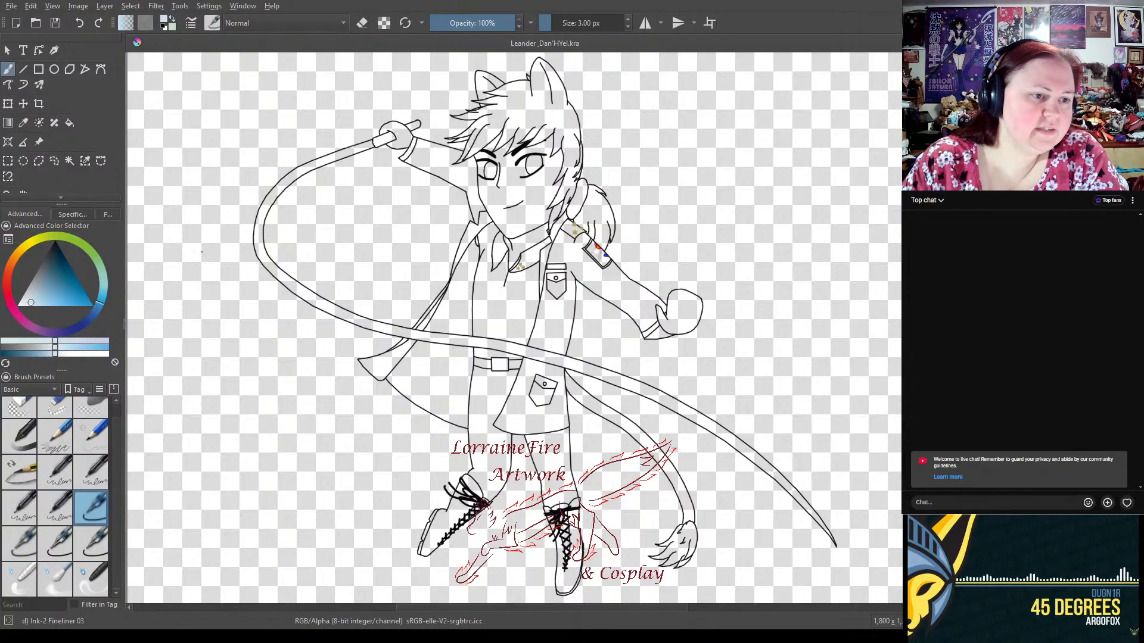
# - Paint both hands brown using the Ink-2 Fineliner 25 brush at 42.76 px
pyautogui.click(20, 261)
pyautogui.moveTo(20, 261)
pyautogui.mouseDown()
pyautogui.moveTo(17, 275)
pyautogui.moveTo(64, 294)
pyautogui.moveTo(60, 285)
pyautogui.mouseUp()
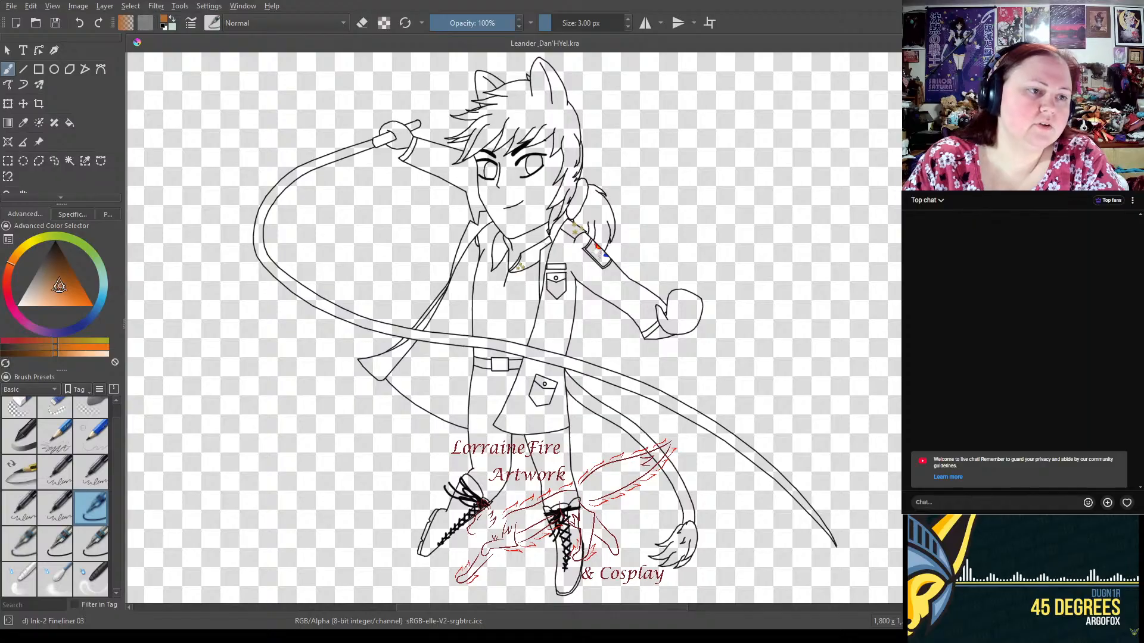
pyautogui.click(91, 558)
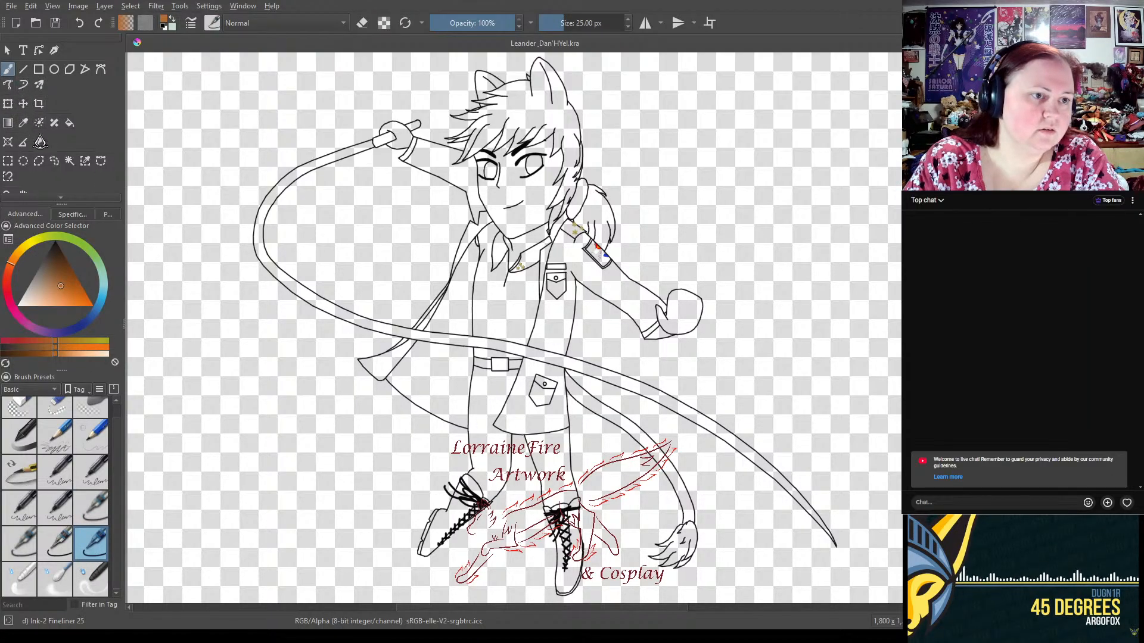
pyautogui.click(574, 22)
pyautogui.moveTo(565, 24); pyautogui.dragTo(569, 24)
pyautogui.moveTo(394, 129); pyautogui.dragTo(386, 145)
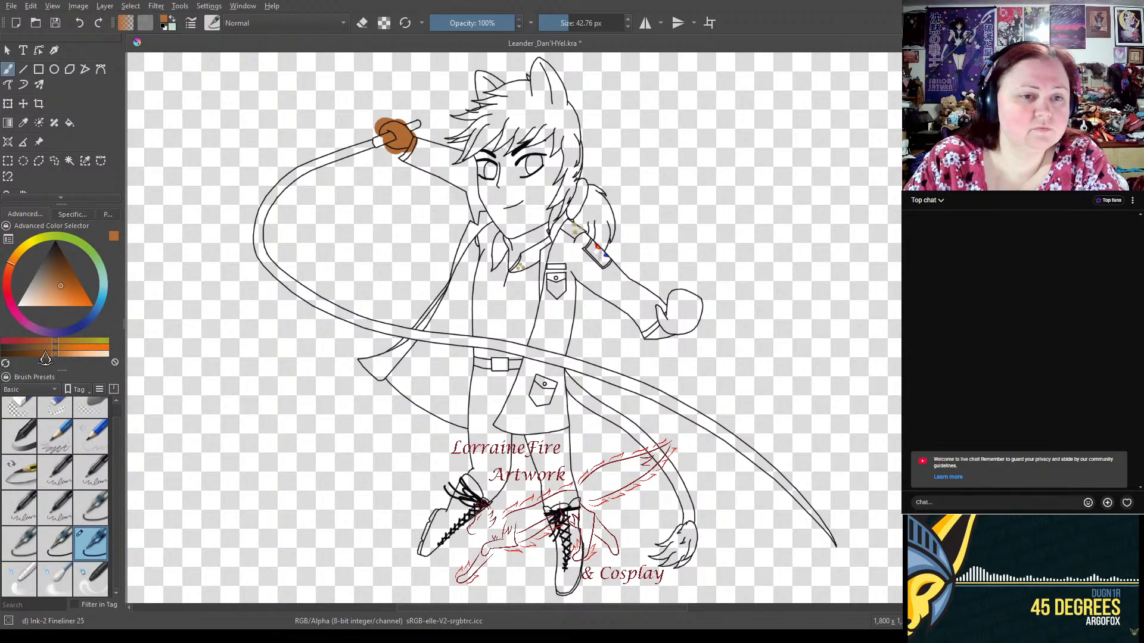
pyautogui.moveTo(667, 307)
pyautogui.mouseDown()
pyautogui.moveTo(661, 325)
pyautogui.moveTo(705, 303)
pyautogui.moveTo(667, 286)
pyautogui.moveTo(682, 335)
pyautogui.moveTo(668, 340)
pyautogui.moveTo(667, 321)
pyautogui.mouseUp()
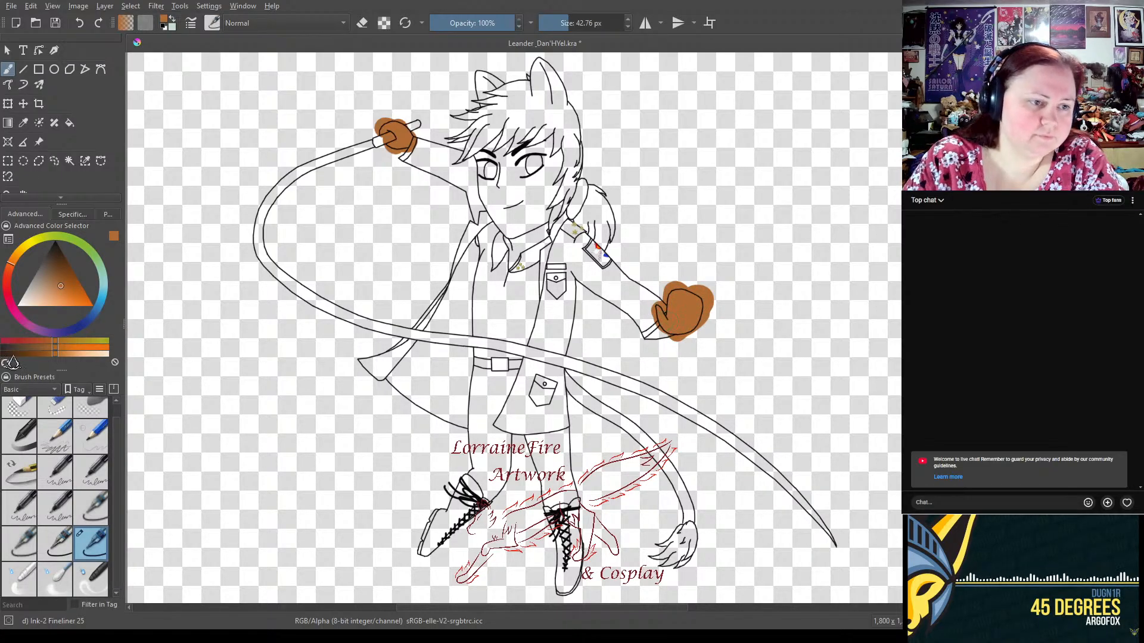
# - Choose a bright orange colour and fill in the character's shirt from the collar down to the belt
pyautogui.click(19, 267)
pyautogui.moveTo(20, 267); pyautogui.dragTo(20, 265)
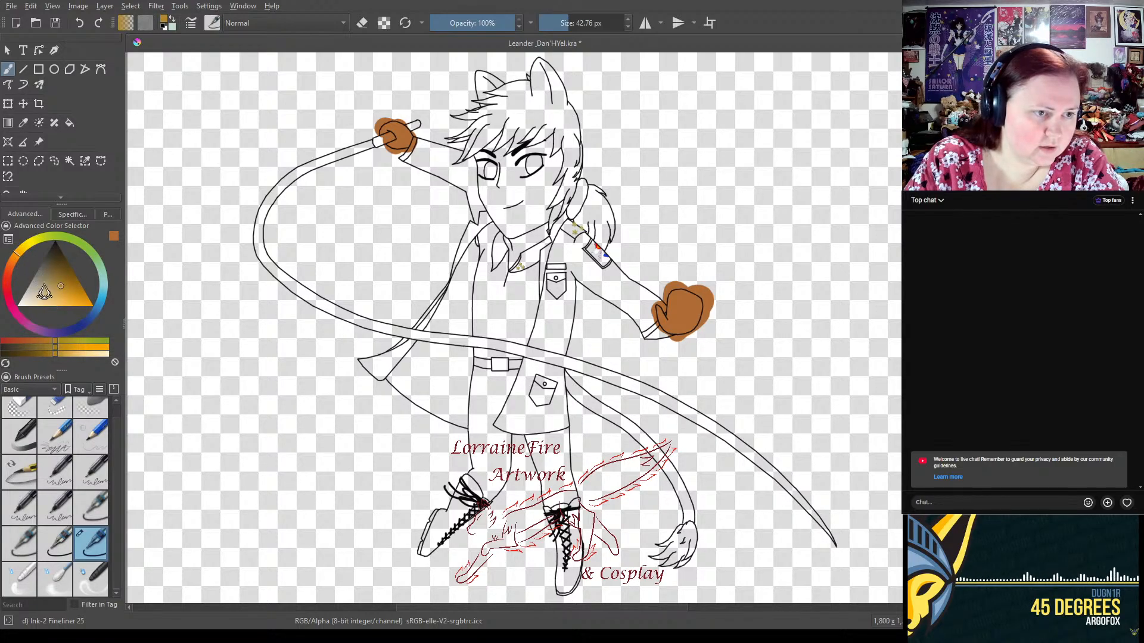
pyautogui.click(14, 262)
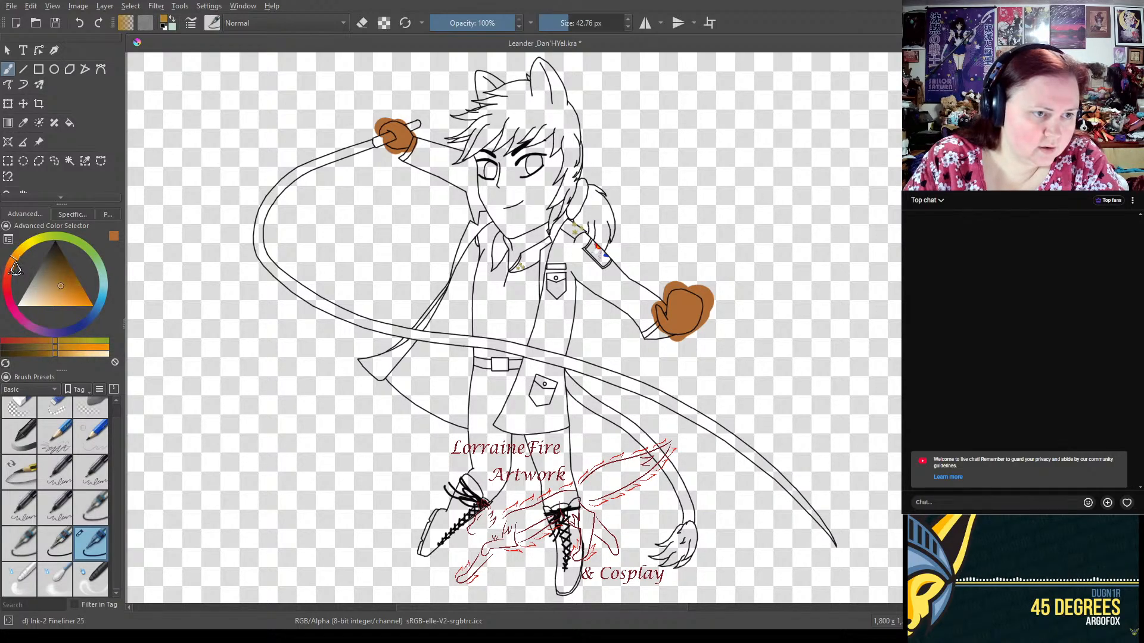
pyautogui.click(71, 321)
pyautogui.moveTo(73, 330); pyautogui.dragTo(80, 330)
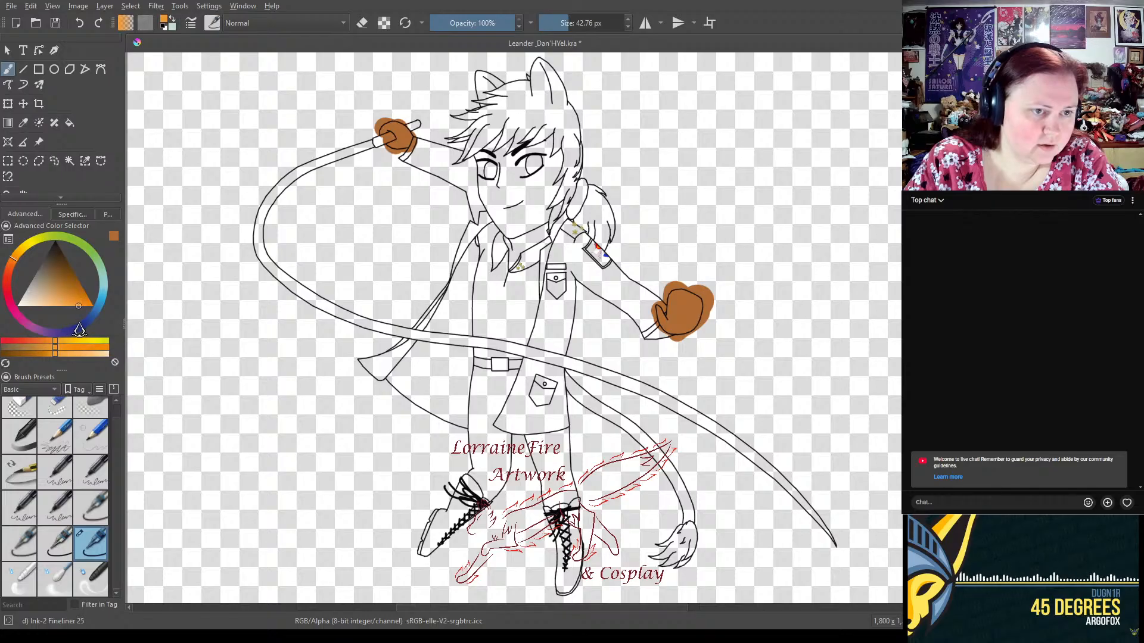
pyautogui.click(12, 271)
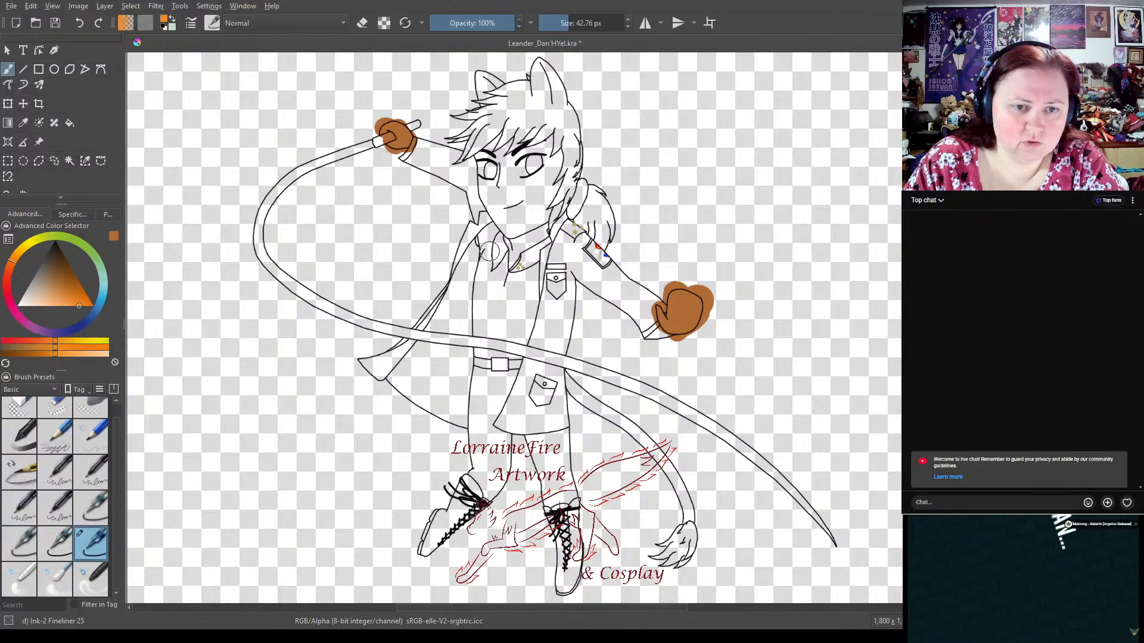
pyautogui.moveTo(490, 253); pyautogui.dragTo(487, 234)
pyautogui.moveTo(496, 238)
pyautogui.mouseDown()
pyautogui.moveTo(484, 282)
pyautogui.moveTo(483, 266)
pyautogui.moveTo(479, 320)
pyautogui.moveTo(495, 352)
pyautogui.moveTo(509, 328)
pyautogui.moveTo(524, 339)
pyautogui.moveTo(531, 256)
pyautogui.moveTo(522, 264)
pyautogui.moveTo(540, 244)
pyautogui.moveTo(499, 322)
pyautogui.mouseUp()
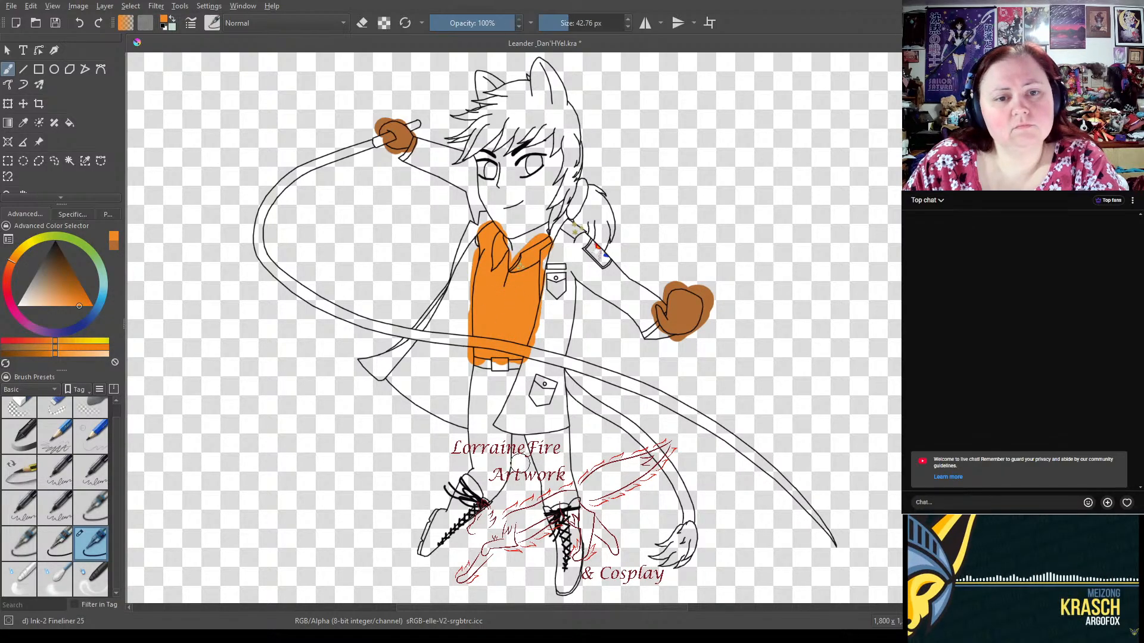
# - Paint the long coat, both of its sleeves and the trouser legs in a flat orange-red
pyautogui.click(8, 286)
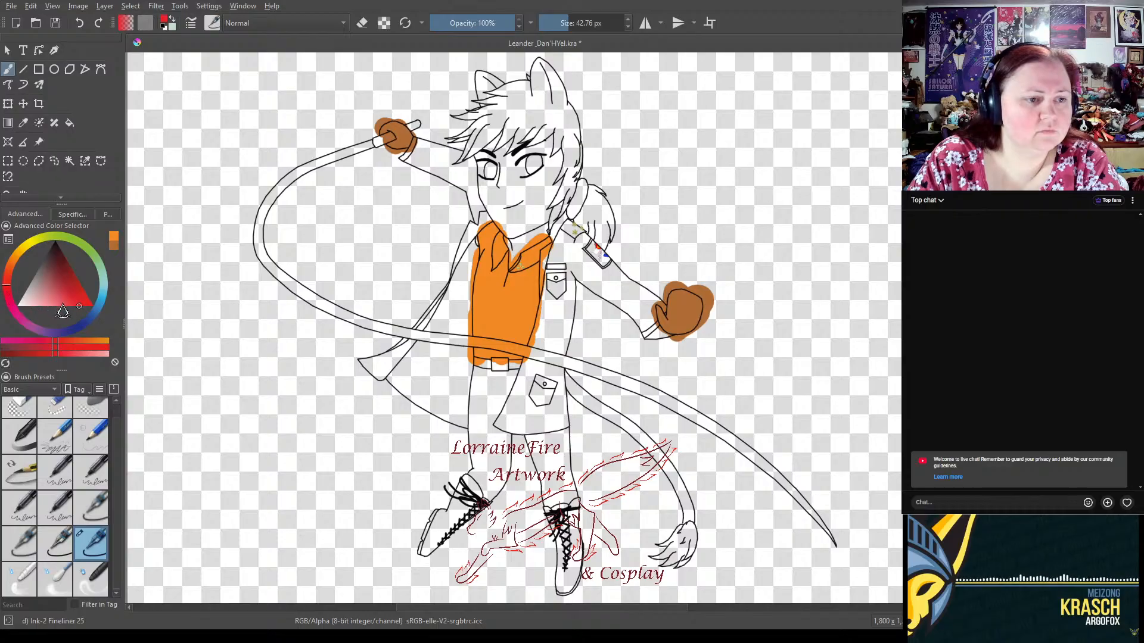
pyautogui.click(5, 283)
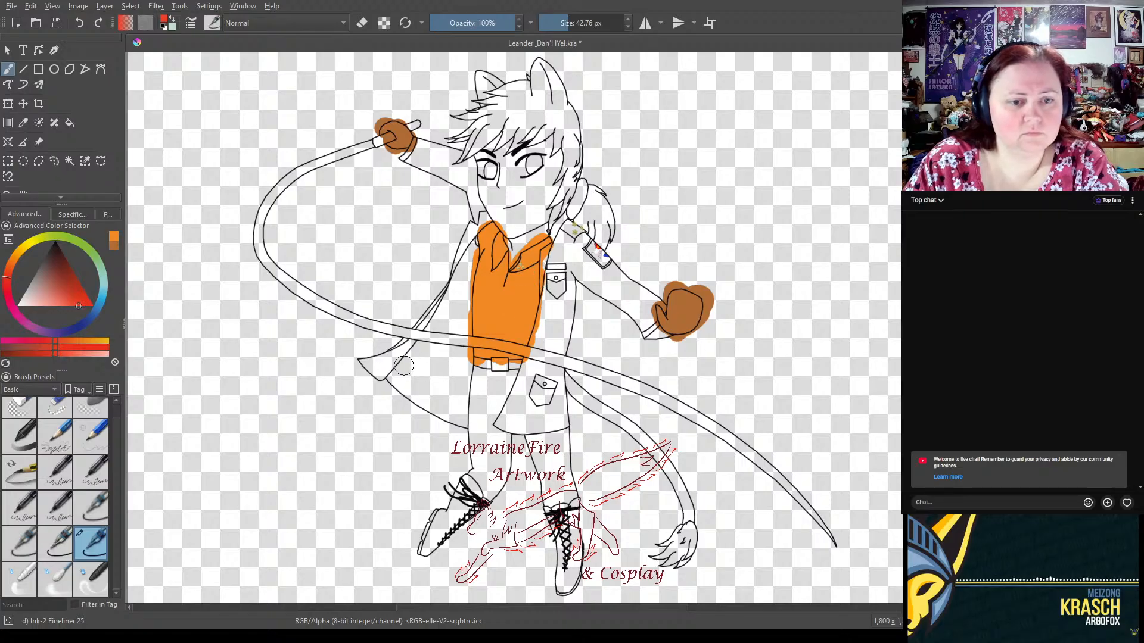
pyautogui.moveTo(372, 363)
pyautogui.mouseDown()
pyautogui.moveTo(416, 327)
pyautogui.moveTo(477, 220)
pyautogui.moveTo(460, 313)
pyautogui.moveTo(431, 343)
pyautogui.moveTo(465, 381)
pyautogui.moveTo(461, 434)
pyautogui.moveTo(393, 381)
pyautogui.moveTo(433, 358)
pyautogui.moveTo(443, 391)
pyautogui.moveTo(456, 382)
pyautogui.mouseUp()
pyautogui.moveTo(508, 424)
pyautogui.mouseDown()
pyautogui.moveTo(498, 421)
pyautogui.moveTo(534, 429)
pyautogui.moveTo(563, 411)
pyautogui.moveTo(557, 365)
pyautogui.moveTo(527, 420)
pyautogui.moveTo(527, 357)
pyautogui.moveTo(508, 414)
pyautogui.mouseUp()
pyautogui.moveTo(544, 322)
pyautogui.mouseDown()
pyautogui.moveTo(539, 347)
pyautogui.moveTo(557, 360)
pyautogui.moveTo(565, 346)
pyautogui.moveTo(546, 318)
pyautogui.moveTo(555, 263)
pyautogui.moveTo(549, 273)
pyautogui.moveTo(567, 227)
pyautogui.moveTo(592, 274)
pyautogui.moveTo(598, 261)
pyautogui.moveTo(616, 272)
pyautogui.moveTo(642, 320)
pyautogui.moveTo(618, 302)
pyautogui.moveTo(643, 322)
pyautogui.moveTo(657, 306)
pyautogui.moveTo(637, 292)
pyautogui.moveTo(628, 338)
pyautogui.moveTo(620, 309)
pyautogui.moveTo(595, 293)
pyautogui.mouseUp()
pyautogui.moveTo(397, 168)
pyautogui.mouseDown()
pyautogui.moveTo(428, 150)
pyautogui.moveTo(478, 207)
pyautogui.mouseUp()
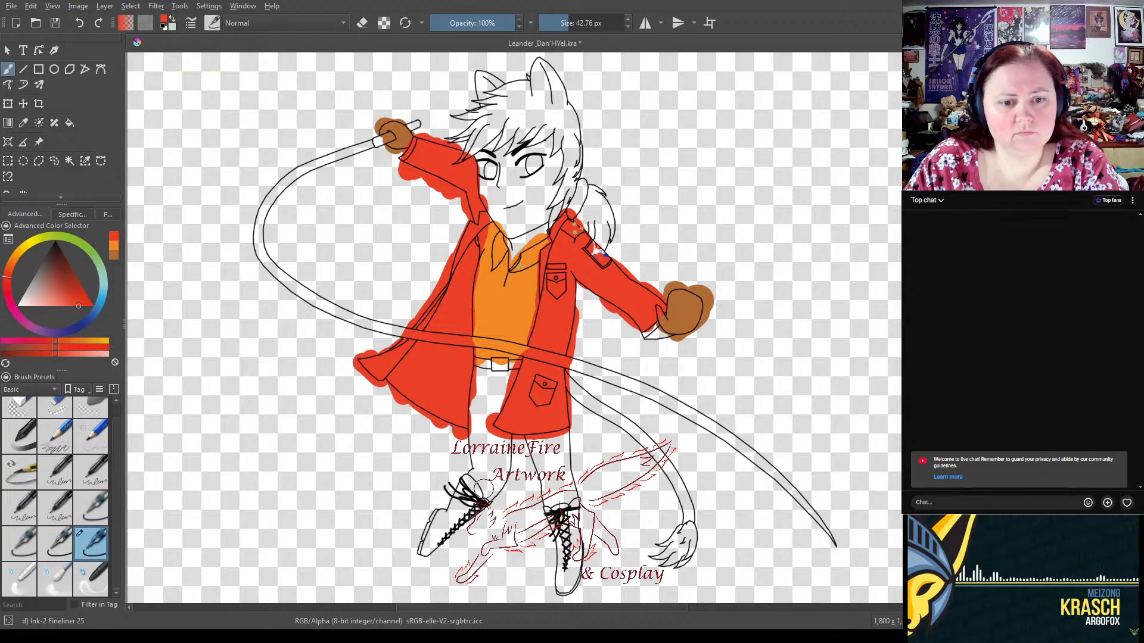
pyautogui.moveTo(474, 476)
pyautogui.mouseDown()
pyautogui.moveTo(495, 488)
pyautogui.moveTo(507, 458)
pyautogui.moveTo(485, 423)
pyautogui.moveTo(478, 436)
pyautogui.moveTo(471, 393)
pyautogui.moveTo(482, 373)
pyautogui.moveTo(509, 381)
pyautogui.moveTo(482, 381)
pyautogui.mouseUp()
pyautogui.moveTo(539, 471)
pyautogui.mouseDown()
pyautogui.moveTo(552, 498)
pyautogui.moveTo(561, 488)
pyautogui.moveTo(561, 439)
pyautogui.mouseUp()
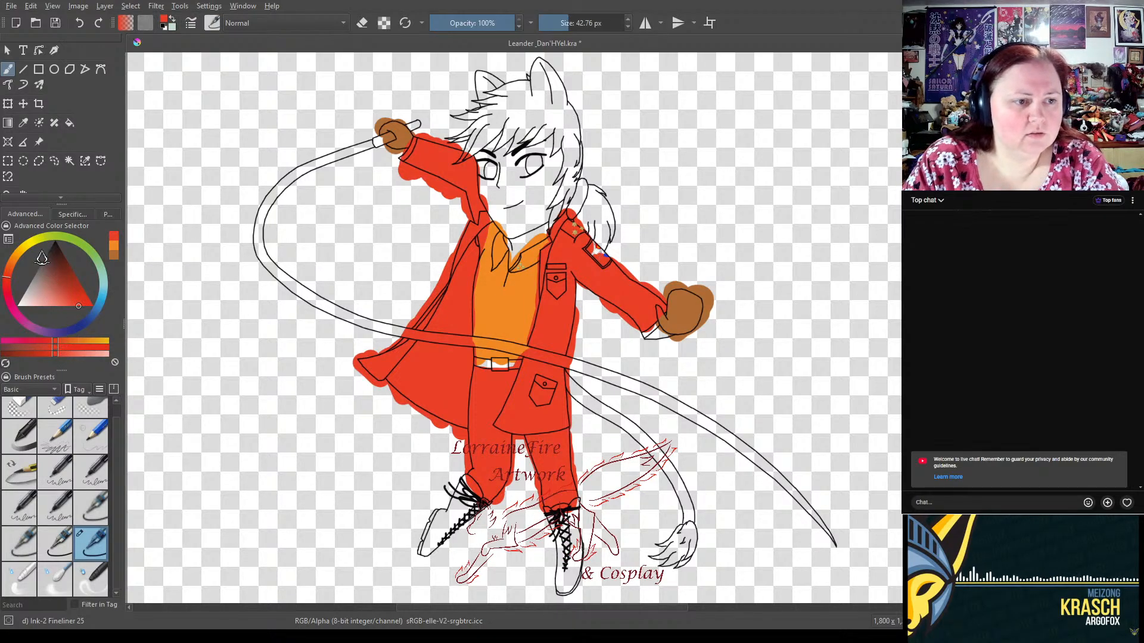
# - Choose a soft golden yellow and colour in the belt buckle
pyautogui.click(21, 256)
pyautogui.moveTo(22, 256); pyautogui.dragTo(20, 257)
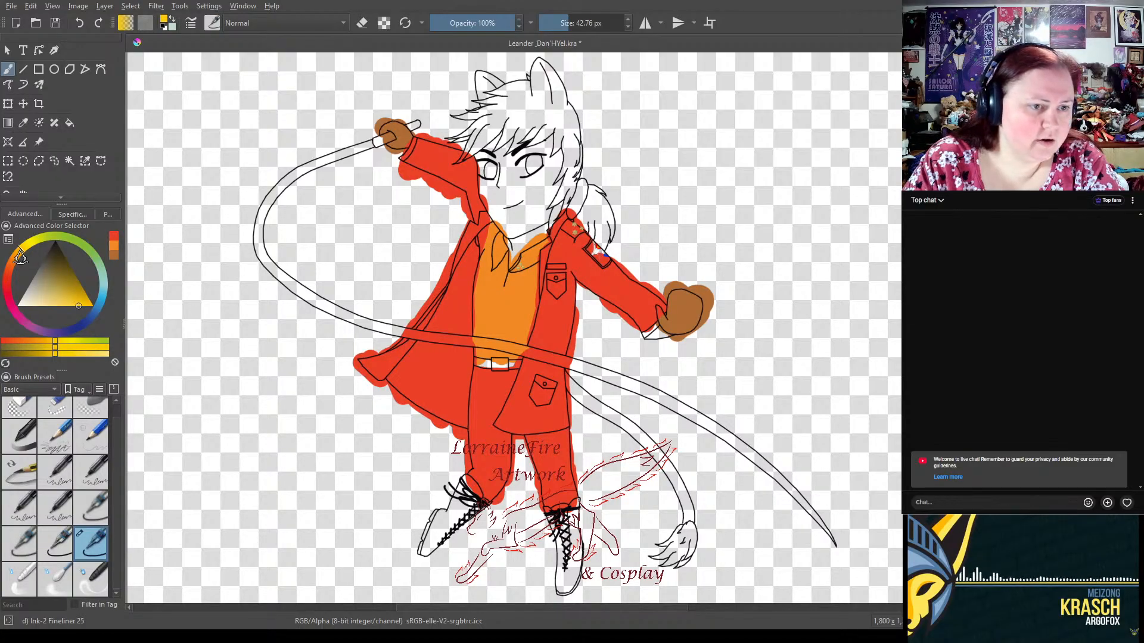
pyautogui.moveTo(76, 320); pyautogui.dragTo(70, 321)
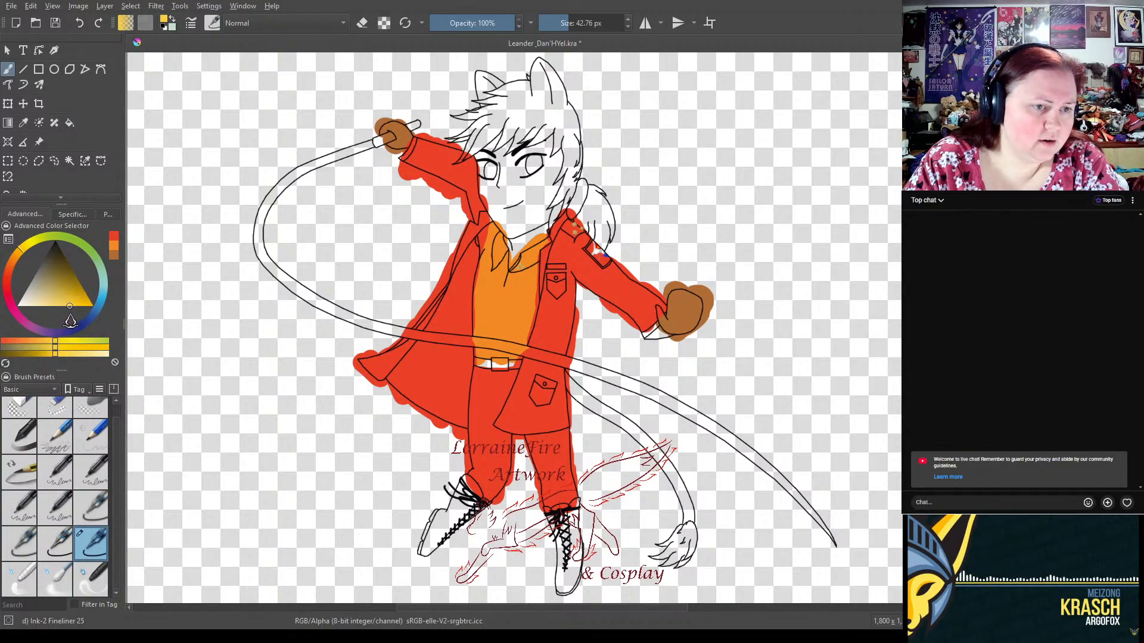
pyautogui.moveTo(496, 362); pyautogui.dragTo(503, 364)
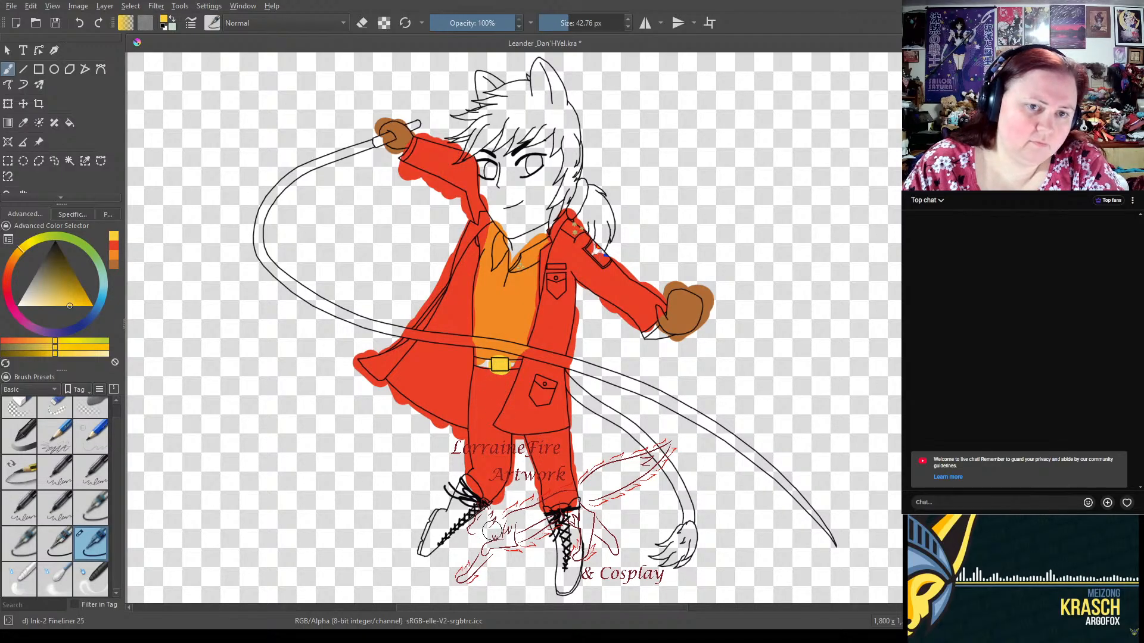
pyautogui.moveTo(486, 245)
pyautogui.mouseDown()
pyautogui.moveTo(495, 239)
pyautogui.moveTo(503, 288)
pyautogui.mouseUp()
pyautogui.moveTo(405, 150); pyautogui.dragTo(415, 141)
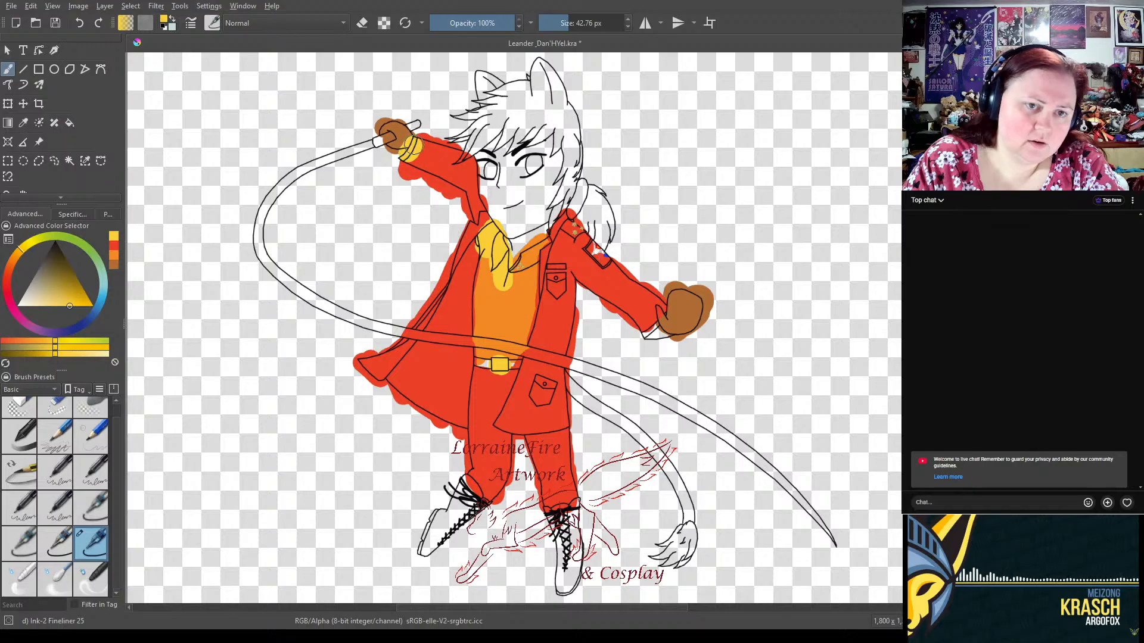
pyautogui.hotkey('ctrl', 'z')
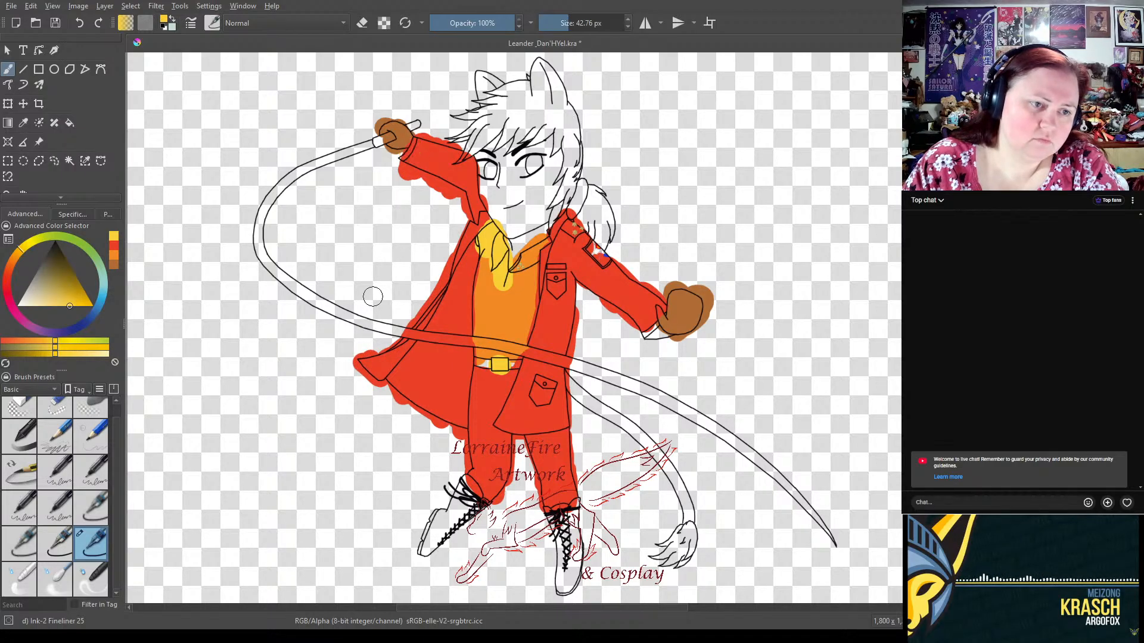
# - Paint the raised arm's cuff and the yellow area at the shirt collar orange
pyautogui.click(114, 262)
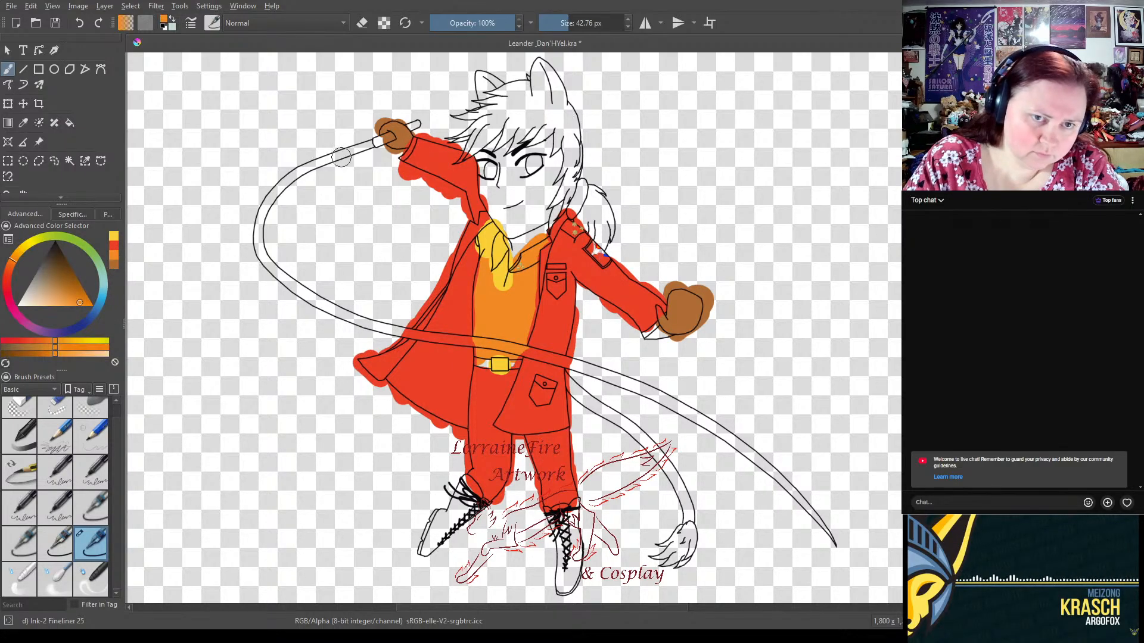
pyautogui.moveTo(413, 142); pyautogui.dragTo(401, 161)
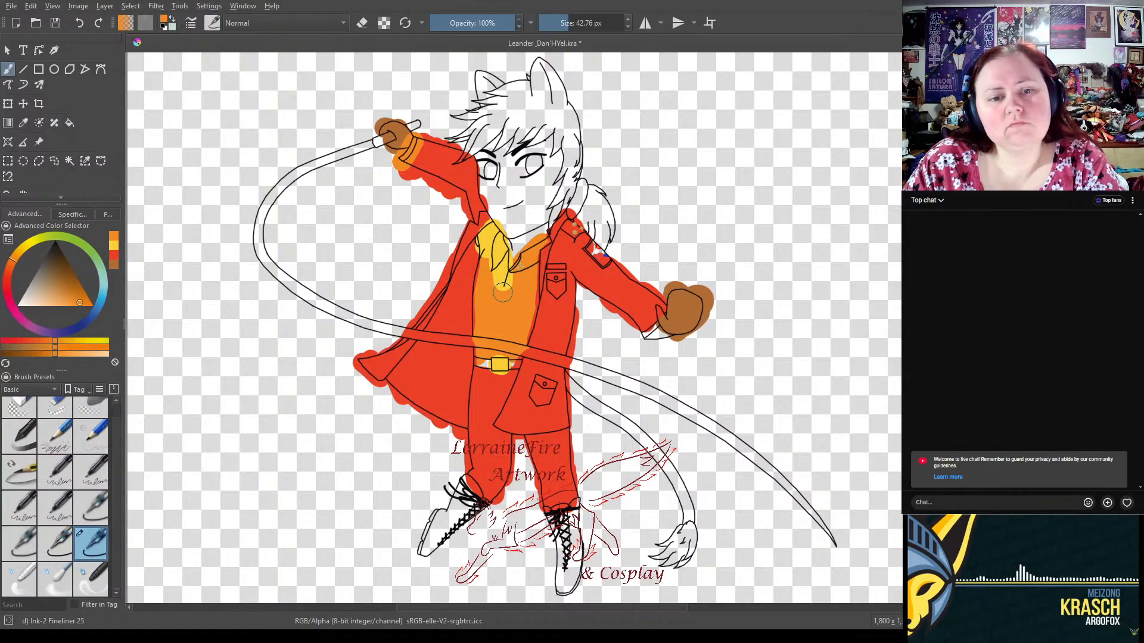
pyautogui.moveTo(502, 293)
pyautogui.mouseDown()
pyautogui.moveTo(495, 238)
pyautogui.moveTo(484, 253)
pyautogui.moveTo(490, 229)
pyautogui.moveTo(498, 257)
pyautogui.mouseUp()
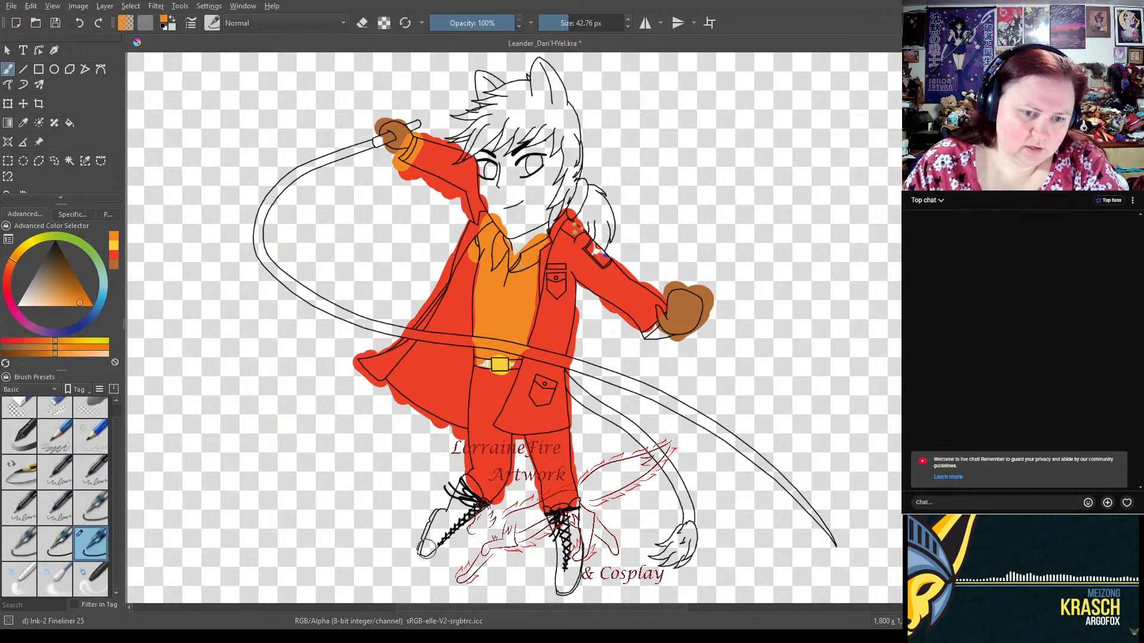
# - Paint both laced boots and the lowered arm's cuff orange, and touch up the shirt in the same colour
pyautogui.moveTo(427, 549)
pyautogui.mouseDown()
pyautogui.moveTo(456, 491)
pyautogui.moveTo(476, 516)
pyautogui.mouseUp()
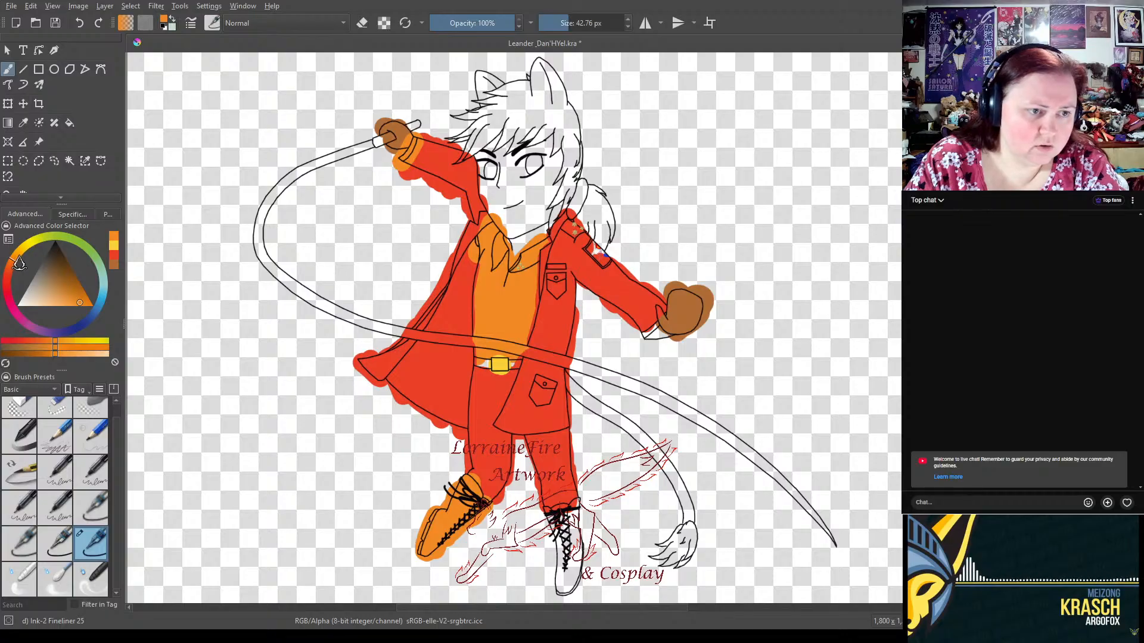
pyautogui.click(19, 262)
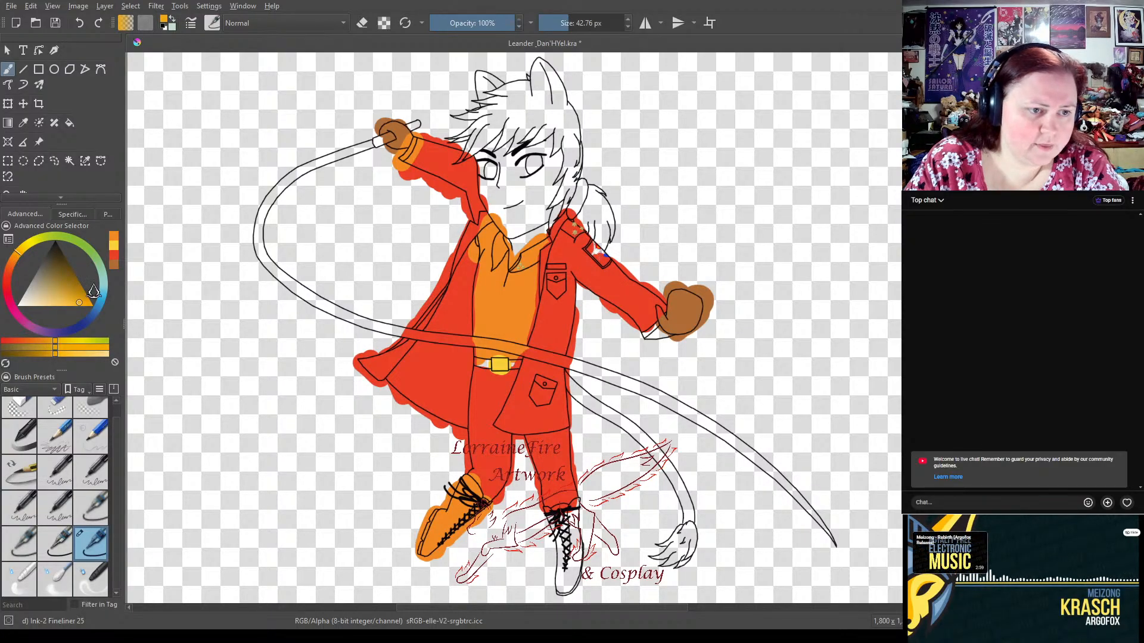
pyautogui.click(113, 238)
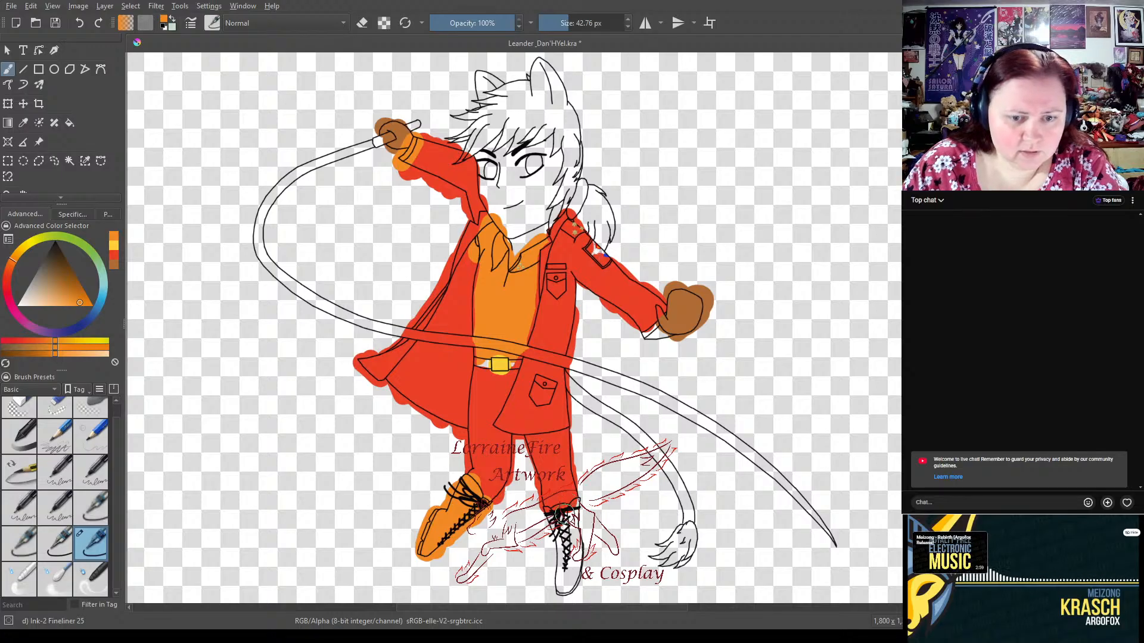
pyautogui.moveTo(569, 504)
pyautogui.mouseDown()
pyautogui.moveTo(573, 575)
pyautogui.moveTo(562, 585)
pyautogui.moveTo(561, 540)
pyautogui.mouseUp()
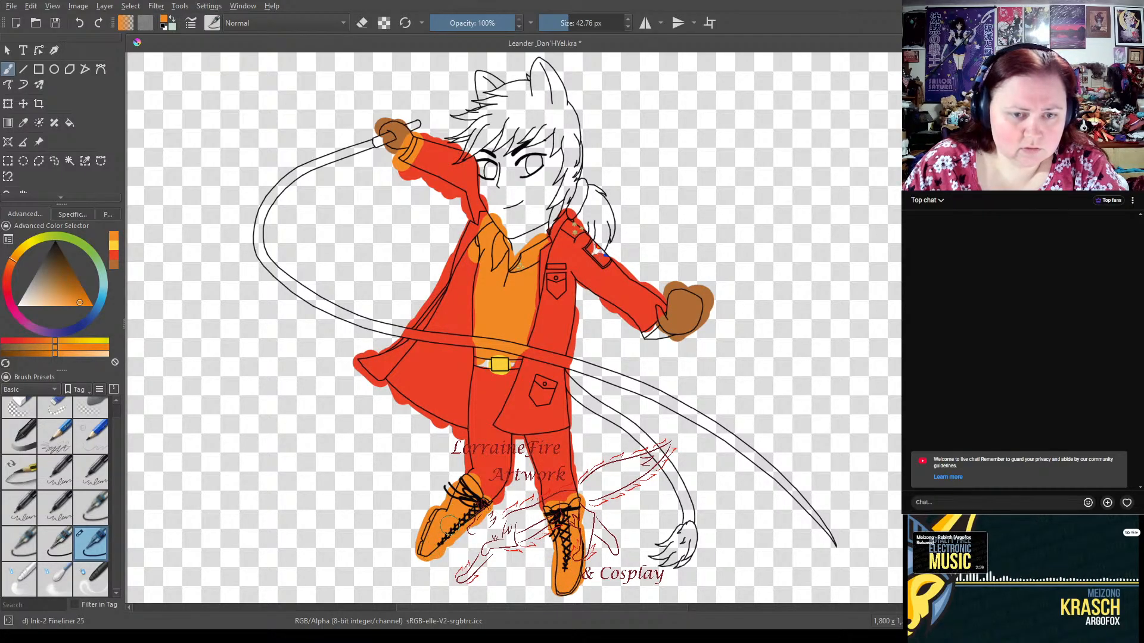
pyautogui.moveTo(640, 338); pyautogui.dragTo(662, 335)
pyautogui.moveTo(480, 273); pyautogui.dragTo(484, 336)
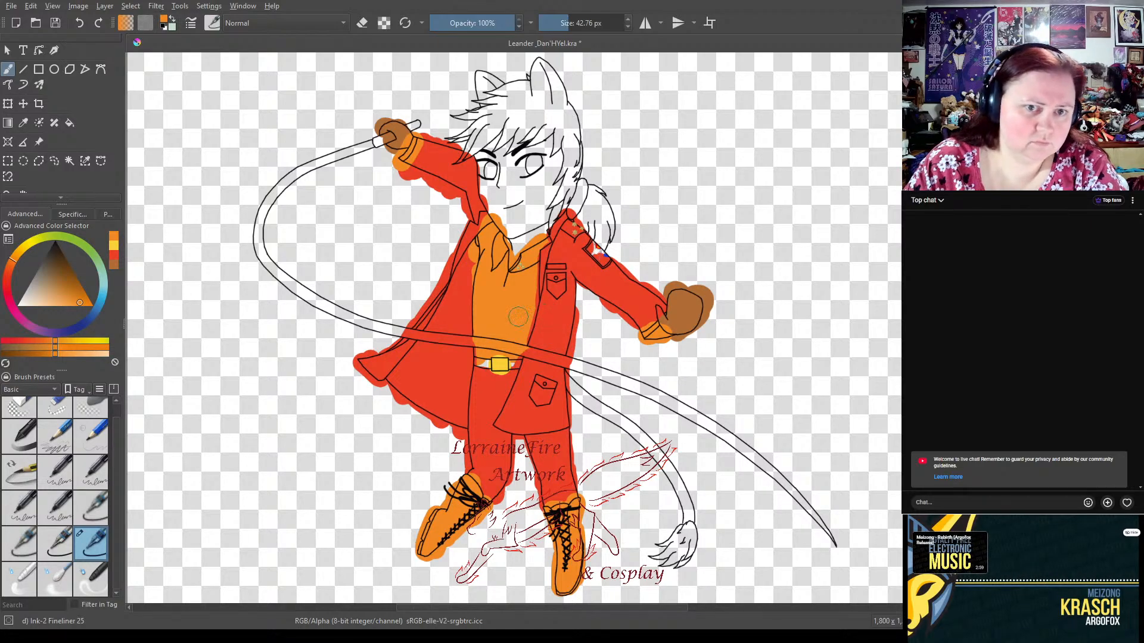
# - Choose a deeper golden yellow and colour the belt and the rectangular patch on the upper sleeve
pyautogui.click(112, 249)
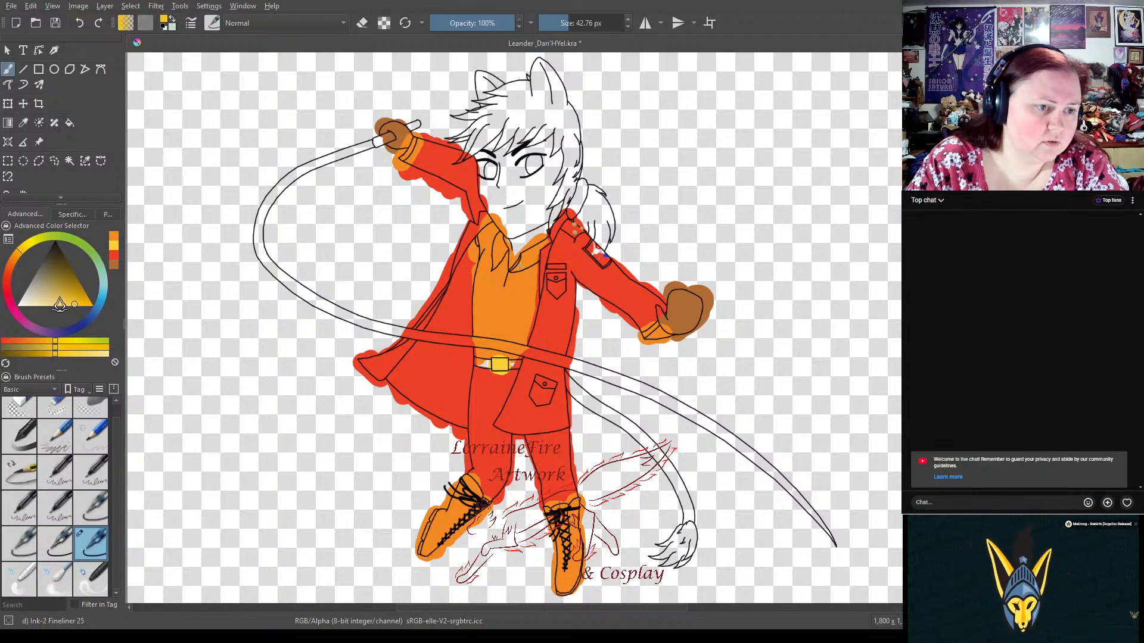
pyautogui.click(67, 308)
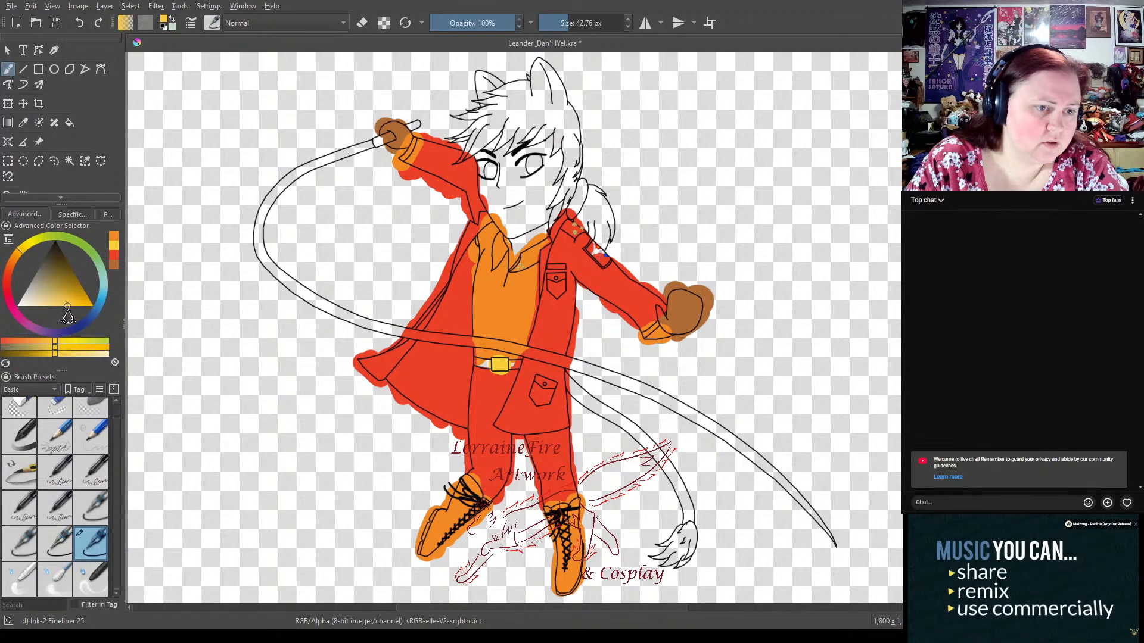
pyautogui.click(81, 305)
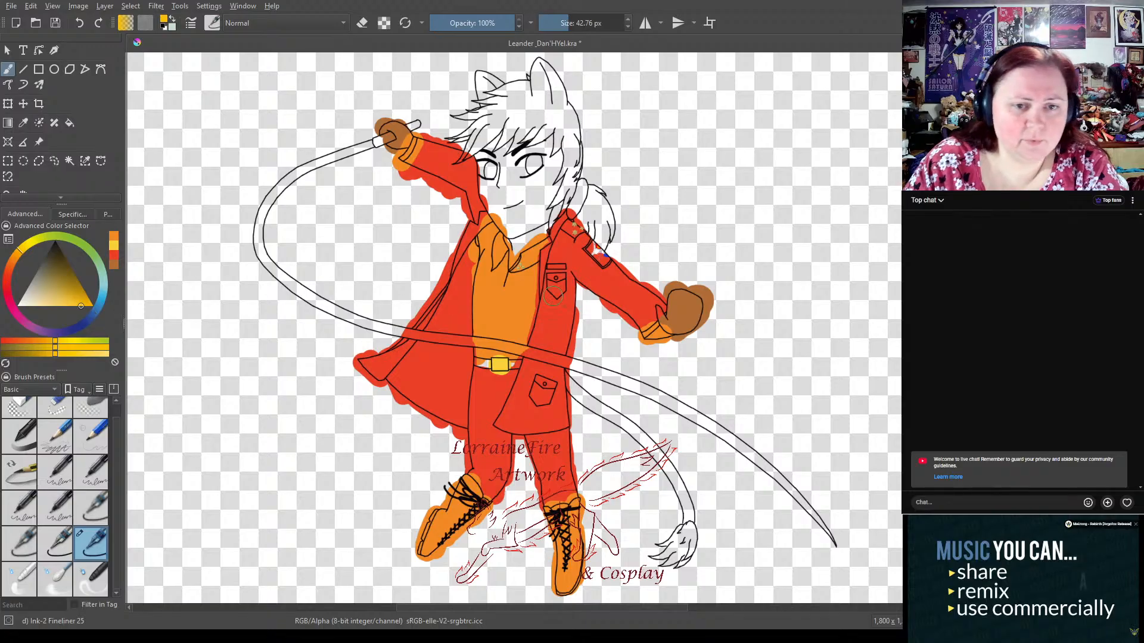
pyautogui.moveTo(490, 364)
pyautogui.mouseDown()
pyautogui.moveTo(515, 365)
pyautogui.moveTo(483, 365)
pyautogui.mouseUp()
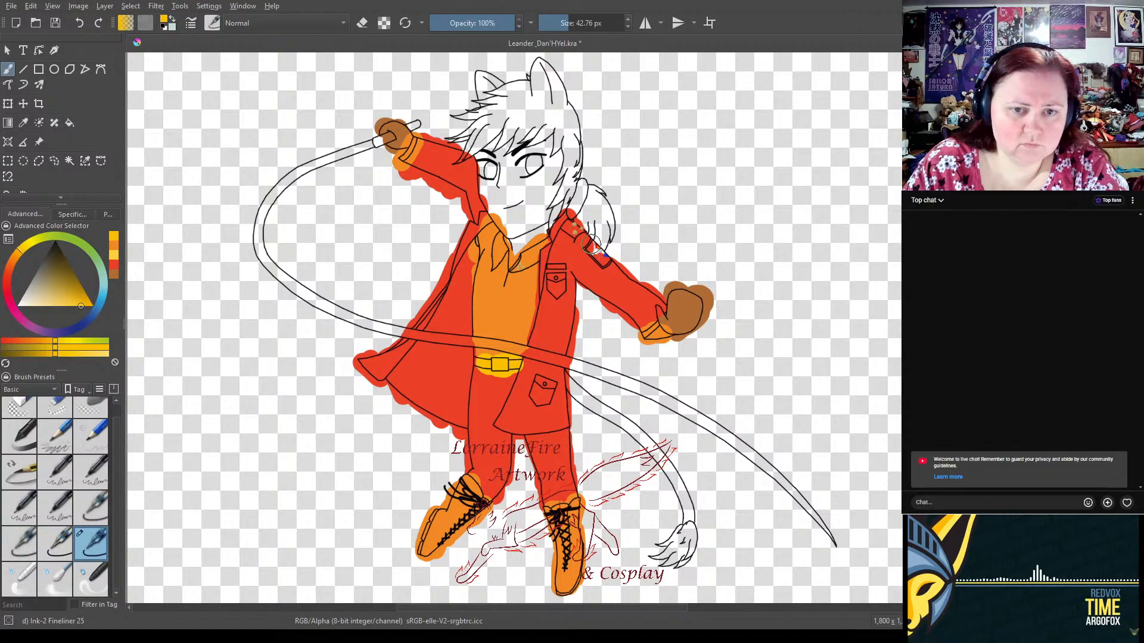
pyautogui.moveTo(595, 247); pyautogui.dragTo(601, 255)
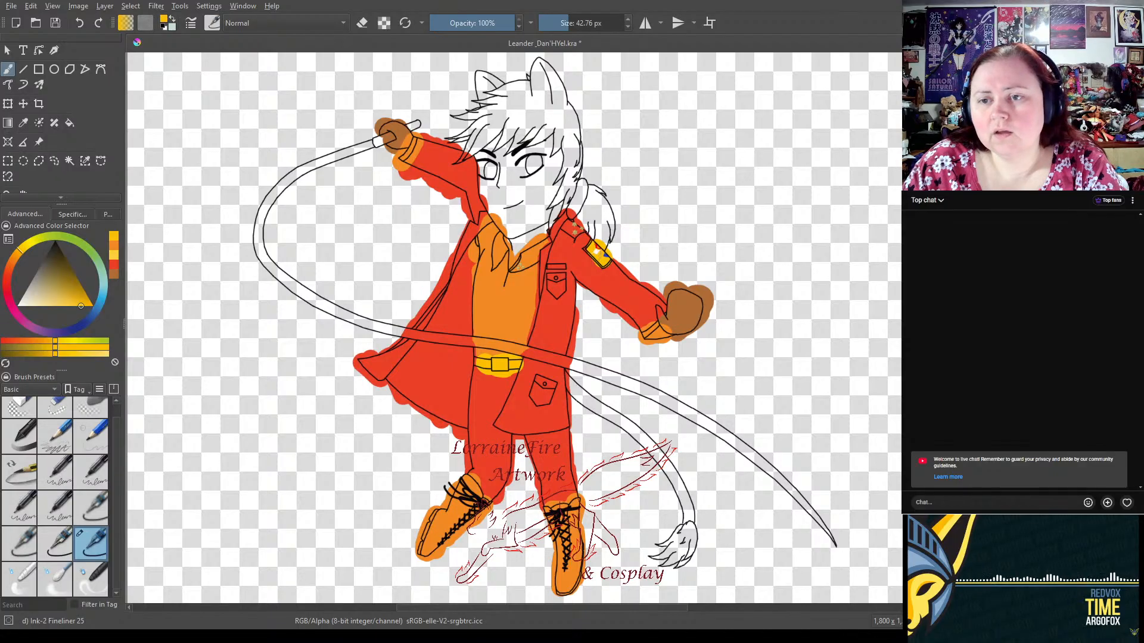
# - Try clearing the character artwork from the canvas, and undo it
pyautogui.press('Delete')
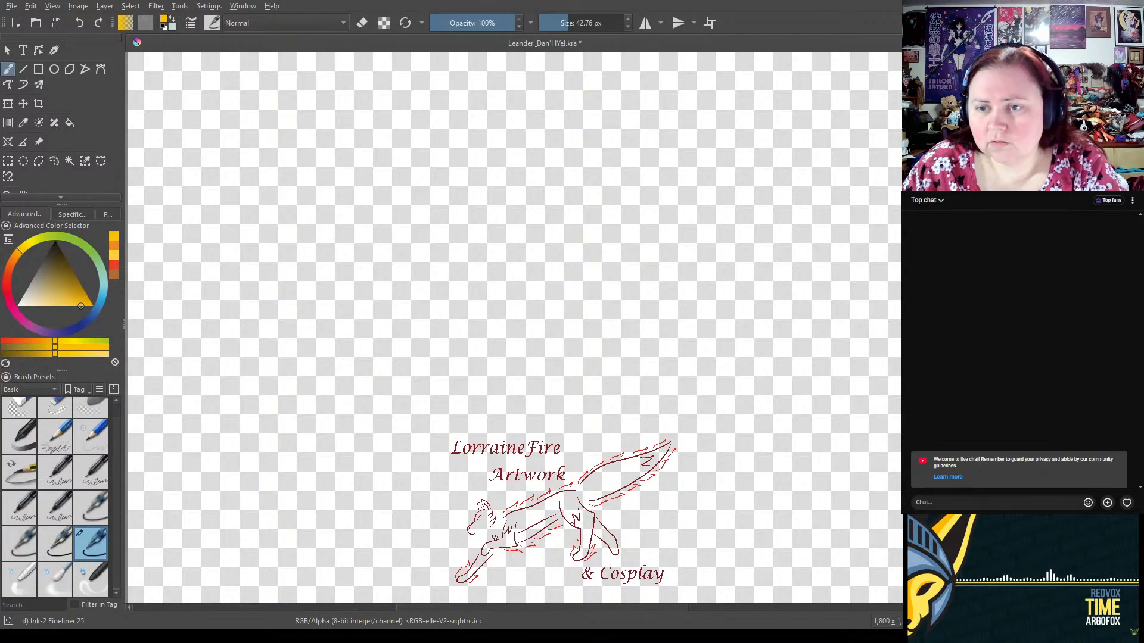
pyautogui.hotkey('ctrl', 'z')
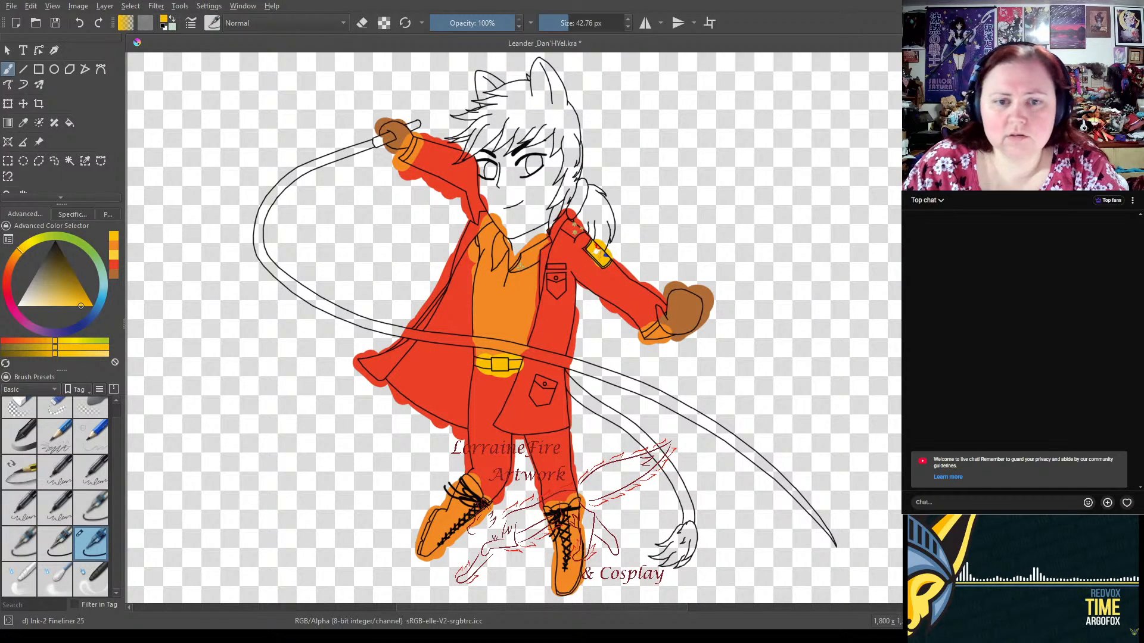
# - Draw a black inner rectangle inside the strip above the chest pocket using the Line tool and the 3 px Ink-2 Fineliner 03
pyautogui.click(113, 256)
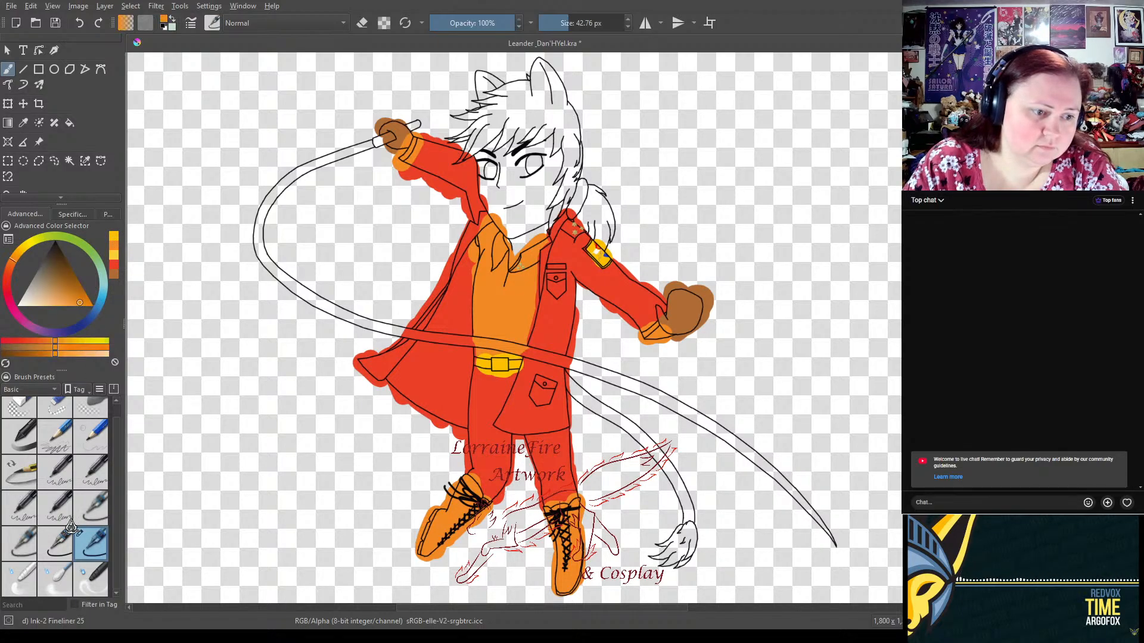
pyautogui.click(24, 543)
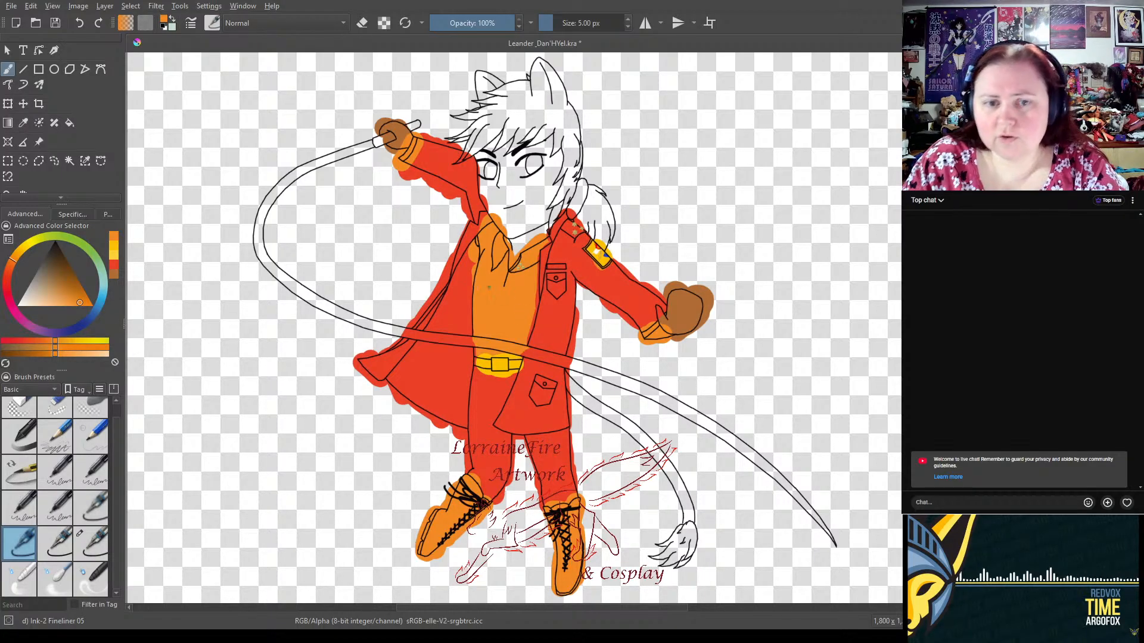
pyautogui.click(47, 269)
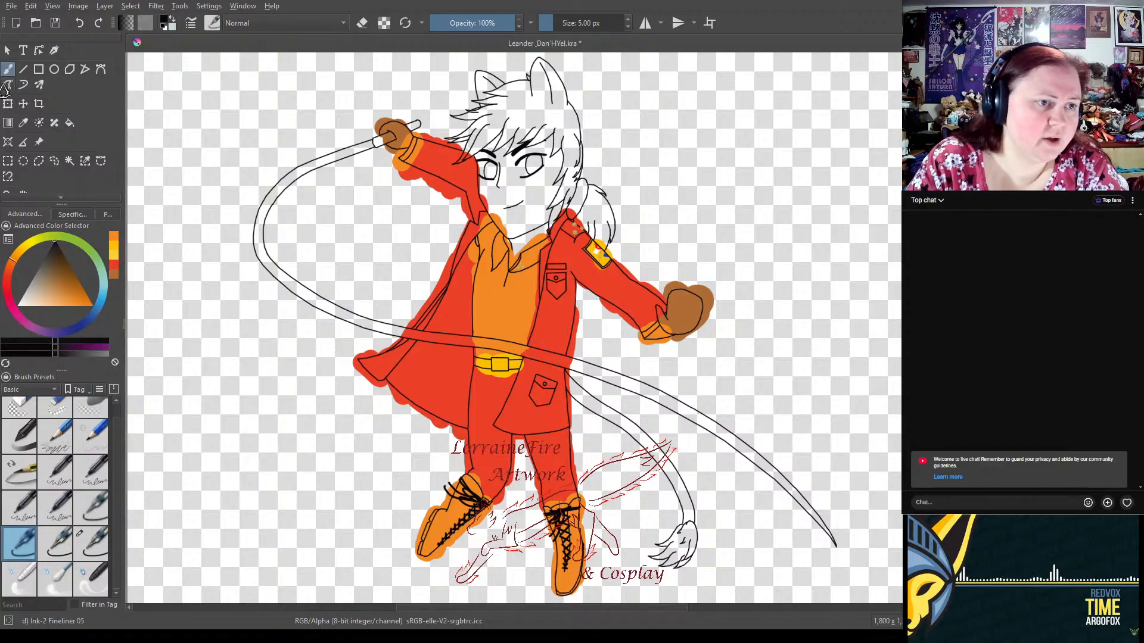
pyautogui.press('/')
pyautogui.click(27, 66)
pyautogui.scroll(5, 548, 377)
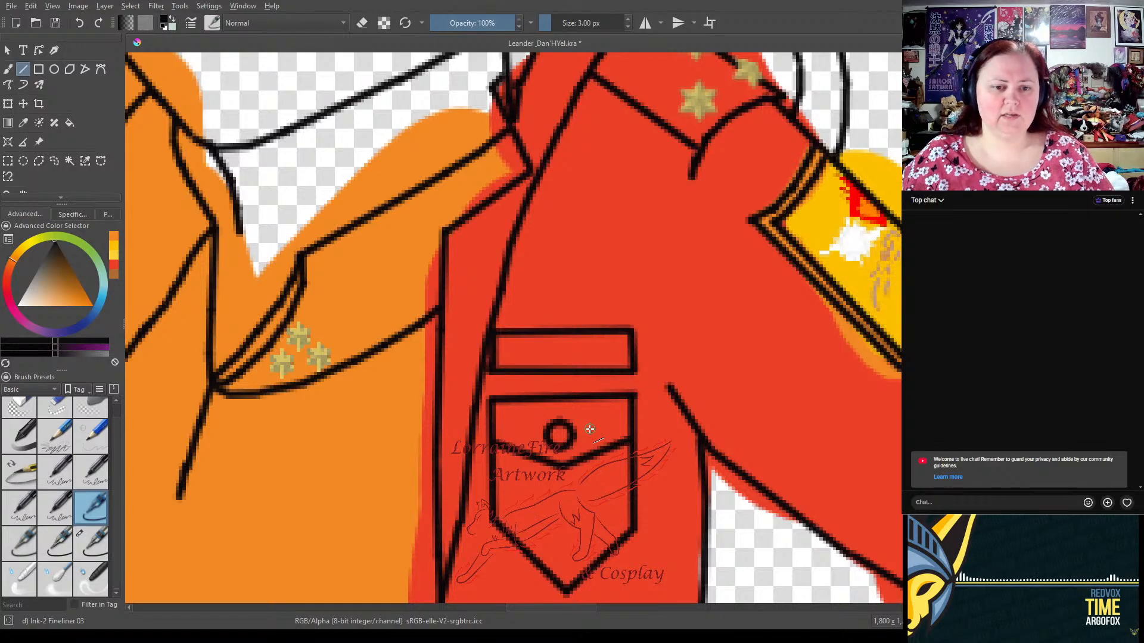
pyautogui.scroll(1, 590, 429)
pyautogui.moveTo(646, 218); pyautogui.dragTo(665, 262)
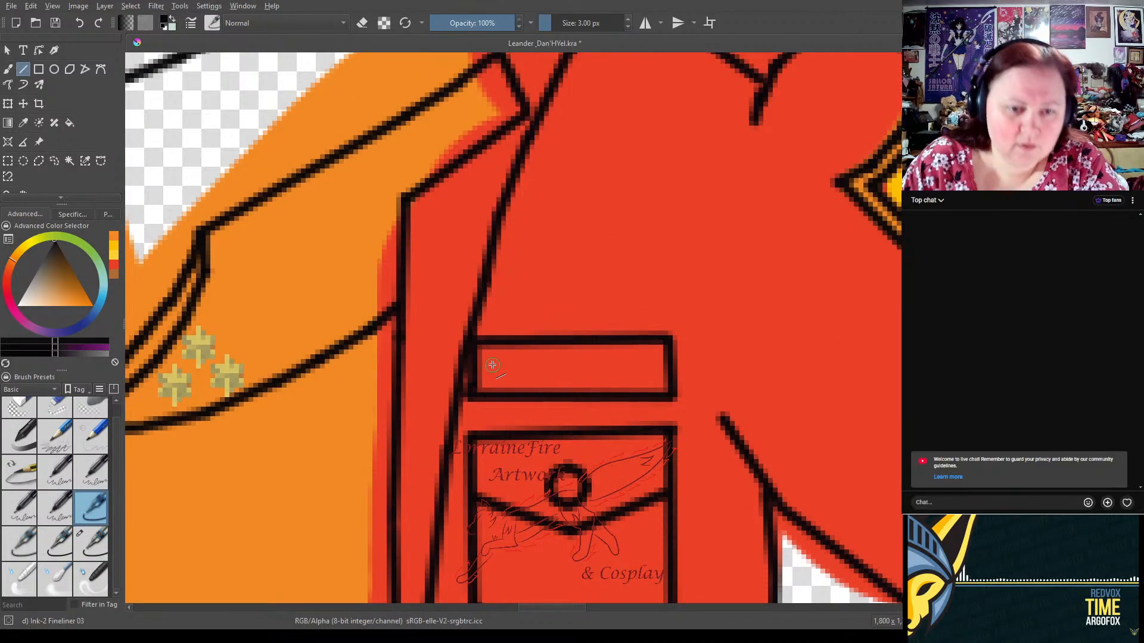
pyautogui.moveTo(483, 352); pyautogui.dragTo(482, 387)
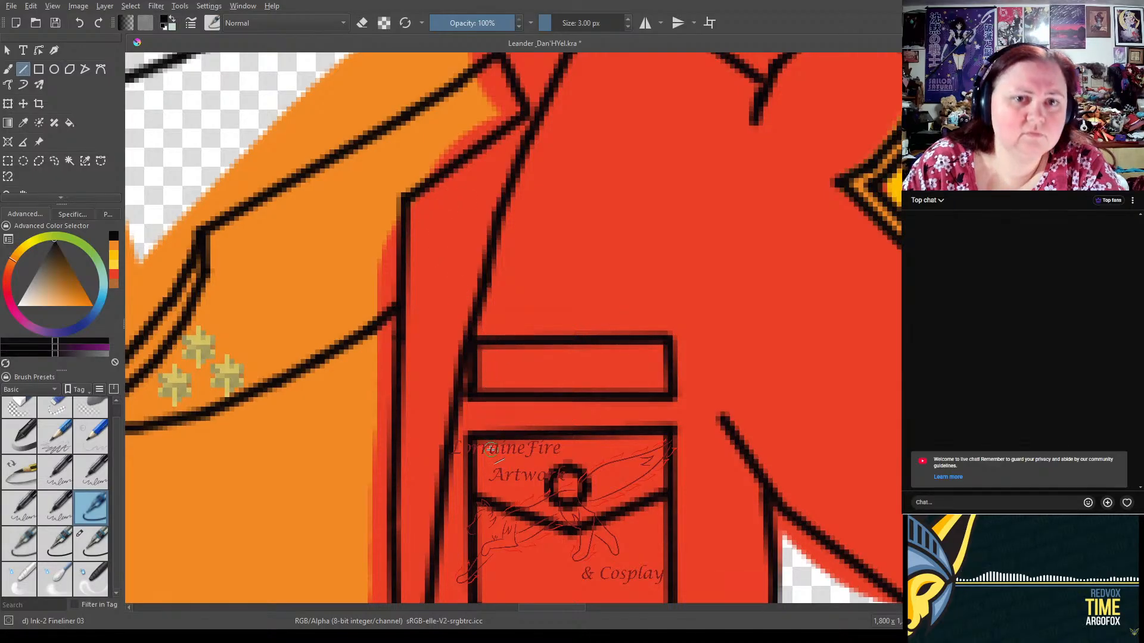
pyautogui.moveTo(485, 352); pyautogui.dragTo(657, 352)
pyautogui.moveTo(656, 353)
pyautogui.mouseDown()
pyautogui.moveTo(657, 382)
pyautogui.moveTo(555, 394)
pyautogui.moveTo(488, 386)
pyautogui.moveTo(483, 352)
pyautogui.mouseUp()
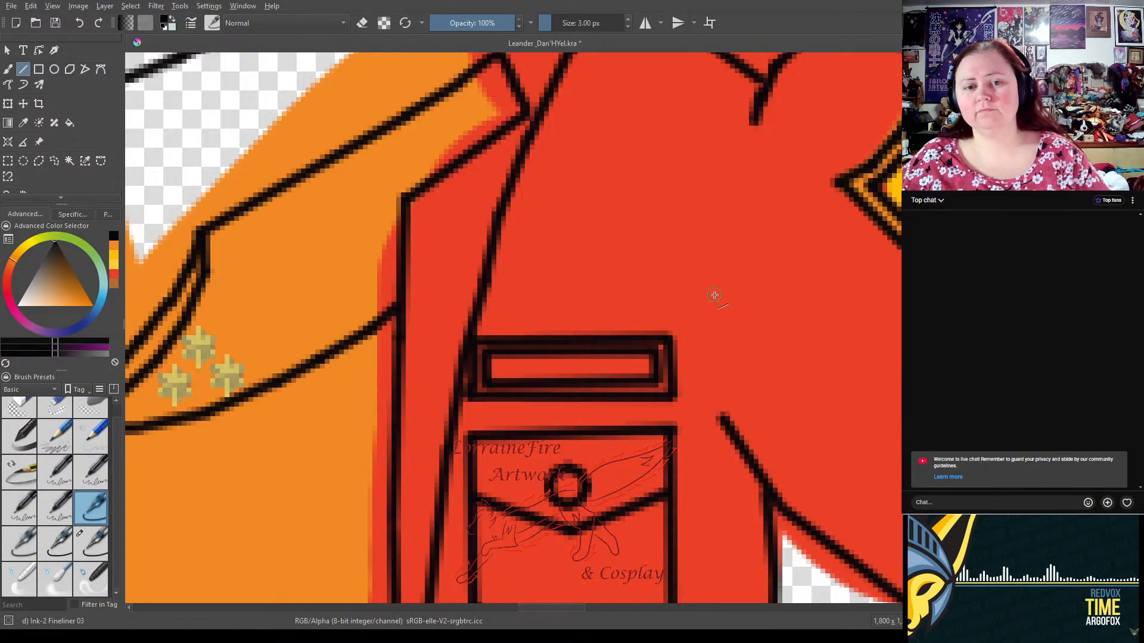
# - Paint the coat's shoulder strap orange with the freehand brush and the Ink-2 Fineliner 25 preset at 42.76 px
pyautogui.scroll(-5, 715, 292)
pyautogui.moveTo(716, 385); pyautogui.dragTo(698, 360)
pyautogui.scroll(-5, 698, 360)
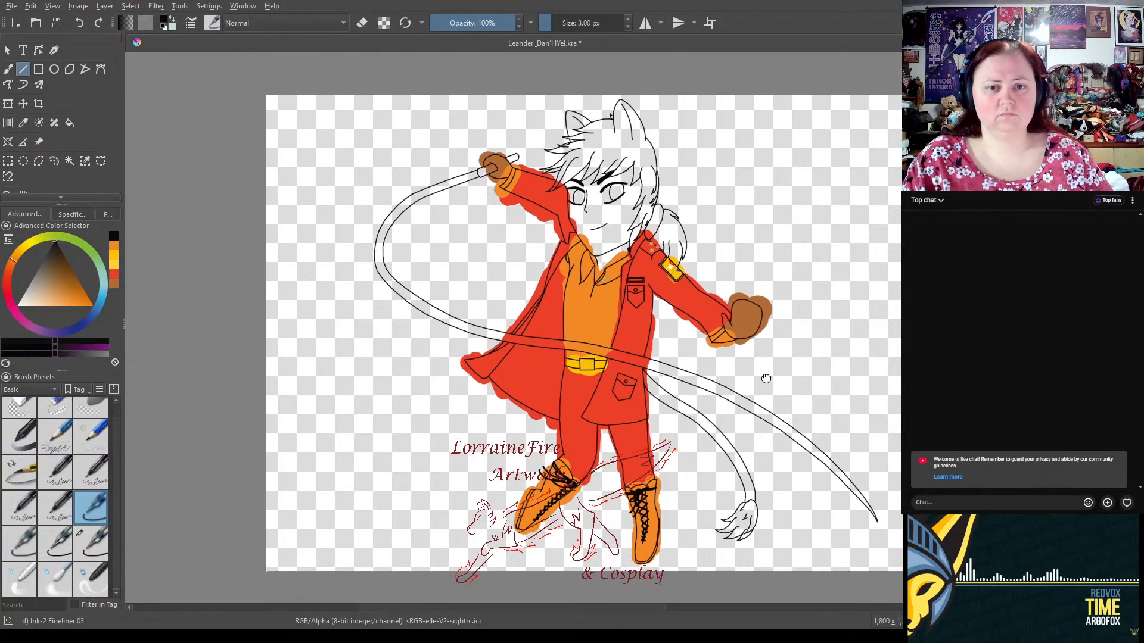
pyautogui.moveTo(766, 379); pyautogui.dragTo(773, 384)
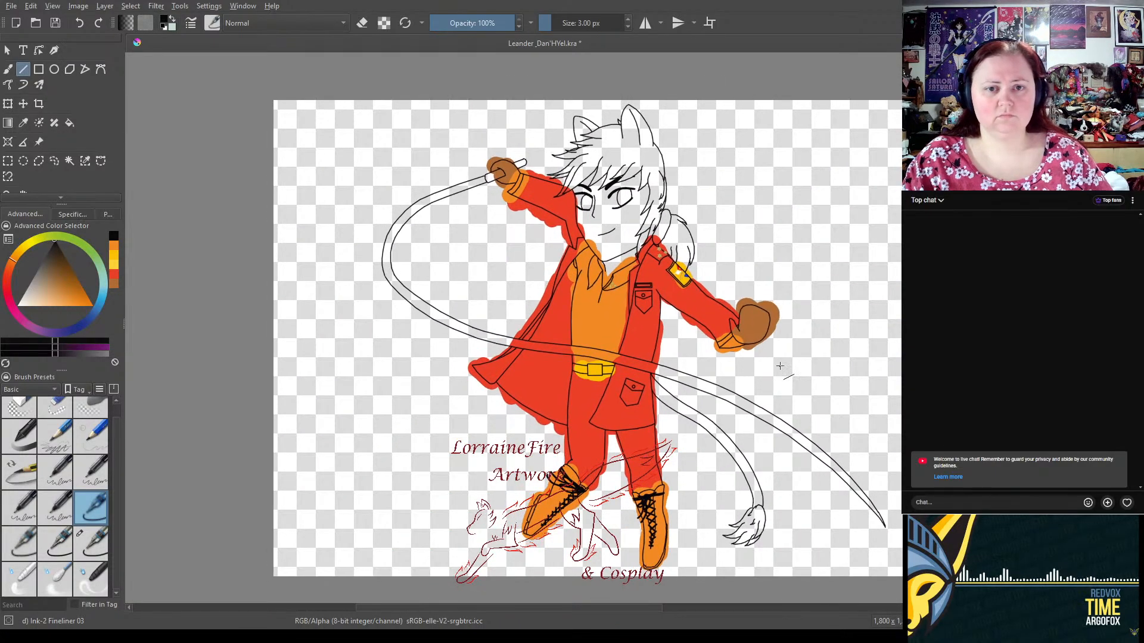
pyautogui.scroll(2, 780, 366)
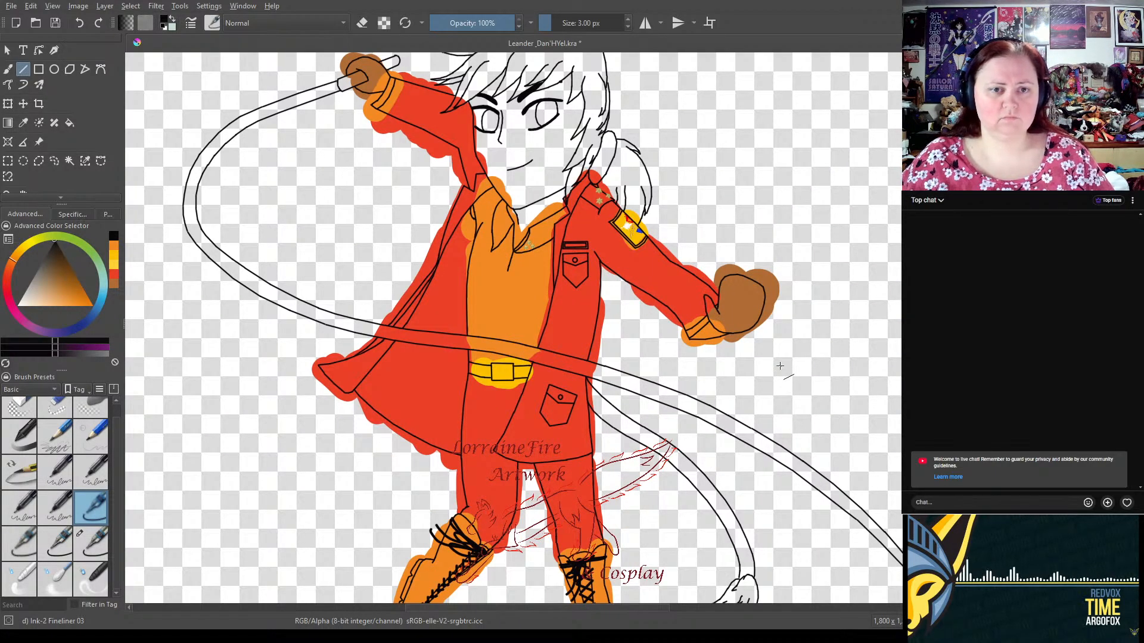
pyautogui.scroll(-3, 780, 366)
pyautogui.scroll(1, 778, 306)
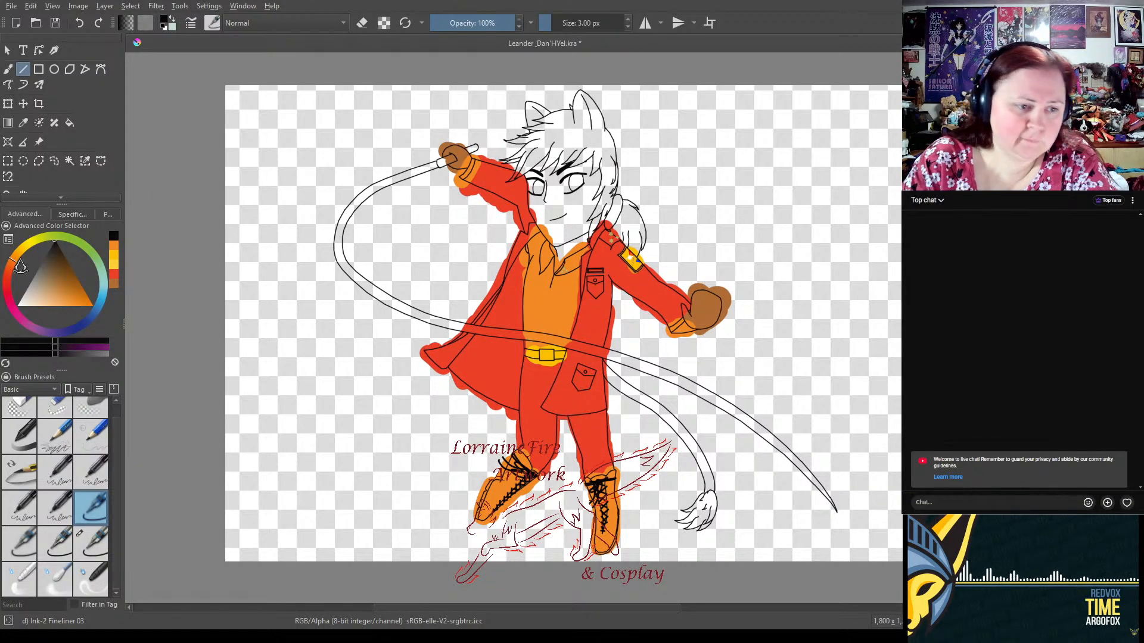
pyautogui.click(40, 551)
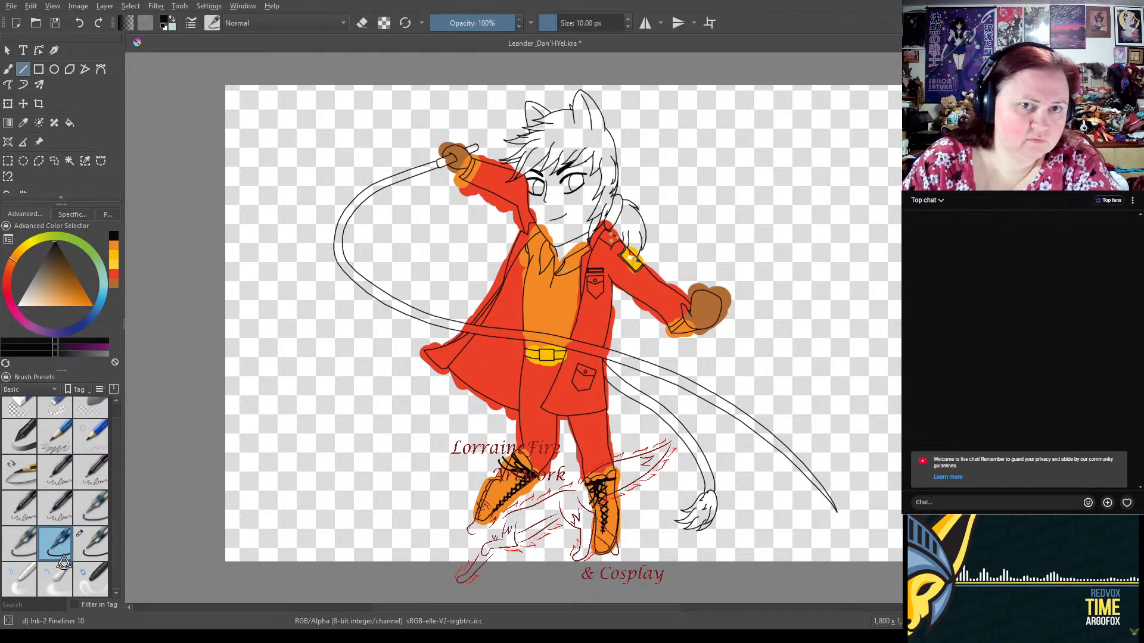
pyautogui.click(88, 547)
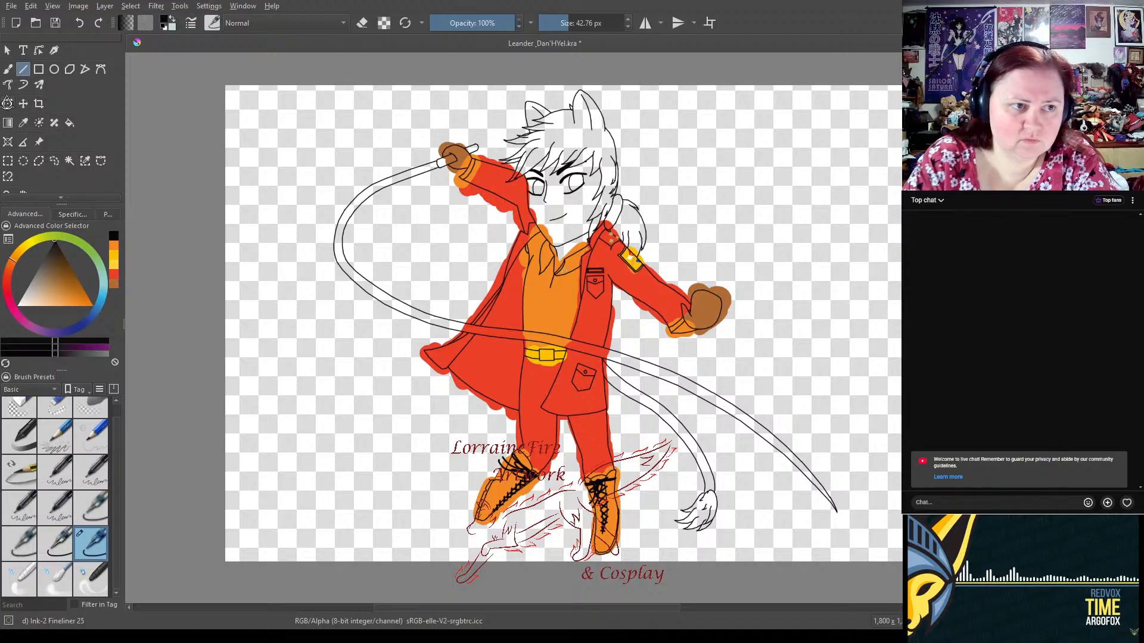
pyautogui.click(8, 70)
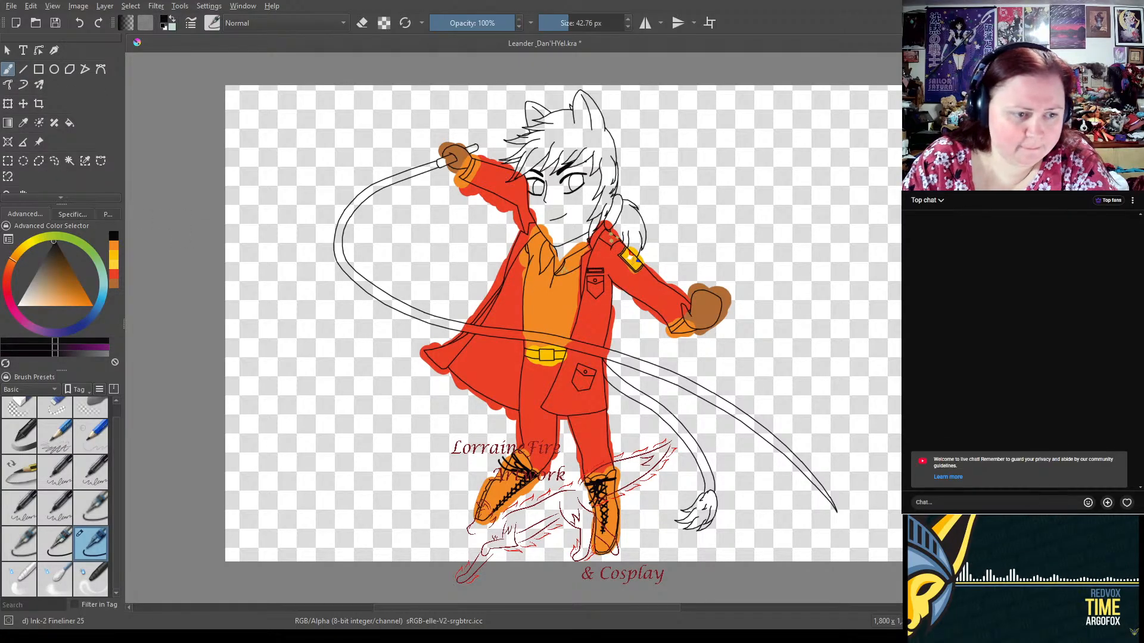
pyautogui.click(113, 250)
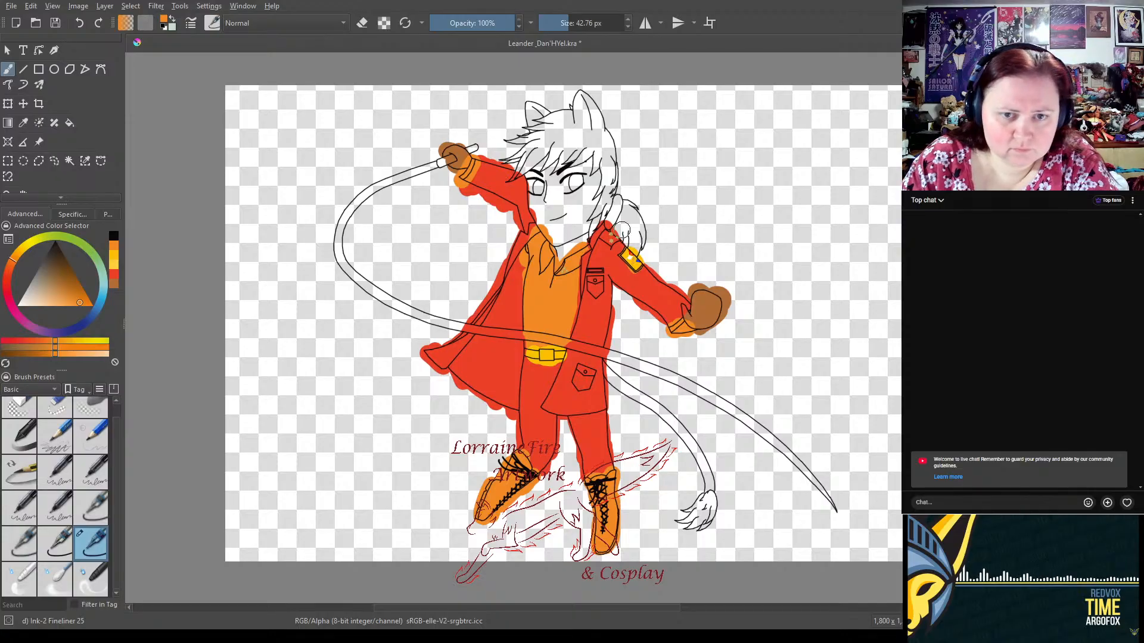
pyautogui.click(607, 237)
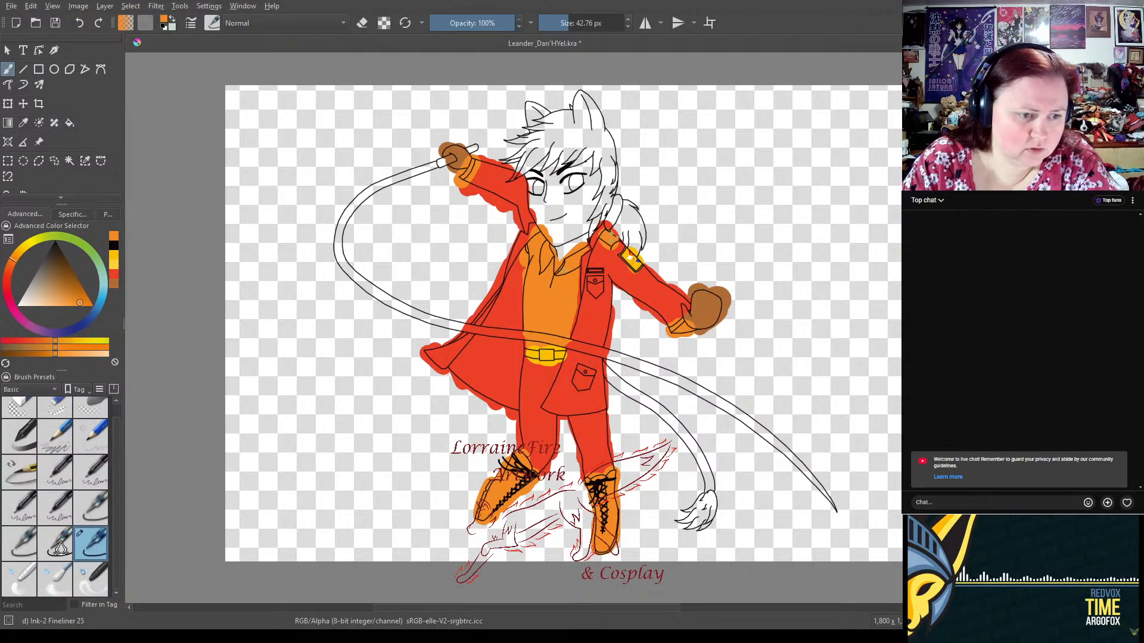
# - Fill the strip above the chest pocket golden yellow with the small Ink-2 Fineliner 10 and 05 brushes
pyautogui.click(113, 265)
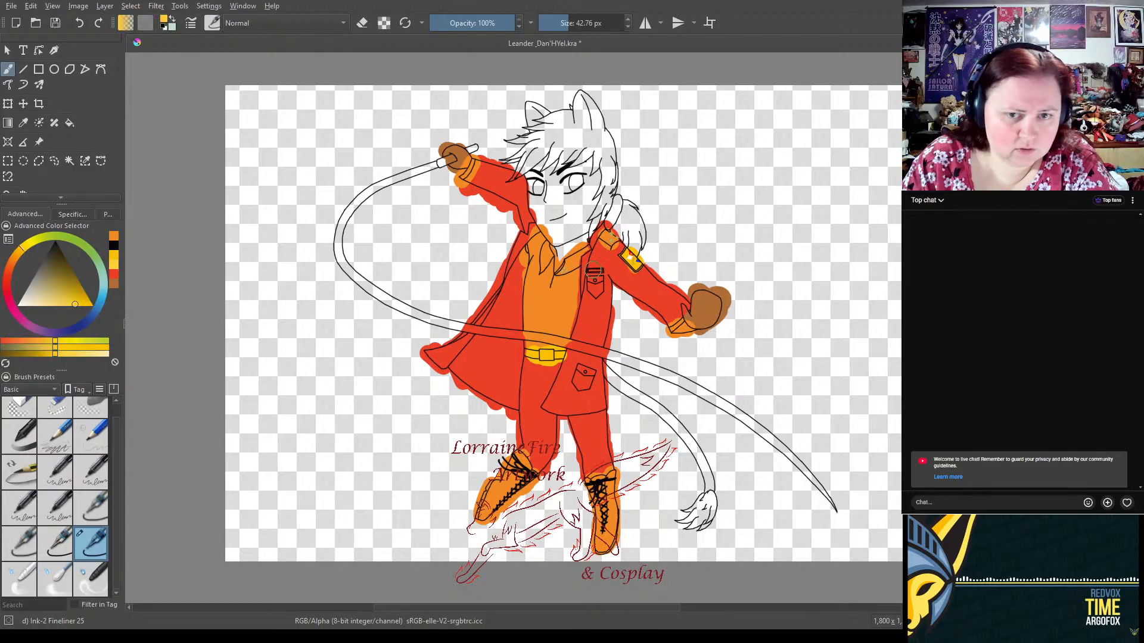
pyautogui.click(55, 544)
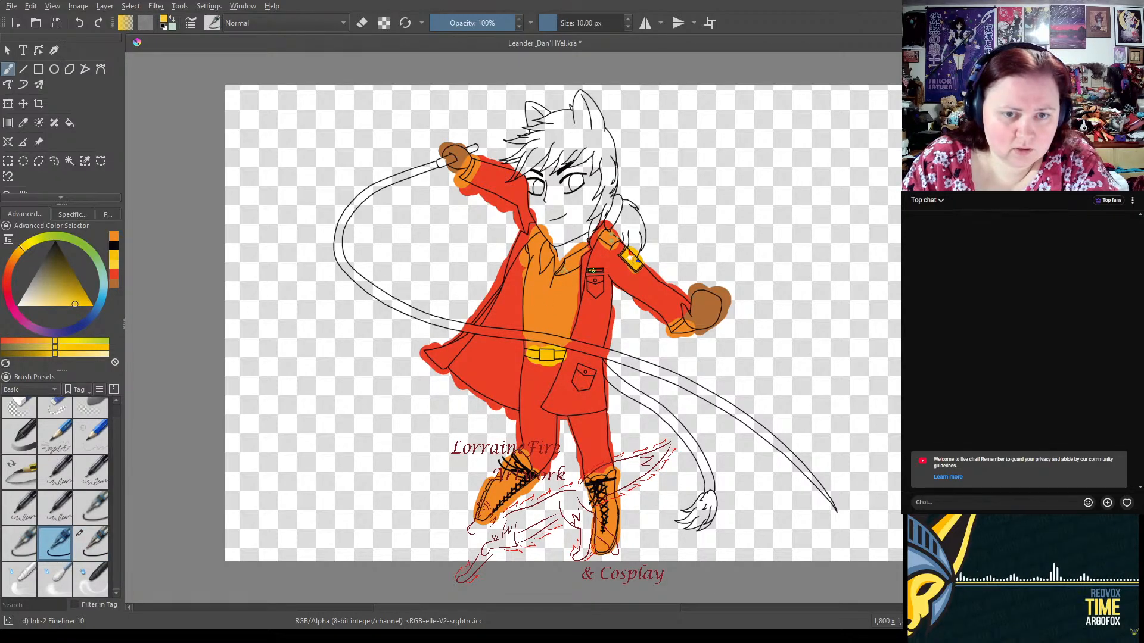
pyautogui.click(19, 543)
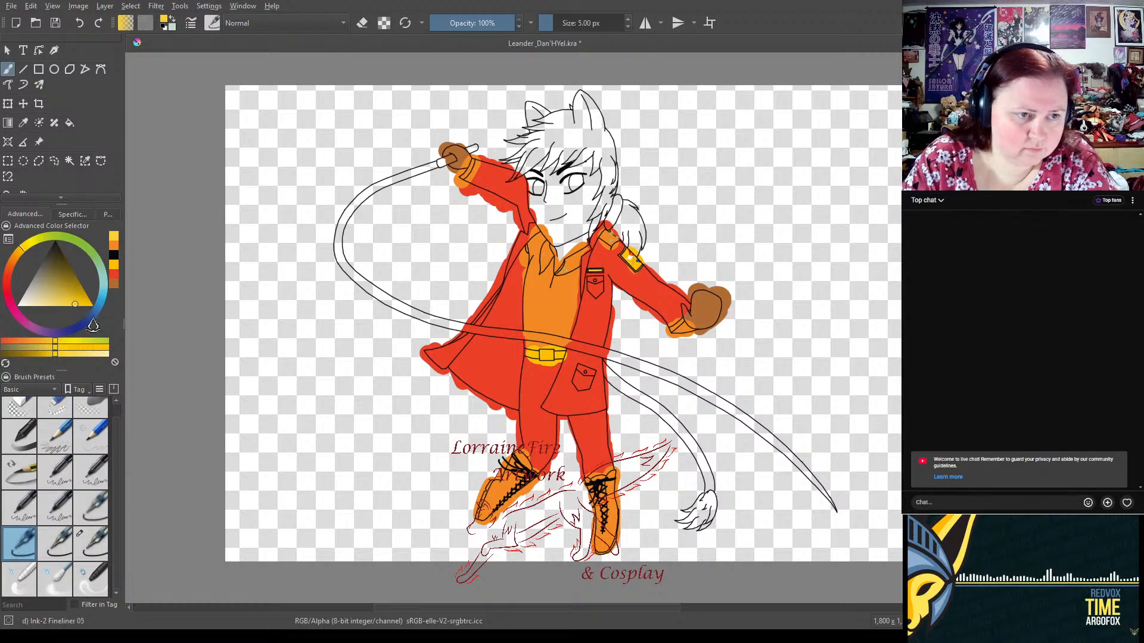
pyautogui.click(114, 247)
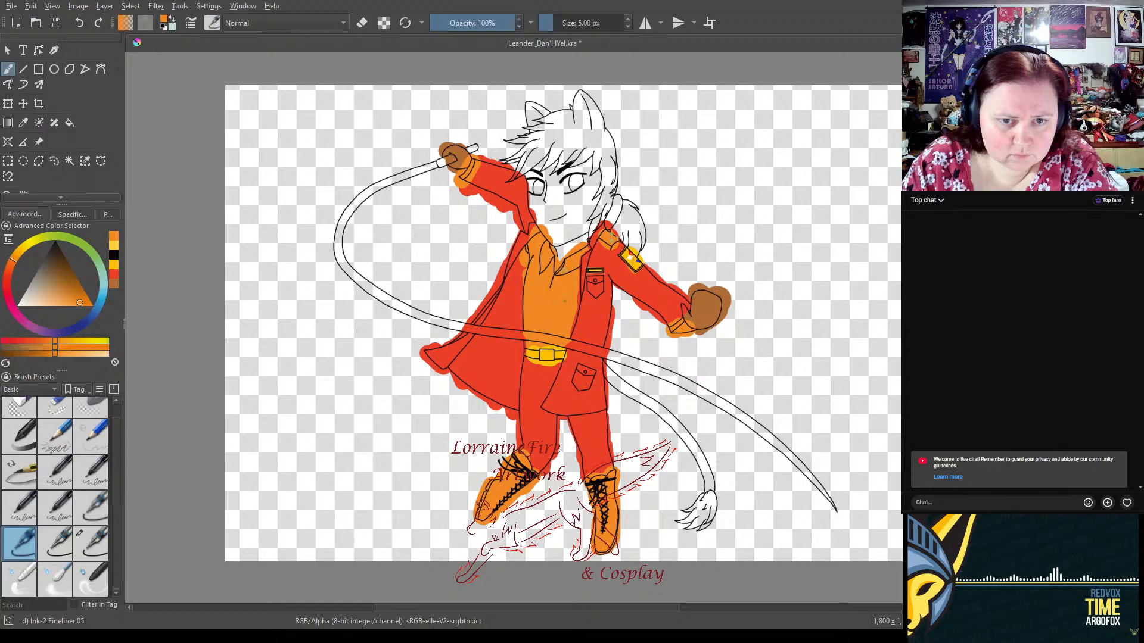
pyautogui.click(114, 264)
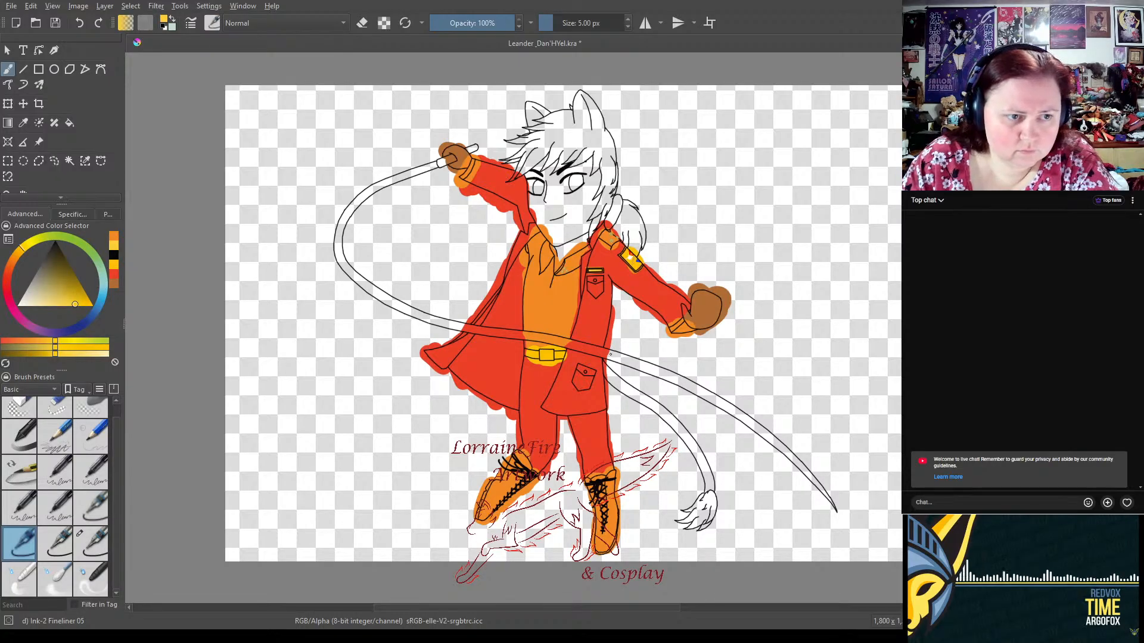
pyautogui.click(113, 265)
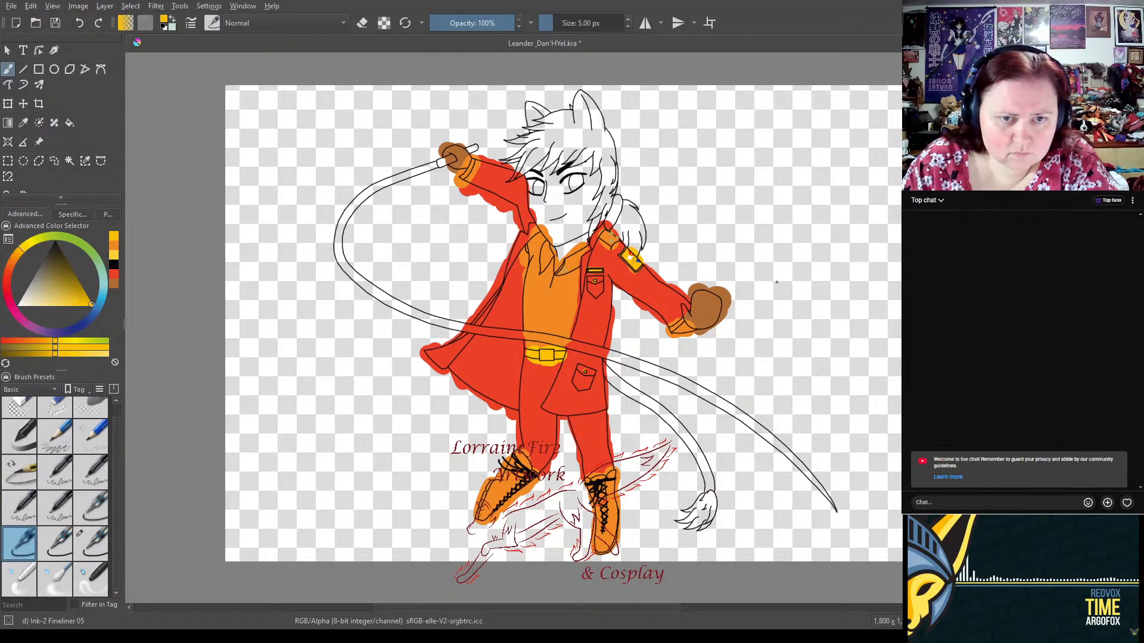
# - Mix a more muted gold and touch up the belt with it, using the Ink-2 Fineliner 25 preset
pyautogui.click(54, 307)
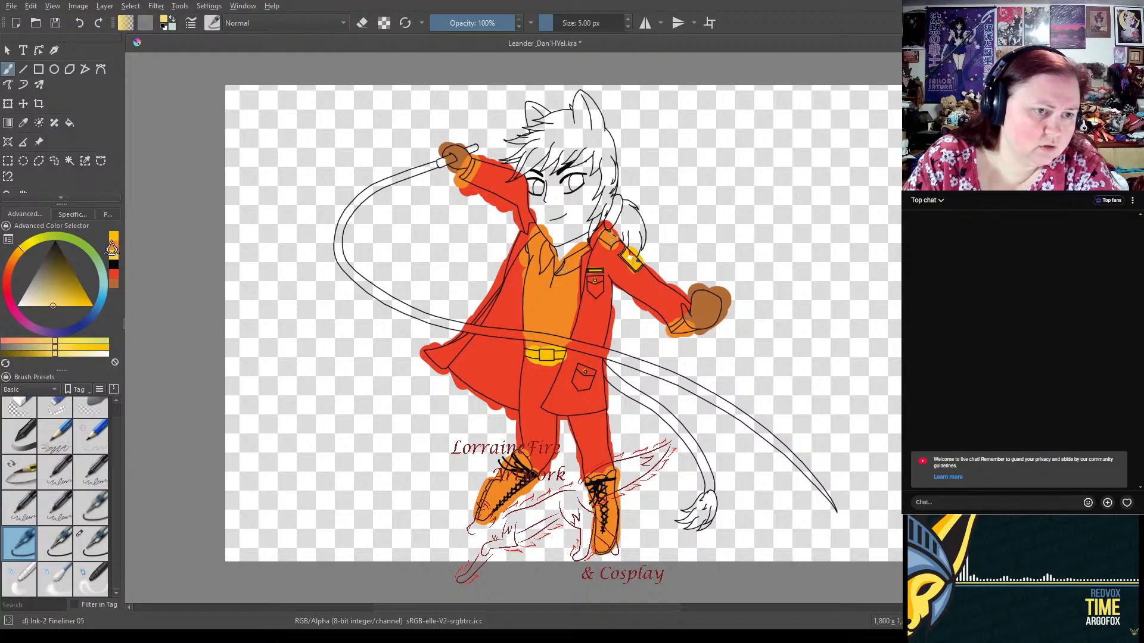
pyautogui.click(112, 254)
pyautogui.click(49, 297)
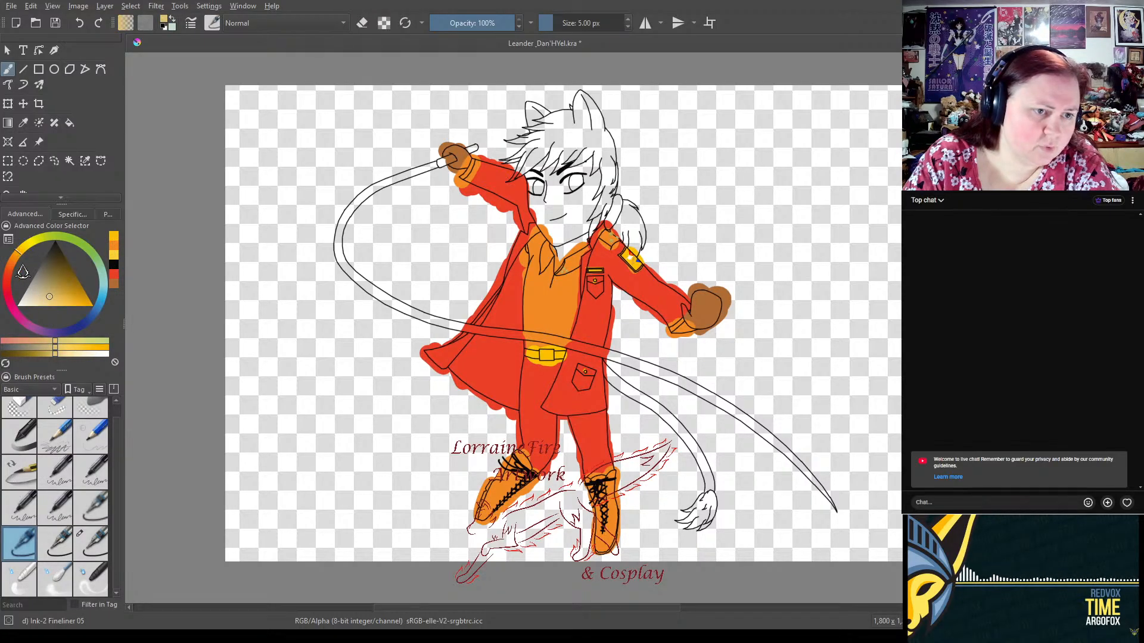
pyautogui.moveTo(58, 302); pyautogui.dragTo(66, 305)
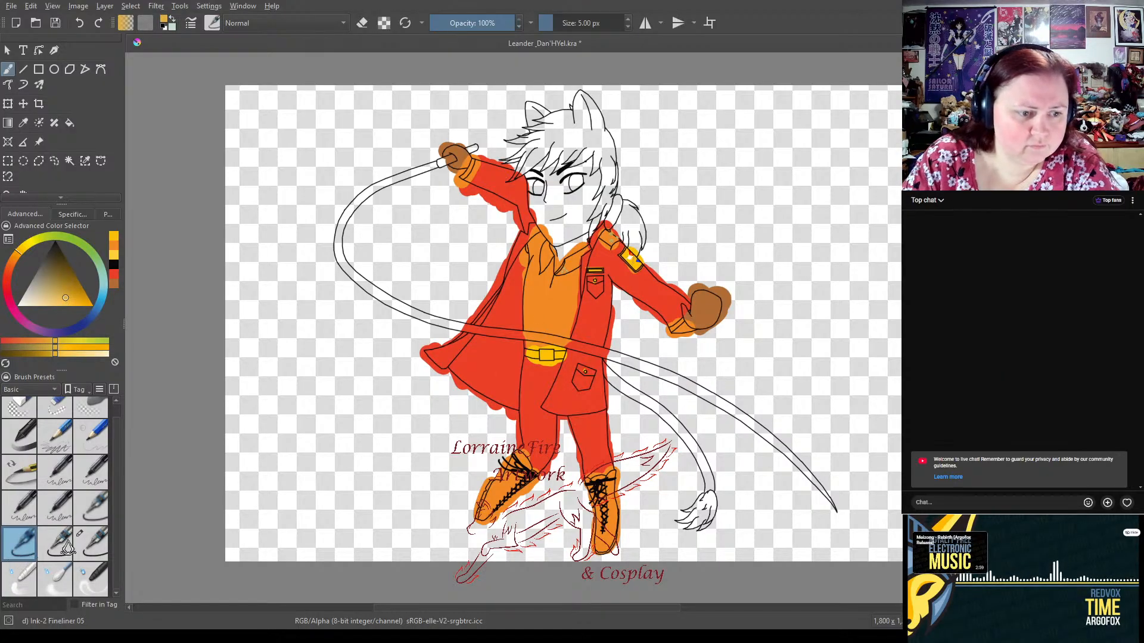
pyautogui.click(92, 543)
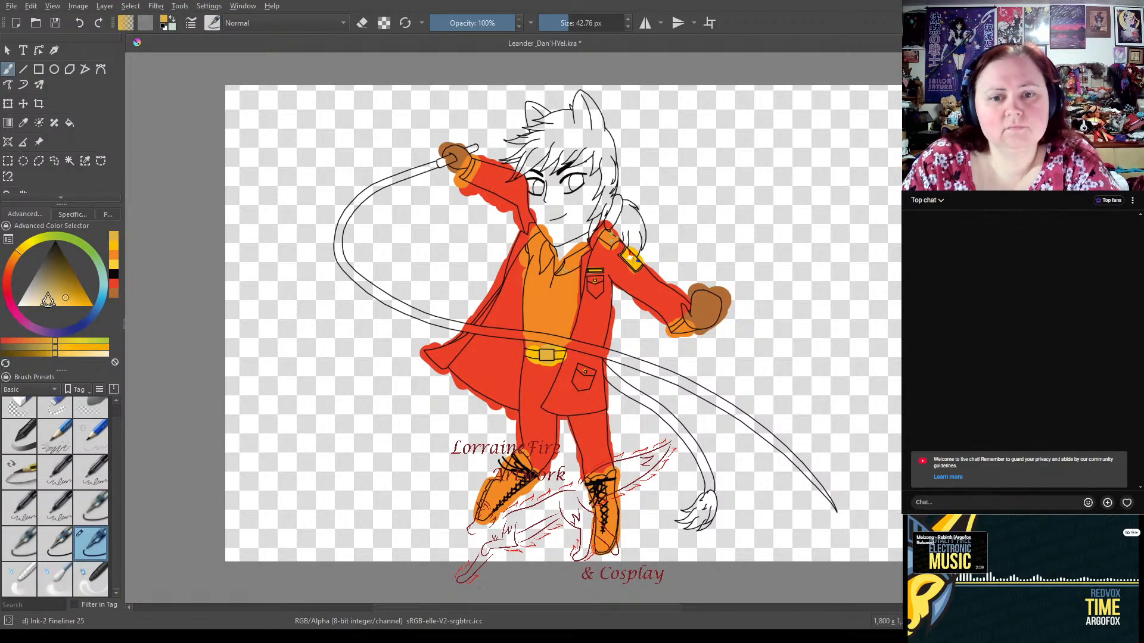
# - Paint the rest of the hands, the face and the neck in the same brown skin colour
pyautogui.click(113, 292)
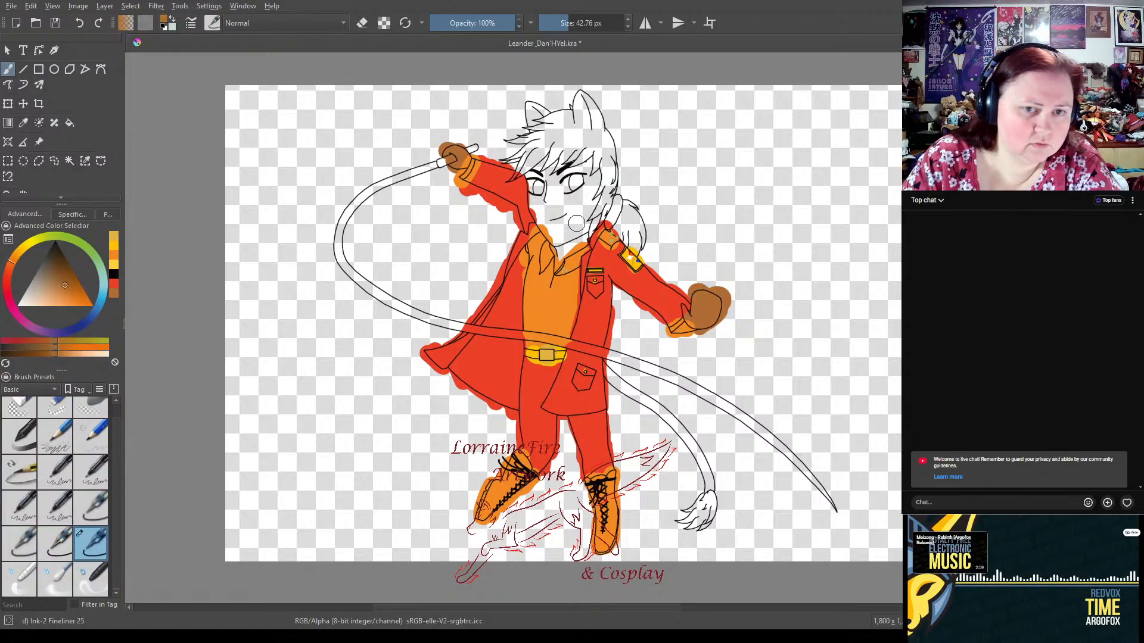
pyautogui.moveTo(454, 162); pyautogui.dragTo(467, 160)
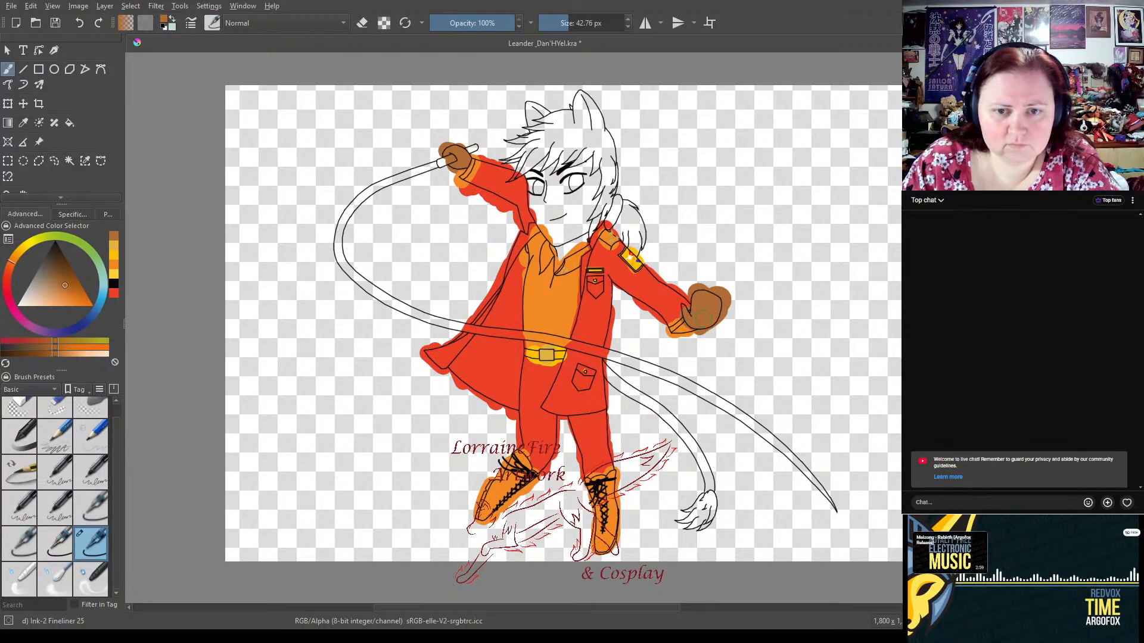
pyautogui.moveTo(534, 198)
pyautogui.mouseDown()
pyautogui.moveTo(539, 216)
pyautogui.moveTo(550, 170)
pyautogui.moveTo(536, 168)
pyautogui.moveTo(596, 167)
pyautogui.moveTo(593, 209)
pyautogui.moveTo(563, 193)
pyautogui.moveTo(558, 262)
pyautogui.moveTo(584, 230)
pyautogui.moveTo(574, 188)
pyautogui.mouseUp()
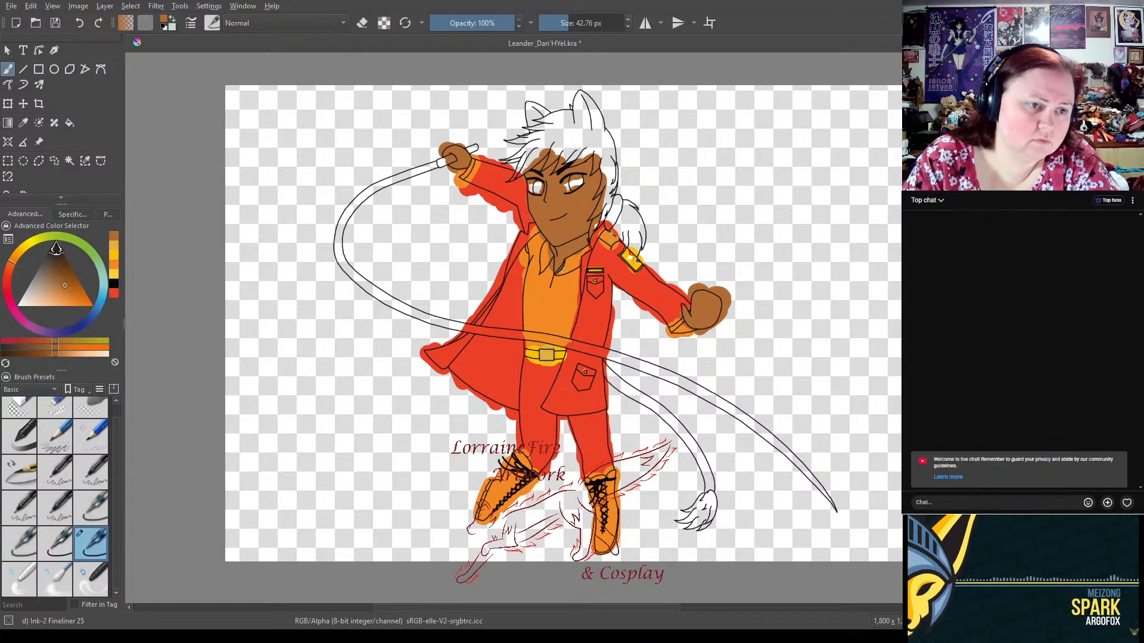
# - Paint the whites of both eyes white and the irises a medium green
pyautogui.click(18, 305)
pyautogui.moveTo(530, 184); pyautogui.dragTo(575, 182)
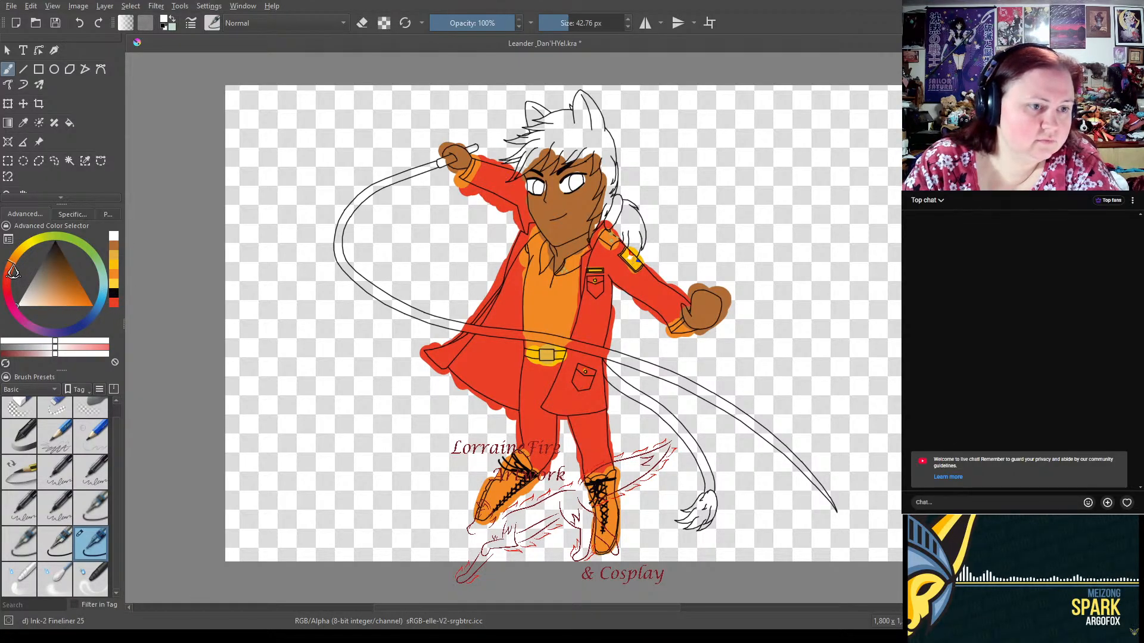
pyautogui.click(71, 240)
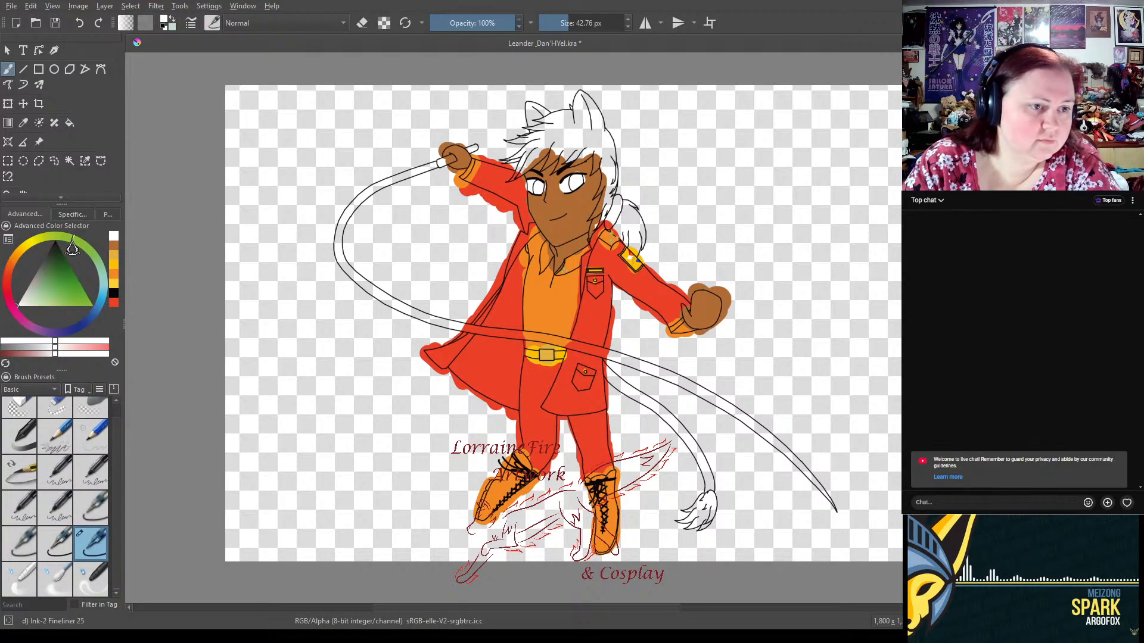
pyautogui.click(66, 290)
pyautogui.click(72, 297)
pyautogui.click(74, 288)
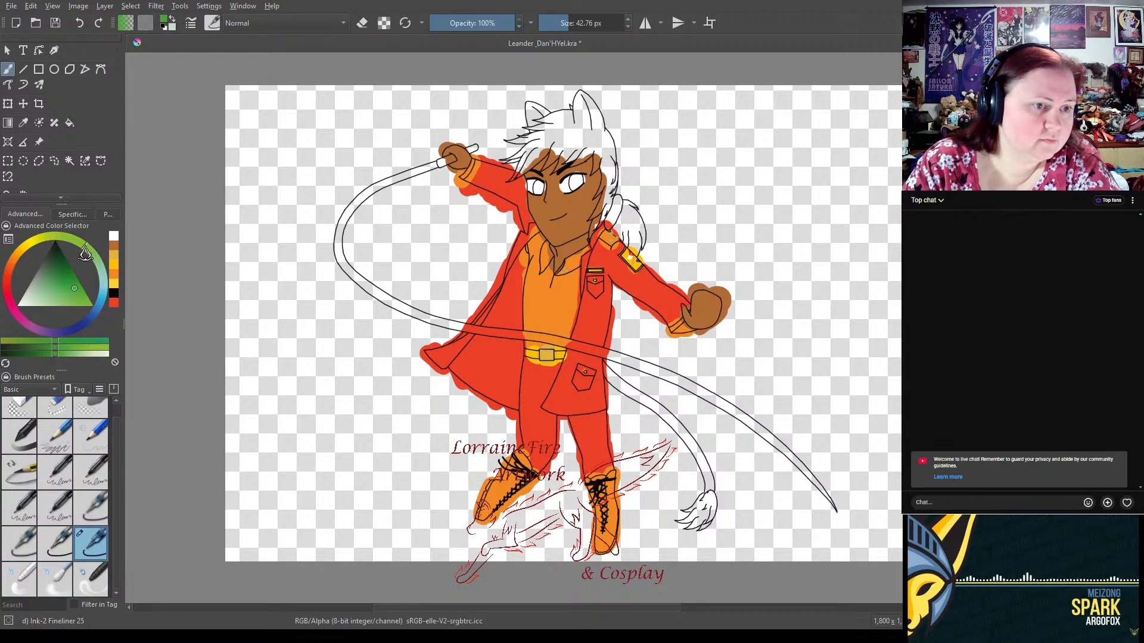
pyautogui.click(70, 290)
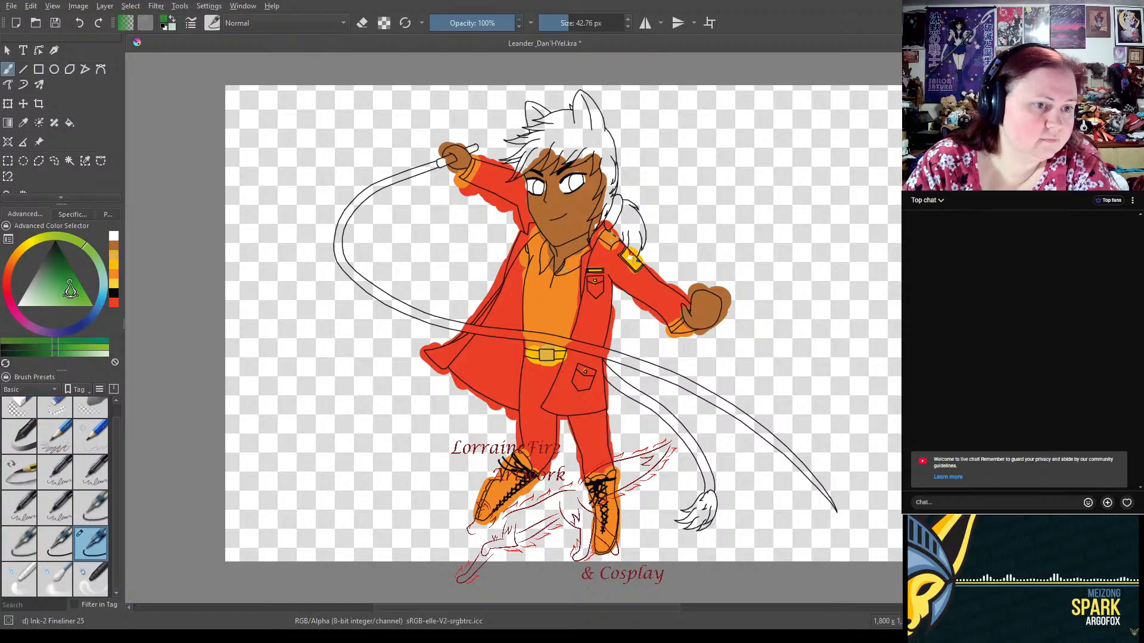
pyautogui.click(75, 291)
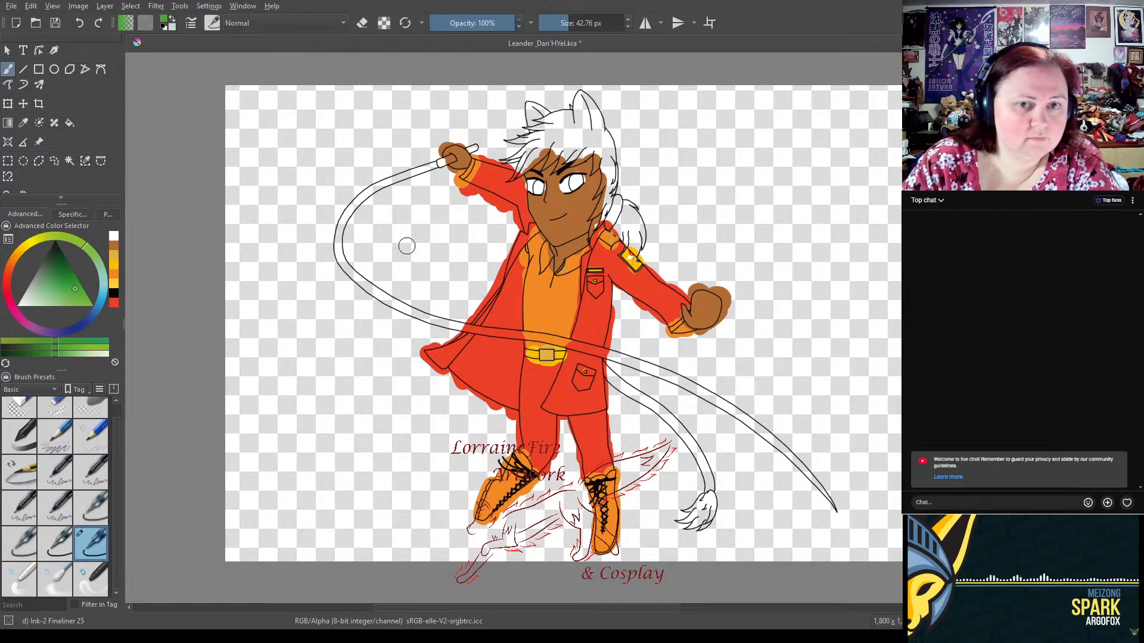
pyautogui.moveTo(535, 187); pyautogui.dragTo(577, 184)
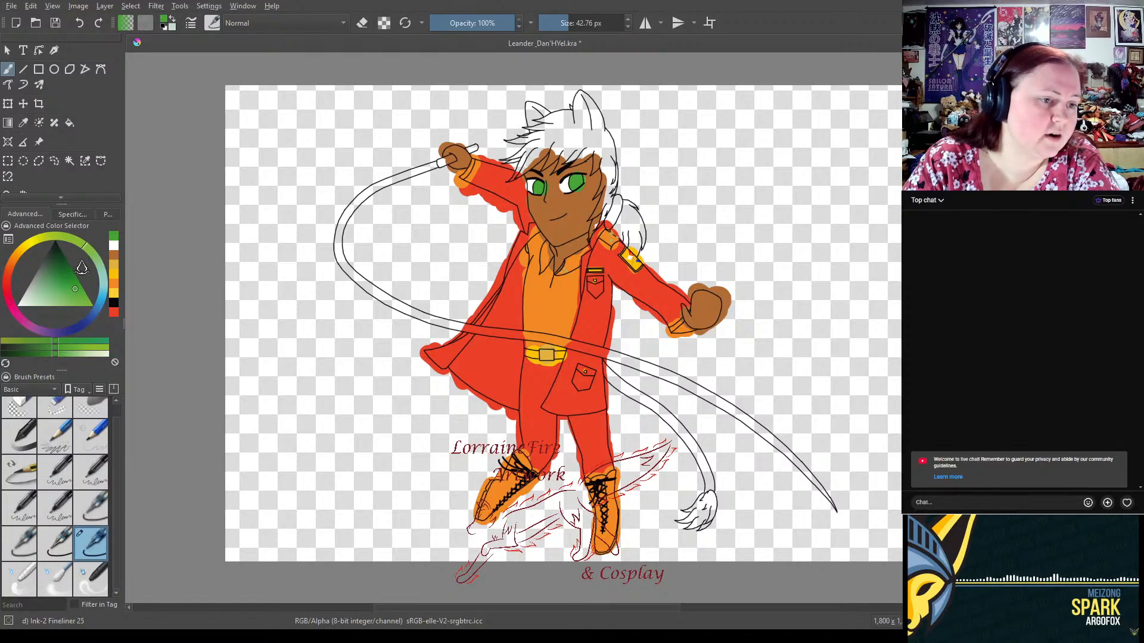
# - Mix a deep golden yellow and paint the hair and both animal ears with it
pyautogui.click(22, 260)
pyautogui.moveTo(22, 259); pyautogui.dragTo(17, 262)
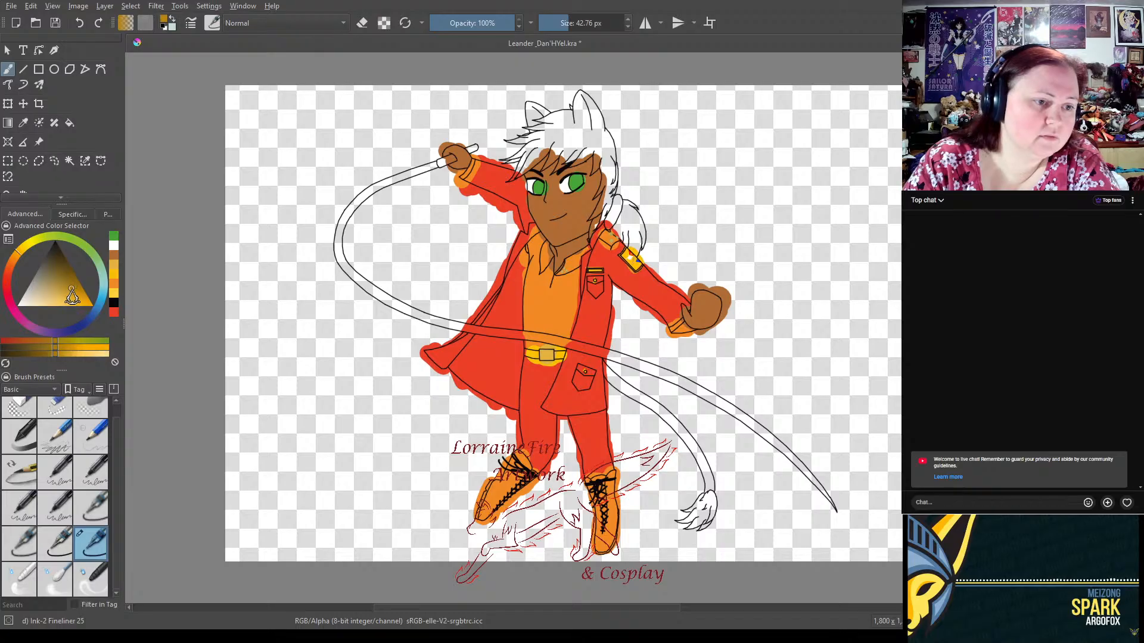
pyautogui.moveTo(75, 301); pyautogui.dragTo(76, 299)
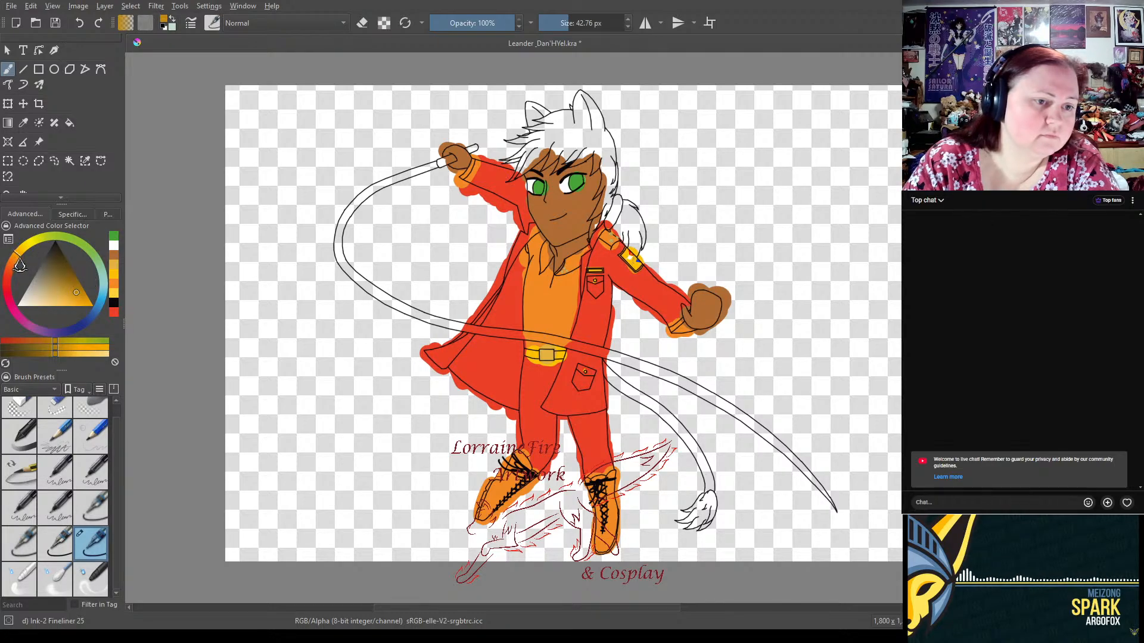
pyautogui.moveTo(76, 295); pyautogui.dragTo(80, 301)
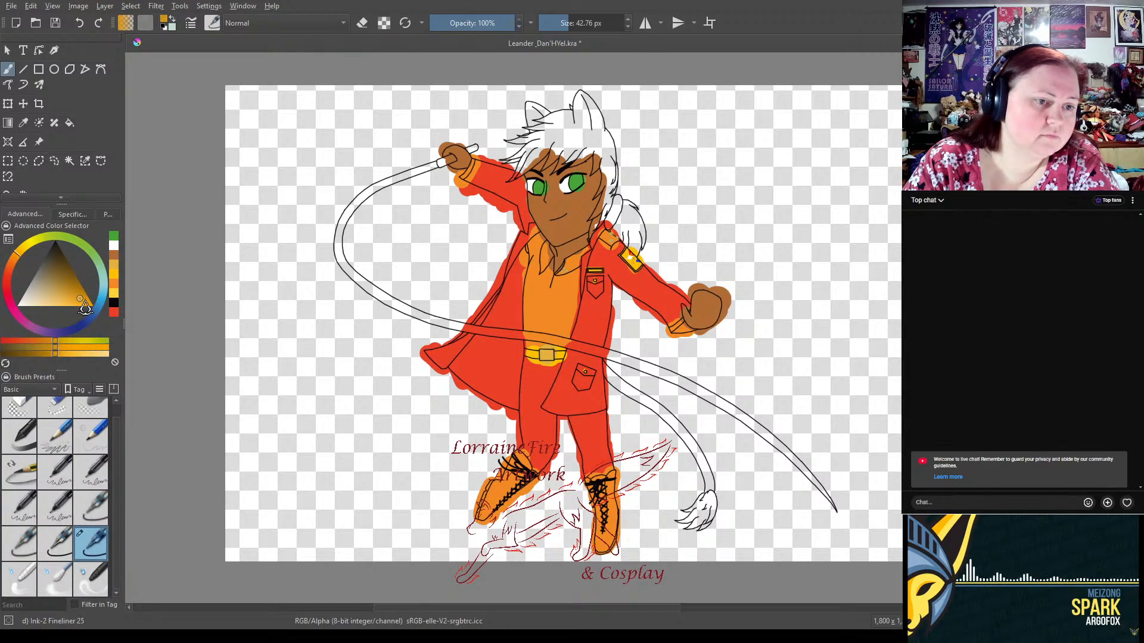
pyautogui.moveTo(511, 171)
pyautogui.mouseDown()
pyautogui.moveTo(560, 129)
pyautogui.moveTo(511, 157)
pyautogui.moveTo(548, 124)
pyautogui.moveTo(564, 131)
pyautogui.moveTo(560, 150)
pyautogui.moveTo(607, 150)
pyautogui.moveTo(581, 129)
pyautogui.moveTo(601, 130)
pyautogui.moveTo(580, 94)
pyautogui.moveTo(538, 114)
pyautogui.mouseUp()
pyautogui.moveTo(609, 134); pyautogui.dragTo(601, 209)
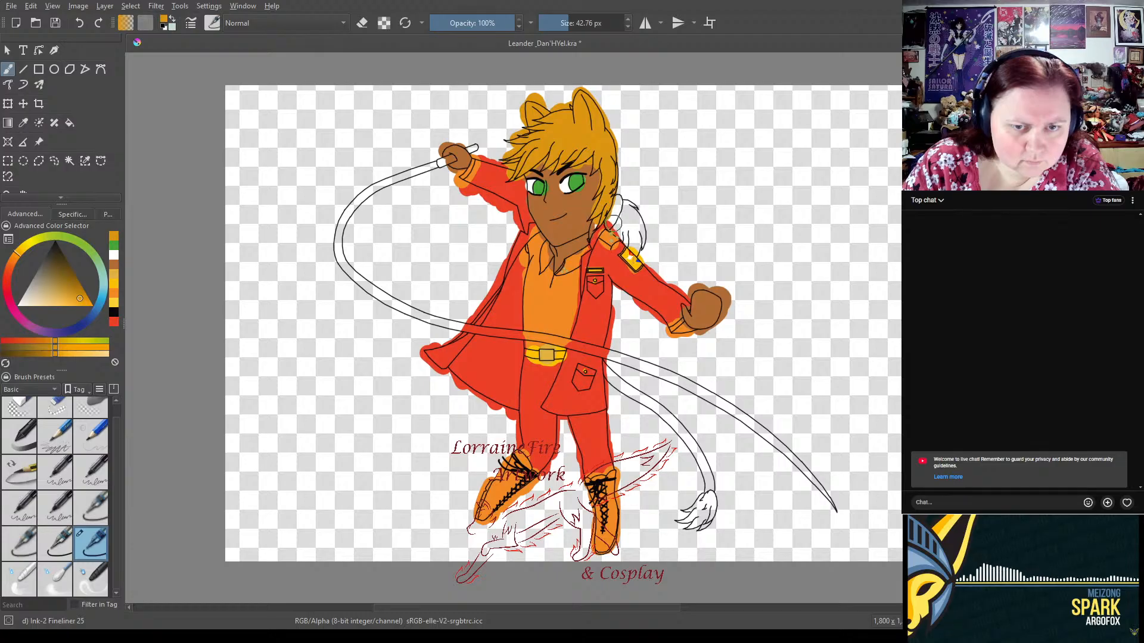
# - Paint the strands beside the neck and the ponytail in the same deep golden yellow
pyautogui.scroll(7, 593, 227)
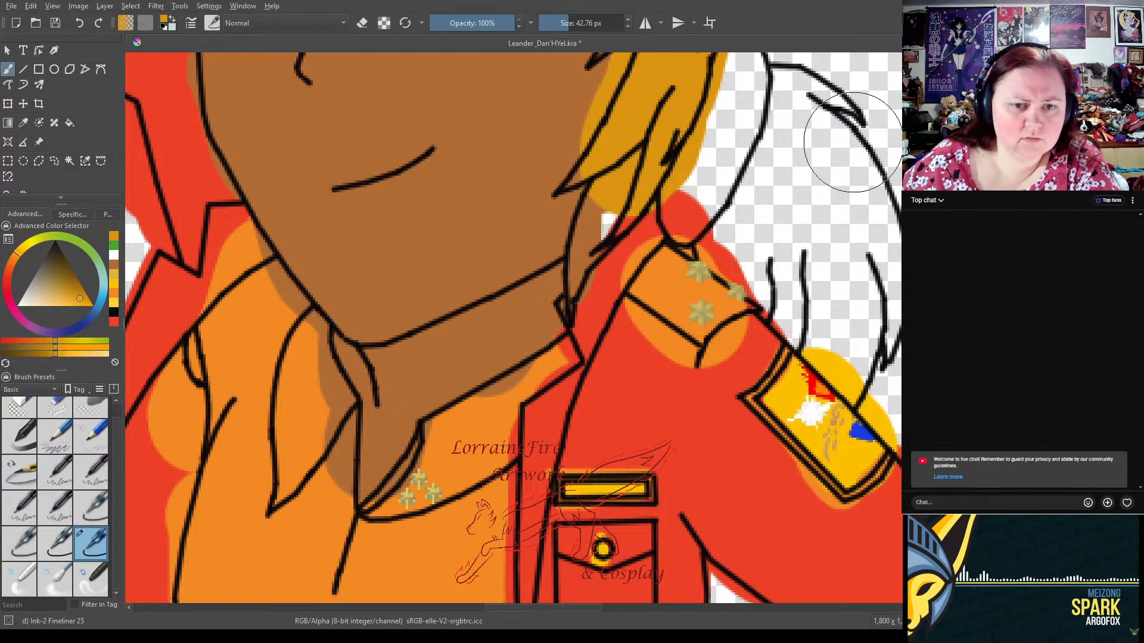
pyautogui.moveTo(596, 280)
pyautogui.mouseDown()
pyautogui.moveTo(572, 264)
pyautogui.moveTo(596, 179)
pyautogui.mouseUp()
pyautogui.moveTo(722, 191)
pyautogui.mouseDown()
pyautogui.moveTo(742, 238)
pyautogui.moveTo(784, 258)
pyautogui.moveTo(855, 350)
pyautogui.moveTo(871, 330)
pyautogui.moveTo(831, 156)
pyautogui.moveTo(786, 156)
pyautogui.mouseUp()
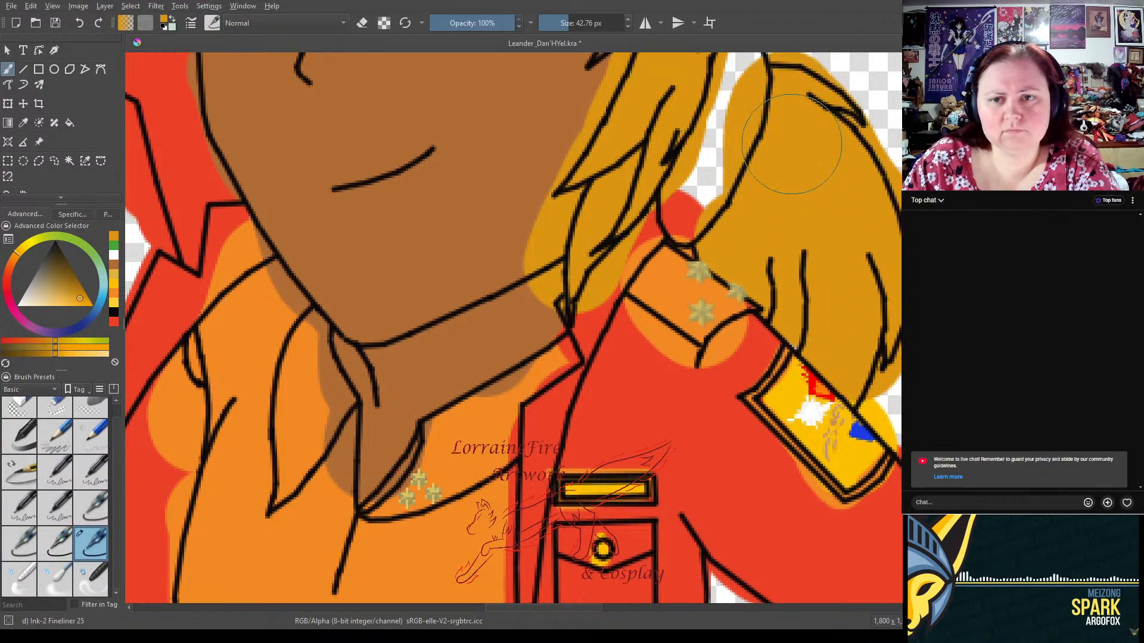
pyautogui.scroll(-6, 737, 148)
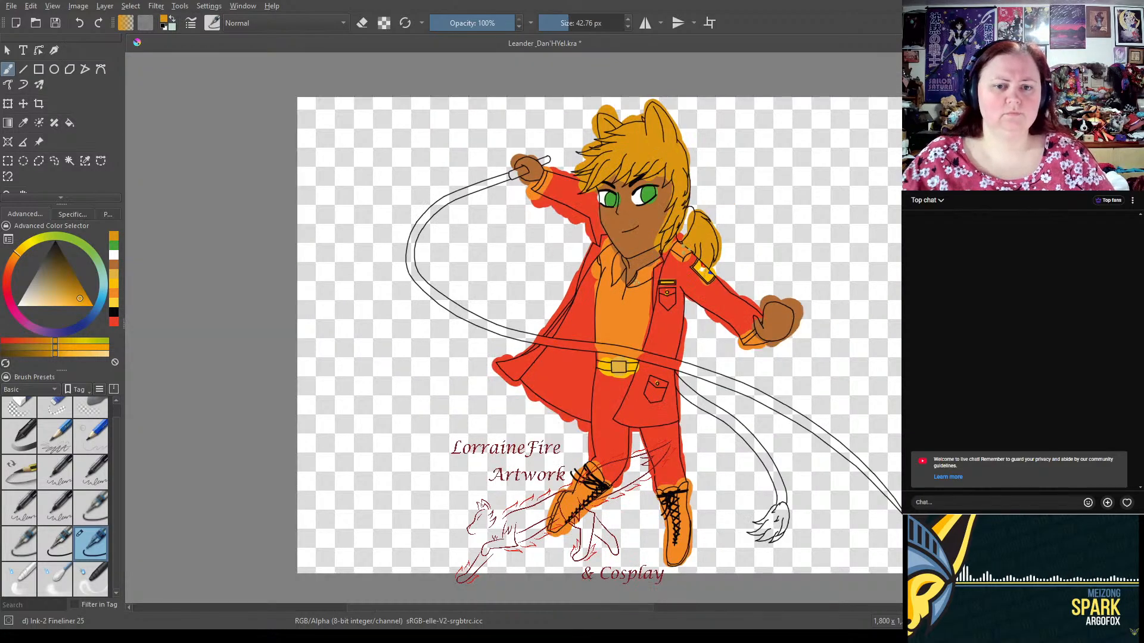
pyautogui.moveTo(828, 291); pyautogui.dragTo(734, 274)
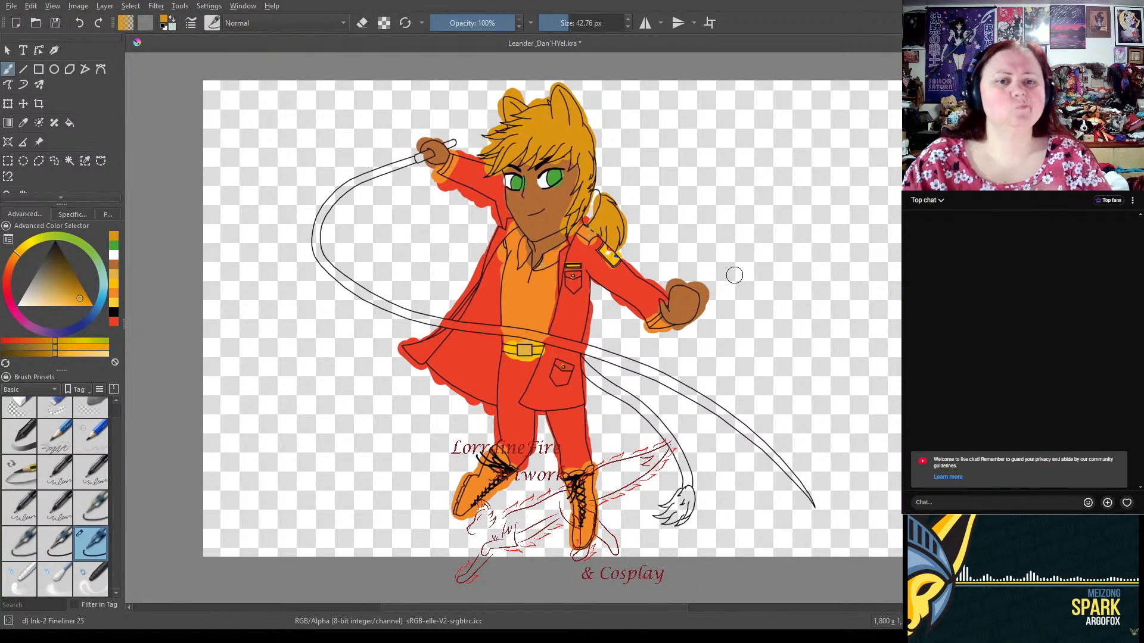
# - Undo the golden yellow paint on the hair, ears and ponytail
pyautogui.hotkey('ctrl', 'z')
pyautogui.hotkey('ctrl', 'z')
pyautogui.hotkey('ctrl', 'z')
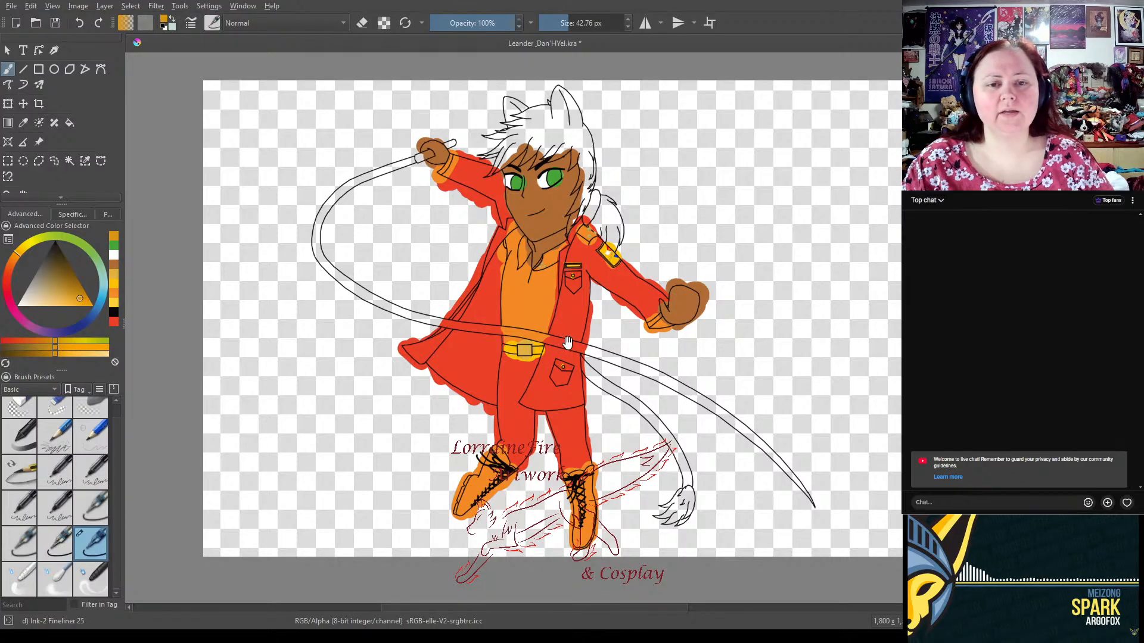
# - Try a darker orange-gold on the hair and ponytail, and undo it
pyautogui.moveTo(567, 344); pyautogui.dragTo(585, 346)
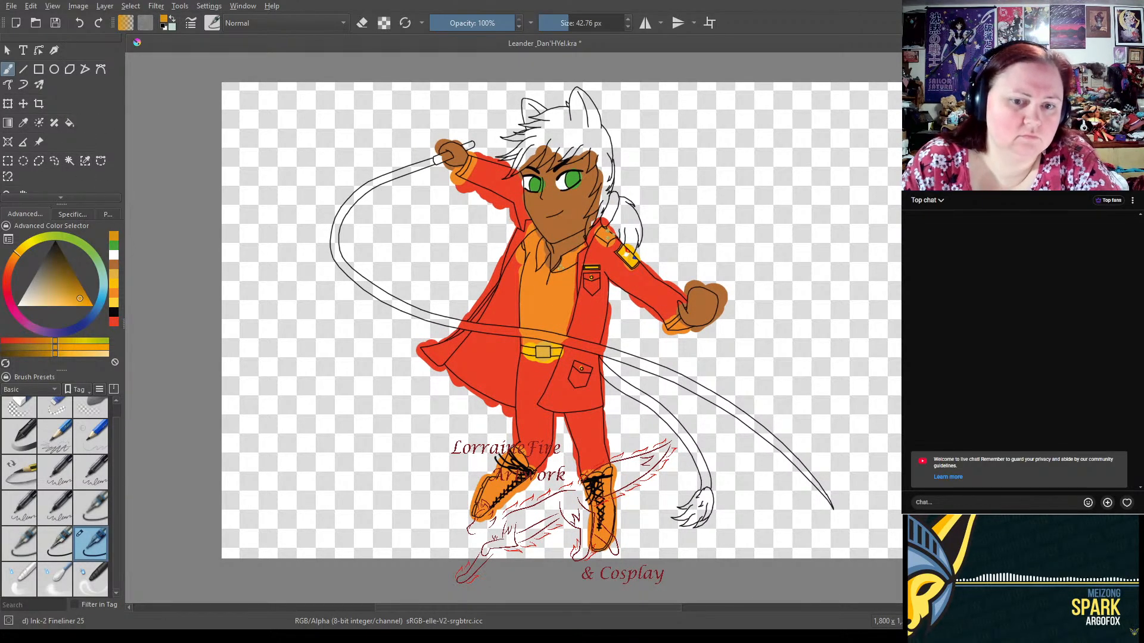
pyautogui.click(72, 295)
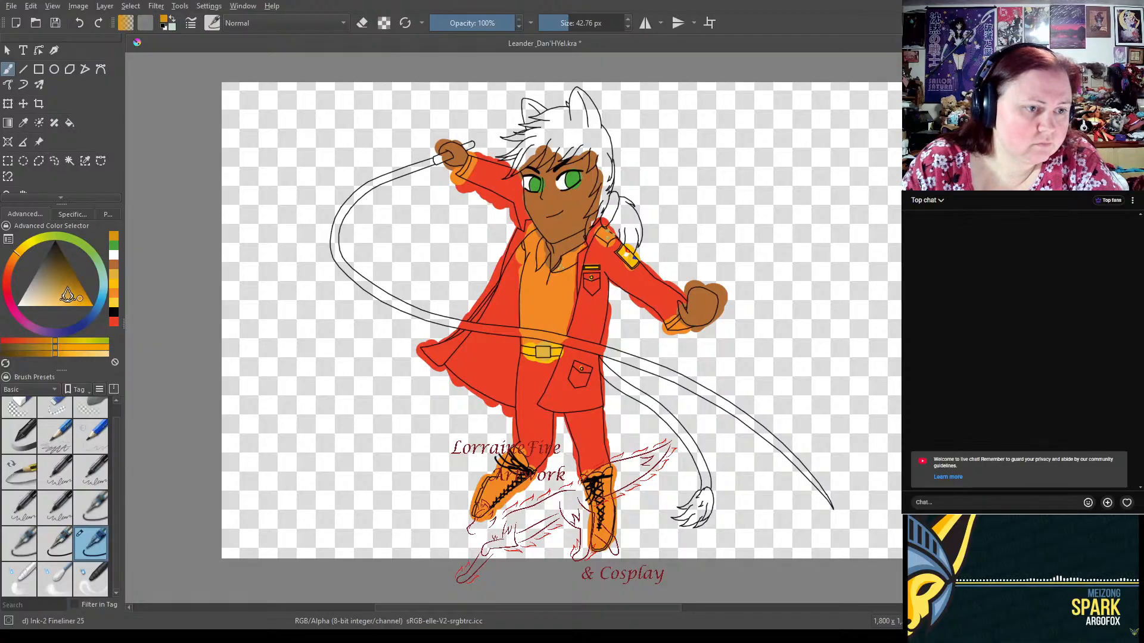
pyautogui.click(67, 296)
pyautogui.moveTo(68, 295)
pyautogui.mouseDown()
pyautogui.moveTo(57, 293)
pyautogui.moveTo(74, 289)
pyautogui.mouseUp()
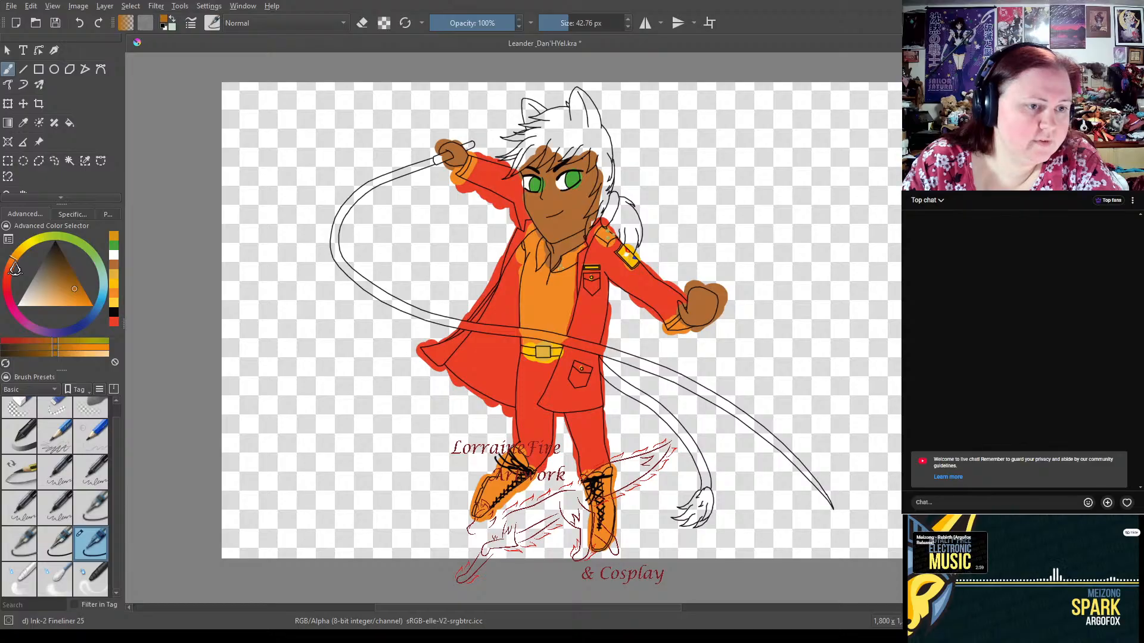
pyautogui.click(76, 301)
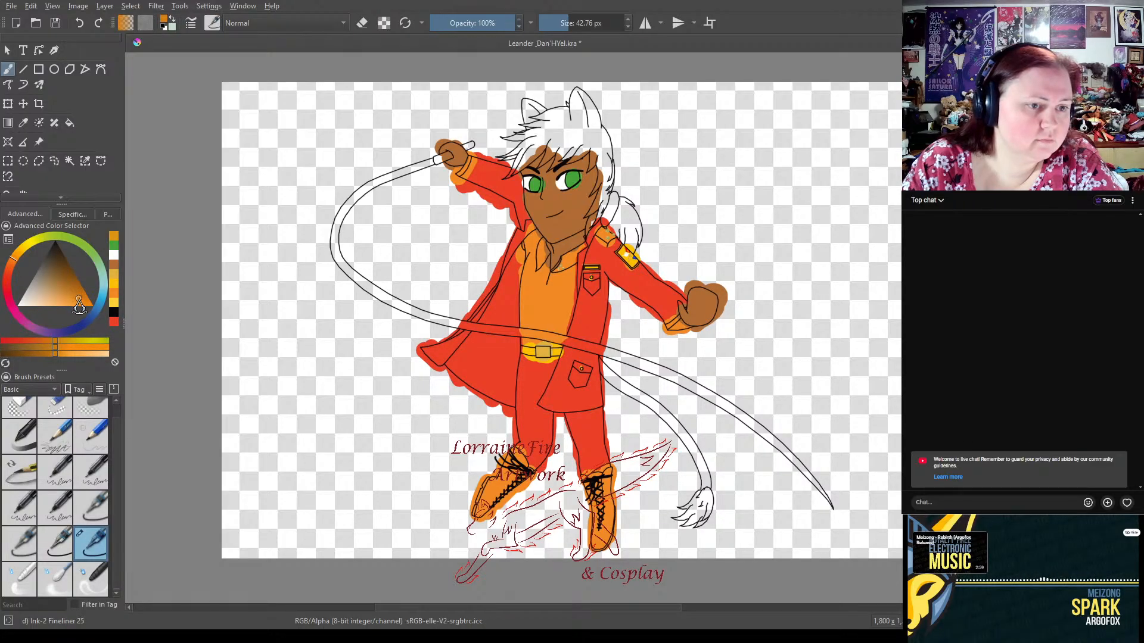
pyautogui.moveTo(510, 168)
pyautogui.mouseDown()
pyautogui.moveTo(547, 141)
pyautogui.moveTo(506, 156)
pyautogui.moveTo(552, 112)
pyautogui.moveTo(568, 121)
pyautogui.moveTo(555, 144)
pyautogui.moveTo(566, 157)
pyautogui.moveTo(600, 147)
pyautogui.moveTo(604, 131)
pyautogui.moveTo(606, 192)
pyautogui.moveTo(591, 215)
pyautogui.moveTo(627, 203)
pyautogui.moveTo(617, 229)
pyautogui.moveTo(622, 216)
pyautogui.moveTo(625, 245)
pyautogui.mouseUp()
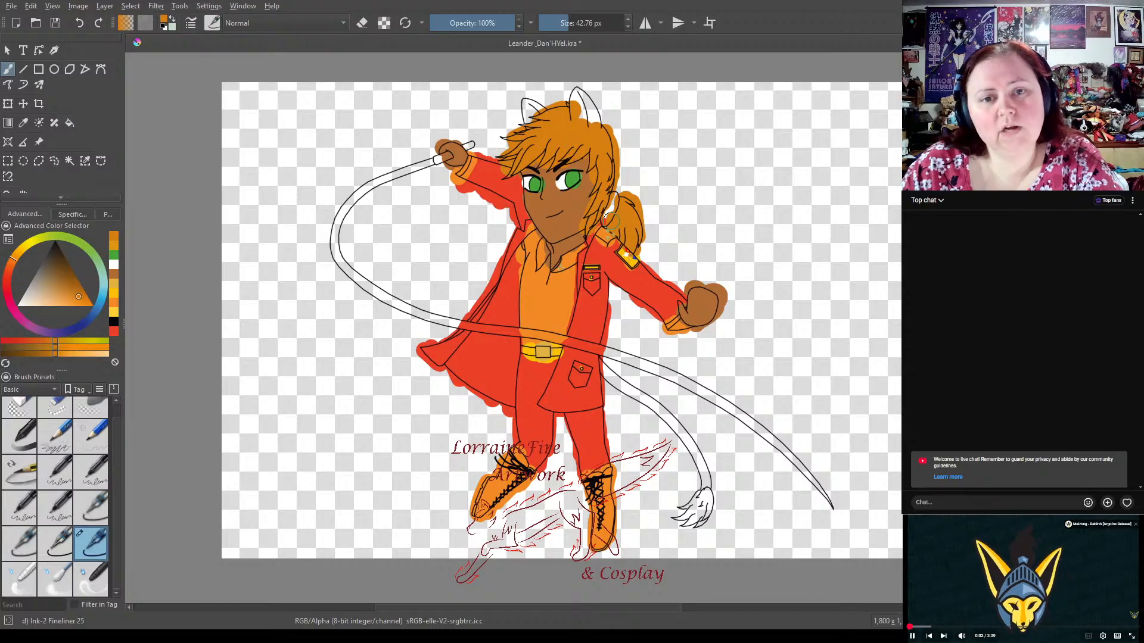
pyautogui.hotkey('ctrl', 'z')
pyautogui.hotkey('ctrl', 'z')
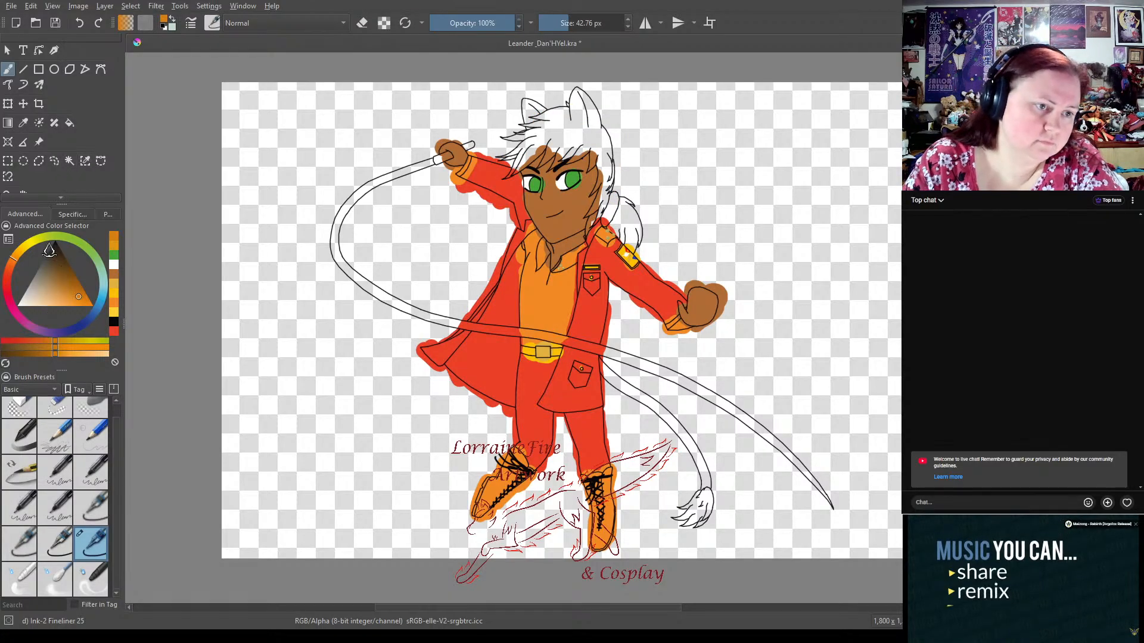
# - Try a pinkish purple on the hair, and undo it
pyautogui.click(9, 282)
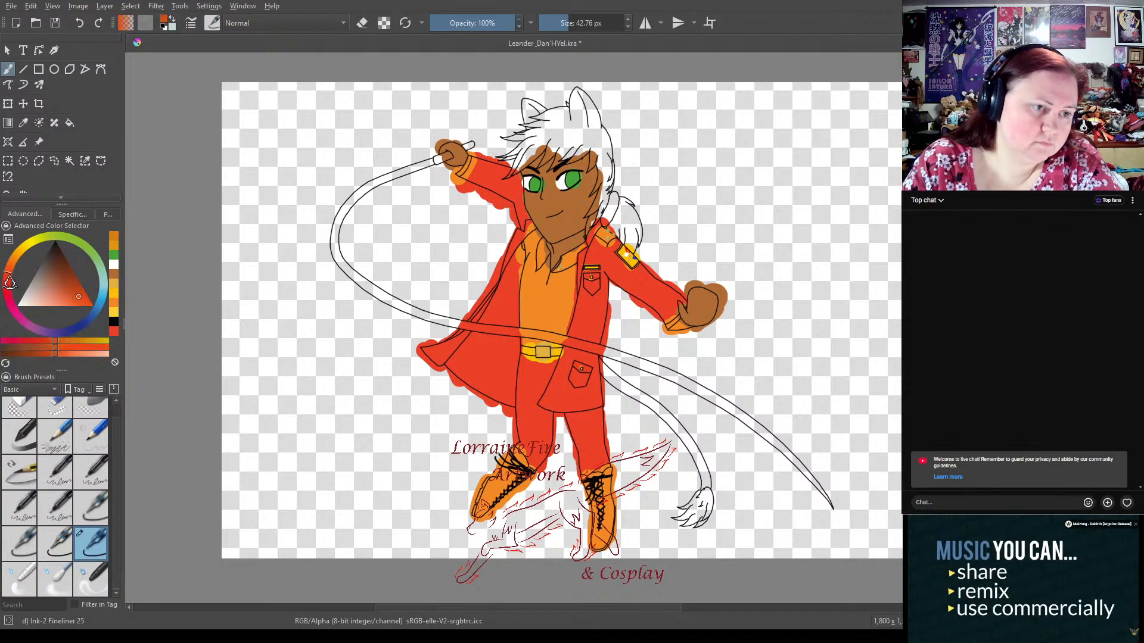
pyautogui.click(72, 299)
pyautogui.moveTo(72, 299)
pyautogui.mouseDown()
pyautogui.moveTo(70, 289)
pyautogui.moveTo(71, 310)
pyautogui.moveTo(64, 301)
pyautogui.mouseUp()
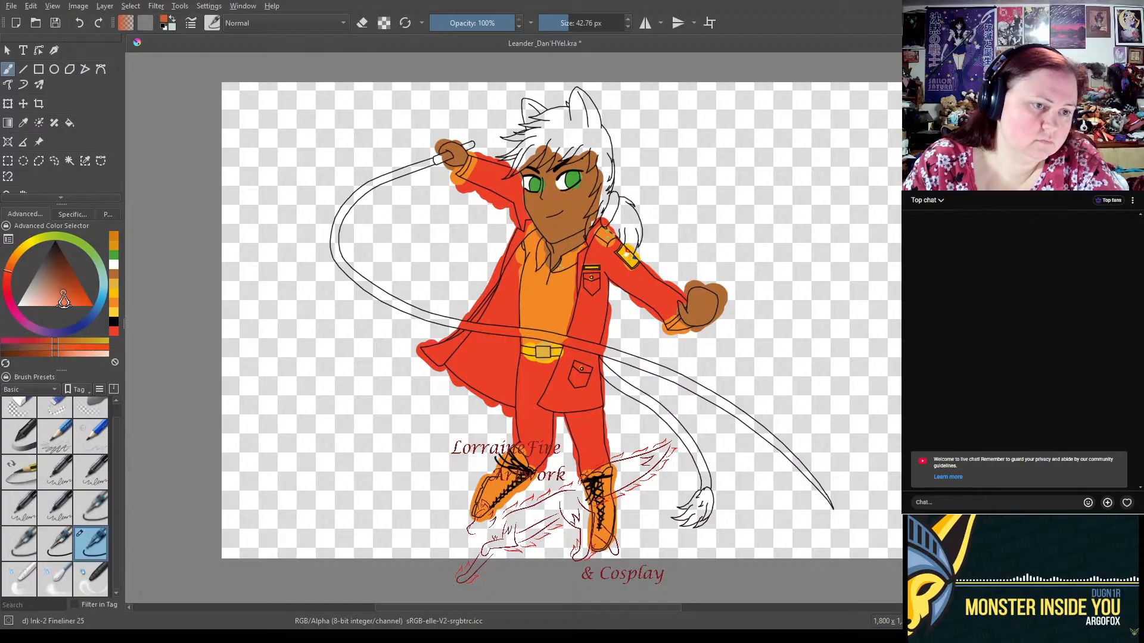
pyautogui.click(21, 323)
pyautogui.moveTo(529, 145)
pyautogui.mouseDown()
pyautogui.moveTo(561, 133)
pyautogui.moveTo(543, 127)
pyautogui.moveTo(523, 128)
pyautogui.moveTo(542, 158)
pyautogui.moveTo(565, 146)
pyautogui.moveTo(601, 153)
pyautogui.moveTo(595, 217)
pyautogui.moveTo(618, 210)
pyautogui.moveTo(638, 221)
pyautogui.mouseUp()
pyautogui.hotkey('ctrl', 'z')
pyautogui.hotkey('ctrl', 'z')
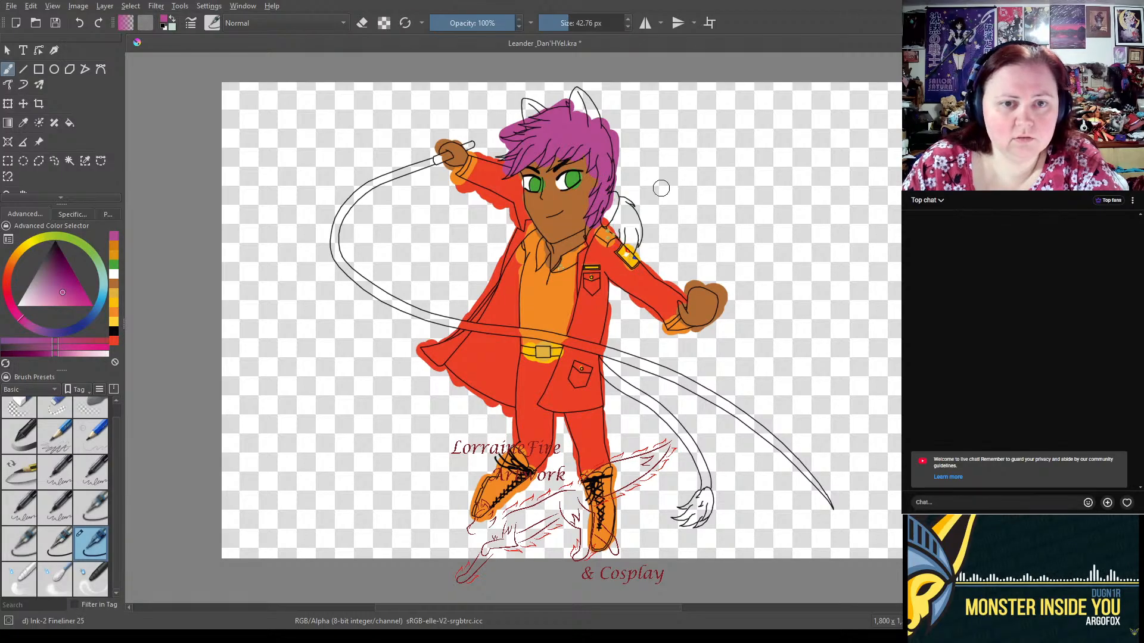
# - Try a muted olive green on the hair and ponytail, and undo it
pyautogui.click(87, 253)
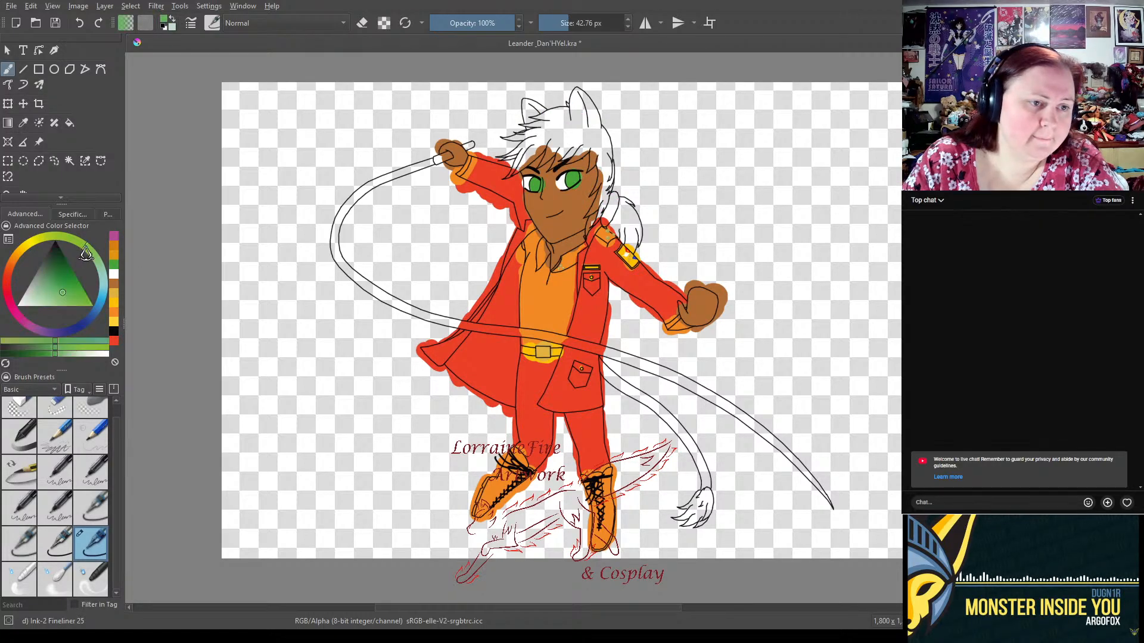
pyautogui.moveTo(86, 253); pyautogui.dragTo(47, 245)
pyautogui.moveTo(69, 295)
pyautogui.mouseDown()
pyautogui.moveTo(54, 290)
pyautogui.moveTo(68, 307)
pyautogui.moveTo(50, 305)
pyautogui.moveTo(41, 279)
pyautogui.moveTo(53, 287)
pyautogui.mouseUp()
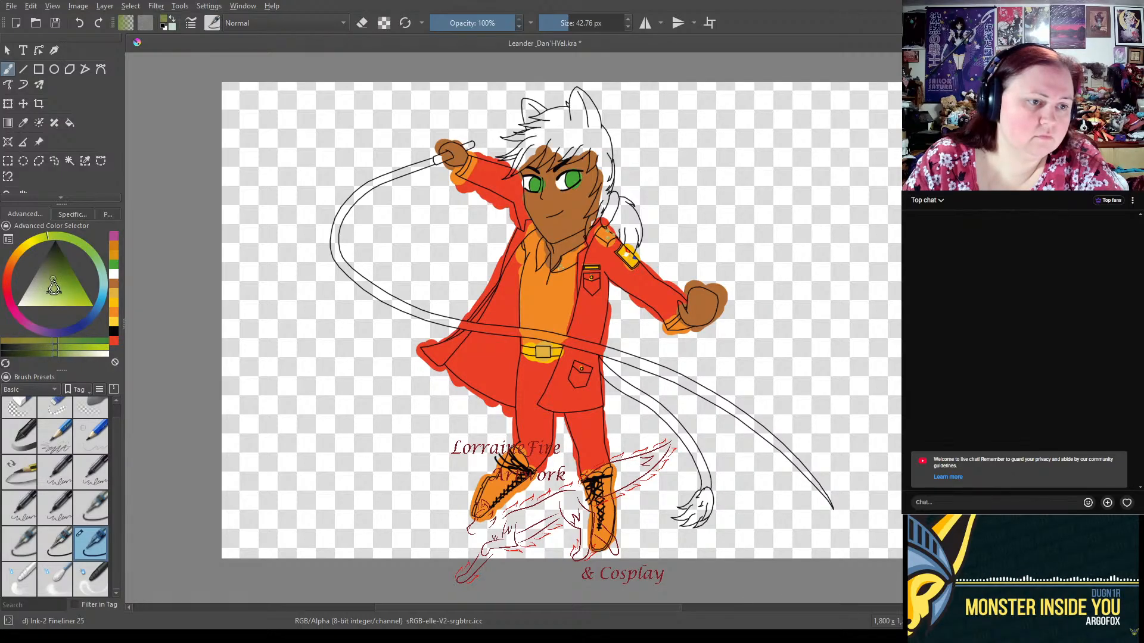
pyautogui.moveTo(504, 175)
pyautogui.mouseDown()
pyautogui.moveTo(539, 140)
pyautogui.moveTo(515, 146)
pyautogui.moveTo(550, 124)
pyautogui.moveTo(533, 124)
pyautogui.moveTo(554, 125)
pyautogui.moveTo(548, 156)
pyautogui.moveTo(592, 133)
pyautogui.moveTo(570, 127)
pyautogui.moveTo(593, 128)
pyautogui.moveTo(596, 216)
pyautogui.moveTo(617, 207)
pyautogui.moveTo(618, 238)
pyautogui.moveTo(635, 233)
pyautogui.moveTo(612, 221)
pyautogui.moveTo(636, 255)
pyautogui.mouseUp()
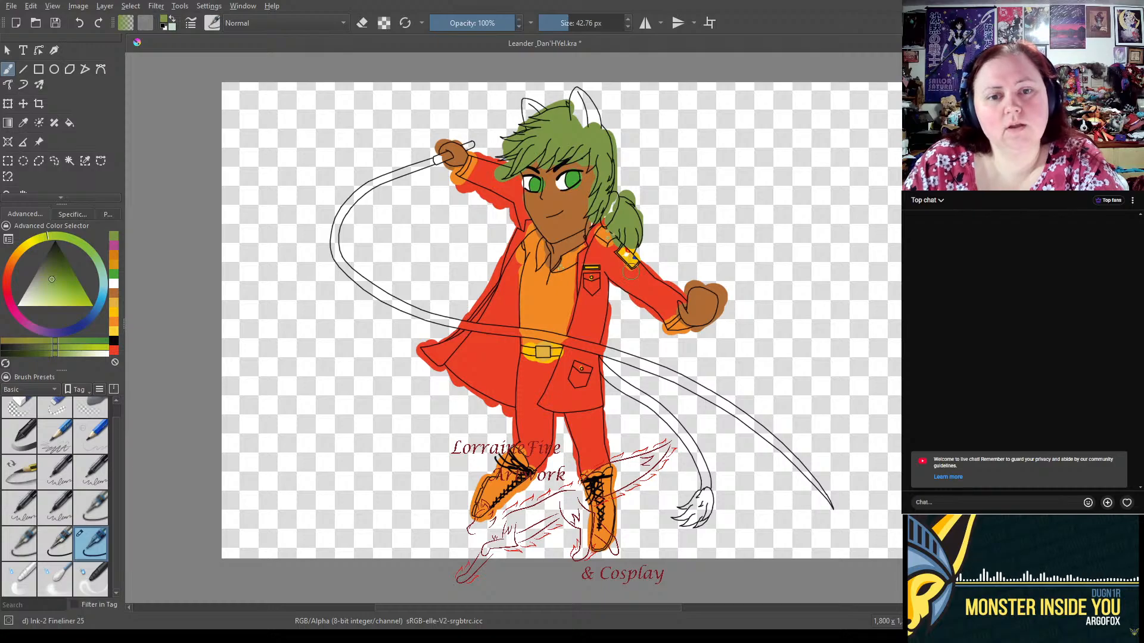
pyautogui.hotkey('ctrl', 'z')
pyautogui.hotkey('ctrl', 'z')
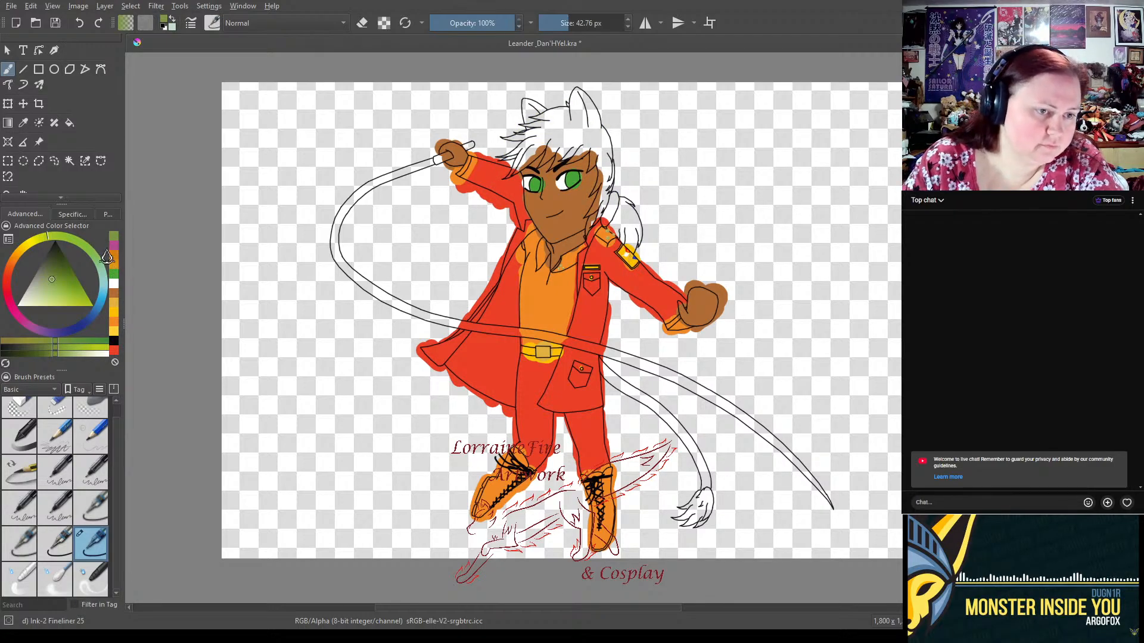
# - Try a pale lemon yellow on the hair and ponytail, and undo it
pyautogui.moveTo(47, 239); pyautogui.dragTo(33, 239)
pyautogui.click(56, 306)
pyautogui.click(53, 306)
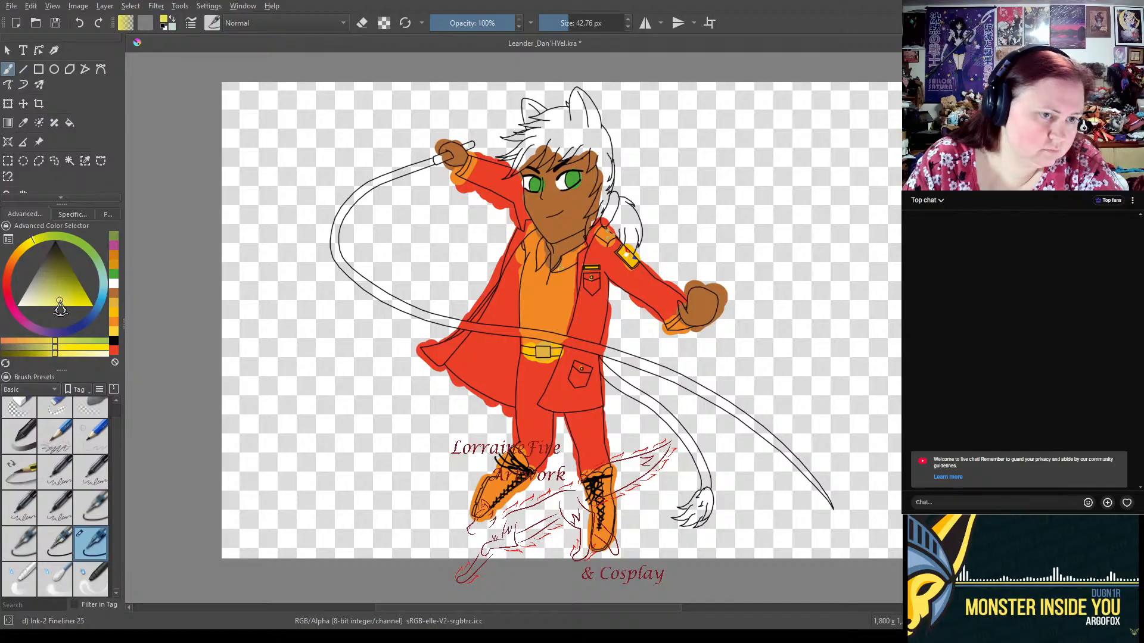
pyautogui.moveTo(53, 339); pyautogui.dragTo(70, 341)
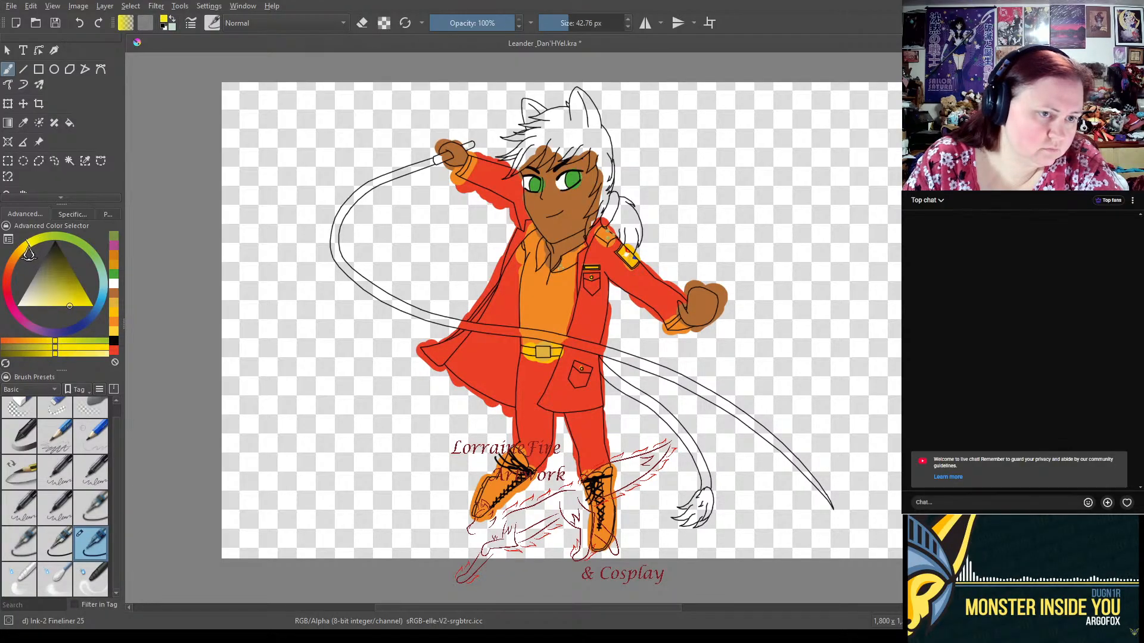
pyautogui.click(55, 307)
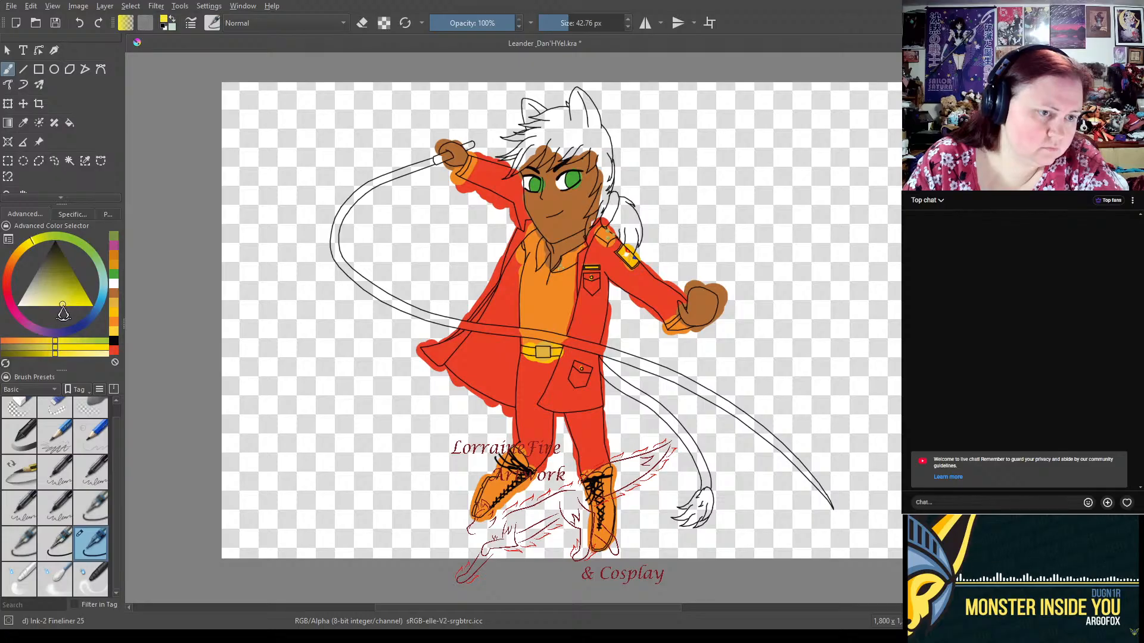
pyautogui.moveTo(55, 307); pyautogui.dragTo(47, 307)
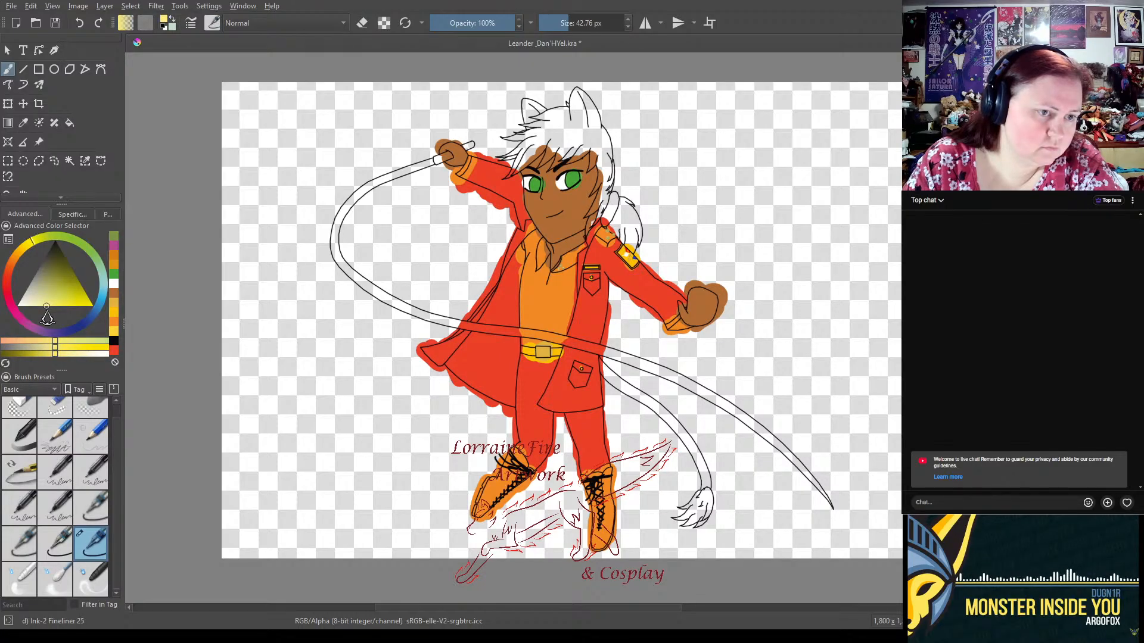
pyautogui.moveTo(509, 166)
pyautogui.mouseDown()
pyautogui.moveTo(539, 134)
pyautogui.moveTo(516, 141)
pyautogui.moveTo(553, 116)
pyautogui.moveTo(545, 156)
pyautogui.moveTo(569, 136)
pyautogui.moveTo(598, 162)
pyautogui.moveTo(593, 230)
pyautogui.moveTo(599, 161)
pyautogui.moveTo(601, 170)
pyautogui.mouseUp()
pyautogui.moveTo(628, 212)
pyautogui.mouseDown()
pyautogui.moveTo(632, 246)
pyautogui.moveTo(613, 232)
pyautogui.mouseUp()
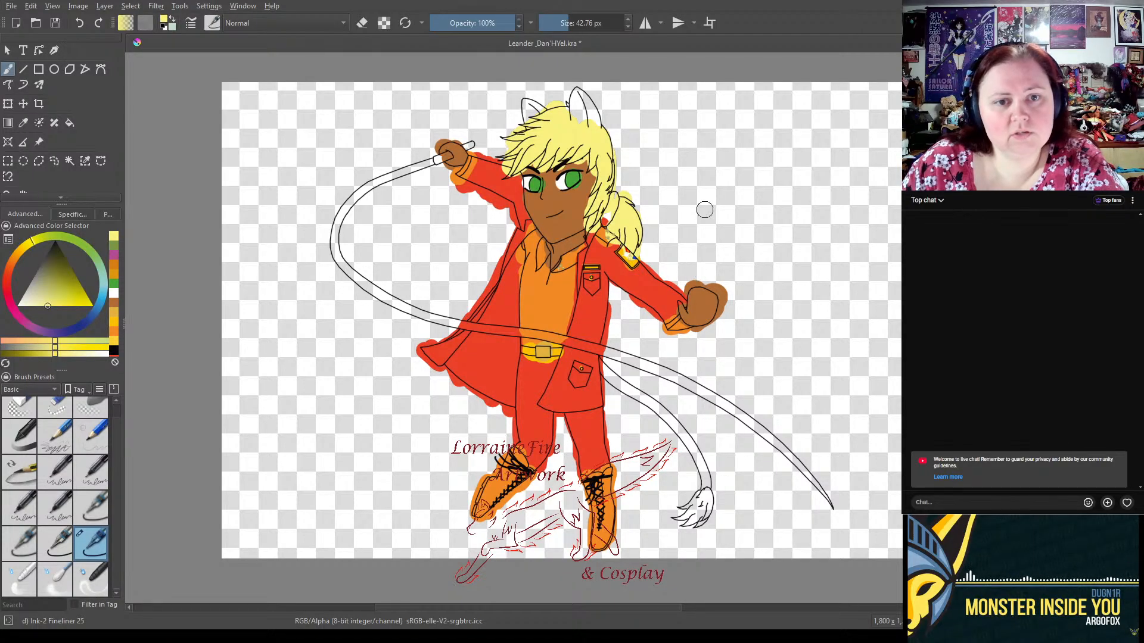
pyautogui.hotkey('ctrl', 'z')
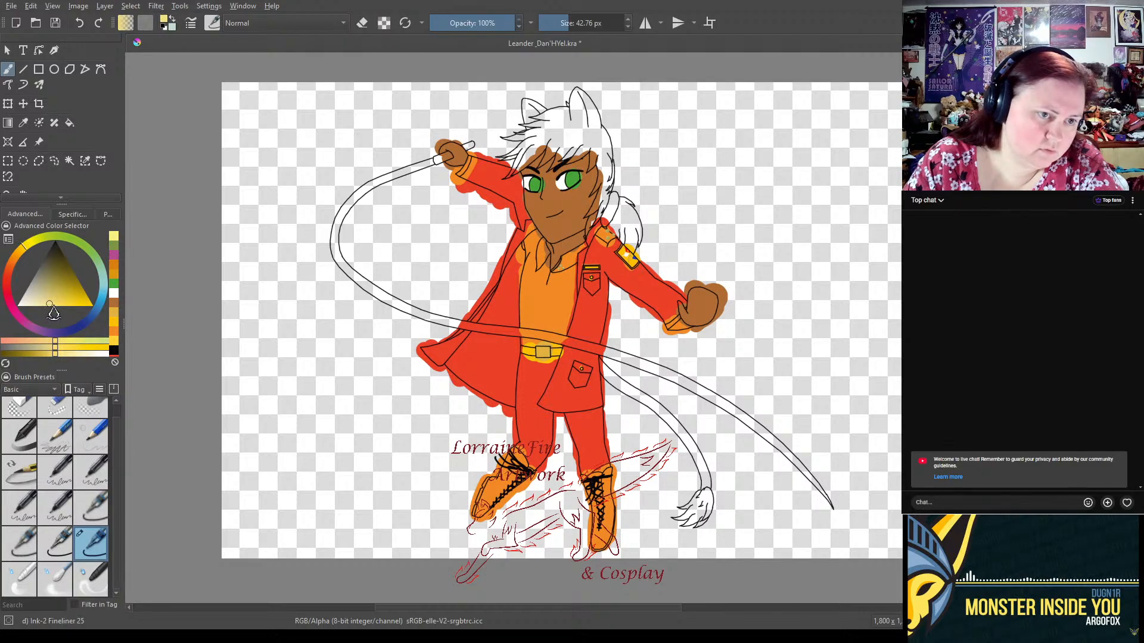
# - Try a slightly warmer light blonde on the hair, and undo it
pyautogui.moveTo(557, 125)
pyautogui.mouseDown()
pyautogui.moveTo(509, 164)
pyautogui.moveTo(559, 122)
pyautogui.moveTo(511, 143)
pyautogui.moveTo(533, 128)
pyautogui.moveTo(547, 159)
pyautogui.moveTo(584, 128)
pyautogui.moveTo(598, 136)
pyautogui.moveTo(611, 227)
pyautogui.moveTo(599, 211)
pyautogui.moveTo(610, 239)
pyautogui.mouseUp()
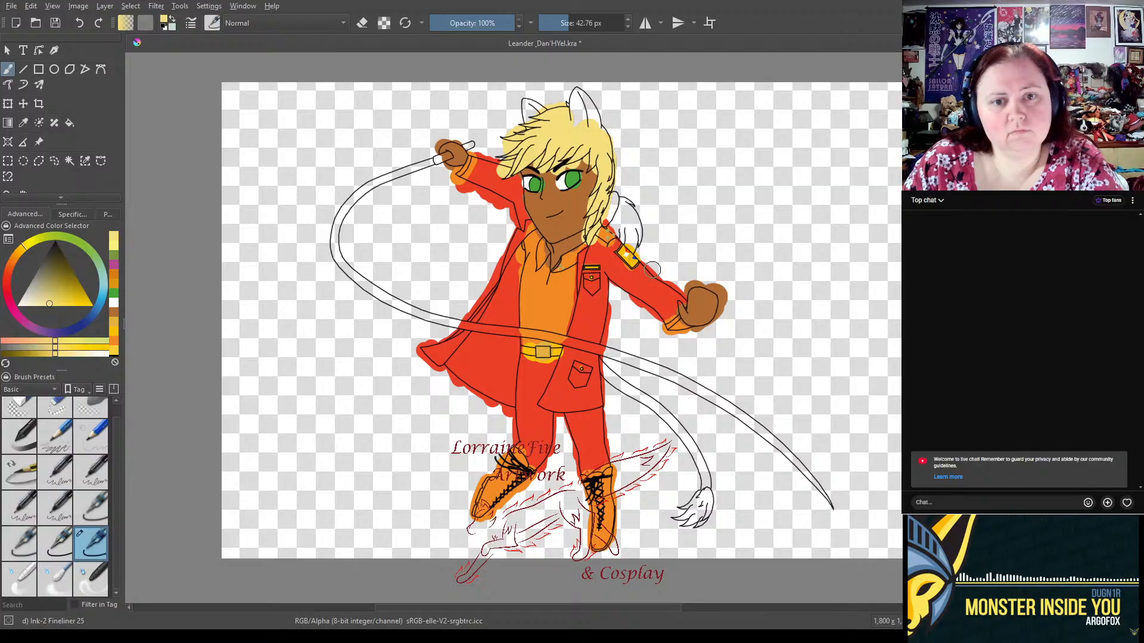
pyautogui.hotkey('ctrl', 'z')
pyautogui.hotkey('ctrl', 'z')
pyautogui.hotkey('ctrl', 'z')
pyautogui.hotkey('ctrl', 'z')
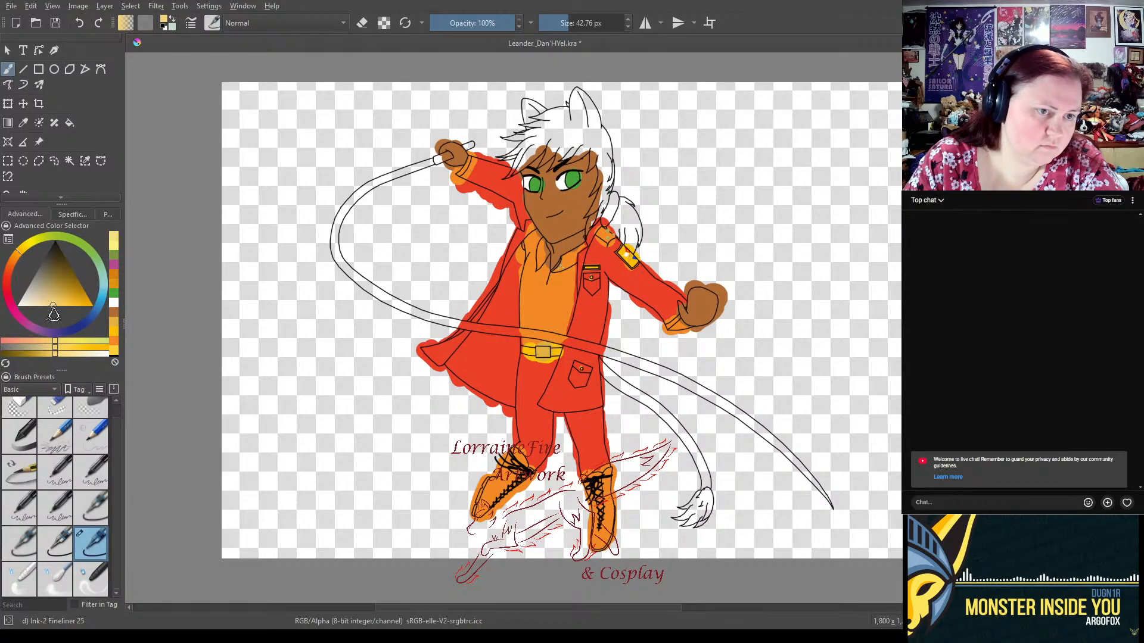
# - Try a more orange-toned light blonde and a duller sandy blonde on the hair, undoing each
pyautogui.moveTo(525, 144)
pyautogui.mouseDown()
pyautogui.moveTo(521, 161)
pyautogui.moveTo(525, 141)
pyautogui.moveTo(557, 114)
pyautogui.moveTo(554, 149)
pyautogui.moveTo(582, 132)
pyautogui.moveTo(595, 156)
pyautogui.moveTo(606, 189)
pyautogui.moveTo(597, 220)
pyautogui.moveTo(598, 153)
pyautogui.moveTo(607, 182)
pyautogui.mouseUp()
pyautogui.hotkey('ctrl', 'z')
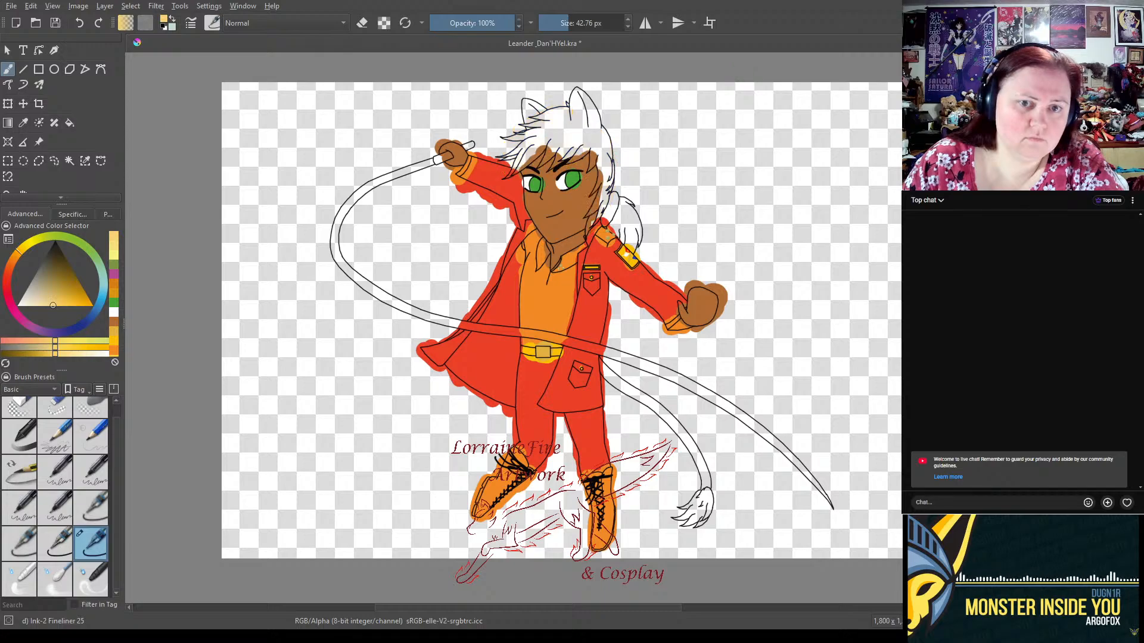
pyautogui.click(53, 299)
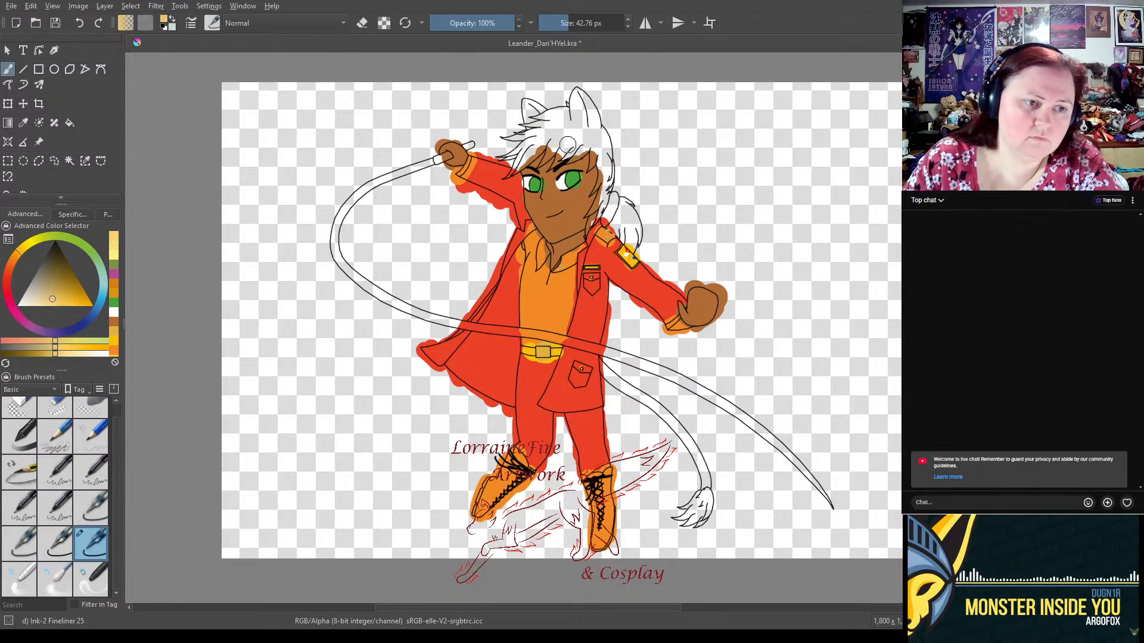
pyautogui.moveTo(511, 168)
pyautogui.mouseDown()
pyautogui.moveTo(536, 142)
pyautogui.moveTo(521, 137)
pyautogui.moveTo(527, 122)
pyautogui.moveTo(539, 143)
pyautogui.moveTo(593, 129)
pyautogui.moveTo(611, 184)
pyautogui.moveTo(593, 226)
pyautogui.moveTo(601, 161)
pyautogui.moveTo(568, 158)
pyautogui.mouseUp()
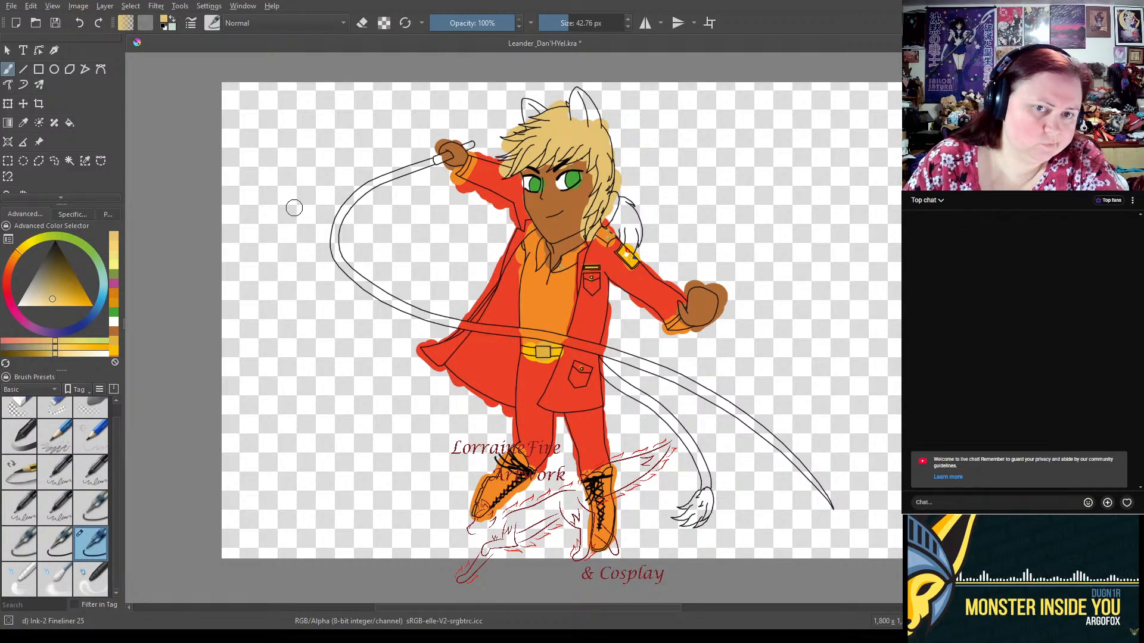
pyautogui.hotkey('ctrl', 'z')
# - Try a darker mustard blonde on the hair and ponytail, and undo it
pyautogui.click(56, 287)
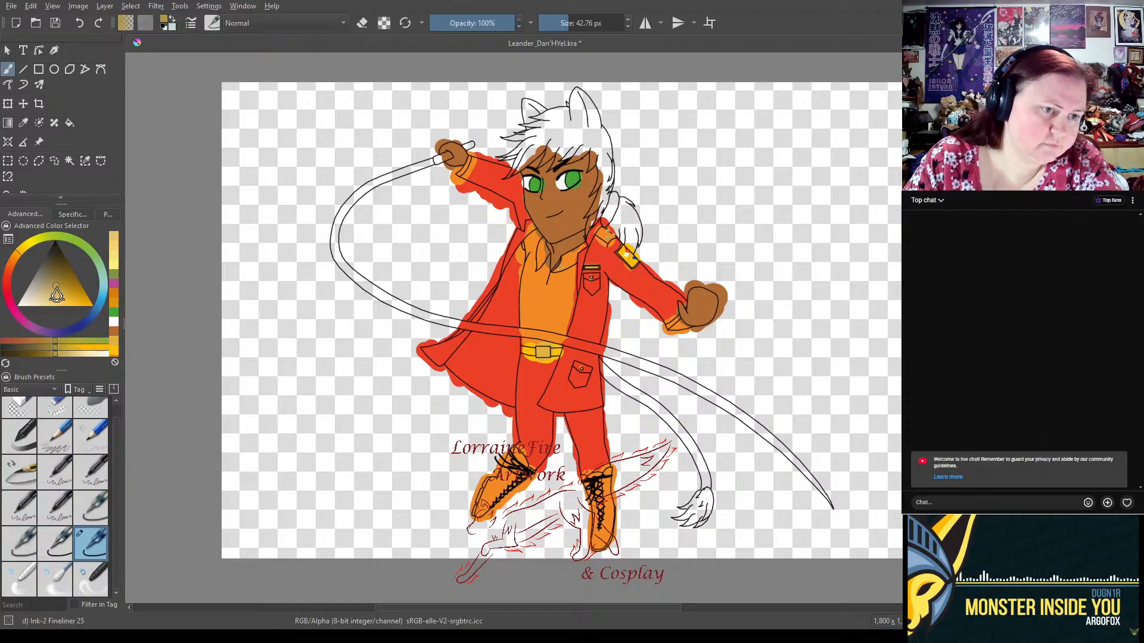
pyautogui.moveTo(57, 291); pyautogui.dragTo(60, 301)
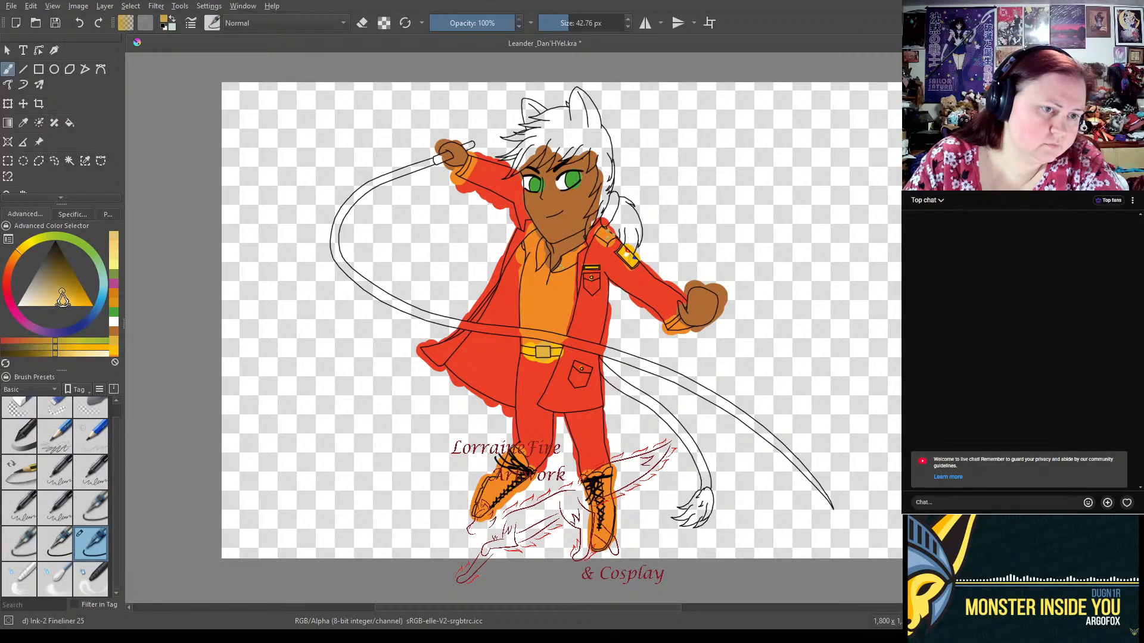
pyautogui.moveTo(515, 166)
pyautogui.mouseDown()
pyautogui.moveTo(542, 128)
pyautogui.moveTo(521, 136)
pyautogui.moveTo(559, 113)
pyautogui.moveTo(536, 138)
pyautogui.moveTo(571, 140)
pyautogui.moveTo(569, 123)
pyautogui.moveTo(578, 149)
pyautogui.moveTo(593, 137)
pyautogui.moveTo(607, 203)
pyautogui.moveTo(595, 218)
pyautogui.moveTo(620, 209)
pyautogui.moveTo(631, 235)
pyautogui.moveTo(637, 220)
pyautogui.moveTo(623, 259)
pyautogui.mouseUp()
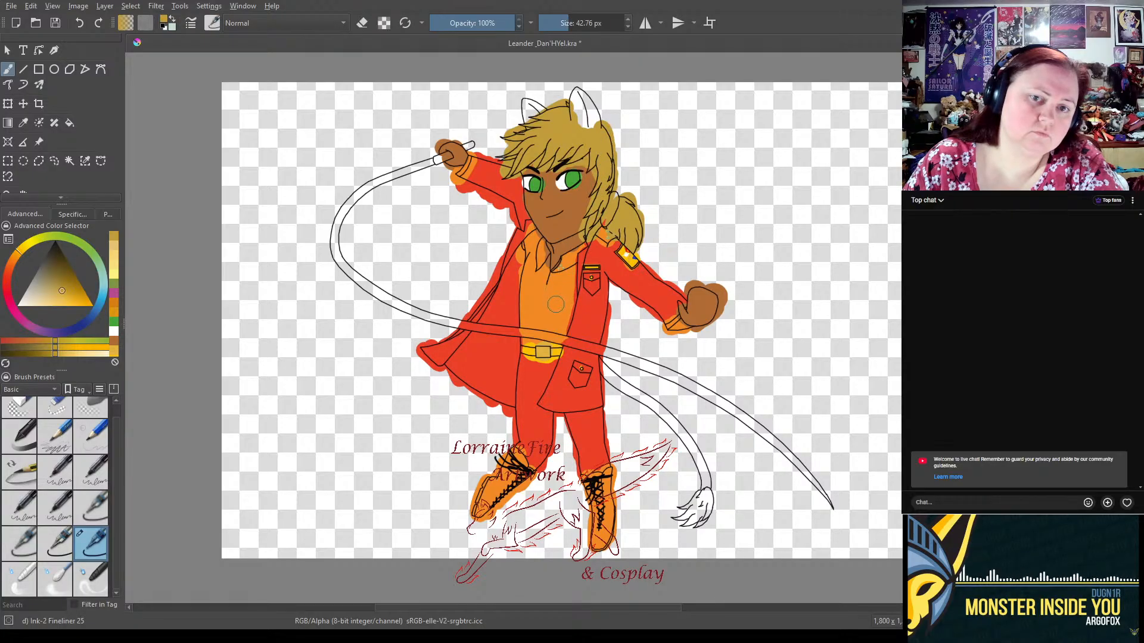
pyautogui.hotkey('ctrl', 'z')
pyautogui.hotkey('ctrl', 'z')
pyautogui.hotkey('ctrl', 'z')
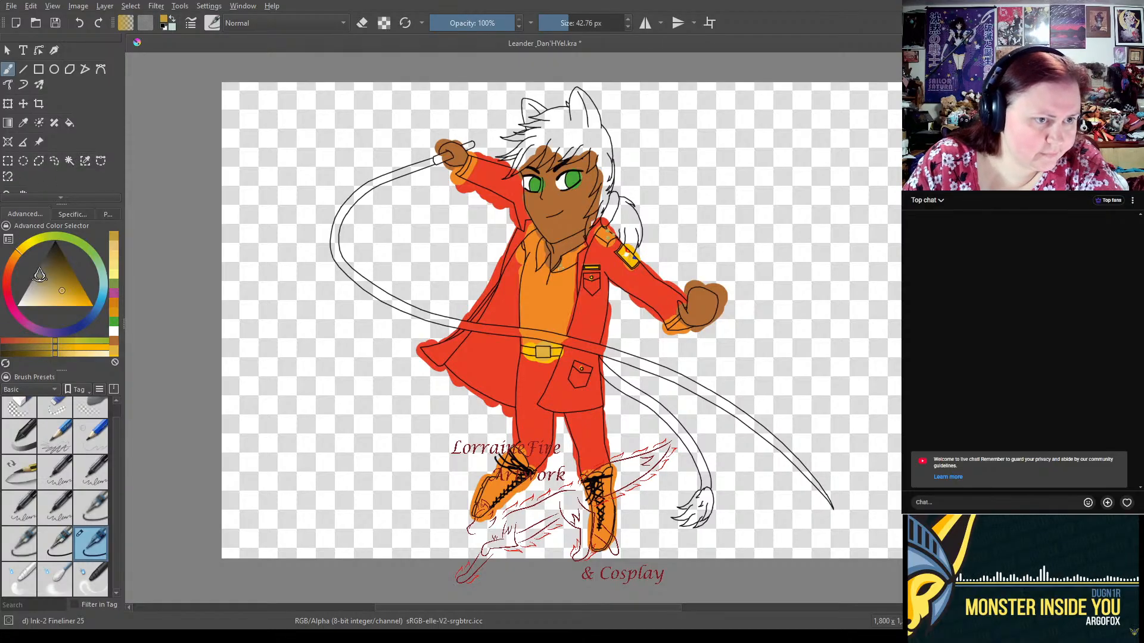
# - Try a light golden orange on both animal ears, and undo it
pyautogui.click(15, 258)
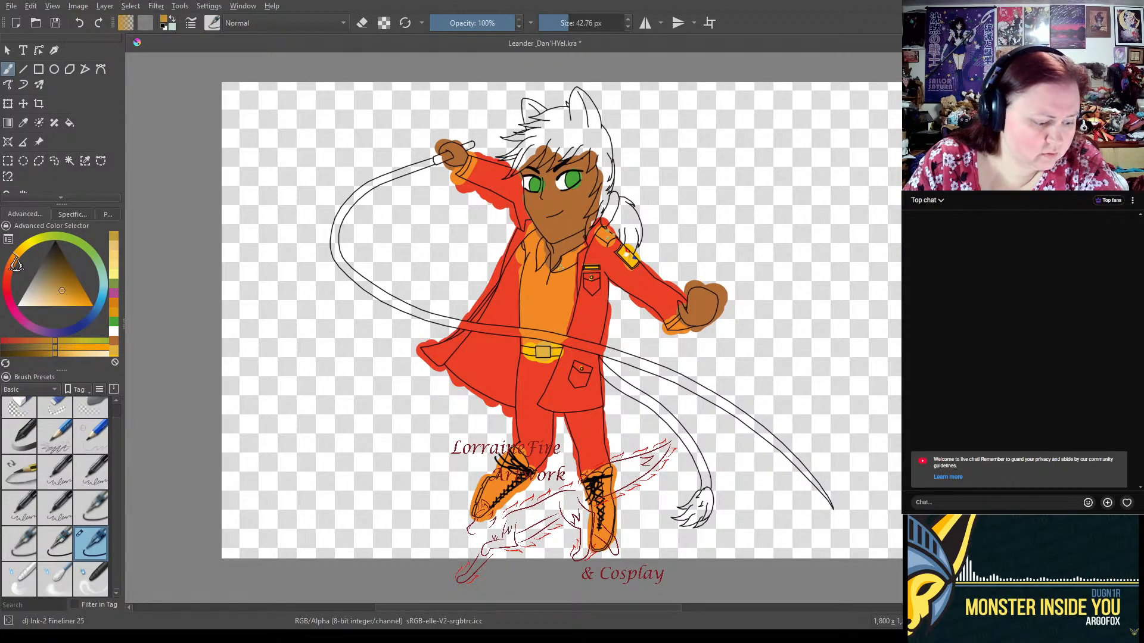
pyautogui.click(58, 301)
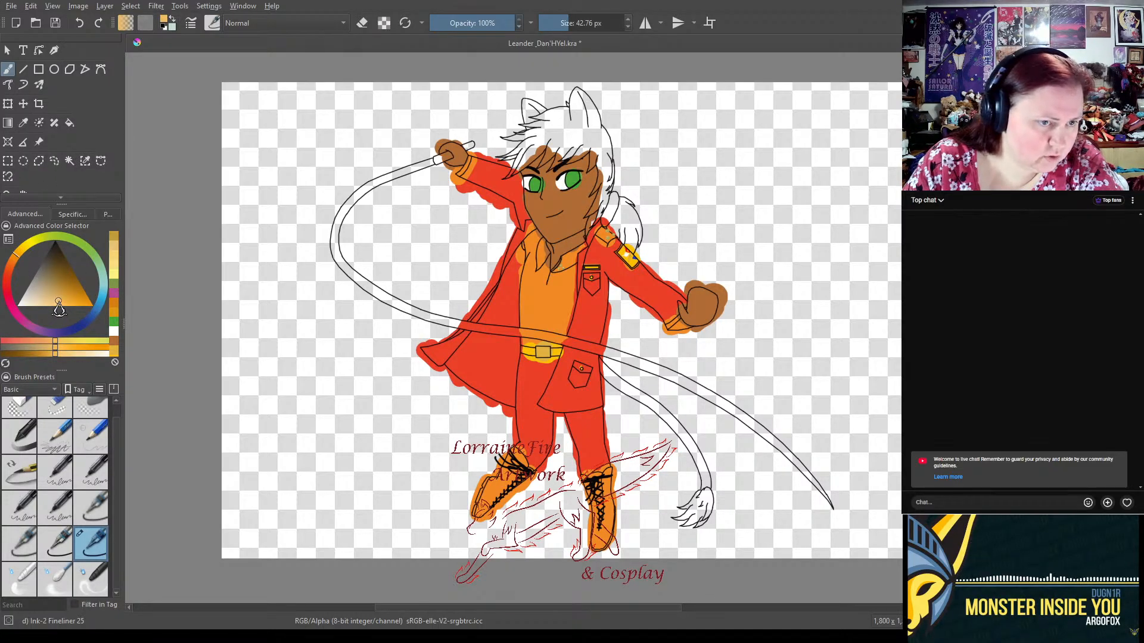
pyautogui.click(65, 304)
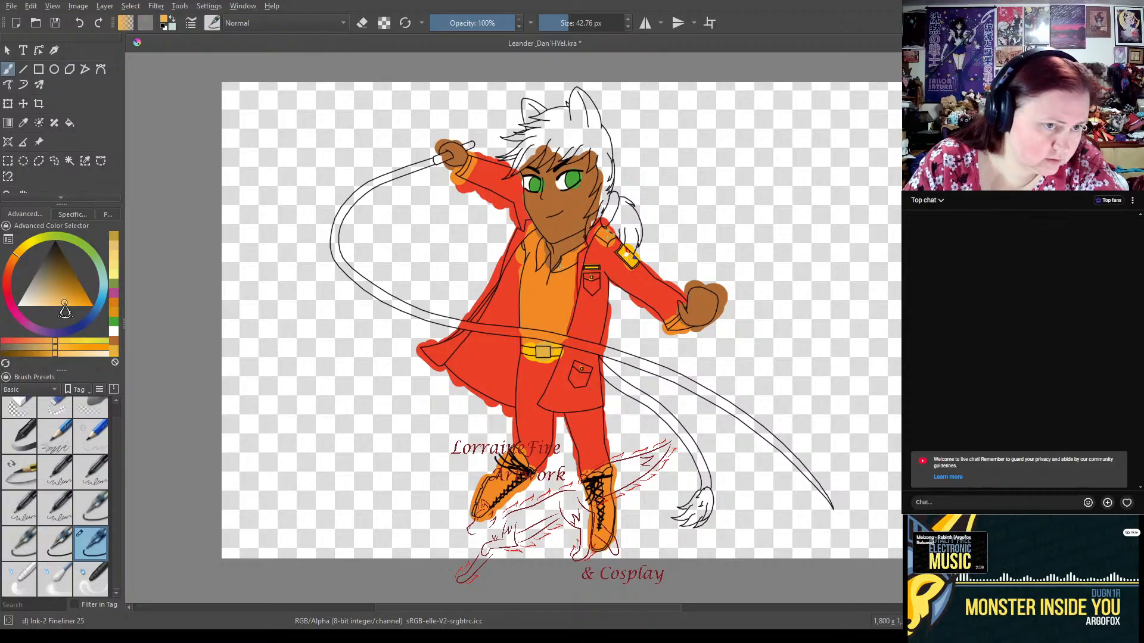
pyautogui.click(64, 306)
pyautogui.click(65, 306)
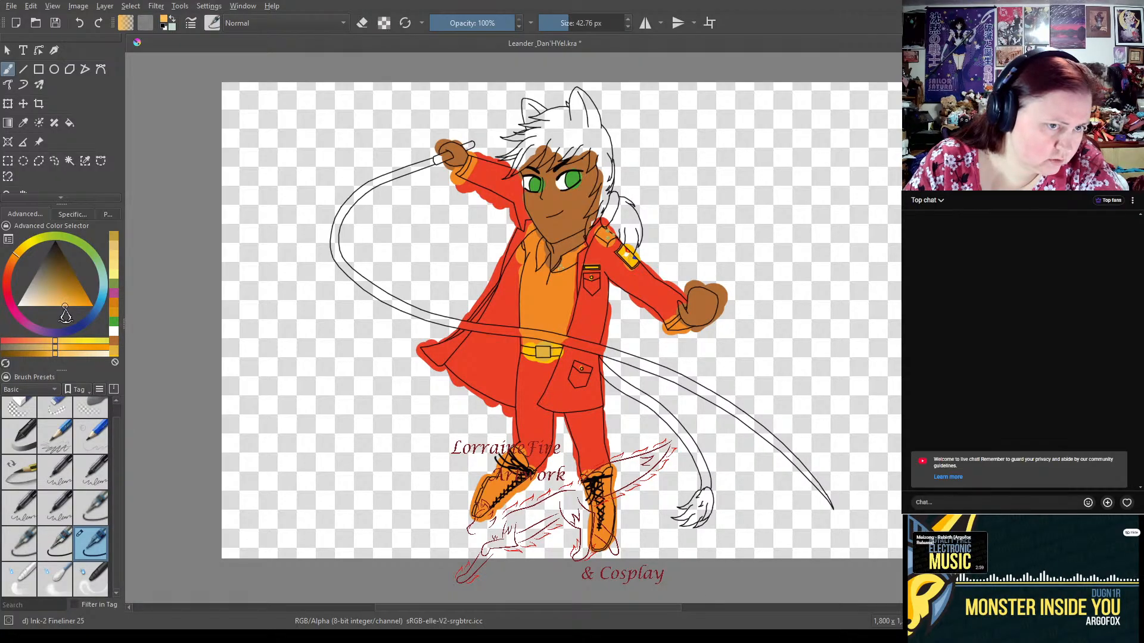
pyautogui.click(62, 307)
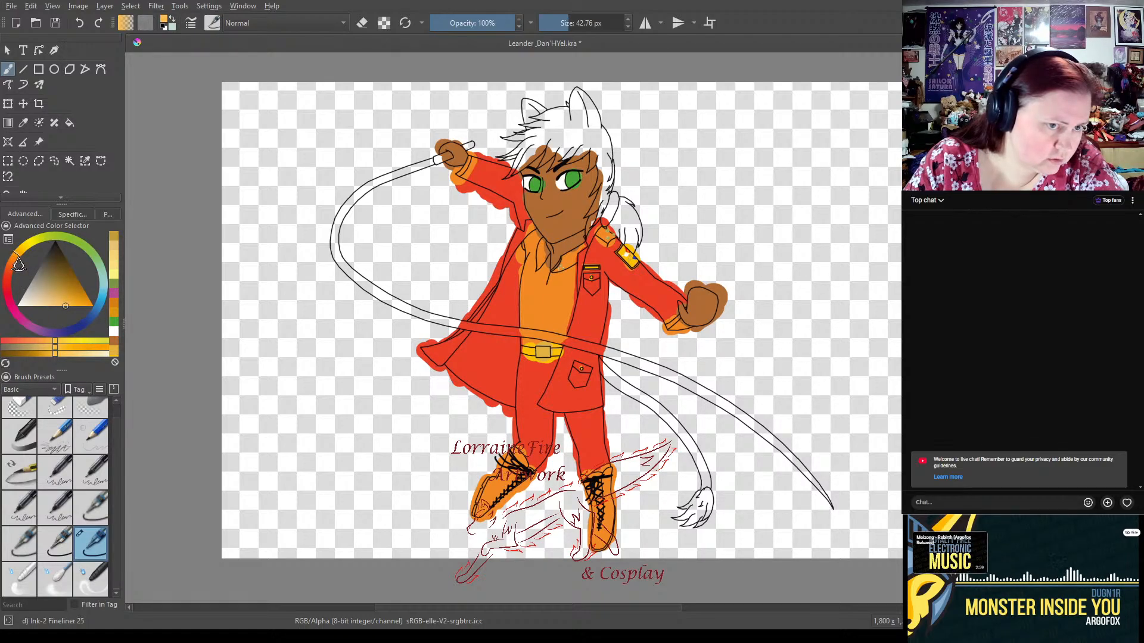
pyautogui.click(59, 305)
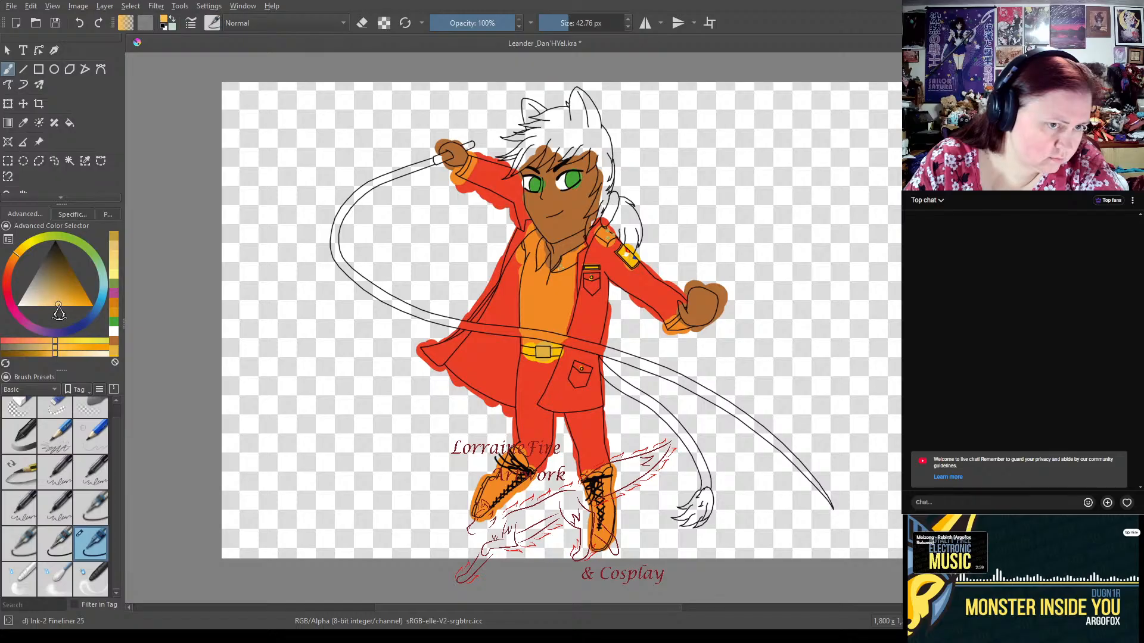
pyautogui.moveTo(606, 98)
pyautogui.mouseDown()
pyautogui.moveTo(584, 95)
pyautogui.moveTo(592, 122)
pyautogui.moveTo(548, 109)
pyautogui.mouseUp()
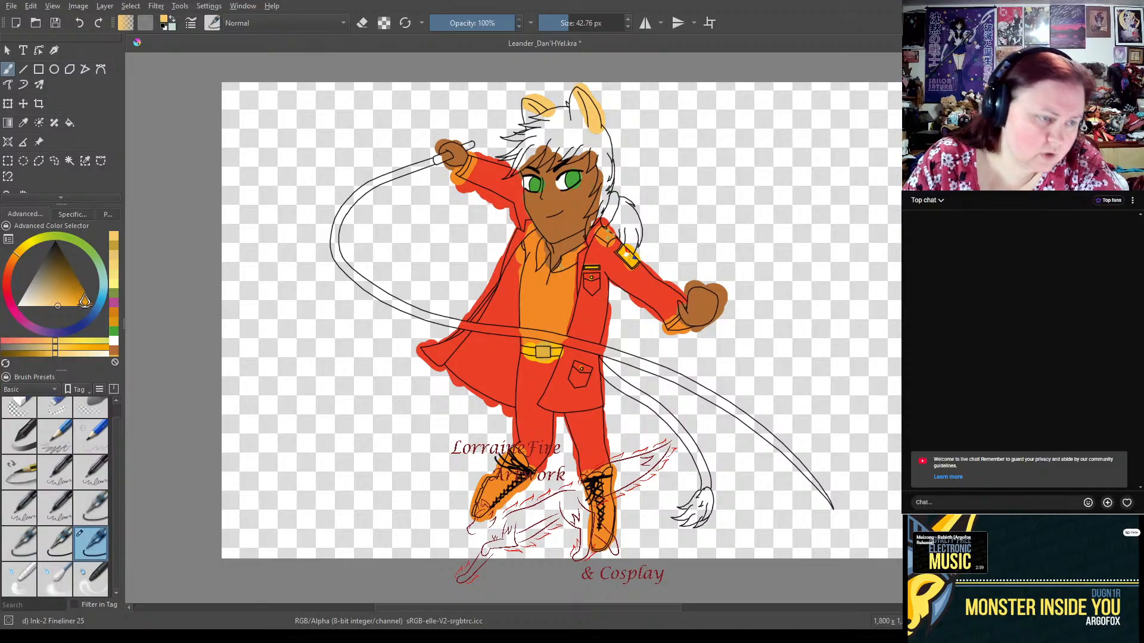
pyautogui.click(62, 302)
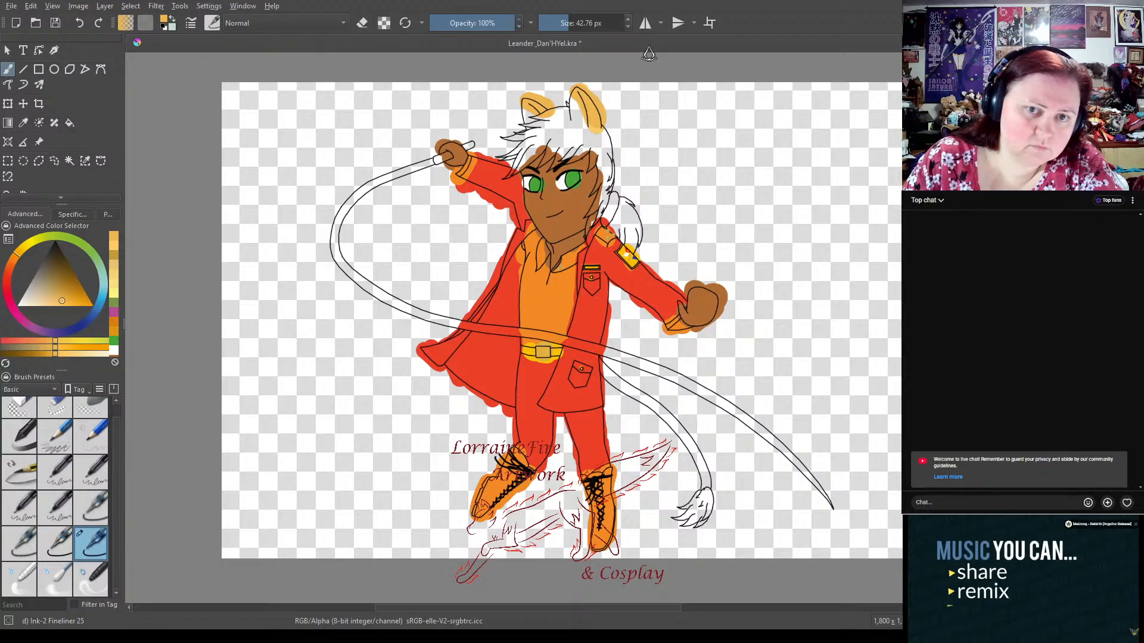
pyautogui.hotkey('ctrl', 'z')
pyautogui.hotkey('ctrl', 'z')
pyautogui.hotkey('ctrl', 'z')
pyautogui.hotkey('ctrl', 'z')
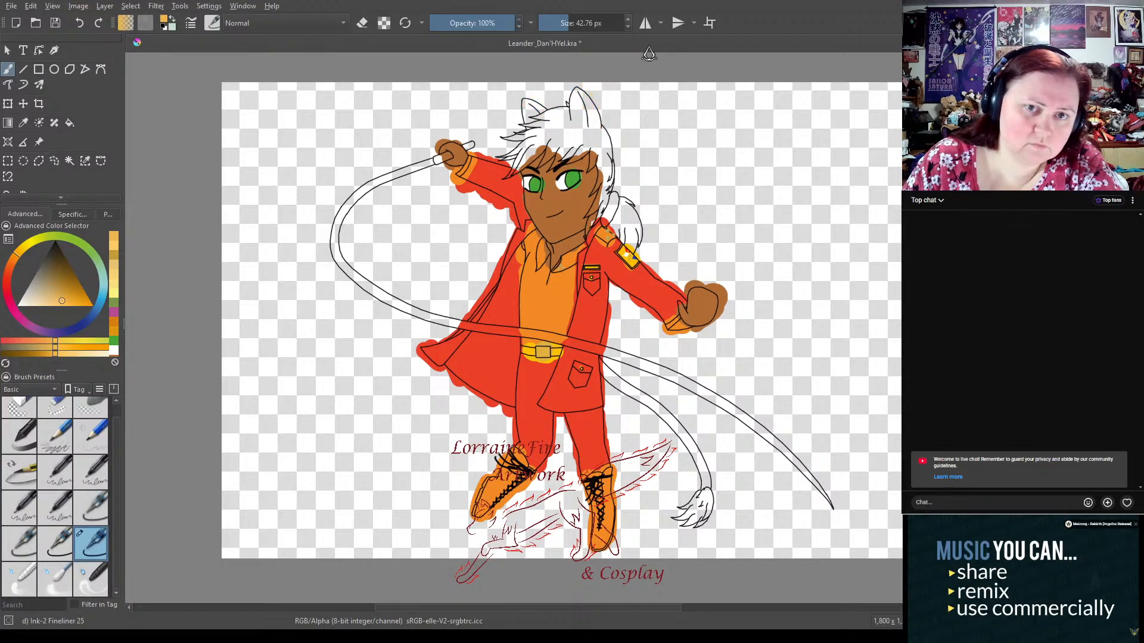
# - Paint both animal ears golden tan, and undo the trial strokes of that colour on the fist and fringe
pyautogui.moveTo(575, 90); pyautogui.dragTo(597, 129)
pyautogui.moveTo(534, 105); pyautogui.dragTo(543, 111)
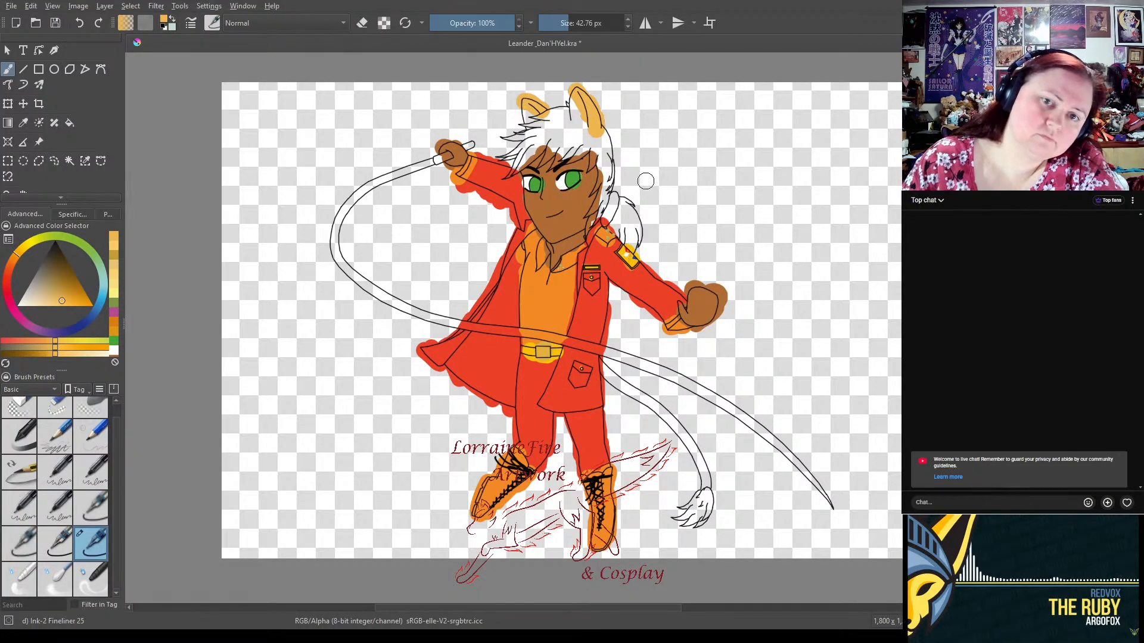
pyautogui.moveTo(584, 100)
pyautogui.mouseDown()
pyautogui.moveTo(576, 111)
pyautogui.moveTo(589, 117)
pyautogui.moveTo(531, 108)
pyautogui.moveTo(528, 122)
pyautogui.moveTo(534, 105)
pyautogui.mouseUp()
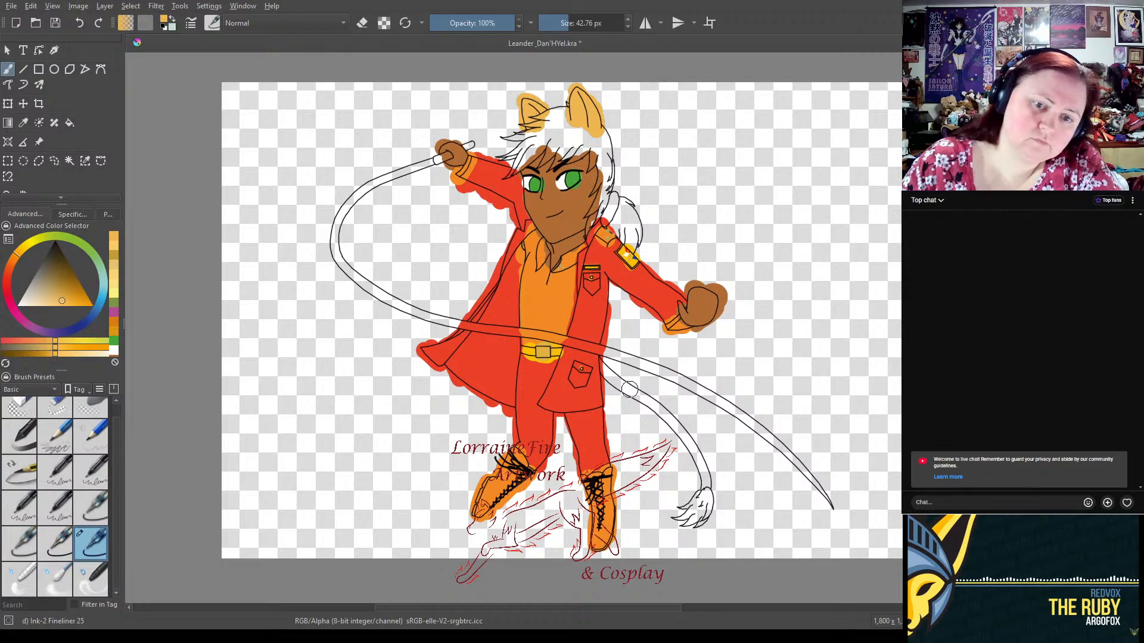
pyautogui.moveTo(702, 281); pyautogui.dragTo(690, 293)
pyautogui.hotkey('ctrl', 'z')
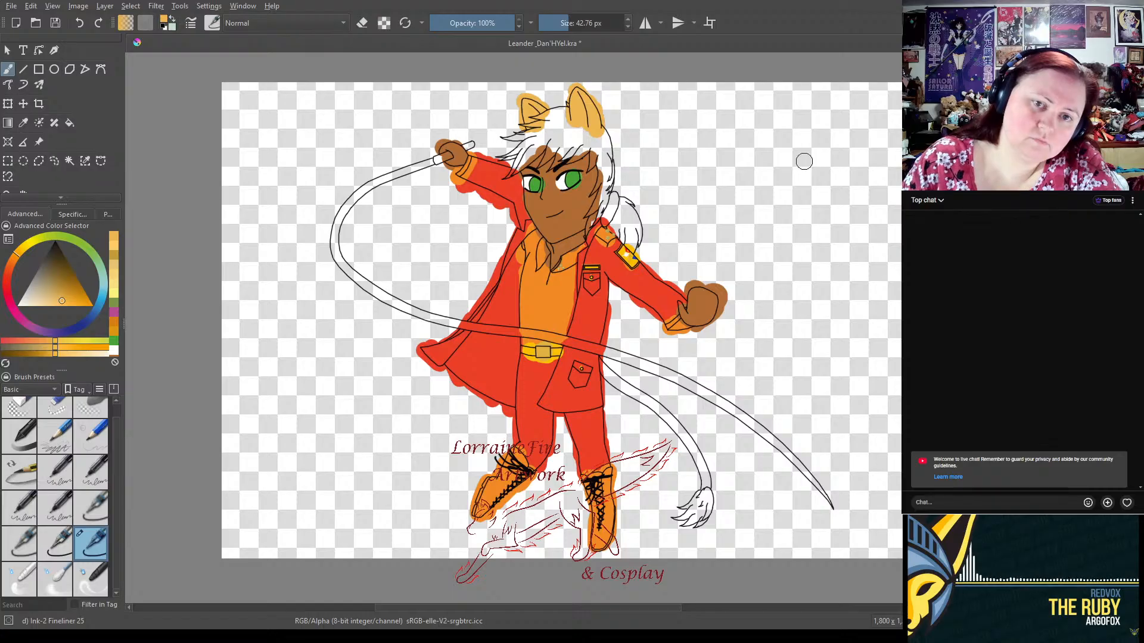
pyautogui.moveTo(506, 167)
pyautogui.mouseDown()
pyautogui.moveTo(604, 156)
pyautogui.moveTo(517, 153)
pyautogui.mouseUp()
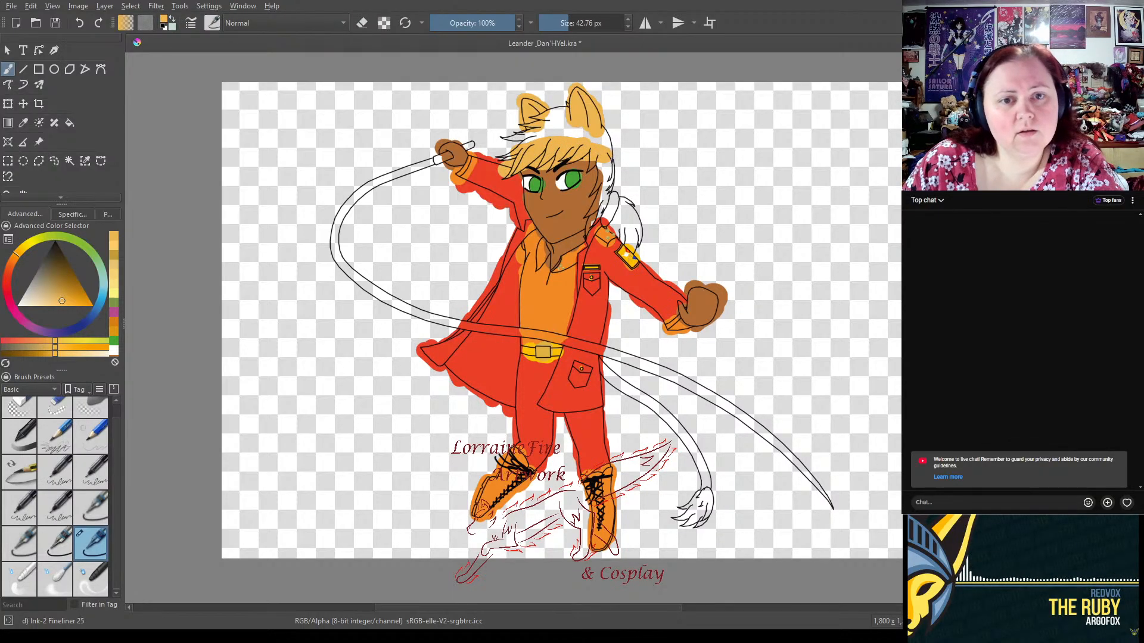
pyautogui.hotkey('ctrl', 'z')
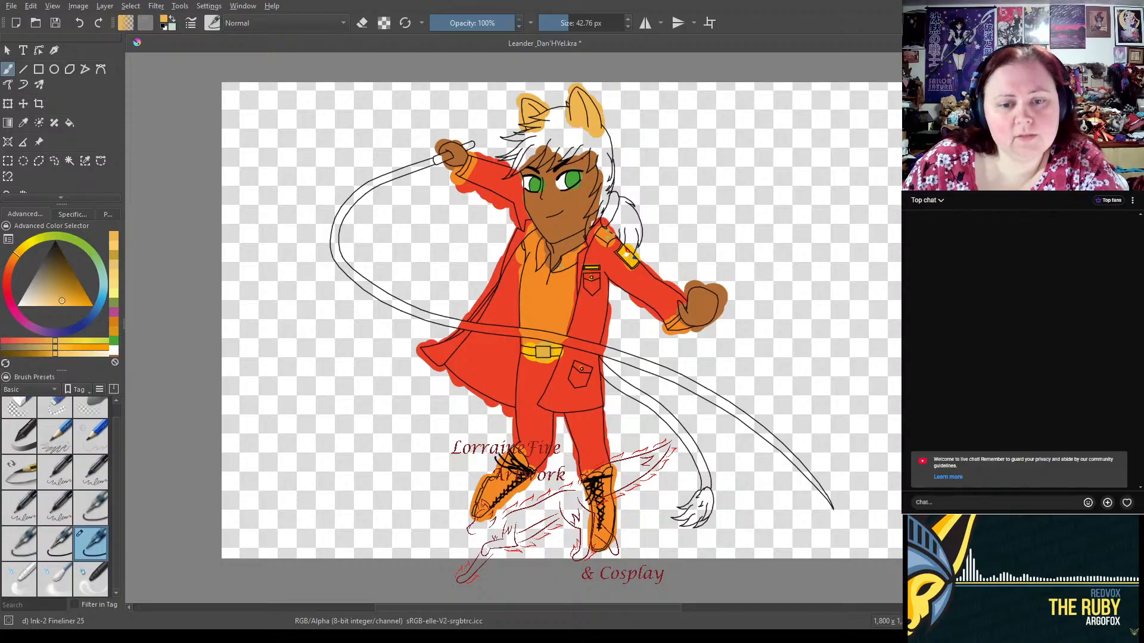
# - Paint the length of the tail golden tan and the ponytail's hair tie green
pyautogui.moveTo(606, 365)
pyautogui.mouseDown()
pyautogui.moveTo(668, 417)
pyautogui.moveTo(706, 471)
pyautogui.mouseUp()
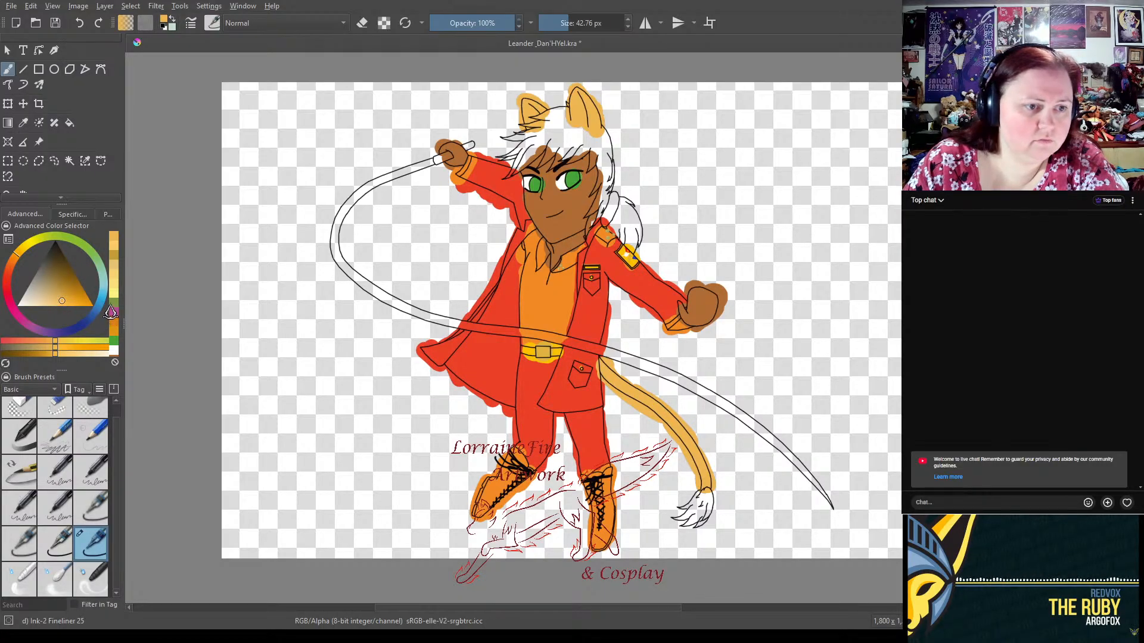
pyautogui.click(114, 342)
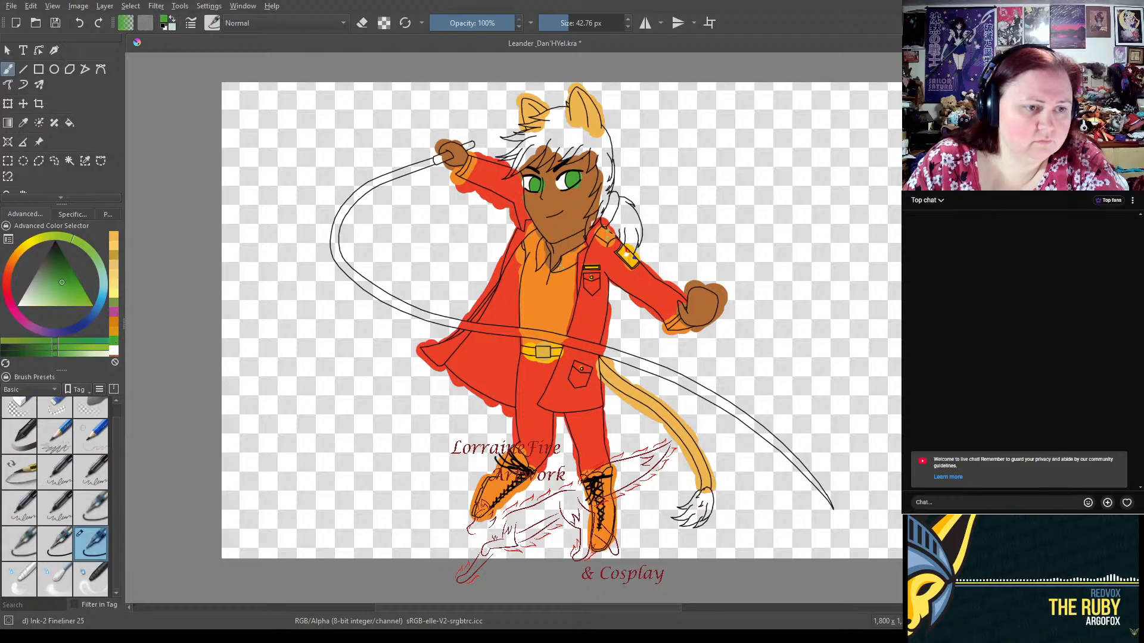
pyautogui.moveTo(613, 225)
pyautogui.mouseDown()
pyautogui.moveTo(611, 200)
pyautogui.moveTo(617, 210)
pyautogui.moveTo(602, 222)
pyautogui.mouseUp()
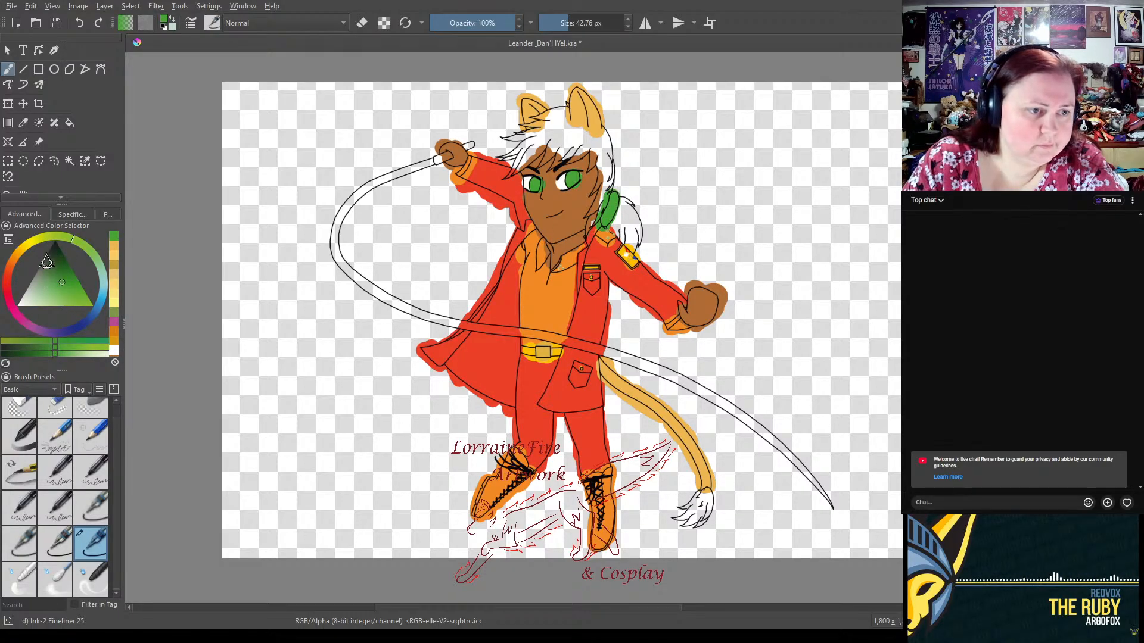
# - Try a medium warm brown on the hair and ponytail
pyautogui.click(113, 257)
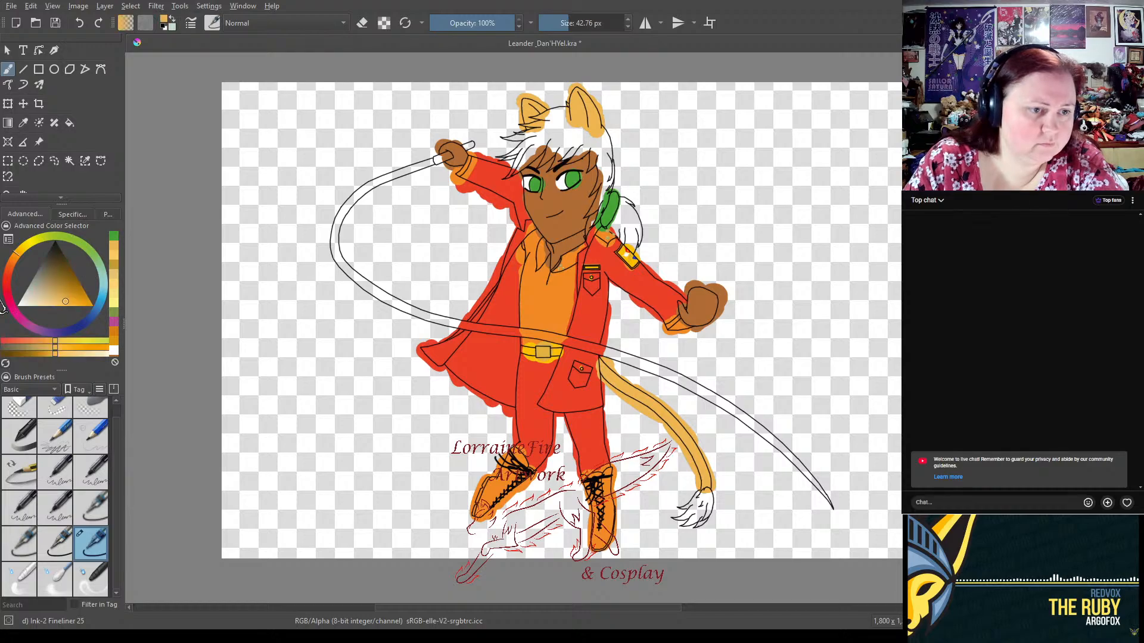
pyautogui.click(13, 269)
pyautogui.moveTo(14, 269); pyautogui.dragTo(13, 272)
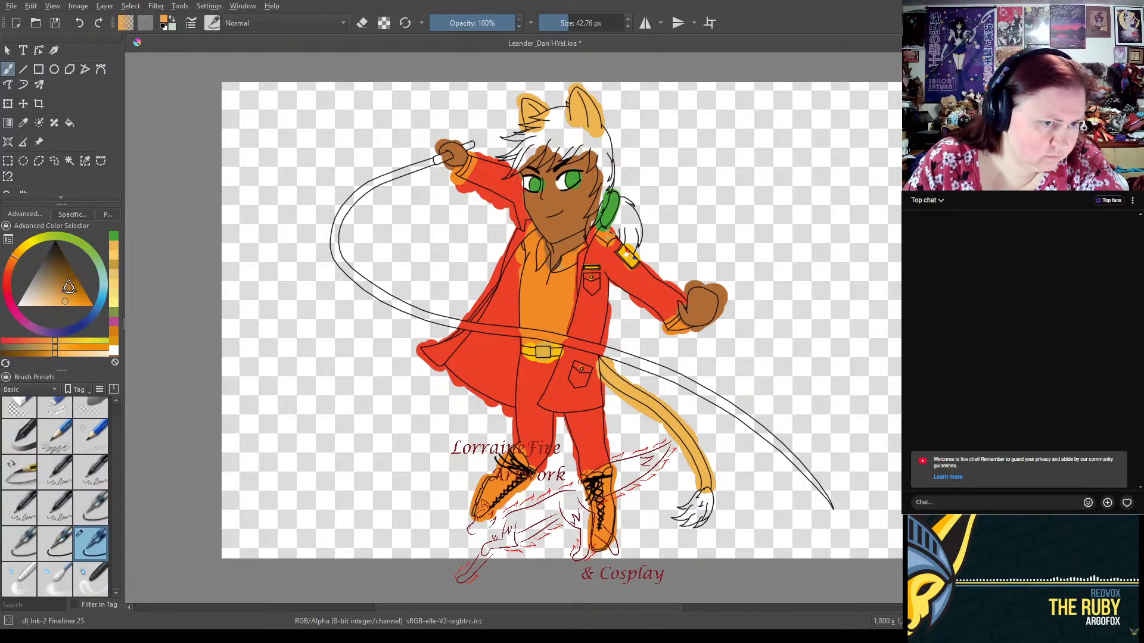
pyautogui.click(60, 283)
pyautogui.moveTo(58, 283); pyautogui.dragTo(69, 284)
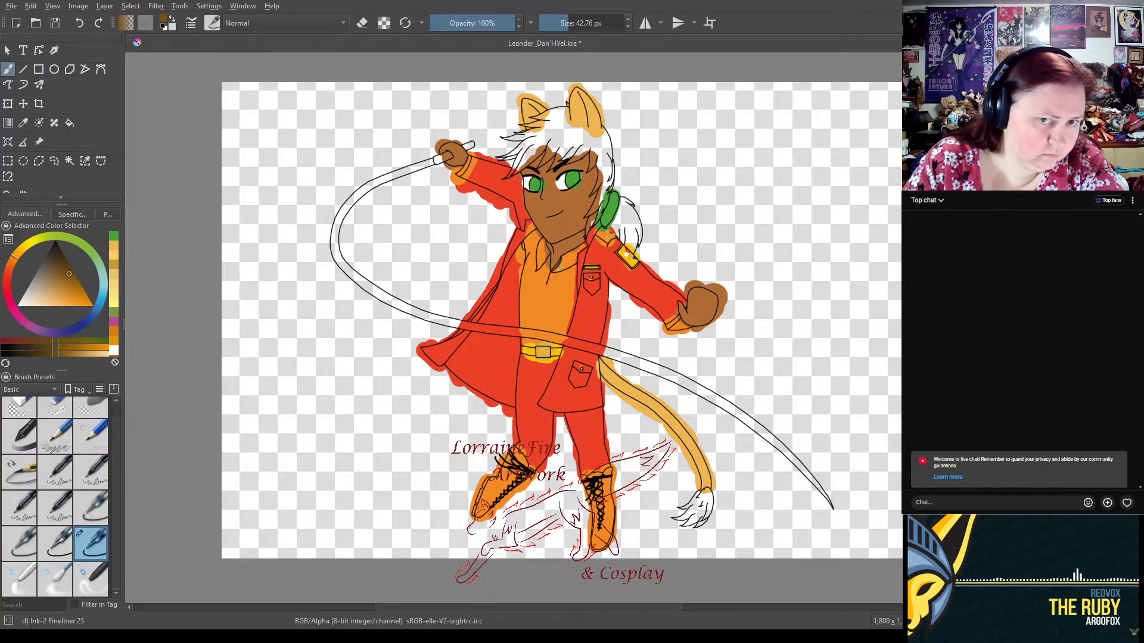
pyautogui.moveTo(508, 169)
pyautogui.mouseDown()
pyautogui.moveTo(547, 133)
pyautogui.moveTo(535, 150)
pyautogui.moveTo(524, 128)
pyautogui.moveTo(563, 110)
pyautogui.moveTo(549, 144)
pyautogui.moveTo(574, 128)
pyautogui.moveTo(567, 149)
pyautogui.moveTo(585, 141)
pyautogui.moveTo(596, 152)
pyautogui.moveTo(575, 161)
pyautogui.moveTo(601, 137)
pyautogui.moveTo(608, 150)
pyautogui.moveTo(590, 232)
pyautogui.moveTo(621, 221)
pyautogui.moveTo(628, 238)
pyautogui.moveTo(634, 221)
pyautogui.moveTo(636, 238)
pyautogui.mouseUp()
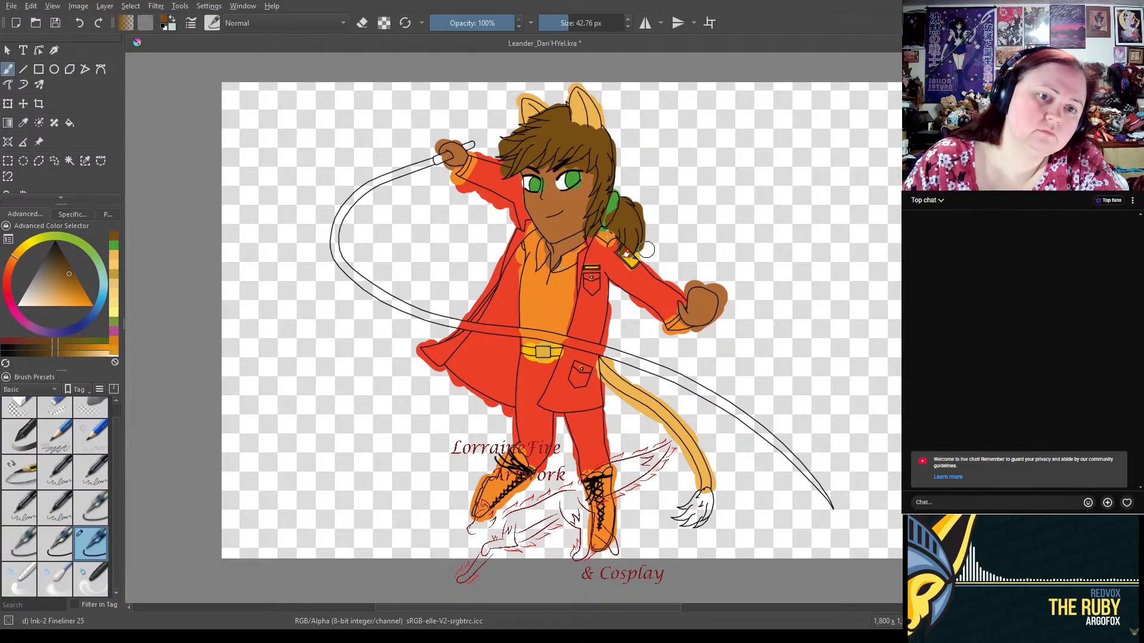
# - Undo the medium brown hair fill and repaint the hair, ponytail and tail tuft in a darker, duller brown
pyautogui.click(58, 273)
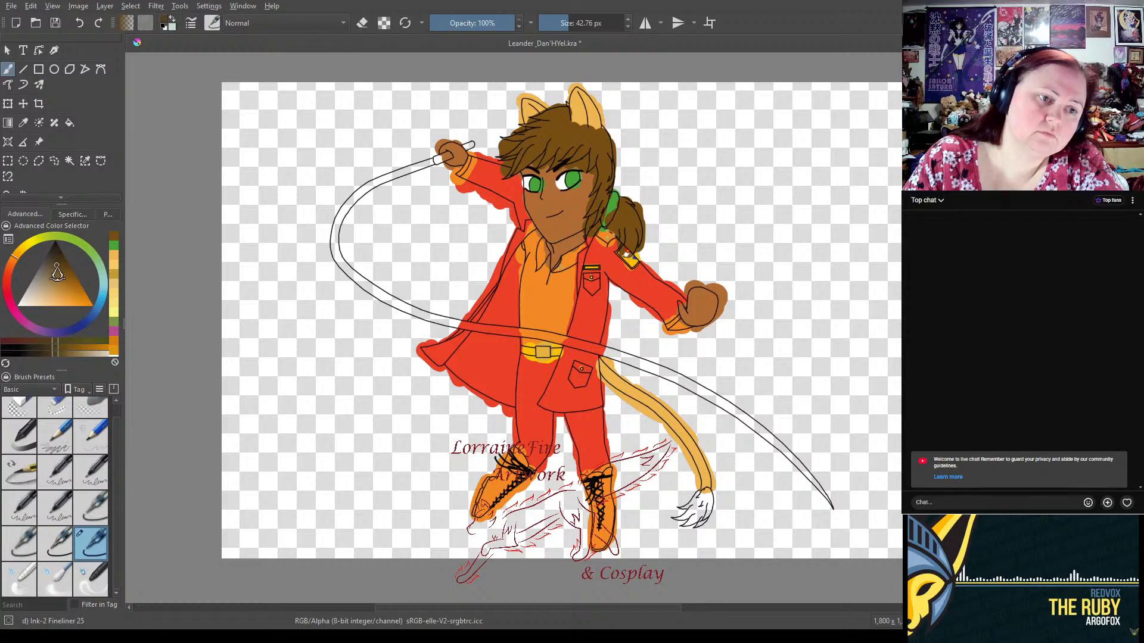
pyautogui.moveTo(536, 156)
pyautogui.mouseDown()
pyautogui.moveTo(519, 164)
pyautogui.moveTo(544, 123)
pyautogui.moveTo(563, 120)
pyautogui.moveTo(514, 158)
pyautogui.moveTo(552, 140)
pyautogui.moveTo(555, 160)
pyautogui.moveTo(573, 140)
pyautogui.moveTo(599, 139)
pyautogui.moveTo(608, 179)
pyautogui.moveTo(589, 229)
pyautogui.moveTo(620, 210)
pyautogui.moveTo(623, 238)
pyautogui.moveTo(634, 206)
pyautogui.moveTo(637, 244)
pyautogui.moveTo(627, 233)
pyautogui.mouseUp()
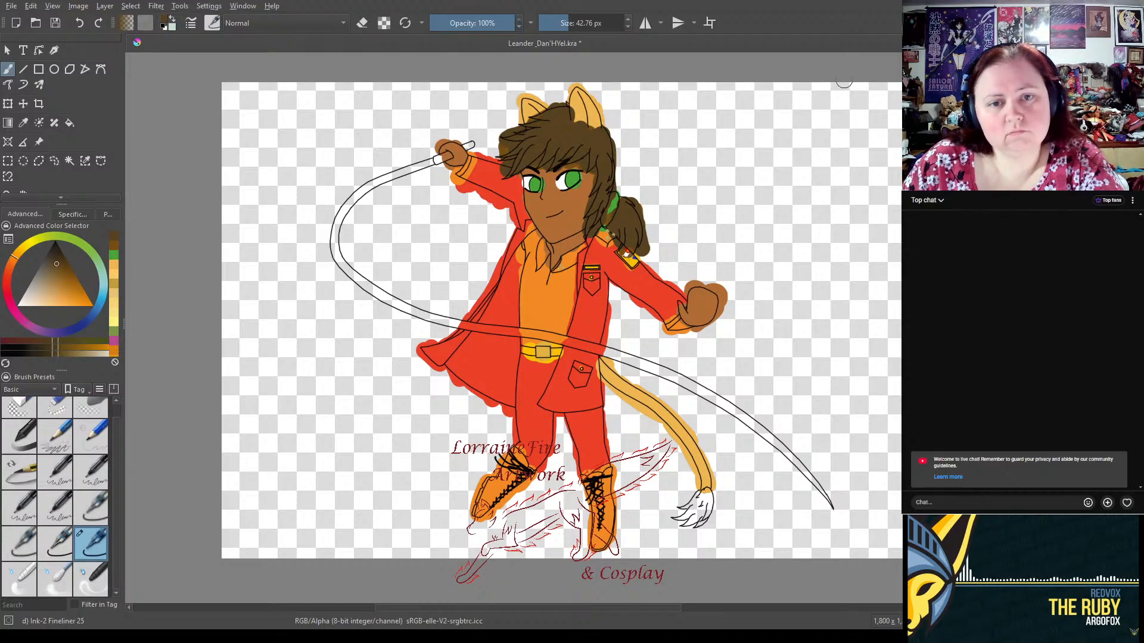
pyautogui.hotkey('ctrl', 'z')
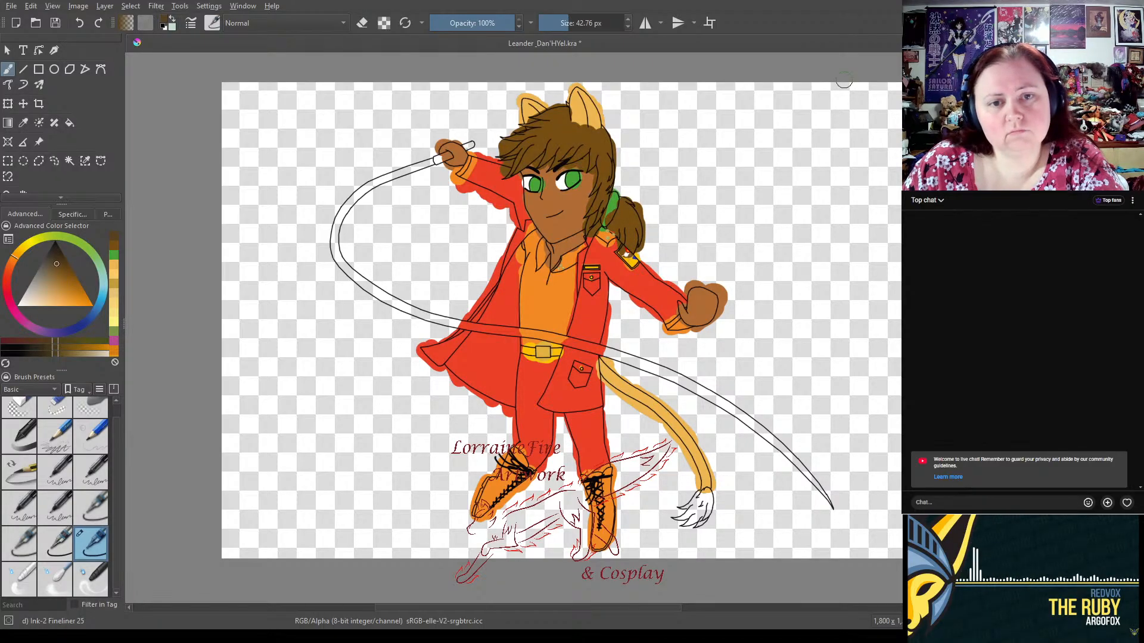
pyautogui.hotkey('ctrl', 'z')
pyautogui.hotkey('ctrl', 'z')
pyautogui.moveTo(516, 168)
pyautogui.mouseDown()
pyautogui.moveTo(532, 158)
pyautogui.moveTo(511, 144)
pyautogui.moveTo(561, 111)
pyautogui.moveTo(548, 151)
pyautogui.moveTo(596, 149)
pyautogui.moveTo(602, 211)
pyautogui.moveTo(589, 226)
pyautogui.moveTo(600, 162)
pyautogui.mouseUp()
pyautogui.moveTo(634, 218)
pyautogui.mouseDown()
pyautogui.moveTo(619, 203)
pyautogui.moveTo(637, 251)
pyautogui.mouseUp()
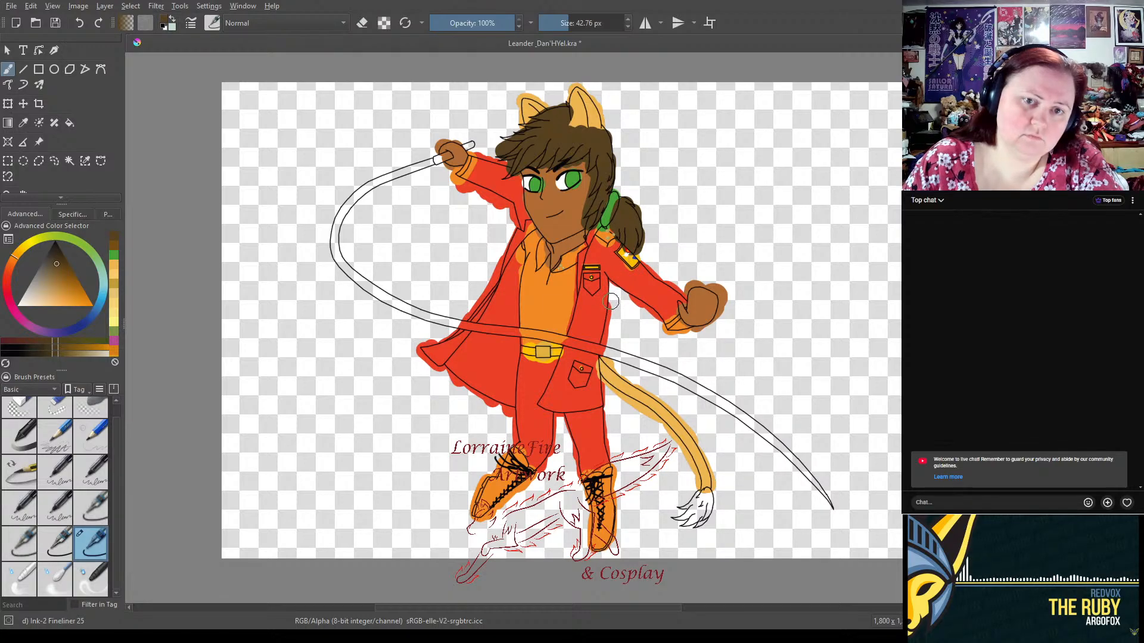
pyautogui.moveTo(694, 511)
pyautogui.mouseDown()
pyautogui.moveTo(680, 517)
pyautogui.moveTo(706, 501)
pyautogui.moveTo(691, 521)
pyautogui.moveTo(706, 512)
pyautogui.mouseUp()
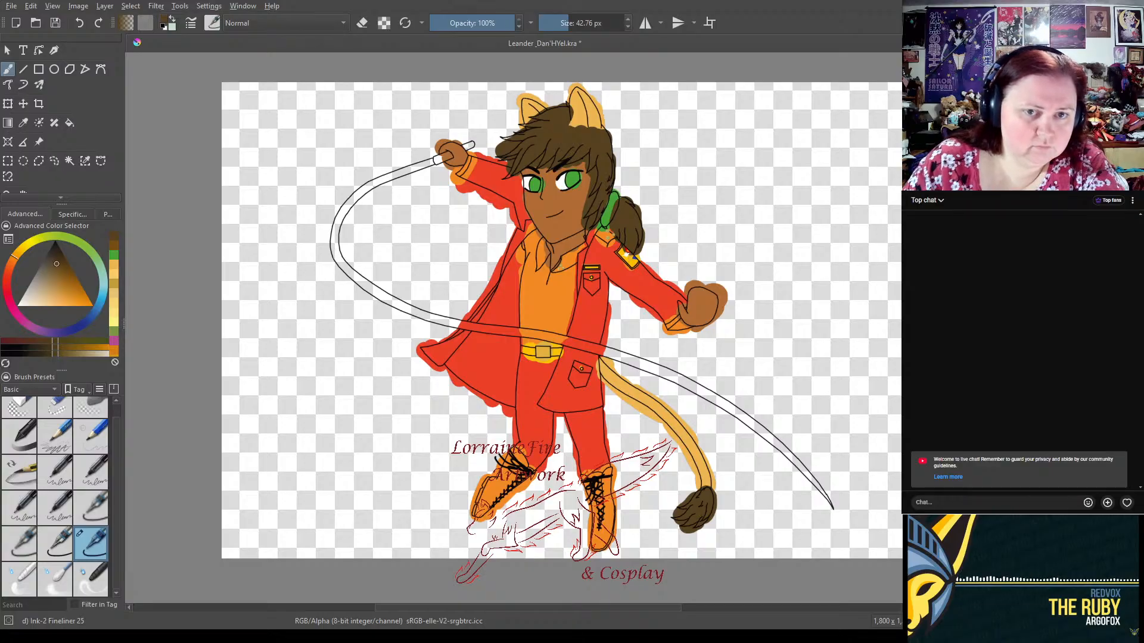
# - Try a reddish brown on the whip near the raised hand, and undo it
pyautogui.click(50, 280)
pyautogui.moveTo(48, 273)
pyautogui.mouseDown()
pyautogui.moveTo(13, 260)
pyautogui.moveTo(50, 274)
pyautogui.mouseUp()
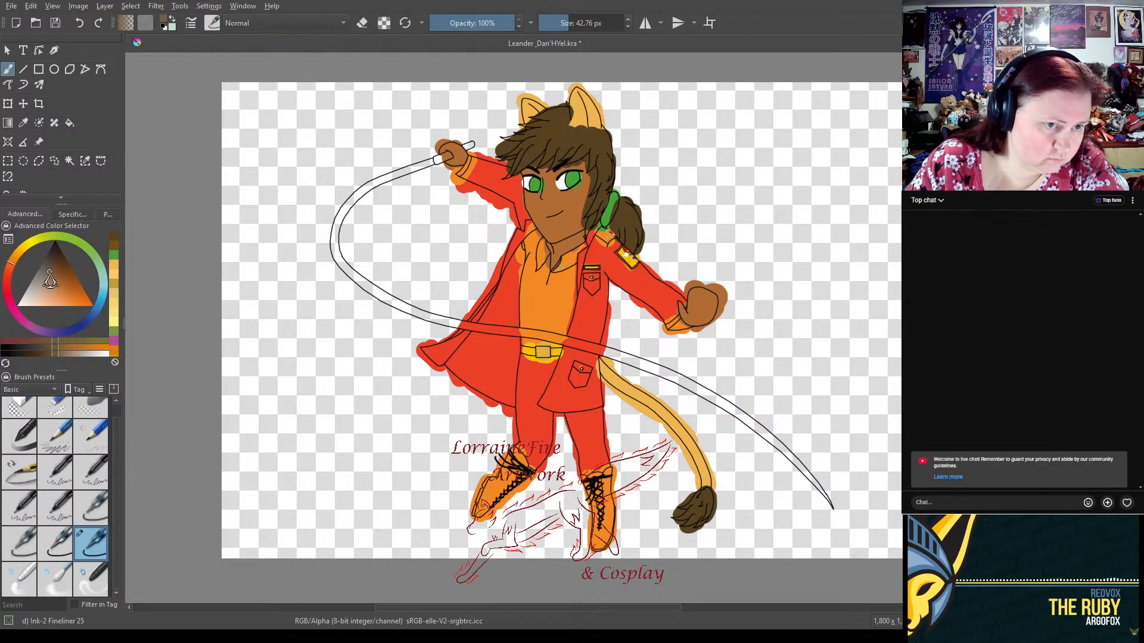
pyautogui.moveTo(441, 156); pyautogui.dragTo(351, 208)
pyautogui.hotkey('ctrl', 'z')
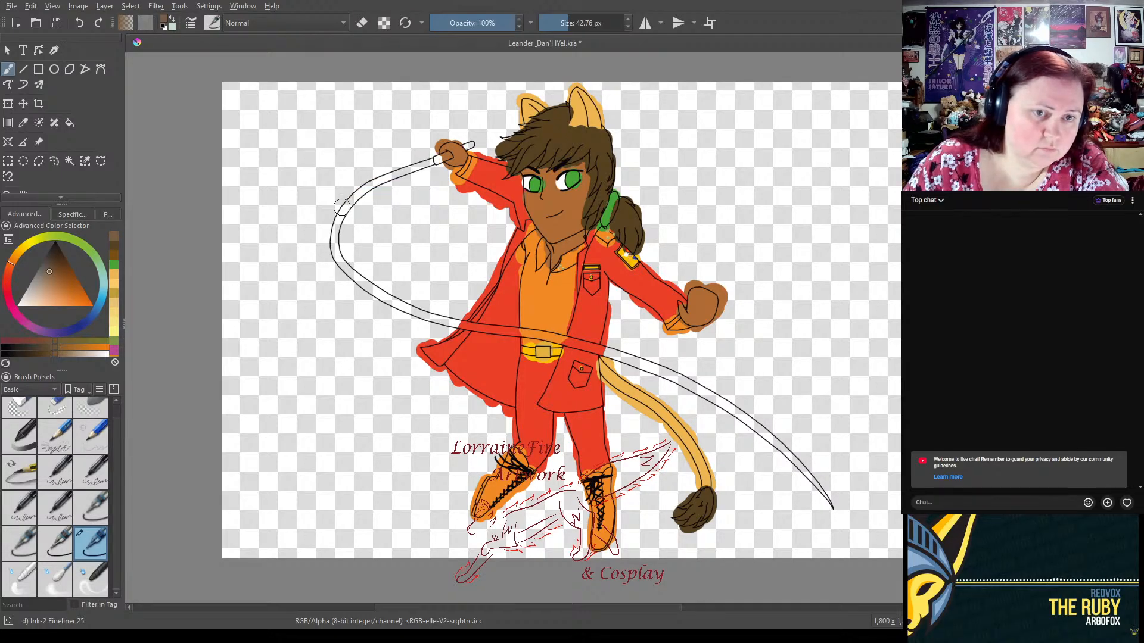
# - Paint the whole whip lash in a muted greyish brown and its handle in the hair's dark brown
pyautogui.click(49, 286)
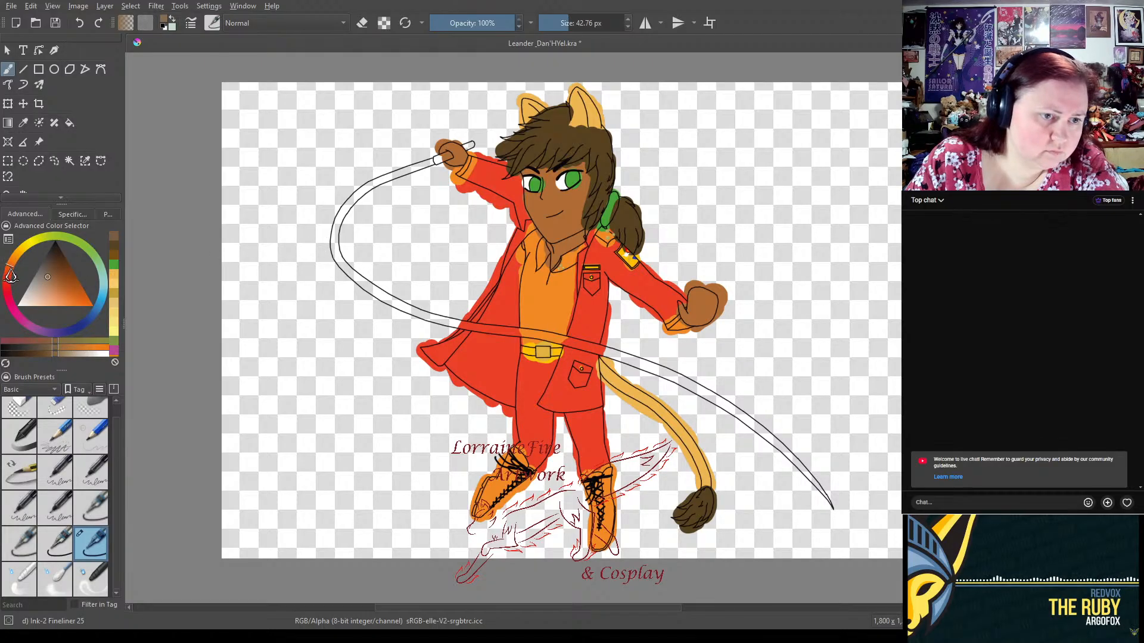
pyautogui.moveTo(442, 158)
pyautogui.mouseDown()
pyautogui.moveTo(366, 190)
pyautogui.moveTo(340, 216)
pyautogui.moveTo(340, 252)
pyautogui.moveTo(333, 244)
pyautogui.moveTo(364, 286)
pyautogui.moveTo(457, 327)
pyautogui.moveTo(605, 347)
pyautogui.moveTo(703, 374)
pyautogui.mouseUp()
pyautogui.moveTo(597, 353); pyautogui.dragTo(764, 424)
pyautogui.moveTo(685, 391); pyautogui.dragTo(796, 448)
pyautogui.moveTo(741, 422); pyautogui.dragTo(844, 507)
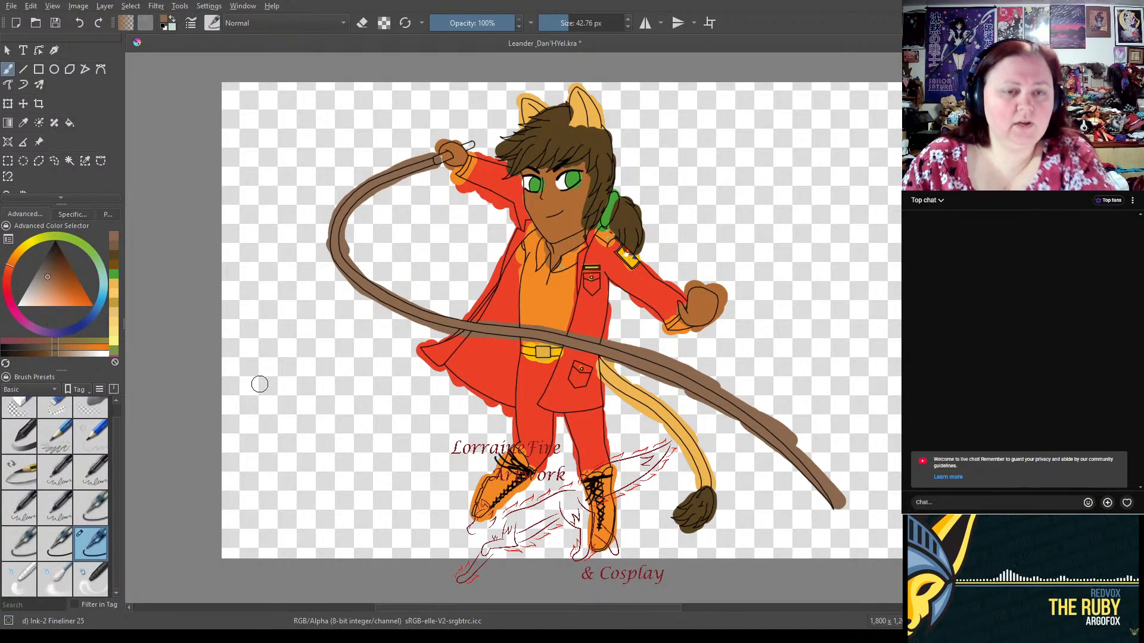
pyautogui.click(115, 265)
pyautogui.moveTo(437, 161); pyautogui.dragTo(468, 146)
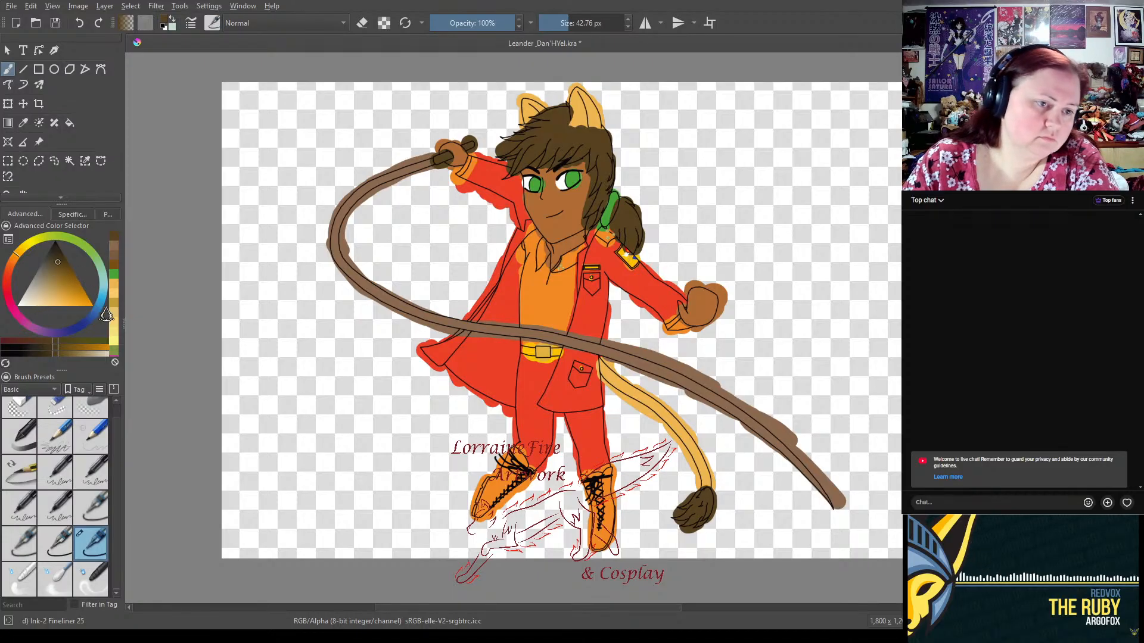
# - Try a medium blue on the irises of both eyes, and undo it
pyautogui.click(94, 323)
pyautogui.moveTo(57, 291); pyautogui.dragTo(63, 296)
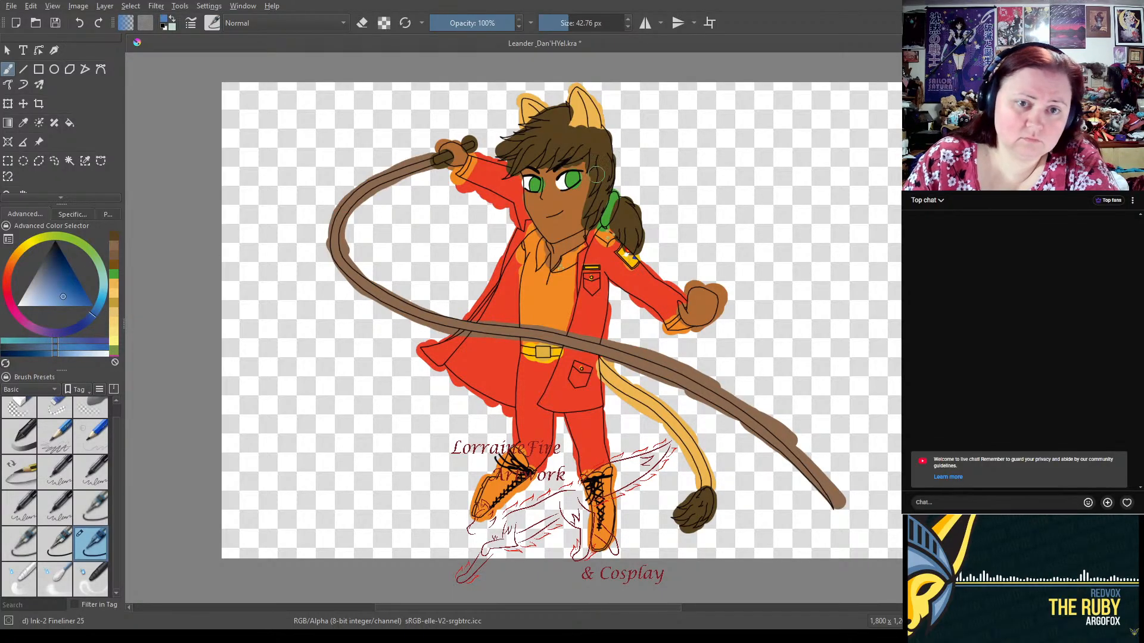
pyautogui.moveTo(566, 176)
pyautogui.mouseDown()
pyautogui.moveTo(574, 181)
pyautogui.moveTo(531, 186)
pyautogui.mouseUp()
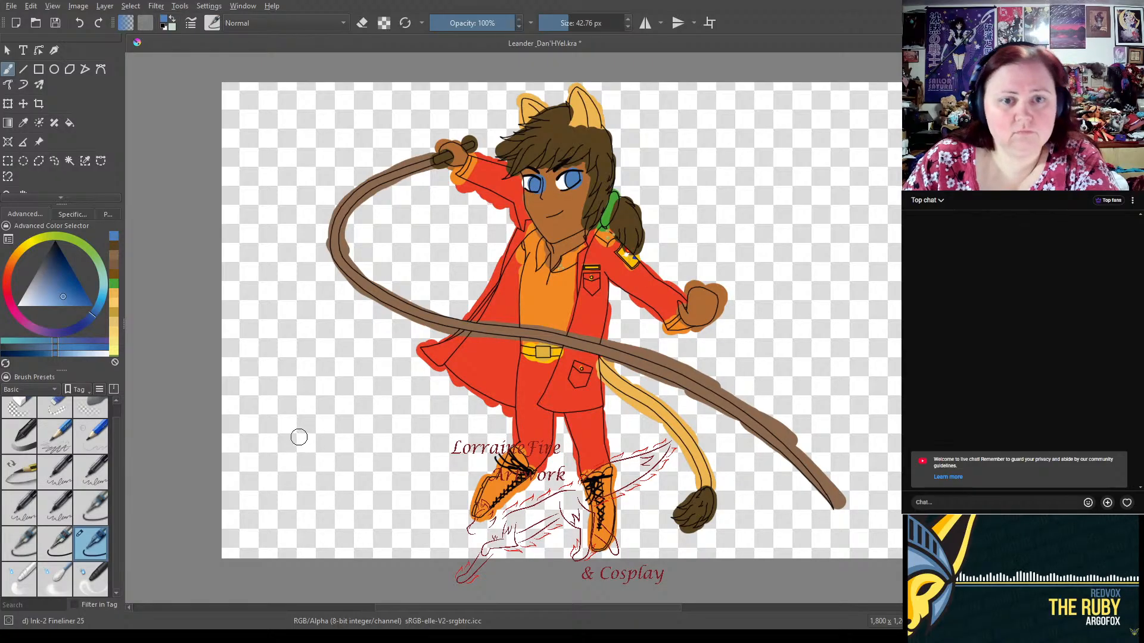
pyautogui.hotkey('ctrl', 'z')
pyautogui.hotkey('ctrl', 'z')
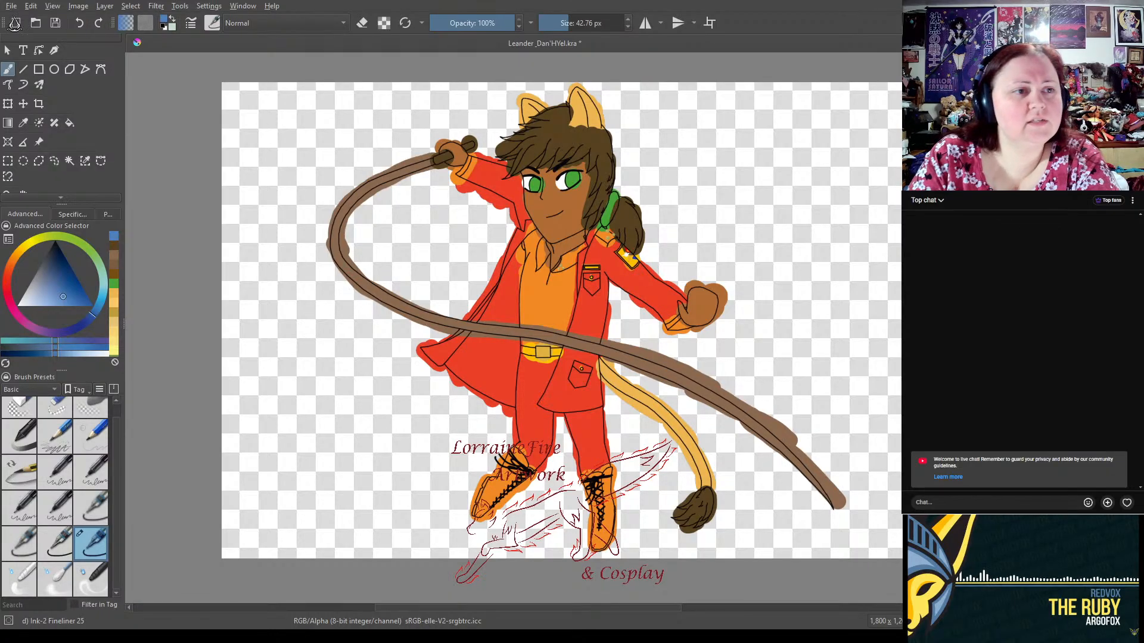
# - Save the drawing
pyautogui.click(55, 23)
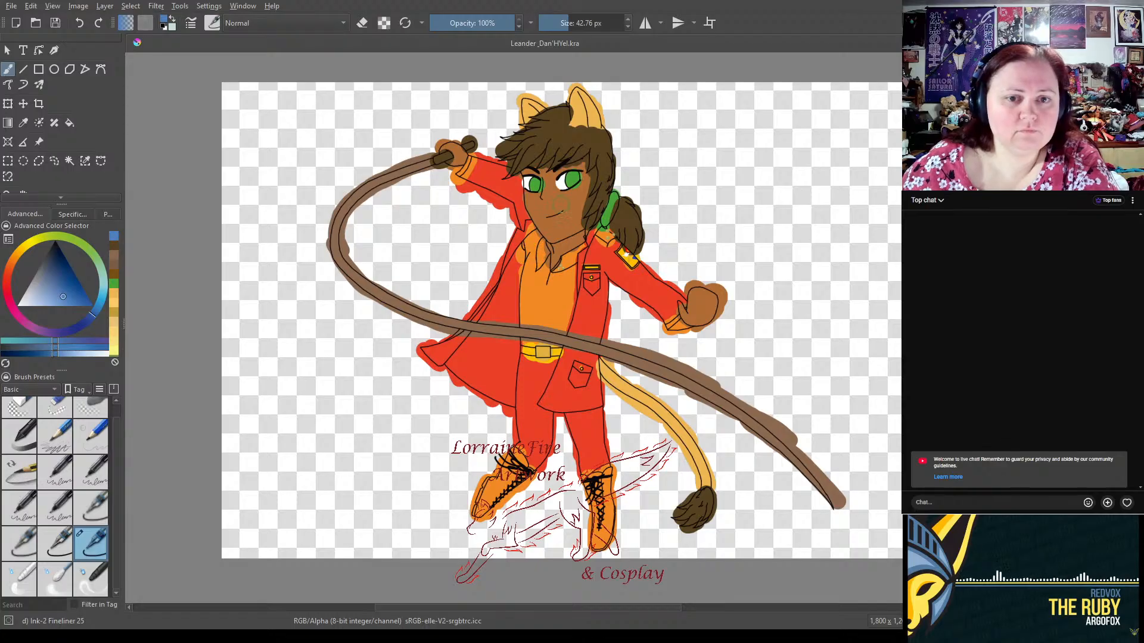
# - Try touching up the hair strands beside the raised arm in blue and in a recently used brown, undoing both
pyautogui.scroll(5, 559, 202)
pyautogui.scroll(2, 559, 202)
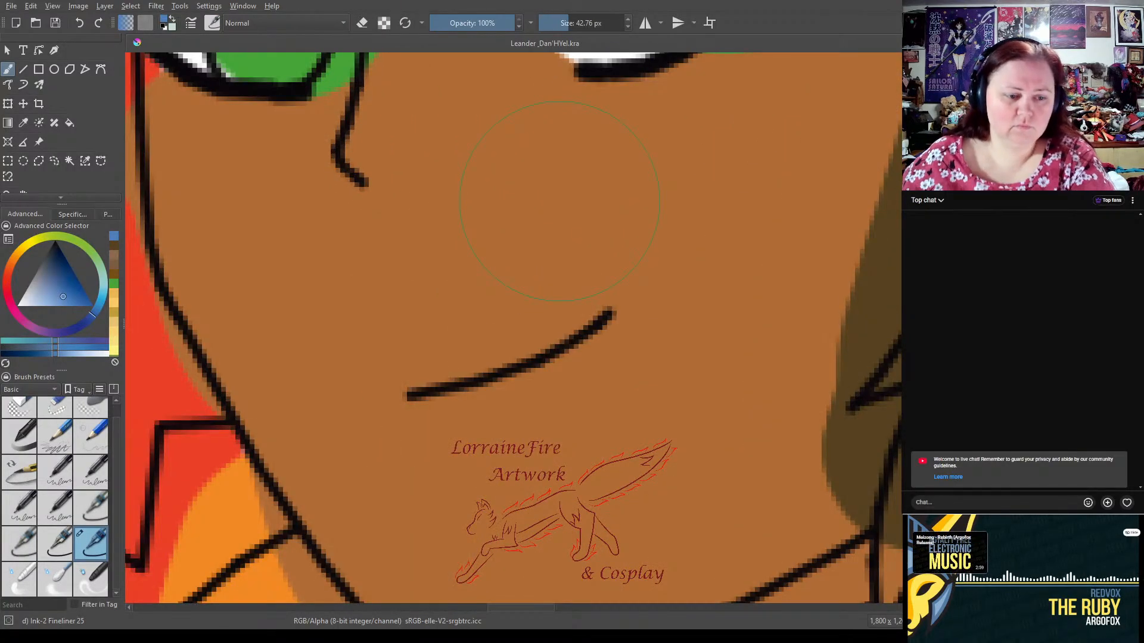
pyautogui.moveTo(559, 202); pyautogui.dragTo(827, 353)
pyautogui.moveTo(767, 178); pyautogui.dragTo(808, 309)
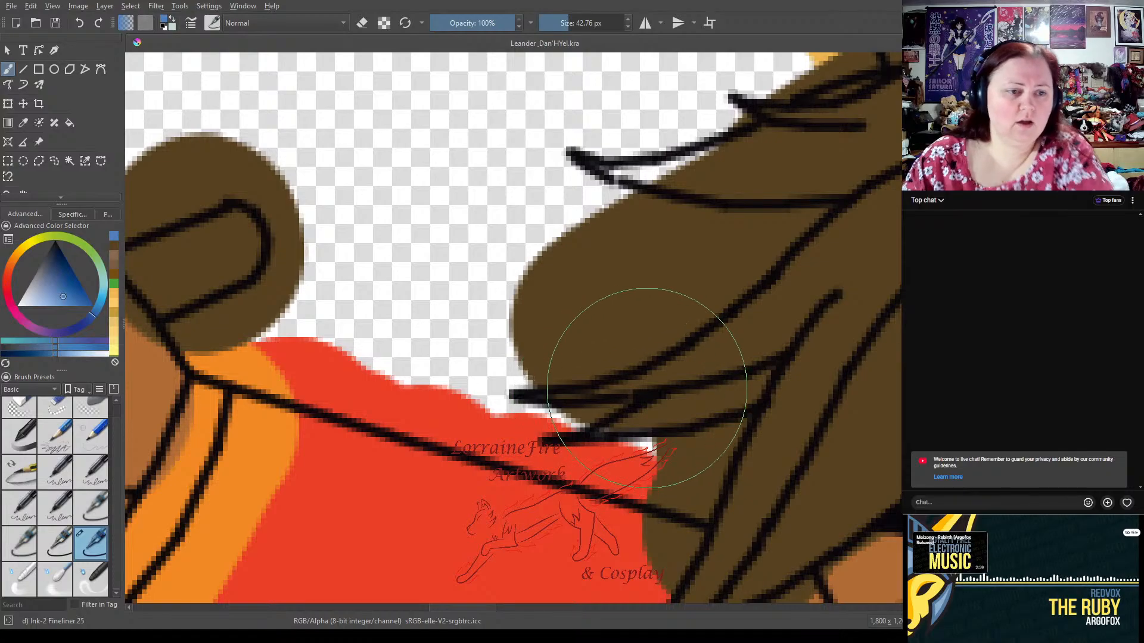
pyautogui.moveTo(638, 389); pyautogui.dragTo(660, 380)
pyautogui.hotkey('ctrl', 'z')
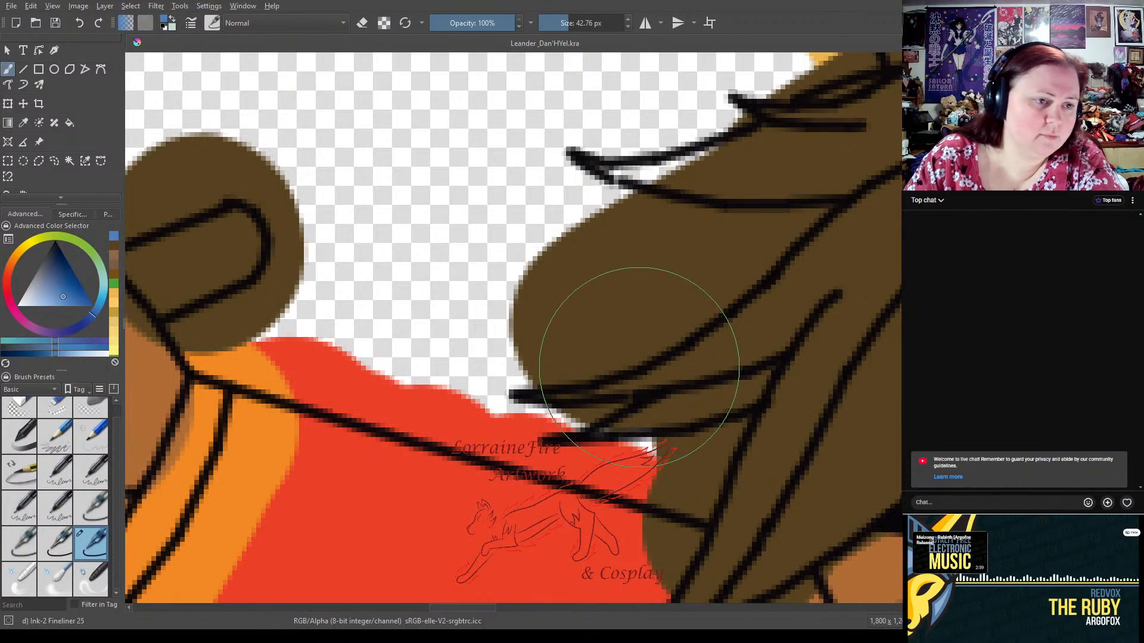
pyautogui.click(114, 275)
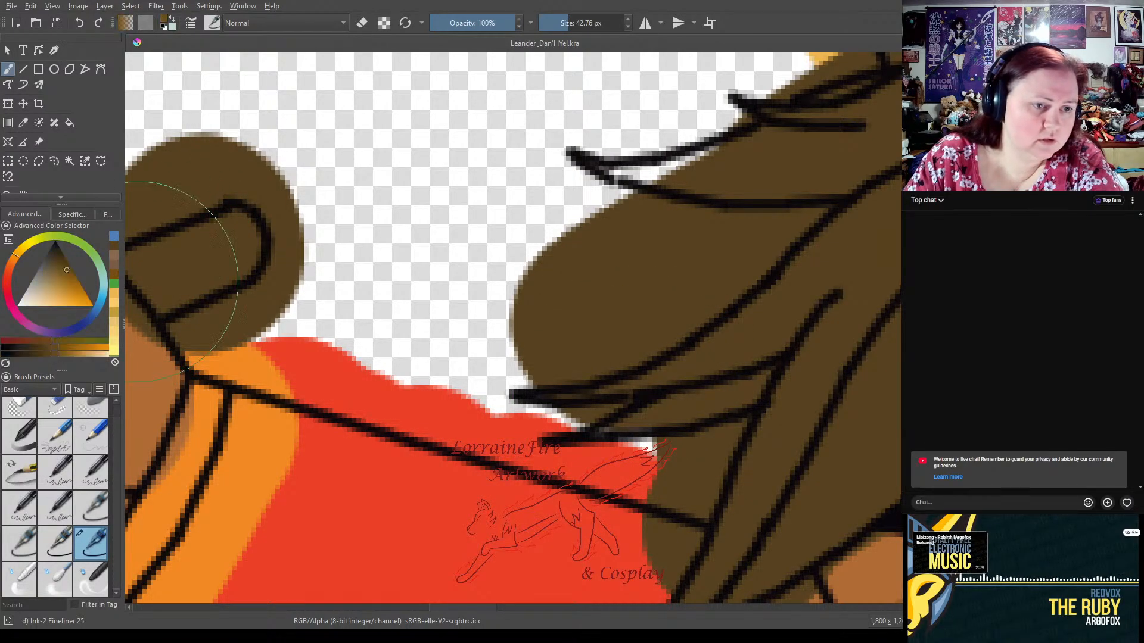
pyautogui.click(601, 357)
pyautogui.hotkey('ctrl', 'z')
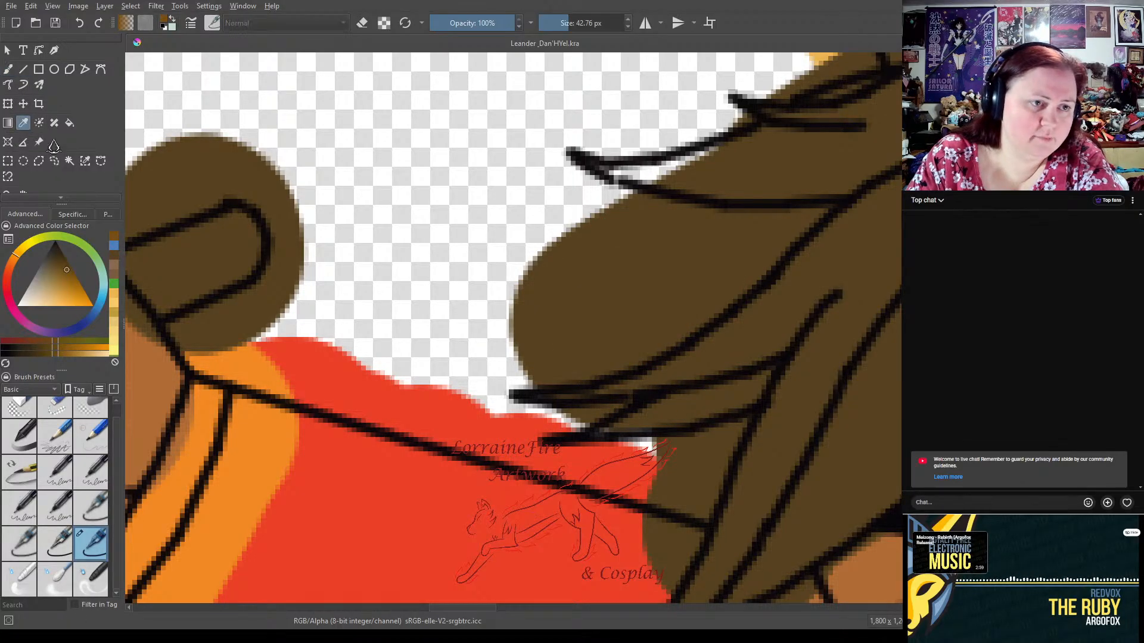
# - Sample the hair's dark brown and fill the uncovered strand tips beside the raised arm and the end of the whip handle
pyautogui.click(23, 122)
pyautogui.click(733, 235)
pyautogui.click(8, 69)
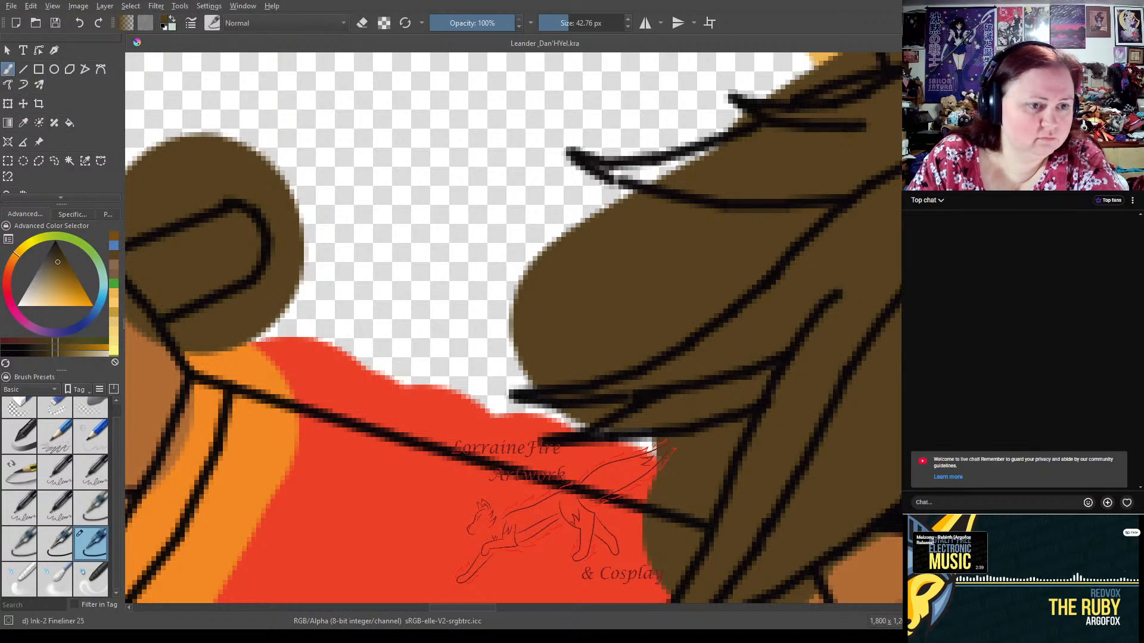
pyautogui.moveTo(702, 332)
pyautogui.mouseDown()
pyautogui.moveTo(721, 300)
pyautogui.moveTo(666, 215)
pyautogui.moveTo(766, 189)
pyautogui.moveTo(870, 138)
pyautogui.moveTo(773, 317)
pyautogui.mouseUp()
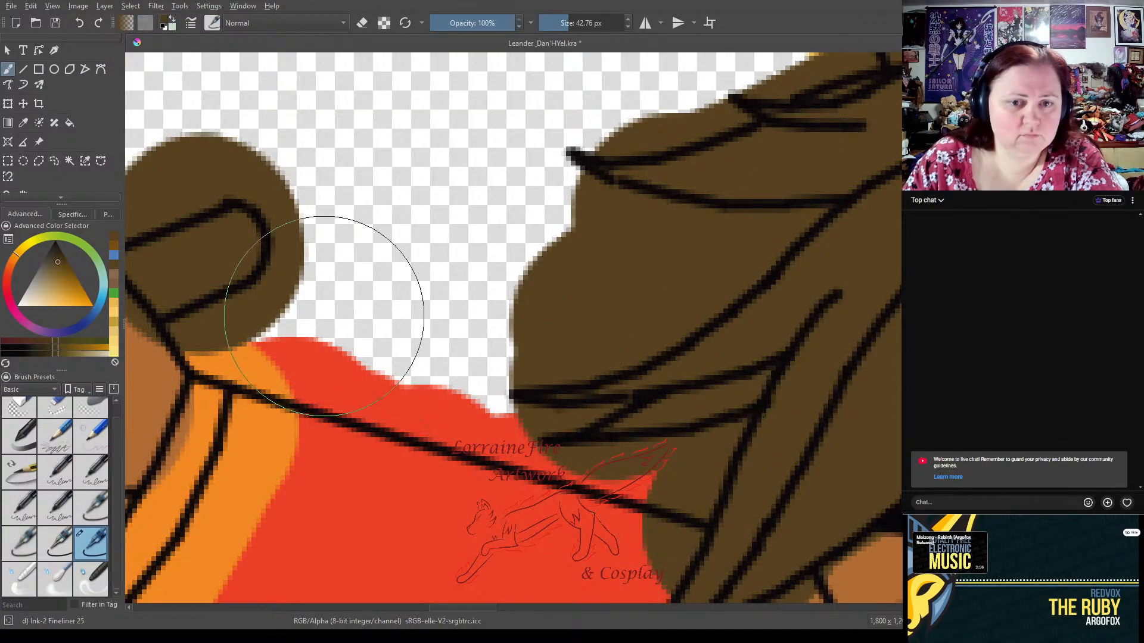
pyautogui.moveTo(256, 216); pyautogui.dragTo(240, 255)
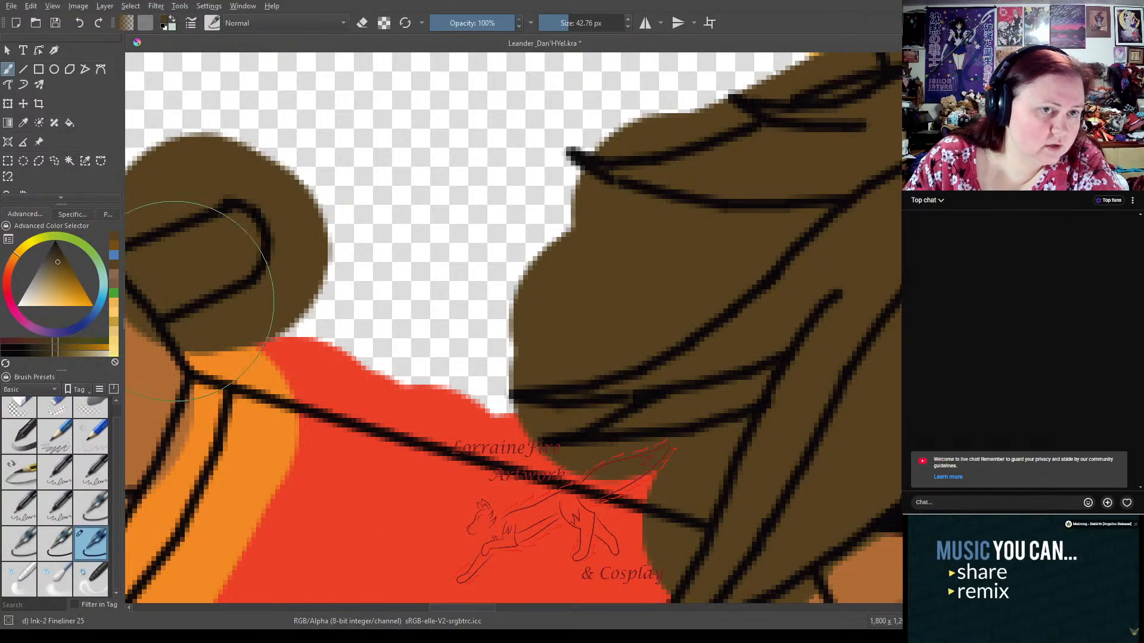
# - Reset the brush to 25 px and erase the colour overspill around the hair strands, whip handle end and raised sleeve
pyautogui.click(405, 23)
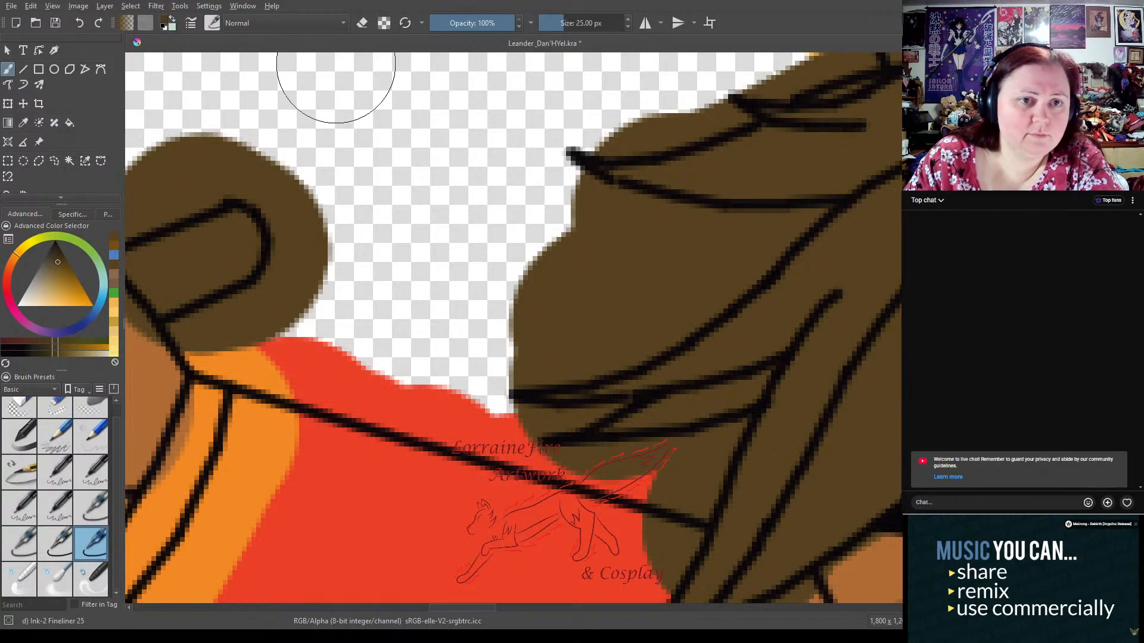
pyautogui.click(362, 23)
pyautogui.click(553, 322)
pyautogui.moveTo(553, 322)
pyautogui.mouseDown()
pyautogui.moveTo(521, 332)
pyautogui.moveTo(627, 312)
pyautogui.moveTo(687, 264)
pyautogui.moveTo(546, 214)
pyautogui.mouseUp()
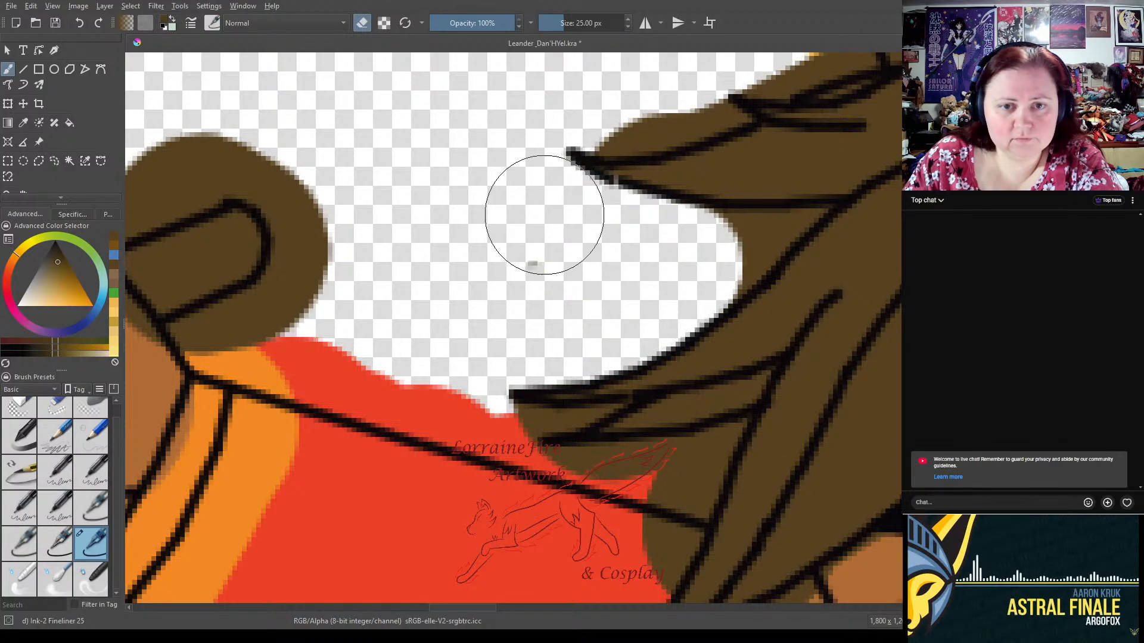
pyautogui.click(277, 337)
pyautogui.moveTo(278, 337)
pyautogui.mouseDown()
pyautogui.moveTo(379, 365)
pyautogui.moveTo(316, 352)
pyautogui.moveTo(332, 304)
pyautogui.moveTo(306, 314)
pyautogui.moveTo(331, 251)
pyautogui.moveTo(290, 160)
pyautogui.mouseUp()
pyautogui.moveTo(281, 141)
pyautogui.mouseDown()
pyautogui.moveTo(213, 137)
pyautogui.moveTo(238, 136)
pyautogui.moveTo(170, 161)
pyautogui.moveTo(232, 139)
pyautogui.mouseUp()
pyautogui.moveTo(447, 248)
pyautogui.mouseDown()
pyautogui.moveTo(493, 350)
pyautogui.moveTo(460, 386)
pyautogui.moveTo(468, 393)
pyautogui.moveTo(422, 380)
pyautogui.moveTo(429, 337)
pyautogui.mouseUp()
pyautogui.moveTo(585, 95)
pyautogui.mouseDown()
pyautogui.moveTo(649, 89)
pyautogui.moveTo(637, 97)
pyautogui.moveTo(667, 81)
pyautogui.moveTo(656, 92)
pyautogui.mouseUp()
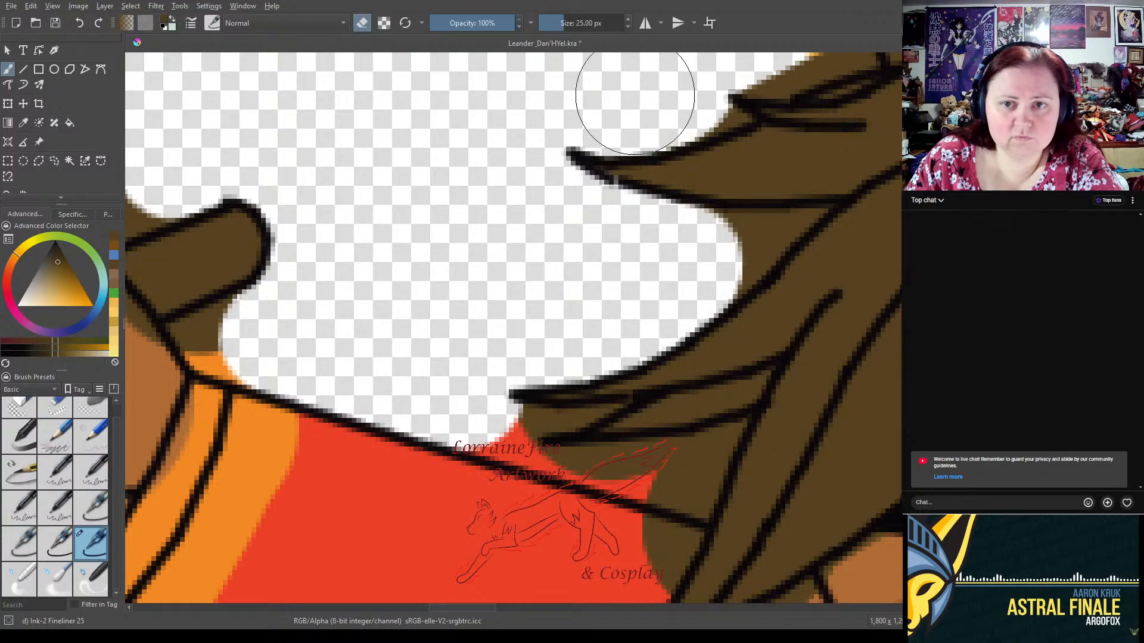
# - Erase the leftover overspill under the whip handle and between the lower hair strands and sleeve with the 5 px Ink-2 Fineliner 05
pyautogui.click(19, 543)
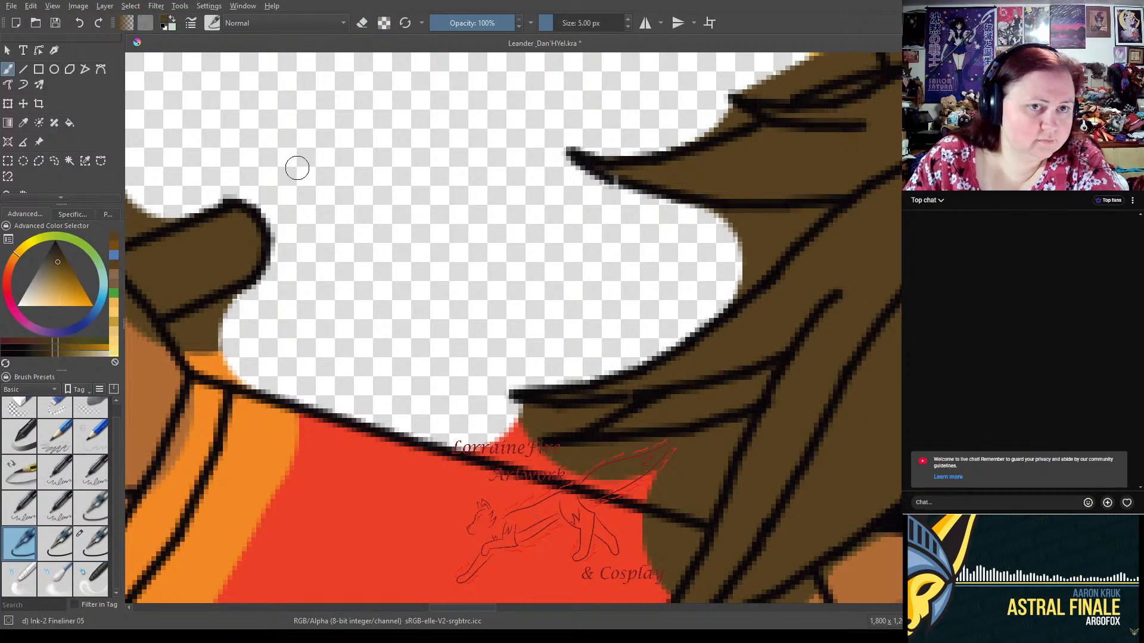
pyautogui.moveTo(177, 326); pyautogui.dragTo(233, 306)
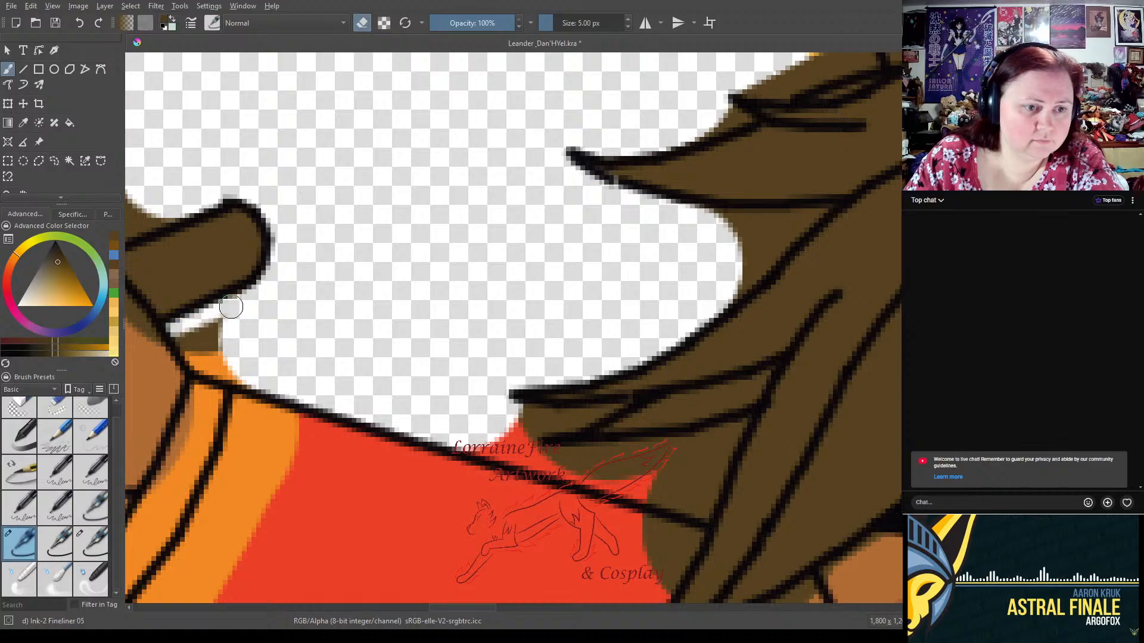
pyautogui.moveTo(187, 339)
pyautogui.mouseDown()
pyautogui.moveTo(202, 357)
pyautogui.moveTo(178, 339)
pyautogui.moveTo(203, 368)
pyautogui.moveTo(243, 383)
pyautogui.mouseUp()
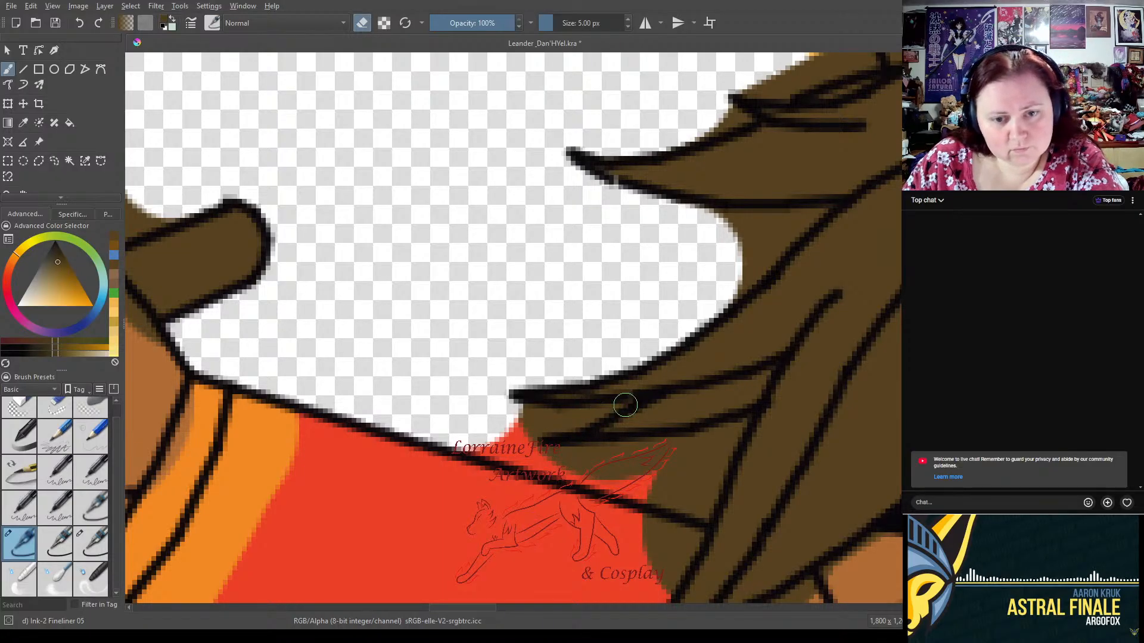
pyautogui.moveTo(619, 408)
pyautogui.mouseDown()
pyautogui.moveTo(546, 432)
pyautogui.moveTo(600, 412)
pyautogui.moveTo(559, 429)
pyautogui.moveTo(483, 425)
pyautogui.moveTo(566, 419)
pyautogui.mouseUp()
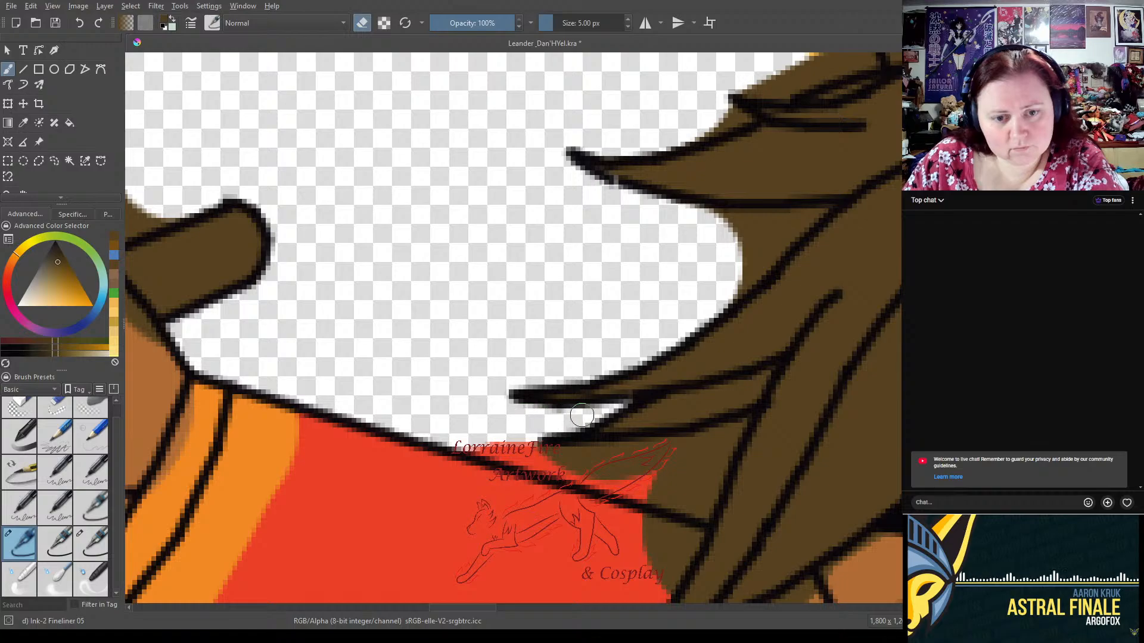
pyautogui.moveTo(740, 427)
pyautogui.mouseDown()
pyautogui.moveTo(704, 509)
pyautogui.moveTo(508, 464)
pyautogui.moveTo(457, 436)
pyautogui.moveTo(672, 498)
pyautogui.moveTo(701, 495)
pyautogui.moveTo(513, 448)
pyautogui.moveTo(629, 450)
pyautogui.moveTo(726, 426)
pyautogui.moveTo(533, 447)
pyautogui.moveTo(710, 456)
pyautogui.moveTo(663, 463)
pyautogui.moveTo(670, 486)
pyautogui.moveTo(704, 482)
pyautogui.moveTo(705, 472)
pyautogui.moveTo(660, 473)
pyautogui.moveTo(638, 506)
pyautogui.moveTo(497, 454)
pyautogui.mouseUp()
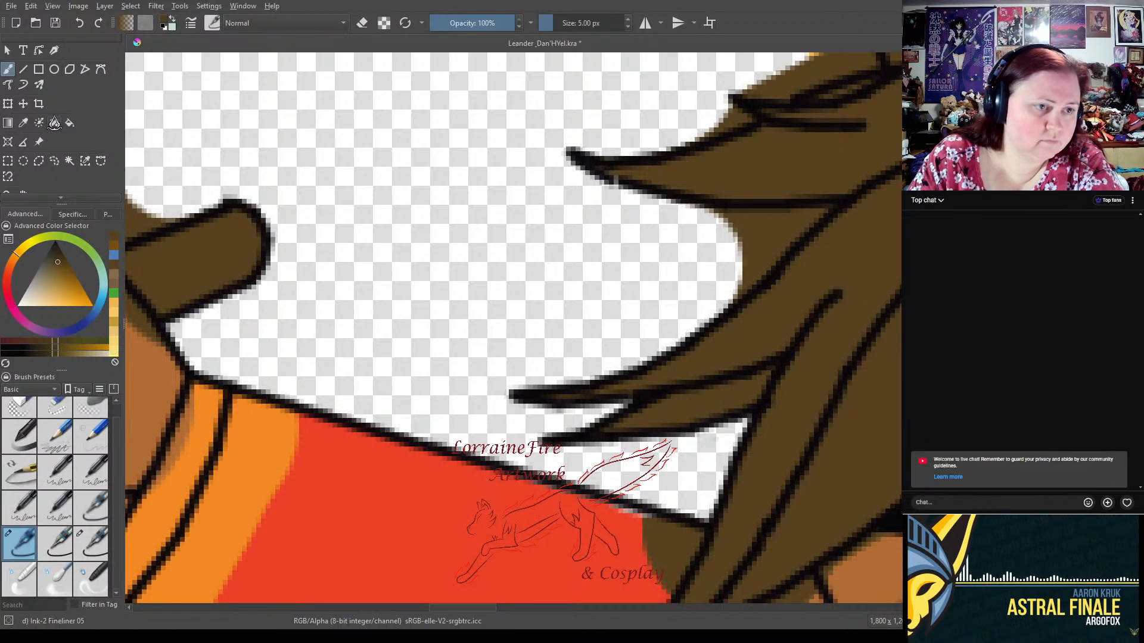
# - Sample the jacket's red and paint over the brown along the top edge of the raised sleeve beside the hair
pyautogui.click(395, 549)
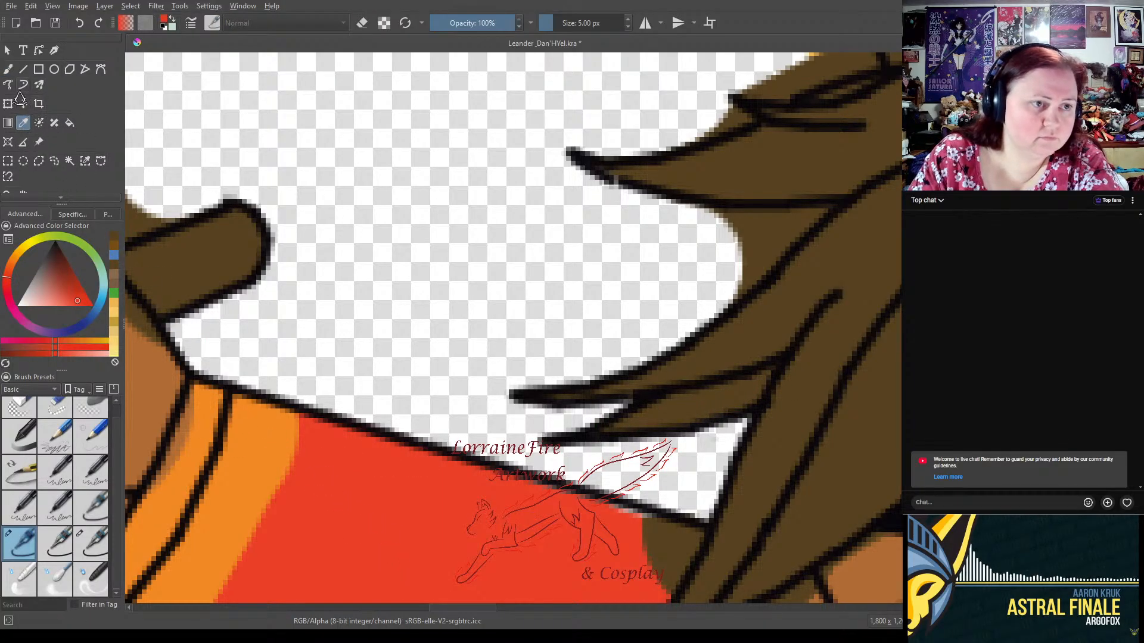
pyautogui.moveTo(660, 538); pyautogui.dragTo(637, 516)
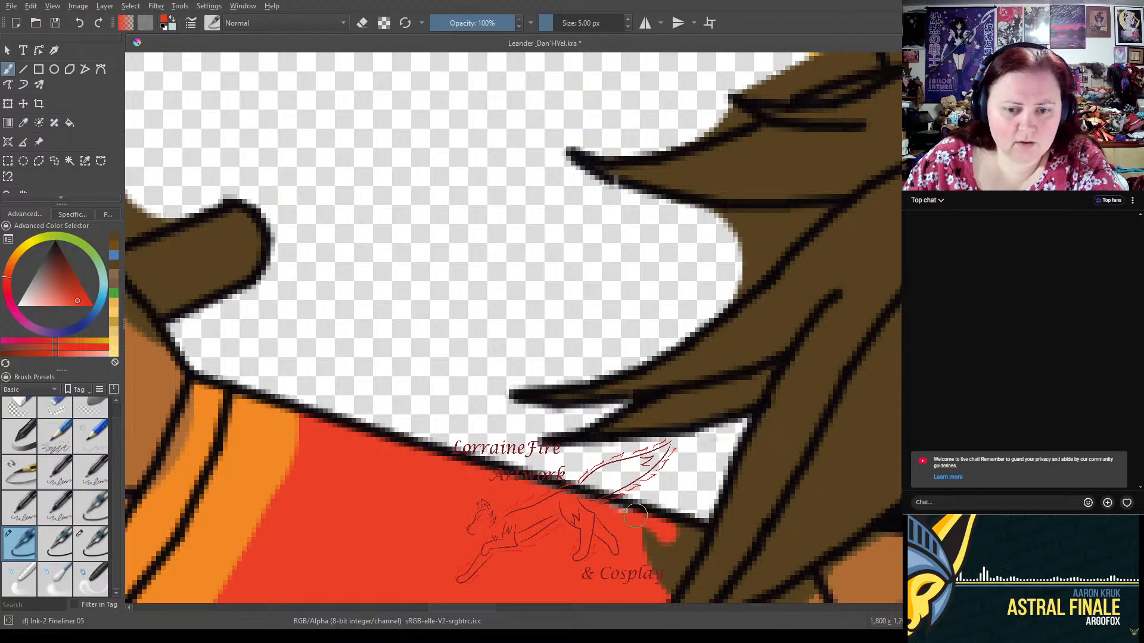
pyautogui.moveTo(522, 492); pyautogui.dragTo(487, 495)
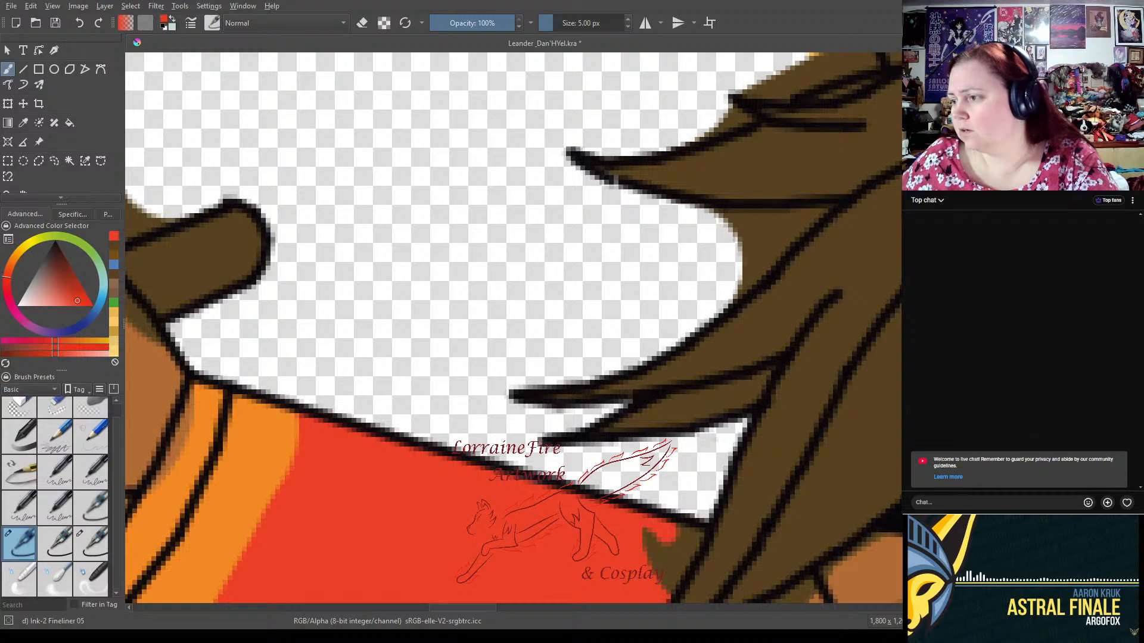
pyautogui.click(943, 636)
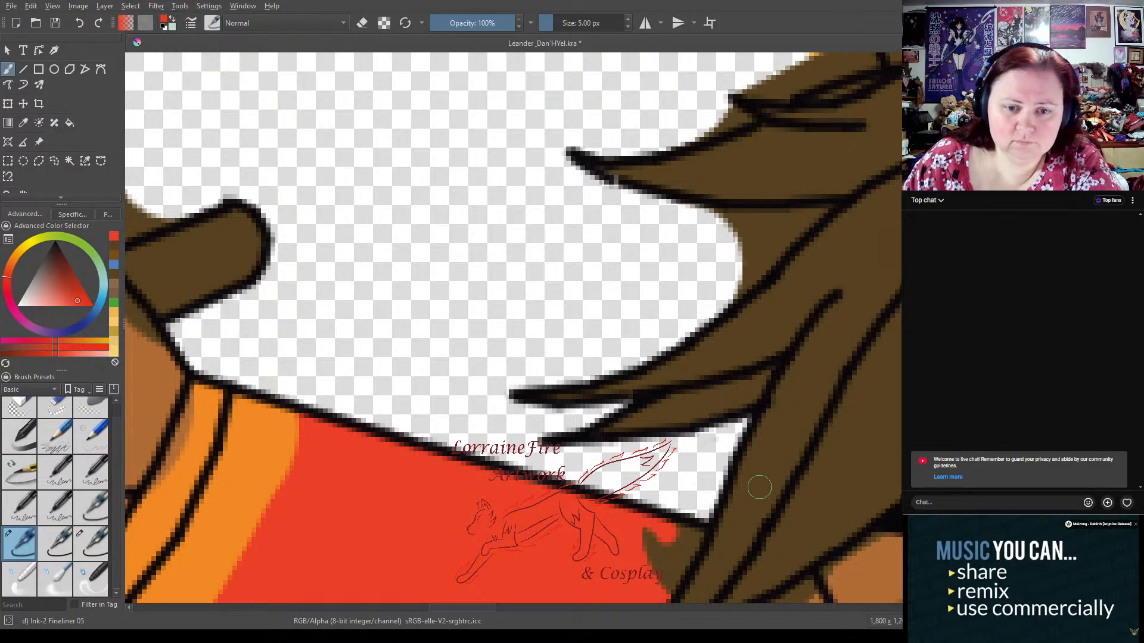
# - Undo a stray red stroke and erase the brown overspill between and above the hair strands facing the raised arm
pyautogui.moveTo(721, 299); pyautogui.dragTo(749, 253)
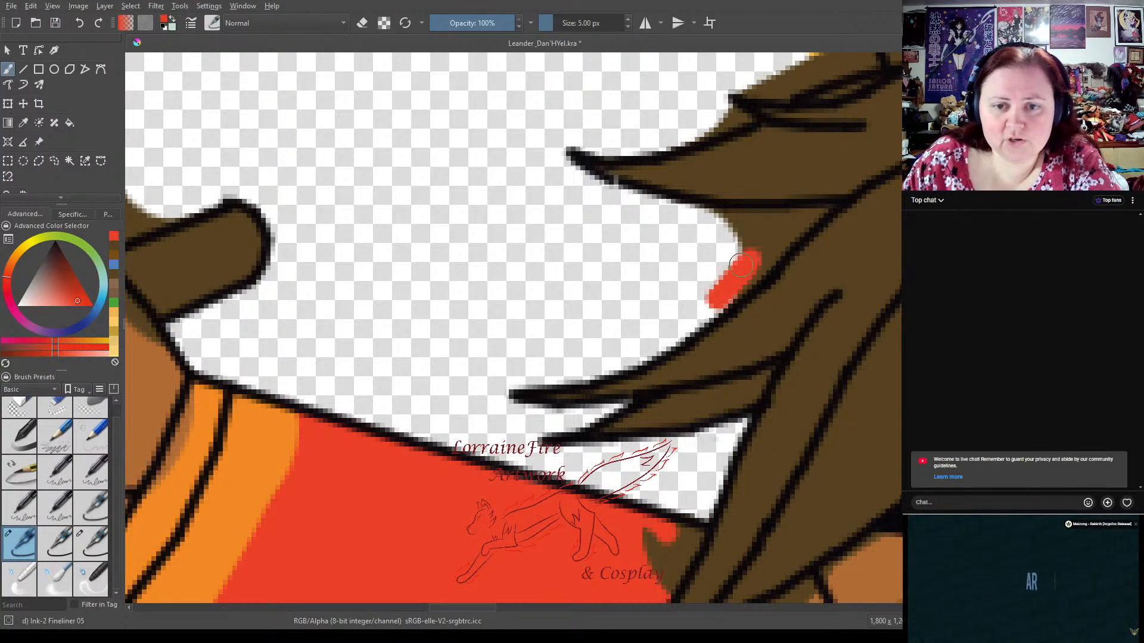
pyautogui.hotkey('ctrl', 'z')
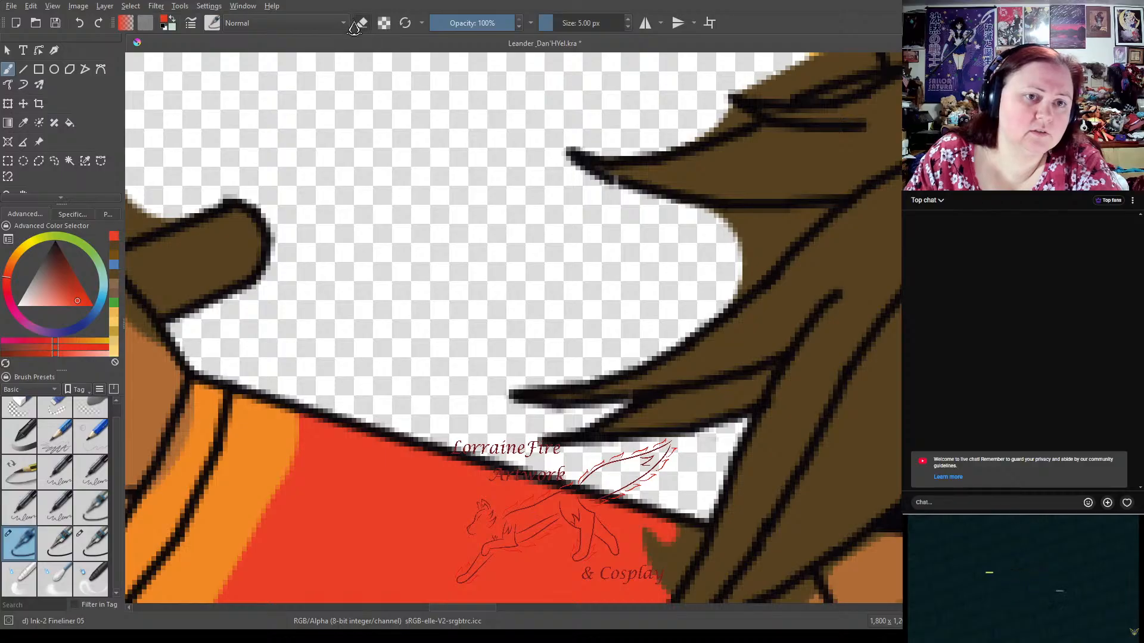
pyautogui.moveTo(718, 303)
pyautogui.mouseDown()
pyautogui.moveTo(822, 213)
pyautogui.moveTo(678, 205)
pyautogui.moveTo(744, 237)
pyautogui.moveTo(765, 229)
pyautogui.moveTo(722, 274)
pyautogui.mouseUp()
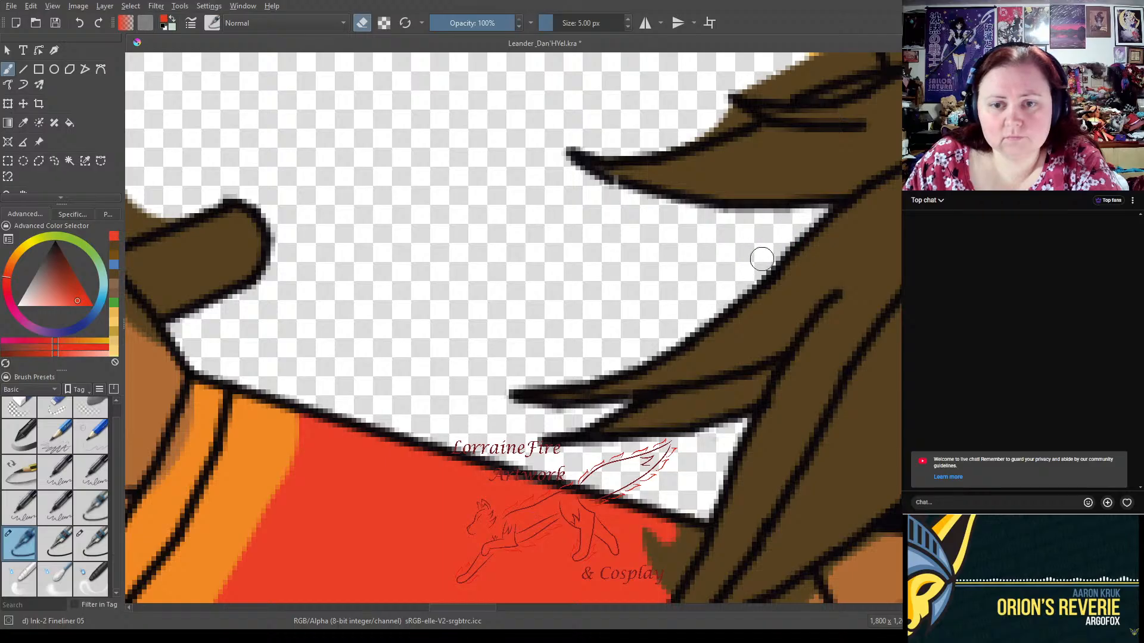
pyautogui.moveTo(684, 138); pyautogui.dragTo(740, 121)
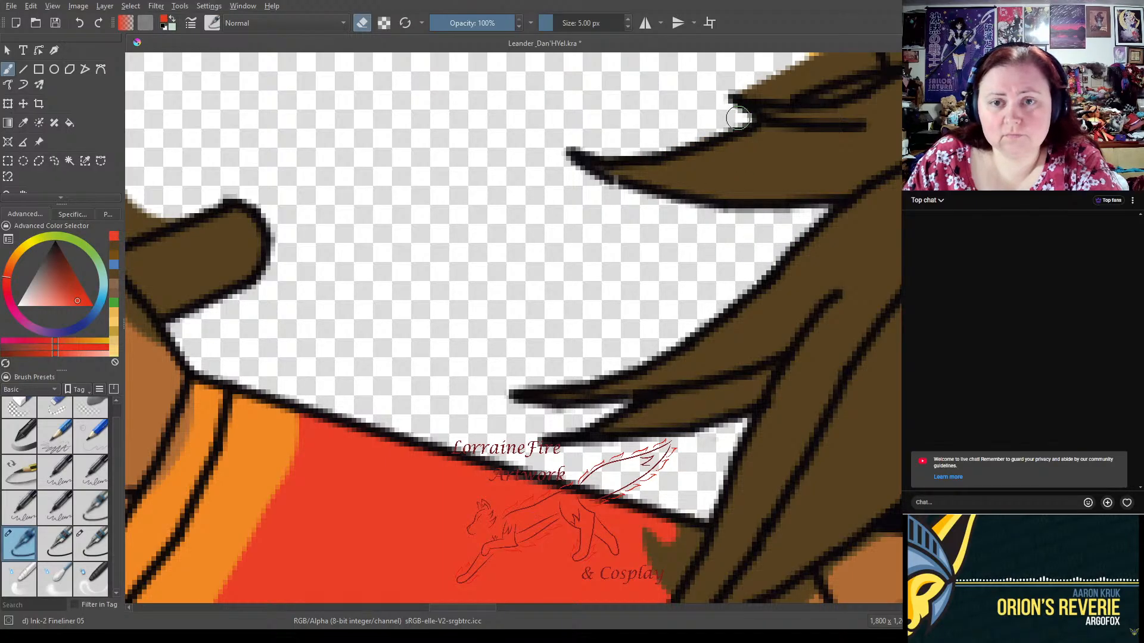
pyautogui.moveTo(867, 239); pyautogui.dragTo(536, 505)
pyautogui.moveTo(410, 364)
pyautogui.mouseDown()
pyautogui.moveTo(446, 367)
pyautogui.moveTo(390, 361)
pyautogui.moveTo(465, 360)
pyautogui.moveTo(538, 334)
pyautogui.moveTo(525, 312)
pyautogui.moveTo(455, 292)
pyautogui.moveTo(509, 313)
pyautogui.moveTo(462, 327)
pyautogui.mouseUp()
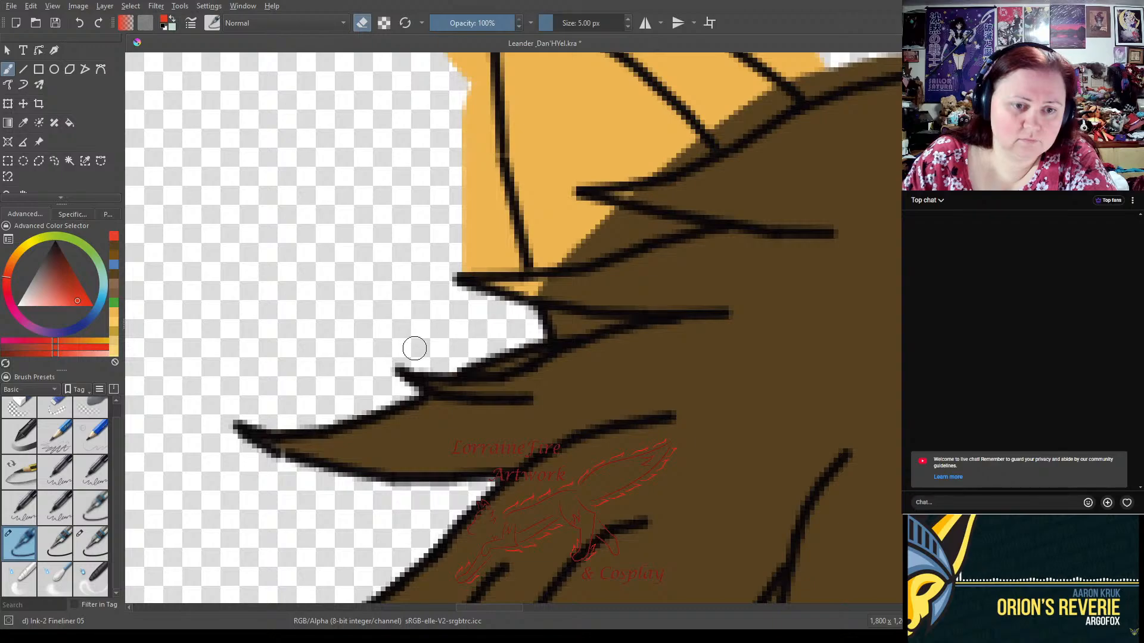
# - Erase the golden overspill along the outer edge of the ear on the whip-hand side, using 5 px and 25 px fineliners
pyautogui.moveTo(472, 248)
pyautogui.mouseDown()
pyautogui.moveTo(449, 269)
pyautogui.moveTo(505, 272)
pyautogui.moveTo(504, 240)
pyautogui.moveTo(514, 270)
pyautogui.moveTo(477, 57)
pyautogui.moveTo(463, 181)
pyautogui.moveTo(456, 136)
pyautogui.moveTo(458, 74)
pyautogui.moveTo(482, 204)
pyautogui.mouseUp()
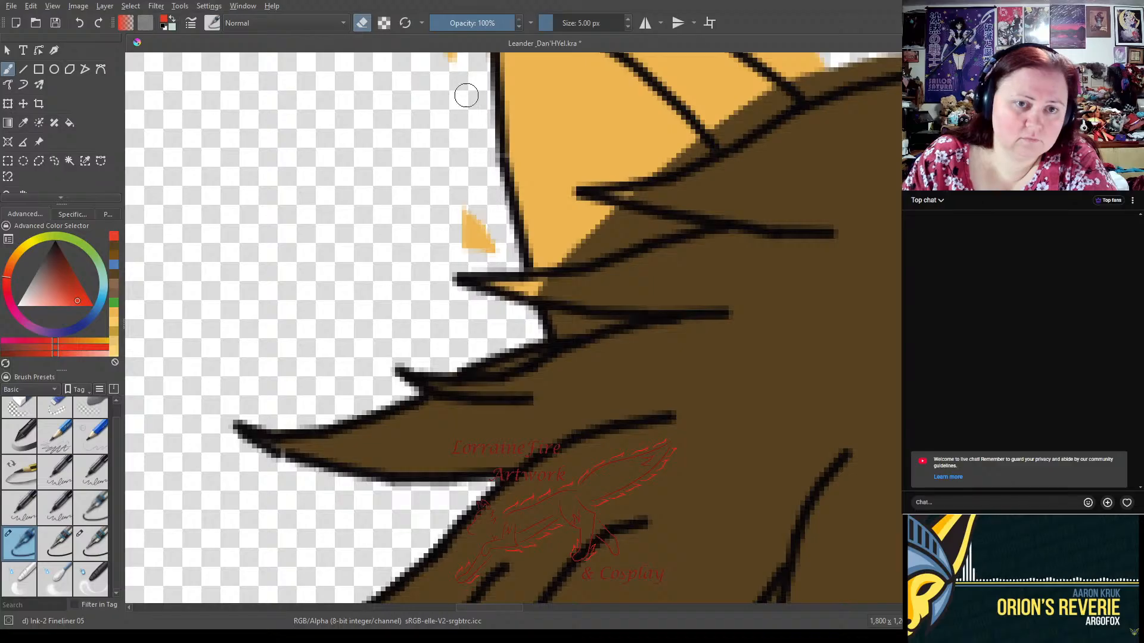
pyautogui.click(95, 554)
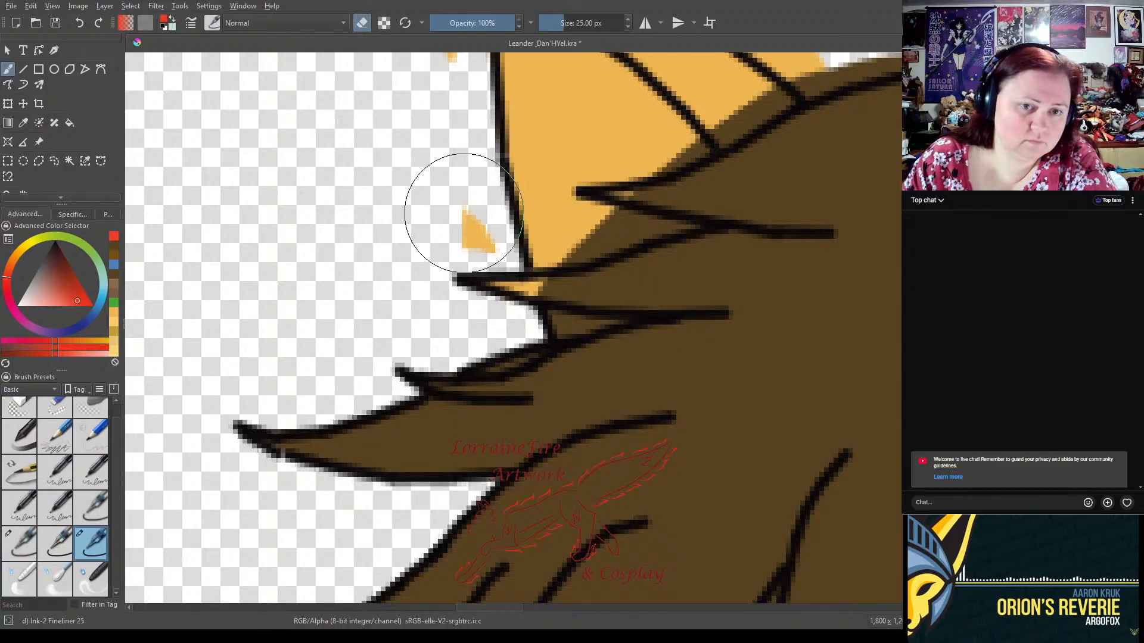
pyautogui.moveTo(462, 205); pyautogui.dragTo(449, 214)
pyautogui.moveTo(429, 166); pyautogui.dragTo(433, 79)
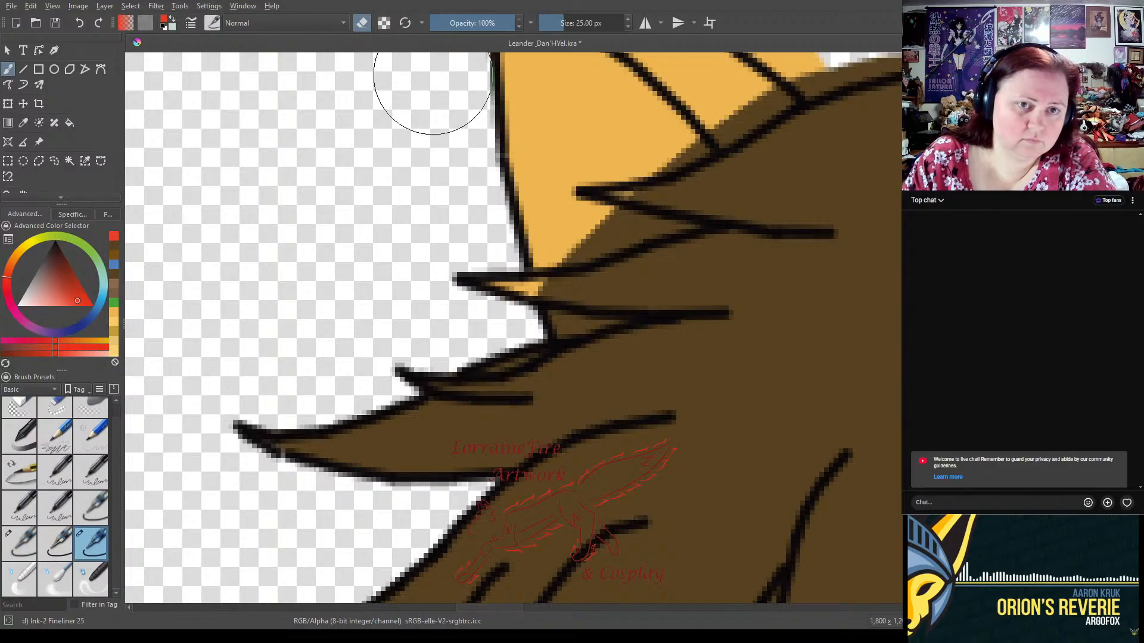
pyautogui.click(19, 544)
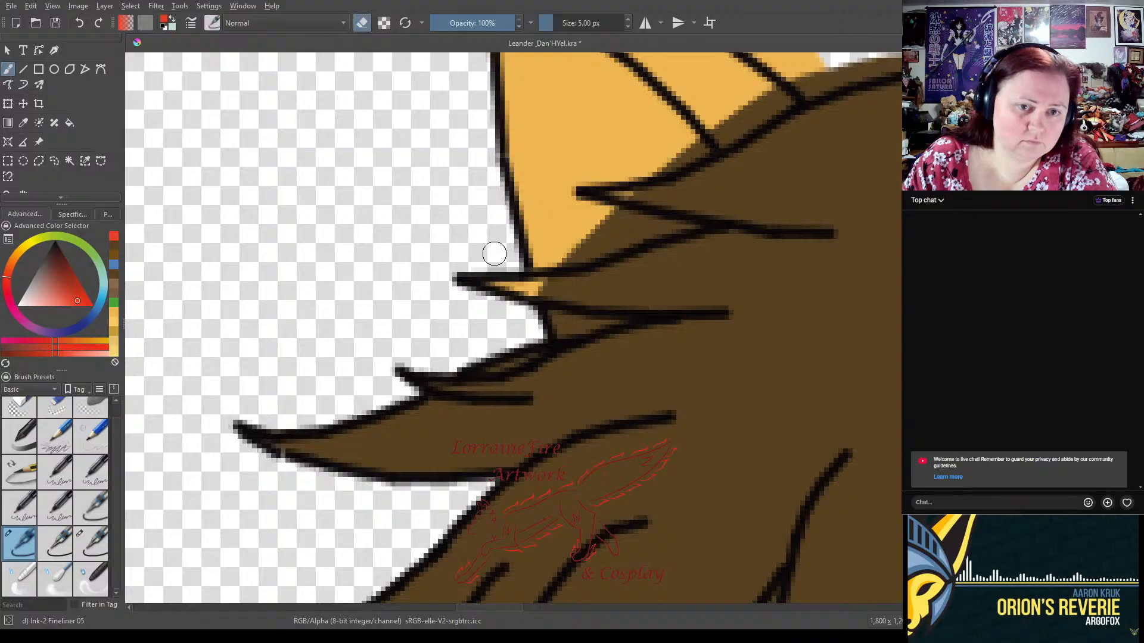
# - Erase the remaining overspill around the tip and inner side of the whip-hand-side ear with the 25 px fineliner
pyautogui.click(93, 543)
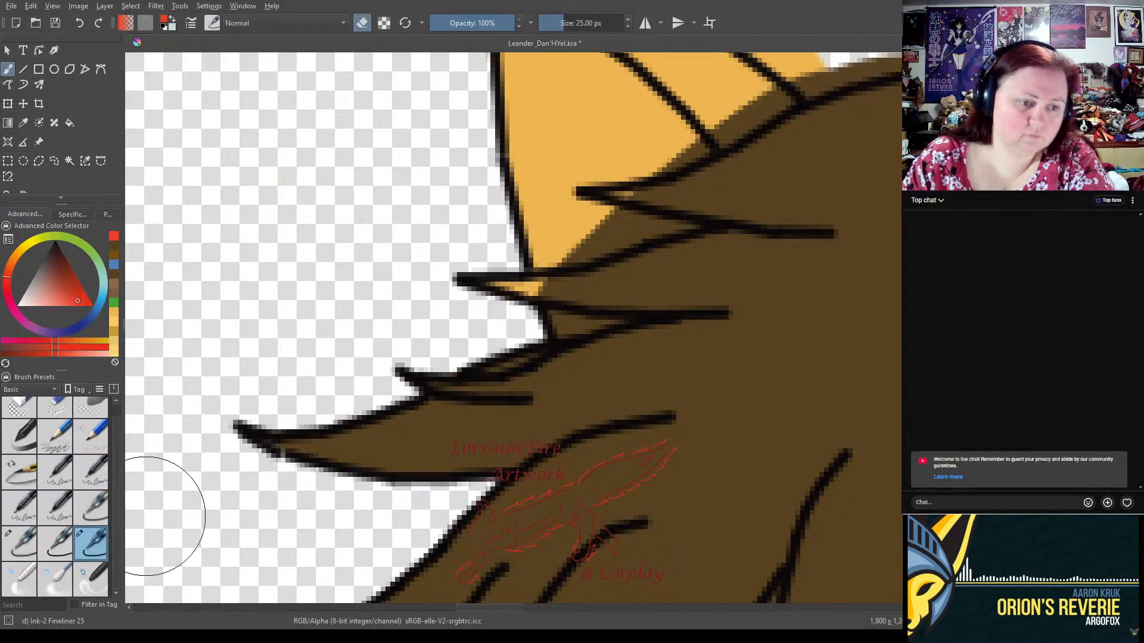
pyautogui.moveTo(771, 152); pyautogui.dragTo(707, 510)
pyautogui.moveTo(714, 363)
pyautogui.mouseDown()
pyautogui.moveTo(690, 268)
pyautogui.moveTo(638, 256)
pyautogui.mouseUp()
pyautogui.moveTo(287, 234)
pyautogui.mouseDown()
pyautogui.moveTo(287, 319)
pyautogui.moveTo(279, 236)
pyautogui.moveTo(314, 174)
pyautogui.moveTo(300, 200)
pyautogui.moveTo(389, 149)
pyautogui.moveTo(376, 158)
pyautogui.moveTo(487, 169)
pyautogui.moveTo(582, 218)
pyautogui.moveTo(672, 287)
pyautogui.moveTo(825, 245)
pyautogui.moveTo(904, 112)
pyautogui.mouseUp()
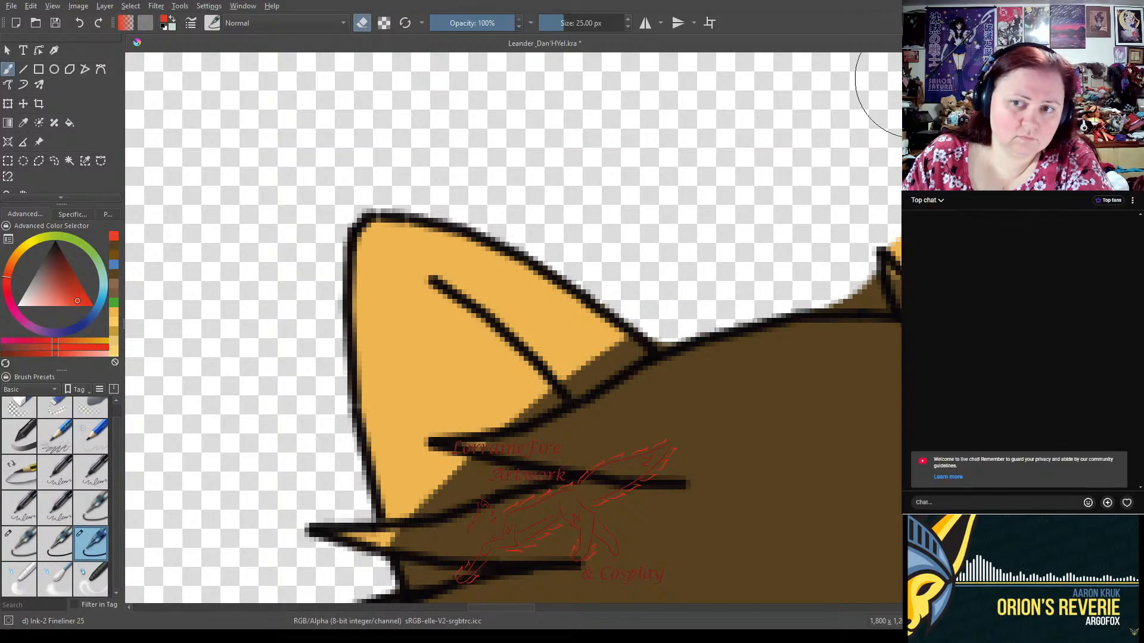
# - Erase the brown overspill beside the hair tuft with the 5 px fineliner and the golden overspill around the adjacent ear with the 25 px fineliner
pyautogui.click(20, 543)
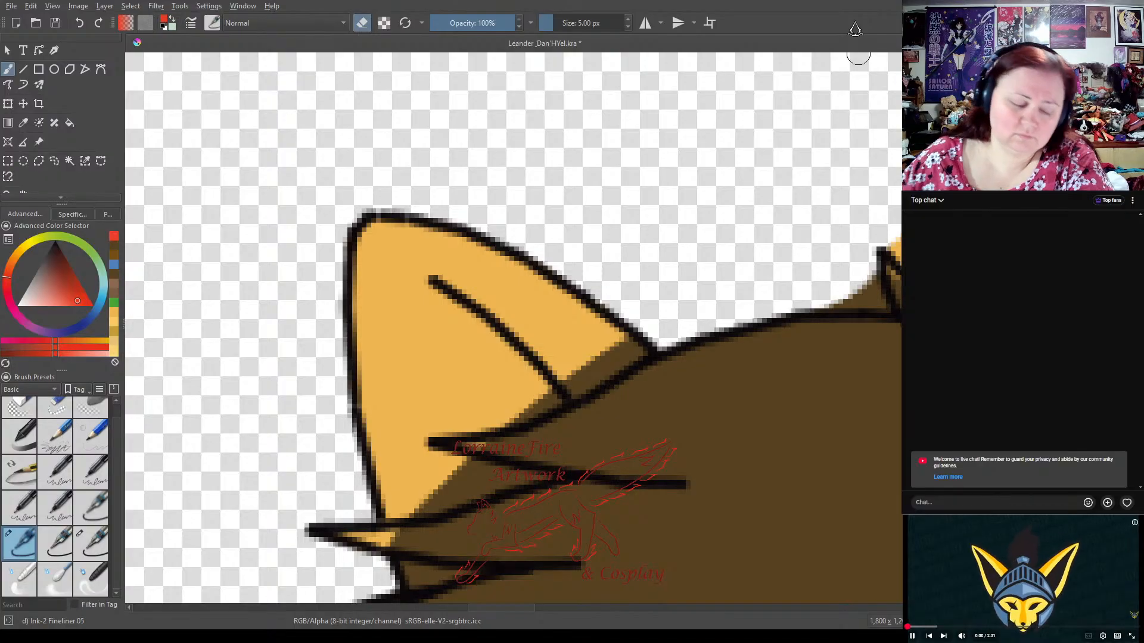
pyautogui.moveTo(837, 299)
pyautogui.mouseDown()
pyautogui.moveTo(804, 304)
pyautogui.moveTo(890, 309)
pyautogui.moveTo(867, 297)
pyautogui.mouseUp()
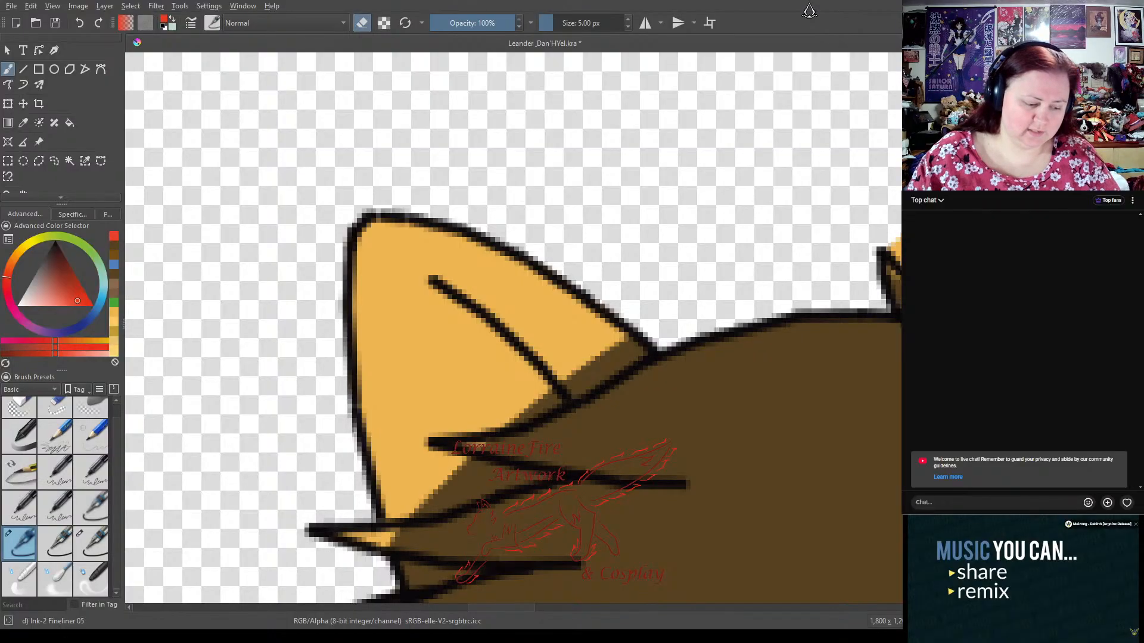
pyautogui.moveTo(800, 403); pyautogui.dragTo(489, 411)
pyautogui.moveTo(713, 350); pyautogui.dragTo(552, 372)
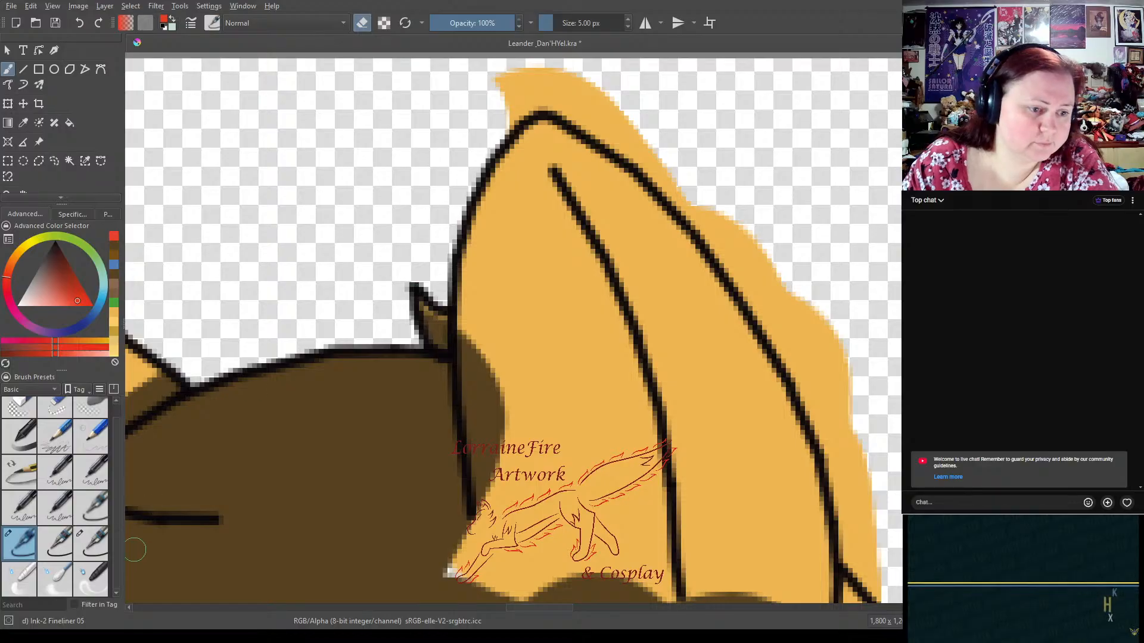
pyautogui.click(89, 544)
pyautogui.moveTo(475, 94)
pyautogui.mouseDown()
pyautogui.moveTo(513, 61)
pyautogui.moveTo(469, 95)
pyautogui.moveTo(559, 55)
pyautogui.moveTo(600, 67)
pyautogui.moveTo(635, 94)
pyautogui.moveTo(604, 86)
pyautogui.moveTo(702, 153)
pyautogui.moveTo(798, 269)
pyautogui.moveTo(893, 469)
pyautogui.moveTo(881, 462)
pyautogui.moveTo(906, 556)
pyautogui.mouseUp()
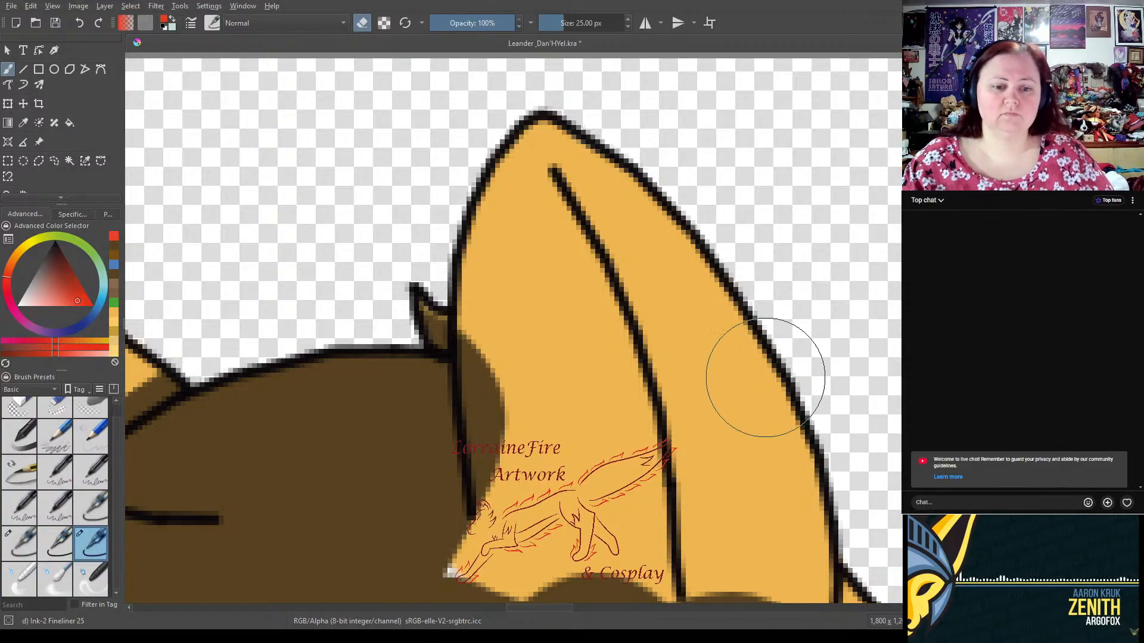
# - Cover the pale spot at the ear's inner base with the hair's brown, using the 10 px fineliner
pyautogui.moveTo(784, 450); pyautogui.dragTo(725, 132)
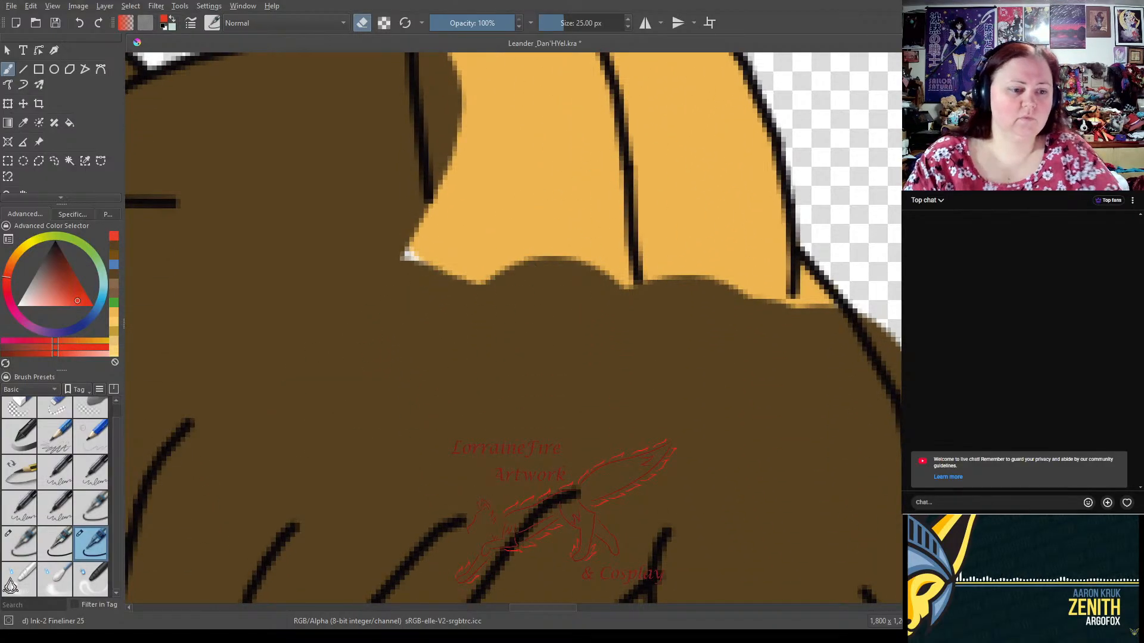
pyautogui.click(60, 541)
pyautogui.click(113, 256)
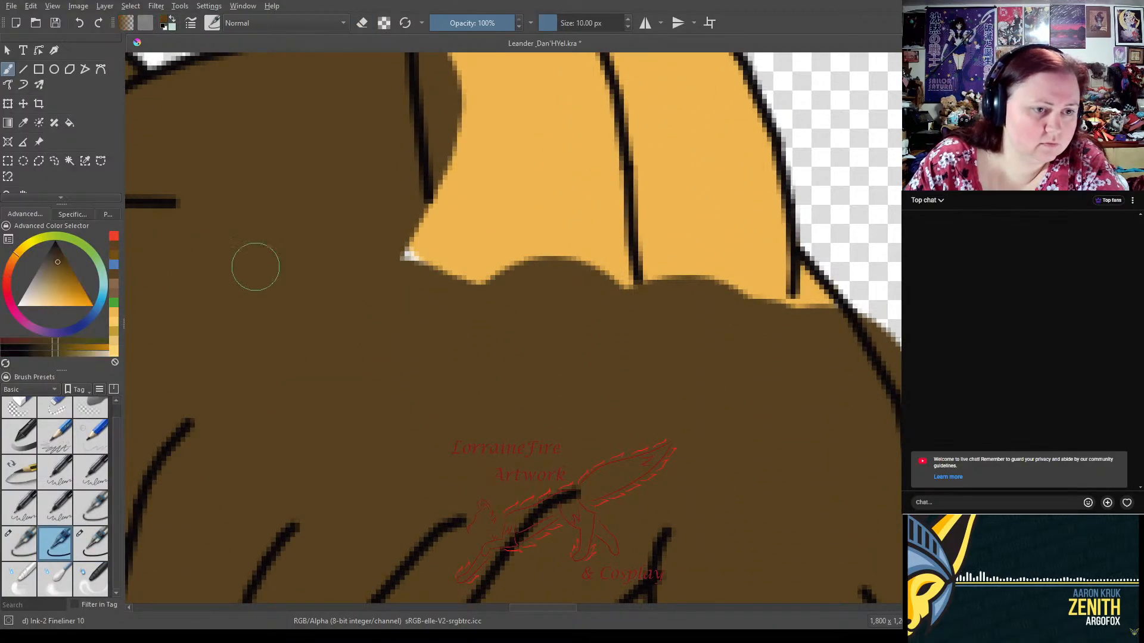
pyautogui.moveTo(409, 255); pyautogui.dragTo(479, 283)
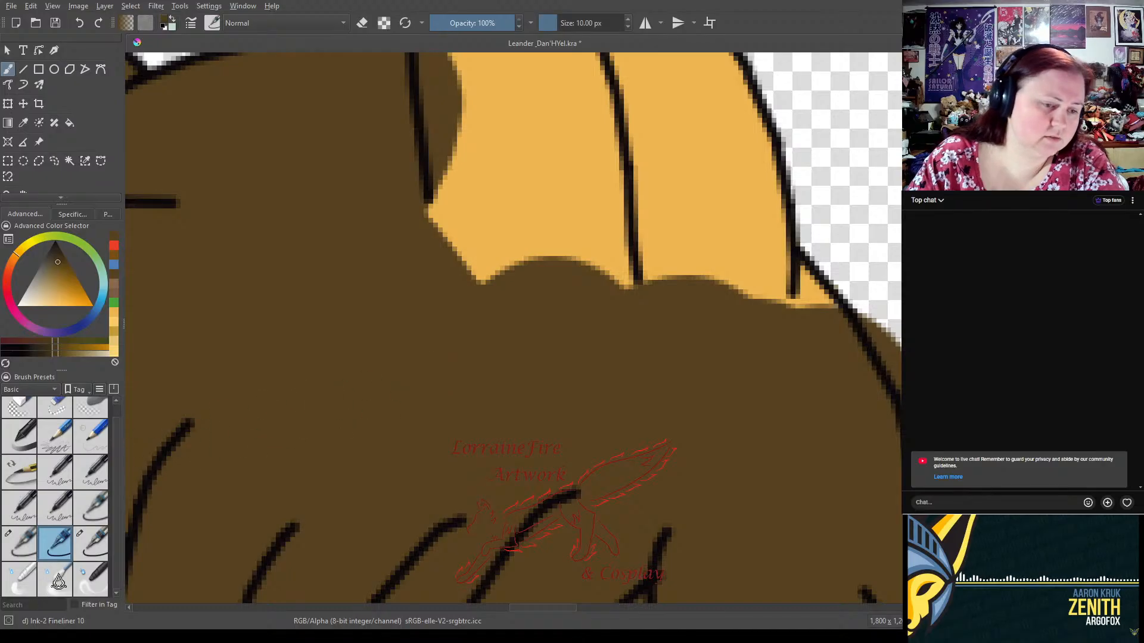
# - Erase the brown overspill along the outer edge of the hair just below the ear with the 25 px fineliner
pyautogui.click(91, 542)
pyautogui.moveTo(874, 440)
pyautogui.mouseDown()
pyautogui.moveTo(388, 342)
pyautogui.moveTo(386, 316)
pyautogui.mouseUp()
pyautogui.click(59, 543)
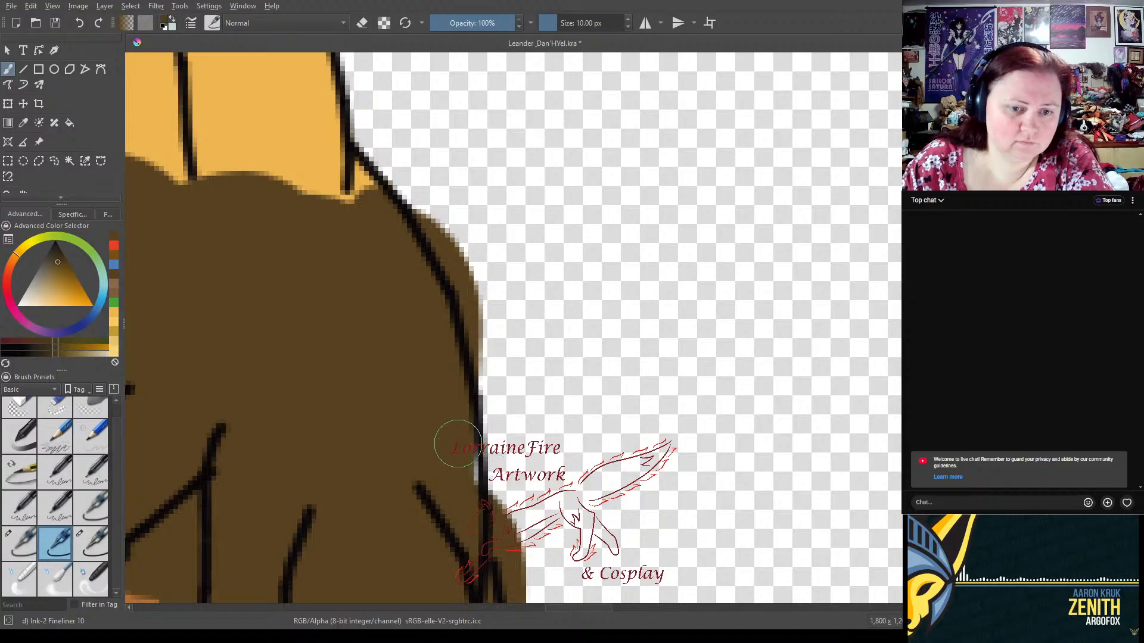
pyautogui.click(91, 542)
pyautogui.moveTo(470, 171)
pyautogui.mouseDown()
pyautogui.moveTo(478, 207)
pyautogui.moveTo(456, 188)
pyautogui.moveTo(525, 330)
pyautogui.mouseUp()
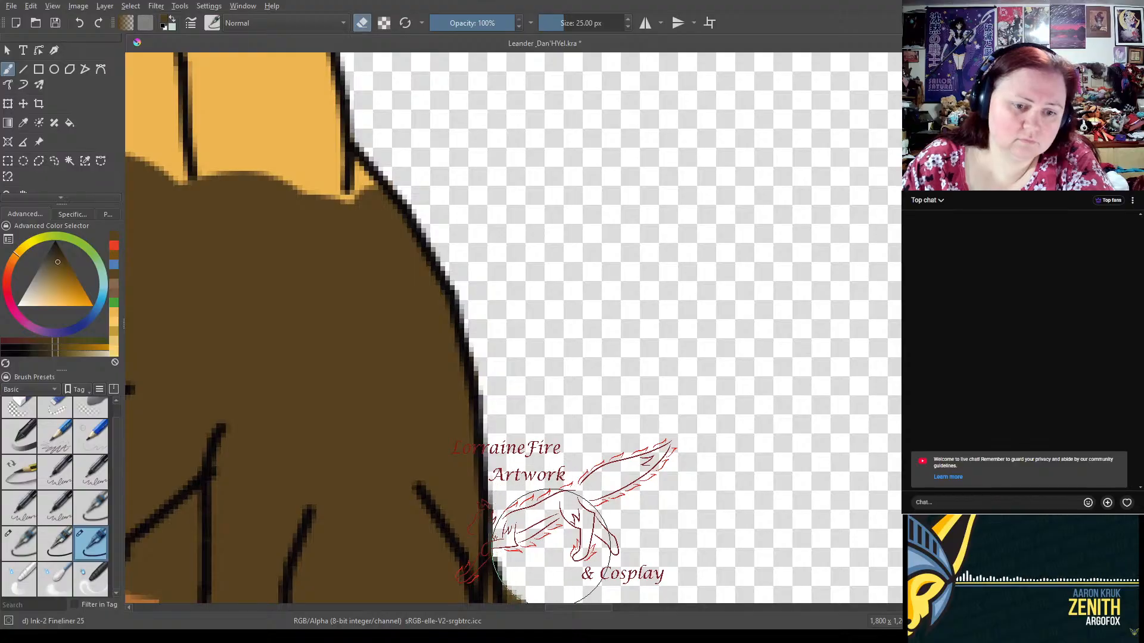
# - Erase the overspill along the lower outer hair edge, around the green band's top and along the brown shape beside it
pyautogui.moveTo(626, 409)
pyautogui.mouseDown()
pyautogui.moveTo(428, 156)
pyautogui.moveTo(547, 115)
pyautogui.mouseUp()
pyautogui.moveTo(477, 166)
pyautogui.mouseDown()
pyautogui.moveTo(479, 324)
pyautogui.moveTo(476, 250)
pyautogui.mouseUp()
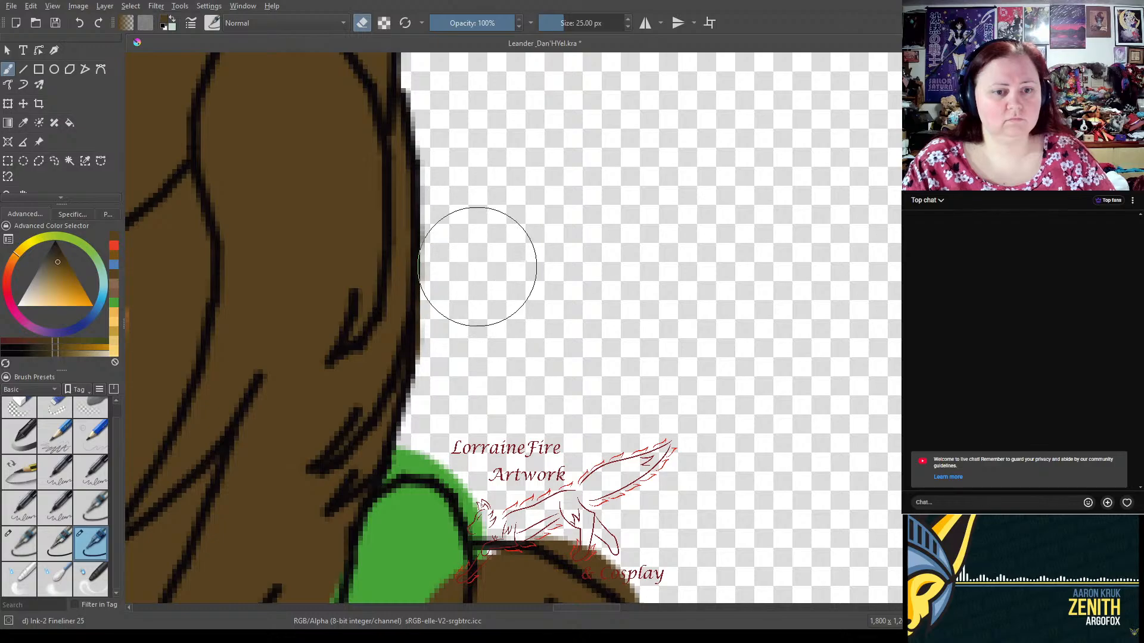
pyautogui.moveTo(552, 383)
pyautogui.mouseDown()
pyautogui.moveTo(544, 91)
pyautogui.moveTo(447, 138)
pyautogui.moveTo(482, 175)
pyautogui.moveTo(485, 199)
pyautogui.moveTo(526, 188)
pyautogui.moveTo(596, 205)
pyautogui.moveTo(566, 204)
pyautogui.moveTo(693, 318)
pyautogui.moveTo(759, 489)
pyautogui.mouseUp()
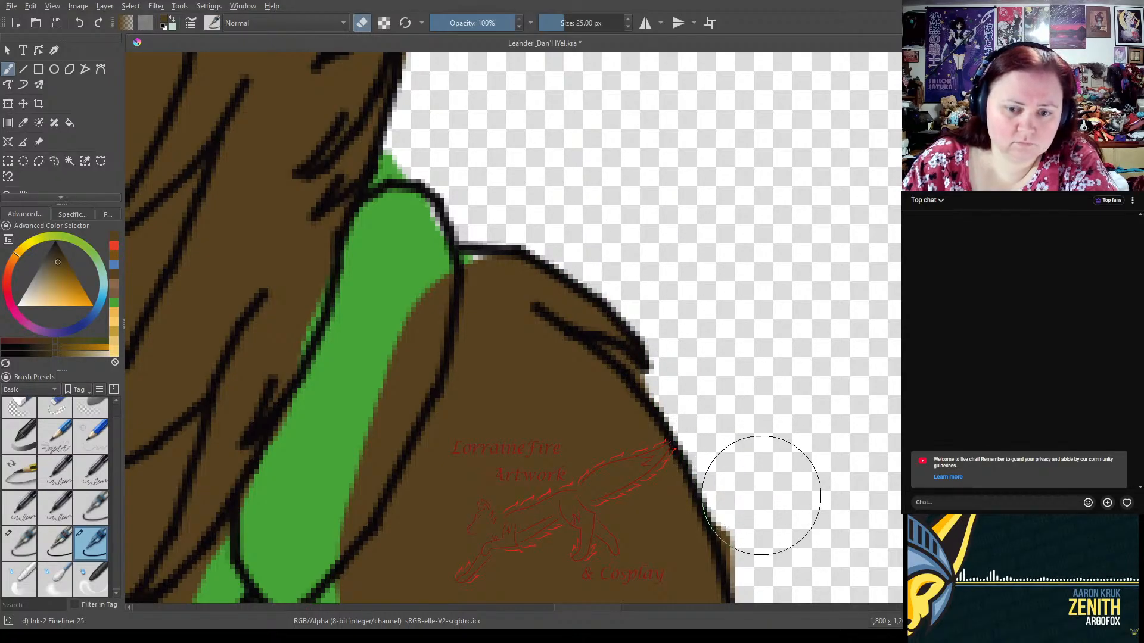
# - Erase the leftover green above the band and the brown beneath the pointed outer strand with the 5 px fineliner
pyautogui.click(24, 548)
pyautogui.moveTo(383, 179); pyautogui.dragTo(397, 164)
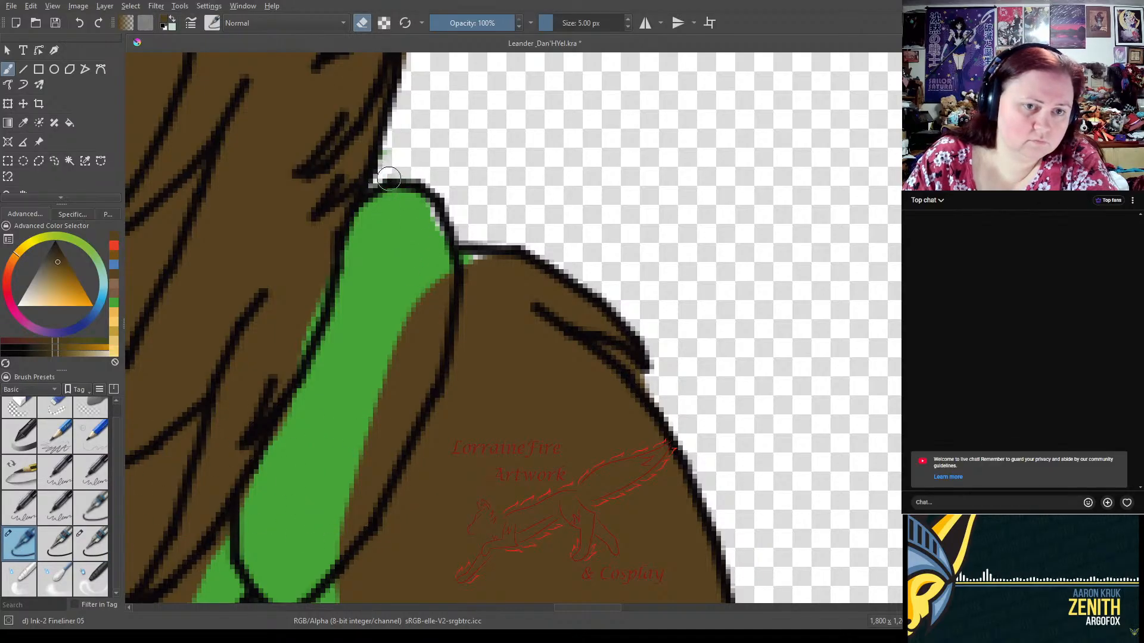
pyautogui.moveTo(604, 347); pyautogui.dragTo(658, 396)
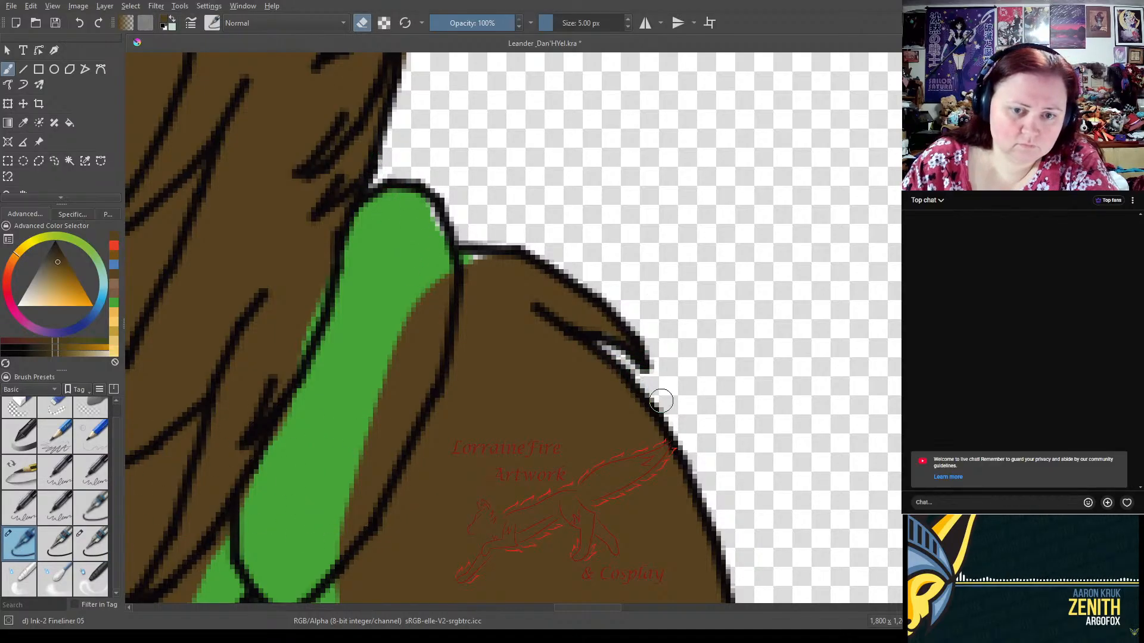
# - Touch up the brown beside the green band, and fill the band out to its line art with green using the 10 px fineliner
pyautogui.click(55, 545)
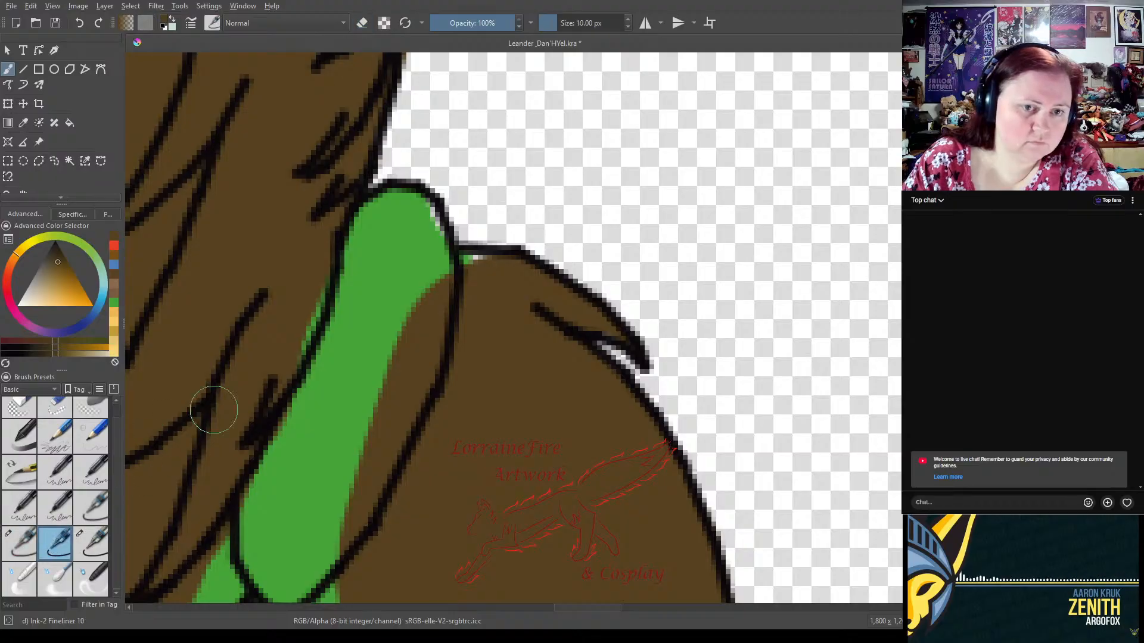
pyautogui.moveTo(404, 237); pyautogui.dragTo(423, 219)
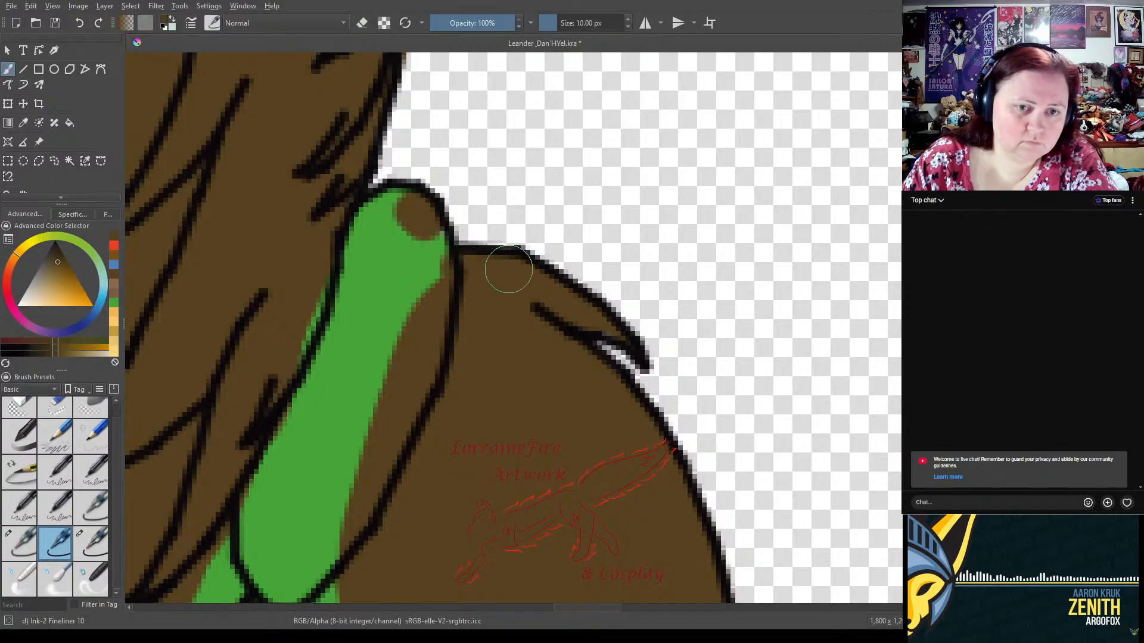
pyautogui.click(114, 307)
pyautogui.moveTo(411, 229)
pyautogui.mouseDown()
pyautogui.moveTo(417, 214)
pyautogui.moveTo(424, 382)
pyautogui.moveTo(362, 502)
pyautogui.mouseUp()
pyautogui.moveTo(384, 395); pyautogui.dragTo(409, 312)
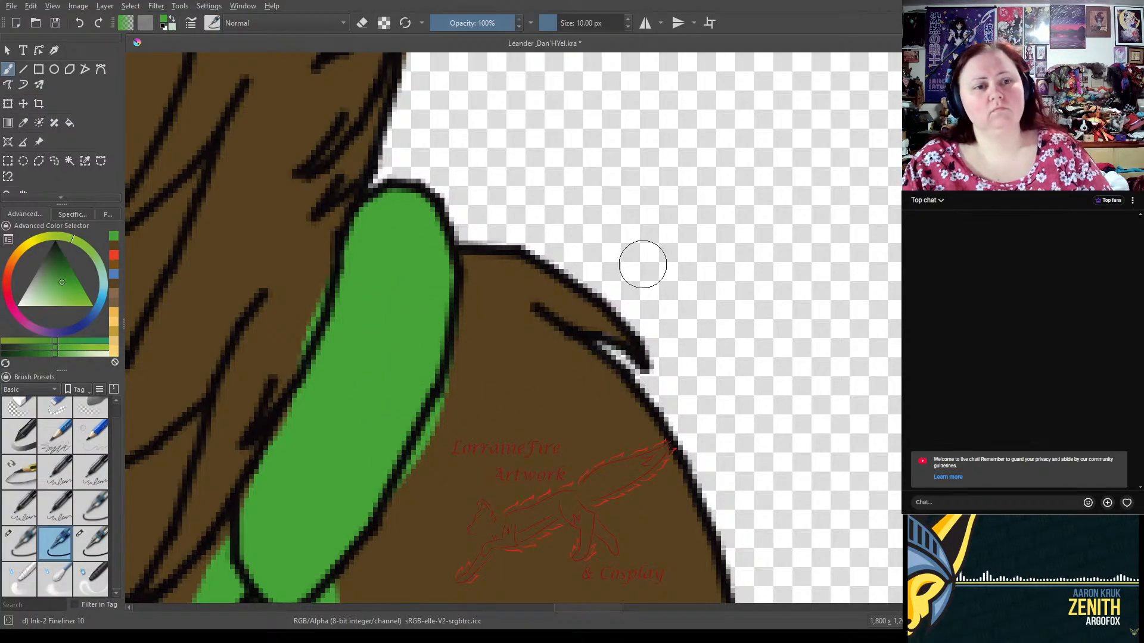
# - Erase the brown overspill along the upper outer edge of the strands below the green band with the 25 px fineliner
pyautogui.click(91, 544)
pyautogui.scroll(-10, 485, 191)
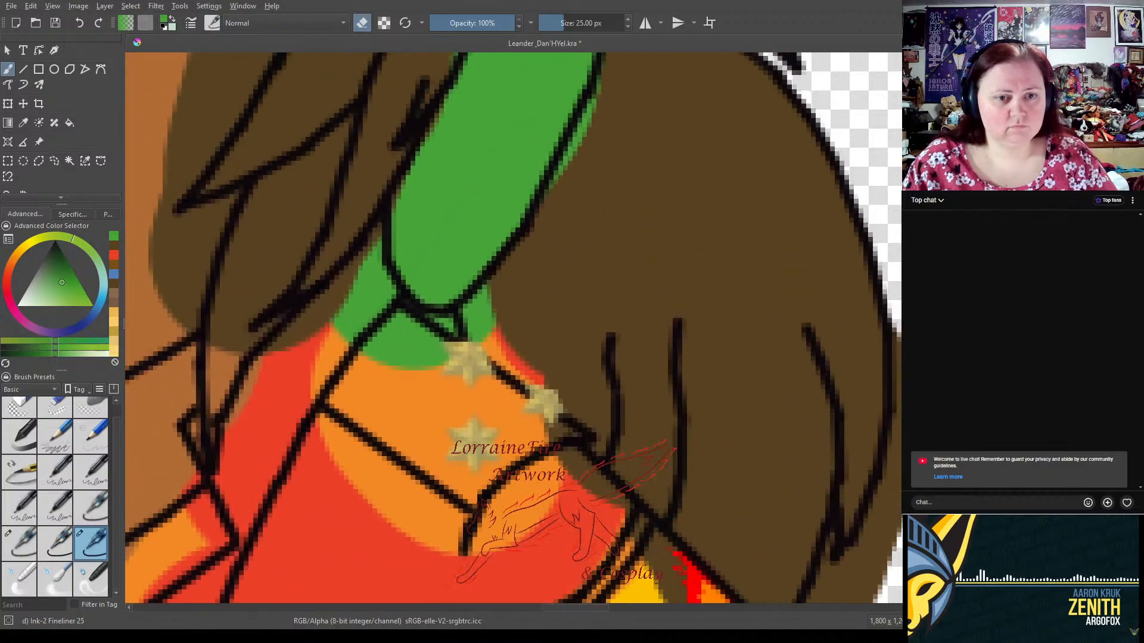
pyautogui.moveTo(904, 376)
pyautogui.mouseDown()
pyautogui.moveTo(840, 366)
pyautogui.moveTo(798, 332)
pyautogui.mouseUp()
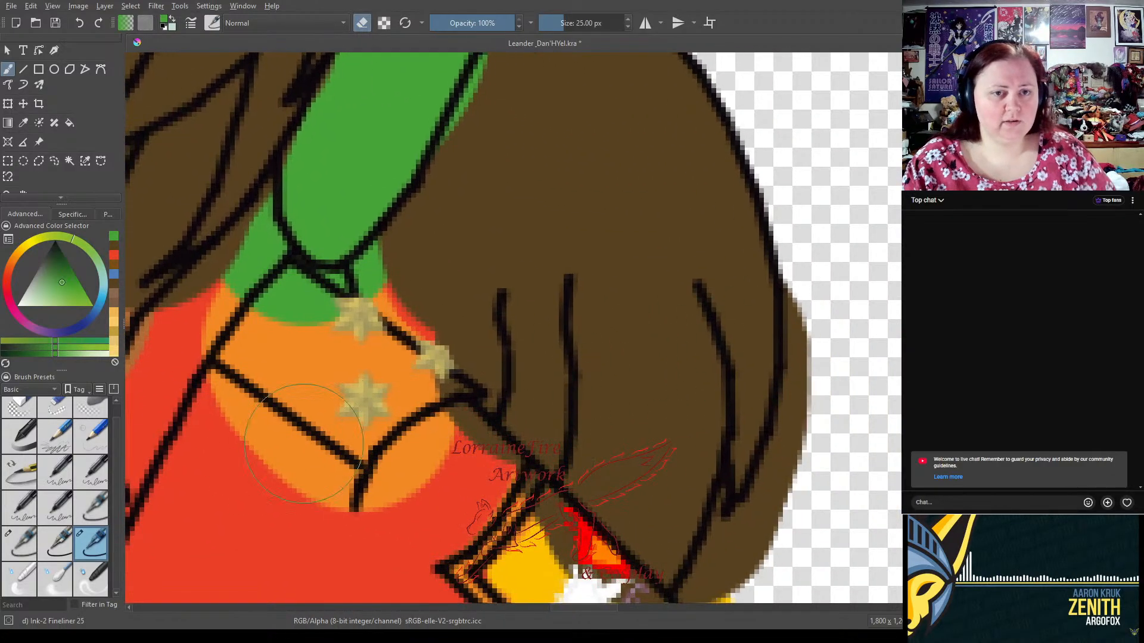
# - Erase the green inside the small triangle at the band's lower tip, and dab the jacket's red over the green beside it
pyautogui.click(18, 540)
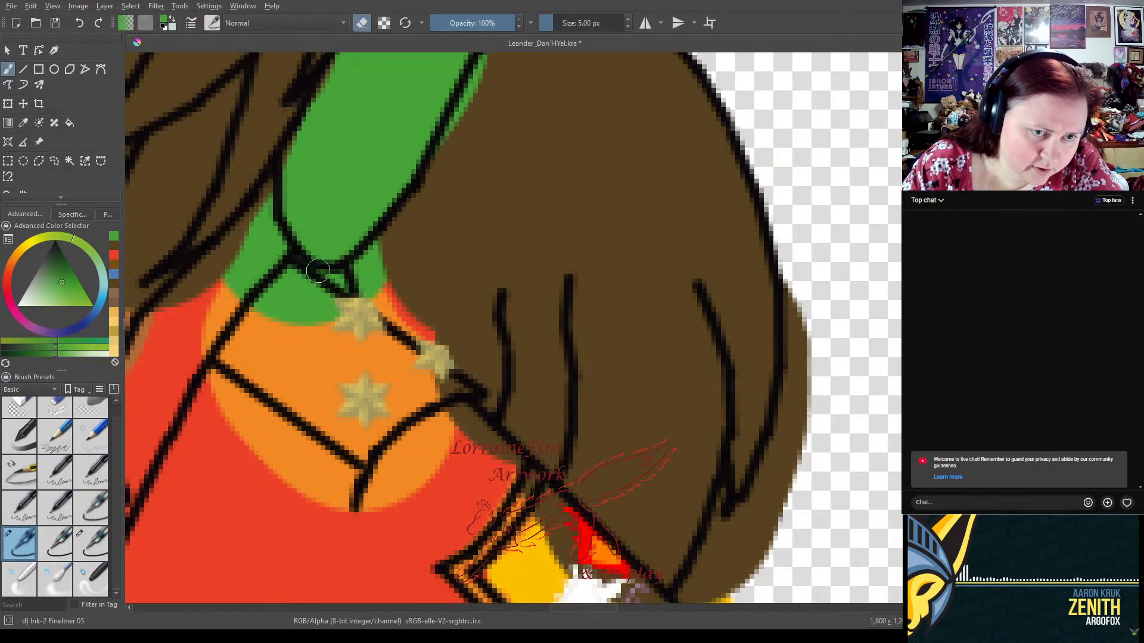
pyautogui.moveTo(328, 276); pyautogui.dragTo(337, 279)
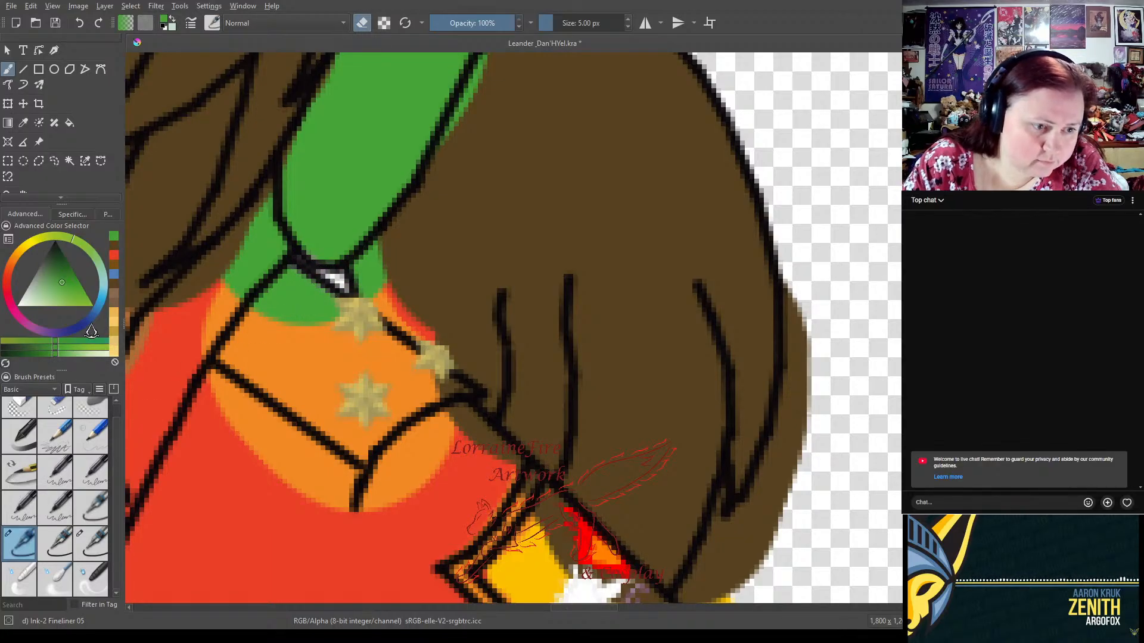
pyautogui.click(63, 555)
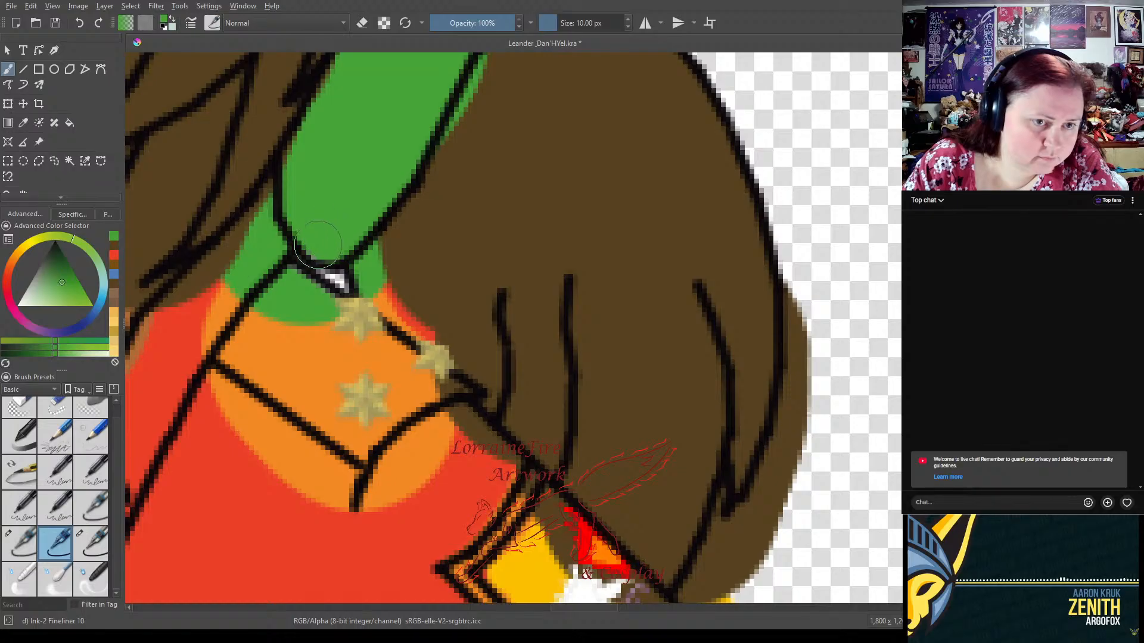
pyautogui.click(115, 257)
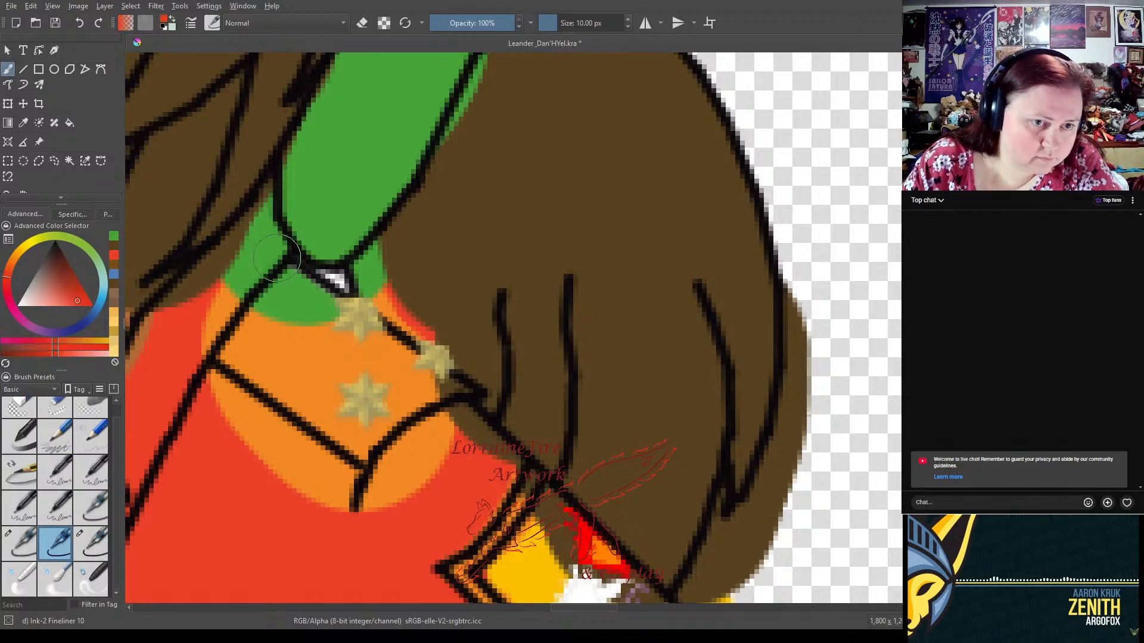
pyautogui.click(266, 249)
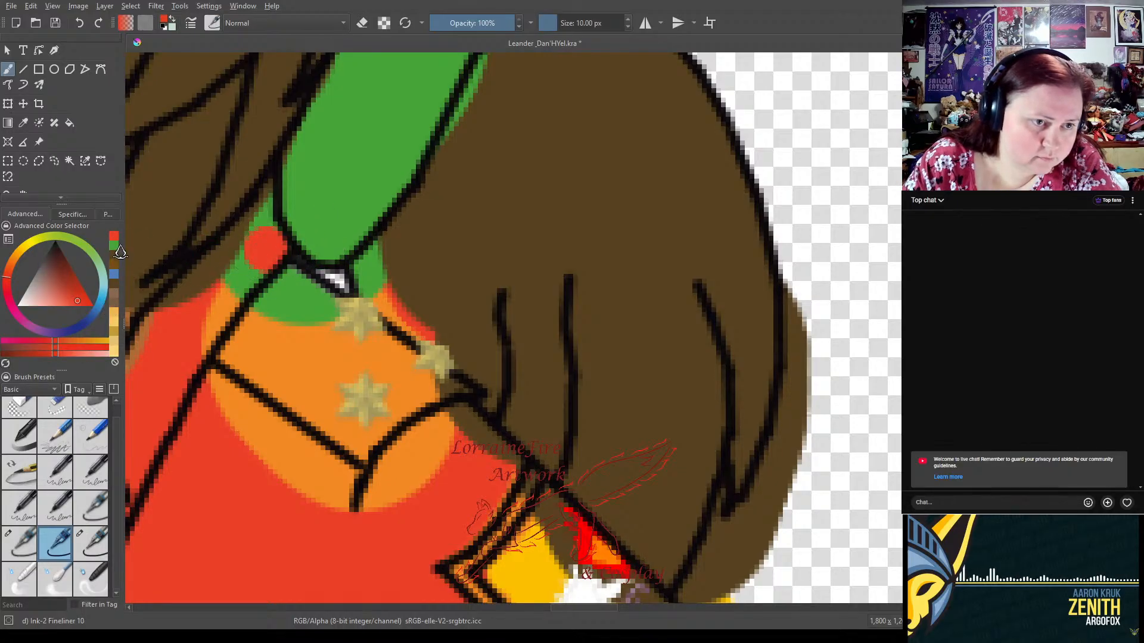
# - Sample the orange of the star-decorated panel and paint over the green overspill along its upper edge
pyautogui.click(23, 123)
pyautogui.click(336, 394)
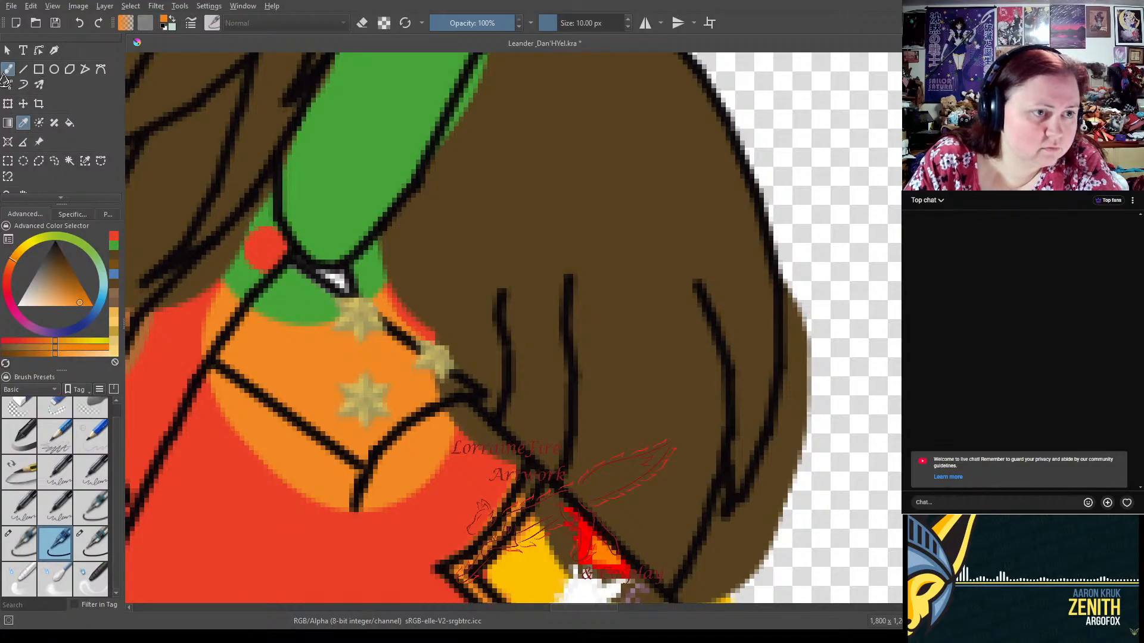
pyautogui.click(7, 69)
pyautogui.moveTo(291, 285); pyautogui.dragTo(322, 311)
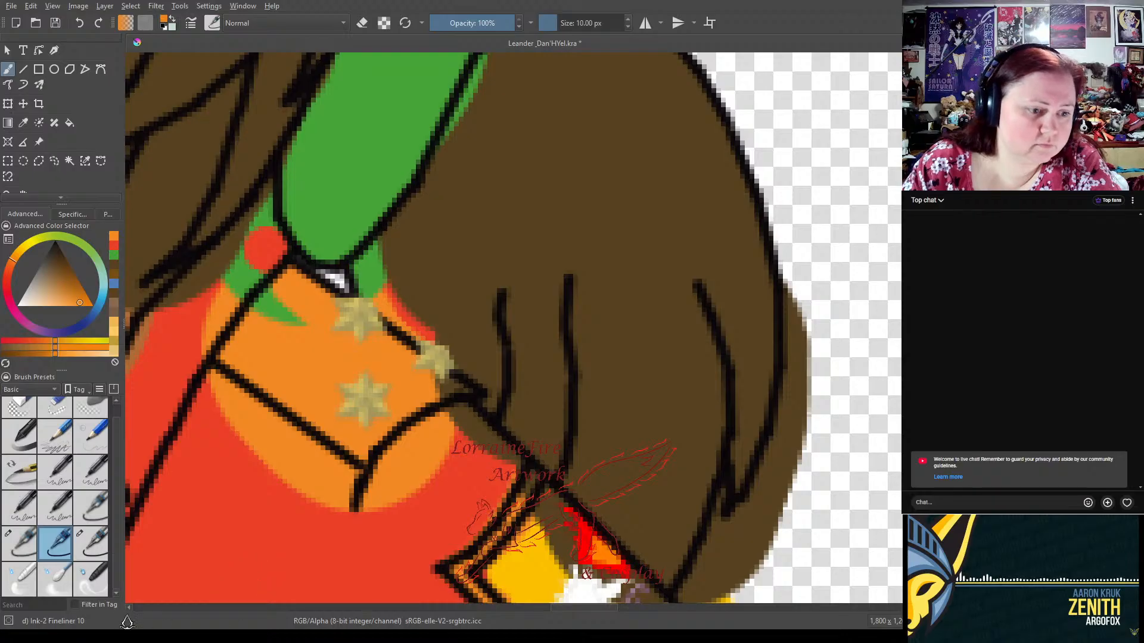
# - Erase the brown overspill bulging past the outer line of the lower strands with the 25 px fineliner
pyautogui.click(81, 547)
pyautogui.press('e')
pyautogui.moveTo(796, 541)
pyautogui.mouseDown()
pyautogui.moveTo(831, 456)
pyautogui.moveTo(814, 482)
pyautogui.moveTo(836, 397)
pyautogui.moveTo(833, 292)
pyautogui.moveTo(846, 366)
pyautogui.mouseUp()
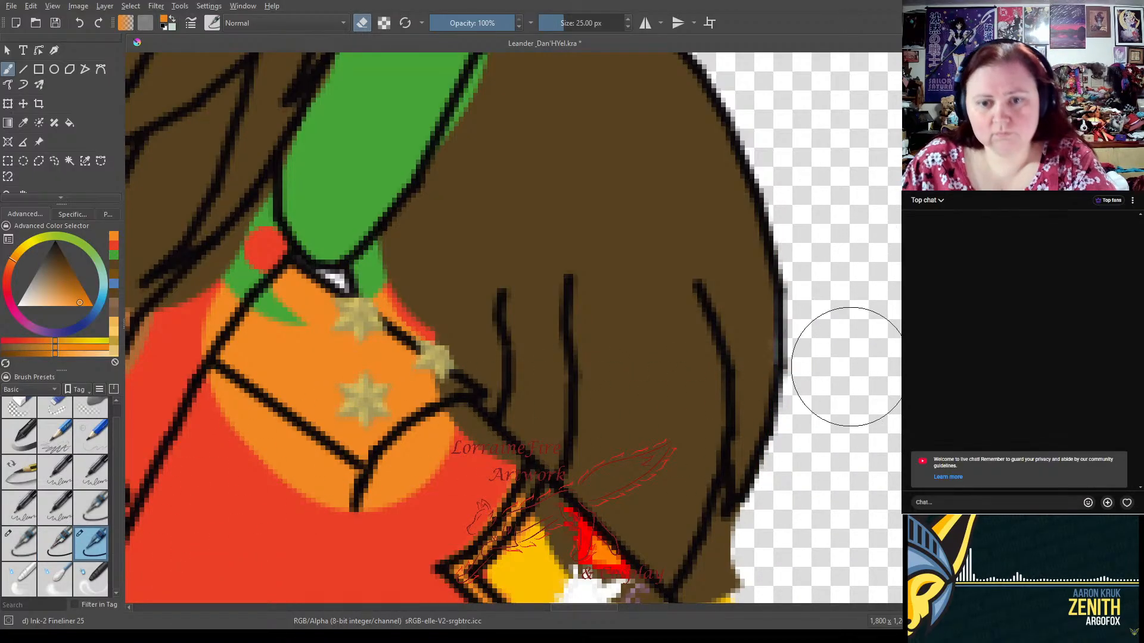
# - Repaint the brown just inside the outer line of the lower strands with the 10 px fineliner
pyautogui.click(49, 544)
pyautogui.click(58, 263)
pyautogui.moveTo(758, 358); pyautogui.dragTo(747, 387)
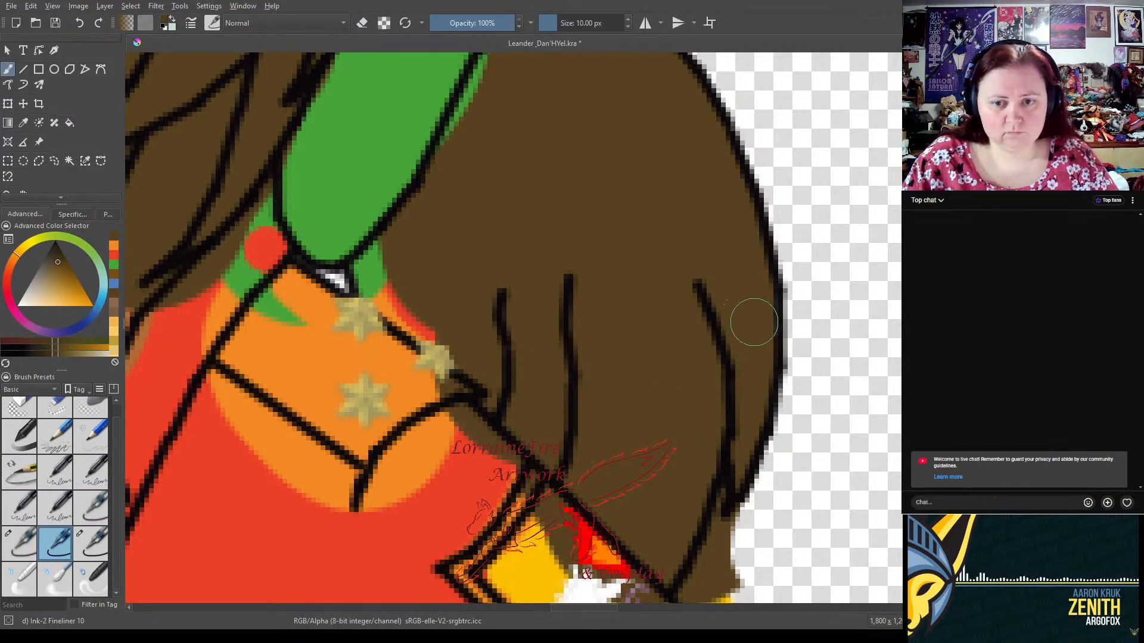
# - Erase the brown, yellow and red overspill below the strand tips and along the jacket's outer edge with the 25 px fineliner
pyautogui.moveTo(813, 431); pyautogui.dragTo(548, 185)
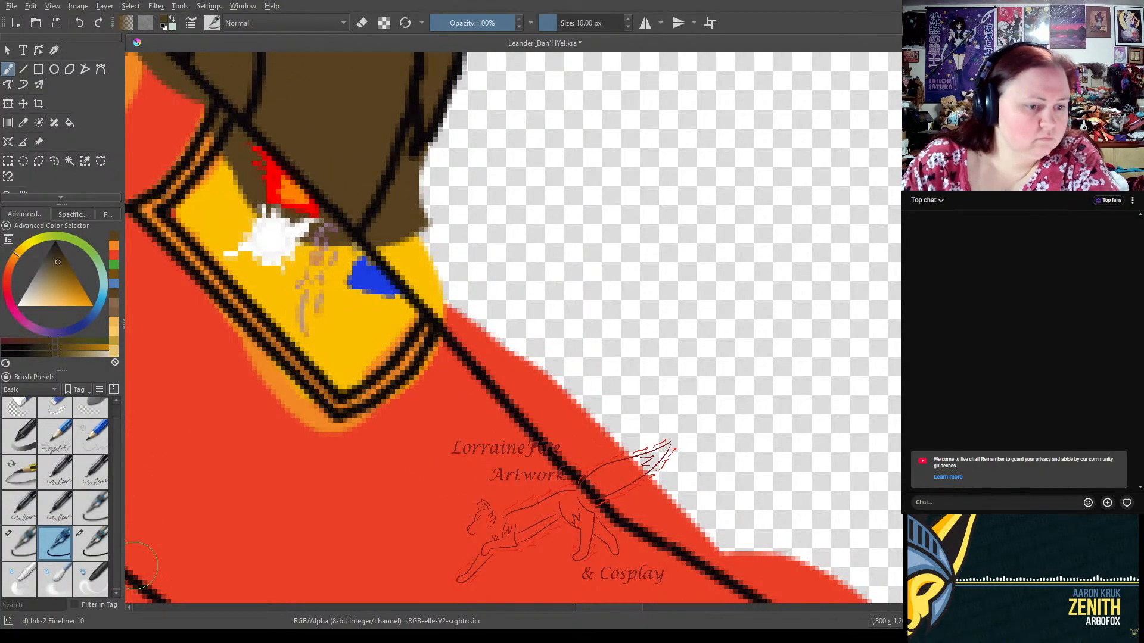
pyautogui.click(91, 543)
pyautogui.press('e')
pyautogui.moveTo(462, 194)
pyautogui.mouseDown()
pyautogui.moveTo(434, 217)
pyautogui.moveTo(584, 403)
pyautogui.moveTo(679, 482)
pyautogui.moveTo(817, 548)
pyautogui.moveTo(754, 512)
pyautogui.mouseUp()
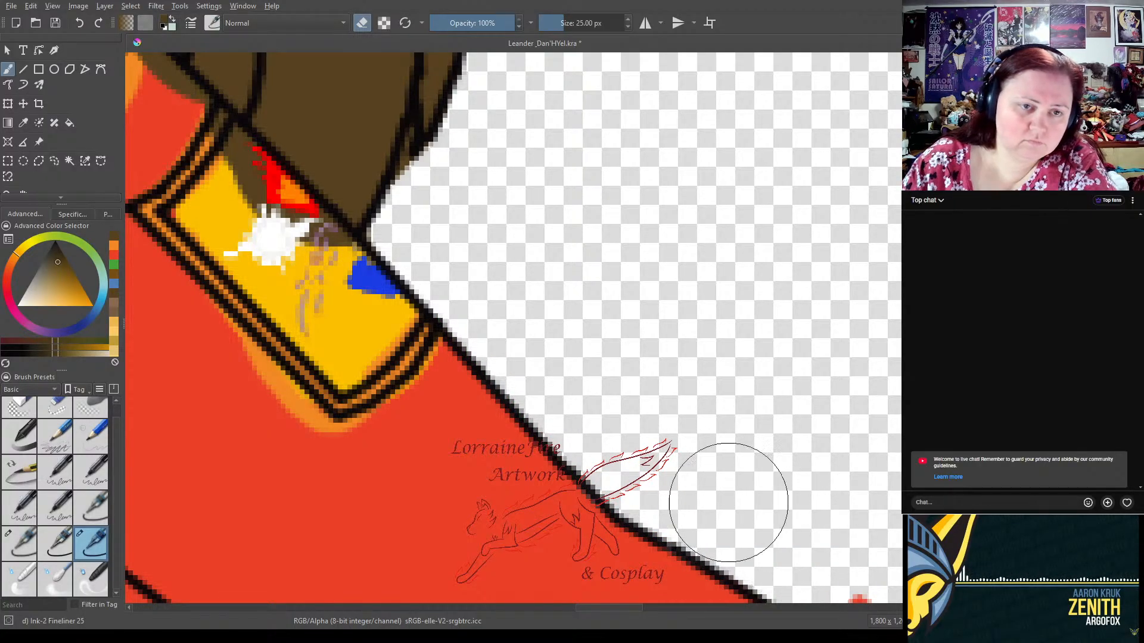
# - Erase the brown remnants outside the lowest strand tips with the 5 px fineliner, and touch up the brown inside with the 10 px one
pyautogui.click(34, 543)
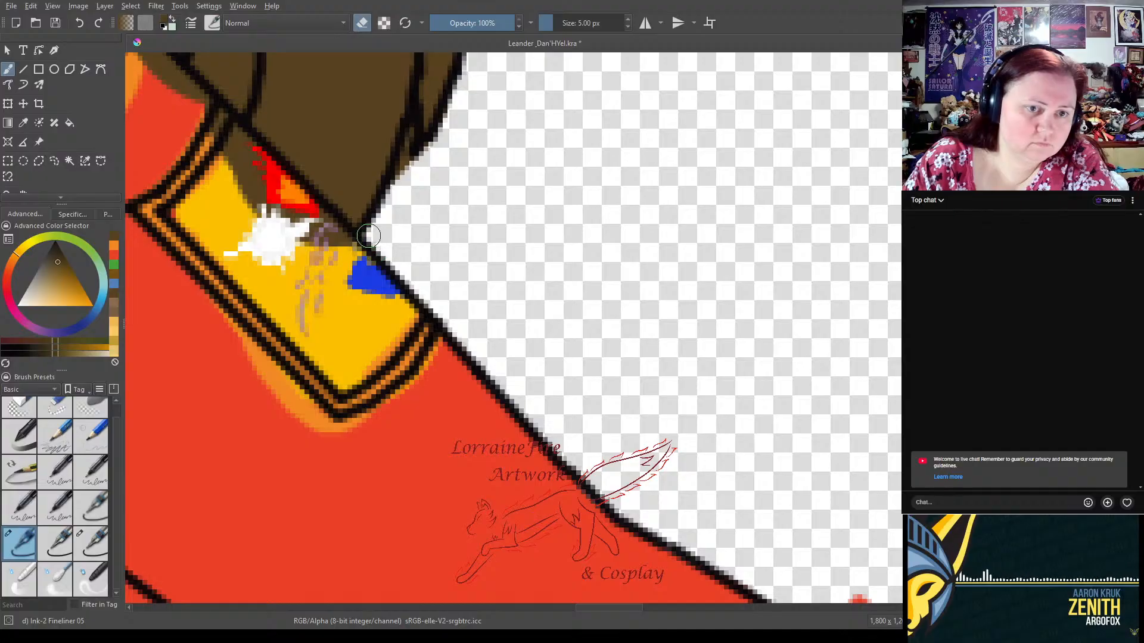
pyautogui.moveTo(368, 236); pyautogui.dragTo(403, 162)
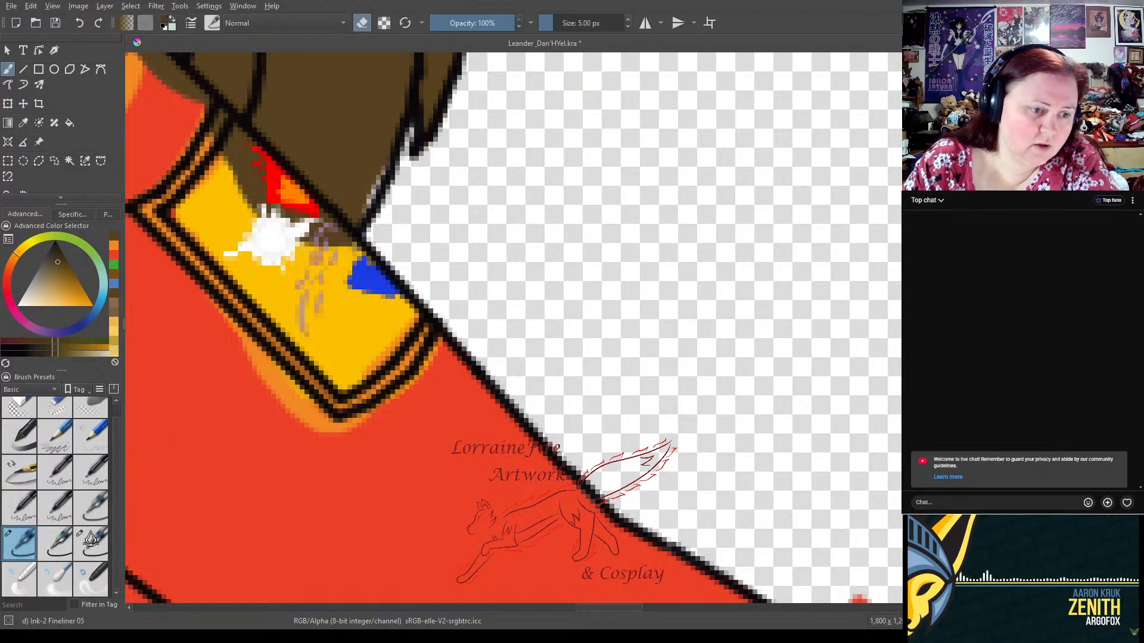
pyautogui.click(57, 545)
pyautogui.moveTo(358, 192); pyautogui.dragTo(373, 138)
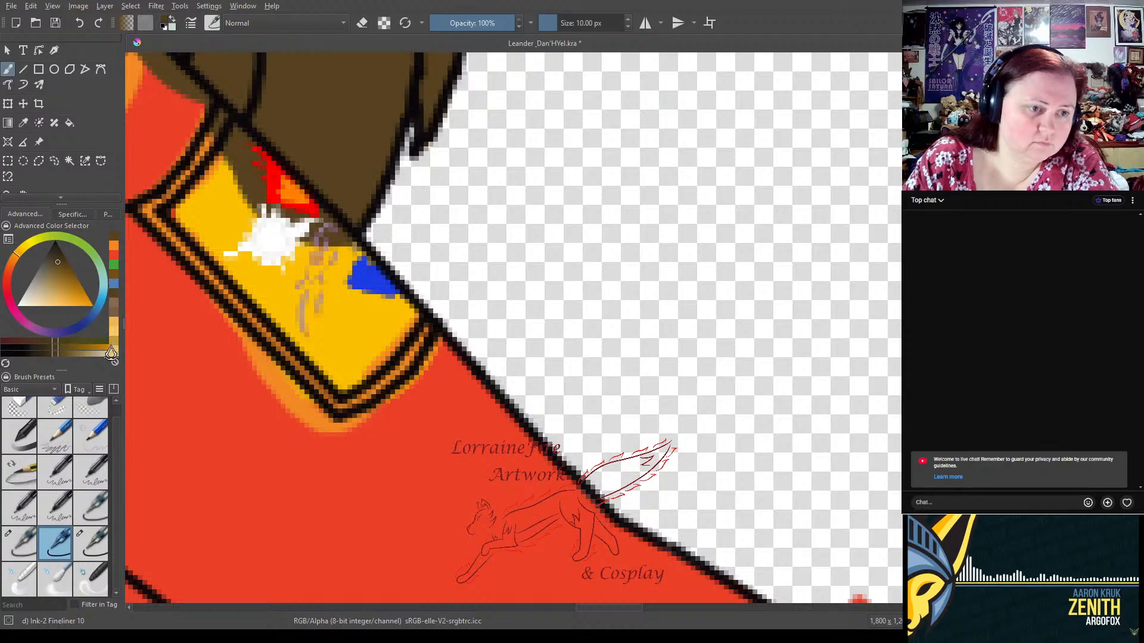
# - Sample the jacket patch's yellow and paint over the brown overspill along its upper edge, around the coloured emblem details
pyautogui.click(22, 124)
pyautogui.click(268, 247)
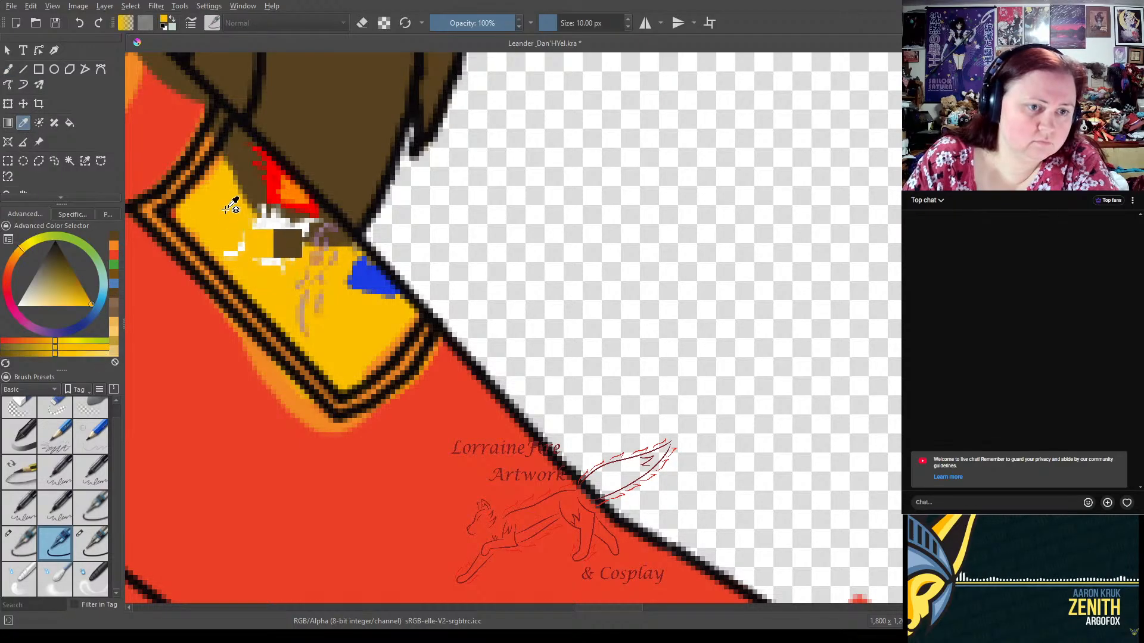
pyautogui.click(8, 69)
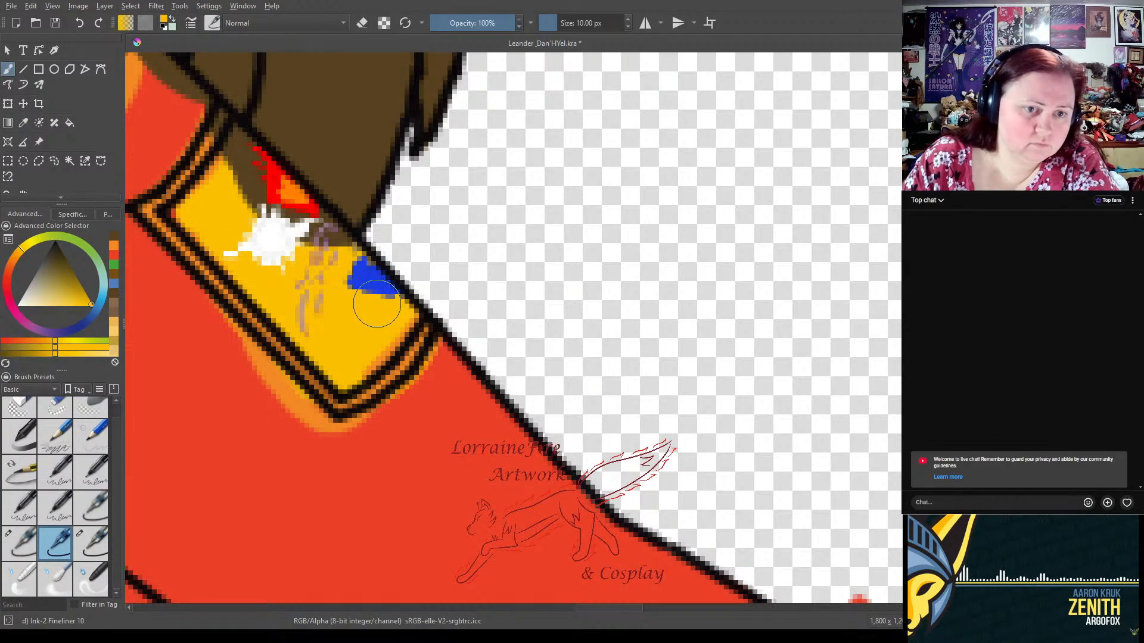
pyautogui.moveTo(355, 266)
pyautogui.mouseDown()
pyautogui.moveTo(250, 160)
pyautogui.moveTo(232, 156)
pyautogui.moveTo(197, 204)
pyautogui.moveTo(224, 234)
pyautogui.moveTo(262, 194)
pyautogui.moveTo(248, 188)
pyautogui.mouseUp()
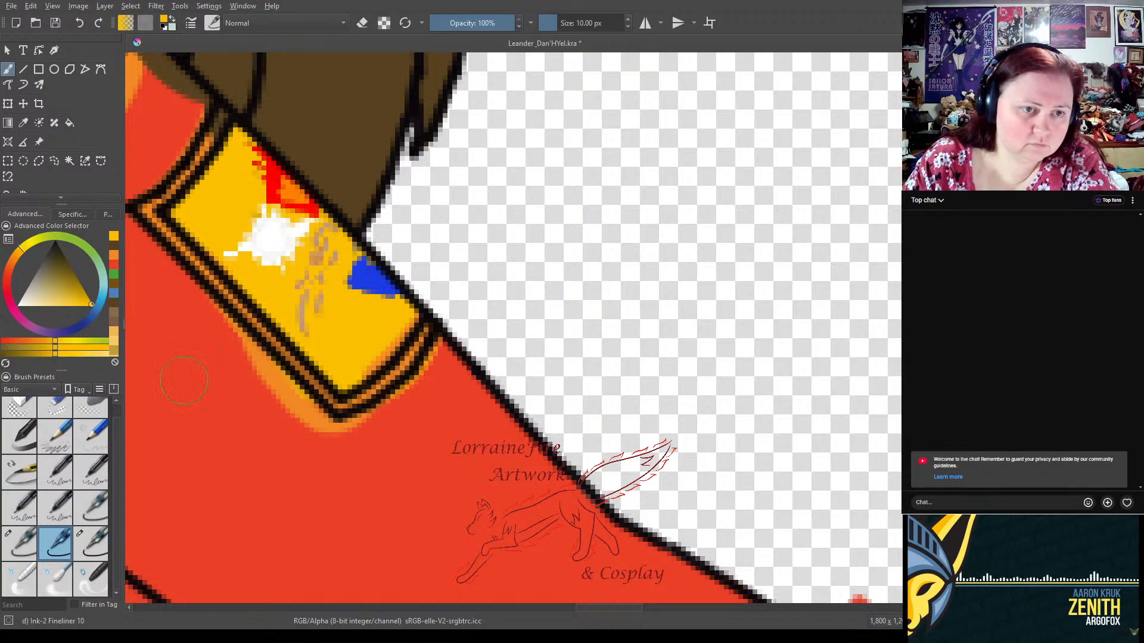
# - Erase the overspill above the red sleeve with the 25 px fineliner, and clear the notch between sleeve and brown hand with the 5 px one
pyautogui.click(89, 546)
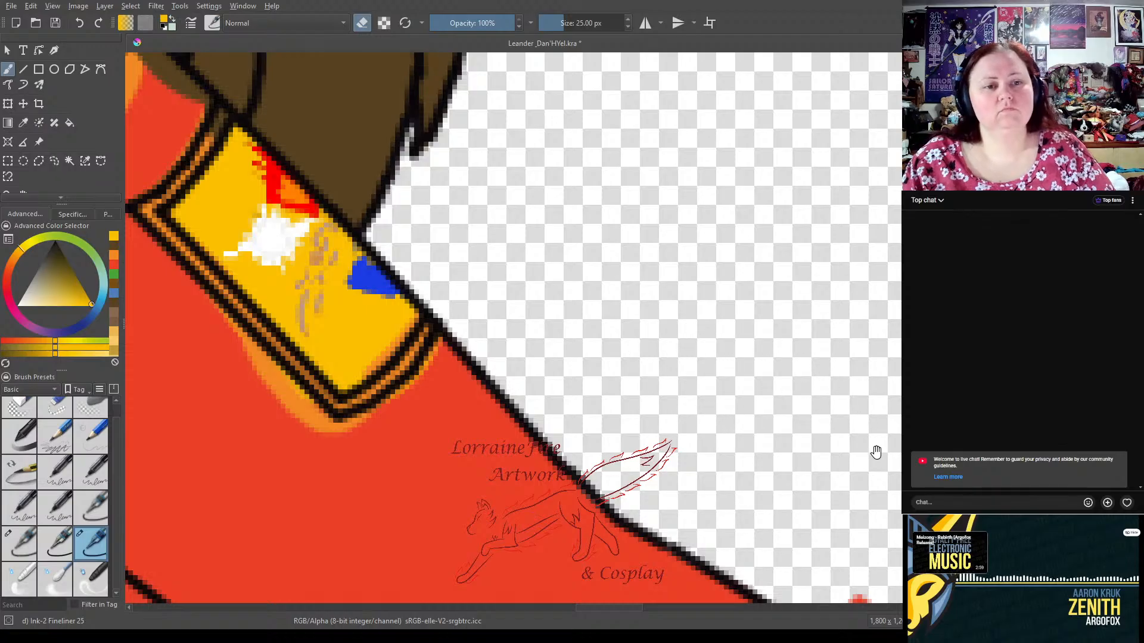
pyautogui.moveTo(876, 450); pyautogui.dragTo(424, 128)
pyautogui.moveTo(395, 234)
pyautogui.mouseDown()
pyautogui.moveTo(463, 265)
pyautogui.moveTo(447, 273)
pyautogui.moveTo(512, 317)
pyautogui.moveTo(578, 243)
pyautogui.moveTo(552, 279)
pyautogui.moveTo(602, 235)
pyautogui.moveTo(648, 220)
pyautogui.moveTo(812, 237)
pyautogui.moveTo(789, 238)
pyautogui.moveTo(907, 292)
pyautogui.moveTo(950, 280)
pyautogui.moveTo(904, 288)
pyautogui.moveTo(869, 272)
pyautogui.mouseUp()
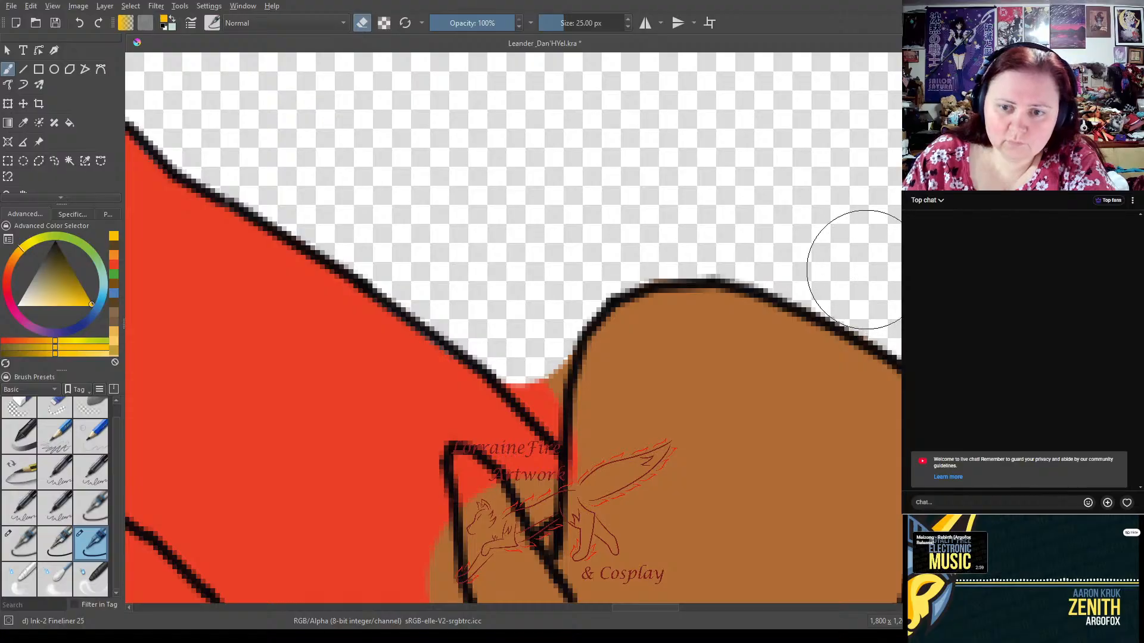
pyautogui.click(22, 547)
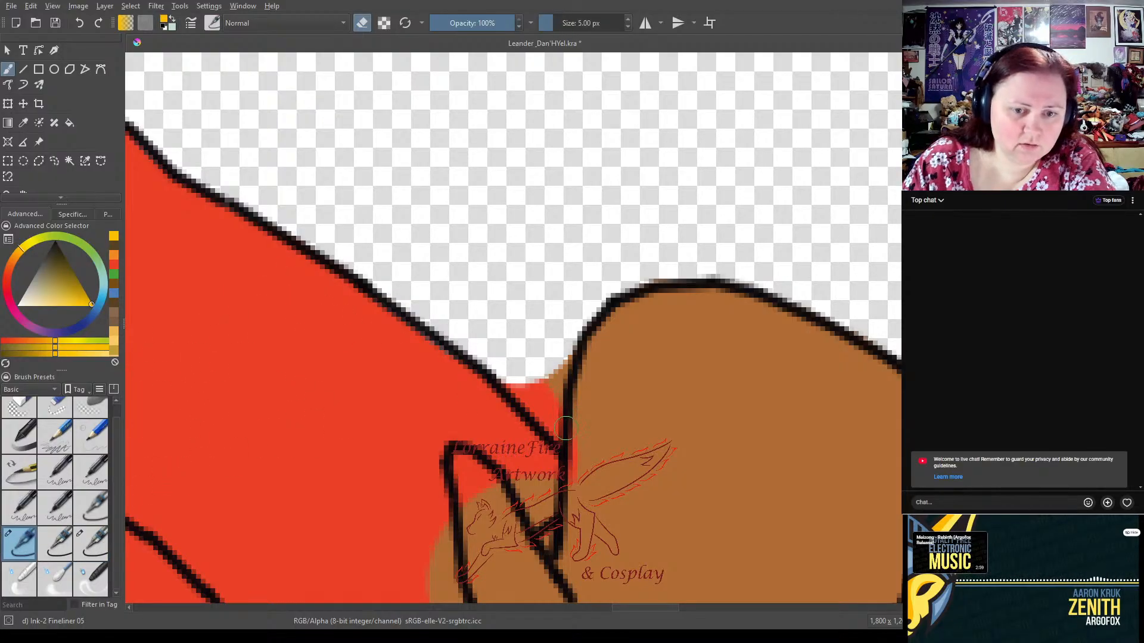
pyautogui.moveTo(553, 429); pyautogui.dragTo(558, 376)
pyautogui.moveTo(557, 417); pyautogui.dragTo(511, 379)
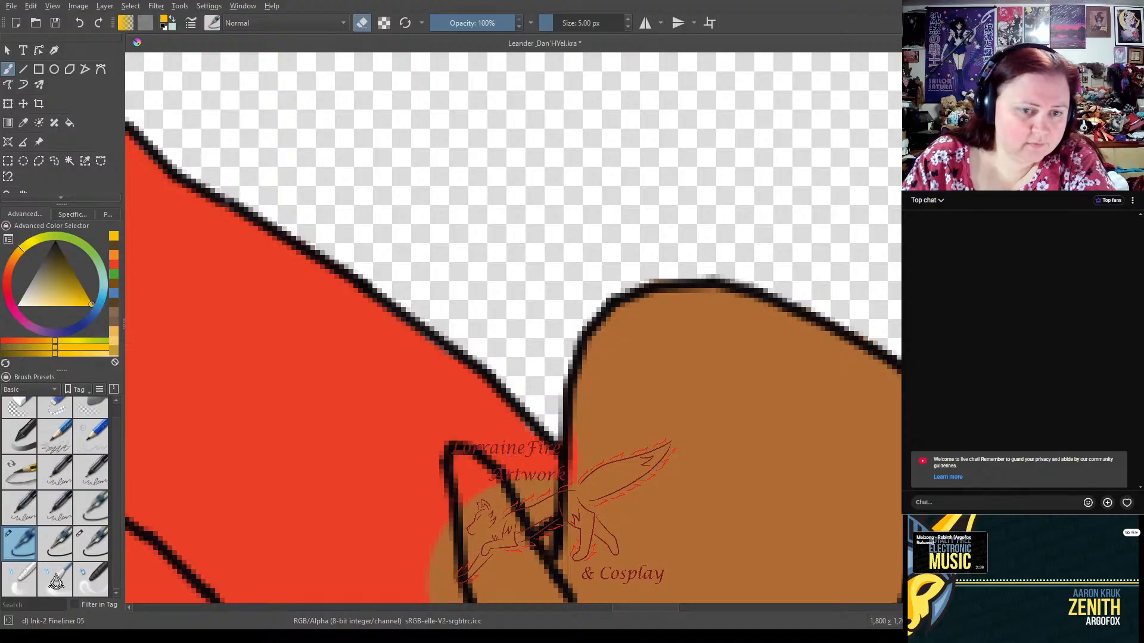
# - Paint the sleeve's red over the brown in the small gap between the thumb and the hand with the 10 px fineliner
pyautogui.click(54, 548)
pyautogui.click(114, 266)
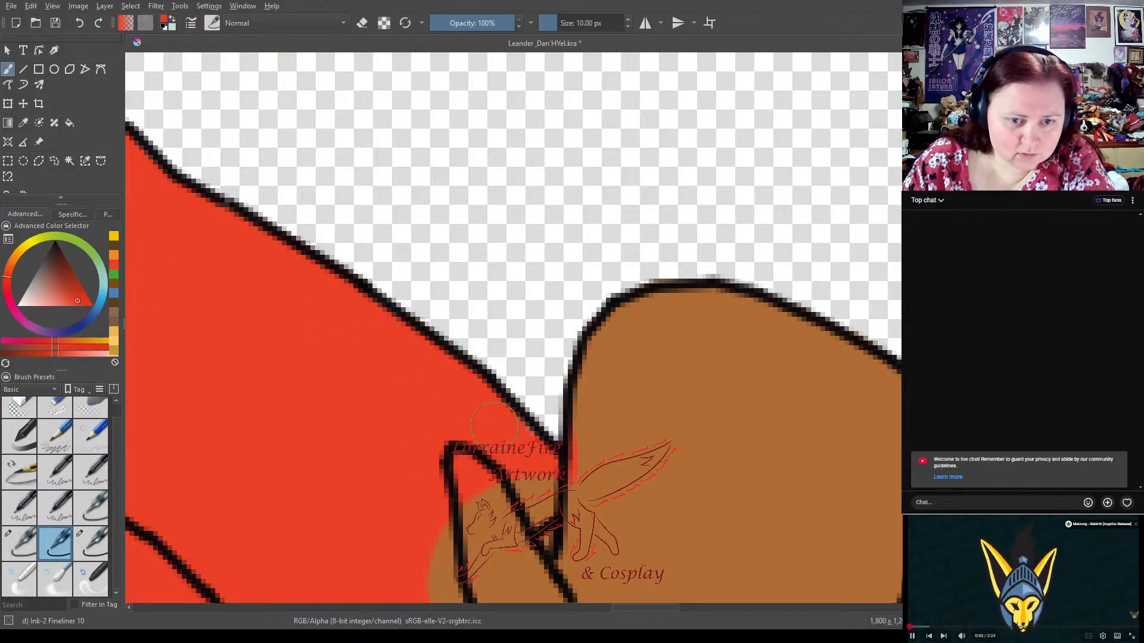
pyautogui.moveTo(517, 503)
pyautogui.mouseDown()
pyautogui.moveTo(545, 509)
pyautogui.moveTo(557, 491)
pyautogui.mouseUp()
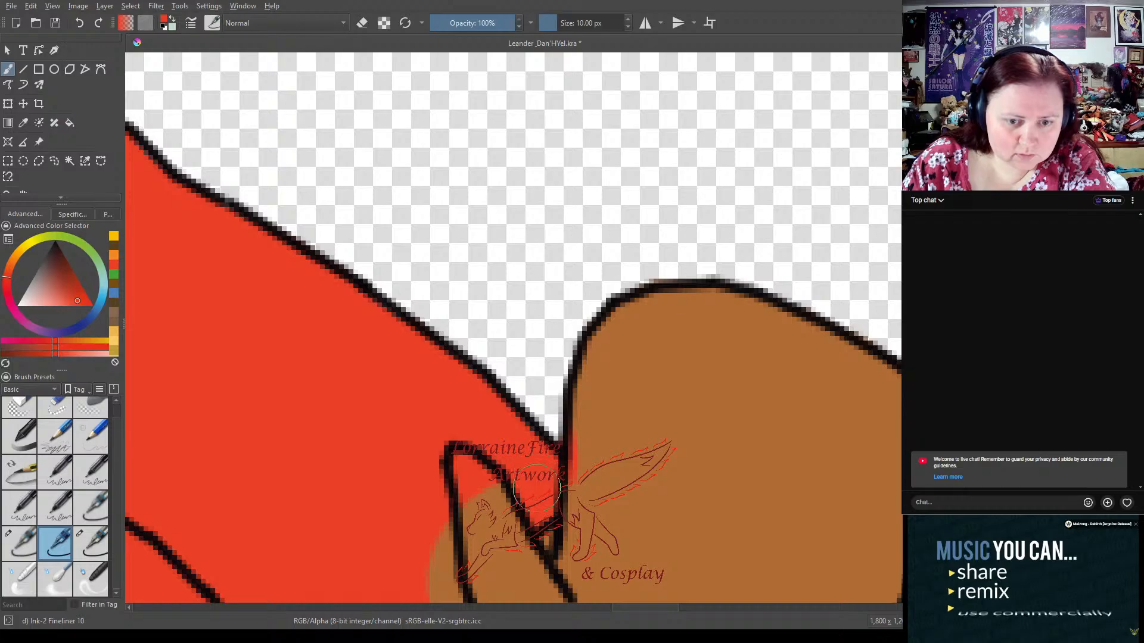
# - Erase the brown overspill around the outside and underside of the hand with the 25 px fineliner
pyautogui.moveTo(757, 442)
pyautogui.mouseDown()
pyautogui.moveTo(419, 240)
pyautogui.moveTo(447, 255)
pyautogui.moveTo(544, 265)
pyautogui.moveTo(385, 351)
pyautogui.mouseUp()
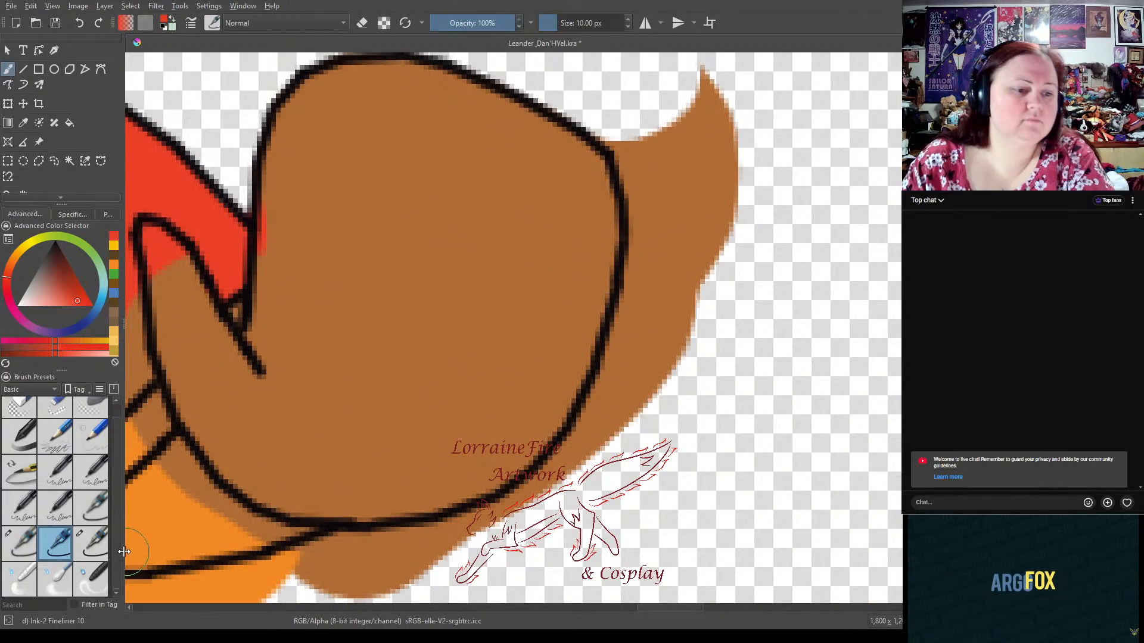
pyautogui.click(91, 544)
pyautogui.press('e')
pyautogui.moveTo(507, 560)
pyautogui.mouseDown()
pyautogui.moveTo(250, 590)
pyautogui.moveTo(320, 548)
pyautogui.mouseUp()
pyautogui.moveTo(556, 534)
pyautogui.mouseDown()
pyautogui.moveTo(622, 450)
pyautogui.moveTo(655, 390)
pyautogui.moveTo(674, 306)
pyautogui.moveTo(671, 355)
pyautogui.moveTo(677, 305)
pyautogui.moveTo(662, 379)
pyautogui.moveTo(692, 207)
pyautogui.moveTo(679, 208)
pyautogui.moveTo(686, 244)
pyautogui.moveTo(674, 157)
pyautogui.moveTo(647, 107)
pyautogui.moveTo(739, 97)
pyautogui.moveTo(677, 114)
pyautogui.mouseUp()
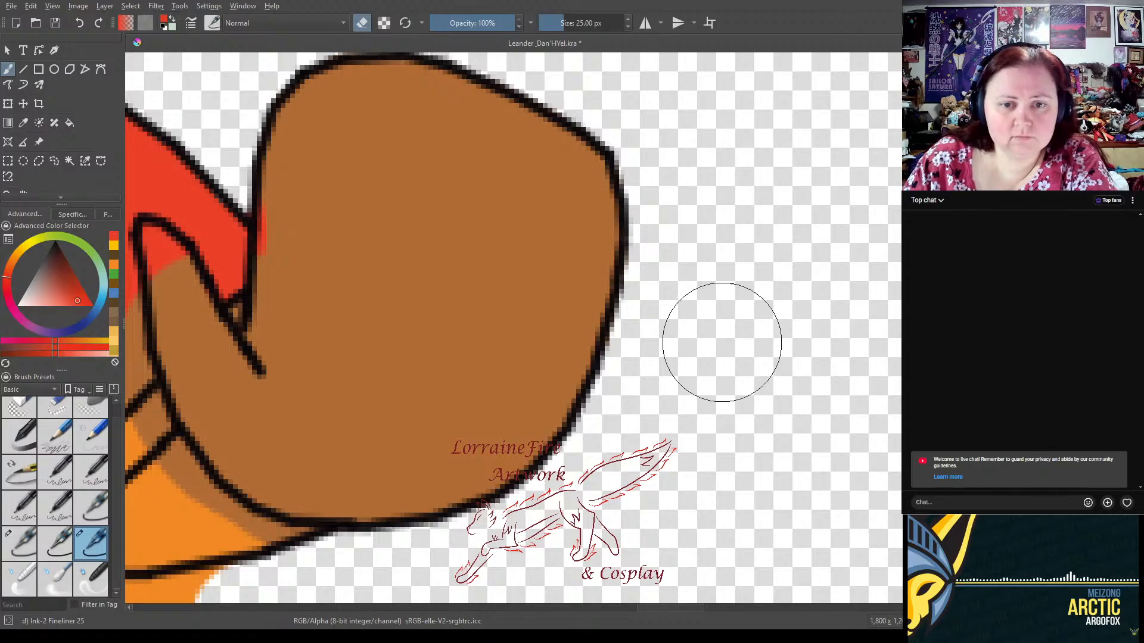
# - Erase the overspill below the orange cuff and along the underside of the red sleeve with the 25 px fineliner
pyautogui.moveTo(506, 401)
pyautogui.mouseDown()
pyautogui.moveTo(856, 173)
pyautogui.moveTo(797, 173)
pyautogui.mouseUp()
pyautogui.moveTo(467, 404)
pyautogui.mouseDown()
pyautogui.moveTo(512, 374)
pyautogui.moveTo(702, 377)
pyautogui.mouseUp()
pyautogui.moveTo(346, 83)
pyautogui.mouseDown()
pyautogui.moveTo(294, 115)
pyautogui.moveTo(340, 153)
pyautogui.moveTo(340, 140)
pyautogui.moveTo(396, 204)
pyautogui.moveTo(450, 304)
pyautogui.mouseUp()
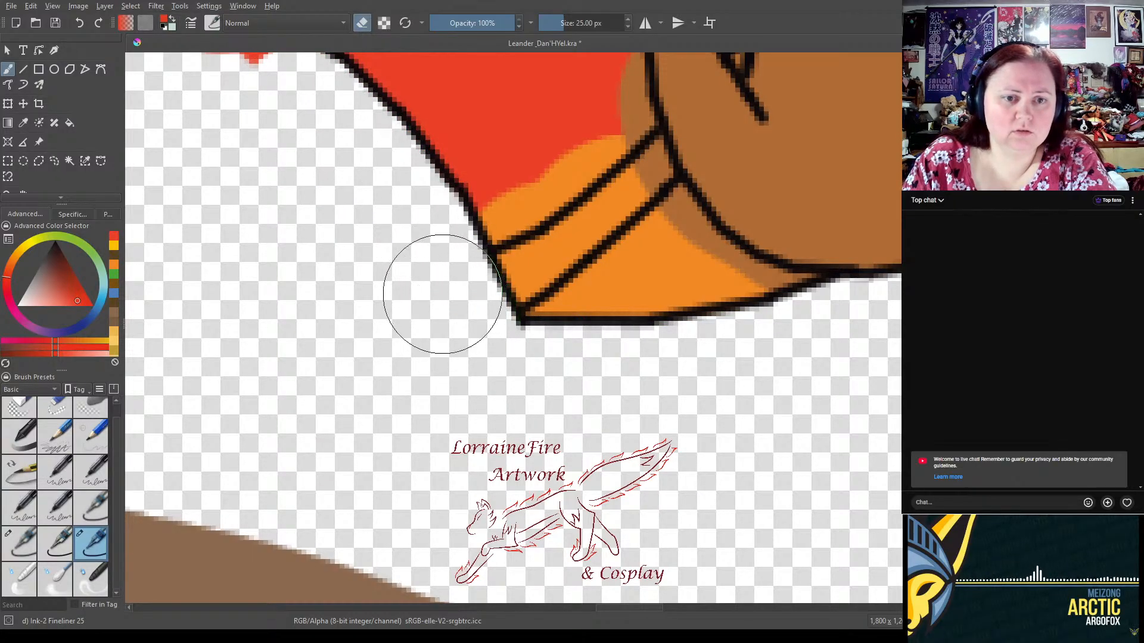
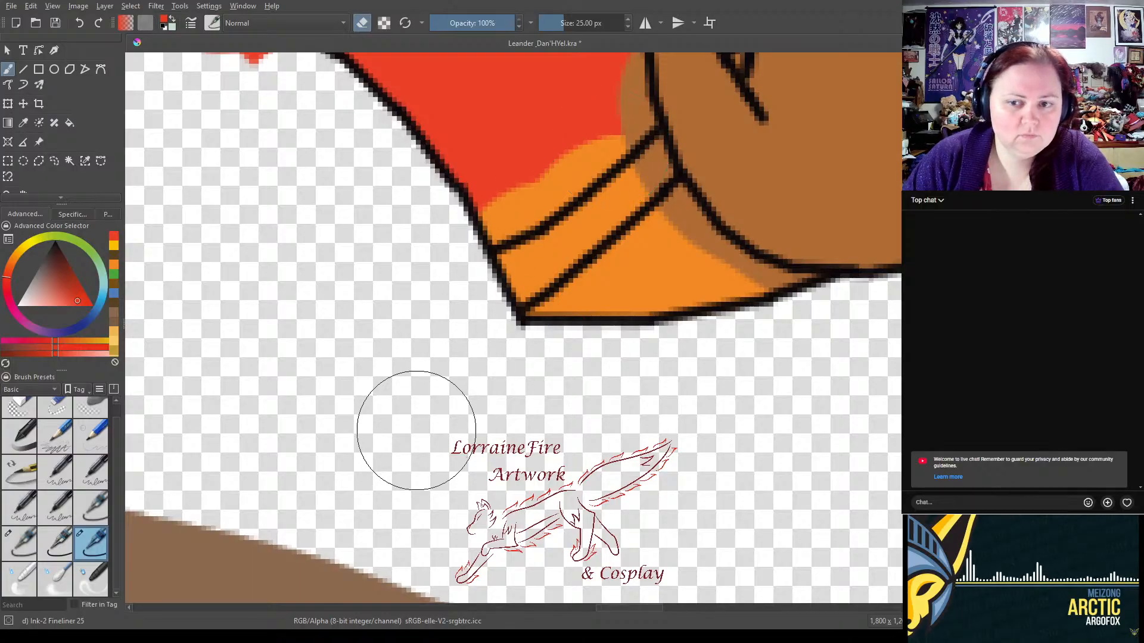
# - Erase the overspill down the jacket's side and above the adjoining whip, and repaint the brown inside the whip's upper line with the 10 px fineliner
pyautogui.moveTo(202, 188); pyautogui.dragTo(409, 357)
pyautogui.moveTo(339, 255)
pyautogui.mouseDown()
pyautogui.moveTo(447, 306)
pyautogui.moveTo(439, 297)
pyautogui.moveTo(590, 389)
pyautogui.moveTo(613, 417)
pyautogui.moveTo(466, 411)
pyautogui.mouseUp()
pyautogui.moveTo(220, 276)
pyautogui.mouseDown()
pyautogui.moveTo(221, 358)
pyautogui.moveTo(225, 340)
pyautogui.moveTo(217, 317)
pyautogui.moveTo(184, 560)
pyautogui.mouseUp()
pyautogui.moveTo(360, 401)
pyautogui.mouseDown()
pyautogui.moveTo(480, 364)
pyautogui.moveTo(493, 316)
pyautogui.moveTo(442, 510)
pyautogui.moveTo(551, 546)
pyautogui.moveTo(630, 552)
pyautogui.moveTo(606, 319)
pyautogui.mouseUp()
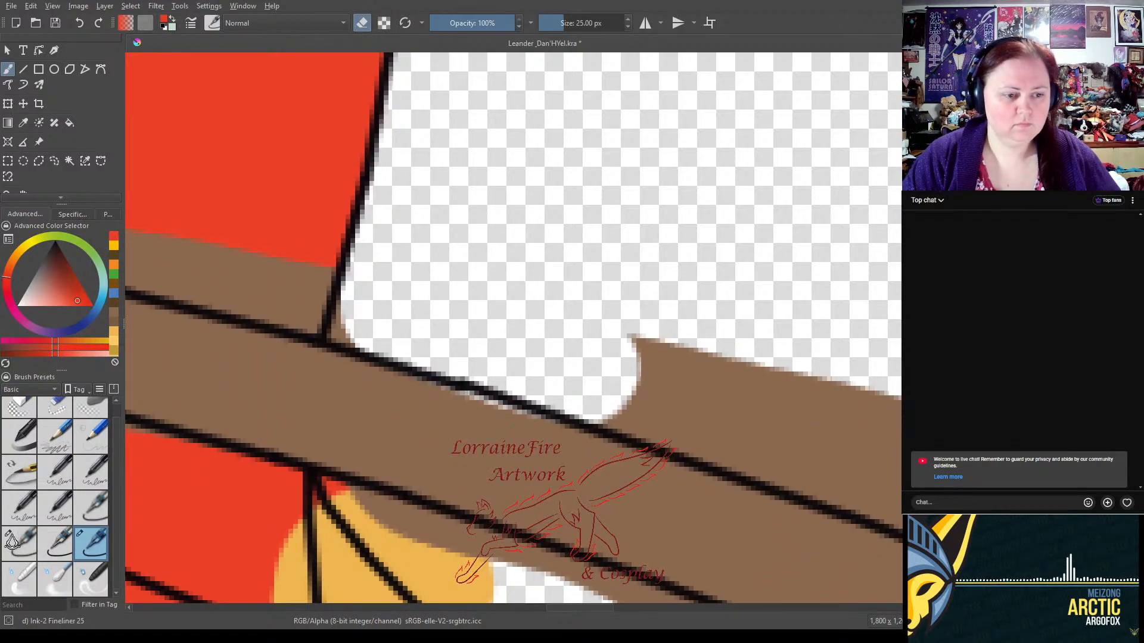
pyautogui.click(56, 545)
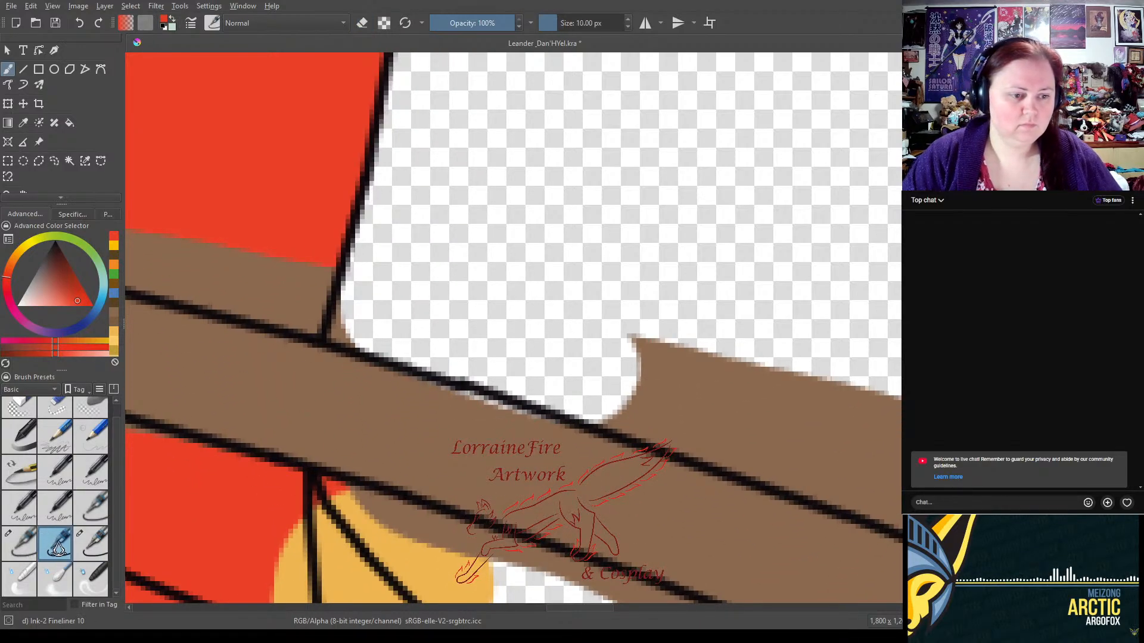
pyautogui.click(113, 320)
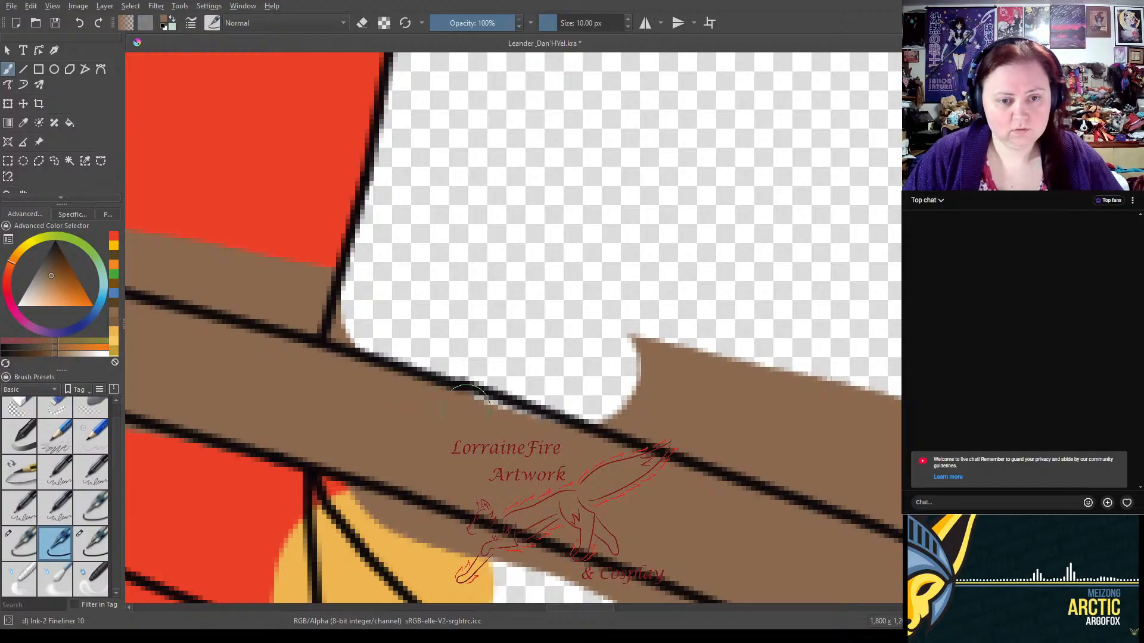
pyautogui.moveTo(539, 421); pyautogui.dragTo(605, 446)
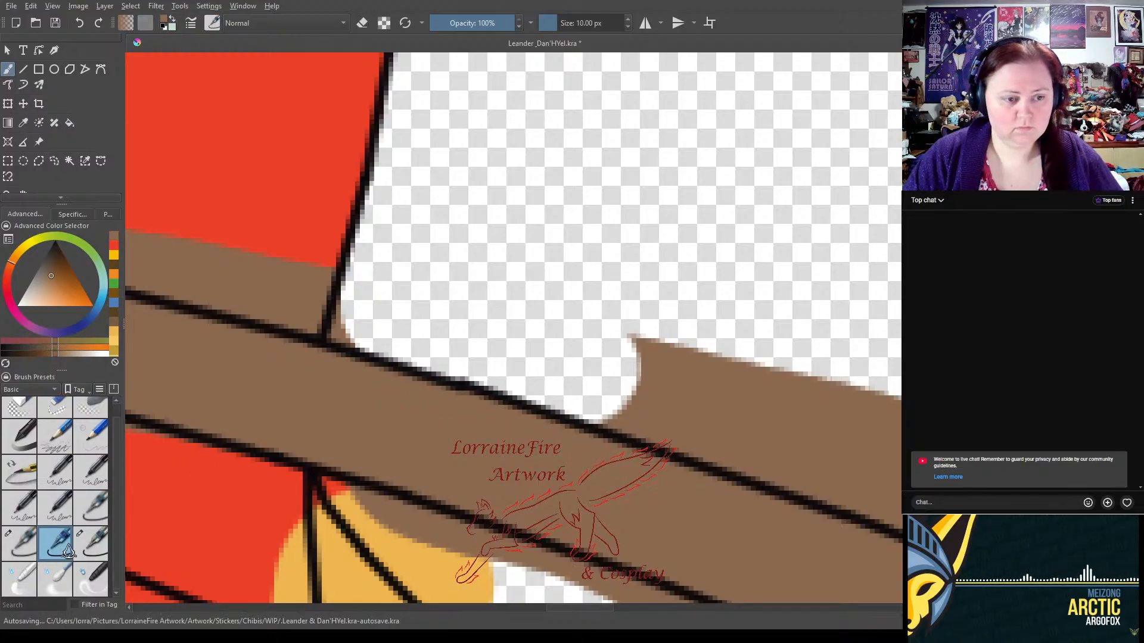
# - Erase the red overspill under the arm with the 25 and 5 px fineliners, and repaint the red inside the jacket's side line at 10 px
pyautogui.click(84, 541)
pyautogui.scroll(8, 557, 284)
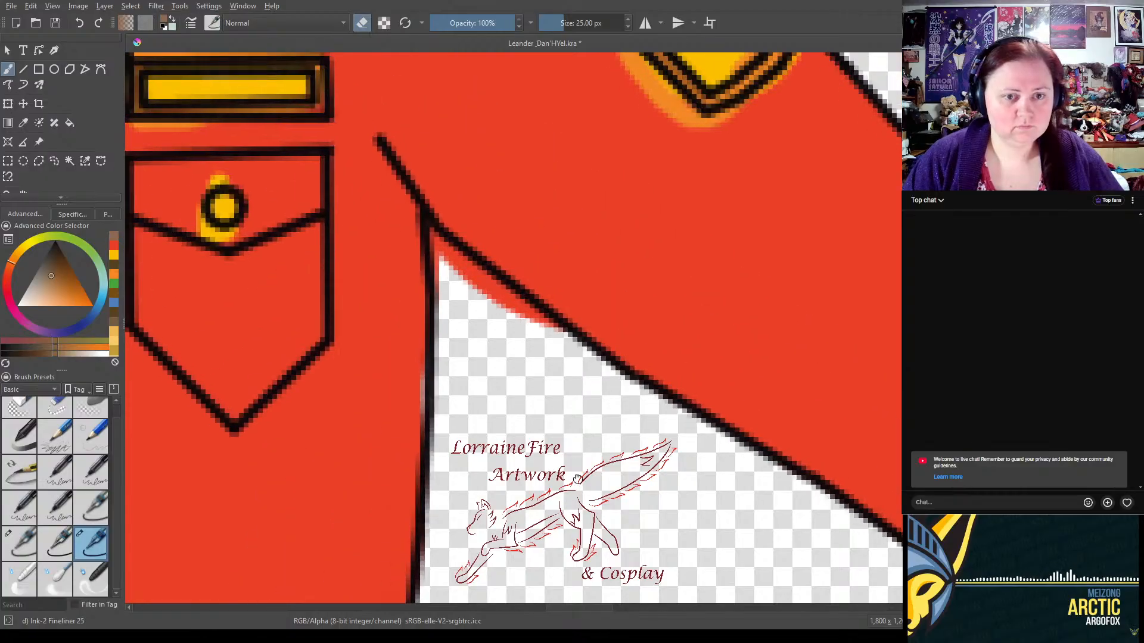
pyautogui.scroll(1, 485, 375)
pyautogui.moveTo(492, 369); pyautogui.dragTo(498, 383)
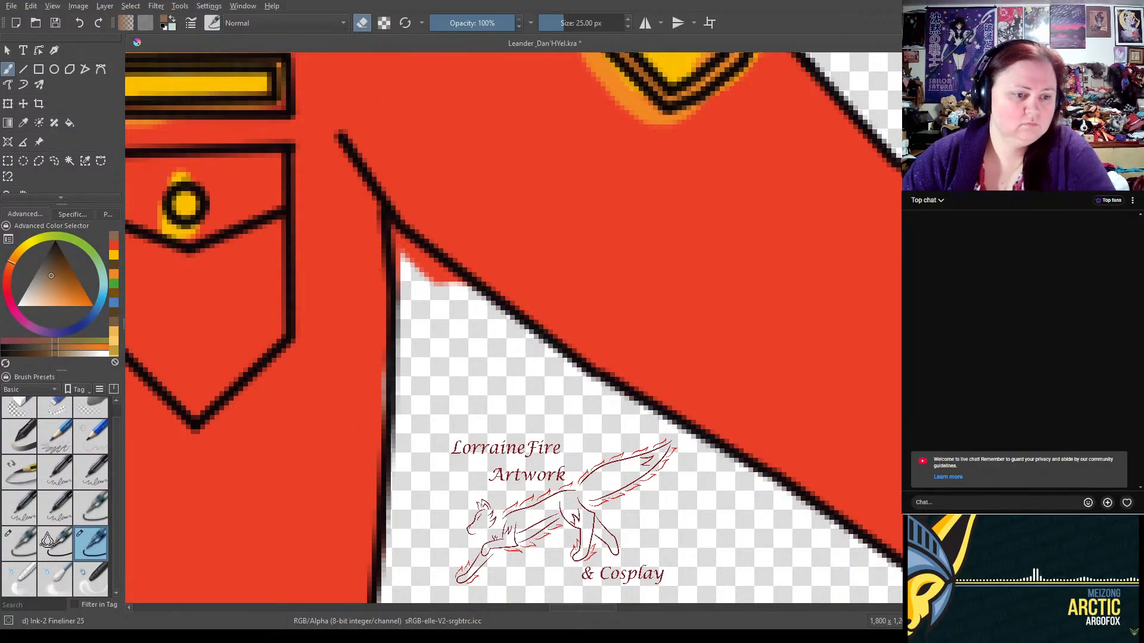
pyautogui.click(57, 536)
pyautogui.click(114, 248)
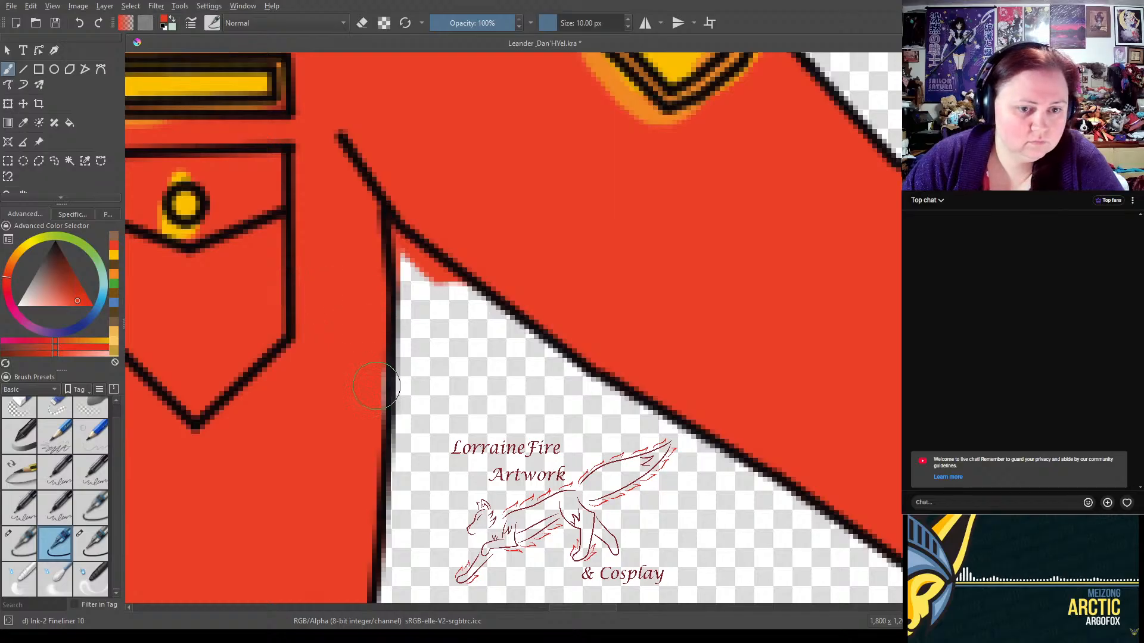
pyautogui.click(14, 543)
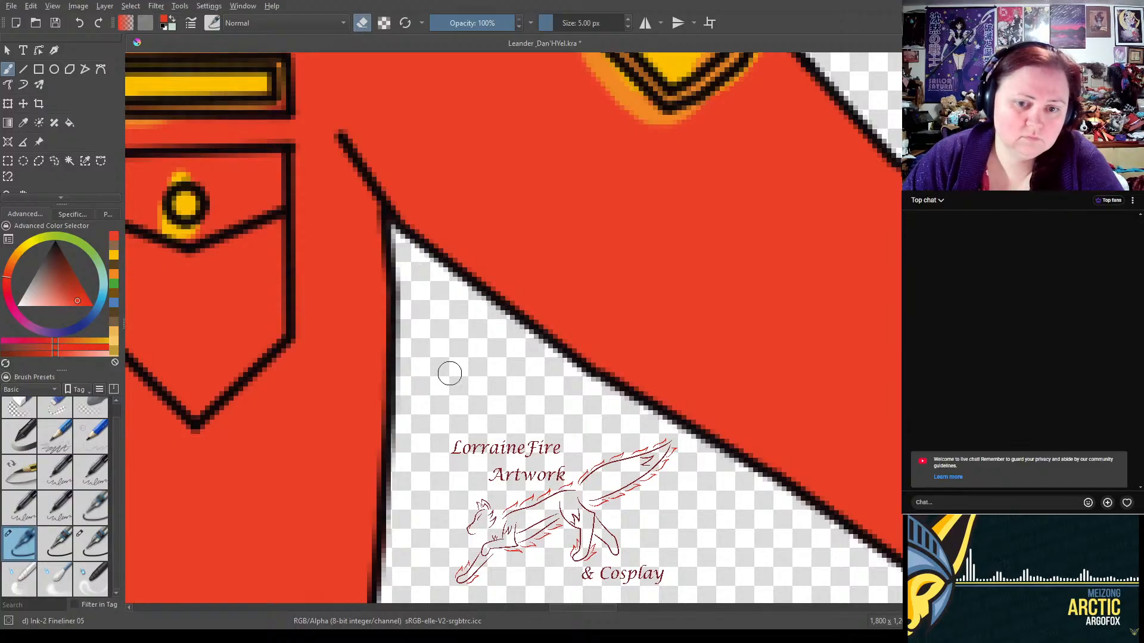
# - Erase the brown and yellow overspill between the whip's lower edge and the yellow shape beside the jacket with the 5 and 25 px fineliners
pyautogui.moveTo(652, 490)
pyautogui.mouseDown()
pyautogui.moveTo(651, 194)
pyautogui.moveTo(557, 255)
pyautogui.mouseUp()
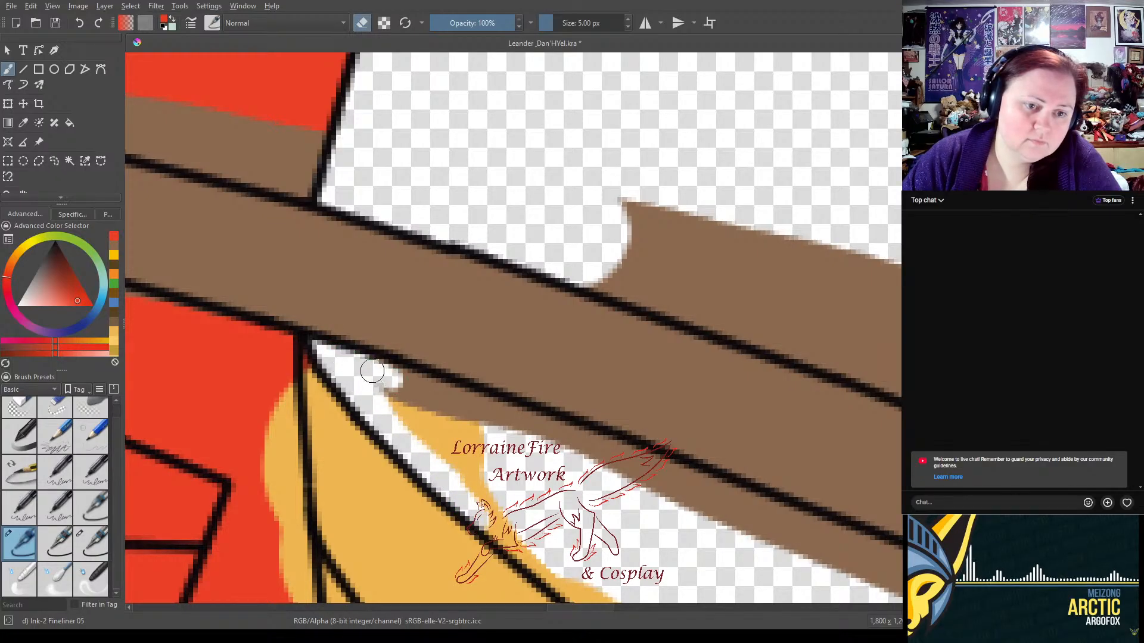
pyautogui.click(89, 551)
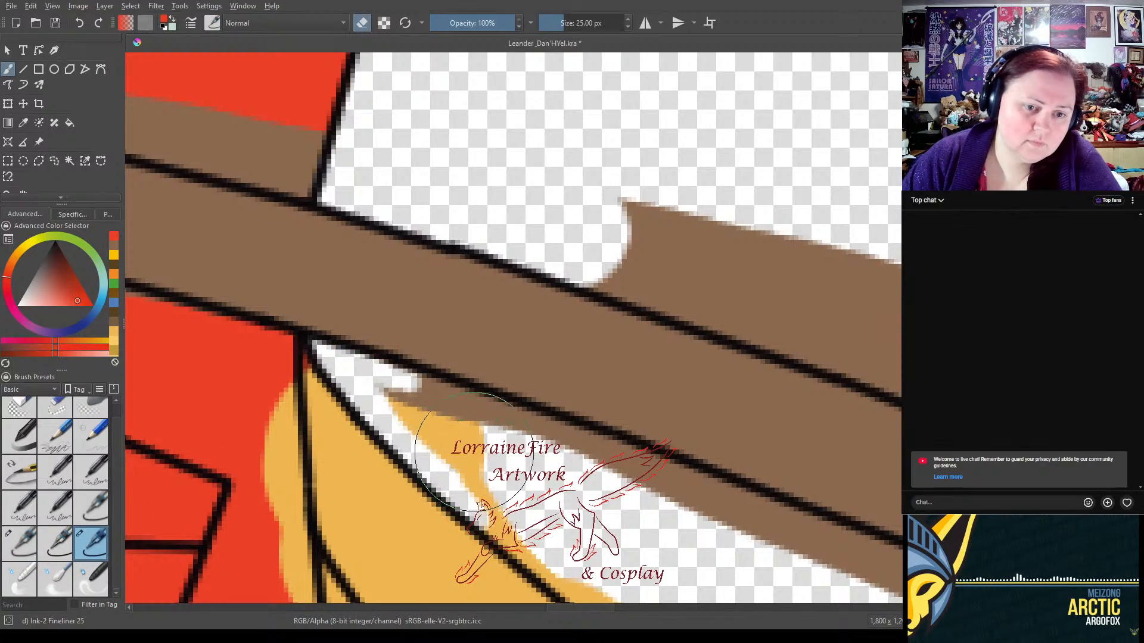
pyautogui.moveTo(478, 450)
pyautogui.mouseDown()
pyautogui.moveTo(473, 467)
pyautogui.moveTo(459, 429)
pyautogui.moveTo(587, 489)
pyautogui.moveTo(578, 518)
pyautogui.moveTo(602, 500)
pyautogui.moveTo(685, 572)
pyautogui.moveTo(667, 539)
pyautogui.moveTo(556, 506)
pyautogui.moveTo(524, 524)
pyautogui.moveTo(511, 549)
pyautogui.moveTo(592, 545)
pyautogui.mouseUp()
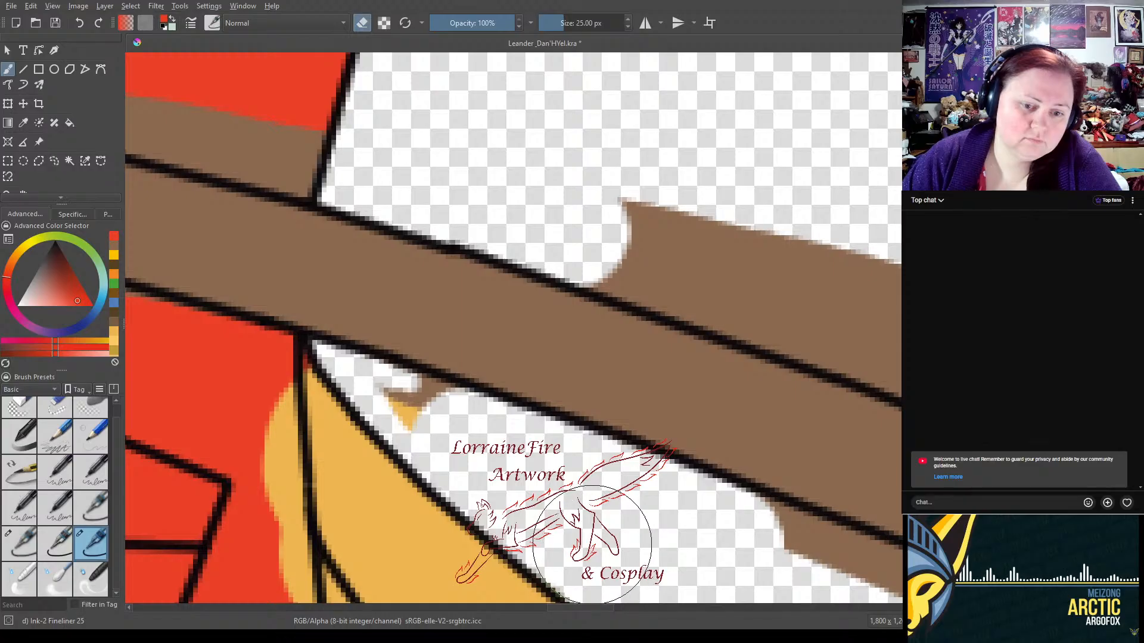
pyautogui.click(17, 544)
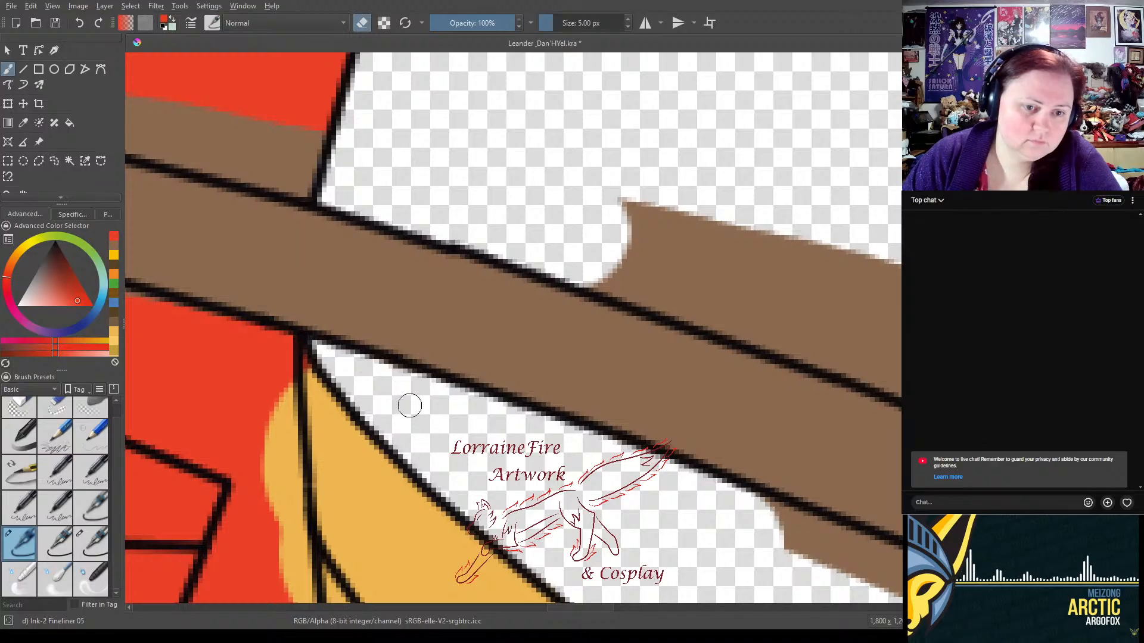
# - Erase the brown overspill outside the whip's first stretch beyond the jacket with the 25 px fineliner
pyautogui.click(88, 551)
pyautogui.moveTo(858, 355); pyautogui.dragTo(623, 299)
pyautogui.rightClick(617, 308)
pyautogui.moveTo(622, 210)
pyautogui.mouseDown()
pyautogui.moveTo(598, 201)
pyautogui.moveTo(554, 218)
pyautogui.moveTo(493, 301)
pyautogui.mouseUp()
pyautogui.hotkey('ctrl', 'z')
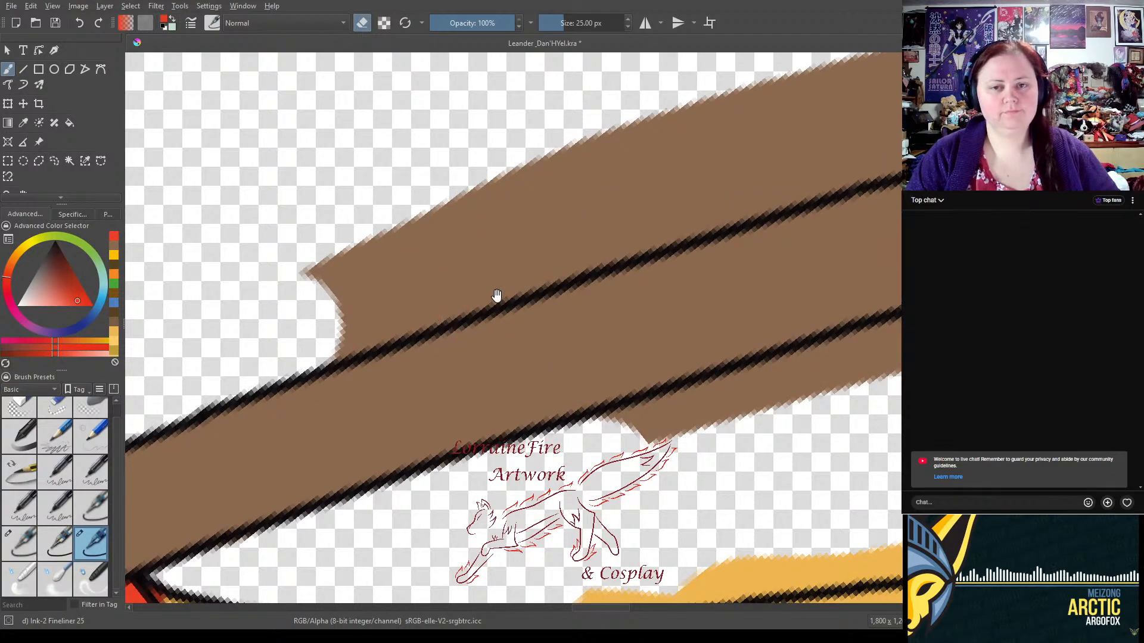
pyautogui.scroll(3, 498, 300)
pyautogui.moveTo(208, 373)
pyautogui.mouseDown()
pyautogui.moveTo(191, 395)
pyautogui.moveTo(217, 409)
pyautogui.moveTo(873, 203)
pyautogui.moveTo(370, 276)
pyautogui.moveTo(355, 298)
pyautogui.mouseUp()
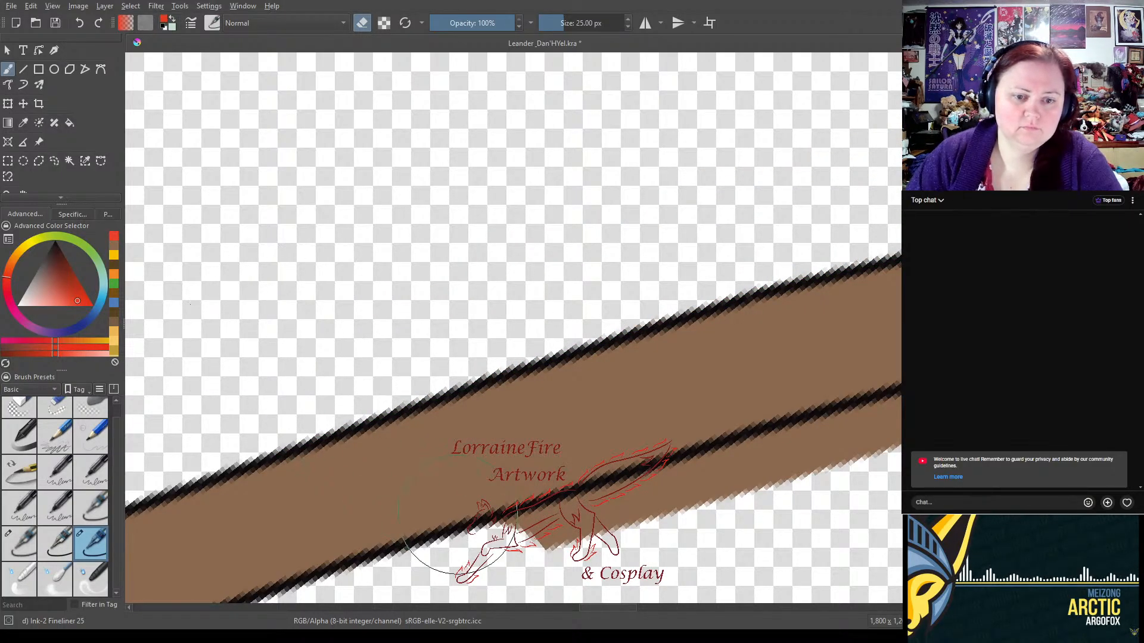
pyautogui.moveTo(551, 569)
pyautogui.mouseDown()
pyautogui.moveTo(554, 547)
pyautogui.moveTo(941, 441)
pyautogui.mouseUp()
# - Erase the brown overspill above the whip's middle stretch, including the detached brown strip, with the 25 px fineliner
pyautogui.moveTo(886, 351)
pyautogui.mouseDown()
pyautogui.moveTo(643, 211)
pyautogui.moveTo(281, 403)
pyautogui.moveTo(296, 421)
pyautogui.mouseUp()
pyautogui.moveTo(559, 347); pyautogui.dragTo(530, 345)
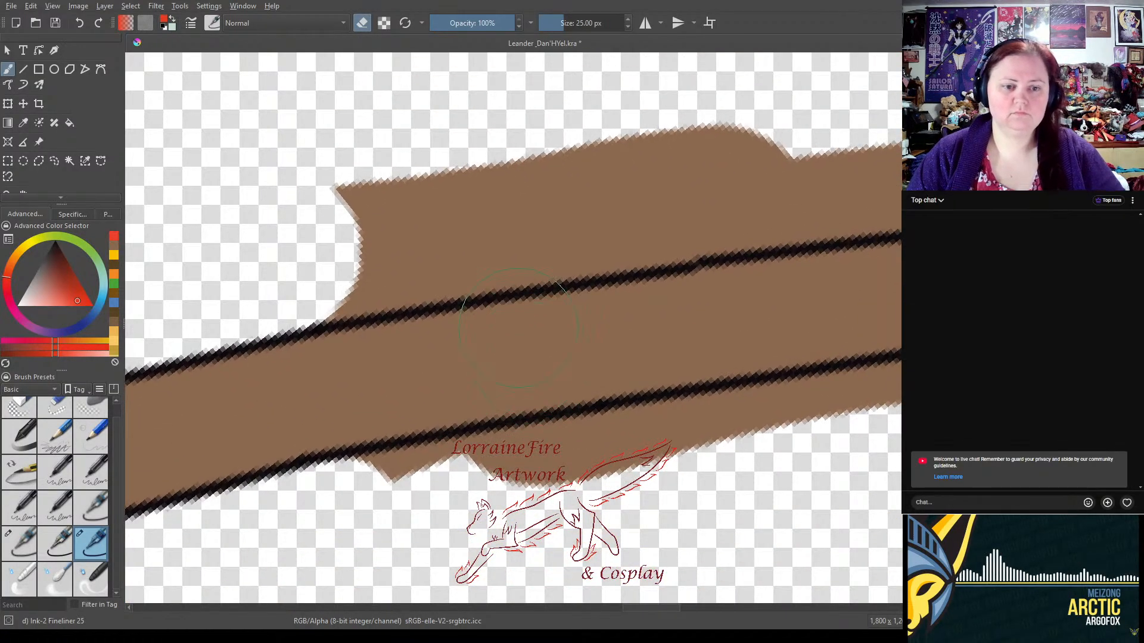
pyautogui.moveTo(302, 216)
pyautogui.mouseDown()
pyautogui.moveTo(338, 247)
pyautogui.moveTo(301, 265)
pyautogui.moveTo(355, 256)
pyautogui.moveTo(288, 270)
pyautogui.moveTo(501, 221)
pyautogui.moveTo(341, 253)
pyautogui.moveTo(414, 196)
pyautogui.moveTo(314, 207)
pyautogui.moveTo(870, 145)
pyautogui.moveTo(615, 177)
pyautogui.moveTo(413, 221)
pyautogui.moveTo(416, 239)
pyautogui.moveTo(459, 245)
pyautogui.moveTo(440, 245)
pyautogui.moveTo(895, 170)
pyautogui.mouseUp()
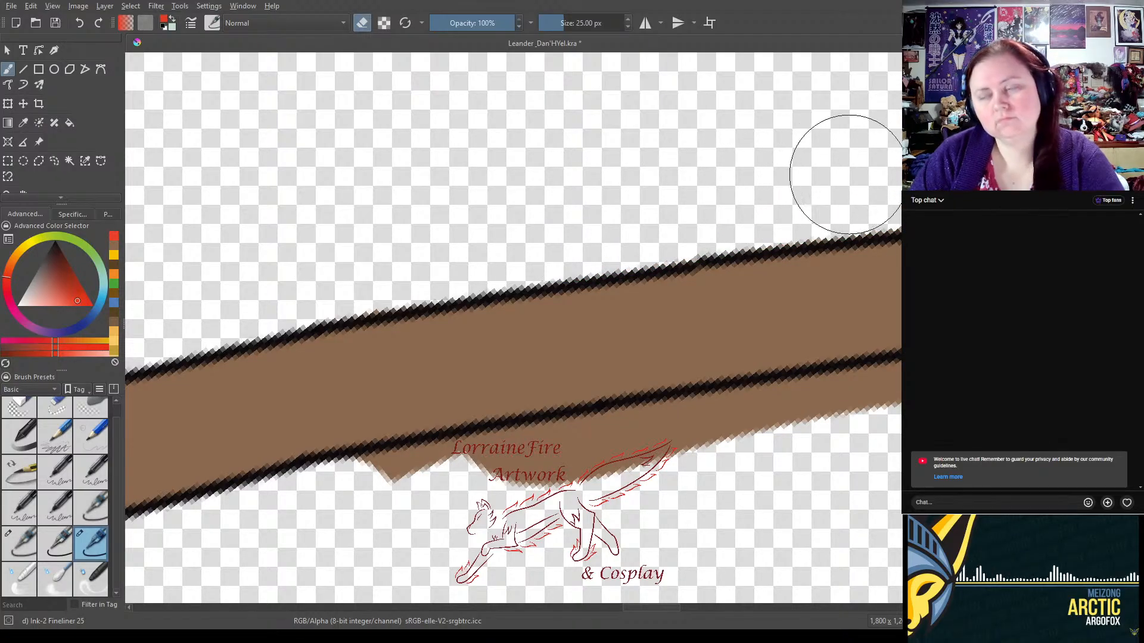
pyautogui.moveTo(839, 349); pyautogui.dragTo(352, 434)
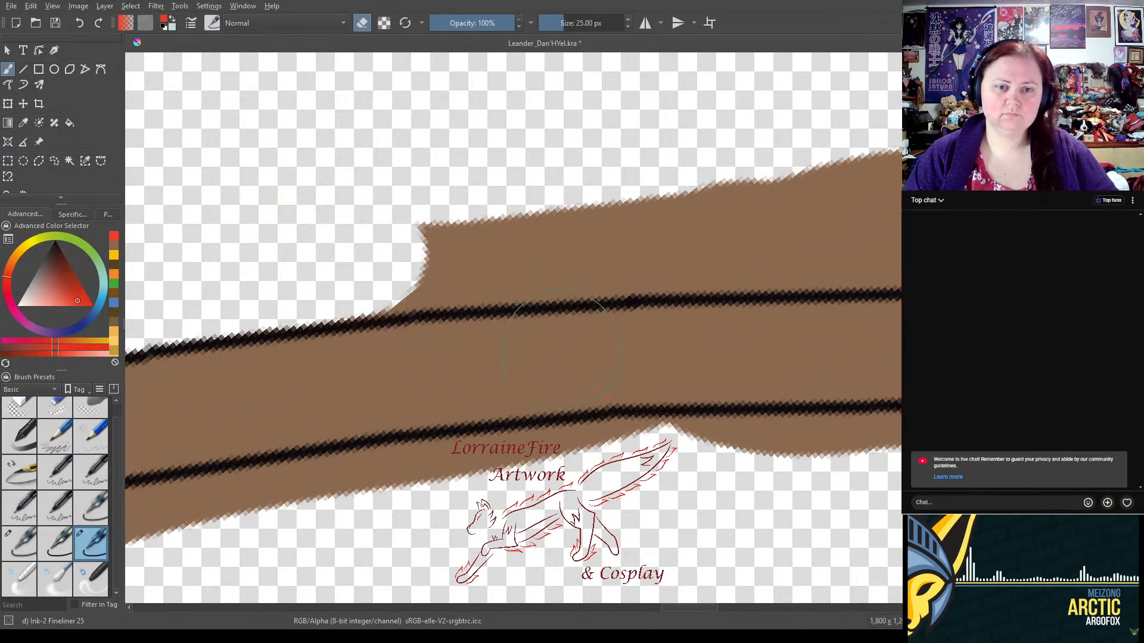
pyautogui.moveTo(362, 255)
pyautogui.mouseDown()
pyautogui.moveTo(885, 229)
pyautogui.moveTo(771, 186)
pyautogui.mouseUp()
pyautogui.moveTo(878, 340)
pyautogui.mouseDown()
pyautogui.moveTo(403, 252)
pyautogui.moveTo(292, 357)
pyautogui.mouseUp()
pyautogui.moveTo(338, 264)
pyautogui.mouseDown()
pyautogui.moveTo(672, 282)
pyautogui.moveTo(901, 319)
pyautogui.mouseUp()
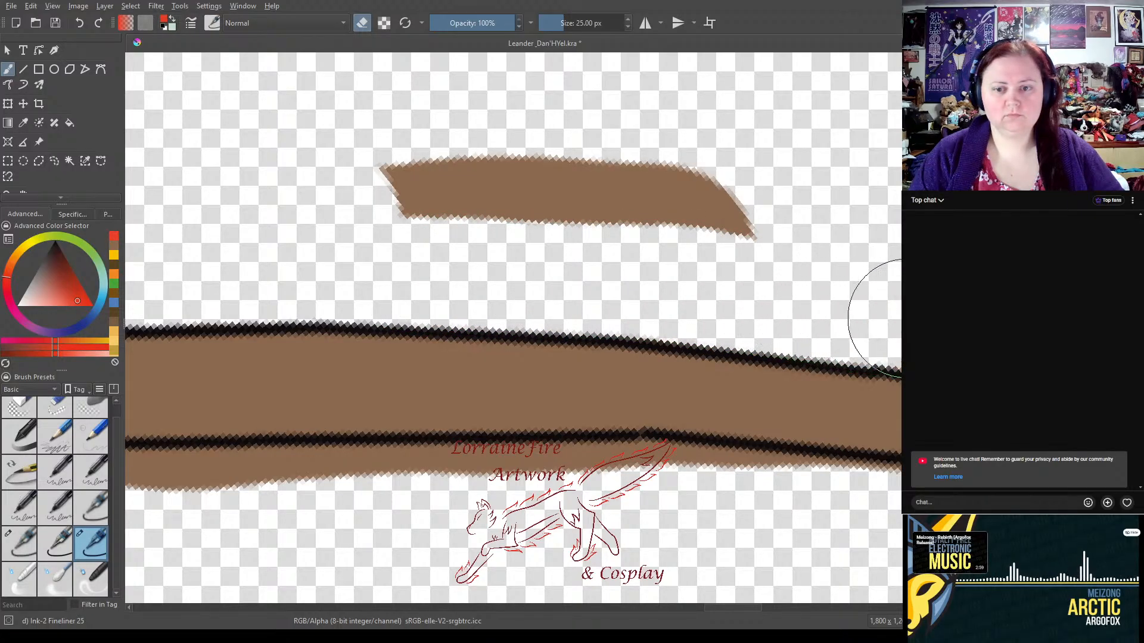
pyautogui.moveTo(817, 285); pyautogui.dragTo(643, 272)
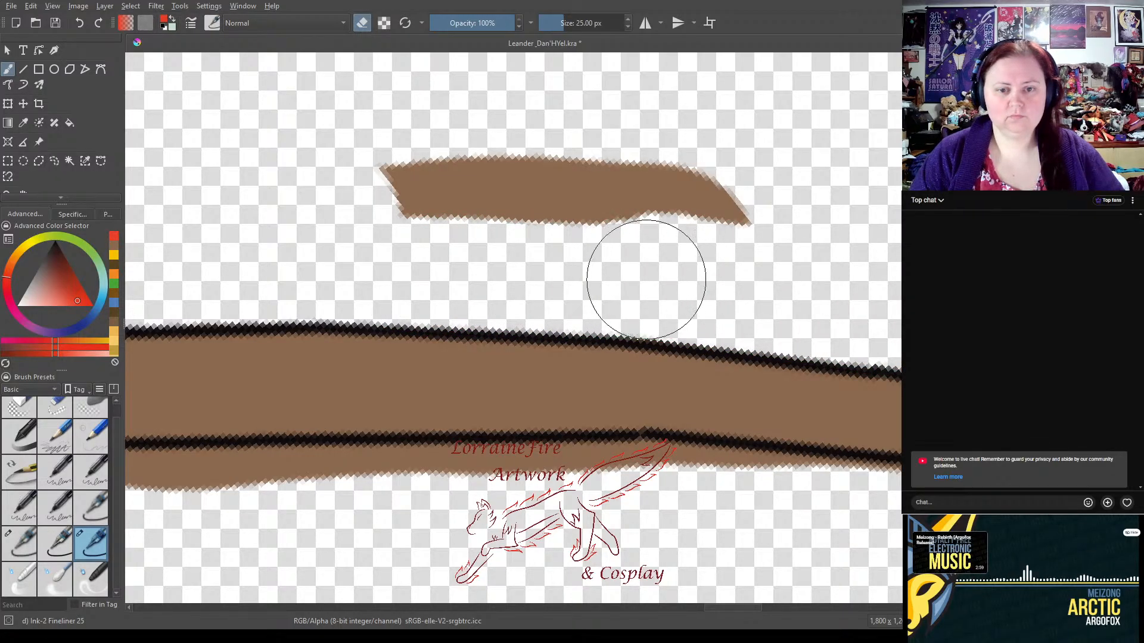
pyautogui.moveTo(772, 241)
pyautogui.mouseDown()
pyautogui.moveTo(330, 170)
pyautogui.moveTo(630, 208)
pyautogui.moveTo(792, 205)
pyautogui.mouseUp()
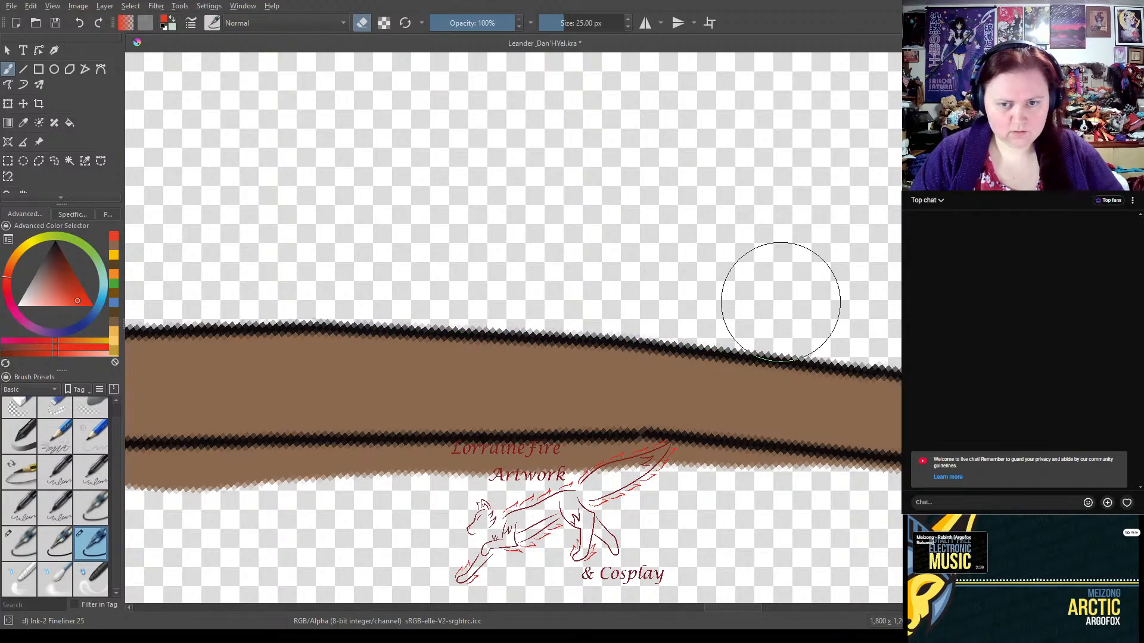
# - Erase the brown overspill along the upper edge of the whip's tapering end and around its tip with the 25 px fineliner
pyautogui.moveTo(894, 374); pyautogui.dragTo(387, 258)
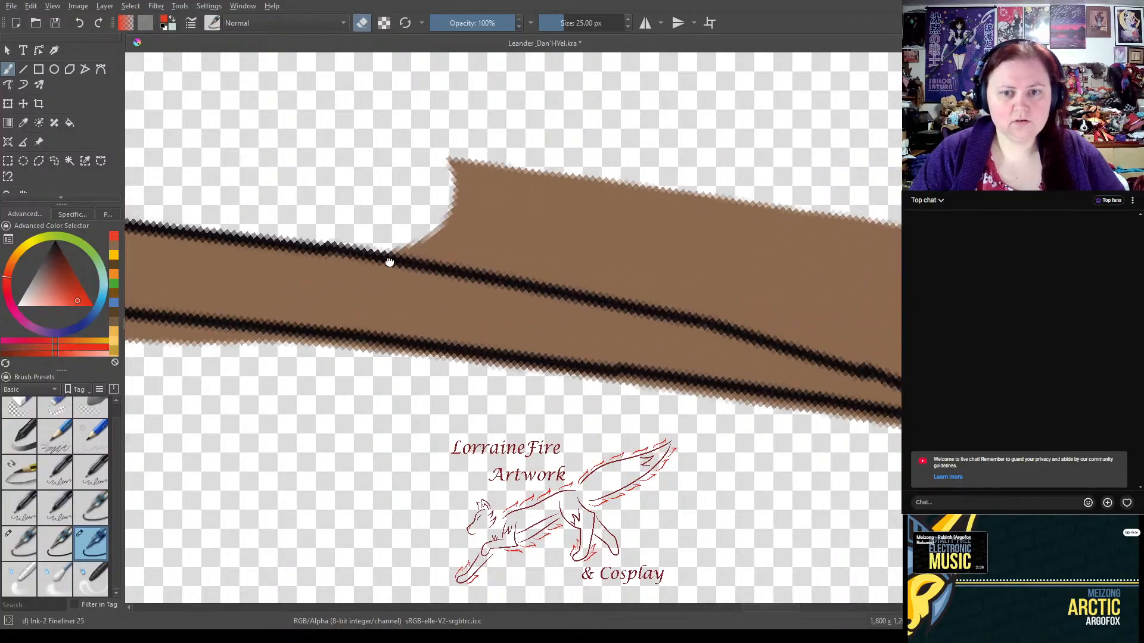
pyautogui.rightClick(403, 245)
pyautogui.moveTo(335, 162); pyautogui.dragTo(308, 190)
pyautogui.click(221, 213)
pyautogui.moveTo(784, 200); pyautogui.dragTo(705, 204)
pyautogui.rightClick(519, 277)
pyautogui.moveTo(428, 223)
pyautogui.mouseDown()
pyautogui.moveTo(416, 242)
pyautogui.moveTo(370, 204)
pyautogui.mouseUp()
pyautogui.click(258, 236)
pyautogui.moveTo(305, 278)
pyautogui.mouseDown()
pyautogui.moveTo(493, 230)
pyautogui.moveTo(483, 226)
pyautogui.moveTo(876, 142)
pyautogui.moveTo(444, 198)
pyautogui.mouseUp()
pyautogui.moveTo(894, 240); pyautogui.dragTo(570, 317)
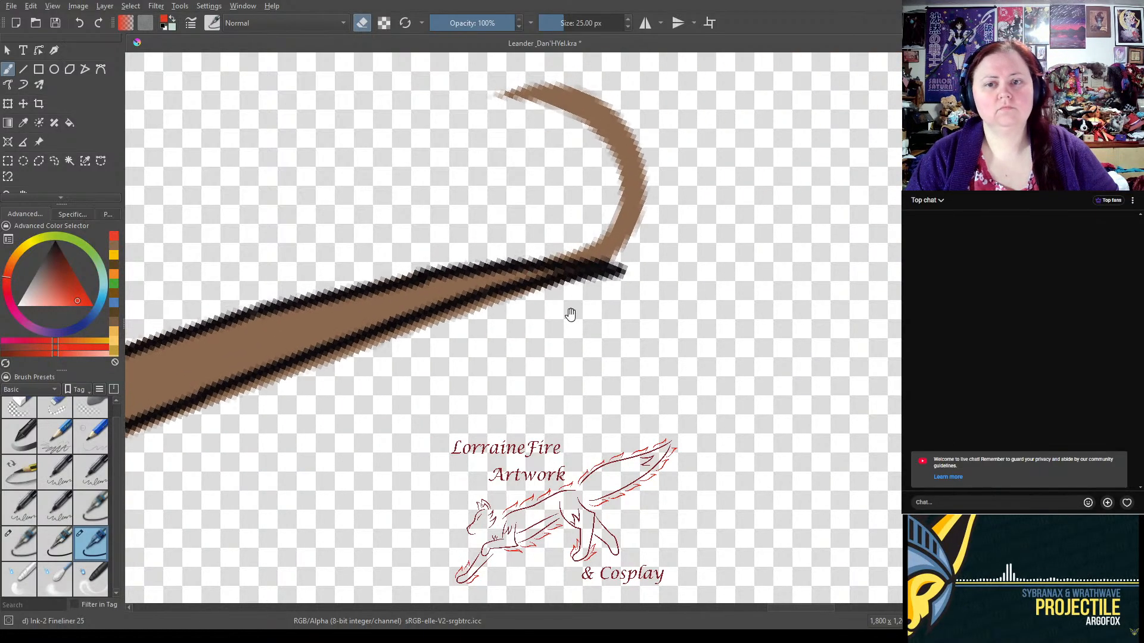
pyautogui.moveTo(441, 119)
pyautogui.mouseDown()
pyautogui.moveTo(473, 102)
pyautogui.moveTo(636, 176)
pyautogui.moveTo(524, 194)
pyautogui.moveTo(669, 217)
pyautogui.mouseUp()
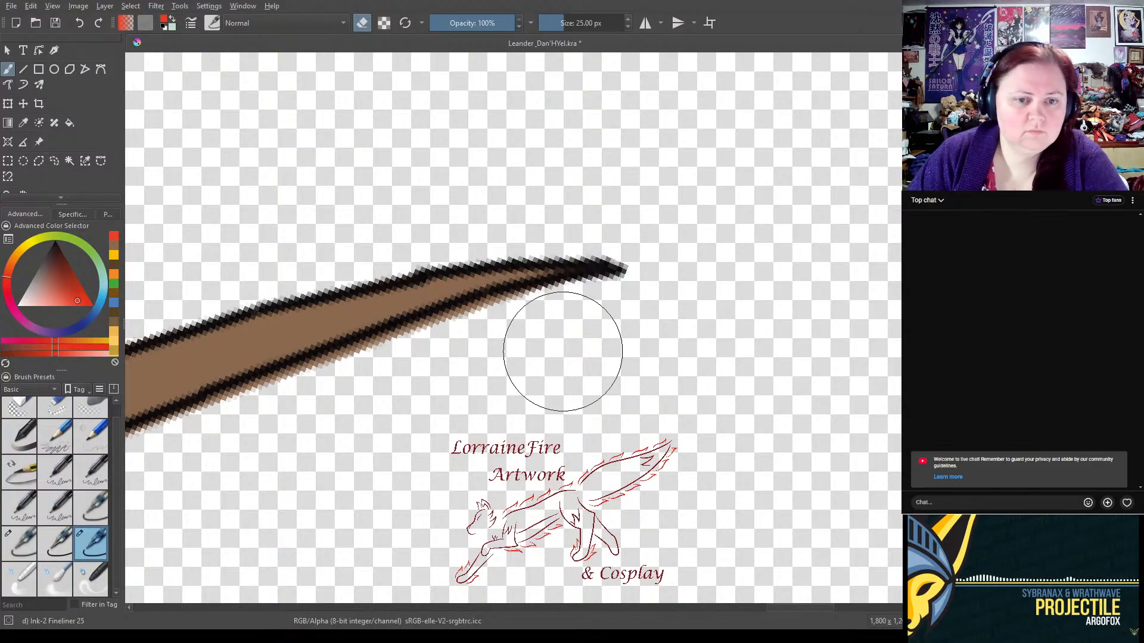
# - Erase the brown overspill along the lower edge of the whip's tapering end with the 25 px fineliner
pyautogui.moveTo(500, 352); pyautogui.dragTo(140, 486)
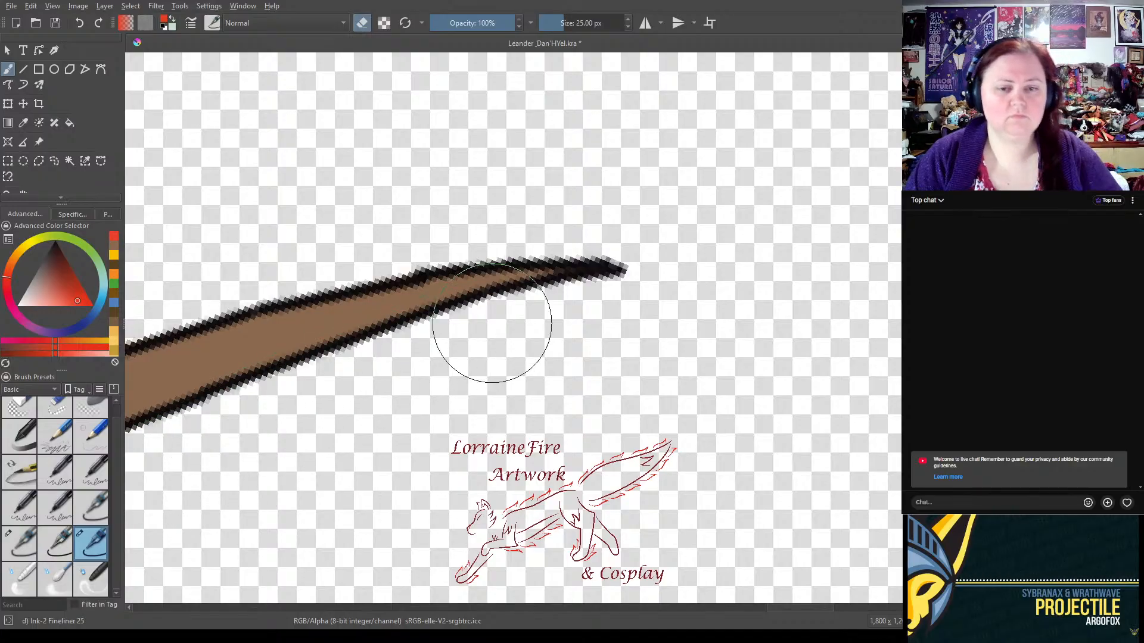
pyautogui.moveTo(377, 382); pyautogui.dragTo(832, 209)
pyautogui.moveTo(507, 350)
pyautogui.mouseDown()
pyautogui.moveTo(605, 281)
pyautogui.moveTo(553, 297)
pyautogui.mouseUp()
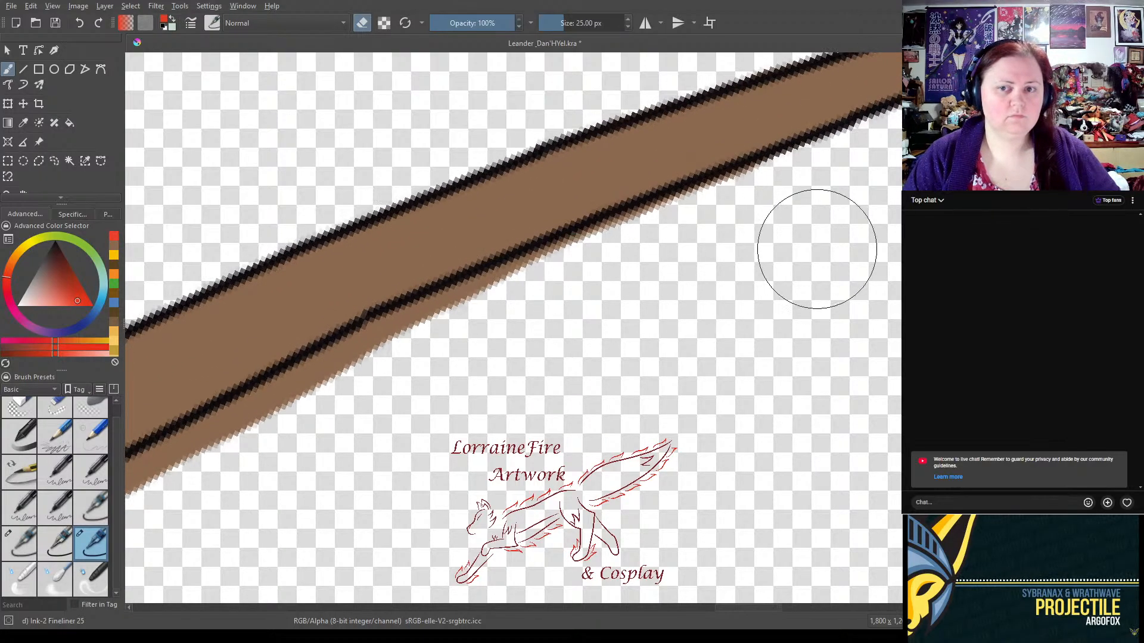
pyautogui.moveTo(752, 234)
pyautogui.mouseDown()
pyautogui.moveTo(771, 220)
pyautogui.moveTo(538, 309)
pyautogui.mouseUp()
pyautogui.moveTo(660, 266)
pyautogui.mouseDown()
pyautogui.moveTo(480, 332)
pyautogui.moveTo(319, 416)
pyautogui.moveTo(419, 359)
pyautogui.moveTo(227, 473)
pyautogui.moveTo(287, 439)
pyautogui.mouseUp()
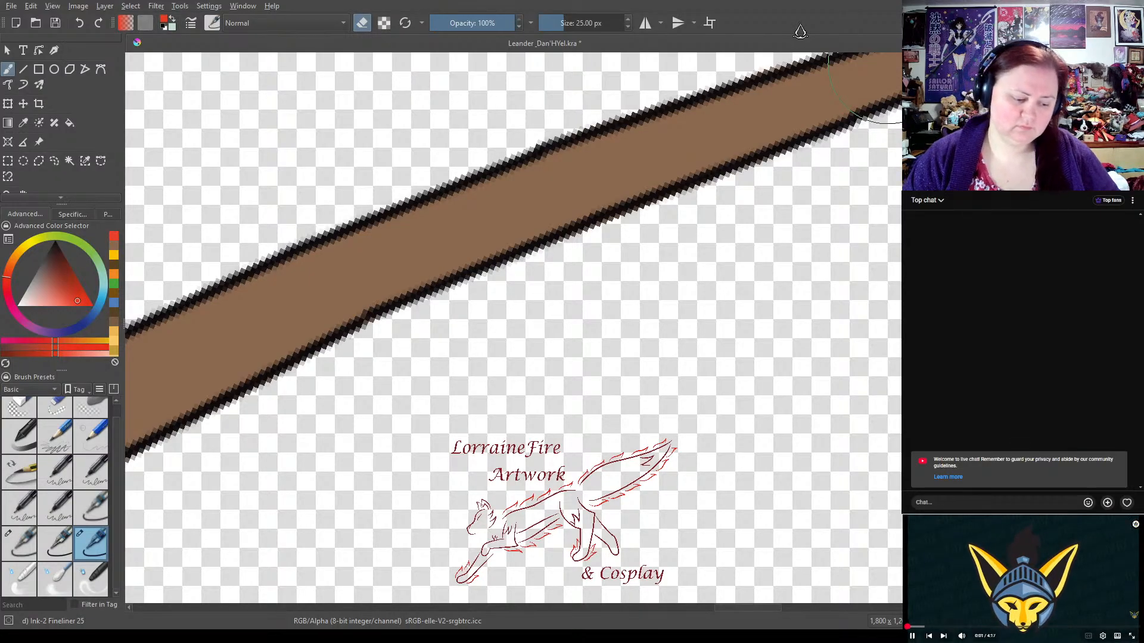
# - Erase the brown overspill below the whip's middle stretch, back towards the yellow tail, with the 25 px fineliner
pyautogui.moveTo(388, 297); pyautogui.dragTo(771, 184)
pyautogui.moveTo(571, 307); pyautogui.dragTo(704, 189)
pyautogui.moveTo(641, 316)
pyautogui.mouseDown()
pyautogui.moveTo(732, 253)
pyautogui.moveTo(734, 270)
pyautogui.mouseUp()
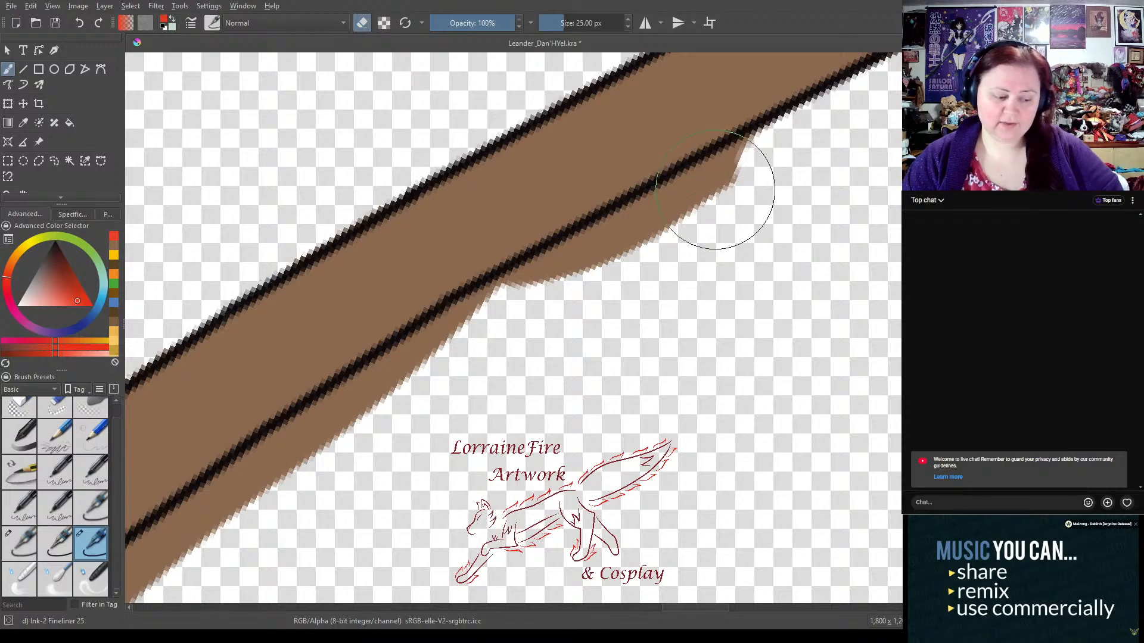
pyautogui.moveTo(344, 472)
pyautogui.mouseDown()
pyautogui.moveTo(232, 530)
pyautogui.moveTo(498, 342)
pyautogui.moveTo(384, 420)
pyautogui.moveTo(762, 198)
pyautogui.moveTo(665, 246)
pyautogui.moveTo(753, 192)
pyautogui.moveTo(816, 161)
pyautogui.mouseUp()
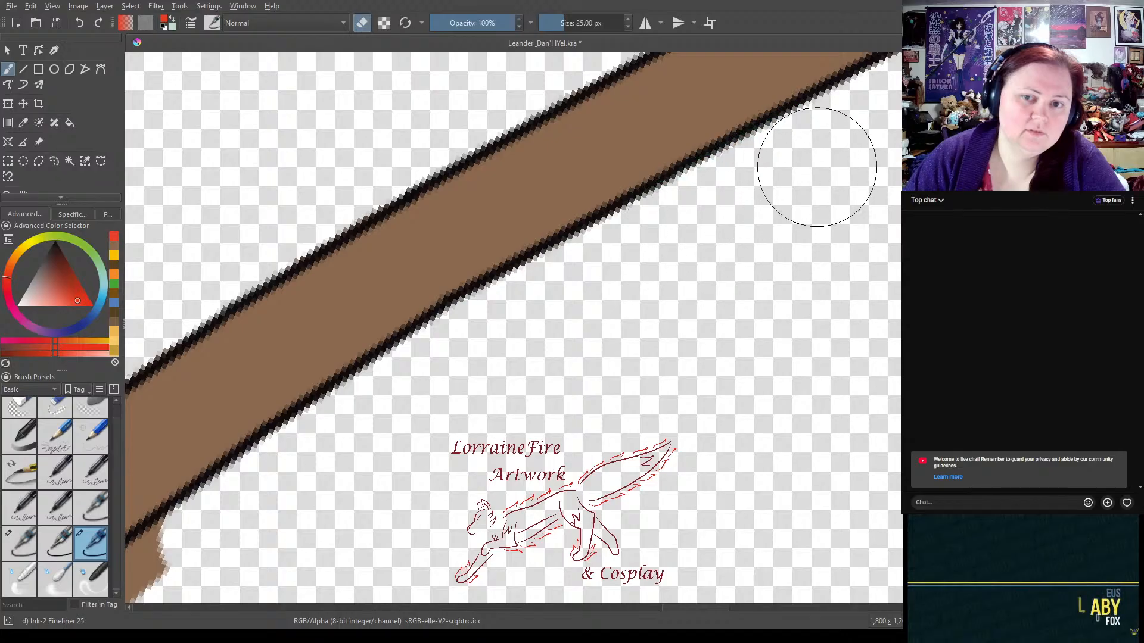
pyautogui.moveTo(414, 403)
pyautogui.mouseDown()
pyautogui.moveTo(715, 225)
pyautogui.moveTo(626, 145)
pyautogui.mouseUp()
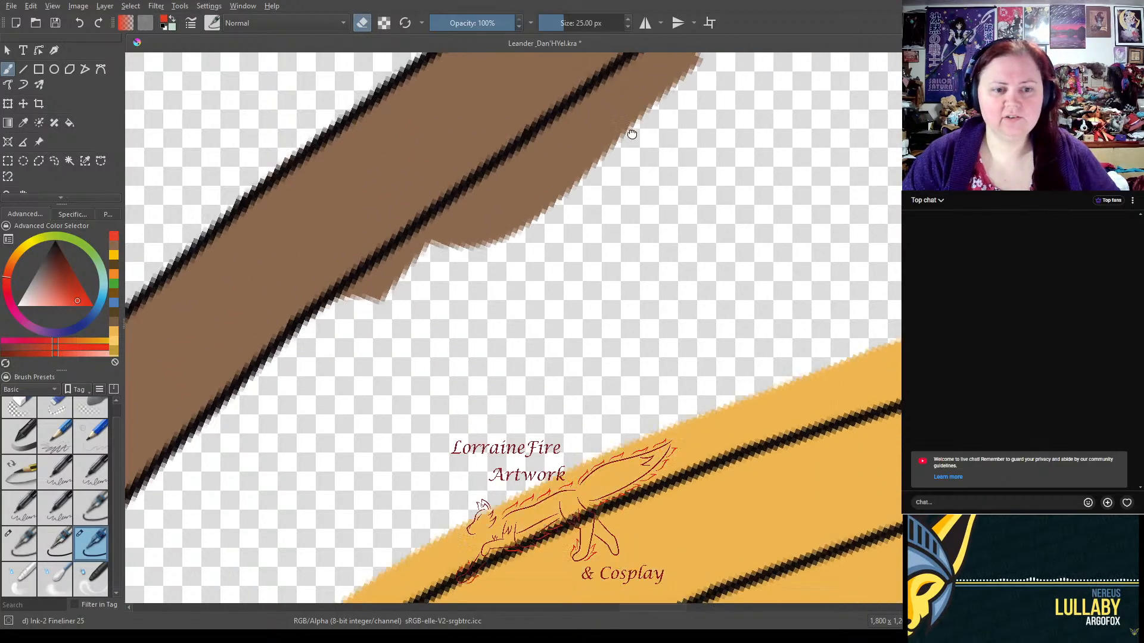
pyautogui.moveTo(481, 271)
pyautogui.mouseDown()
pyautogui.moveTo(368, 323)
pyautogui.moveTo(483, 232)
pyautogui.mouseUp()
pyautogui.moveTo(421, 281)
pyautogui.mouseDown()
pyautogui.moveTo(598, 170)
pyautogui.moveTo(596, 150)
pyautogui.moveTo(536, 182)
pyautogui.moveTo(596, 145)
pyautogui.moveTo(575, 185)
pyautogui.moveTo(676, 143)
pyautogui.moveTo(690, 180)
pyautogui.moveTo(595, 203)
pyautogui.moveTo(533, 247)
pyautogui.moveTo(637, 167)
pyautogui.mouseUp()
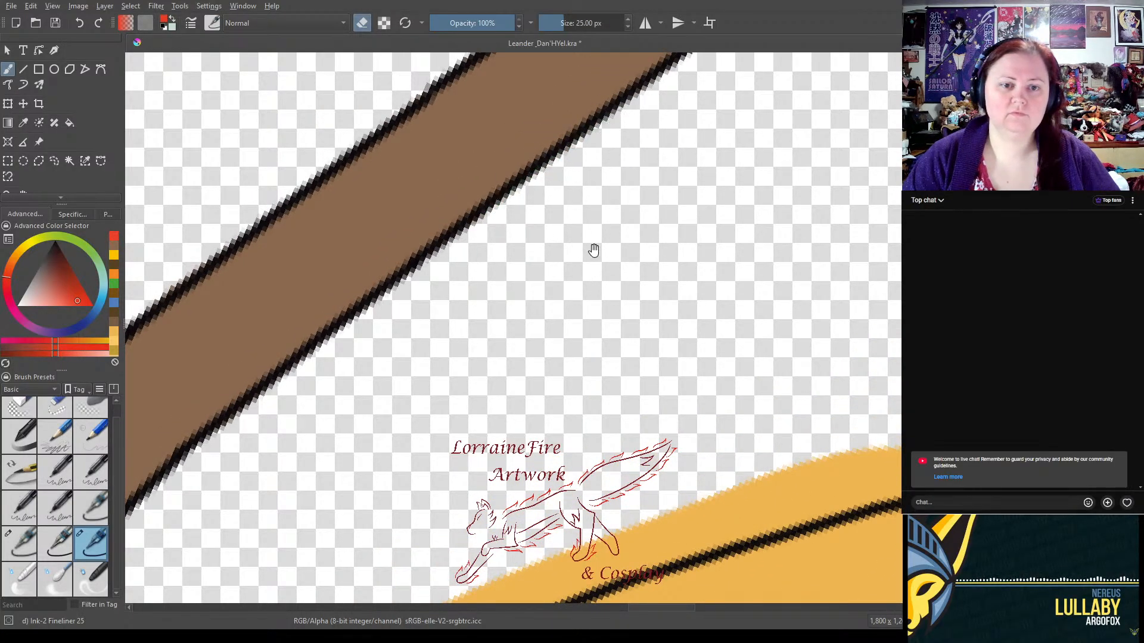
# - Erase the yellow overspill along the tail's upper edge as far as the dark brown tuft with the 25 px fineliner
pyautogui.moveTo(538, 403); pyautogui.dragTo(807, 64)
pyautogui.moveTo(615, 332); pyautogui.dragTo(715, 72)
pyautogui.moveTo(602, 179); pyautogui.dragTo(571, 212)
pyautogui.moveTo(262, 334)
pyautogui.mouseDown()
pyautogui.moveTo(280, 306)
pyautogui.moveTo(238, 331)
pyautogui.moveTo(566, 97)
pyautogui.moveTo(643, 81)
pyautogui.moveTo(281, 350)
pyautogui.mouseUp()
pyautogui.moveTo(271, 273)
pyautogui.mouseDown()
pyautogui.moveTo(642, 119)
pyautogui.moveTo(606, 133)
pyautogui.moveTo(810, 79)
pyautogui.mouseUp()
pyautogui.moveTo(894, 60); pyautogui.dragTo(372, 293)
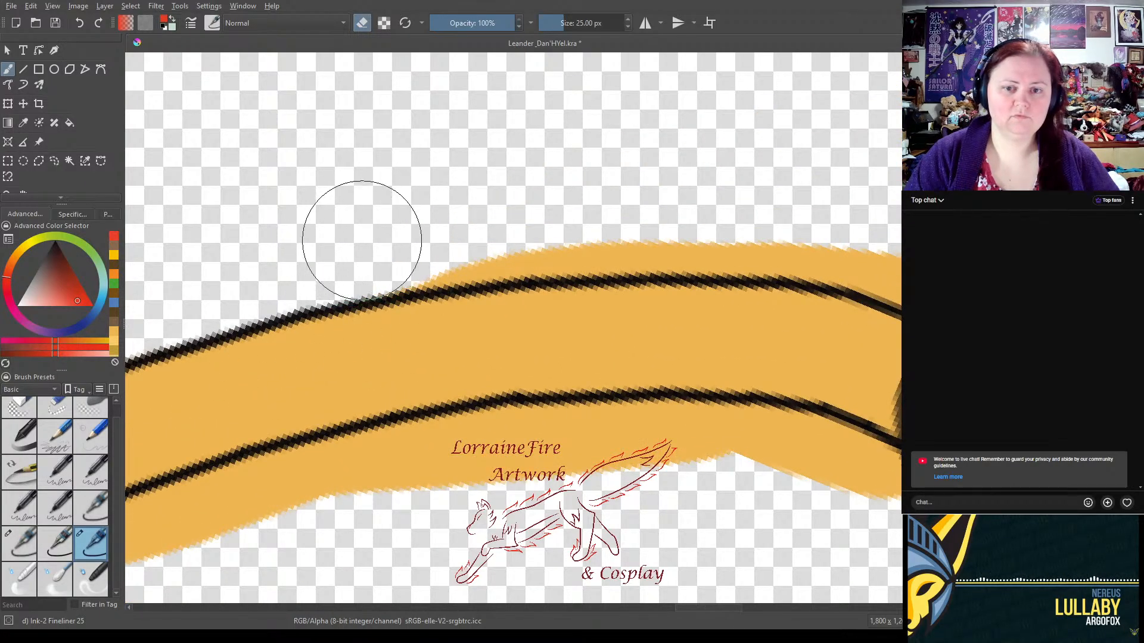
pyautogui.rightClick(404, 227)
pyautogui.moveTo(344, 199); pyautogui.dragTo(336, 226)
pyautogui.click(240, 258)
pyautogui.moveTo(325, 285)
pyautogui.mouseDown()
pyautogui.moveTo(396, 248)
pyautogui.moveTo(312, 296)
pyautogui.moveTo(327, 276)
pyautogui.moveTo(682, 115)
pyautogui.moveTo(812, 91)
pyautogui.moveTo(869, 104)
pyautogui.moveTo(753, 179)
pyautogui.moveTo(332, 298)
pyautogui.mouseUp()
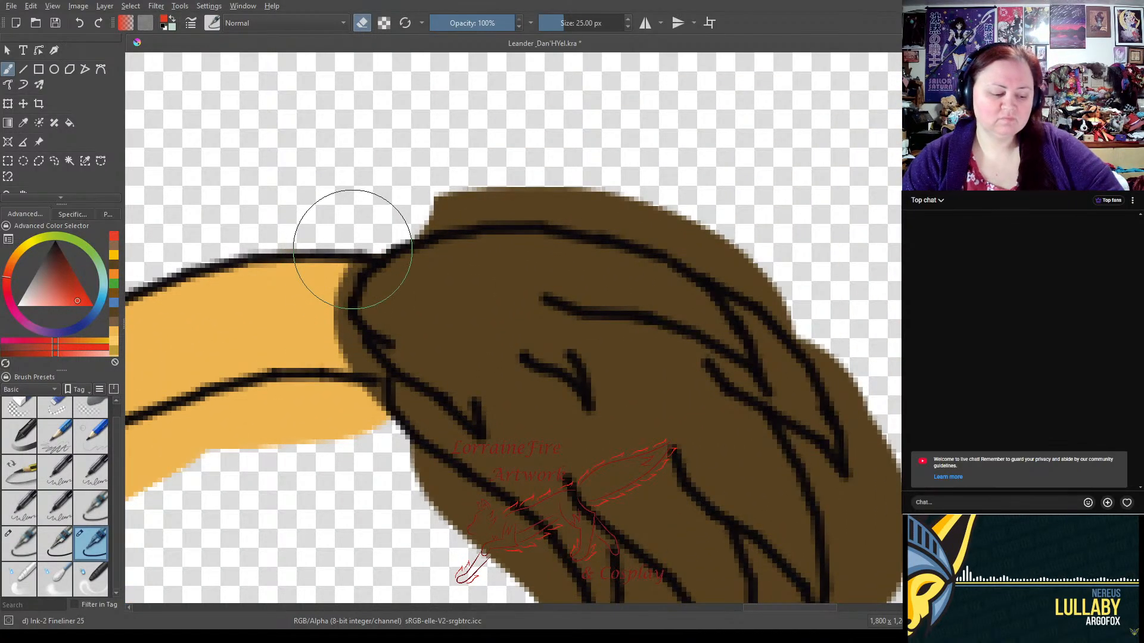
# - Erase the dark brown overspill along both sides of the tail tuft and the yellow overspill beneath the adjoining tail with the 25 px fineliner
pyautogui.moveTo(352, 249)
pyautogui.mouseDown()
pyautogui.moveTo(460, 179)
pyautogui.moveTo(421, 173)
pyautogui.moveTo(552, 165)
pyautogui.moveTo(667, 187)
pyautogui.moveTo(653, 188)
pyautogui.moveTo(740, 222)
pyautogui.moveTo(707, 199)
pyautogui.moveTo(848, 308)
pyautogui.moveTo(888, 363)
pyautogui.moveTo(864, 458)
pyautogui.moveTo(880, 571)
pyautogui.mouseUp()
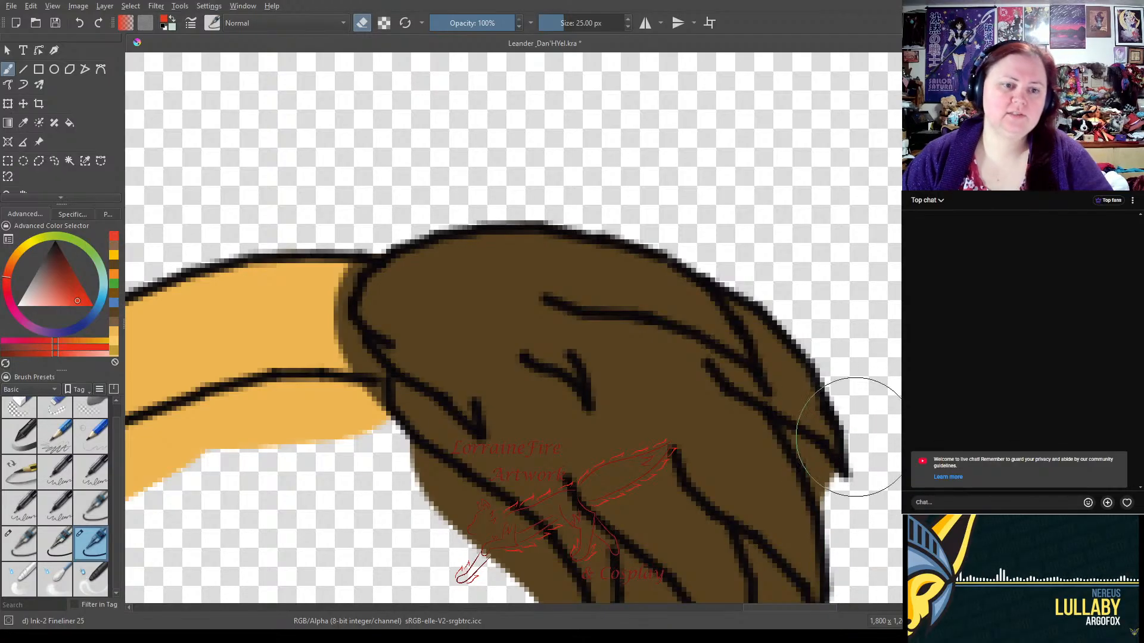
pyautogui.moveTo(498, 416); pyautogui.dragTo(752, 262)
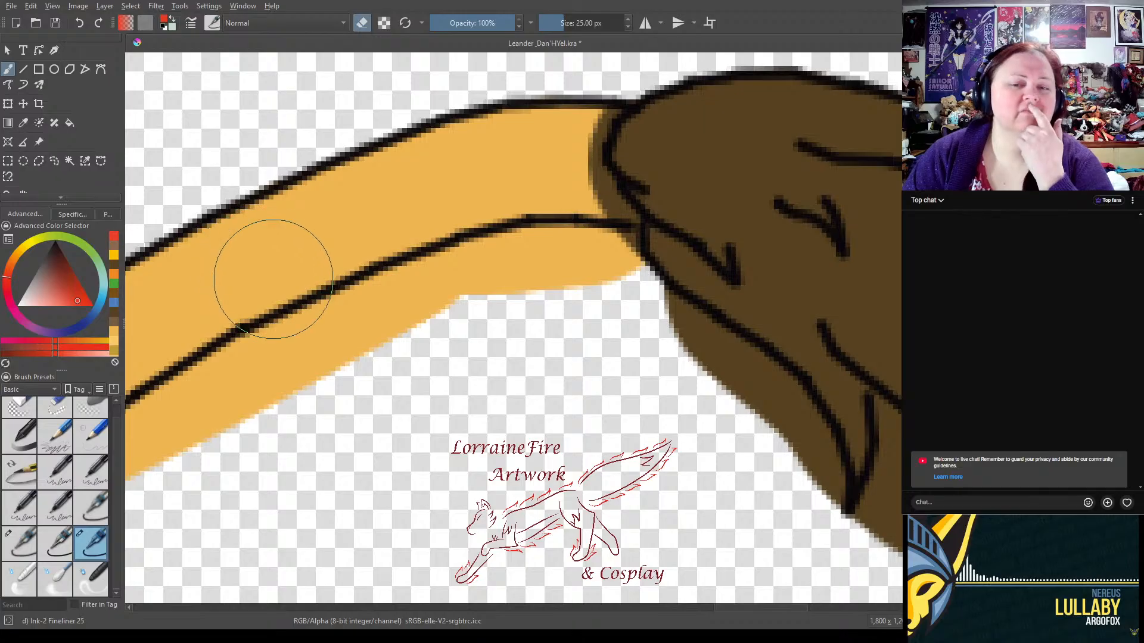
pyautogui.moveTo(371, 351)
pyautogui.mouseDown()
pyautogui.moveTo(369, 331)
pyautogui.moveTo(340, 357)
pyautogui.moveTo(503, 286)
pyautogui.moveTo(587, 280)
pyautogui.moveTo(631, 330)
pyautogui.moveTo(753, 417)
pyautogui.moveTo(792, 492)
pyautogui.mouseUp()
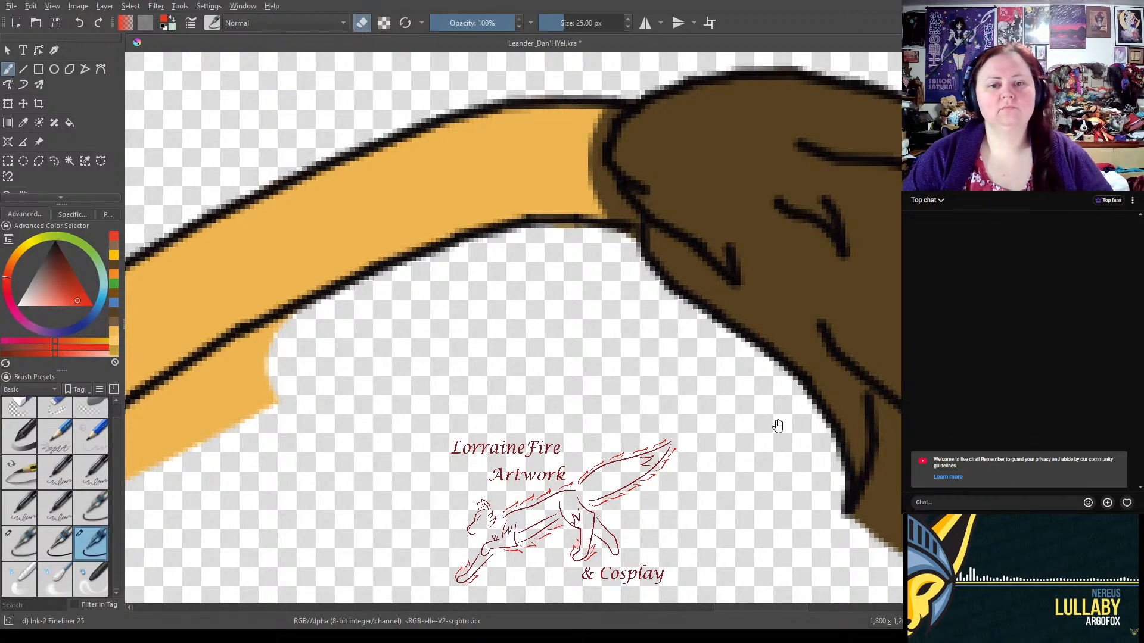
pyautogui.moveTo(778, 428); pyautogui.dragTo(730, 380)
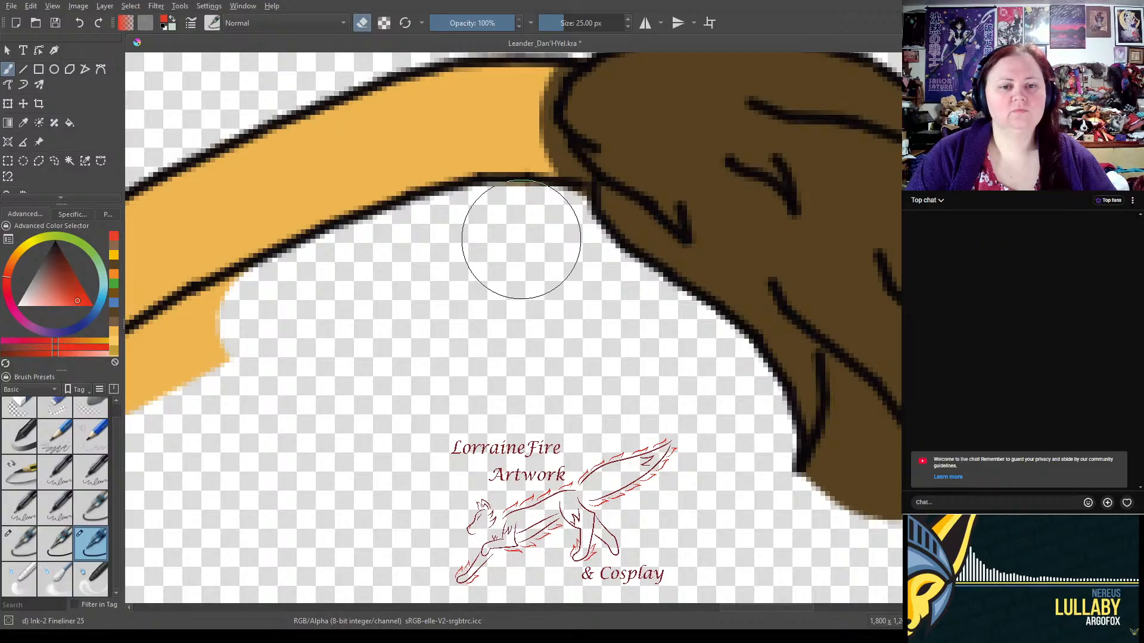
pyautogui.moveTo(519, 248)
pyautogui.mouseDown()
pyautogui.moveTo(437, 296)
pyautogui.moveTo(326, 306)
pyautogui.mouseUp()
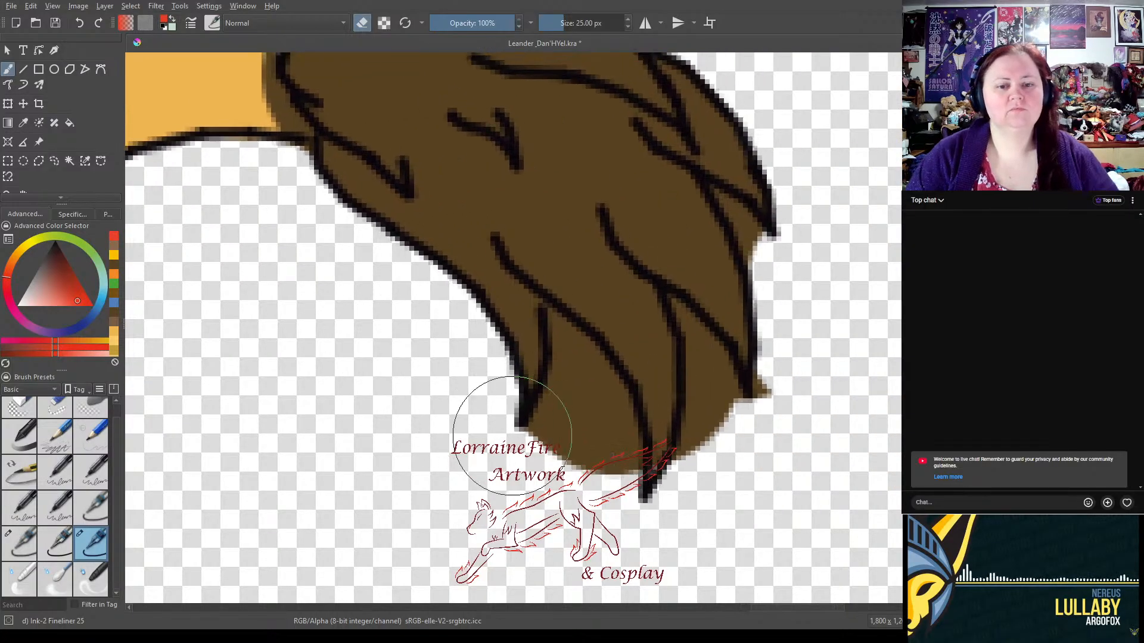
# - Erase the dark brown overspill around the tuft's lower points with the 25 px fineliner and clear the first gap with the 5 px one
pyautogui.moveTo(580, 465); pyautogui.dragTo(586, 440)
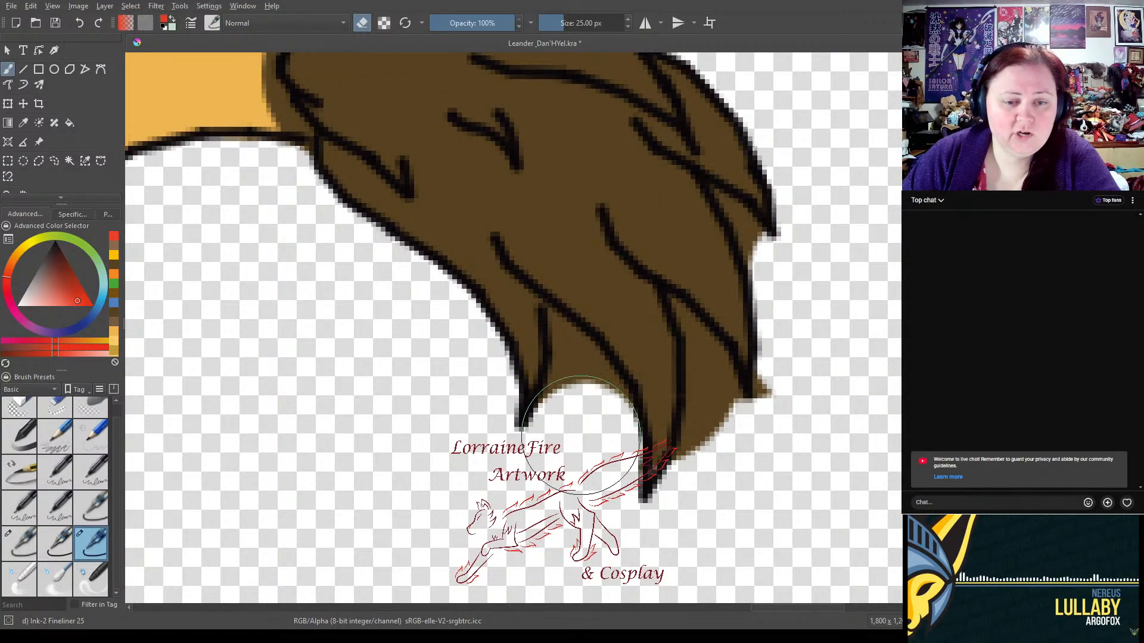
pyautogui.click(723, 470)
pyautogui.moveTo(736, 447); pyautogui.dragTo(767, 448)
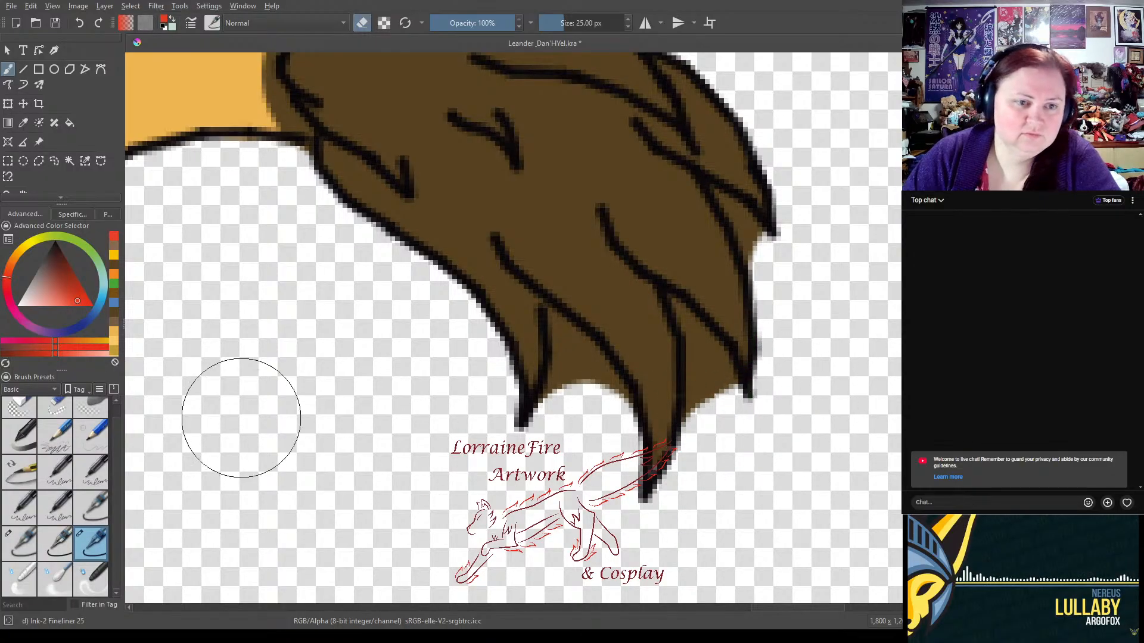
pyautogui.click(22, 548)
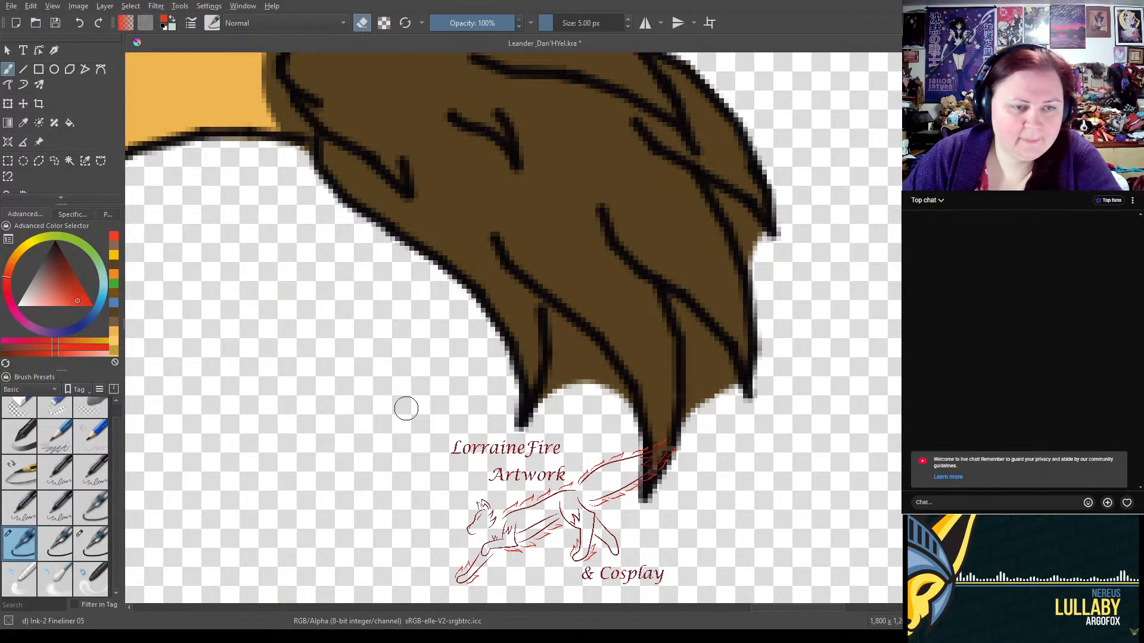
pyautogui.moveTo(549, 312)
pyautogui.mouseDown()
pyautogui.moveTo(632, 423)
pyautogui.moveTo(561, 389)
pyautogui.moveTo(546, 402)
pyautogui.moveTo(572, 390)
pyautogui.mouseUp()
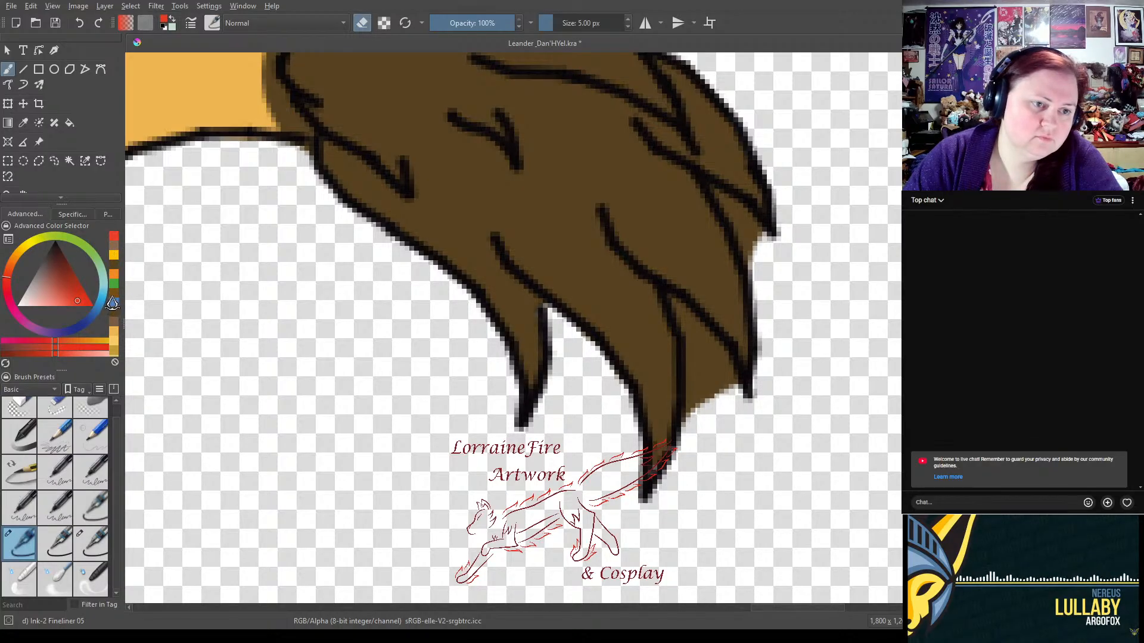
pyautogui.click(113, 304)
pyautogui.press('e')
pyautogui.moveTo(510, 192); pyautogui.dragTo(496, 237)
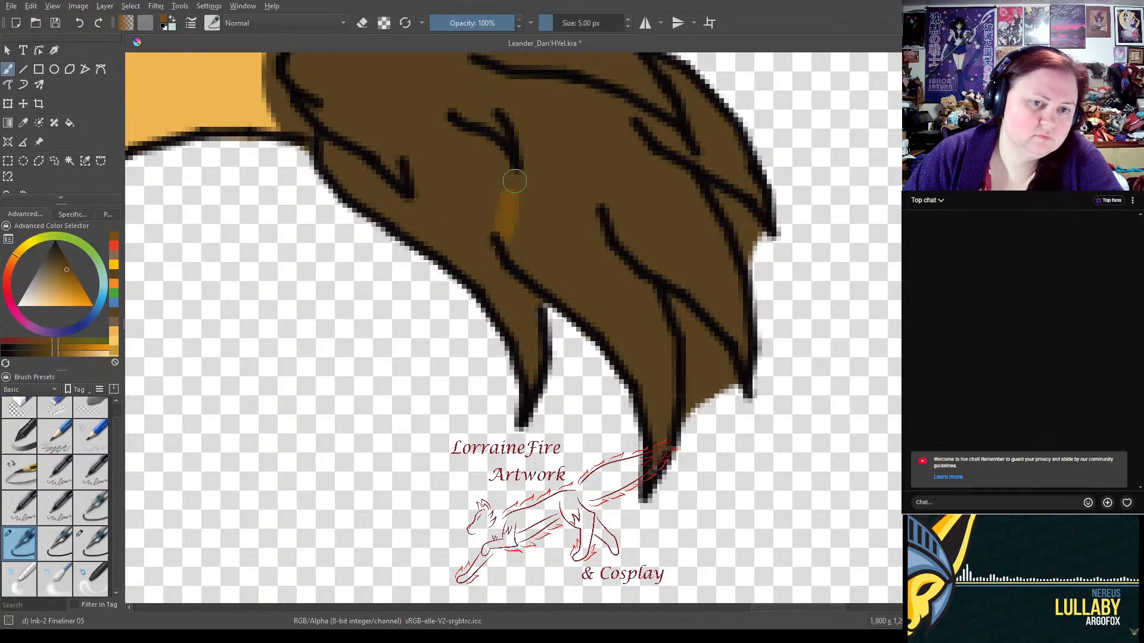
pyautogui.hotkey('ctrl', 'z')
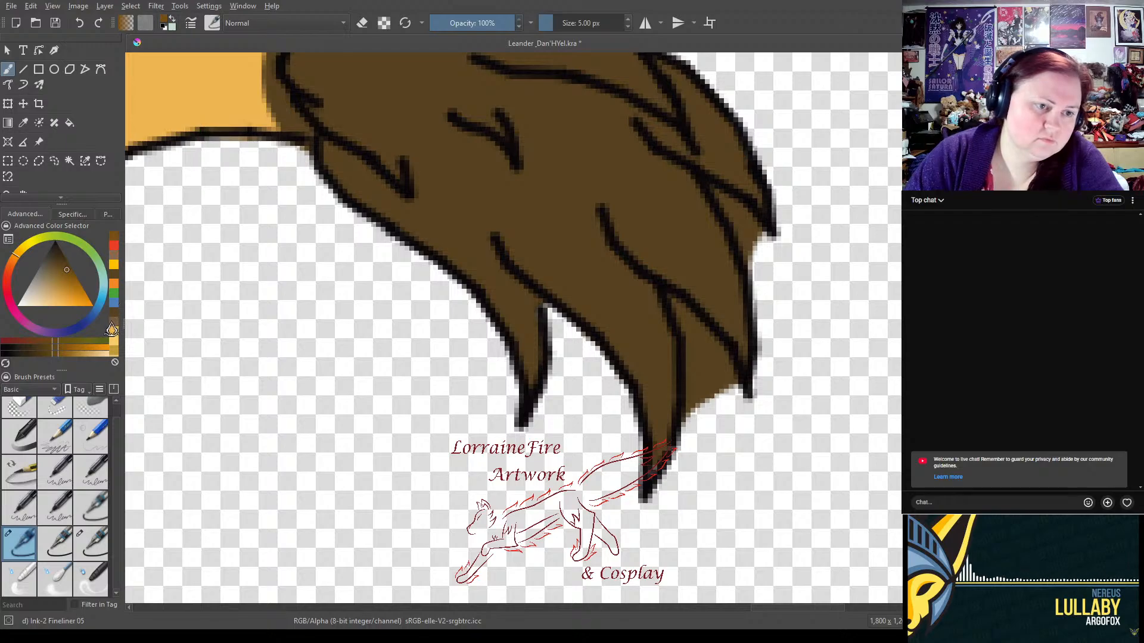
pyautogui.keyDown('ctrl'); pyautogui.click(473, 110); pyautogui.keyUp('ctrl')
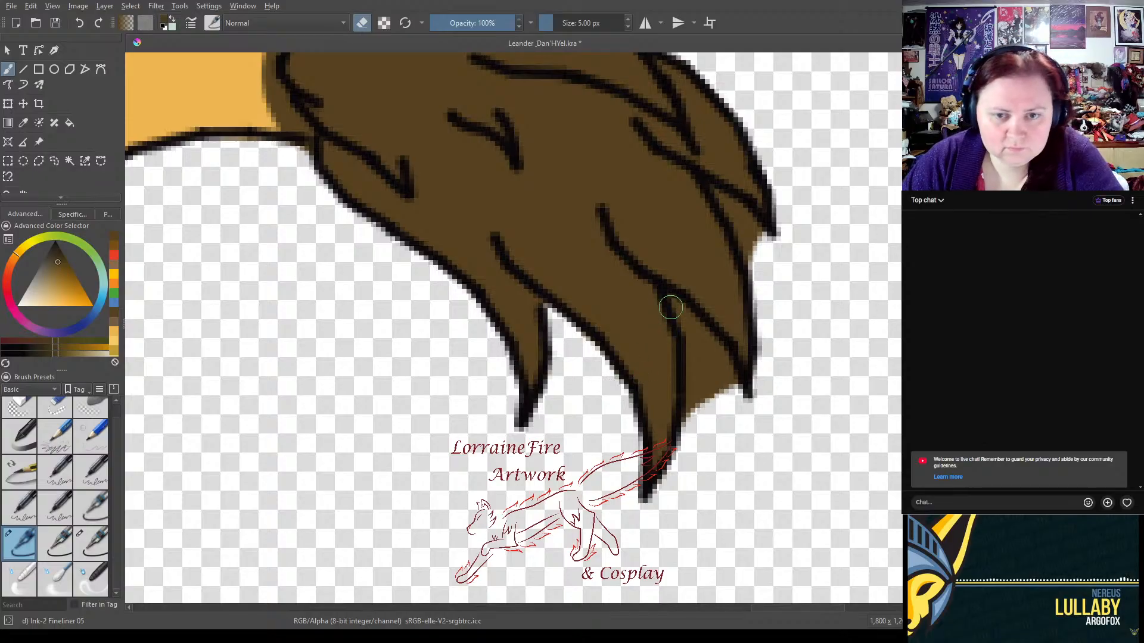
# - Erase the dark brown overspill from the two remaining gaps between the tuft's points with the 5 px fineliner
pyautogui.moveTo(680, 312); pyautogui.dragTo(691, 427)
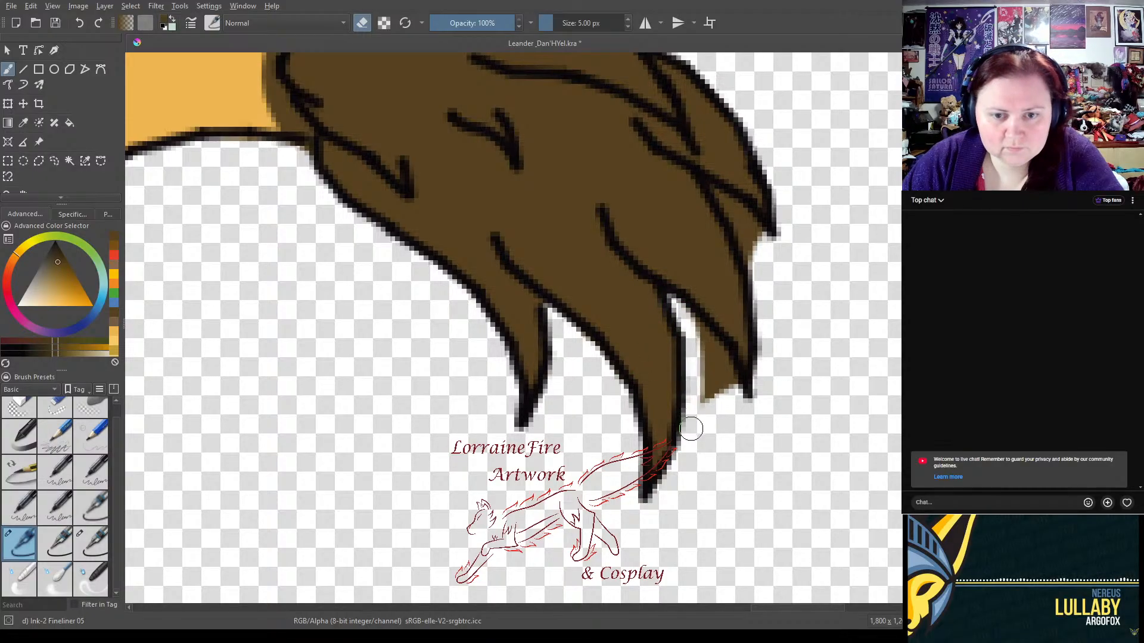
pyautogui.moveTo(706, 379)
pyautogui.mouseDown()
pyautogui.moveTo(712, 364)
pyautogui.moveTo(688, 325)
pyautogui.mouseUp()
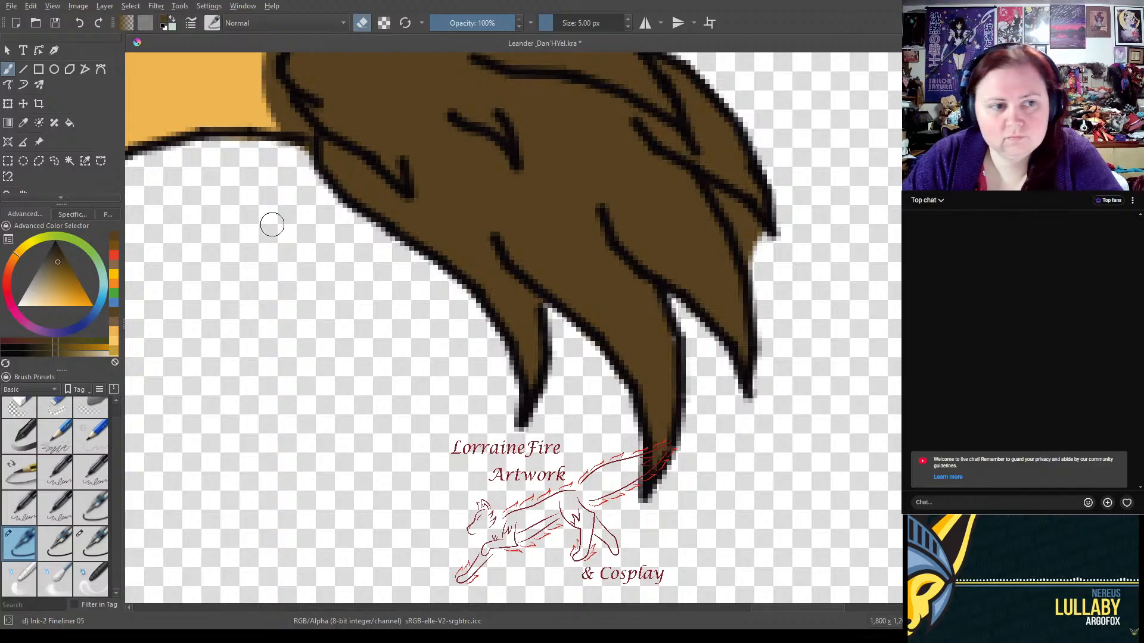
pyautogui.click(58, 536)
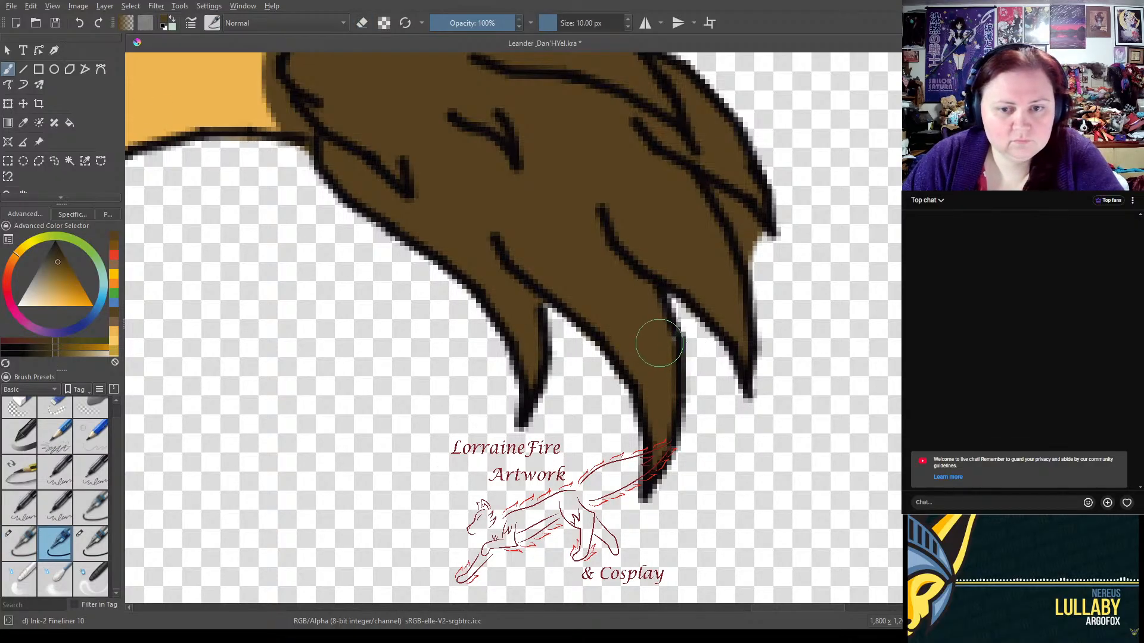
pyautogui.click(10, 548)
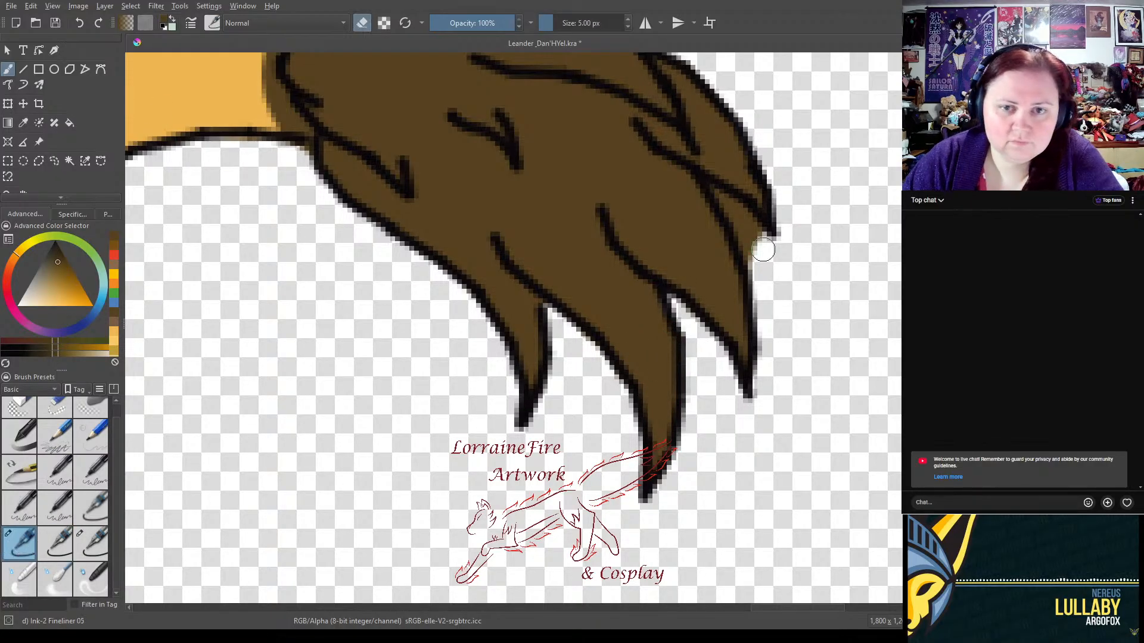
pyautogui.moveTo(731, 210); pyautogui.dragTo(751, 266)
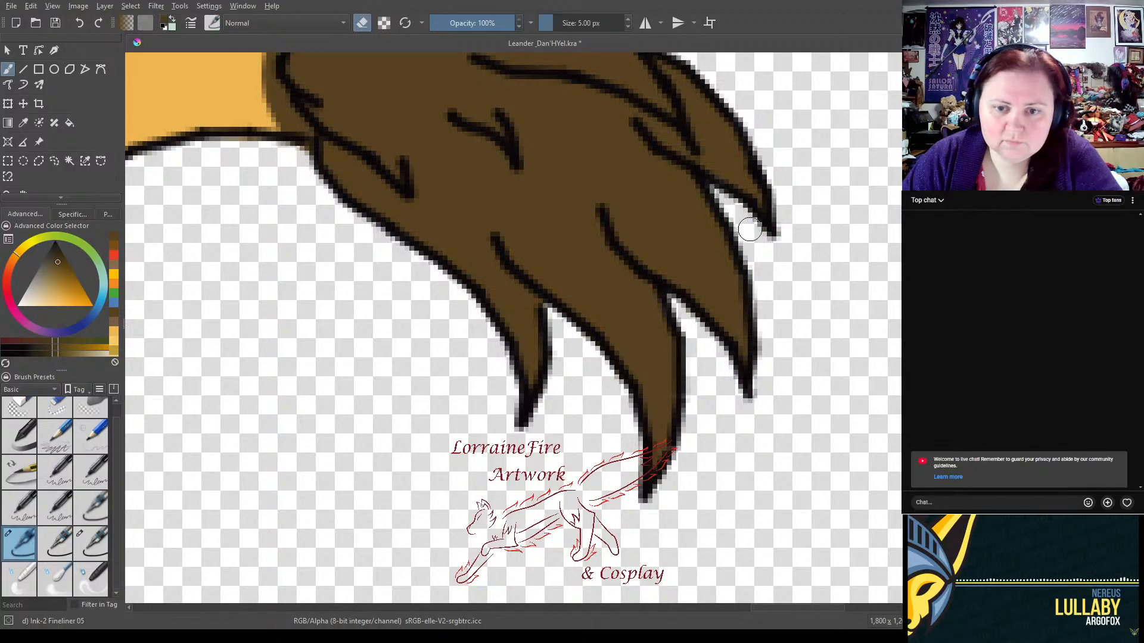
# - Erase the yellow overspill along the middle stretch of the tail's underside with the 25 px fineliner
pyautogui.moveTo(327, 305)
pyautogui.mouseDown()
pyautogui.moveTo(384, 427)
pyautogui.moveTo(632, 469)
pyautogui.mouseUp()
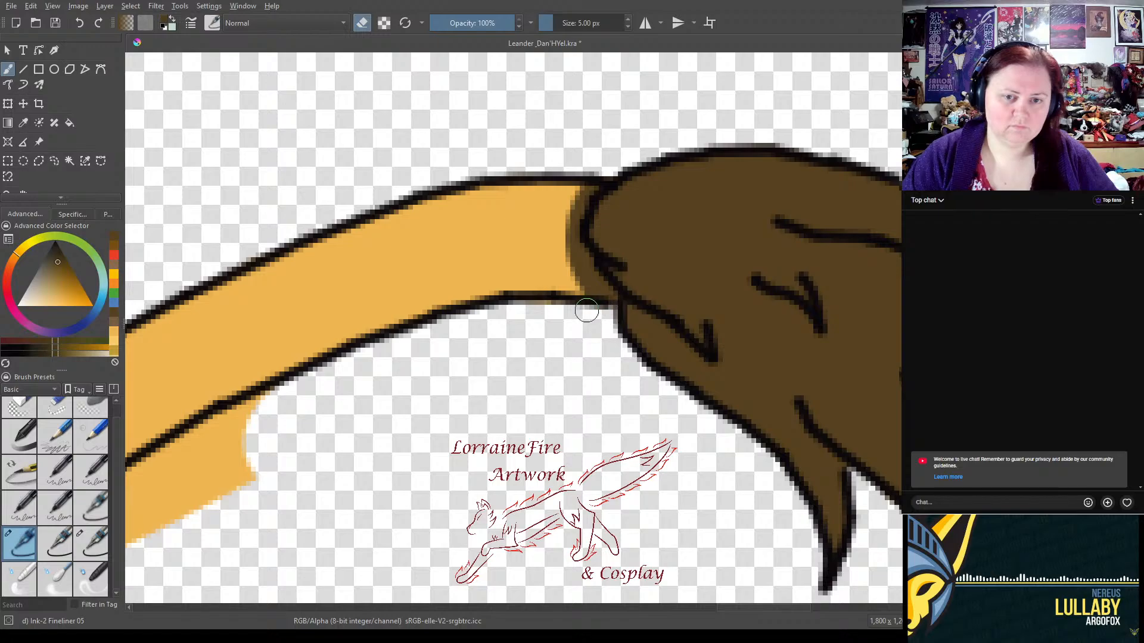
pyautogui.click(92, 544)
pyautogui.moveTo(342, 395)
pyautogui.mouseDown()
pyautogui.moveTo(455, 306)
pyautogui.moveTo(947, 79)
pyautogui.mouseUp()
pyautogui.rightClick(580, 265)
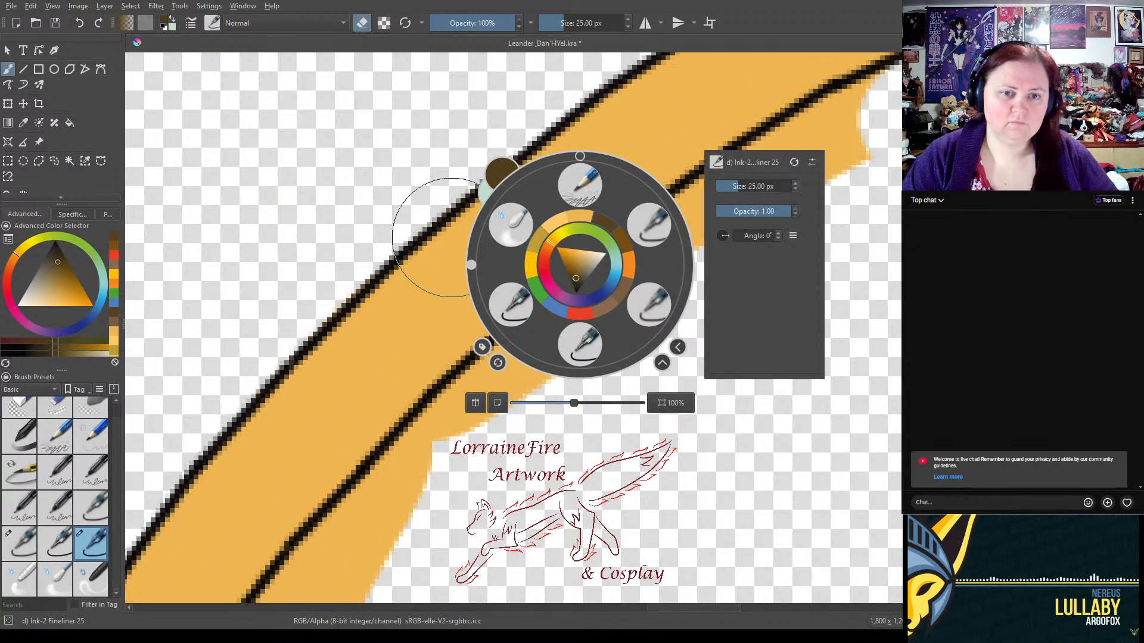
pyautogui.moveTo(472, 268); pyautogui.dragTo(495, 226)
pyautogui.click(417, 434)
pyautogui.moveTo(498, 411); pyautogui.dragTo(441, 277)
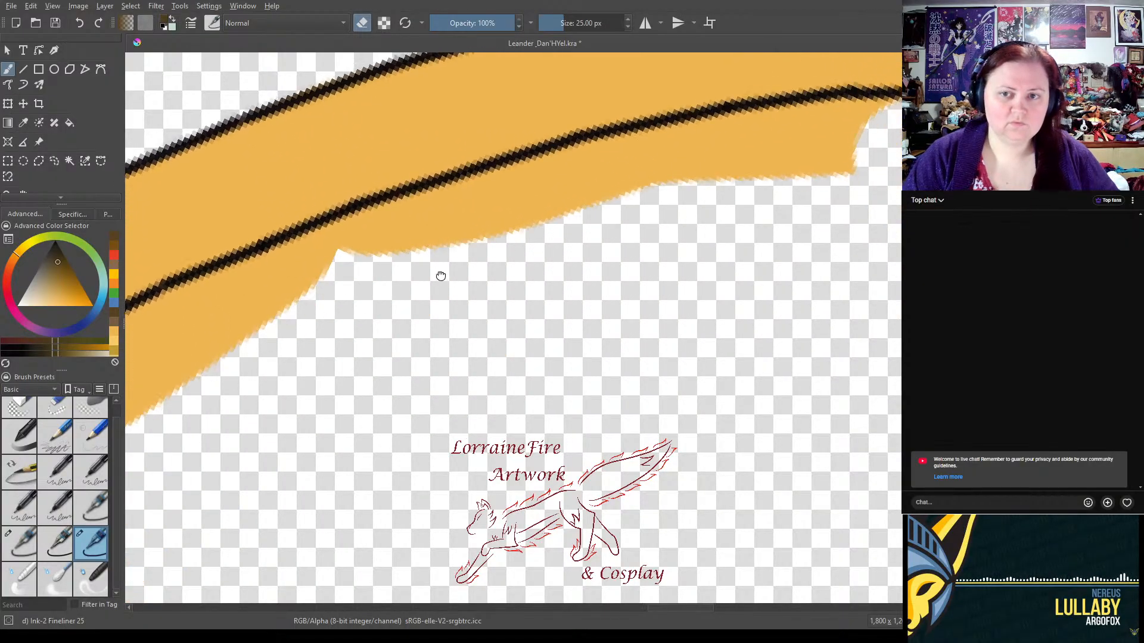
pyautogui.moveTo(185, 370)
pyautogui.mouseDown()
pyautogui.moveTo(352, 308)
pyautogui.moveTo(163, 365)
pyautogui.moveTo(256, 321)
pyautogui.moveTo(160, 355)
pyautogui.moveTo(460, 237)
pyautogui.moveTo(400, 254)
pyautogui.moveTo(591, 198)
pyautogui.moveTo(781, 166)
pyautogui.moveTo(707, 172)
pyautogui.moveTo(887, 155)
pyautogui.mouseUp()
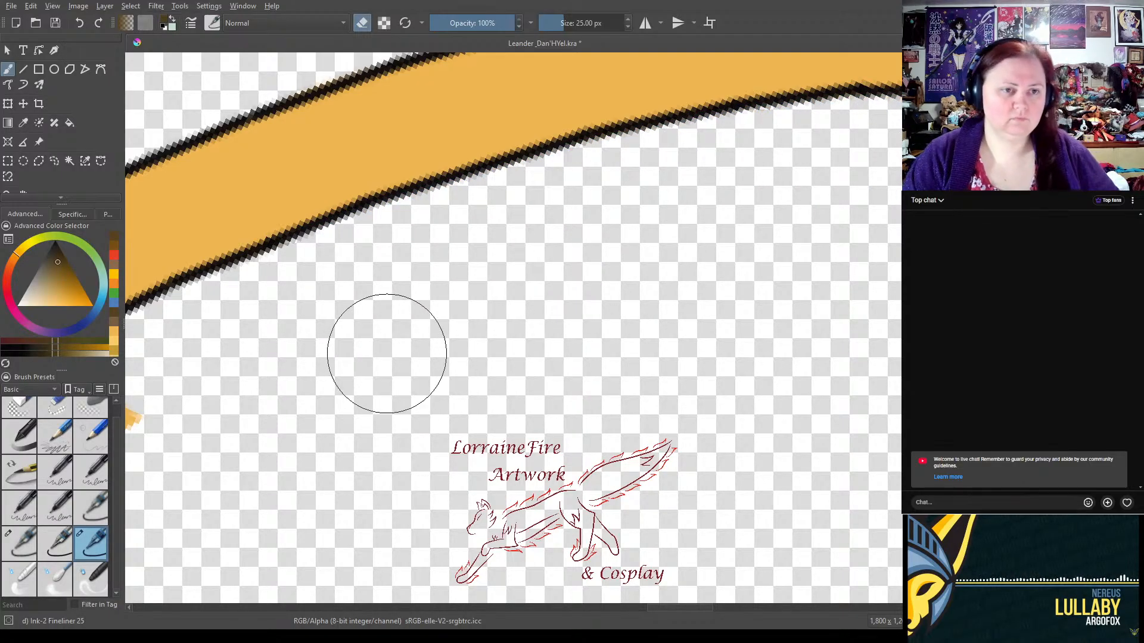
# - Erase the yellow overspill beneath the tail's base stretch, close to the red garment, with the 25 px fineliner
pyautogui.moveTo(129, 485)
pyautogui.mouseDown()
pyautogui.moveTo(618, 248)
pyautogui.moveTo(639, 274)
pyautogui.mouseUp()
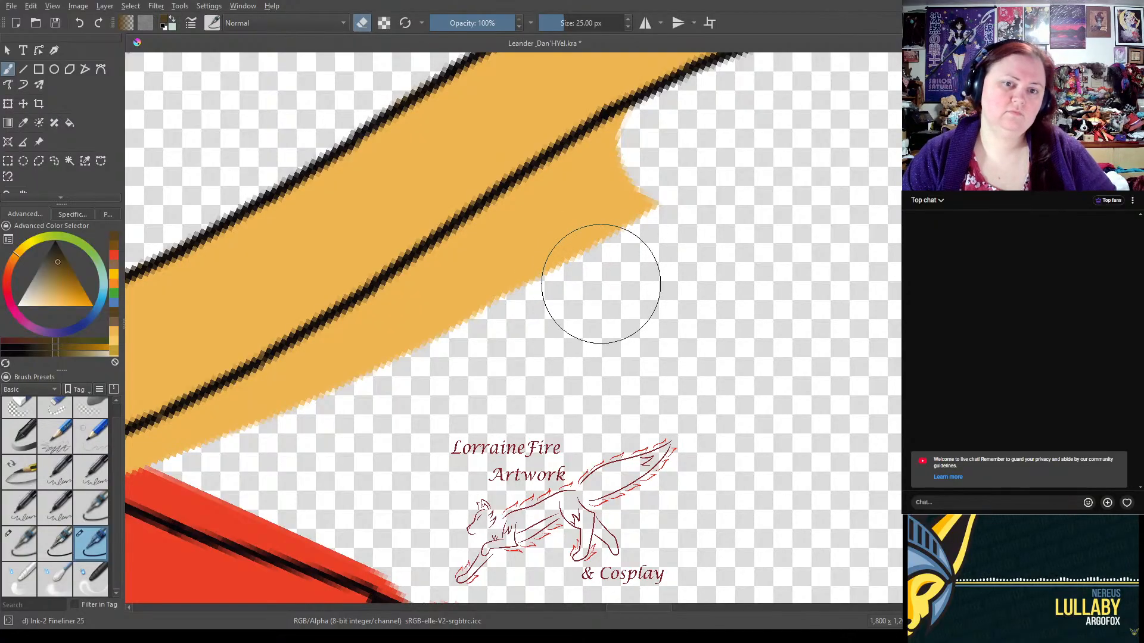
pyautogui.rightClick(609, 182)
pyautogui.moveTo(513, 143); pyautogui.dragTo(528, 113)
pyautogui.click(423, 178)
pyautogui.moveTo(361, 352); pyautogui.dragTo(571, 258)
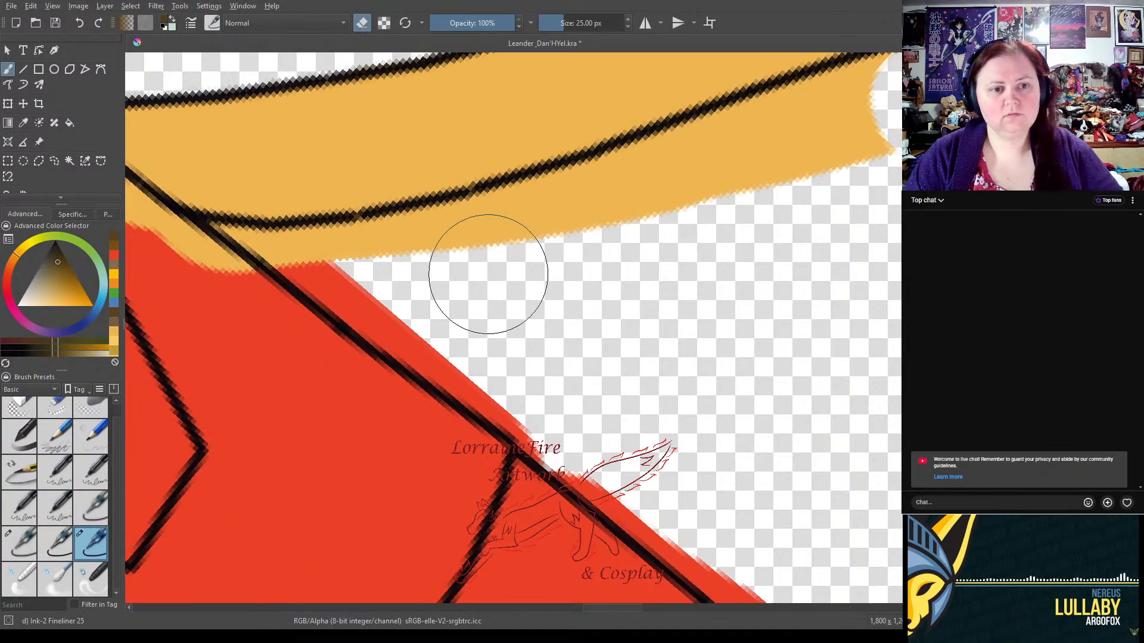
pyautogui.click(380, 275)
pyautogui.moveTo(380, 275)
pyautogui.mouseDown()
pyautogui.moveTo(383, 263)
pyautogui.moveTo(412, 267)
pyautogui.moveTo(608, 225)
pyautogui.moveTo(554, 238)
pyautogui.moveTo(927, 105)
pyautogui.mouseUp()
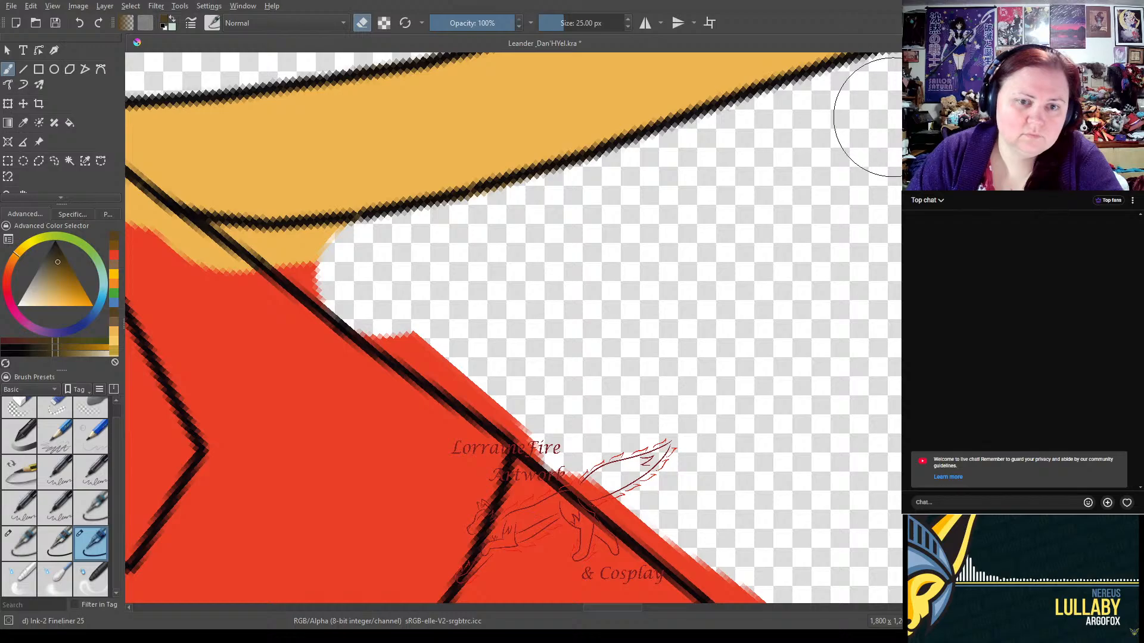
# - Erase the overspill outside the red garment's diagonal edge with the 25 px fineliner and in the corner beneath the tail's base with the 5 px one
pyautogui.moveTo(439, 263)
pyautogui.mouseDown()
pyautogui.moveTo(393, 294)
pyautogui.moveTo(427, 306)
pyautogui.moveTo(637, 470)
pyautogui.moveTo(707, 492)
pyautogui.moveTo(740, 542)
pyautogui.moveTo(781, 552)
pyautogui.mouseUp()
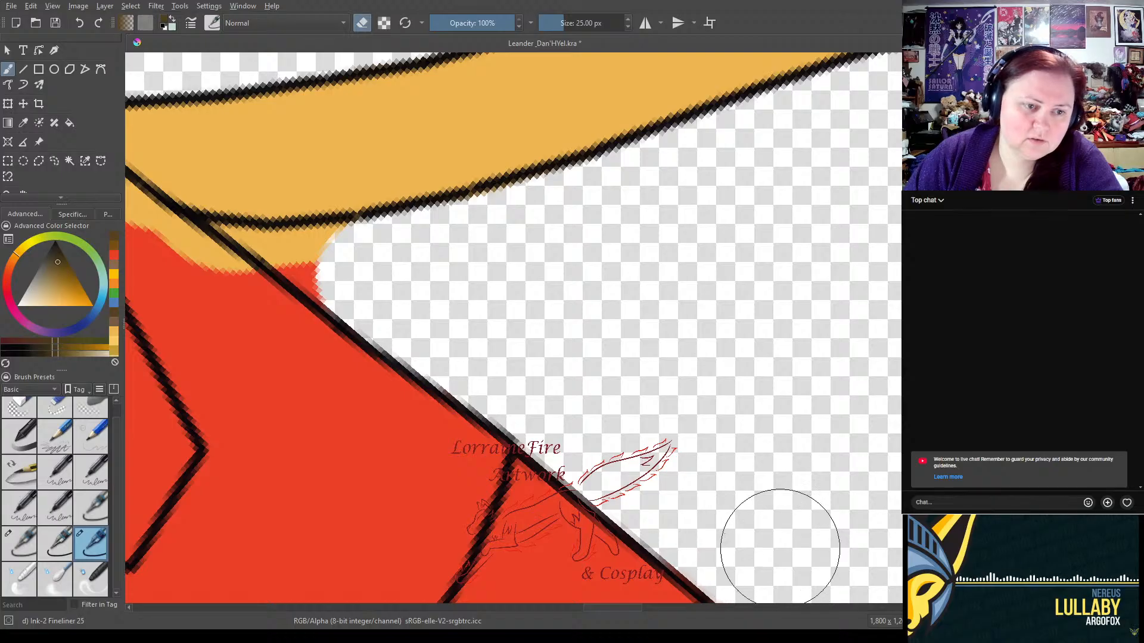
pyautogui.click(23, 557)
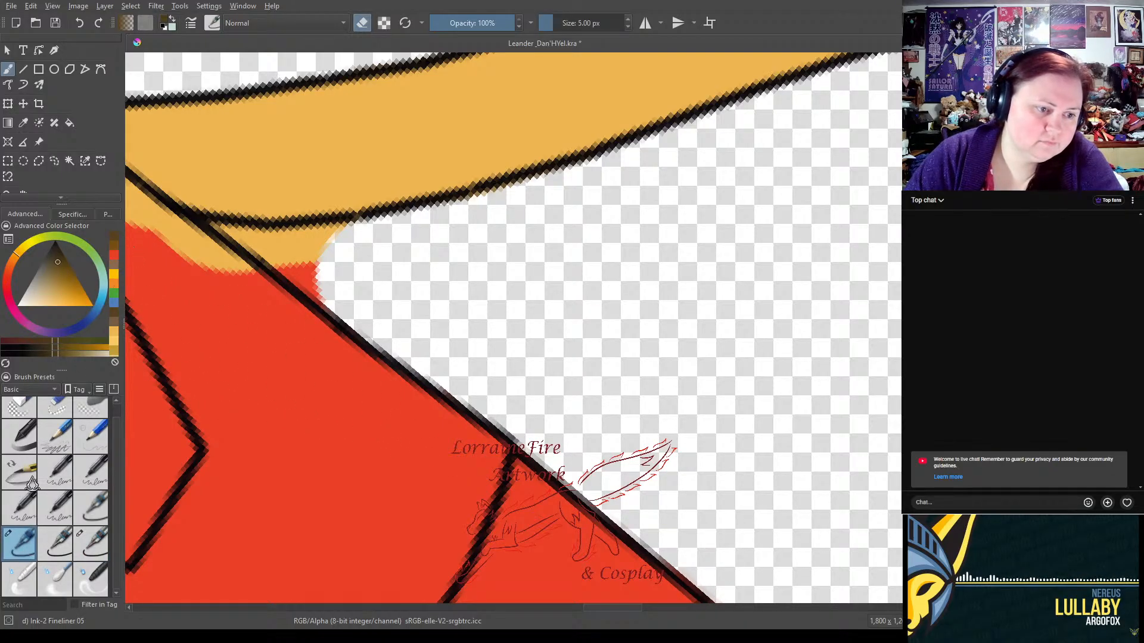
pyautogui.click(57, 546)
pyautogui.click(114, 257)
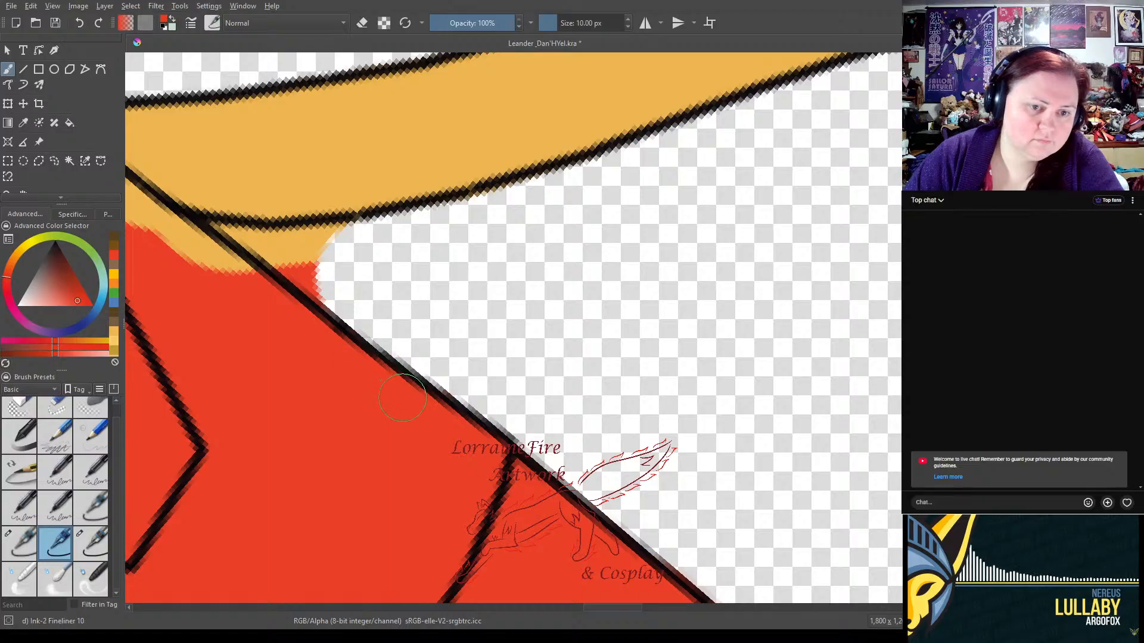
pyautogui.click(17, 554)
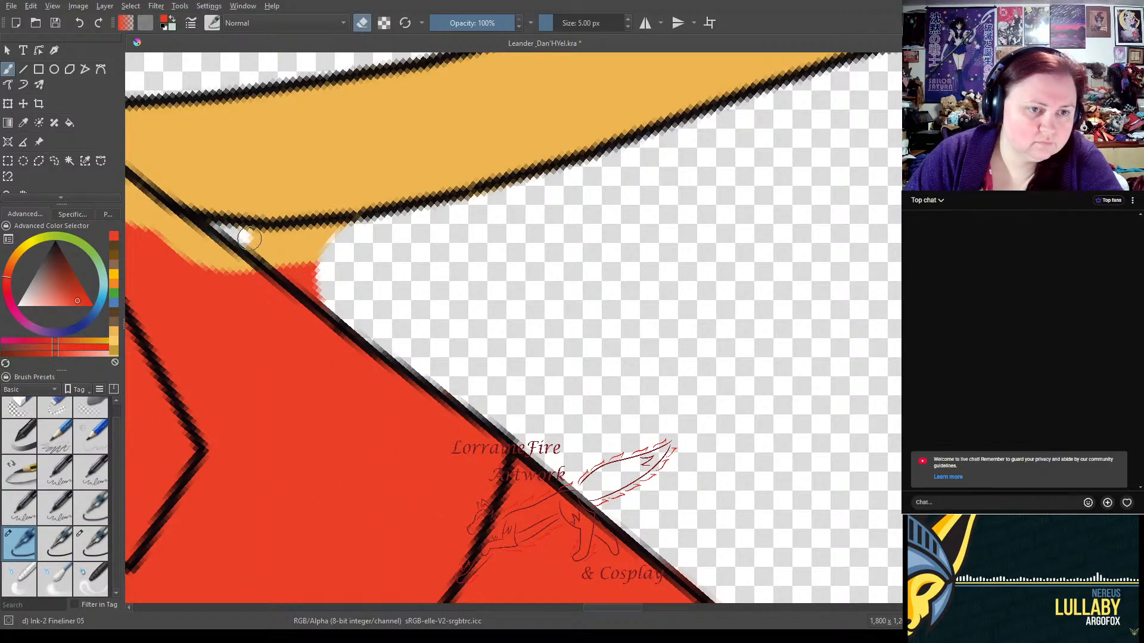
pyautogui.moveTo(269, 240); pyautogui.dragTo(358, 230)
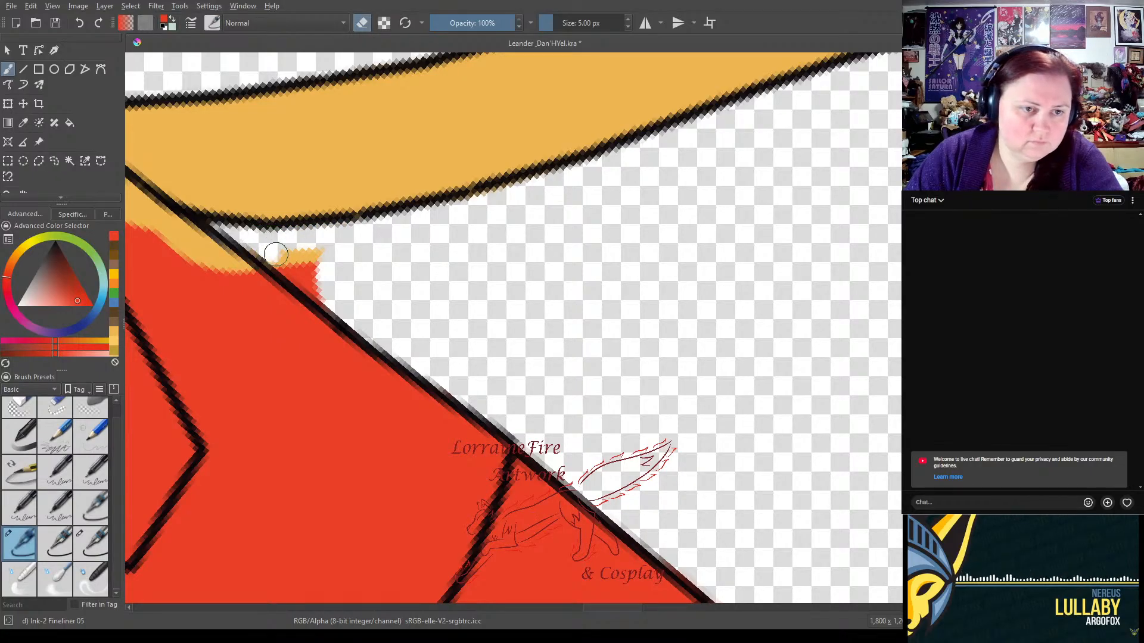
pyautogui.moveTo(282, 264); pyautogui.dragTo(305, 288)
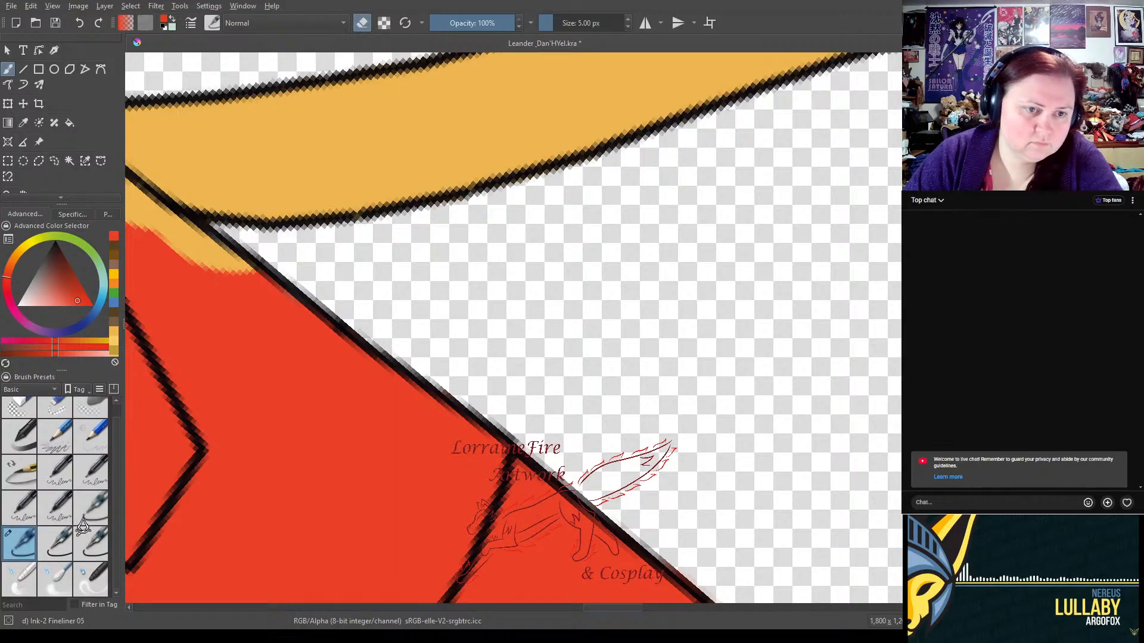
# - Paint red over the yellow spill just inside the garment's diagonal edge with the 10 px fineliner
pyautogui.click(60, 543)
pyautogui.moveTo(219, 264); pyautogui.dragTo(242, 281)
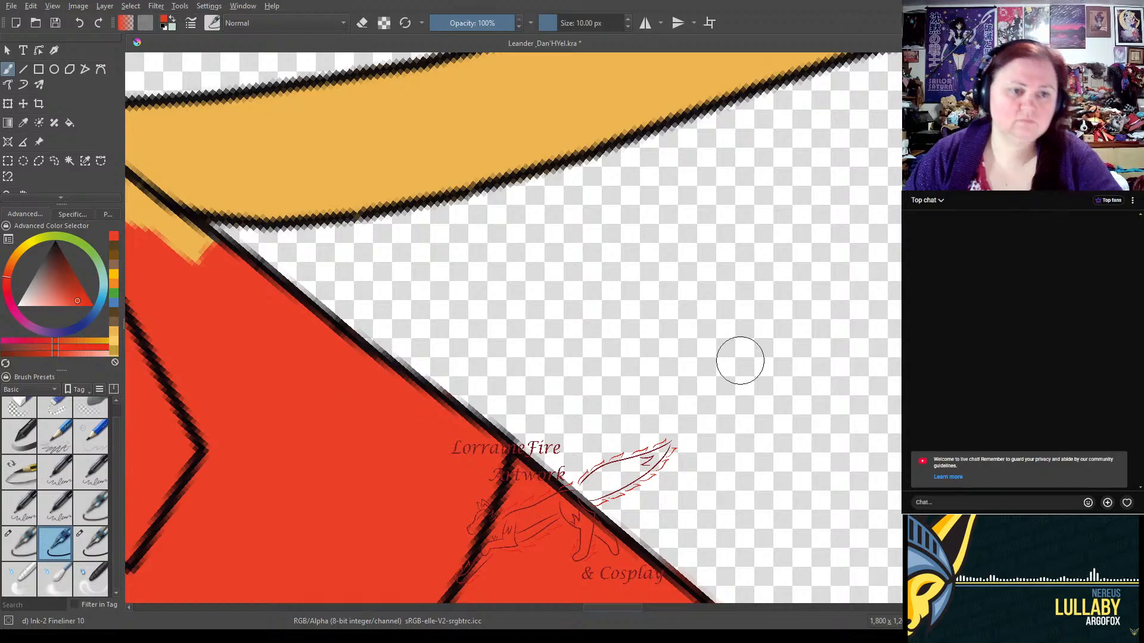
# - Erase the red overspill along the red leg's upper edge and the orange overspill around the adjoining cuff with the 25 px fineliner
pyautogui.moveTo(833, 471); pyautogui.dragTo(457, 127)
pyautogui.rightClick(469, 251)
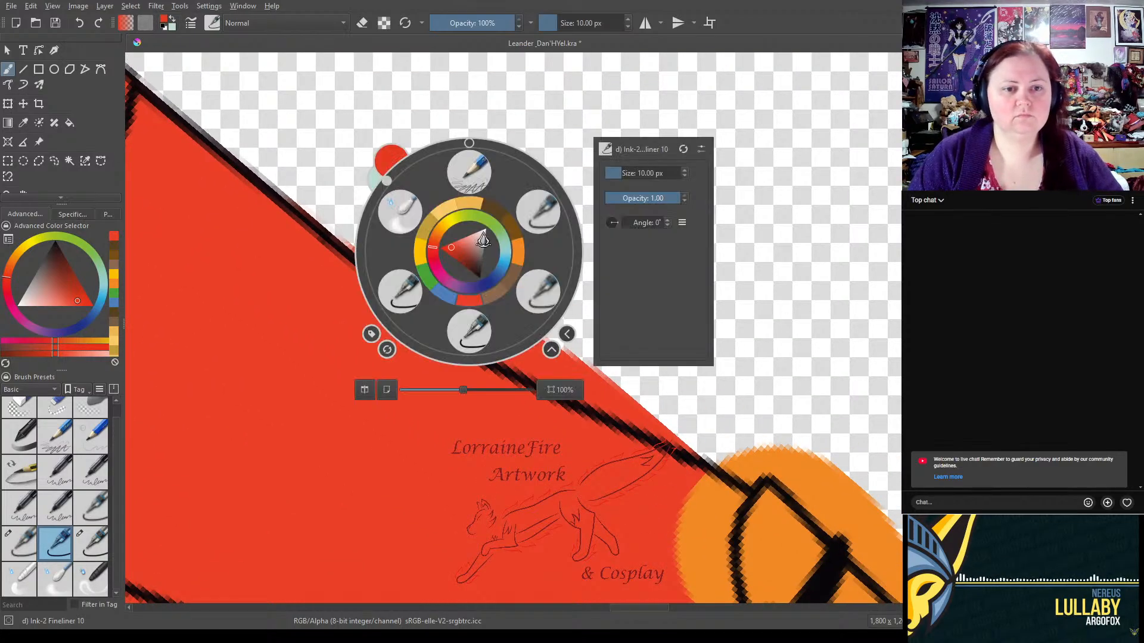
pyautogui.moveTo(384, 183); pyautogui.dragTo(339, 290)
pyautogui.click(248, 299)
pyautogui.moveTo(564, 207); pyautogui.dragTo(511, 183)
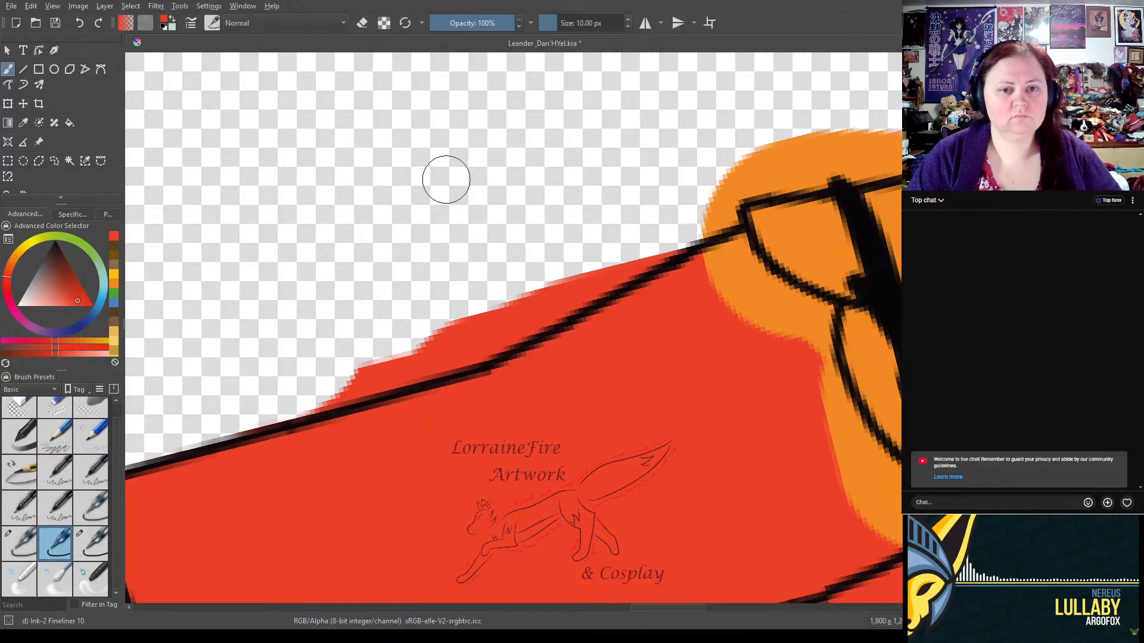
pyautogui.rightClick(426, 210)
pyautogui.moveTo(322, 244); pyautogui.dragTo(295, 266)
pyautogui.click(302, 308)
pyautogui.rightClick(389, 264)
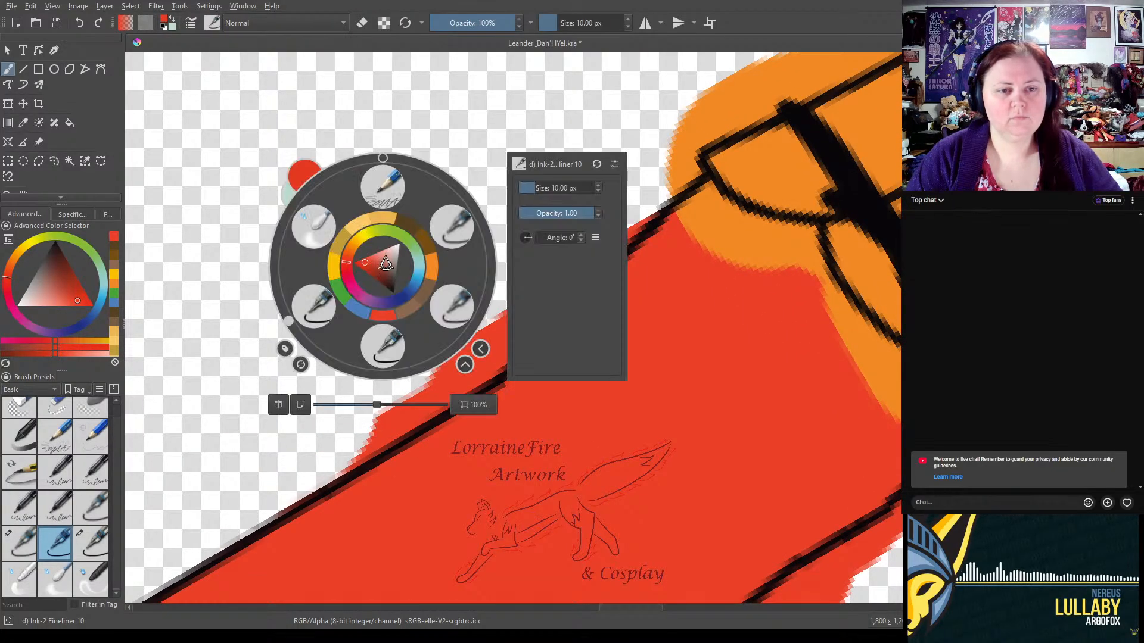
pyautogui.moveTo(285, 330); pyautogui.dragTo(291, 337)
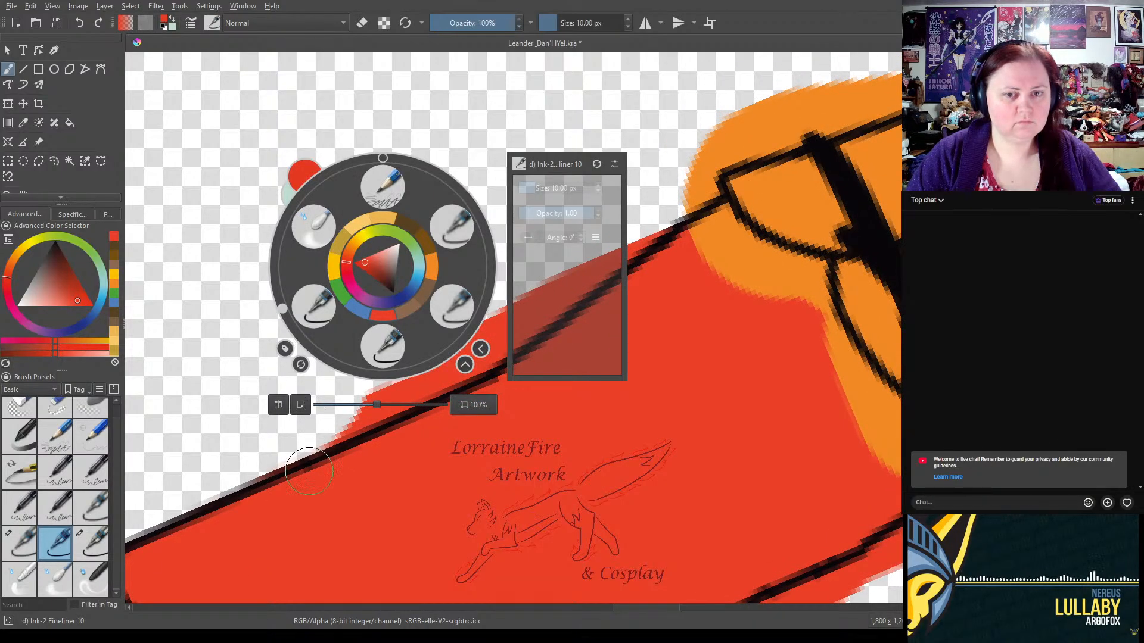
pyautogui.click(209, 385)
pyautogui.click(89, 539)
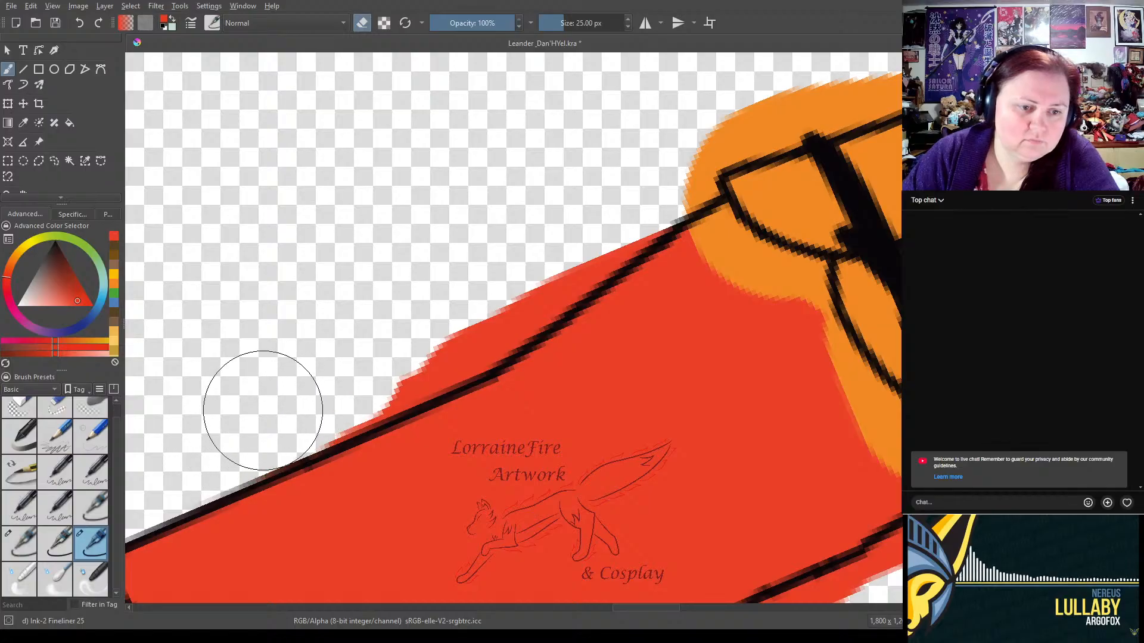
pyautogui.moveTo(268, 409)
pyautogui.mouseDown()
pyautogui.moveTo(482, 311)
pyautogui.moveTo(670, 145)
pyautogui.moveTo(669, 162)
pyautogui.moveTo(686, 148)
pyautogui.moveTo(692, 110)
pyautogui.moveTo(675, 120)
pyautogui.moveTo(825, 97)
pyautogui.moveTo(864, 65)
pyautogui.mouseUp()
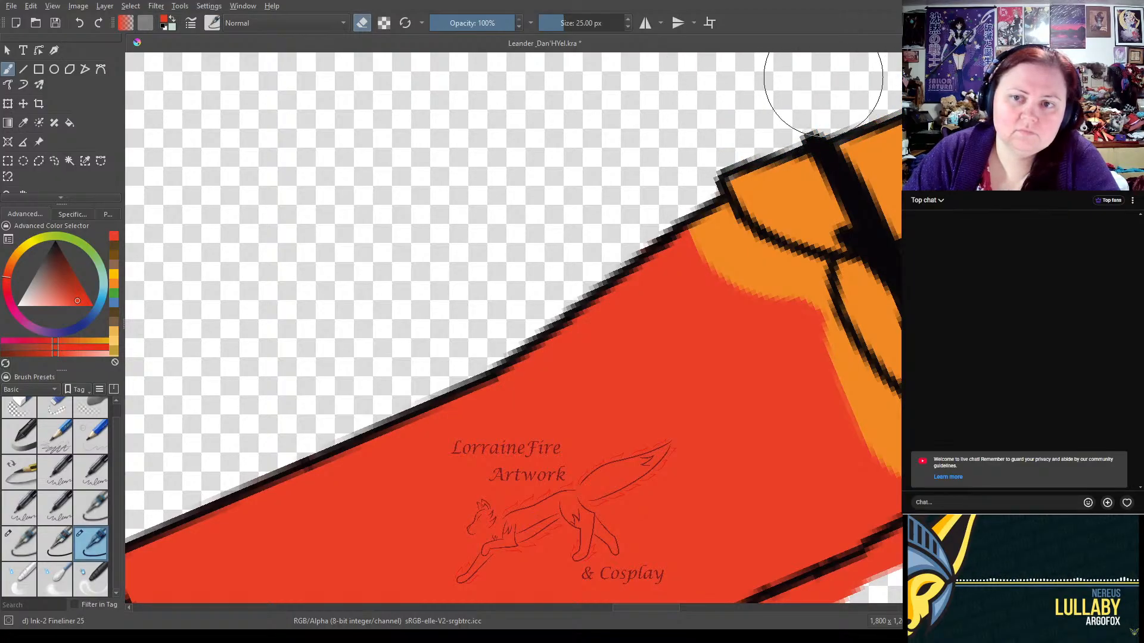
# - Erase the orange overspill along the laced orange shoe's upper edge with the 25 px fineliner
pyautogui.click(54, 544)
pyautogui.click(112, 289)
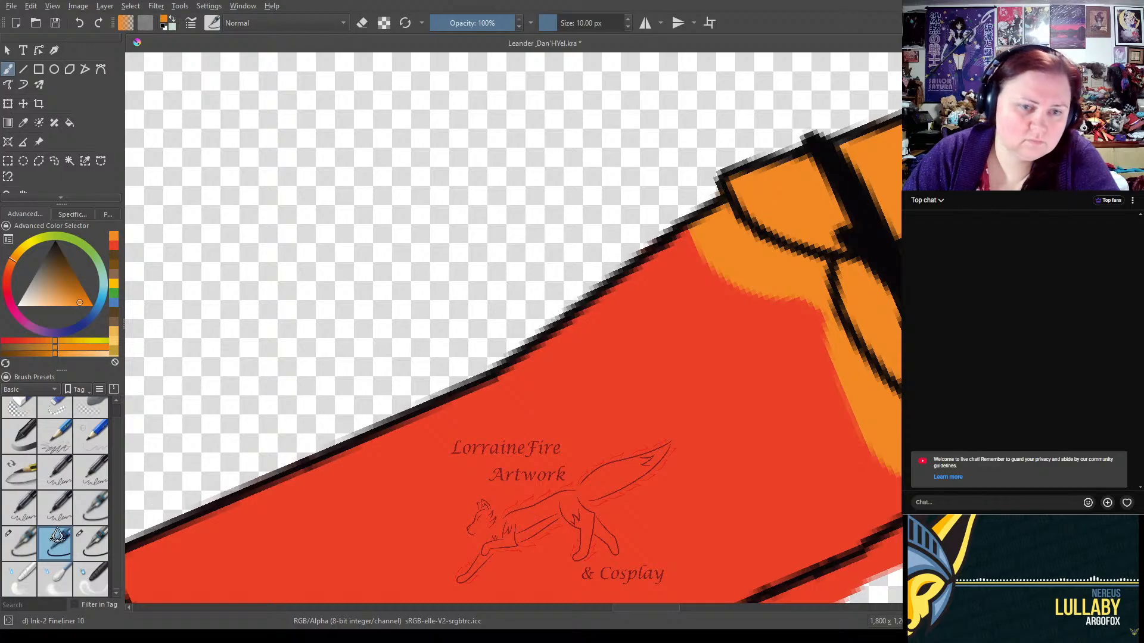
pyautogui.click(19, 543)
pyautogui.press('e')
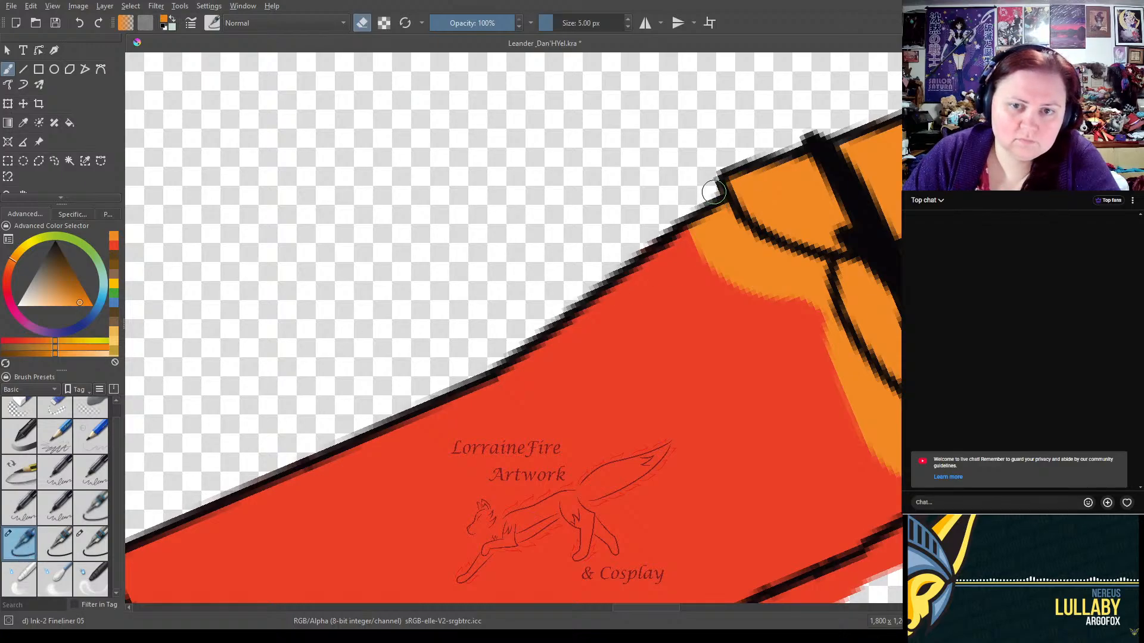
pyautogui.click(91, 551)
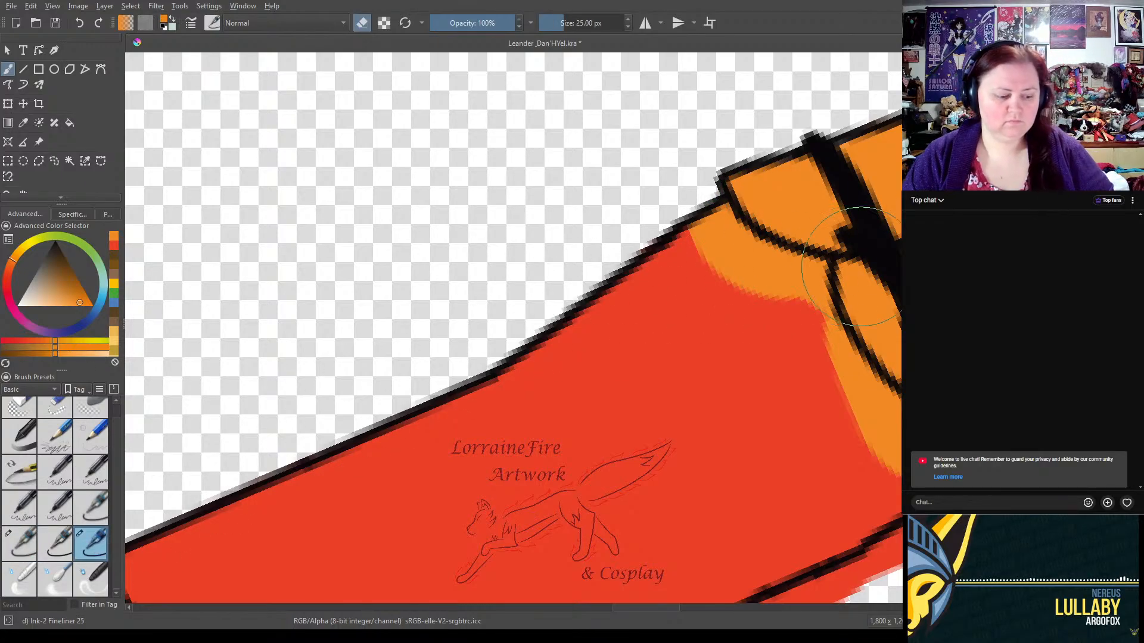
pyautogui.moveTo(881, 234); pyautogui.dragTo(316, 351)
pyautogui.moveTo(504, 280); pyautogui.dragTo(544, 400)
pyautogui.click(55, 543)
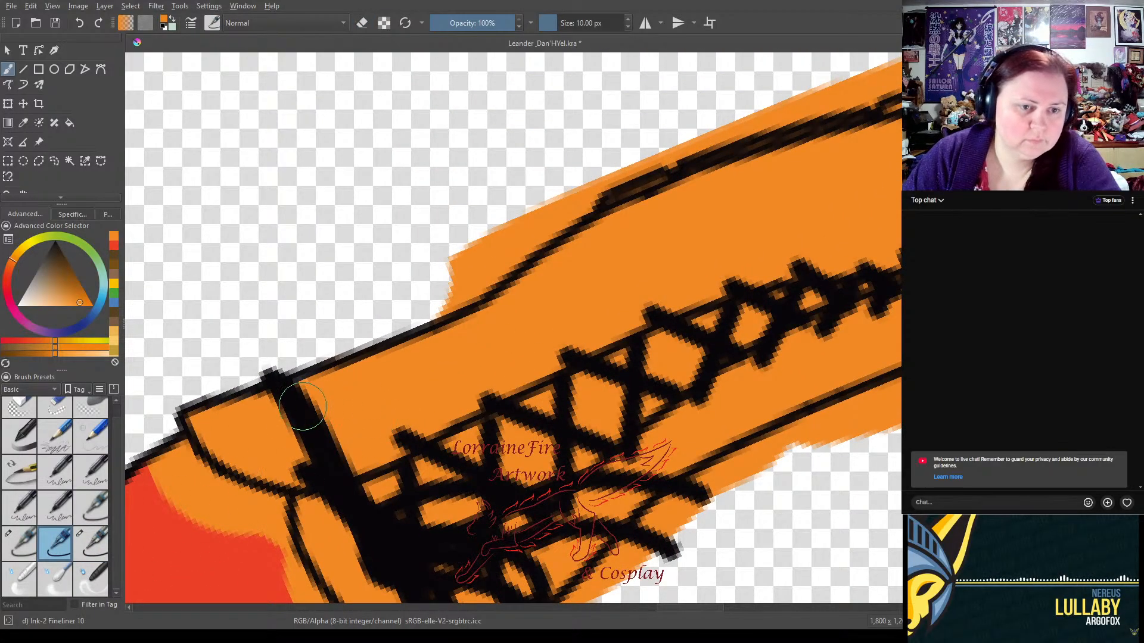
pyautogui.click(91, 544)
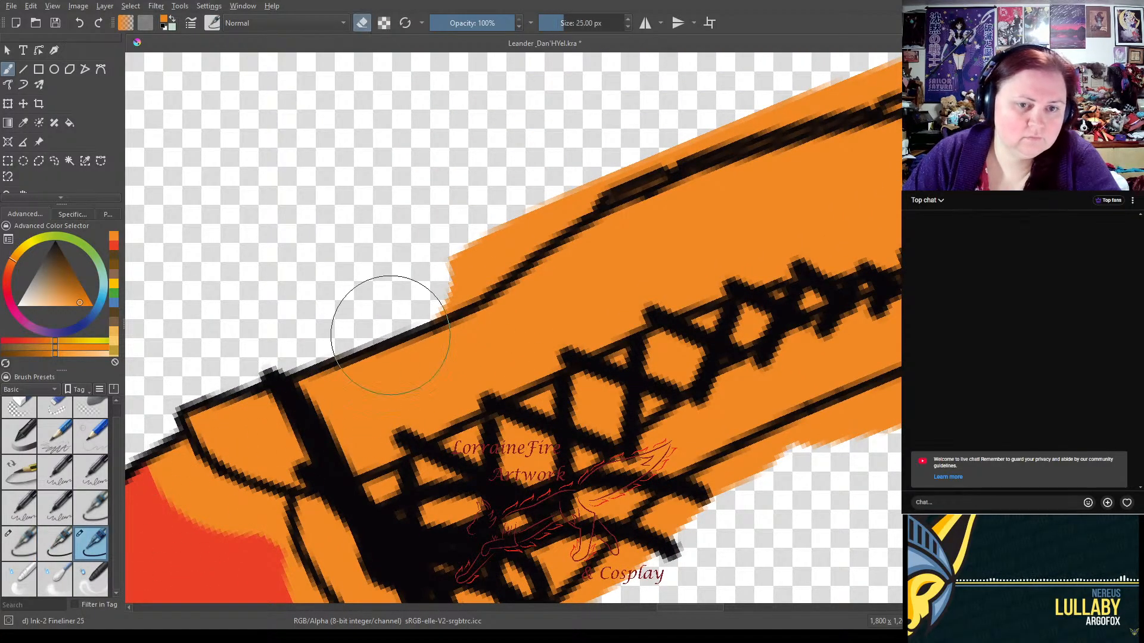
pyautogui.moveTo(403, 256)
pyautogui.mouseDown()
pyautogui.moveTo(438, 253)
pyautogui.moveTo(524, 179)
pyautogui.moveTo(511, 184)
pyautogui.moveTo(557, 169)
pyautogui.moveTo(613, 108)
pyautogui.moveTo(635, 107)
pyautogui.moveTo(606, 125)
pyautogui.moveTo(759, 66)
pyautogui.moveTo(846, 60)
pyautogui.moveTo(906, 35)
pyautogui.mouseUp()
# - Erase the orange overspill along the laced shoe's lower edge and around its rounded end with the 25 px fineliner
pyautogui.moveTo(888, 456); pyautogui.dragTo(581, 521)
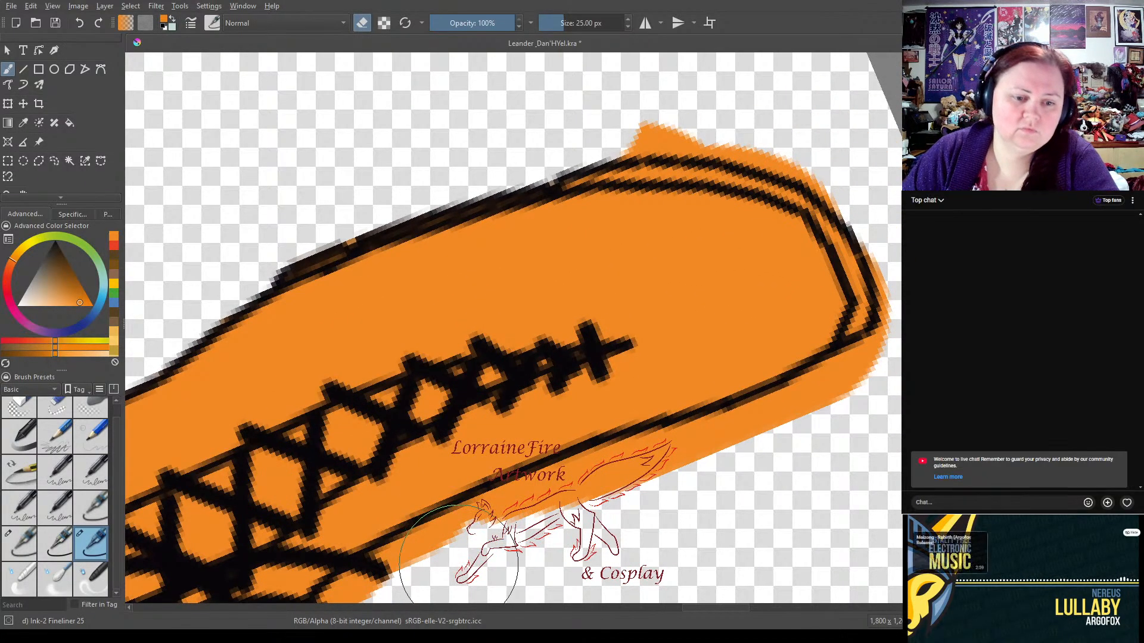
pyautogui.moveTo(416, 590)
pyautogui.mouseDown()
pyautogui.moveTo(651, 488)
pyautogui.moveTo(623, 498)
pyautogui.moveTo(812, 442)
pyautogui.moveTo(856, 417)
pyautogui.moveTo(817, 427)
pyautogui.moveTo(909, 381)
pyautogui.mouseUp()
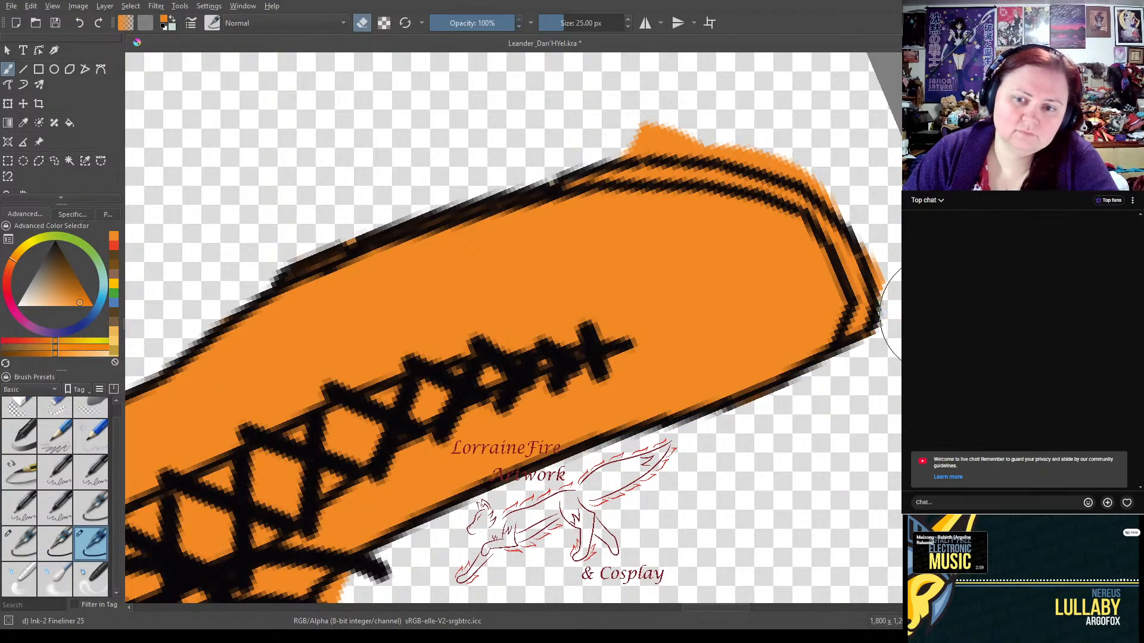
pyautogui.moveTo(638, 102)
pyautogui.mouseDown()
pyautogui.moveTo(626, 102)
pyautogui.moveTo(812, 115)
pyautogui.moveTo(842, 199)
pyautogui.moveTo(882, 239)
pyautogui.moveTo(923, 247)
pyautogui.mouseUp()
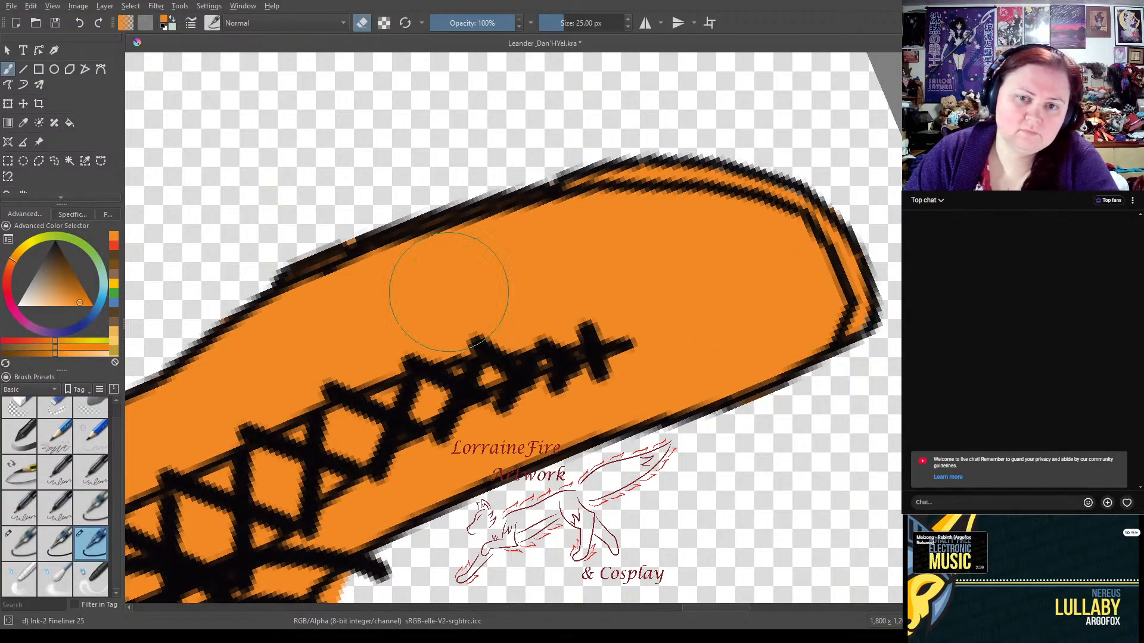
# - Paint the strip along the shoe's upper edge and rounded end dark brown with the 10 px fineliner, and cover the spill inside with orange
pyautogui.click(56, 545)
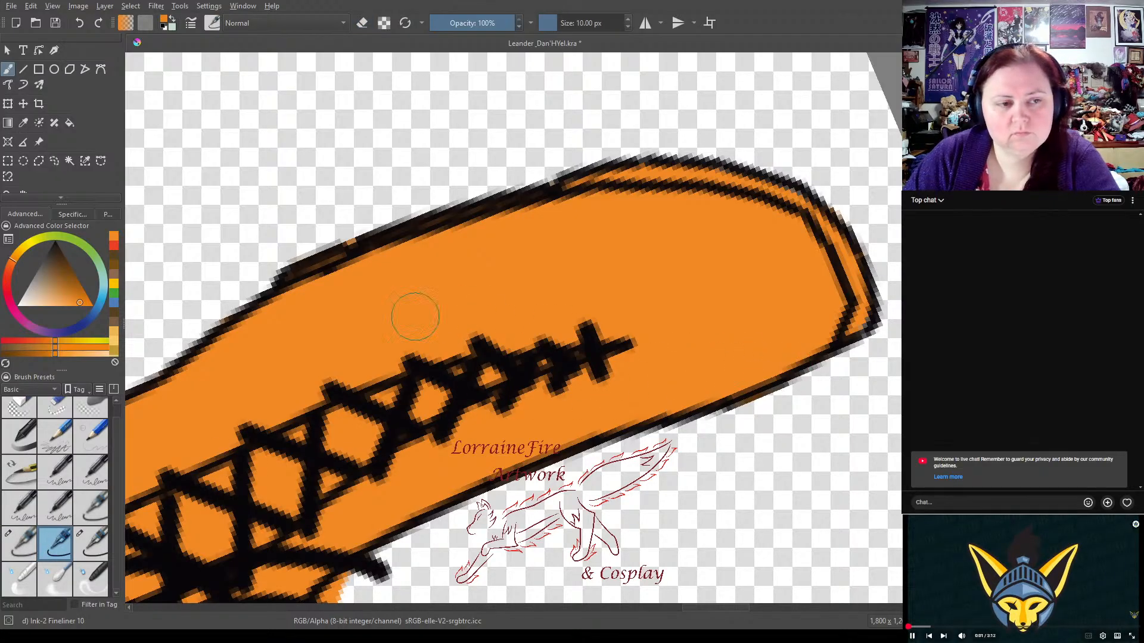
pyautogui.click(115, 264)
pyautogui.moveTo(302, 285)
pyautogui.mouseDown()
pyautogui.moveTo(596, 190)
pyautogui.moveTo(683, 178)
pyautogui.moveTo(760, 195)
pyautogui.moveTo(827, 235)
pyautogui.moveTo(848, 291)
pyautogui.moveTo(828, 345)
pyautogui.mouseUp()
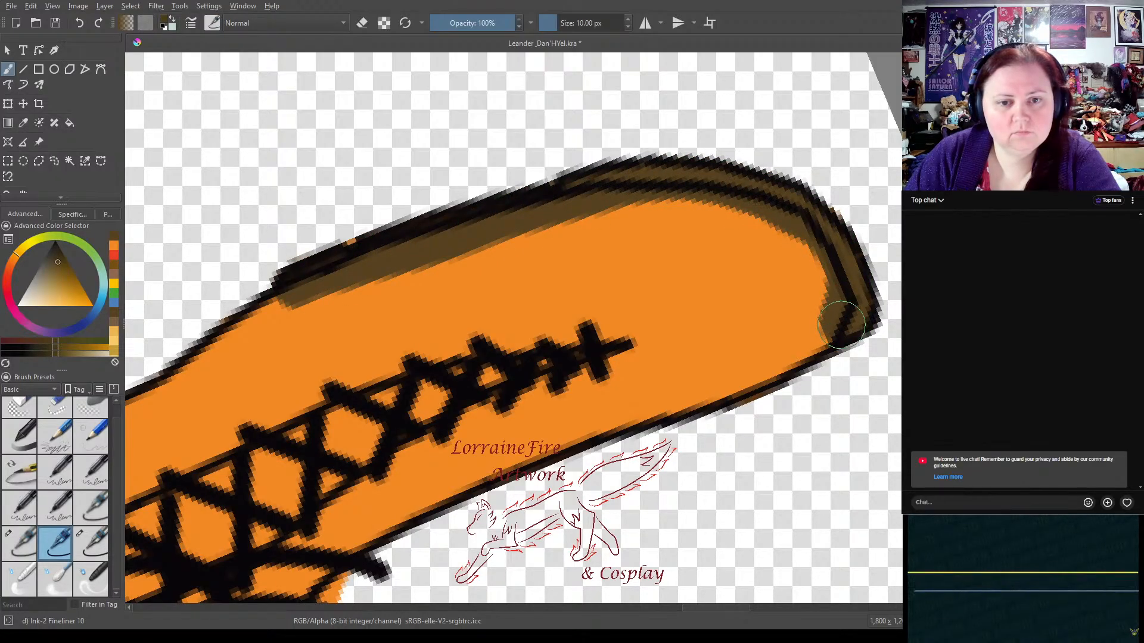
pyautogui.click(113, 256)
pyautogui.moveTo(362, 281); pyautogui.dragTo(367, 275)
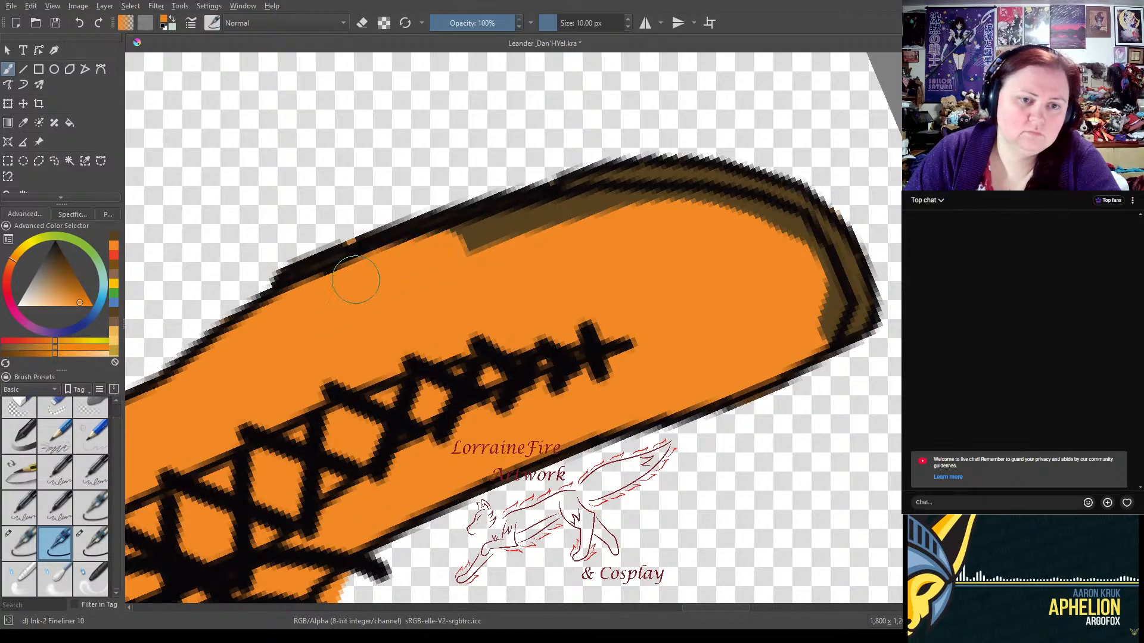
pyautogui.moveTo(289, 305)
pyautogui.mouseDown()
pyautogui.moveTo(616, 206)
pyautogui.moveTo(590, 209)
pyautogui.moveTo(694, 208)
pyautogui.moveTo(798, 240)
pyautogui.moveTo(816, 319)
pyautogui.mouseUp()
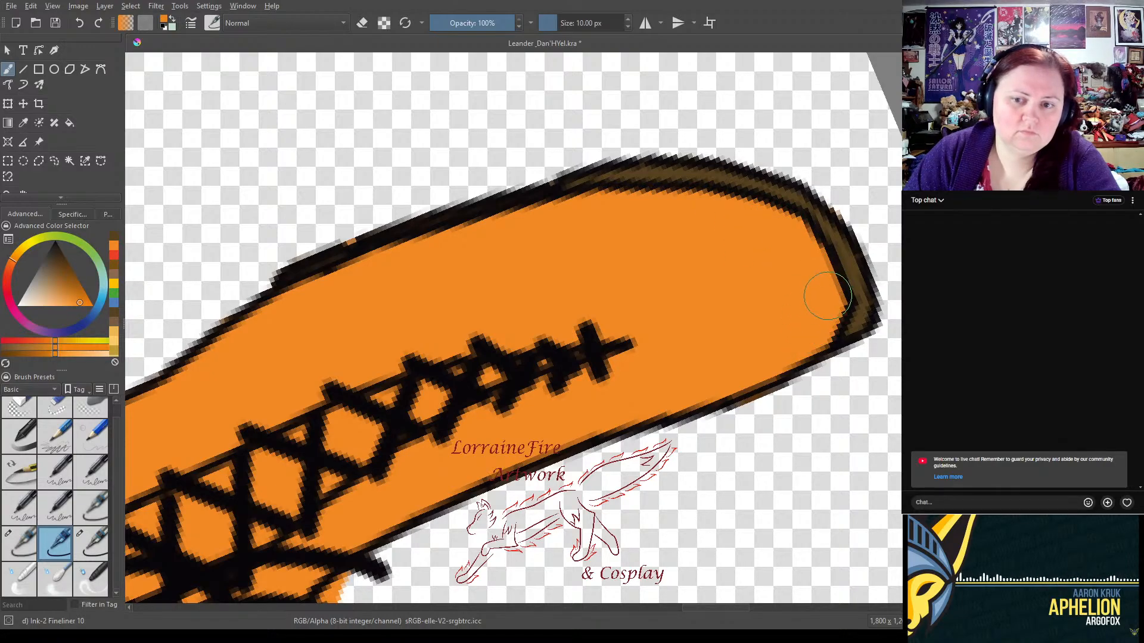
# - Erase the small orange specks along the outer edge of the shoe's dark brown strip with the 5 px fineliner
pyautogui.click(15, 551)
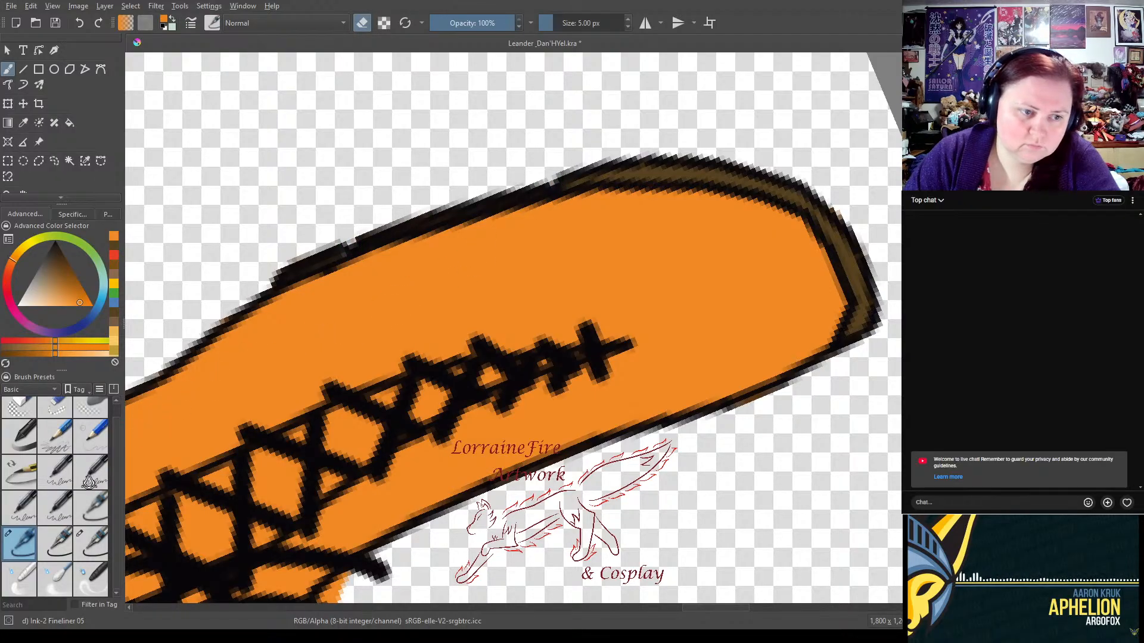
pyautogui.click(113, 248)
pyautogui.press('e')
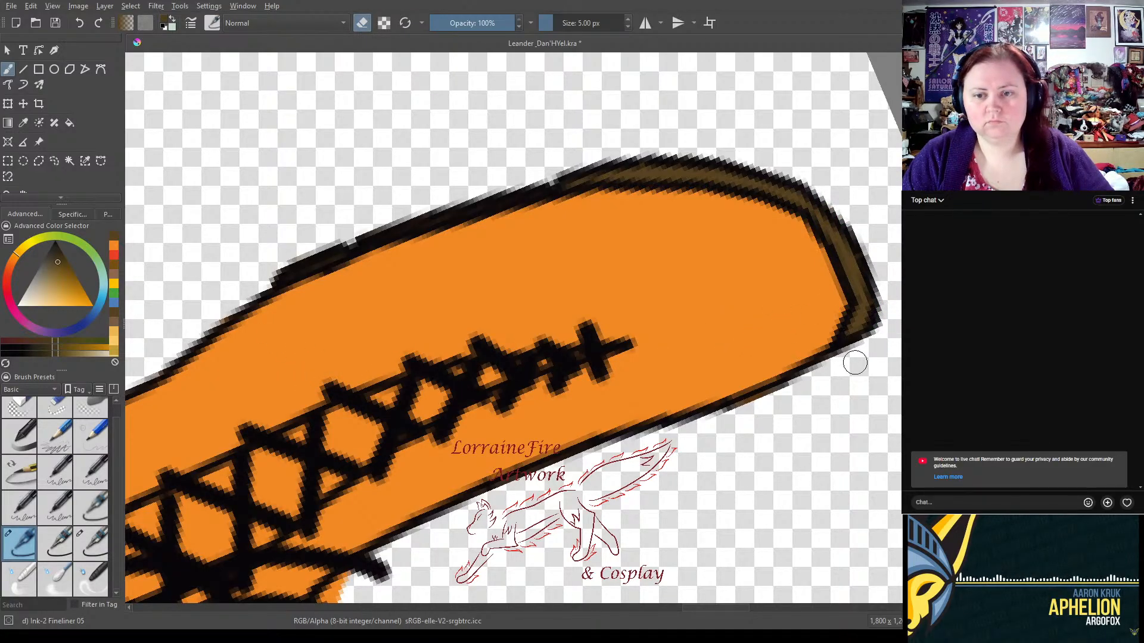
# - Erase the red and orange overspill along the underside of the red leg and the laced shoe's ankle with the 25 px fineliner
pyautogui.moveTo(741, 430); pyautogui.dragTo(748, 265)
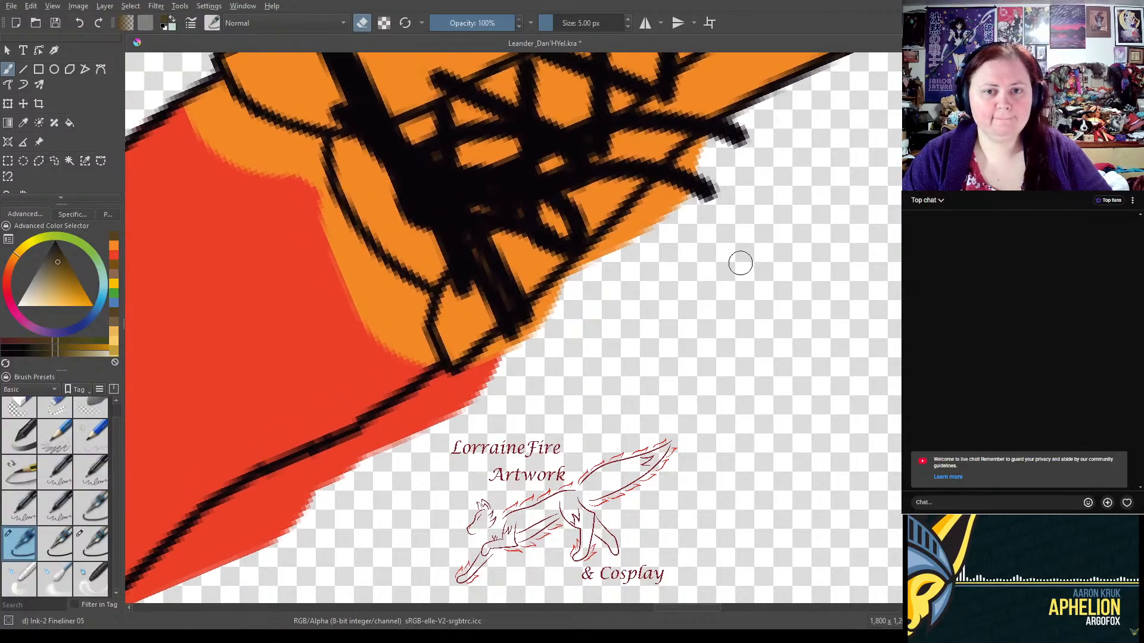
pyautogui.rightClick(577, 286)
pyautogui.moveTo(482, 318); pyautogui.dragTo(478, 292)
pyautogui.click(390, 426)
pyautogui.moveTo(387, 438); pyautogui.dragTo(559, 397)
pyautogui.click(91, 543)
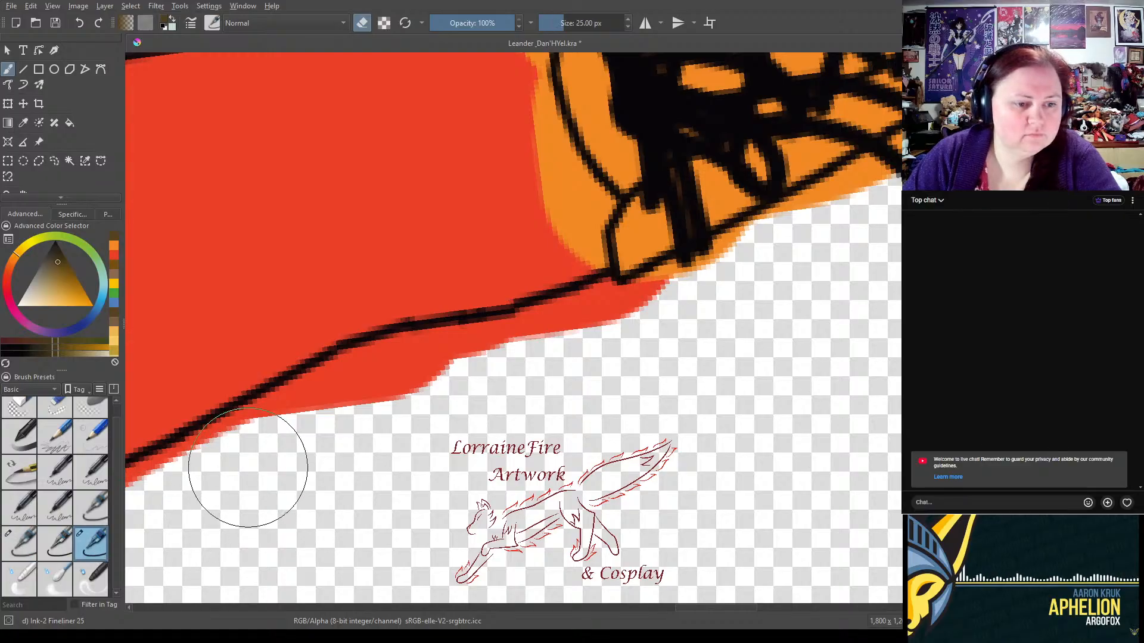
pyautogui.moveTo(235, 480)
pyautogui.mouseDown()
pyautogui.moveTo(159, 523)
pyautogui.moveTo(296, 449)
pyautogui.moveTo(270, 447)
pyautogui.moveTo(395, 391)
pyautogui.moveTo(620, 345)
pyautogui.moveTo(578, 353)
pyautogui.mouseUp()
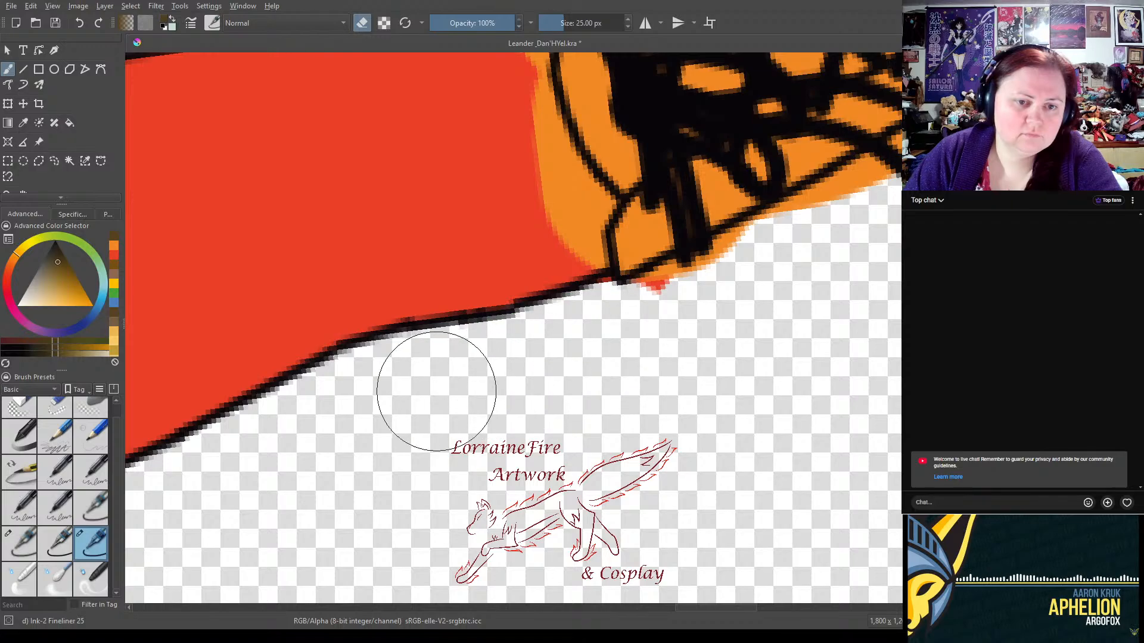
pyautogui.moveTo(670, 341)
pyautogui.mouseDown()
pyautogui.moveTo(715, 301)
pyautogui.moveTo(653, 332)
pyautogui.moveTo(807, 258)
pyautogui.moveTo(842, 217)
pyautogui.moveTo(894, 201)
pyautogui.mouseUp()
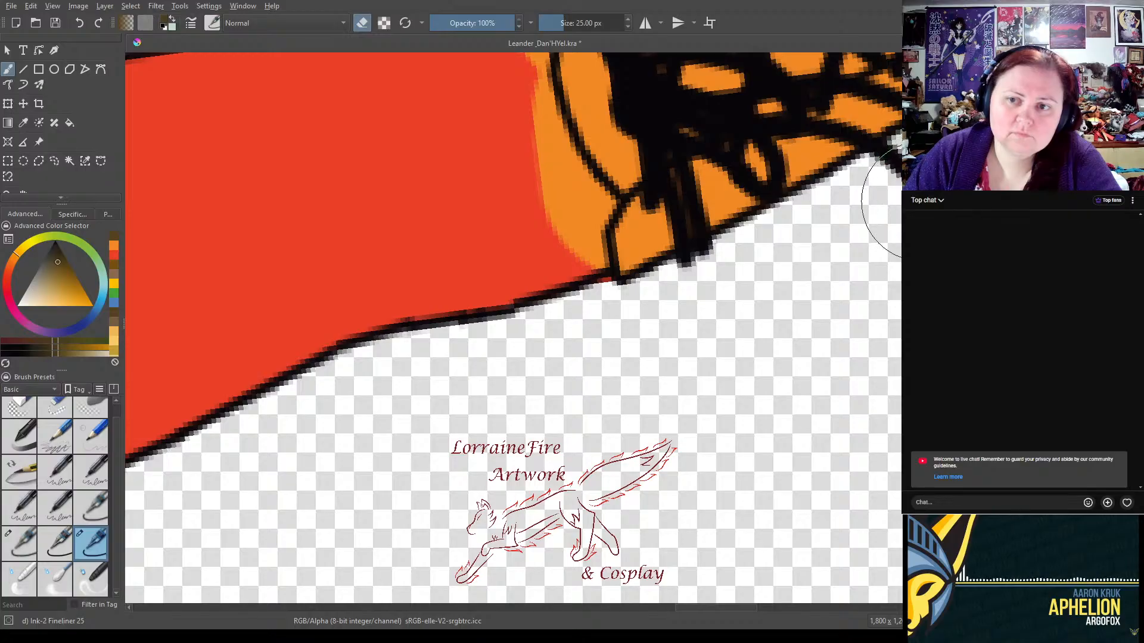
# - Erase the red overspill along both edges of the gap between the two red garment sections with the 25 px fineliner
pyautogui.click(18, 551)
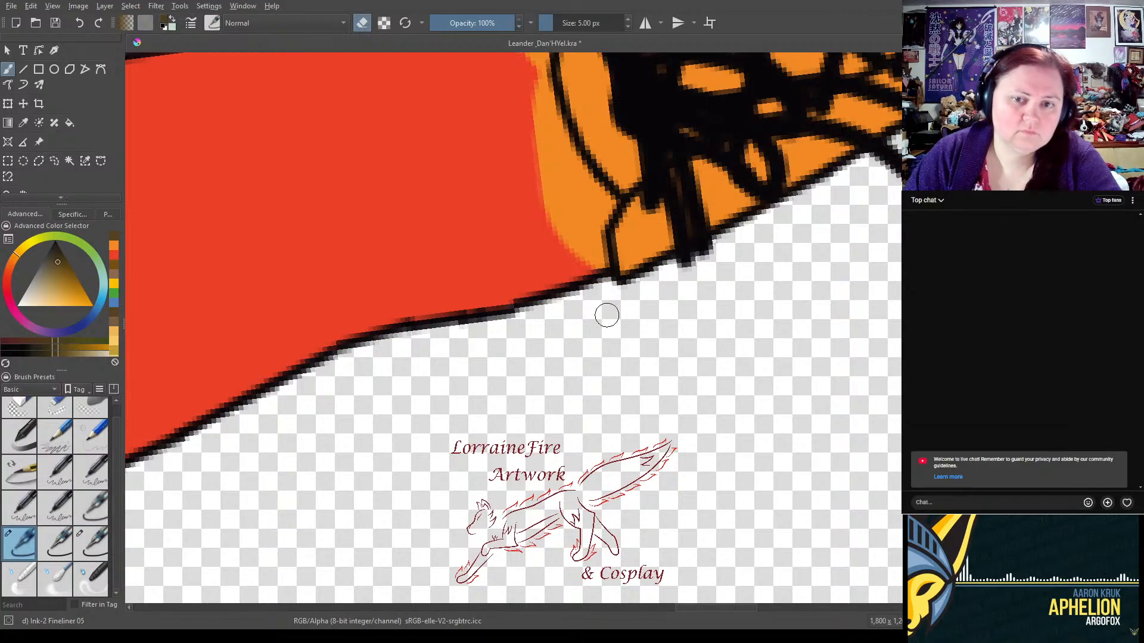
pyautogui.moveTo(268, 463)
pyautogui.mouseDown()
pyautogui.moveTo(486, 366)
pyautogui.moveTo(489, 291)
pyautogui.moveTo(421, 294)
pyautogui.mouseUp()
pyautogui.click(91, 544)
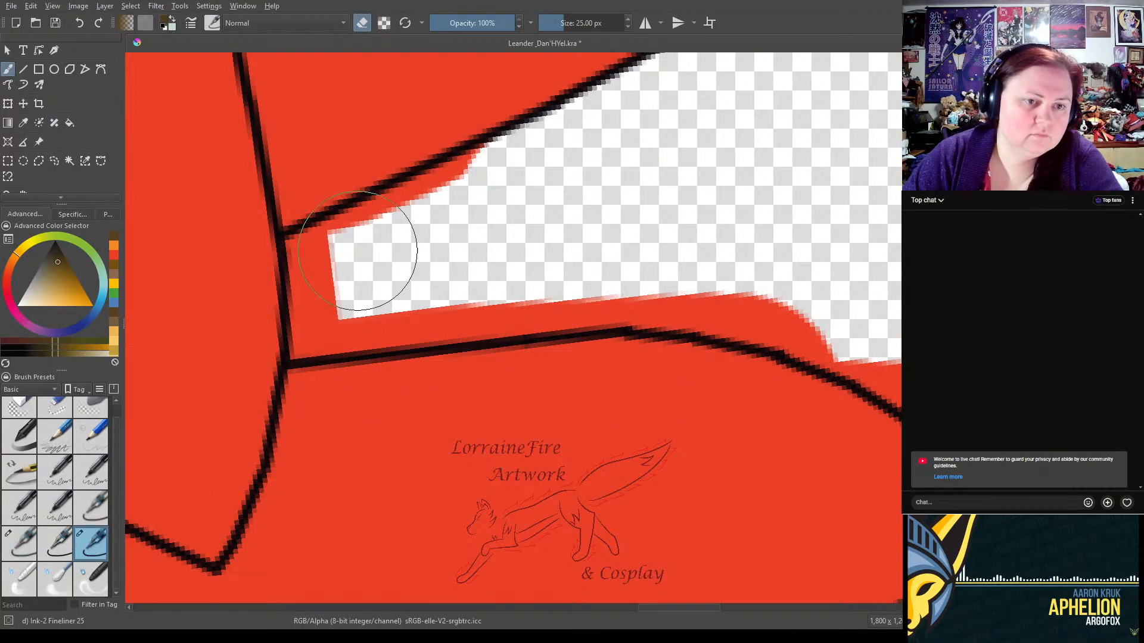
pyautogui.moveTo(338, 276)
pyautogui.mouseDown()
pyautogui.moveTo(460, 214)
pyautogui.moveTo(419, 252)
pyautogui.moveTo(342, 283)
pyautogui.moveTo(444, 285)
pyautogui.moveTo(602, 258)
pyautogui.moveTo(554, 258)
pyautogui.moveTo(539, 265)
pyautogui.moveTo(695, 263)
pyautogui.moveTo(628, 266)
pyautogui.moveTo(758, 280)
pyautogui.moveTo(905, 335)
pyautogui.mouseUp()
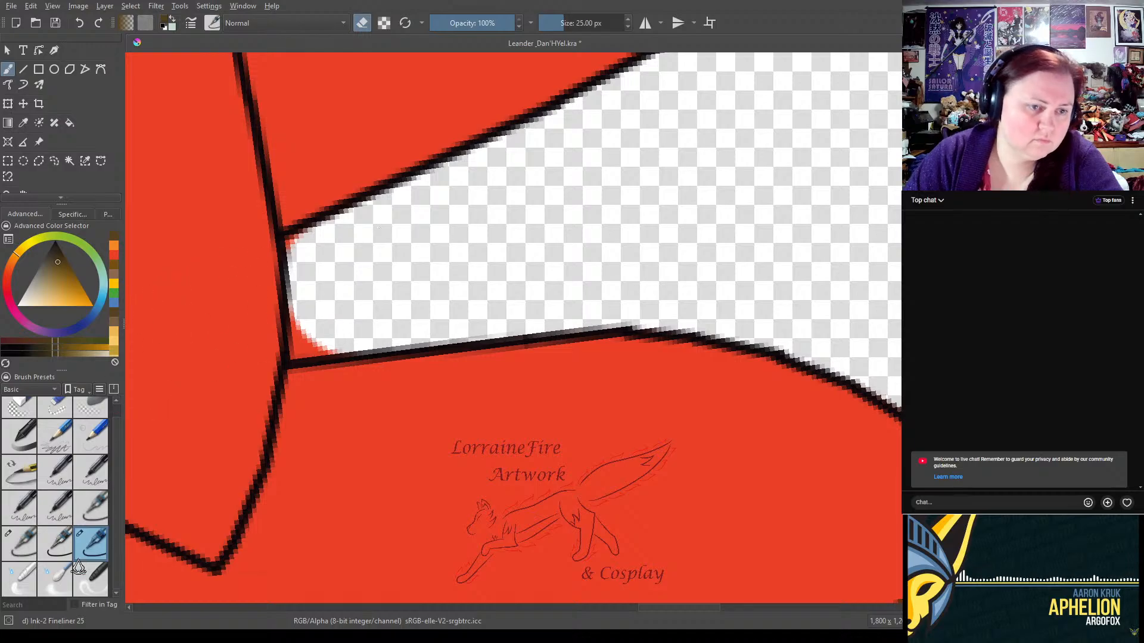
# - Erase the leftover red in the gap's corner and the orange and red overspill outside the boot's laced edge, with the 5 px and 25 px Ink-2 Fineliners
pyautogui.click(18, 542)
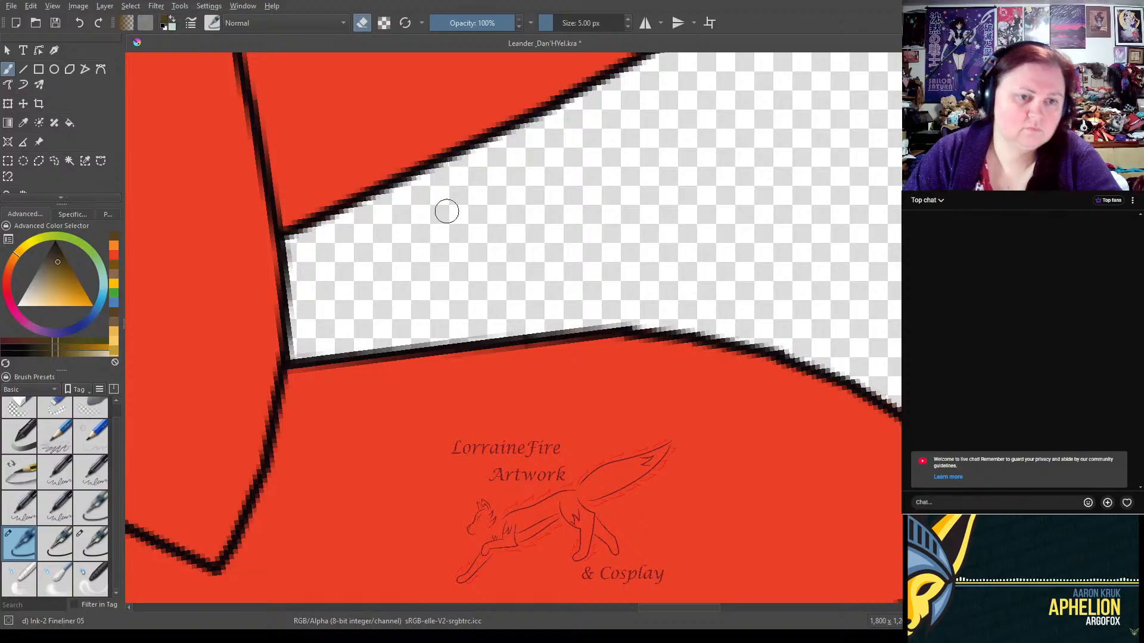
pyautogui.moveTo(873, 517); pyautogui.dragTo(350, 199)
pyautogui.moveTo(635, 340); pyautogui.dragTo(530, 226)
pyautogui.rightClick(493, 311)
pyautogui.moveTo(386, 332); pyautogui.dragTo(459, 417)
pyautogui.click(311, 181)
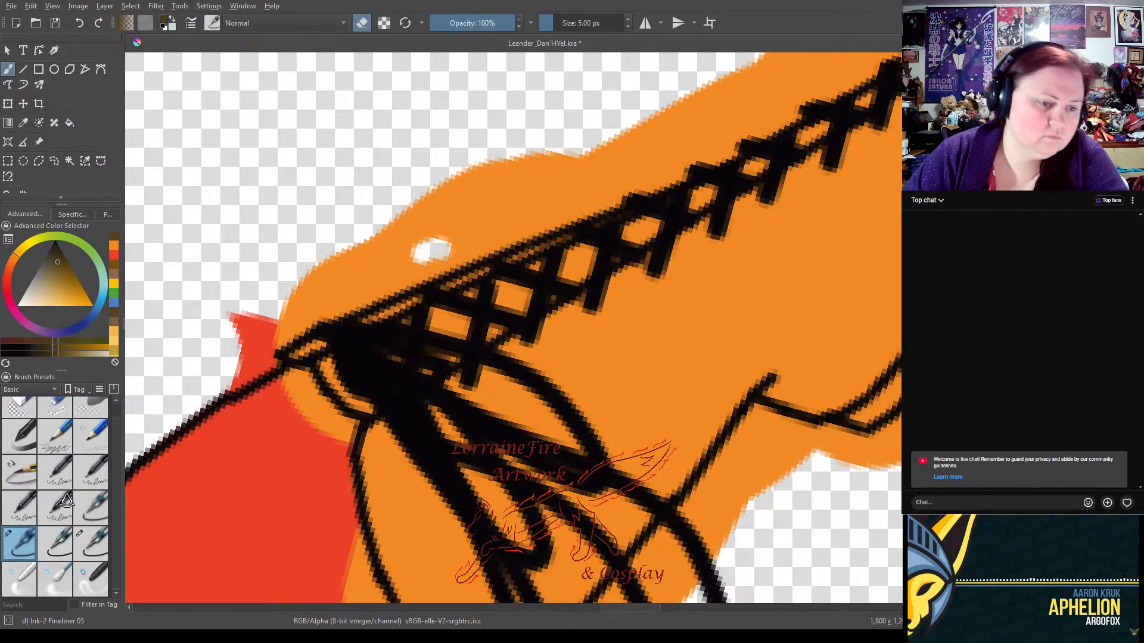
pyautogui.click(91, 544)
pyautogui.moveTo(232, 316)
pyautogui.mouseDown()
pyautogui.moveTo(248, 288)
pyautogui.moveTo(332, 243)
pyautogui.moveTo(332, 255)
pyautogui.moveTo(485, 179)
pyautogui.moveTo(416, 217)
pyautogui.moveTo(473, 184)
pyautogui.moveTo(501, 190)
pyautogui.moveTo(658, 129)
pyautogui.moveTo(709, 89)
pyautogui.moveTo(777, 66)
pyautogui.mouseUp()
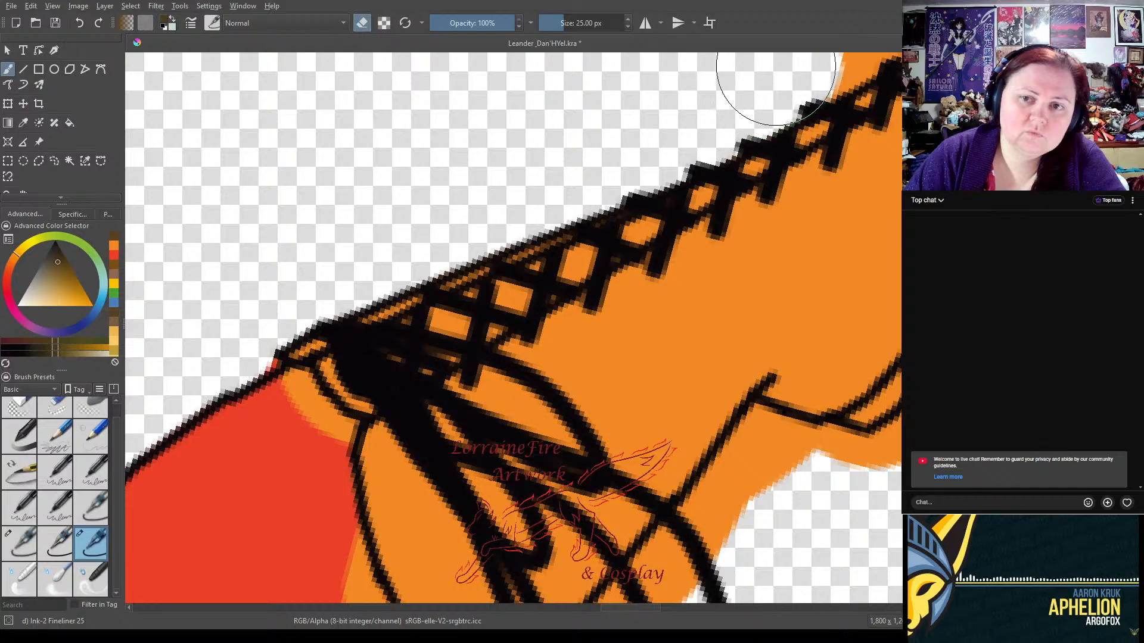
pyautogui.click(45, 539)
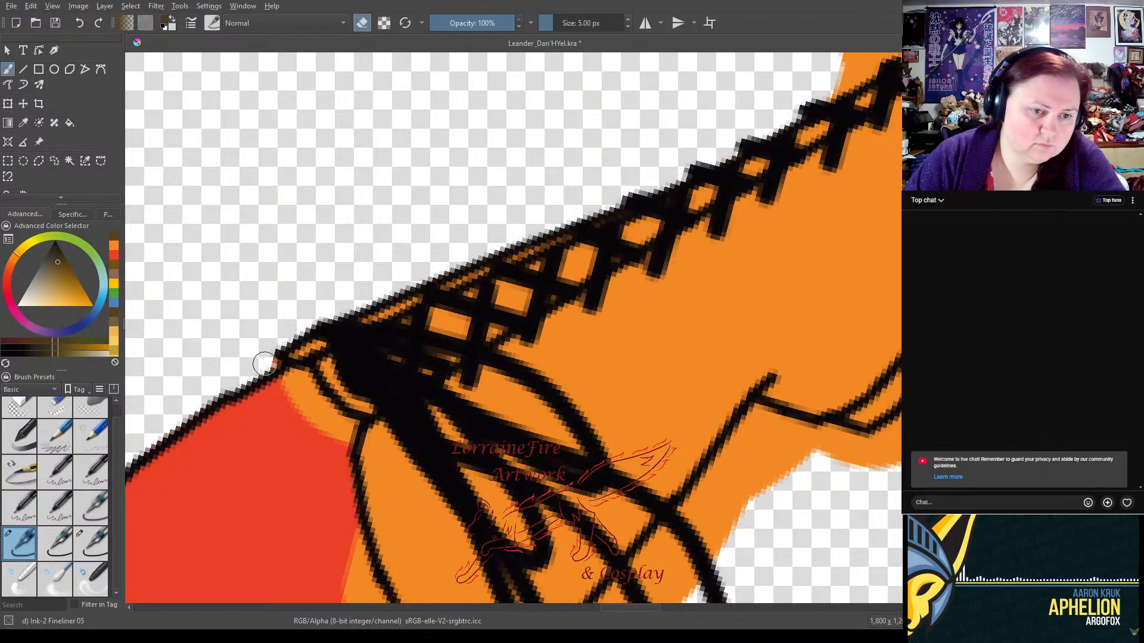
# - Erase the orange overspill around the boot's toe and along the outside of its sole with the 25 px Ink-2 Fineliner
pyautogui.click(91, 544)
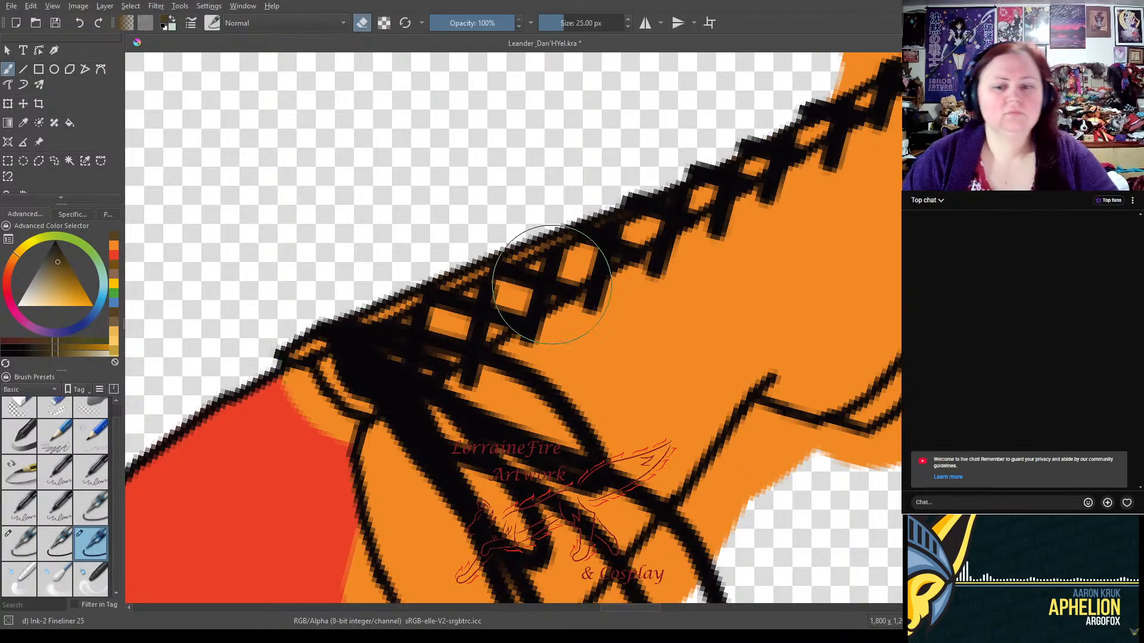
pyautogui.scroll(-3, 422, 537)
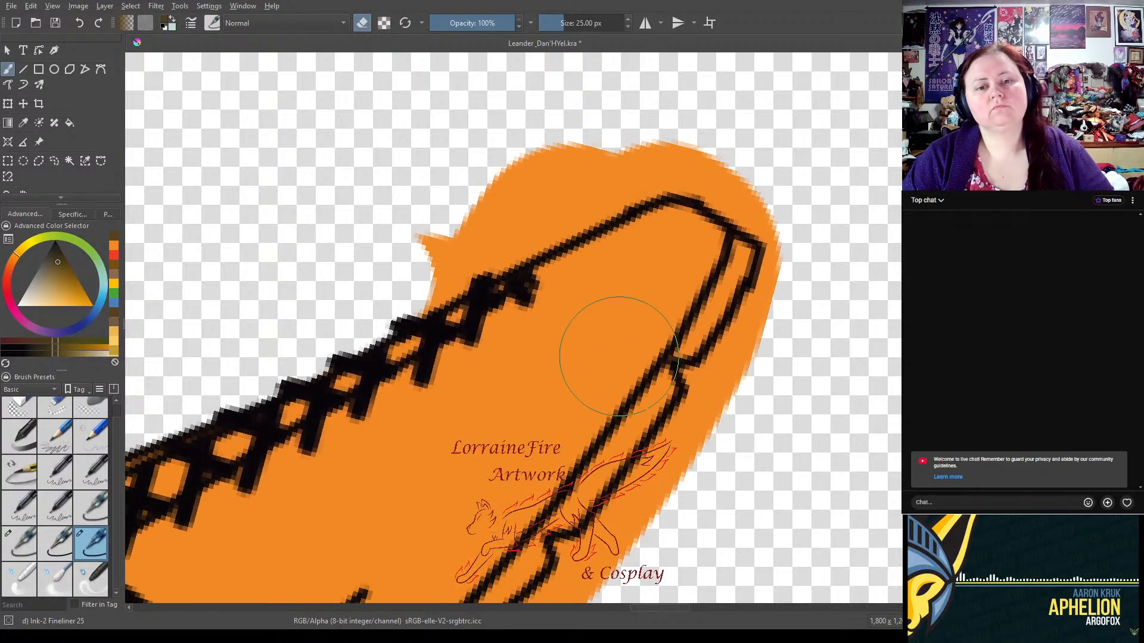
pyautogui.moveTo(411, 269)
pyautogui.mouseDown()
pyautogui.moveTo(375, 268)
pyautogui.moveTo(621, 157)
pyautogui.moveTo(628, 141)
pyautogui.moveTo(733, 145)
pyautogui.moveTo(822, 263)
pyautogui.moveTo(804, 199)
pyautogui.moveTo(817, 306)
pyautogui.moveTo(805, 294)
pyautogui.moveTo(714, 467)
pyautogui.moveTo(722, 453)
pyautogui.moveTo(603, 590)
pyautogui.mouseUp()
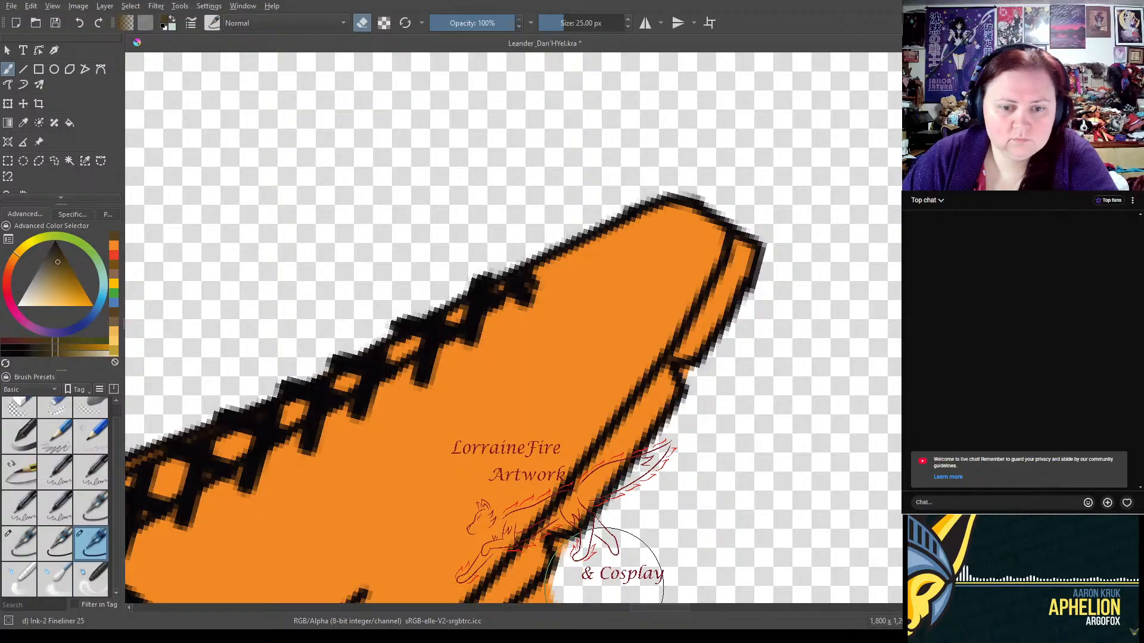
# - Paint the boot's sole dark brown from toe to heel with the 10 px Ink-2 Fineliner
pyautogui.click(21, 545)
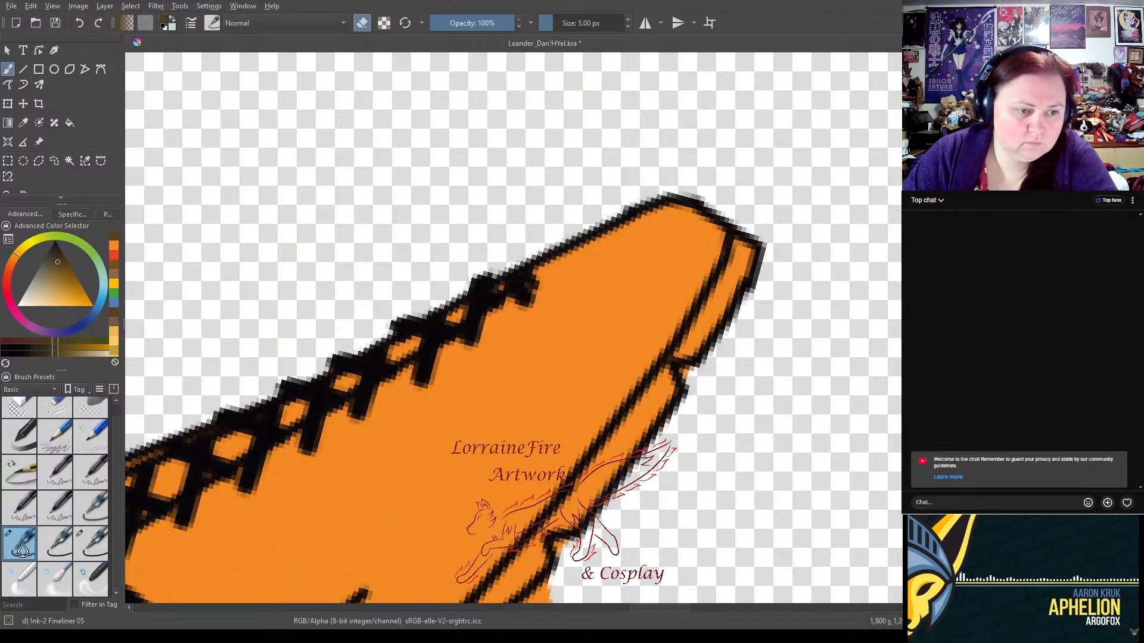
pyautogui.click(72, 557)
pyautogui.moveTo(545, 519)
pyautogui.mouseDown()
pyautogui.moveTo(593, 481)
pyautogui.moveTo(580, 493)
pyautogui.moveTo(660, 387)
pyautogui.mouseUp()
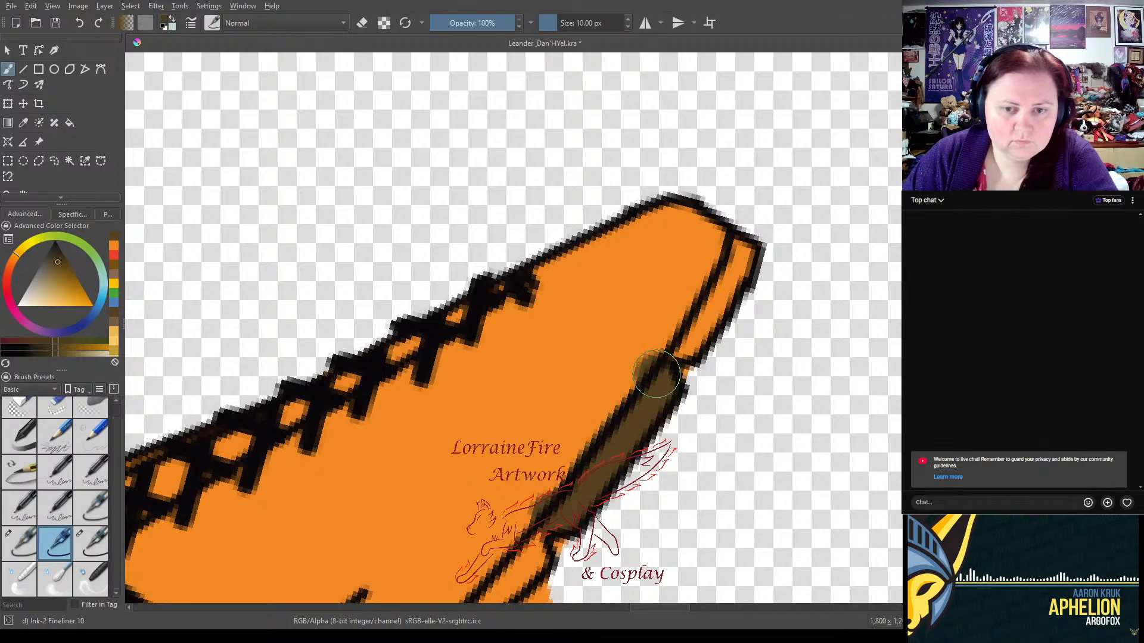
pyautogui.moveTo(696, 319)
pyautogui.mouseDown()
pyautogui.moveTo(685, 328)
pyautogui.moveTo(737, 250)
pyautogui.mouseUp()
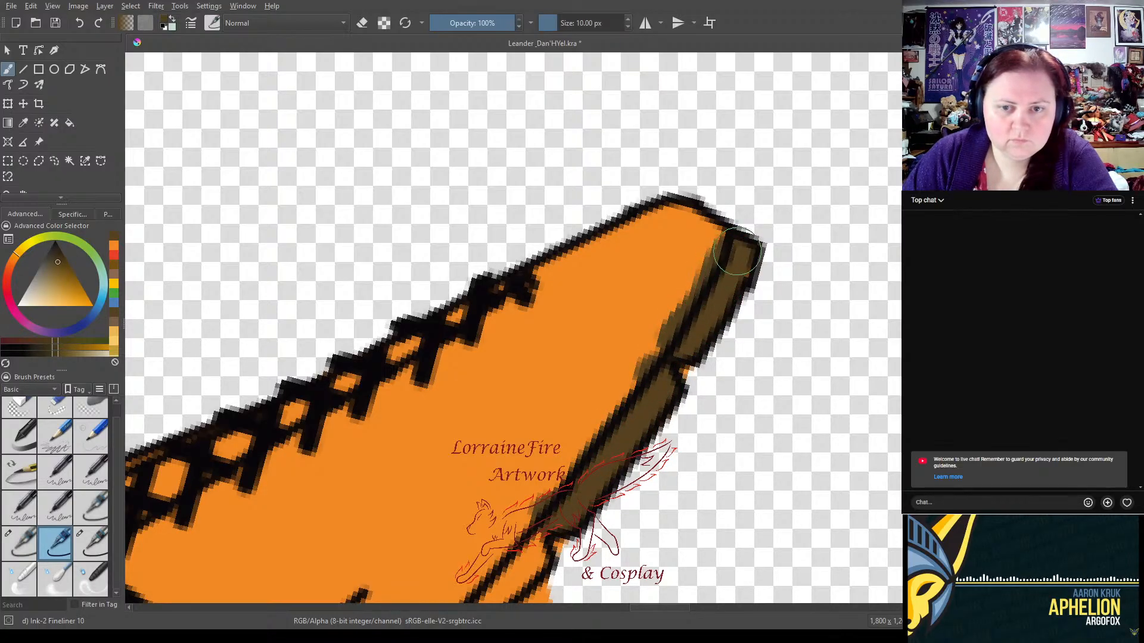
pyautogui.scroll(-5, 661, 381)
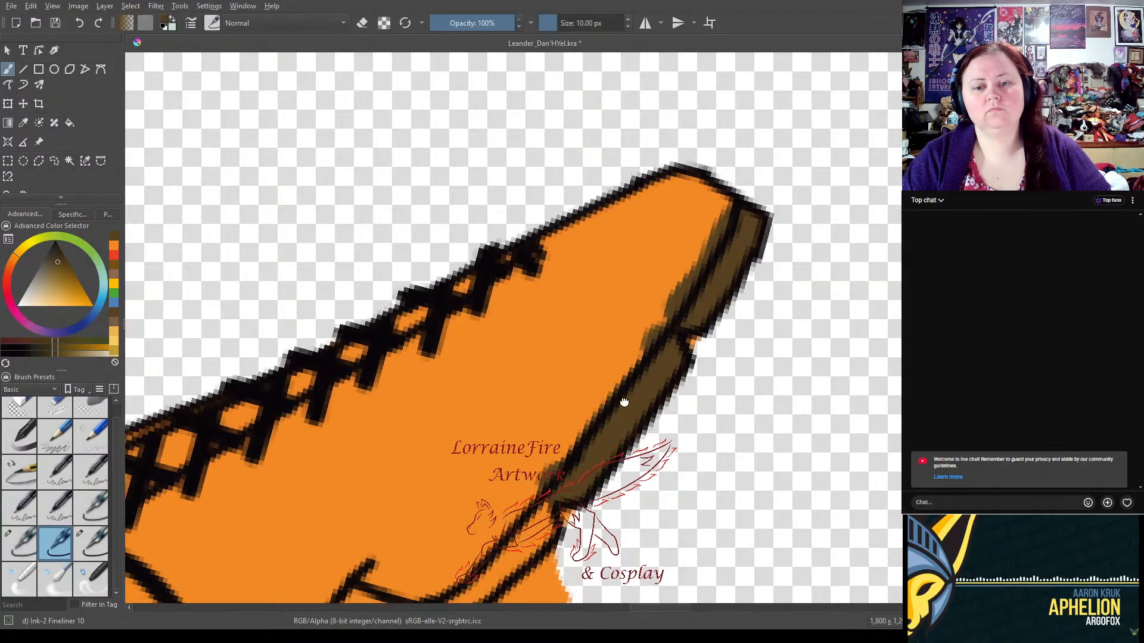
pyautogui.moveTo(488, 377)
pyautogui.mouseDown()
pyautogui.moveTo(519, 384)
pyautogui.moveTo(506, 387)
pyautogui.moveTo(571, 332)
pyautogui.mouseUp()
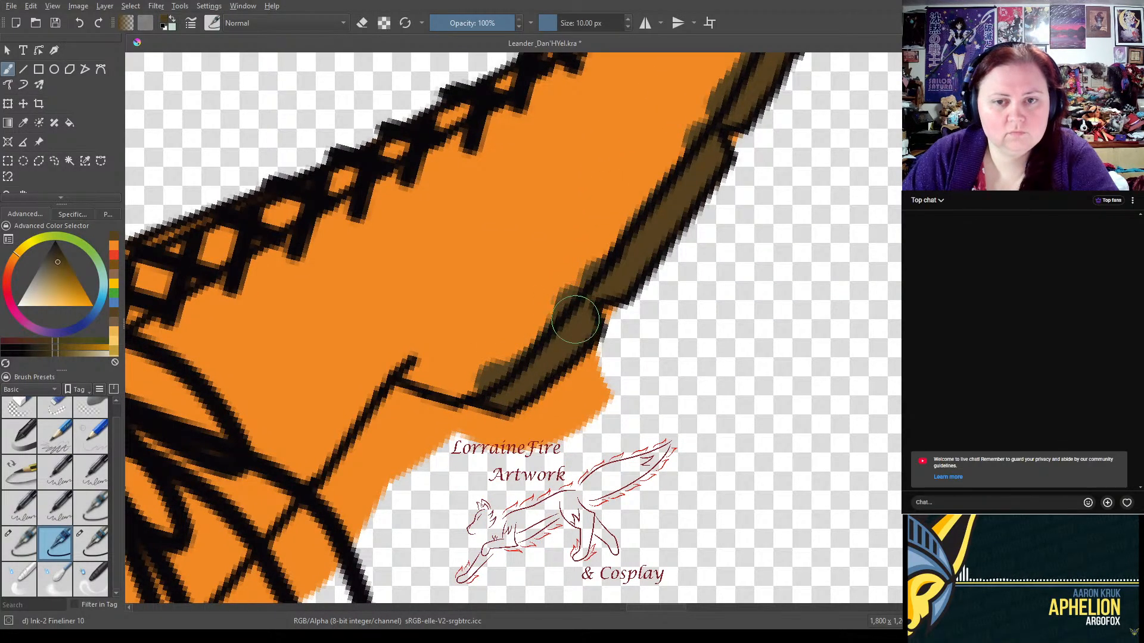
# - Erase the orange overspill around the boot's heel with the 25 px Ink-2 Fineliner, cleaning the notch and tight corners with the 5 px one
pyautogui.click(35, 542)
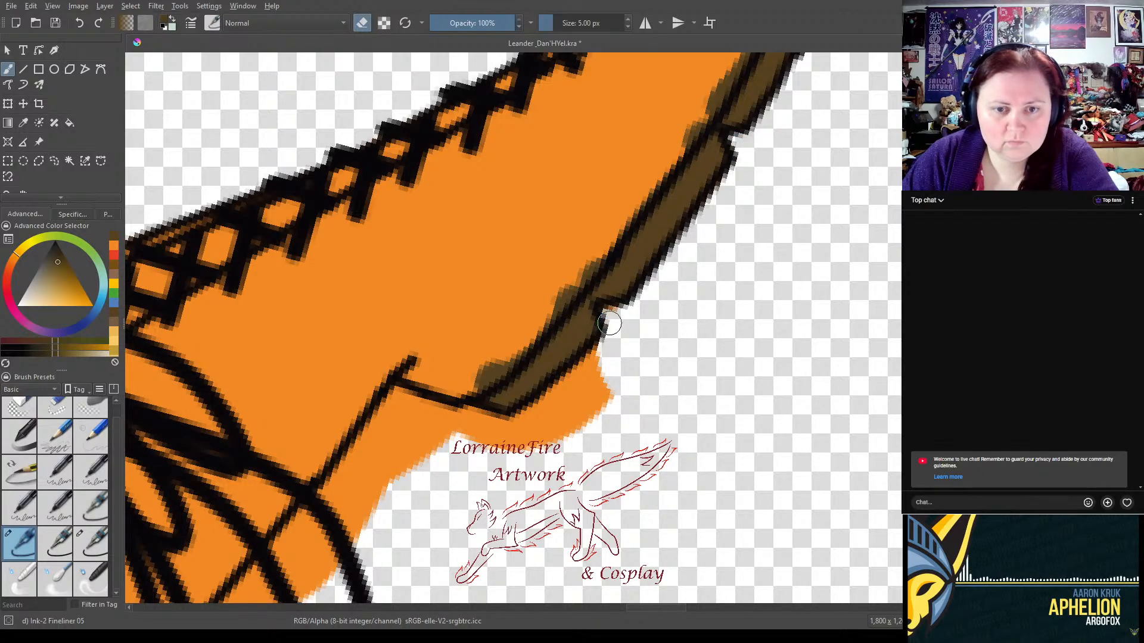
pyautogui.click(94, 541)
pyautogui.moveTo(383, 511)
pyautogui.mouseDown()
pyautogui.moveTo(352, 536)
pyautogui.moveTo(398, 477)
pyautogui.moveTo(447, 448)
pyautogui.moveTo(551, 453)
pyautogui.moveTo(607, 403)
pyautogui.moveTo(602, 414)
pyautogui.mouseUp()
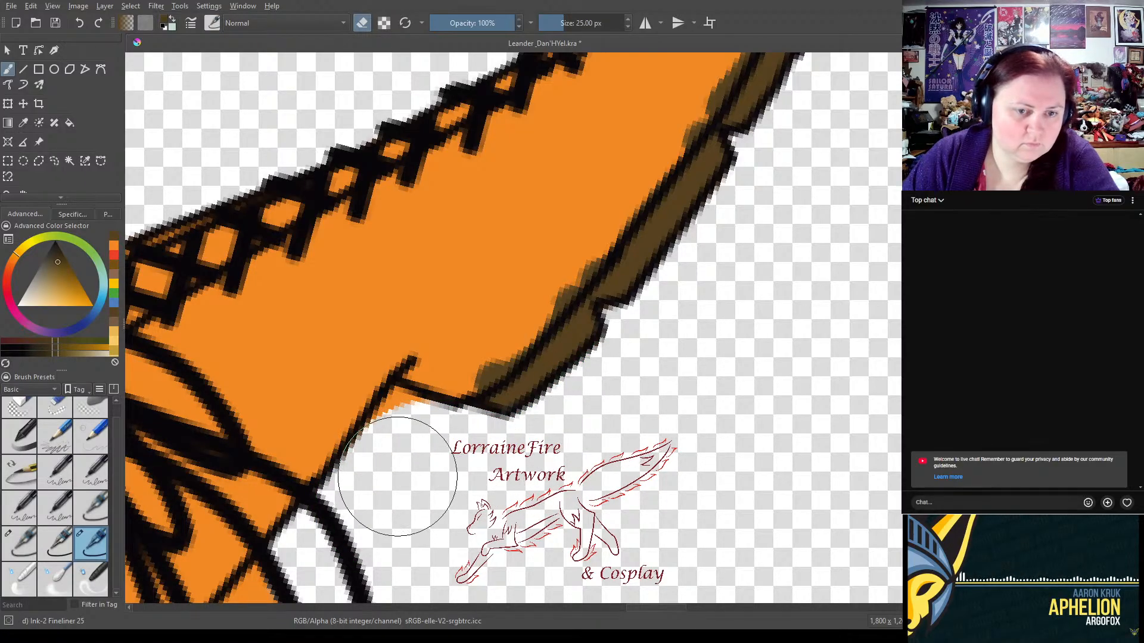
pyautogui.click(29, 543)
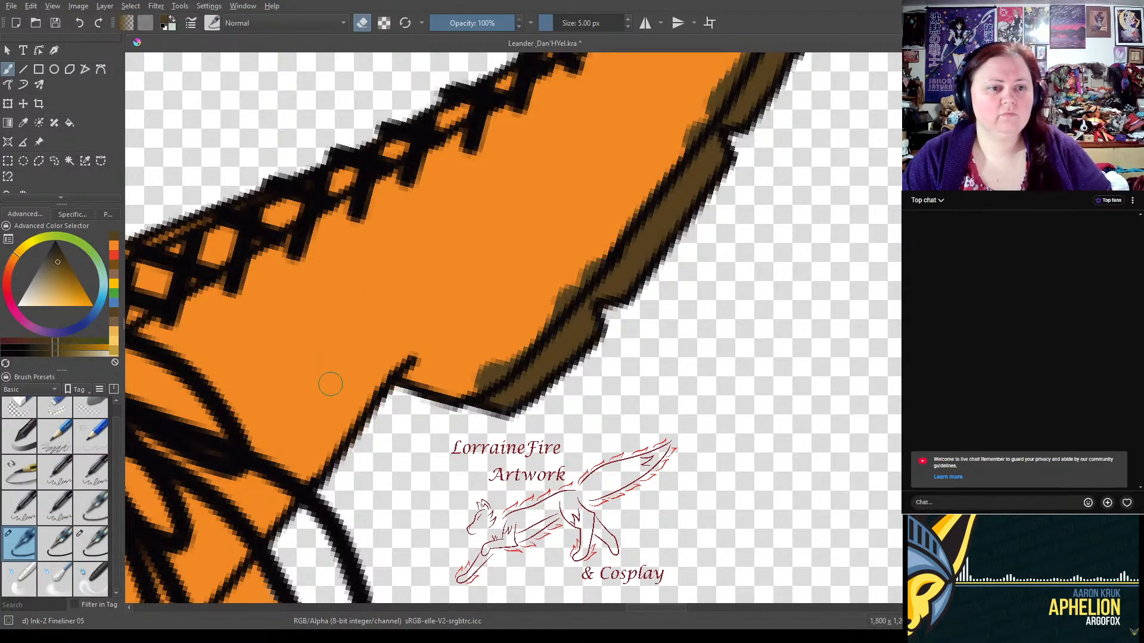
# - Erase the red and orange overspill beneath the boot's cuff and along the adjoining red shape's diagonal and side outlines, finishing corners with the 5 px Fineliner
pyautogui.moveTo(272, 466); pyautogui.dragTo(493, 230)
pyautogui.moveTo(403, 414); pyautogui.dragTo(570, 245)
pyautogui.rightClick(482, 240)
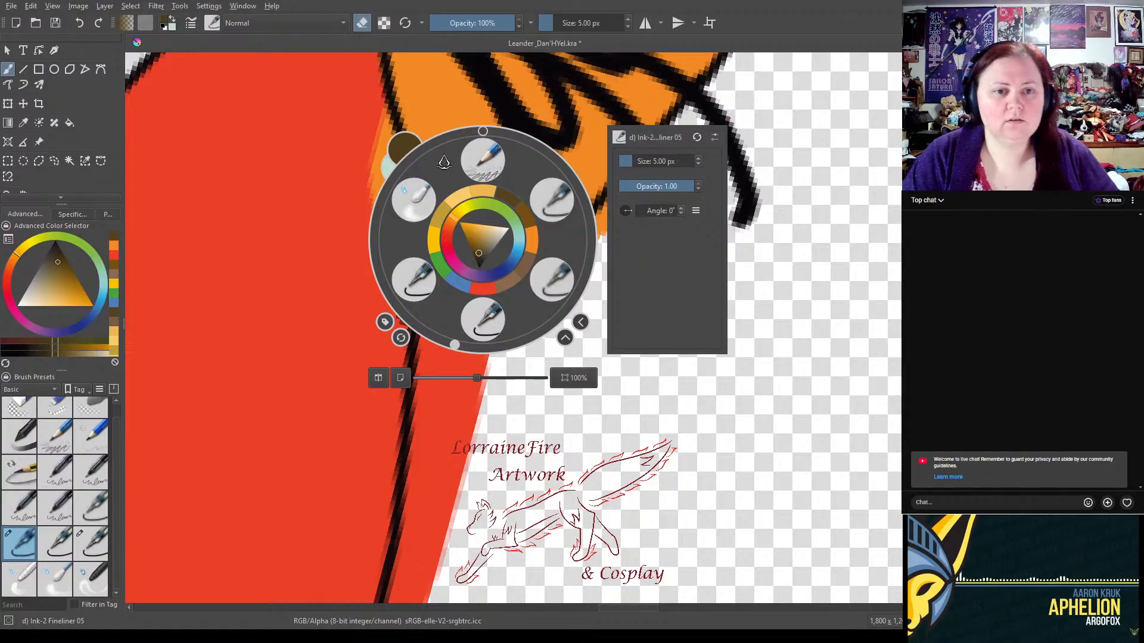
pyautogui.moveTo(454, 345); pyautogui.dragTo(387, 296)
pyautogui.click(342, 461)
pyautogui.moveTo(439, 458); pyautogui.dragTo(514, 376)
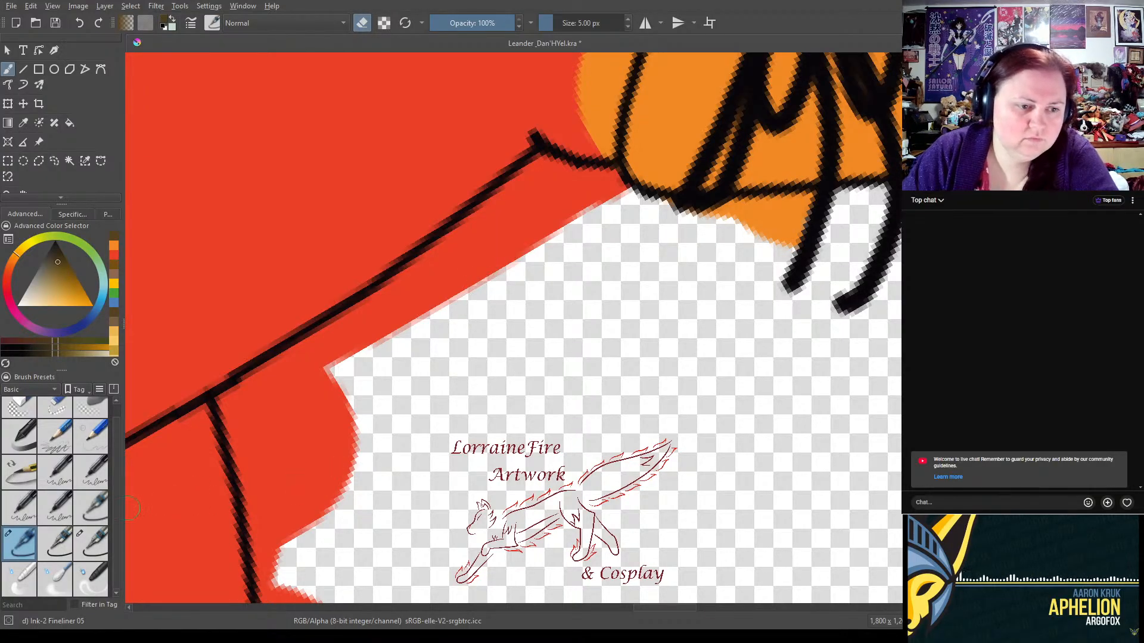
pyautogui.click(95, 542)
pyautogui.moveTo(279, 422)
pyautogui.mouseDown()
pyautogui.moveTo(294, 400)
pyautogui.moveTo(467, 298)
pyautogui.moveTo(547, 222)
pyautogui.moveTo(592, 224)
pyautogui.moveTo(669, 256)
pyautogui.moveTo(787, 250)
pyautogui.mouseUp()
pyautogui.moveTo(294, 417)
pyautogui.mouseDown()
pyautogui.moveTo(289, 465)
pyautogui.moveTo(314, 573)
pyautogui.mouseUp()
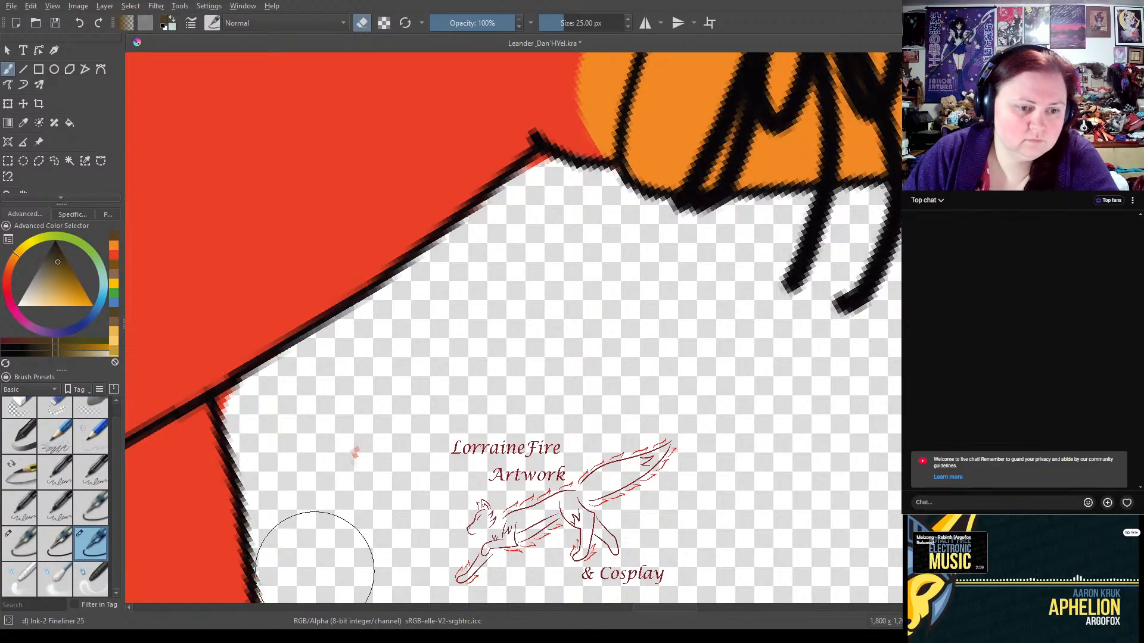
pyautogui.click(353, 429)
pyautogui.click(21, 545)
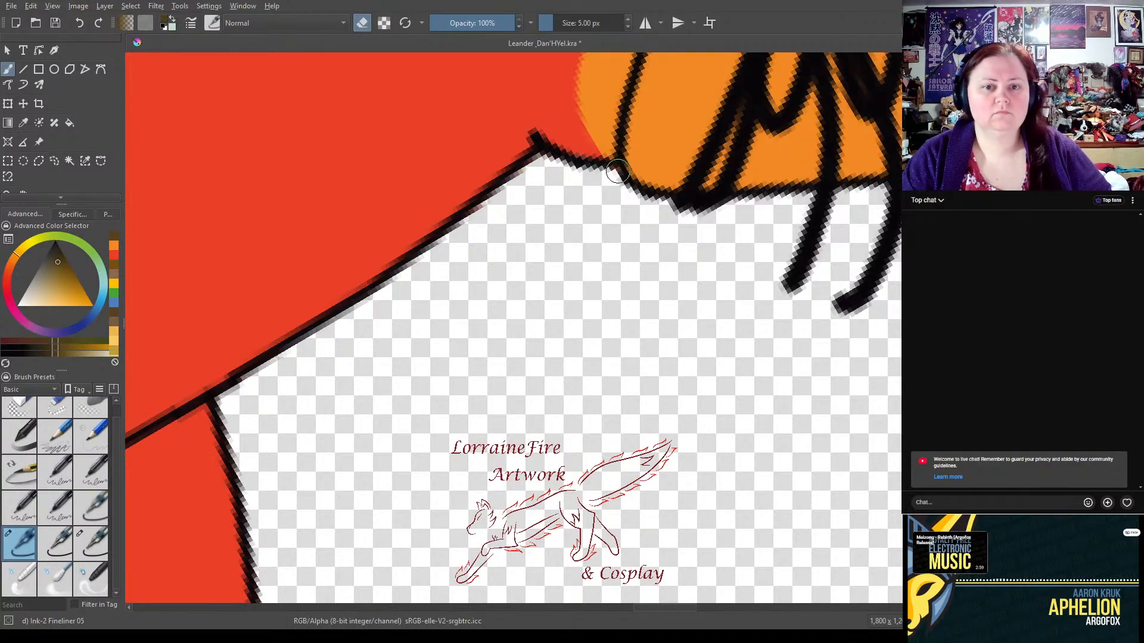
# - Erase the red overspill beyond the red garment's long outer outline with the 25 px Ink-2 Fineliner, and clear its inner corner with the 5 px one
pyautogui.moveTo(611, 215); pyautogui.dragTo(534, 189)
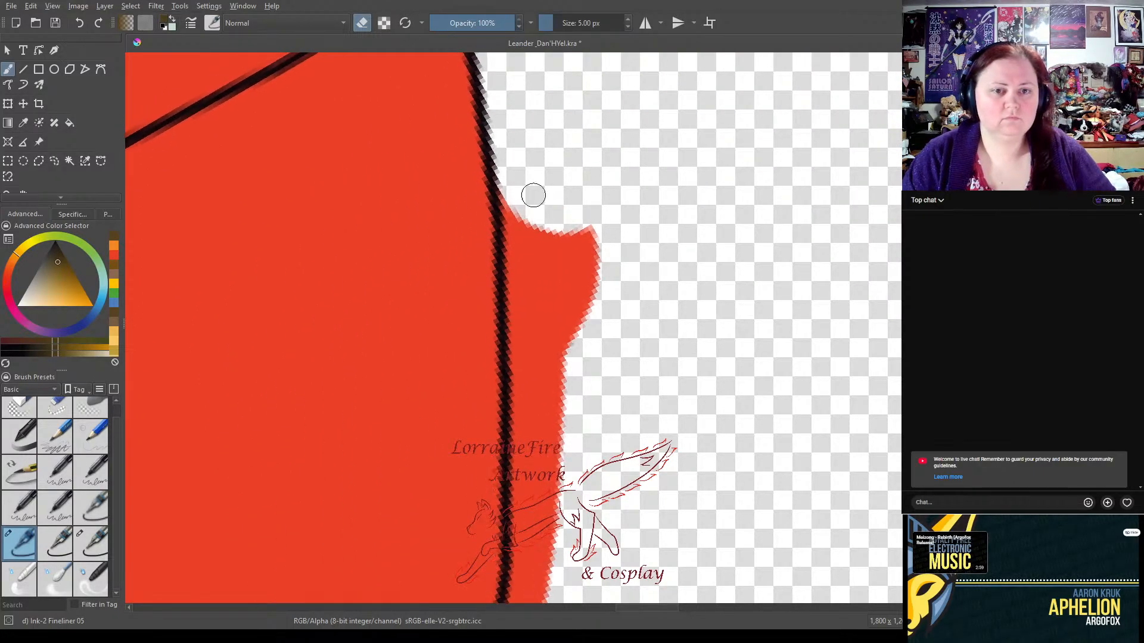
pyautogui.rightClick(538, 208)
pyautogui.moveTo(445, 290); pyautogui.dragTo(445, 395)
pyautogui.moveTo(786, 156); pyautogui.dragTo(624, 178)
pyautogui.click(92, 543)
pyautogui.moveTo(209, 449)
pyautogui.mouseDown()
pyautogui.moveTo(288, 378)
pyautogui.moveTo(276, 407)
pyautogui.moveTo(319, 362)
pyautogui.moveTo(497, 262)
pyautogui.mouseUp()
pyautogui.moveTo(326, 365)
pyautogui.mouseDown()
pyautogui.moveTo(616, 176)
pyautogui.moveTo(695, 137)
pyautogui.moveTo(610, 184)
pyautogui.moveTo(767, 112)
pyautogui.moveTo(776, 150)
pyautogui.moveTo(327, 400)
pyautogui.moveTo(358, 351)
pyautogui.moveTo(293, 376)
pyautogui.moveTo(385, 326)
pyautogui.moveTo(431, 249)
pyautogui.moveTo(411, 257)
pyautogui.moveTo(655, 163)
pyautogui.moveTo(797, 132)
pyautogui.mouseUp()
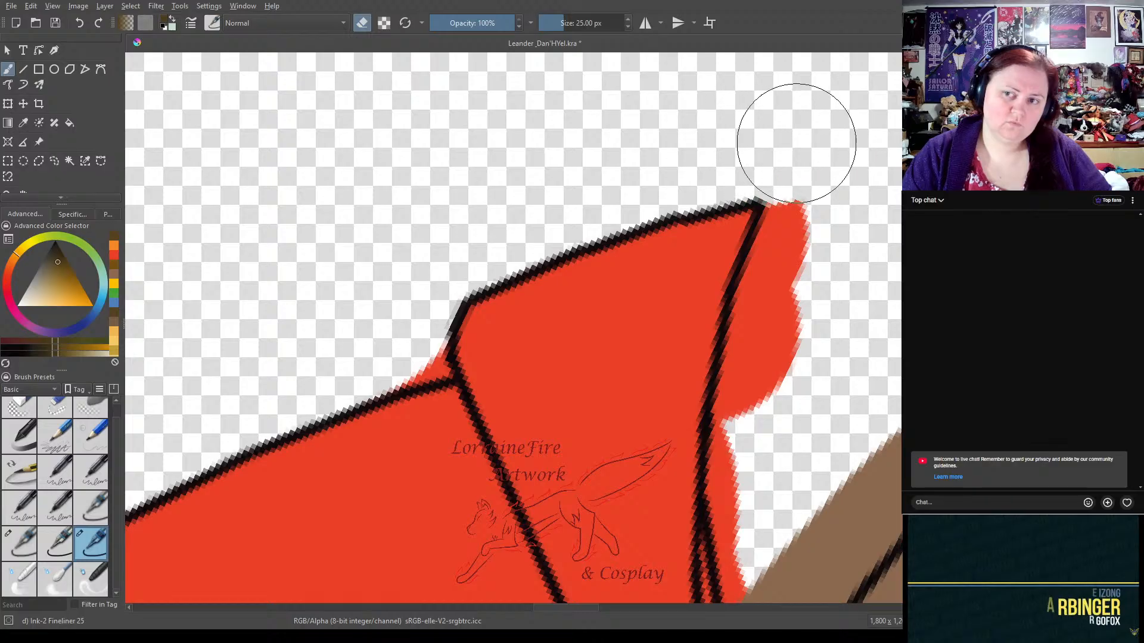
pyautogui.moveTo(585, 270); pyautogui.dragTo(601, 241)
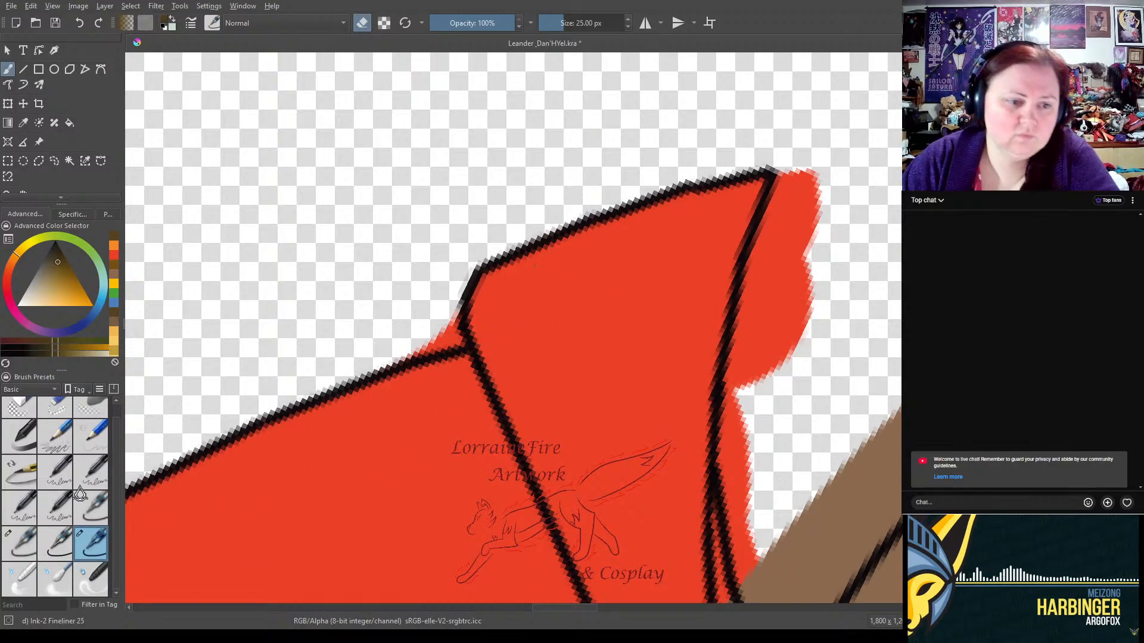
pyautogui.click(19, 557)
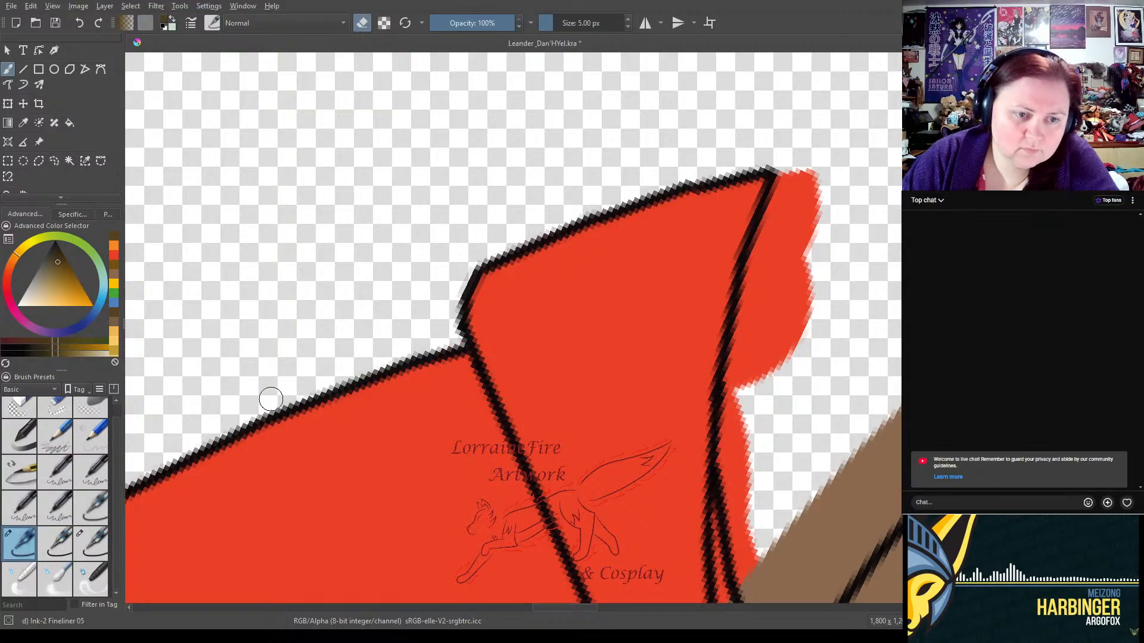
# - Erase the red overspill beside the garment's pointed end at 25 px and the brown in the wedge by the long brown band at 5 px
pyautogui.click(93, 543)
pyautogui.moveTo(835, 186)
pyautogui.mouseDown()
pyautogui.moveTo(791, 325)
pyautogui.moveTo(778, 439)
pyautogui.moveTo(778, 395)
pyautogui.moveTo(781, 539)
pyautogui.moveTo(809, 532)
pyautogui.moveTo(797, 530)
pyautogui.moveTo(910, 427)
pyautogui.moveTo(524, 166)
pyautogui.moveTo(388, 339)
pyautogui.moveTo(383, 319)
pyautogui.moveTo(454, 285)
pyautogui.moveTo(461, 296)
pyautogui.moveTo(511, 205)
pyautogui.moveTo(631, 126)
pyautogui.moveTo(655, 89)
pyautogui.moveTo(691, 78)
pyautogui.mouseUp()
pyautogui.click(22, 543)
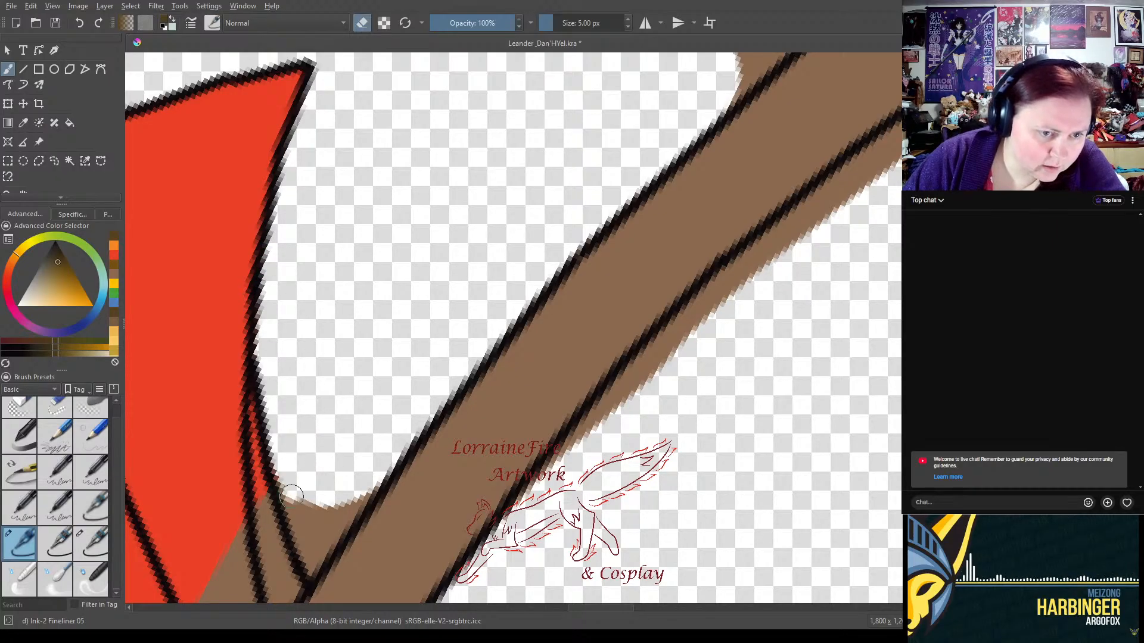
pyautogui.moveTo(289, 495); pyautogui.dragTo(298, 522)
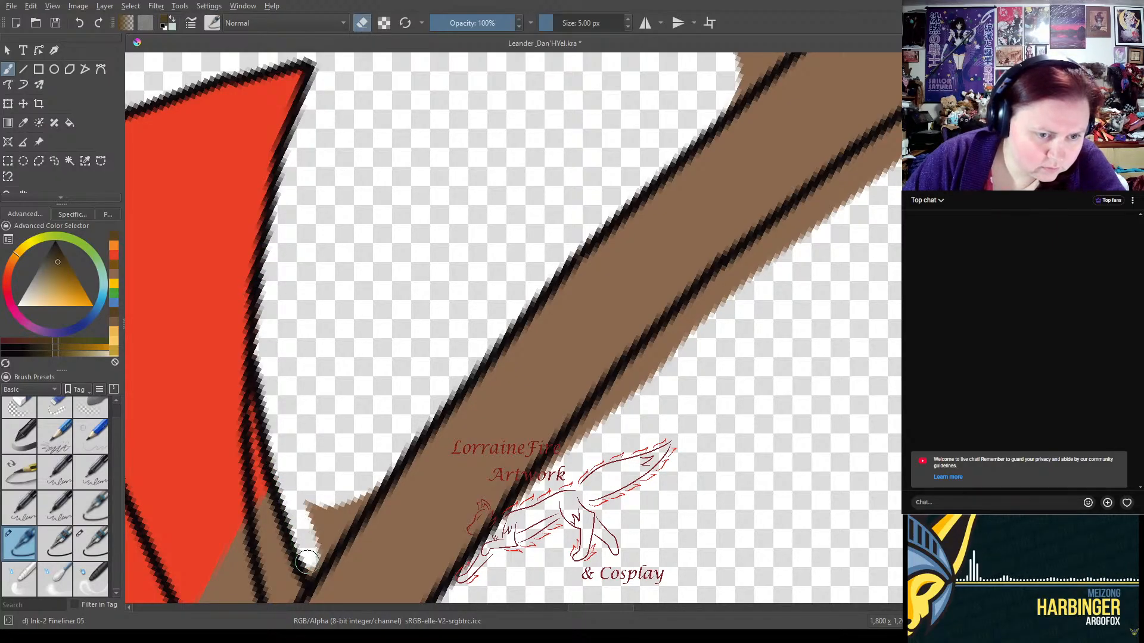
pyautogui.moveTo(308, 571); pyautogui.dragTo(333, 525)
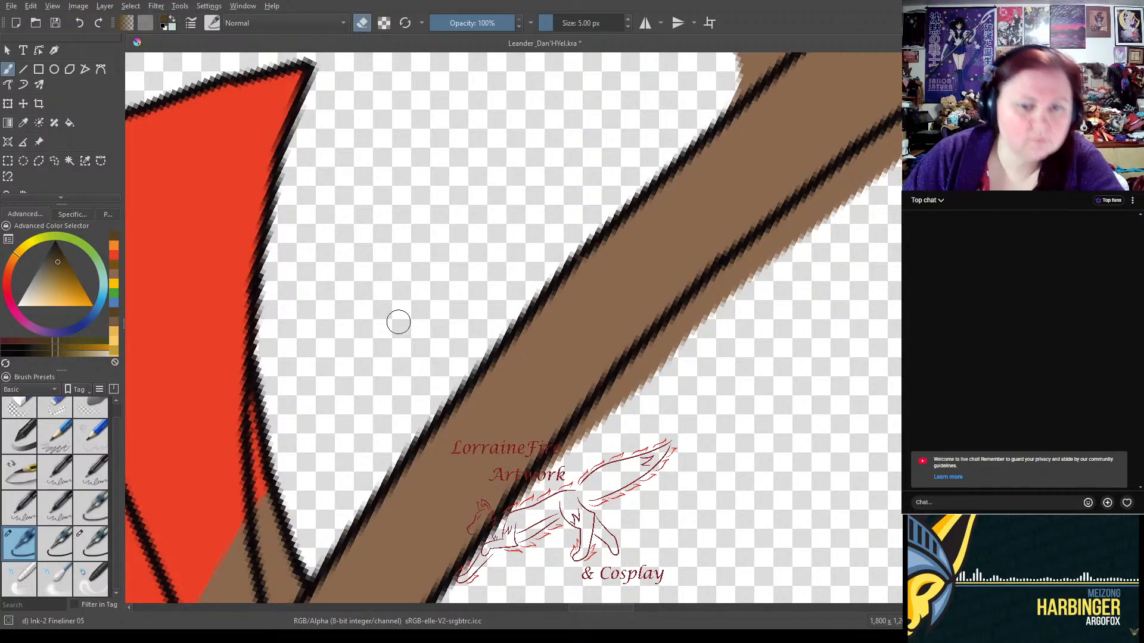
# - Erase the overspill along the brown band's lower outline and the adjoining red edge at 25 px, then clean their junction at 5 px
pyautogui.moveTo(589, 176)
pyautogui.mouseDown()
pyautogui.moveTo(608, 345)
pyautogui.moveTo(495, 195)
pyautogui.moveTo(466, 182)
pyautogui.mouseUp()
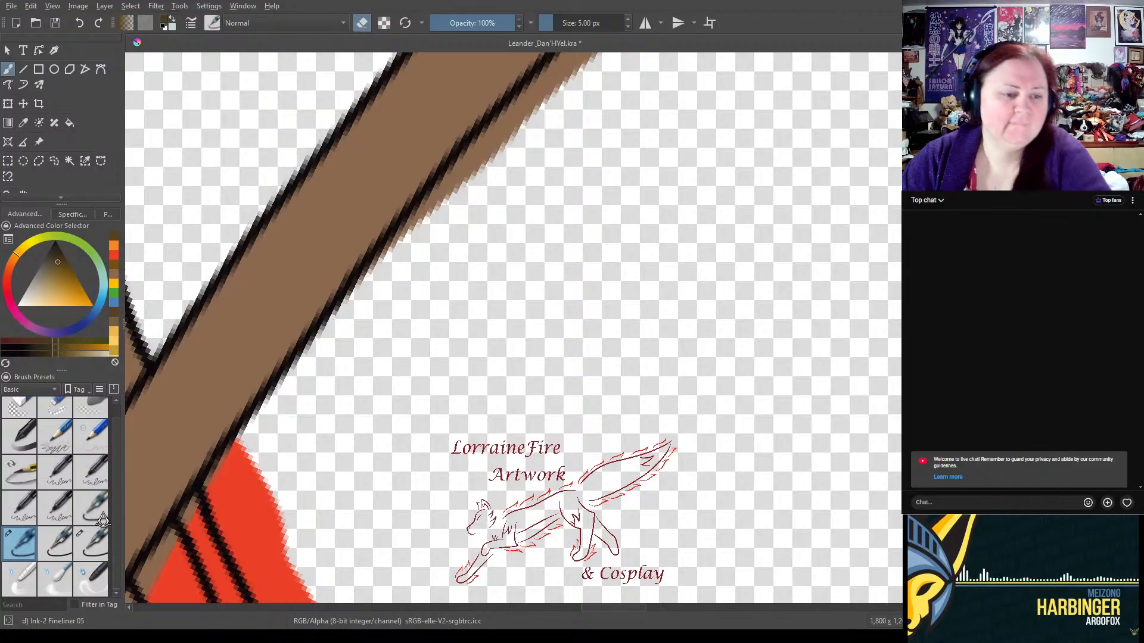
pyautogui.click(91, 544)
pyautogui.moveTo(312, 524)
pyautogui.mouseDown()
pyautogui.moveTo(285, 530)
pyautogui.moveTo(288, 541)
pyautogui.moveTo(278, 513)
pyautogui.moveTo(275, 524)
pyautogui.moveTo(286, 459)
pyautogui.mouseUp()
pyautogui.moveTo(378, 366)
pyautogui.mouseDown()
pyautogui.moveTo(454, 249)
pyautogui.moveTo(448, 261)
pyautogui.moveTo(564, 127)
pyautogui.mouseUp()
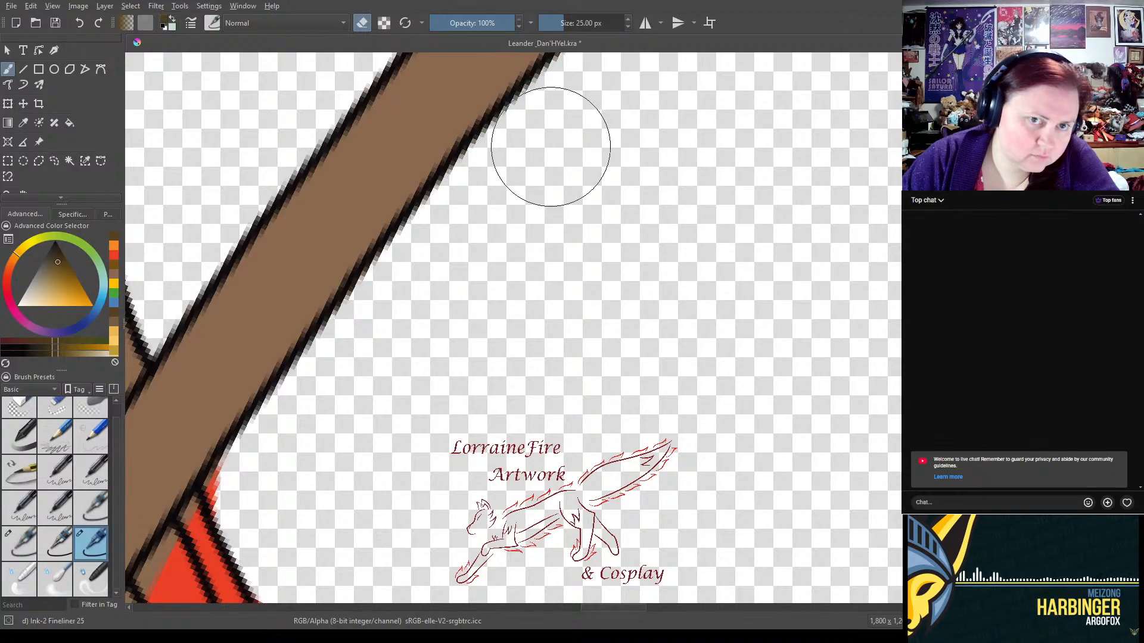
pyautogui.click(21, 547)
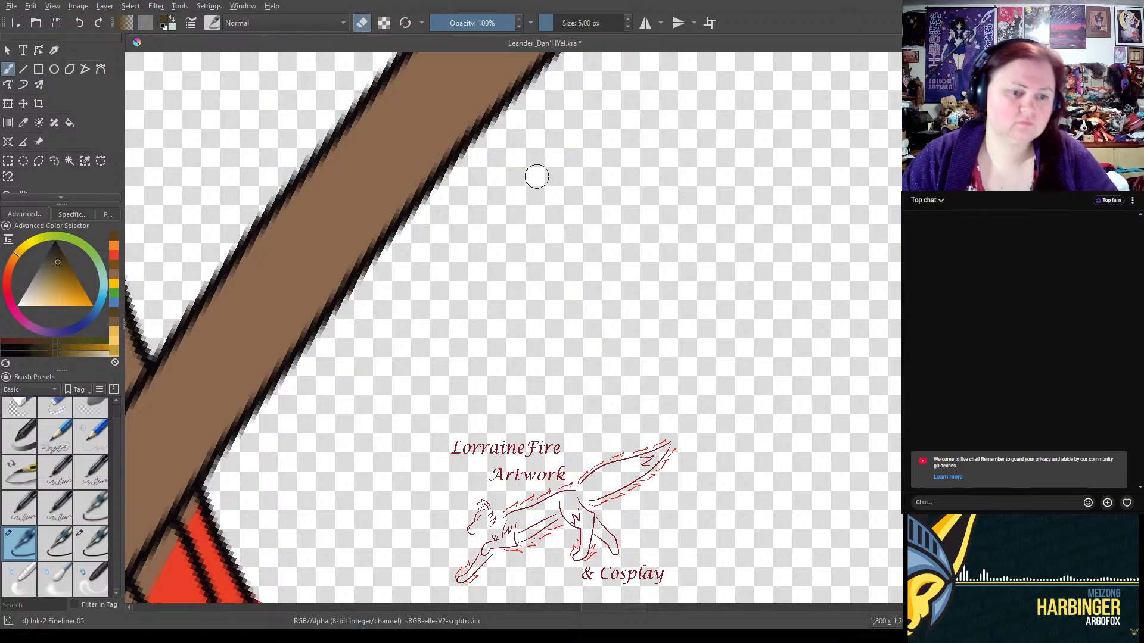
# - Erase the brown overspill outside both outlines along the band's next two stretches with the 25 px Ink-2 Fineliner
pyautogui.moveTo(729, 188); pyautogui.dragTo(498, 528)
pyautogui.moveTo(602, 392); pyautogui.dragTo(576, 484)
pyautogui.click(92, 545)
pyautogui.moveTo(293, 569)
pyautogui.mouseDown()
pyautogui.moveTo(366, 511)
pyautogui.moveTo(327, 542)
pyautogui.moveTo(378, 485)
pyautogui.moveTo(495, 411)
pyautogui.moveTo(395, 485)
pyautogui.moveTo(472, 434)
pyautogui.moveTo(651, 292)
pyautogui.moveTo(605, 327)
pyautogui.moveTo(845, 168)
pyautogui.moveTo(837, 175)
pyautogui.moveTo(900, 90)
pyautogui.mouseUp()
pyautogui.moveTo(190, 331)
pyautogui.mouseDown()
pyautogui.moveTo(235, 319)
pyautogui.moveTo(447, 119)
pyautogui.moveTo(424, 140)
pyautogui.moveTo(501, 76)
pyautogui.moveTo(512, 82)
pyautogui.mouseUp()
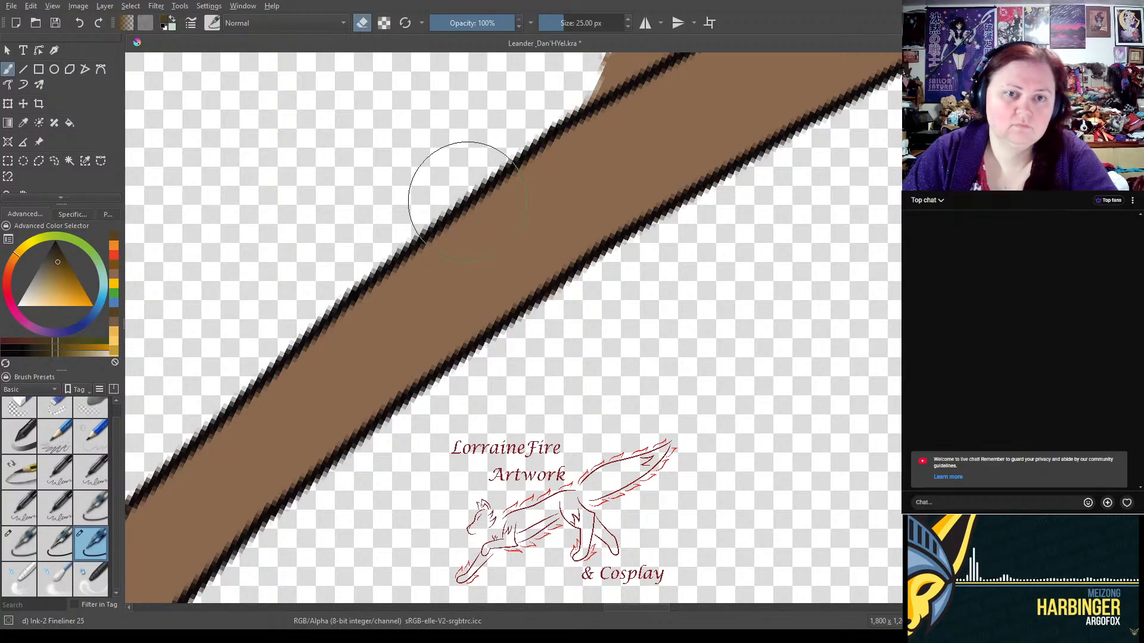
pyautogui.moveTo(832, 258)
pyautogui.mouseDown()
pyautogui.moveTo(607, 386)
pyautogui.moveTo(558, 617)
pyautogui.moveTo(528, 537)
pyautogui.mouseUp()
pyautogui.moveTo(153, 349)
pyautogui.mouseDown()
pyautogui.moveTo(221, 307)
pyautogui.moveTo(170, 349)
pyautogui.moveTo(397, 214)
pyautogui.moveTo(719, 91)
pyautogui.moveTo(693, 93)
pyautogui.moveTo(788, 66)
pyautogui.moveTo(882, 72)
pyautogui.mouseUp()
pyautogui.moveTo(589, 415)
pyautogui.mouseDown()
pyautogui.moveTo(597, 388)
pyautogui.moveTo(740, 325)
pyautogui.moveTo(685, 342)
pyautogui.moveTo(835, 294)
pyautogui.moveTo(887, 290)
pyautogui.moveTo(840, 305)
pyautogui.mouseUp()
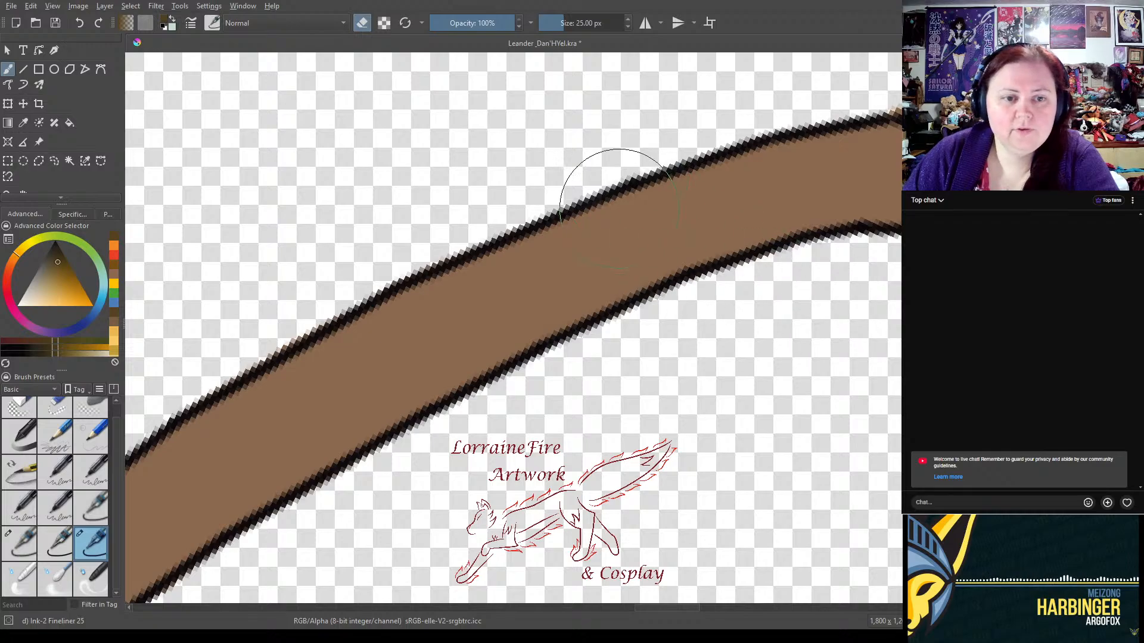
# - Erase the brown overspill above and below the arched bend of the brown band with the 25 px Ink-2 Fineliner
pyautogui.rightClick(619, 206)
pyautogui.moveTo(718, 266); pyautogui.dragTo(723, 223)
pyautogui.click(620, 472)
pyautogui.moveTo(864, 194)
pyautogui.mouseDown()
pyautogui.moveTo(451, 452)
pyautogui.moveTo(520, 478)
pyautogui.mouseUp()
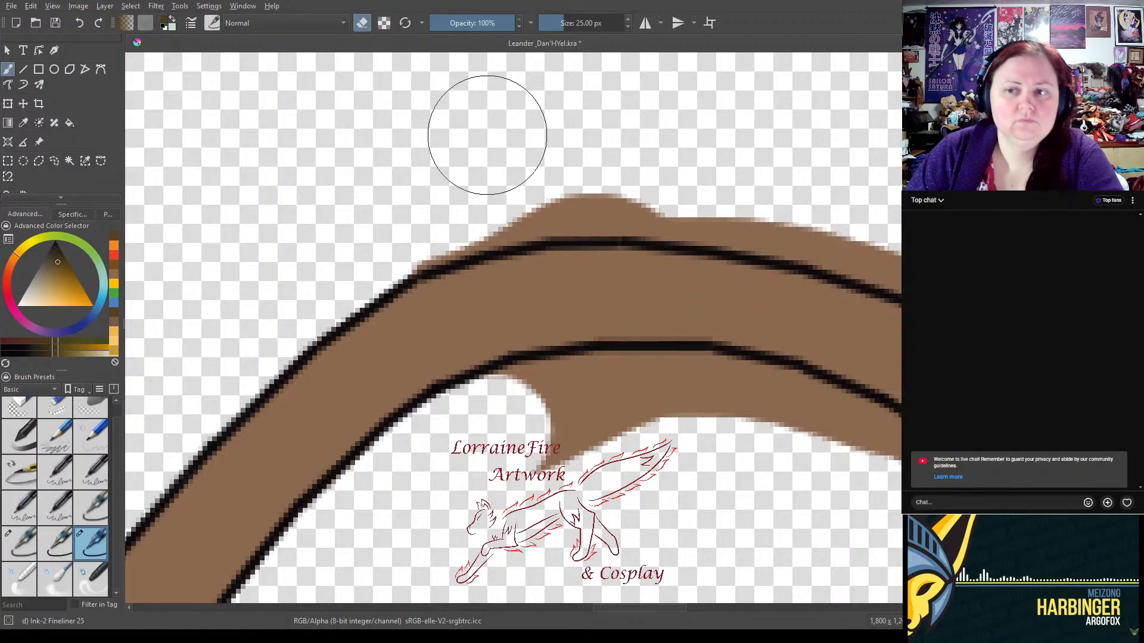
pyautogui.moveTo(411, 216)
pyautogui.mouseDown()
pyautogui.moveTo(434, 199)
pyautogui.moveTo(595, 178)
pyautogui.moveTo(590, 187)
pyautogui.moveTo(771, 199)
pyautogui.moveTo(924, 247)
pyautogui.mouseUp()
pyautogui.moveTo(565, 417)
pyautogui.mouseDown()
pyautogui.moveTo(656, 423)
pyautogui.moveTo(545, 419)
pyautogui.moveTo(554, 411)
pyautogui.moveTo(500, 422)
pyautogui.moveTo(682, 408)
pyautogui.moveTo(632, 409)
pyautogui.moveTo(775, 421)
pyautogui.moveTo(715, 408)
pyautogui.moveTo(879, 468)
pyautogui.mouseUp()
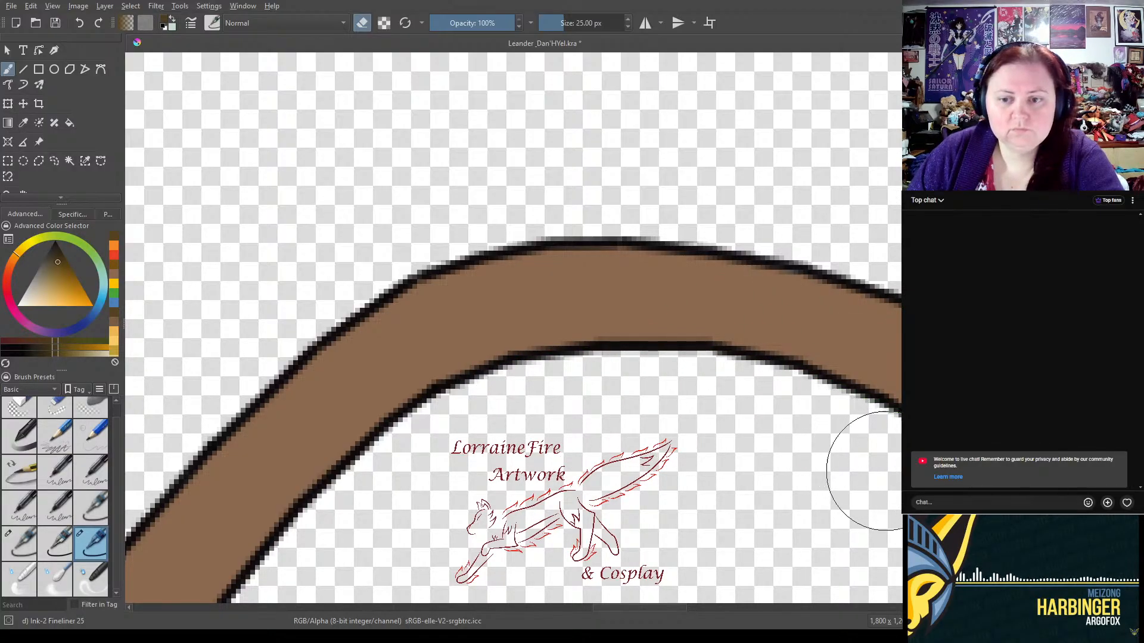
# - Erase the brown overspill outside both outlines along the brown band's next curved stretch with the 25 px Ink-2 Fineliner
pyautogui.rightClick(787, 347)
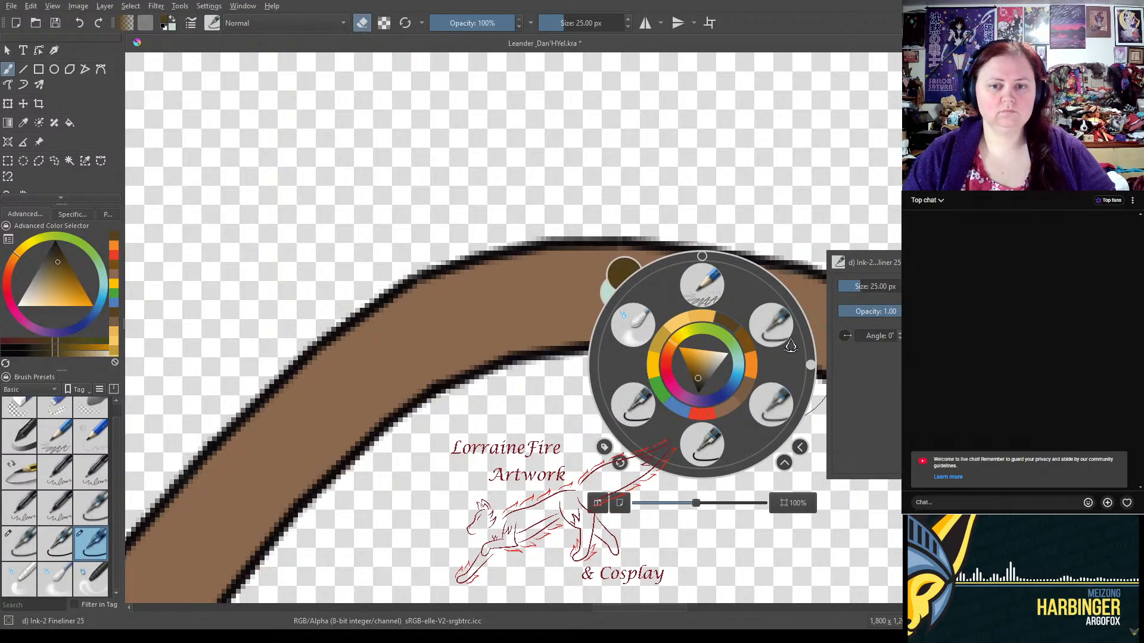
pyautogui.click(789, 334)
pyautogui.rightClick(789, 358)
pyautogui.moveTo(811, 371); pyautogui.dragTo(779, 288)
pyautogui.click(843, 195)
pyautogui.moveTo(909, 210); pyautogui.dragTo(501, 433)
pyautogui.rightClick(570, 382)
pyautogui.moveTo(648, 307); pyautogui.dragTo(604, 293)
pyautogui.click(530, 147)
pyautogui.moveTo(760, 238); pyautogui.dragTo(653, 243)
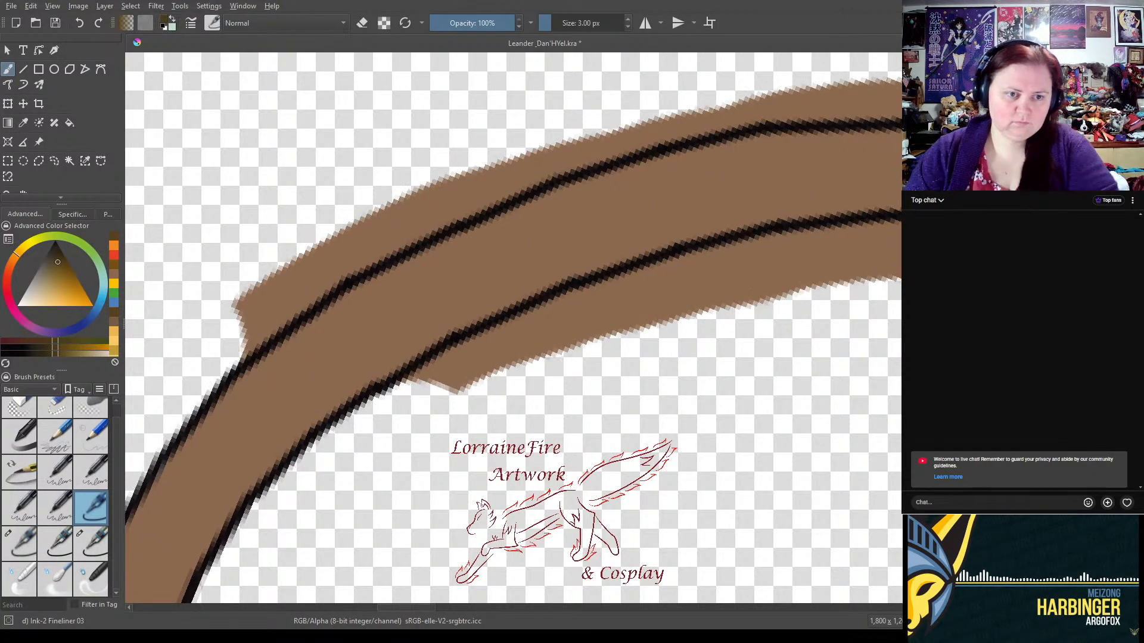
pyautogui.click(86, 551)
pyautogui.press('e')
pyautogui.moveTo(243, 256)
pyautogui.mouseDown()
pyautogui.moveTo(206, 317)
pyautogui.moveTo(383, 195)
pyautogui.moveTo(338, 220)
pyautogui.moveTo(534, 128)
pyautogui.moveTo(732, 67)
pyautogui.moveTo(698, 78)
pyautogui.moveTo(869, 64)
pyautogui.mouseUp()
pyautogui.moveTo(453, 377)
pyautogui.mouseDown()
pyautogui.moveTo(468, 417)
pyautogui.moveTo(413, 441)
pyautogui.moveTo(598, 344)
pyautogui.moveTo(559, 357)
pyautogui.moveTo(738, 307)
pyautogui.moveTo(686, 309)
pyautogui.moveTo(801, 286)
pyautogui.mouseUp()
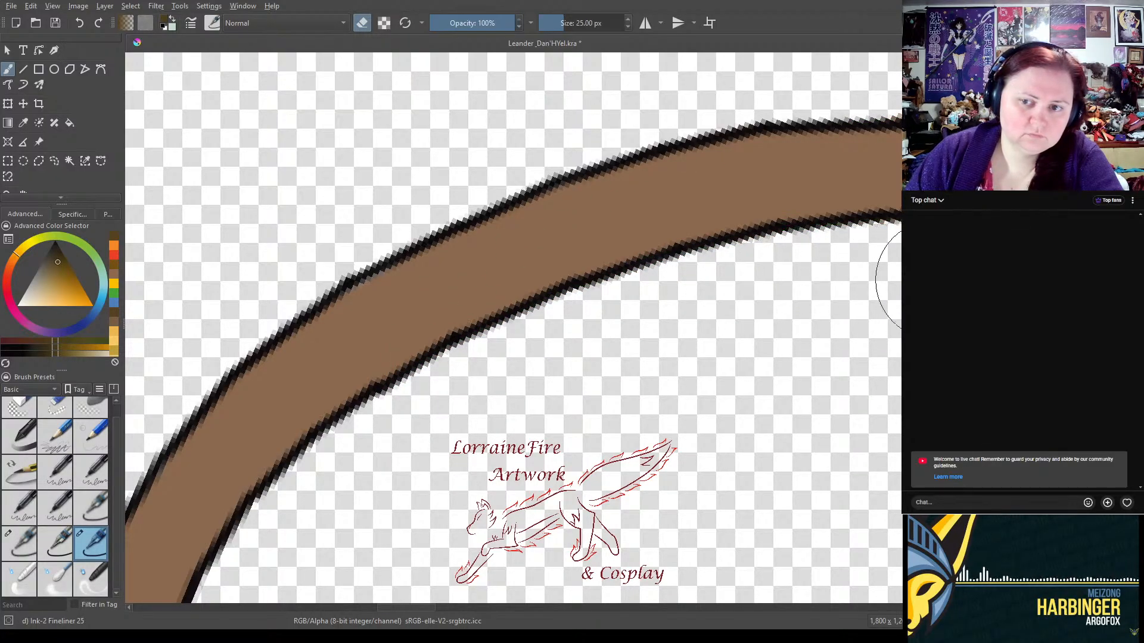
# - Set the paint colour to the band's brown and erase the overspill below and above its following stretch with the 25 px Ink-2 Fineliner
pyautogui.click(59, 542)
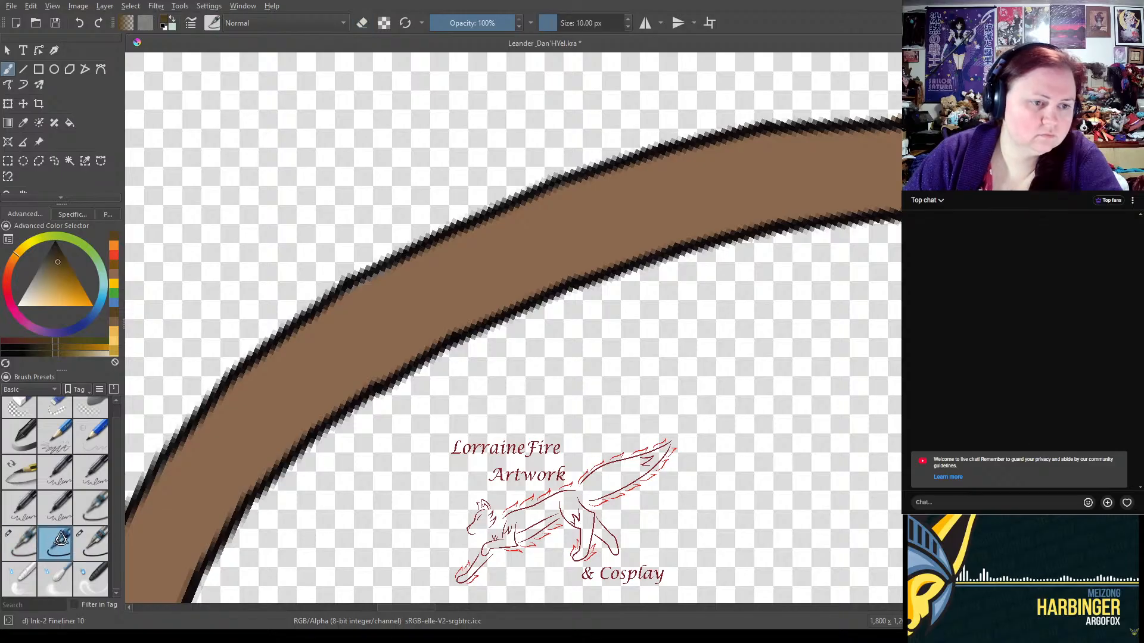
pyautogui.click(114, 284)
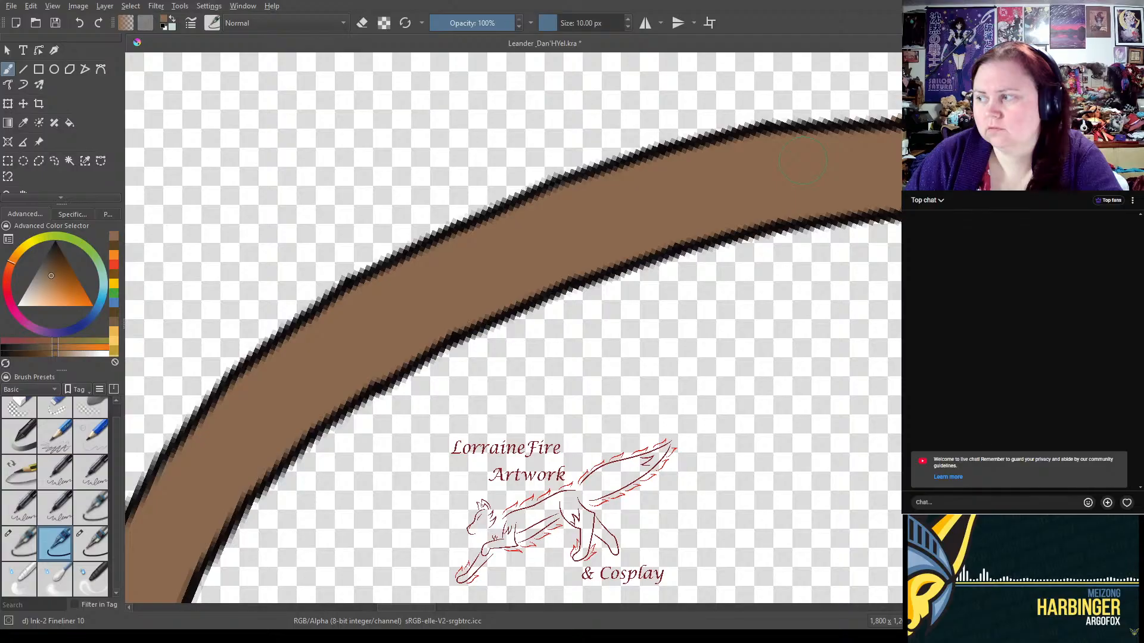
pyautogui.rightClick(794, 140)
pyautogui.moveTo(741, 97); pyautogui.dragTo(714, 106)
pyautogui.click(600, 466)
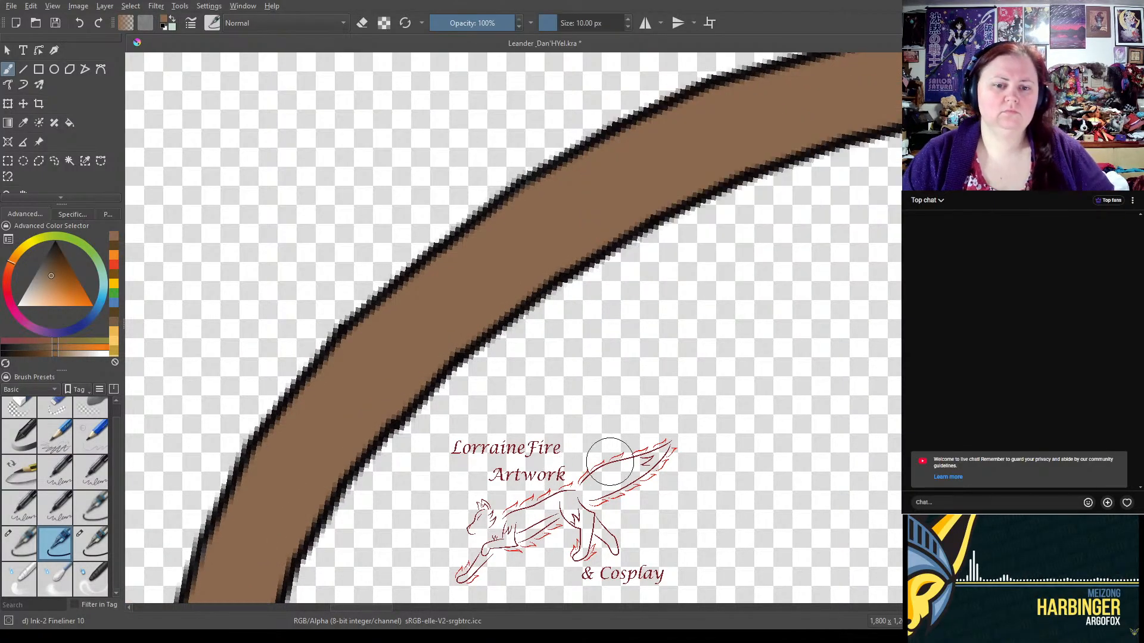
pyautogui.moveTo(895, 234)
pyautogui.mouseDown()
pyautogui.moveTo(582, 212)
pyautogui.moveTo(424, 488)
pyautogui.mouseUp()
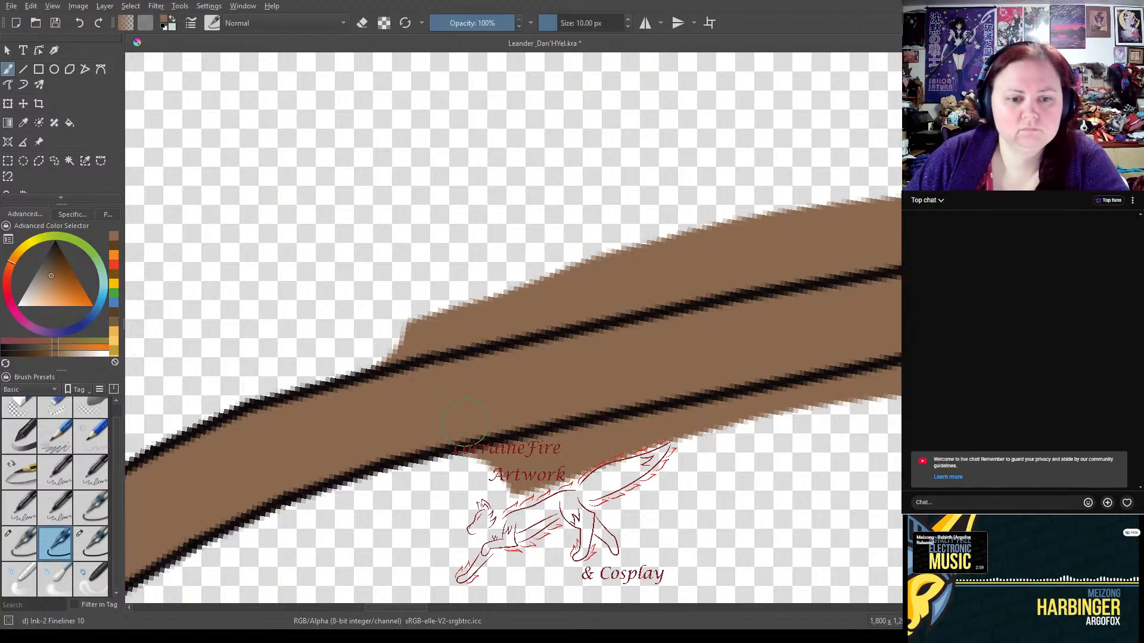
pyautogui.click(91, 543)
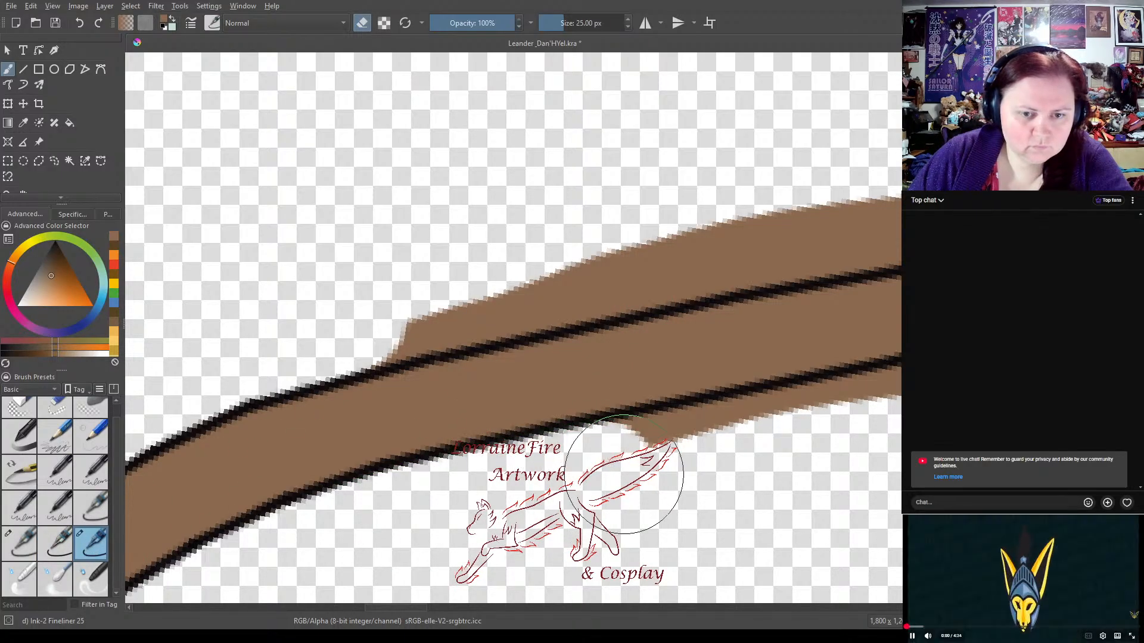
pyautogui.moveTo(685, 465); pyautogui.dragTo(915, 428)
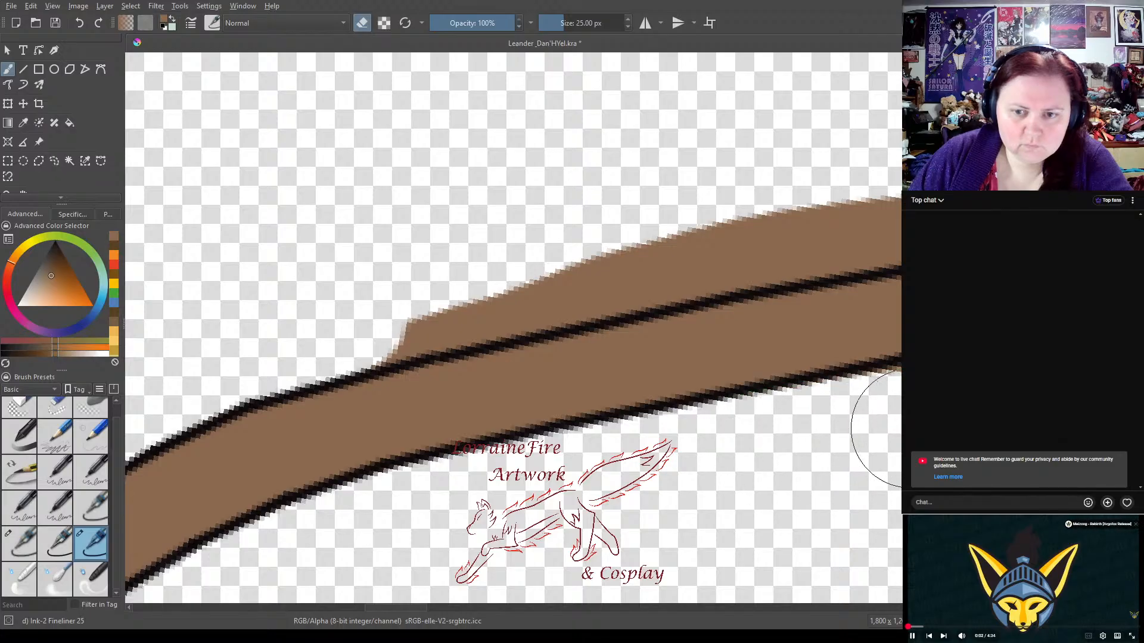
pyautogui.moveTo(324, 324)
pyautogui.mouseDown()
pyautogui.moveTo(531, 266)
pyautogui.moveTo(764, 237)
pyautogui.moveTo(893, 205)
pyautogui.mouseUp()
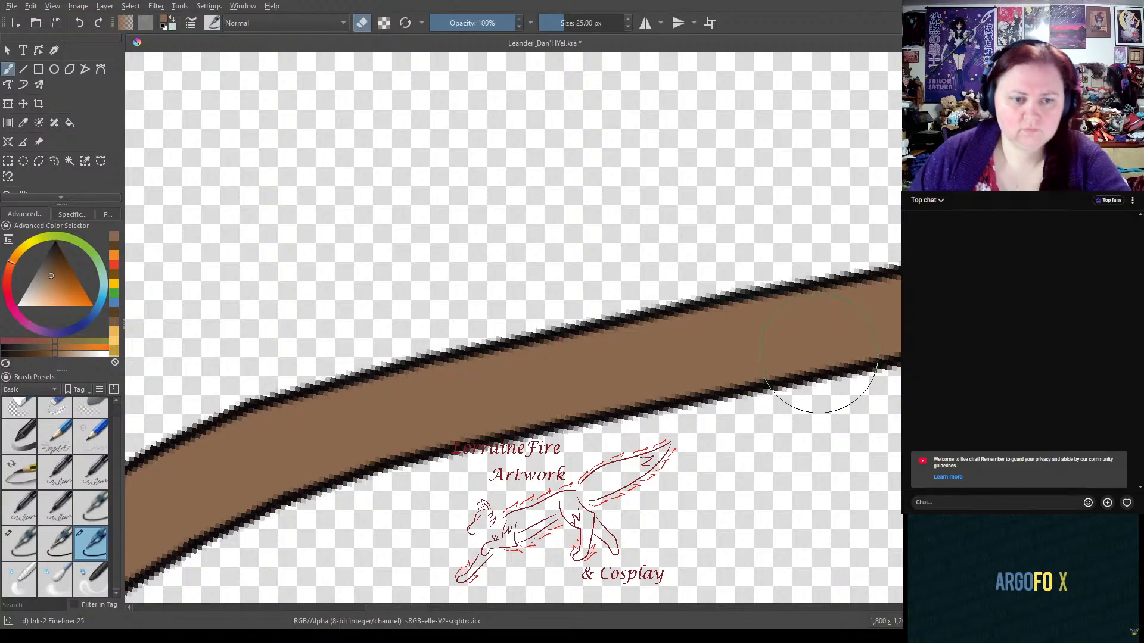
# - Erase the overspill around the whip's handle end, hand and cuff at 25 px, and clean the notches beside the hand at 5 px
pyautogui.moveTo(841, 312); pyautogui.dragTo(283, 320)
pyautogui.moveTo(405, 298)
pyautogui.mouseDown()
pyautogui.moveTo(374, 219)
pyautogui.moveTo(330, 197)
pyautogui.moveTo(366, 203)
pyautogui.moveTo(339, 215)
pyautogui.moveTo(489, 194)
pyautogui.moveTo(507, 158)
pyautogui.moveTo(505, 176)
pyautogui.moveTo(522, 188)
pyautogui.moveTo(546, 122)
pyautogui.moveTo(540, 147)
pyautogui.moveTo(611, 62)
pyautogui.moveTo(585, 81)
pyautogui.moveTo(722, 43)
pyautogui.moveTo(678, 44)
pyautogui.moveTo(770, 44)
pyautogui.moveTo(840, 61)
pyautogui.moveTo(819, 59)
pyautogui.moveTo(856, 89)
pyautogui.moveTo(898, 90)
pyautogui.mouseUp()
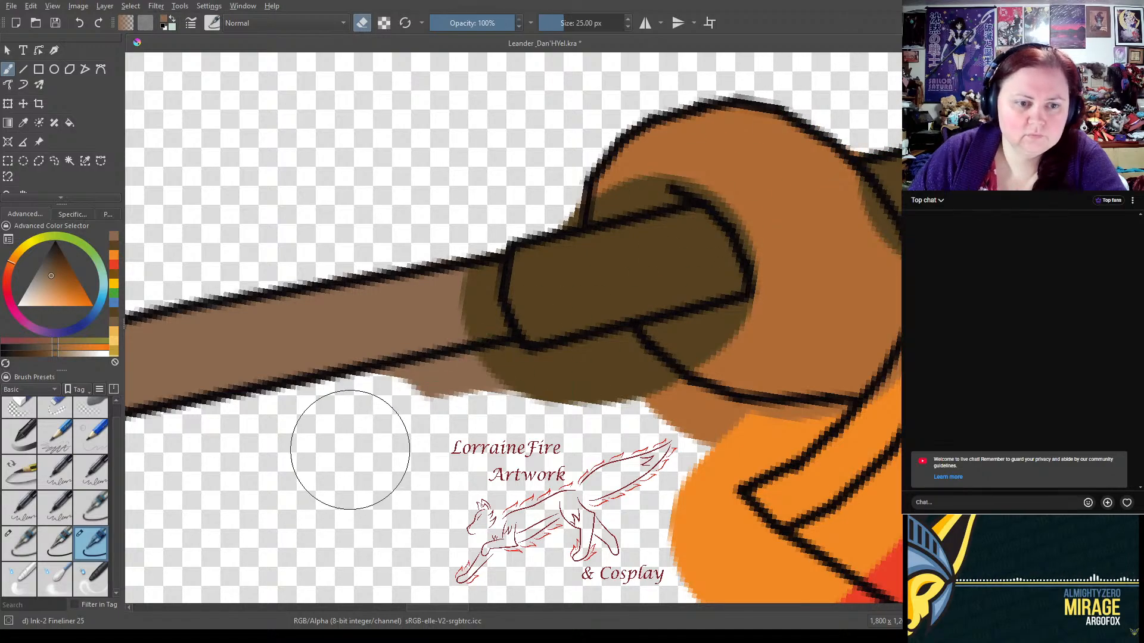
pyautogui.moveTo(467, 410)
pyautogui.mouseDown()
pyautogui.moveTo(598, 397)
pyautogui.moveTo(525, 408)
pyautogui.moveTo(546, 405)
pyautogui.moveTo(584, 431)
pyautogui.mouseUp()
pyautogui.moveTo(608, 408)
pyautogui.mouseDown()
pyautogui.moveTo(659, 439)
pyautogui.moveTo(653, 426)
pyautogui.moveTo(696, 447)
pyautogui.moveTo(667, 474)
pyautogui.moveTo(674, 509)
pyautogui.moveTo(792, 605)
pyautogui.mouseUp()
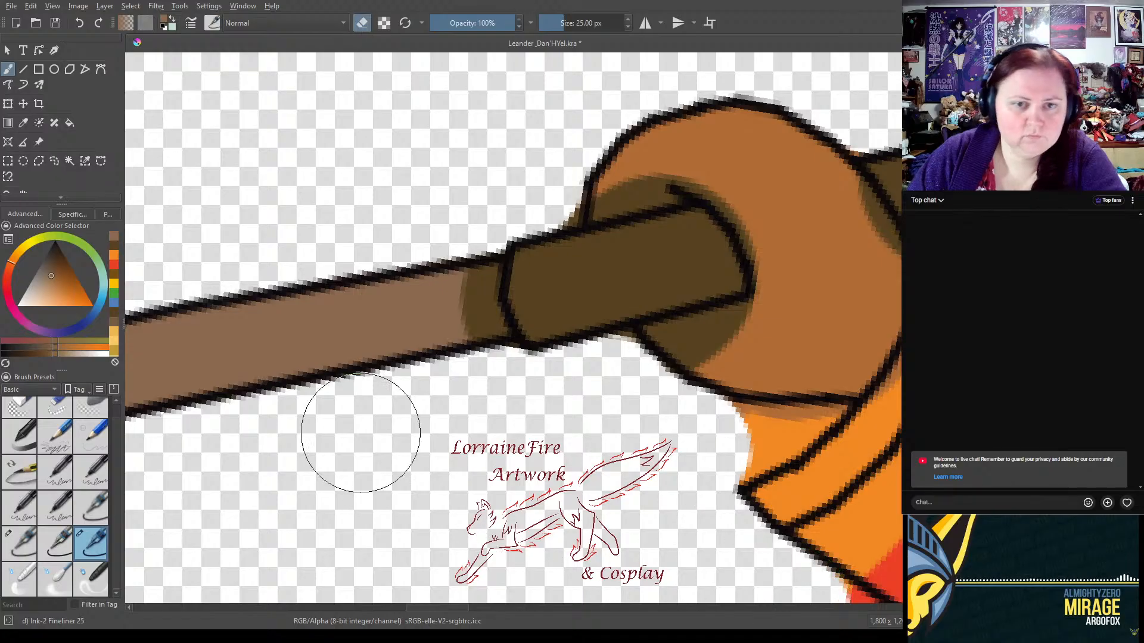
pyautogui.click(19, 543)
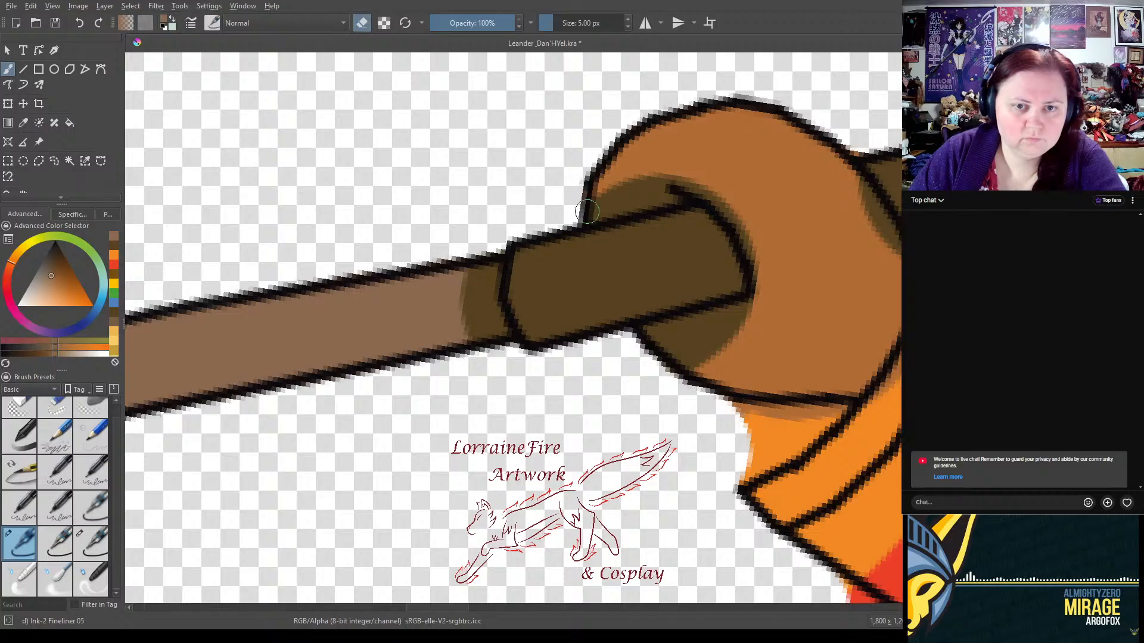
pyautogui.moveTo(712, 400)
pyautogui.mouseDown()
pyautogui.moveTo(838, 412)
pyautogui.moveTo(722, 486)
pyautogui.moveTo(795, 435)
pyautogui.moveTo(728, 437)
pyautogui.moveTo(795, 426)
pyautogui.mouseUp()
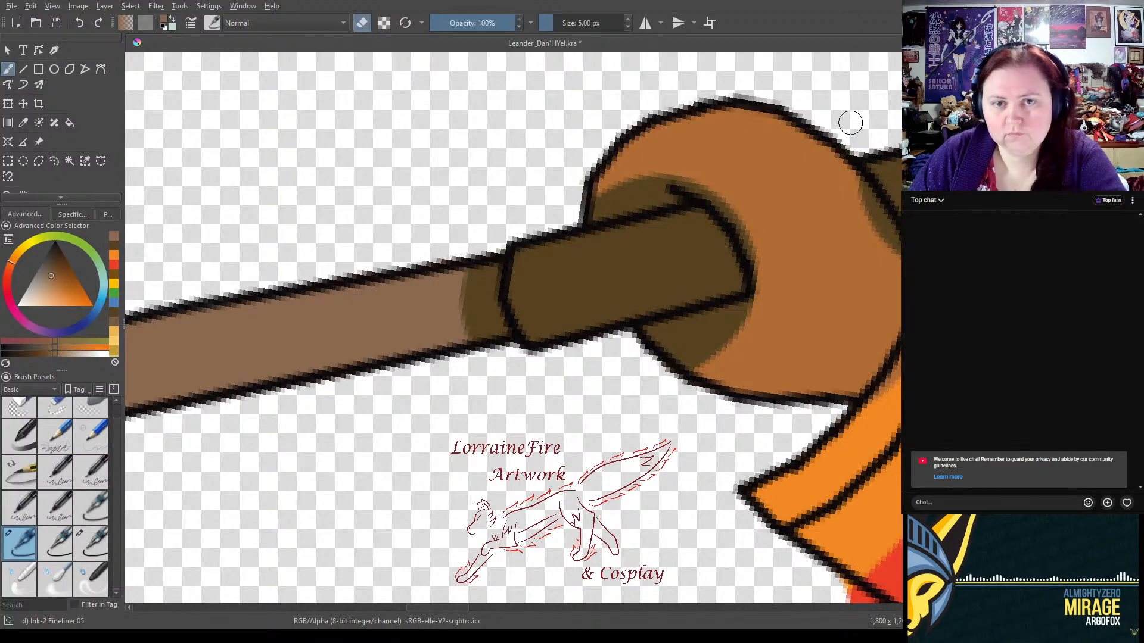
# - Erase the red overspill along the raised sleeve's lower outline at 25 px and clean the sharp corner at its end at 5 px
pyautogui.moveTo(739, 452)
pyautogui.mouseDown()
pyautogui.moveTo(725, 423)
pyautogui.moveTo(446, 445)
pyautogui.moveTo(423, 515)
pyautogui.moveTo(425, 462)
pyautogui.mouseUp()
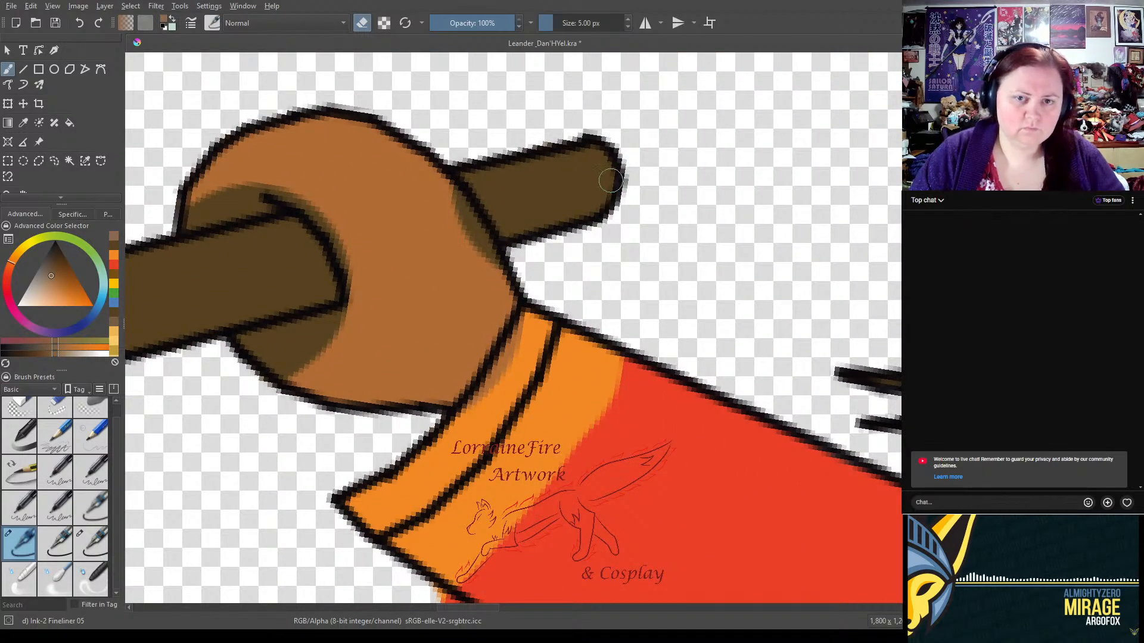
pyautogui.moveTo(448, 419); pyautogui.dragTo(563, 208)
pyautogui.rightClick(519, 329)
pyautogui.rightClick(519, 329)
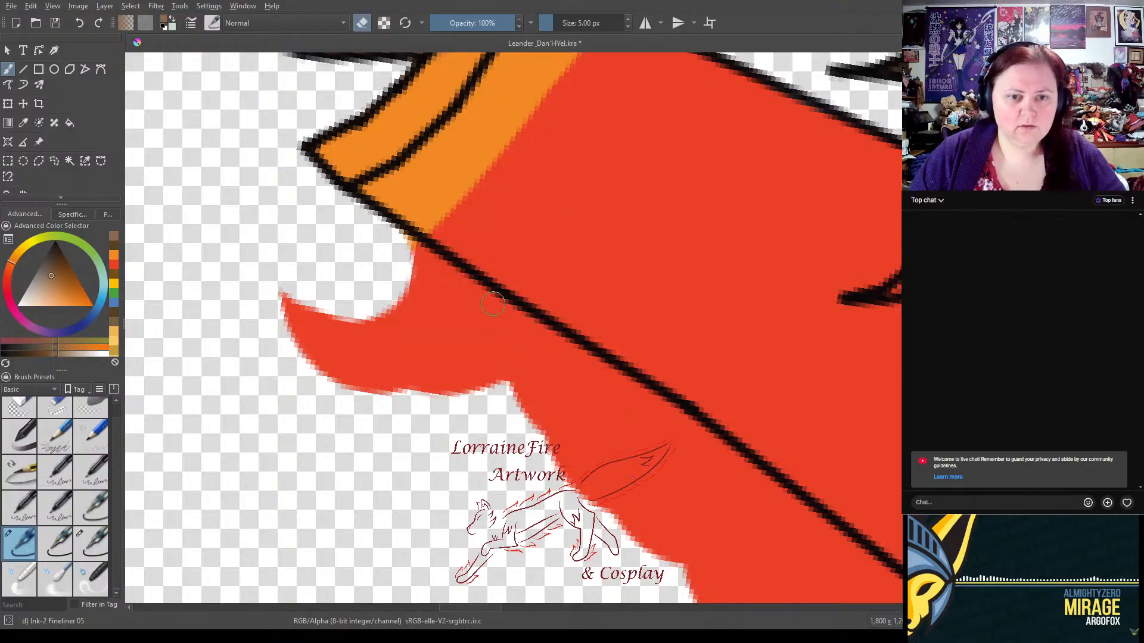
pyautogui.rightClick(480, 281)
pyautogui.moveTo(500, 186)
pyautogui.mouseDown()
pyautogui.moveTo(432, 197)
pyautogui.moveTo(402, 222)
pyautogui.mouseUp()
pyautogui.click(299, 473)
pyautogui.moveTo(831, 293); pyautogui.dragTo(642, 245)
pyautogui.click(91, 543)
pyautogui.moveTo(197, 453)
pyautogui.mouseDown()
pyautogui.moveTo(355, 410)
pyautogui.moveTo(268, 403)
pyautogui.moveTo(238, 378)
pyautogui.moveTo(289, 352)
pyautogui.moveTo(274, 359)
pyautogui.moveTo(720, 199)
pyautogui.moveTo(812, 184)
pyautogui.moveTo(894, 268)
pyautogui.moveTo(475, 320)
pyautogui.mouseUp()
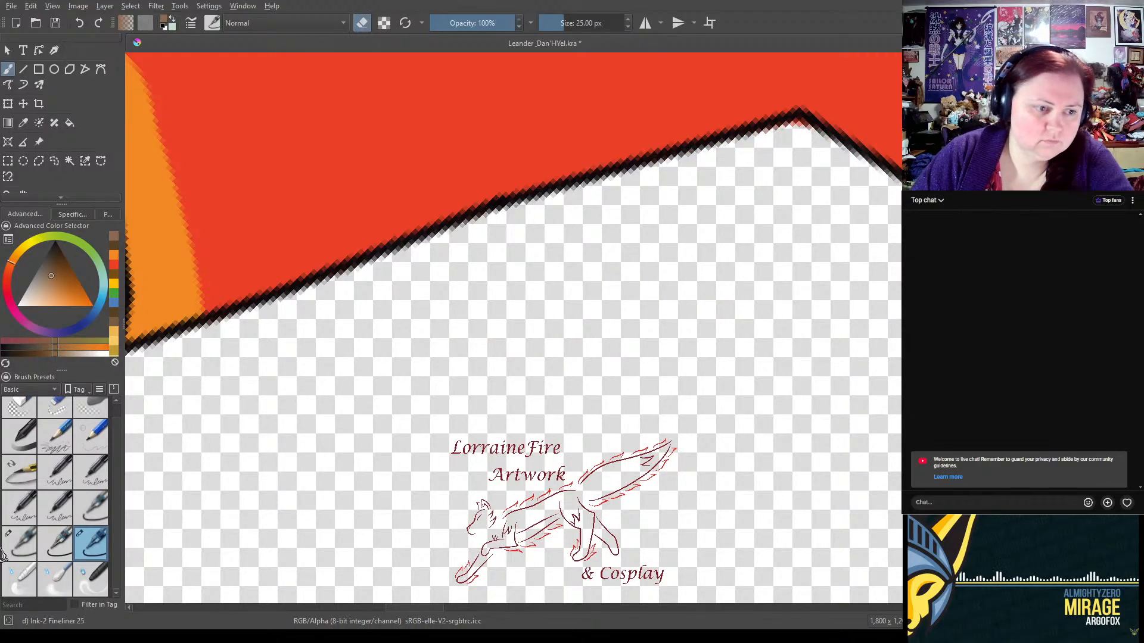
pyautogui.click(20, 555)
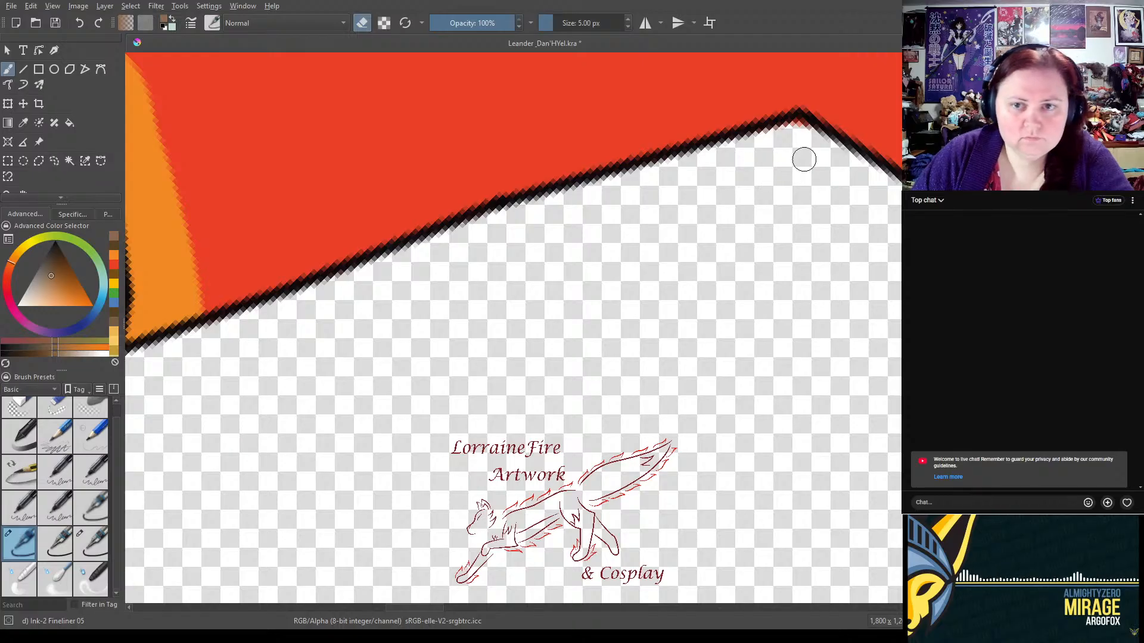
pyautogui.moveTo(809, 133); pyautogui.dragTo(760, 144)
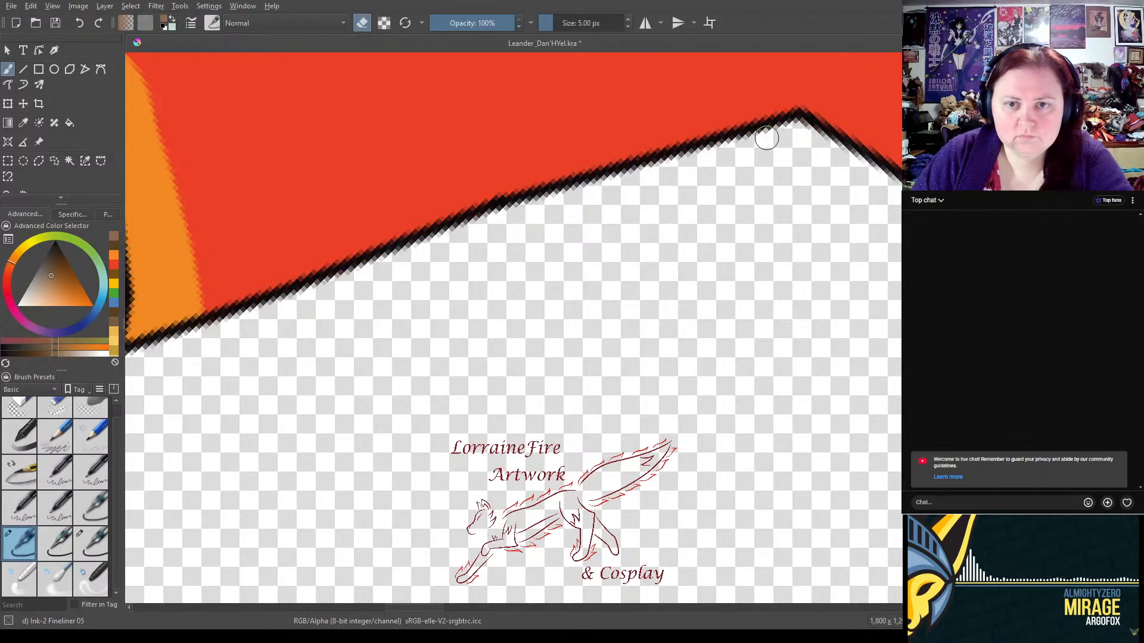
# - Erase the red overspill in the notch between the raised sleeve and the coat front with the 5 px Ink-2 Fineliner
pyautogui.rightClick(616, 328)
pyautogui.moveTo(539, 260); pyautogui.dragTo(488, 334)
pyautogui.click(743, 180)
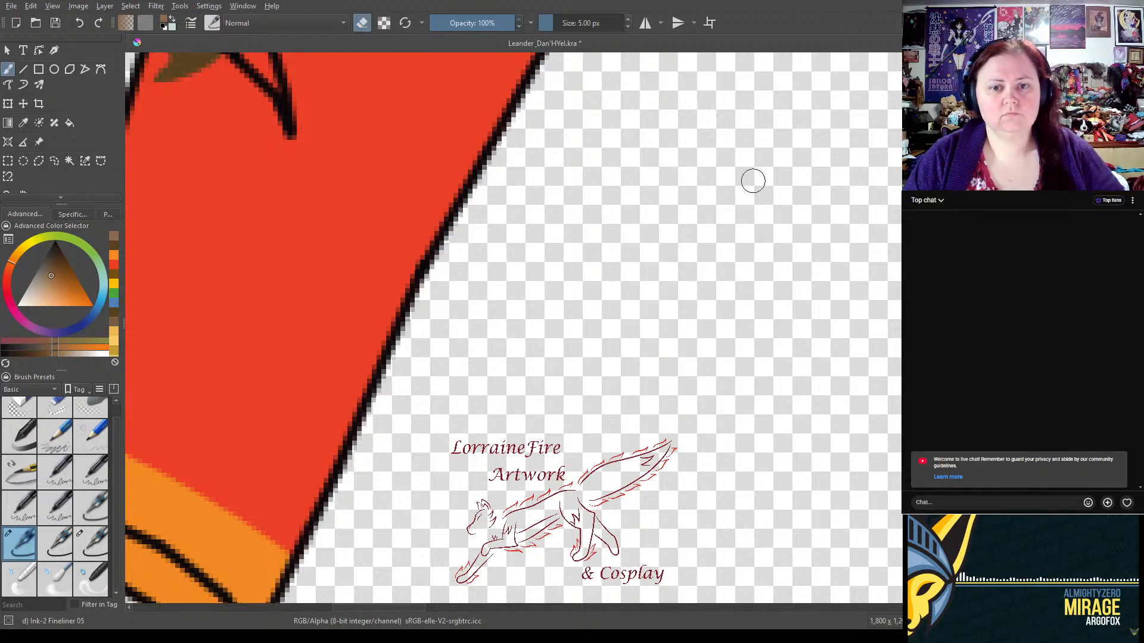
pyautogui.moveTo(855, 125)
pyautogui.mouseDown()
pyautogui.moveTo(447, 506)
pyautogui.moveTo(473, 458)
pyautogui.mouseUp()
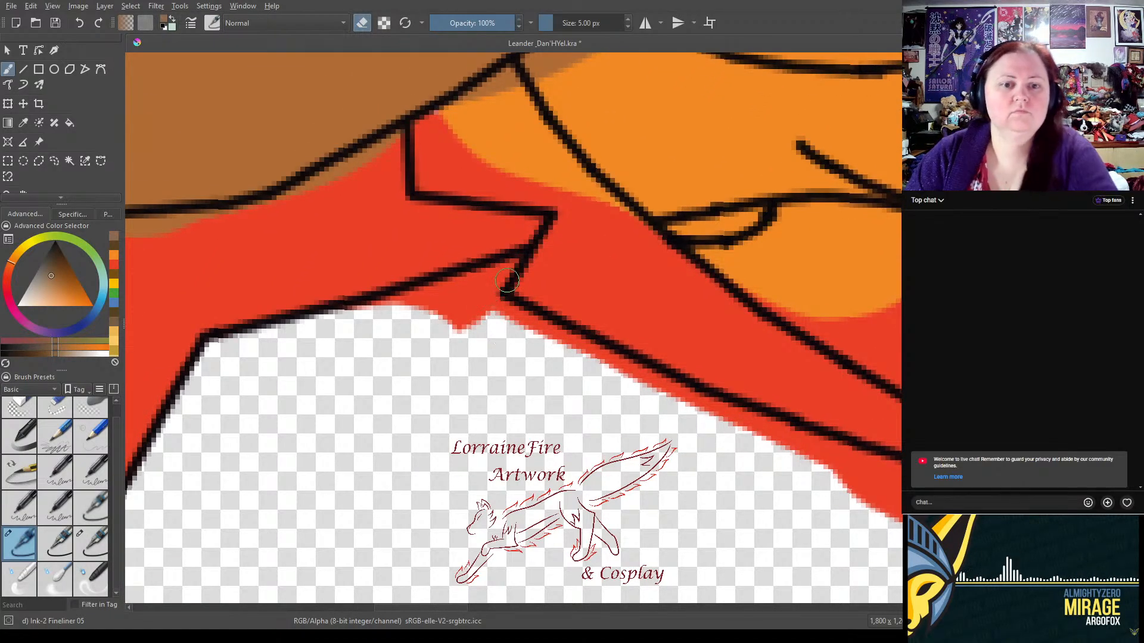
pyautogui.moveTo(506, 267)
pyautogui.mouseDown()
pyautogui.moveTo(475, 308)
pyautogui.moveTo(516, 264)
pyautogui.moveTo(372, 309)
pyautogui.moveTo(477, 281)
pyautogui.moveTo(459, 295)
pyautogui.moveTo(483, 313)
pyautogui.mouseUp()
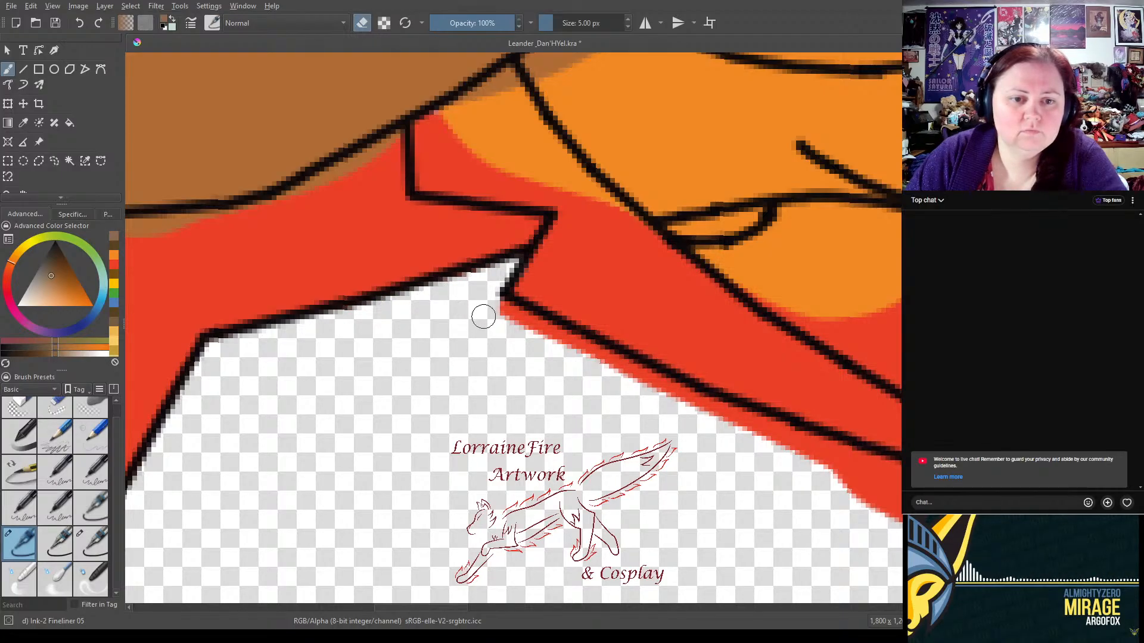
# - Erase the red overspill outside the coat's edge from the sleeve notch to the converging outlines with the 25 px Ink-2 Fineliner
pyautogui.rightClick(496, 317)
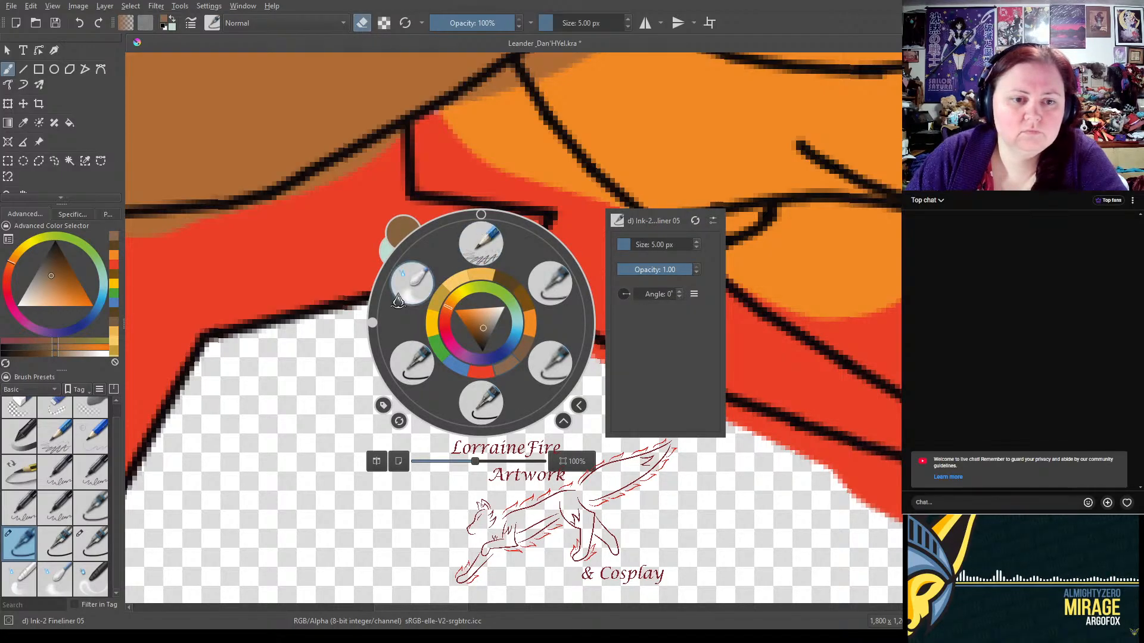
pyautogui.moveTo(368, 332); pyautogui.dragTo(442, 463)
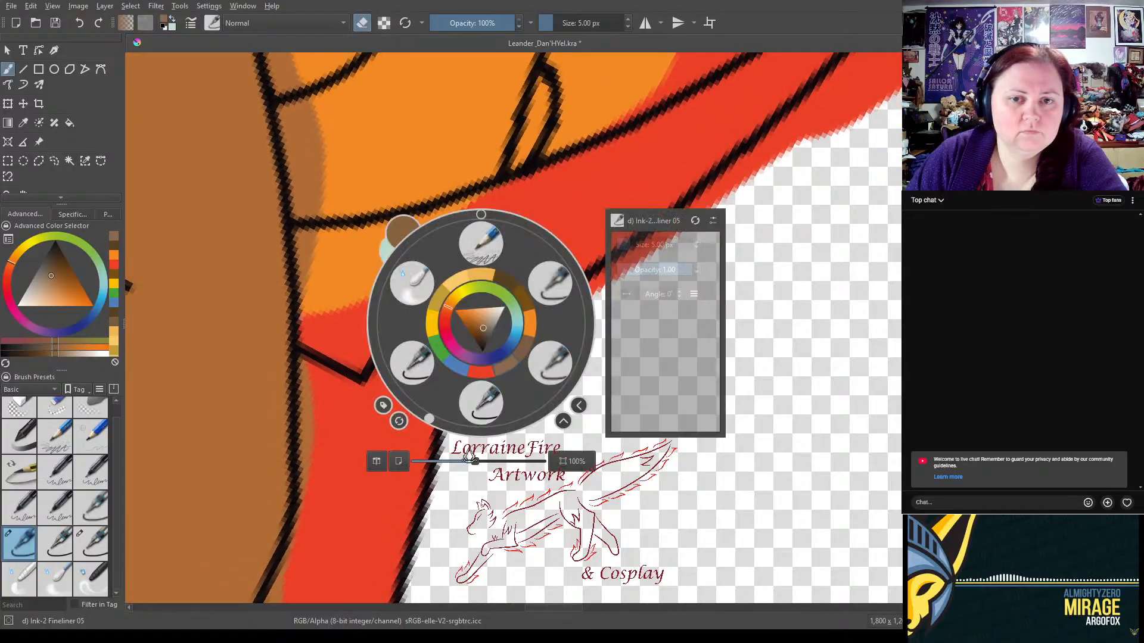
pyautogui.click(811, 314)
pyautogui.rightClick(812, 232)
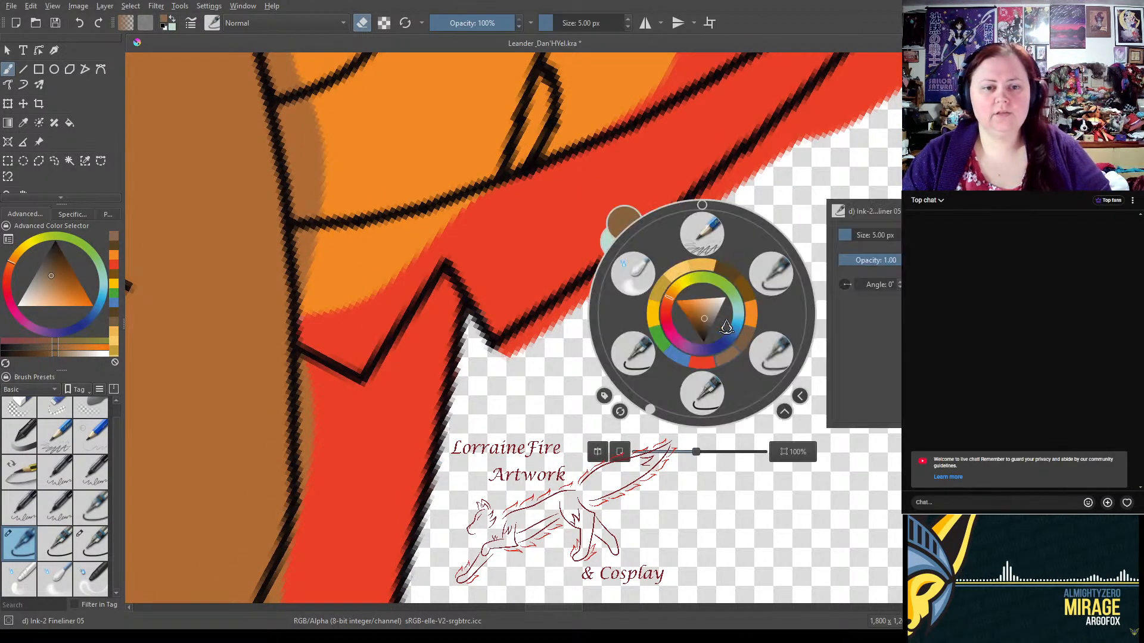
pyautogui.moveTo(656, 417); pyautogui.dragTo(641, 401)
pyautogui.click(528, 418)
pyautogui.moveTo(833, 199); pyautogui.dragTo(606, 319)
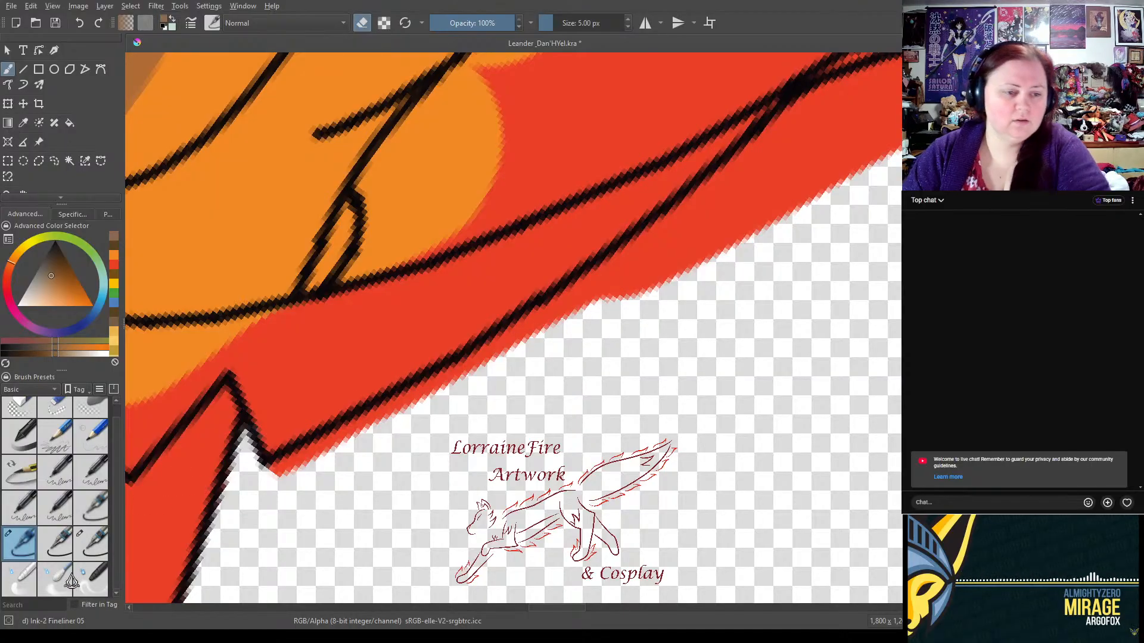
pyautogui.click(91, 544)
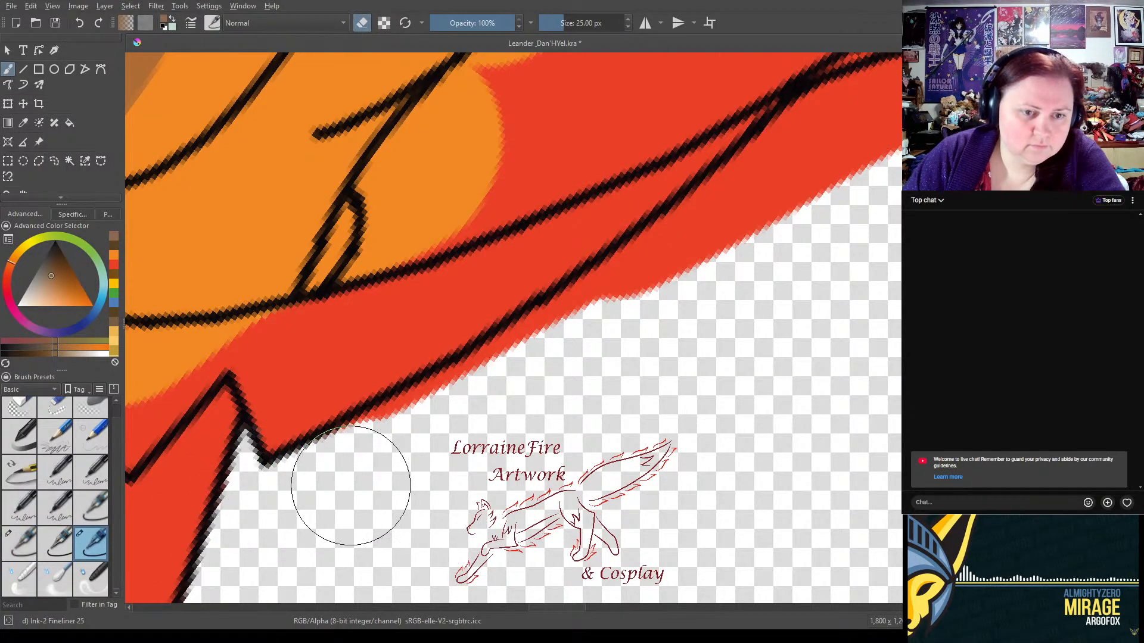
pyautogui.moveTo(480, 424)
pyautogui.mouseDown()
pyautogui.moveTo(710, 263)
pyautogui.moveTo(739, 230)
pyautogui.moveTo(632, 308)
pyautogui.moveTo(831, 147)
pyautogui.moveTo(901, 115)
pyautogui.mouseUp()
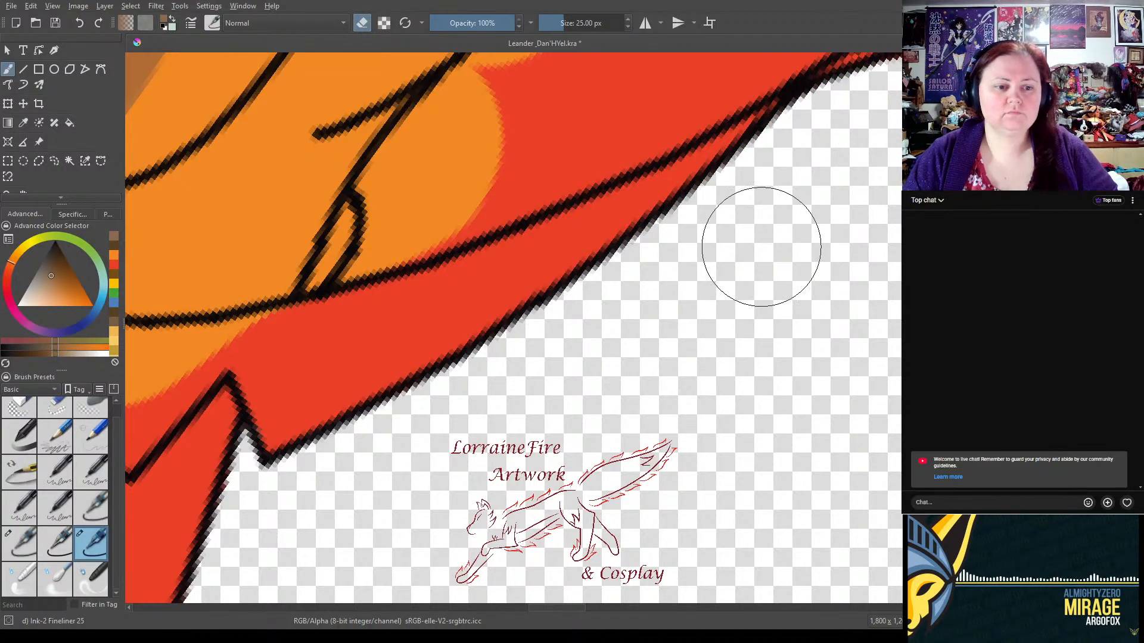
# - Erase the remaining red patch outside the coat's edge between the converging outlines and the whip at 25 px
pyautogui.moveTo(830, 248); pyautogui.dragTo(322, 242)
pyautogui.scroll(5, 322, 243)
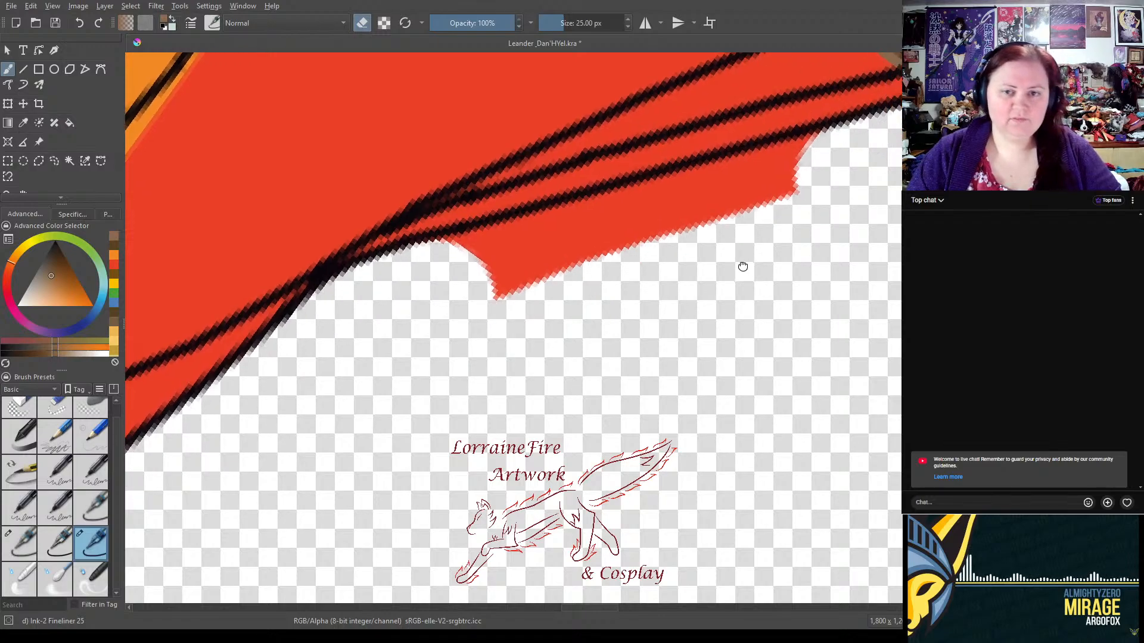
pyautogui.moveTo(425, 282)
pyautogui.mouseDown()
pyautogui.moveTo(542, 277)
pyautogui.moveTo(485, 286)
pyautogui.moveTo(781, 209)
pyautogui.mouseUp()
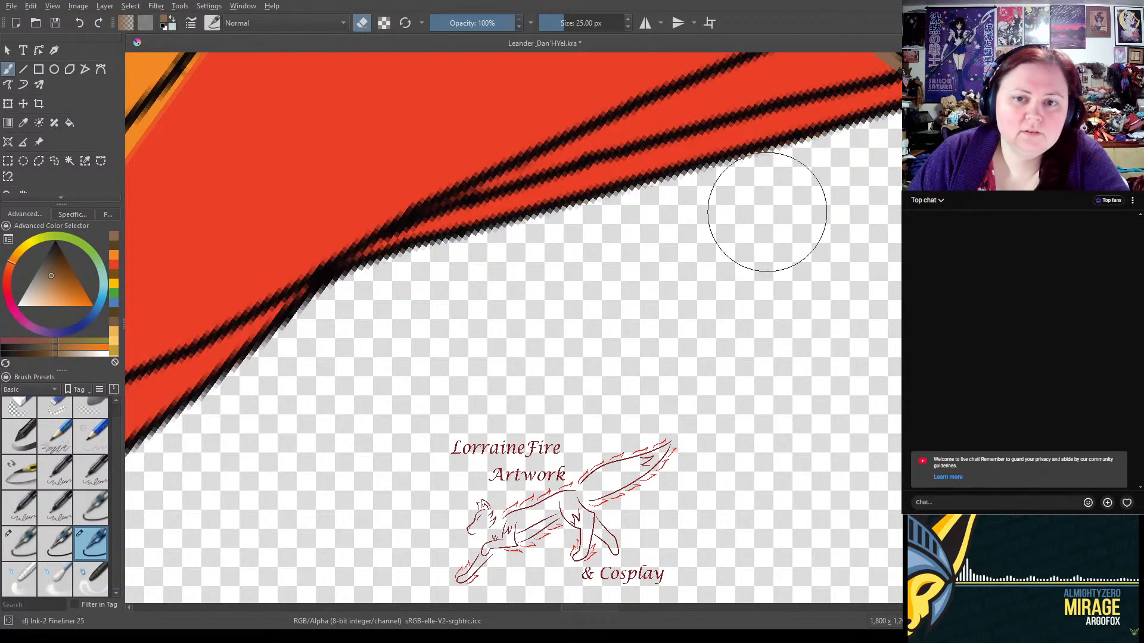
# - Bring up a selection around the whole coloured character along its outer outline
pyautogui.press('space')
pyautogui.moveTo(880, 324); pyautogui.dragTo(779, 461)
pyautogui.rightClick(587, 252)
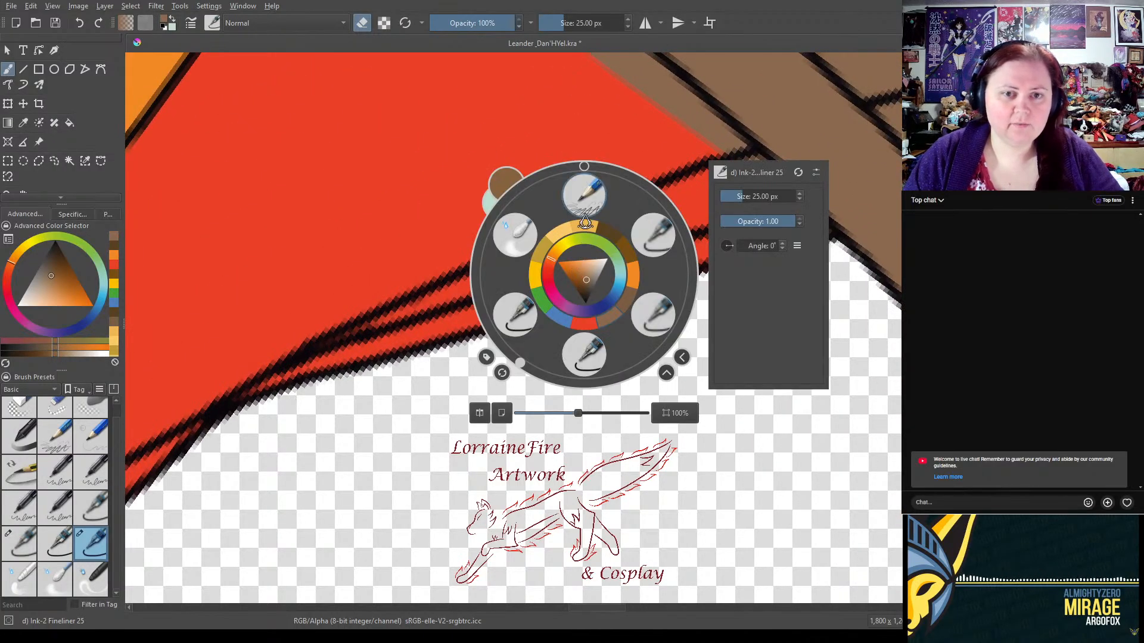
pyautogui.click(584, 167)
pyautogui.click(374, 325)
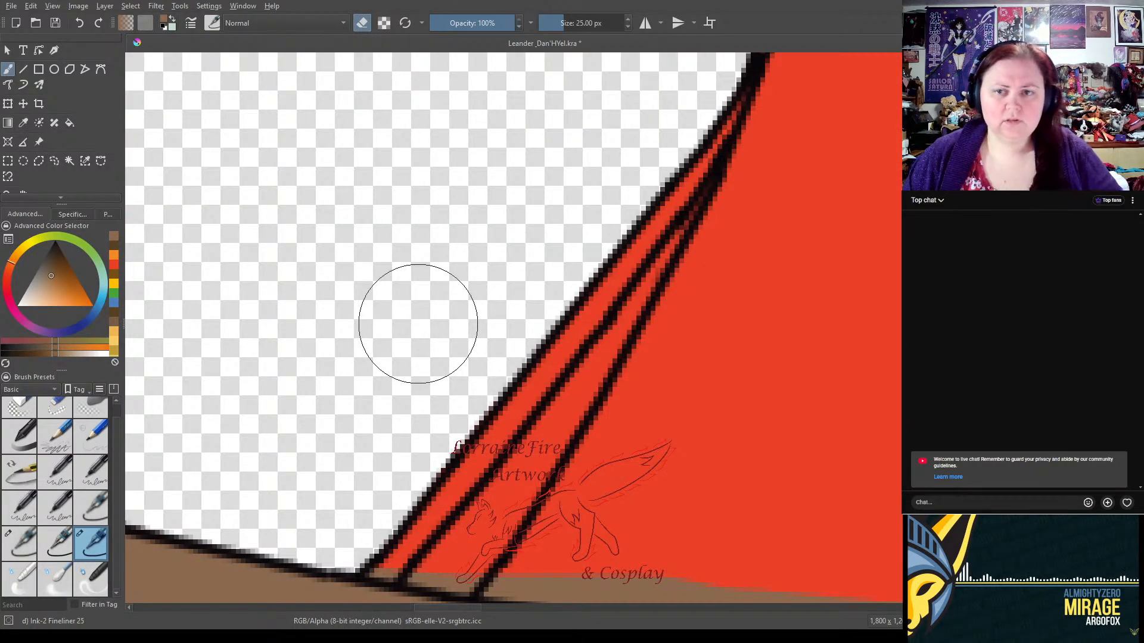
pyautogui.scroll(-8, 567, 294)
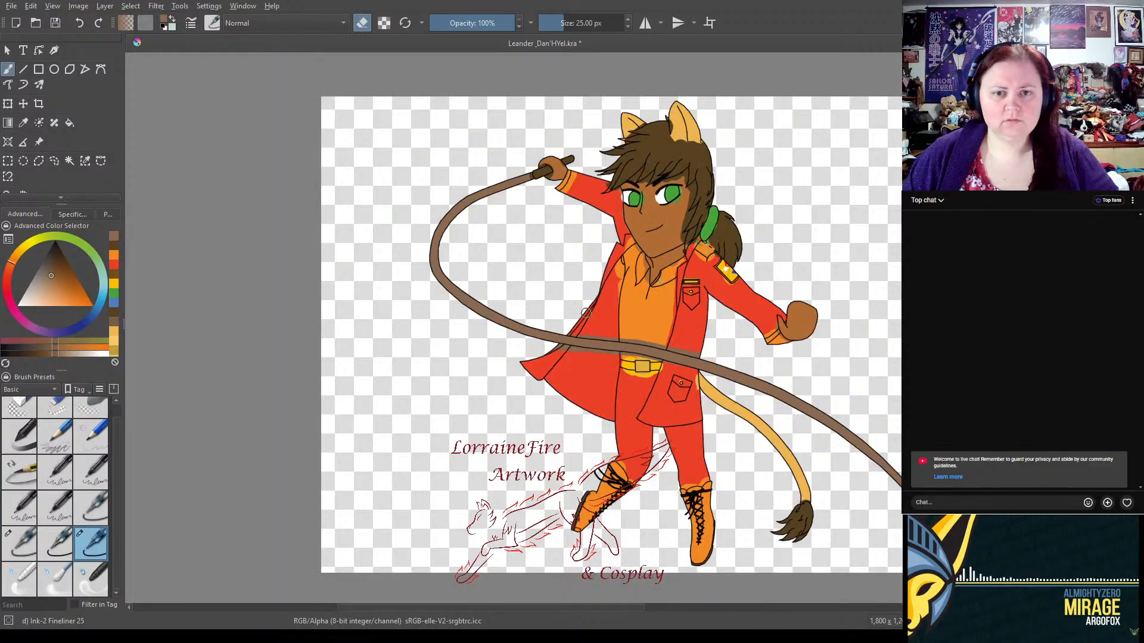
pyautogui.moveTo(627, 304); pyautogui.dragTo(546, 299)
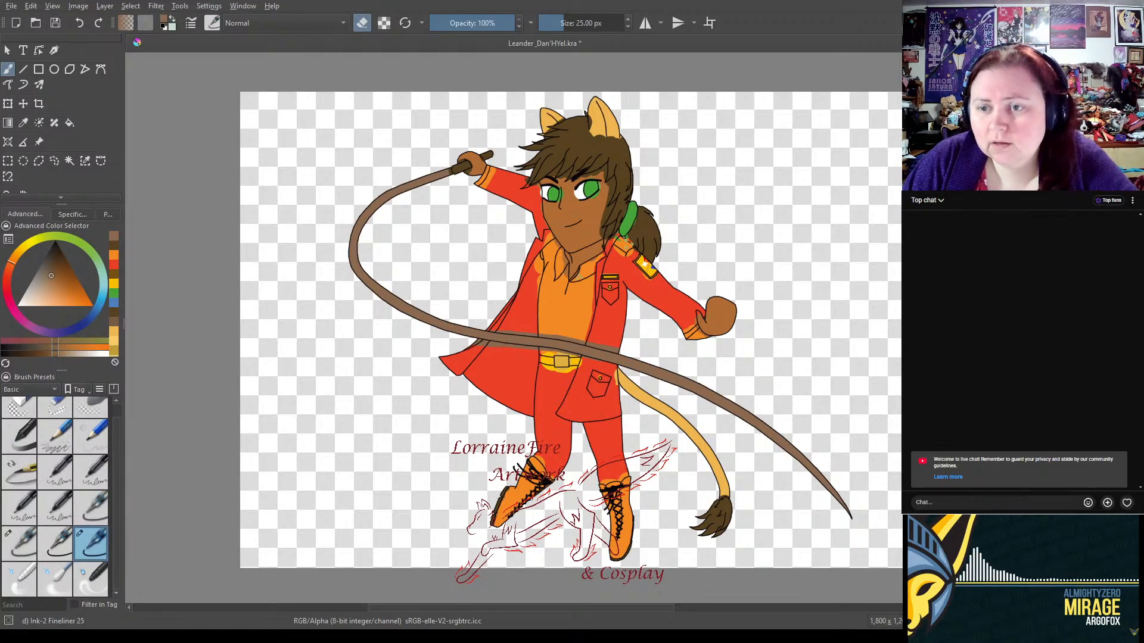
pyautogui.hotkey('ctrl', 'z')
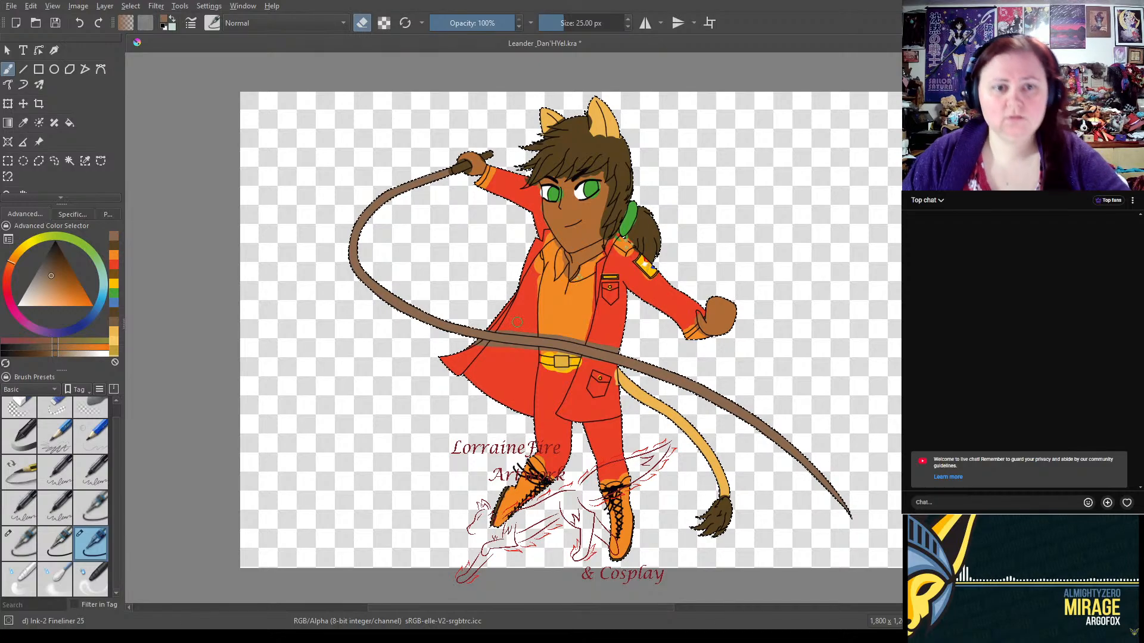
# - Paint the whip's light brown over the dark brown overspill next to its handle with the 10 px Ink-2 Fineliner
pyautogui.scroll(5, 496, 288)
pyautogui.moveTo(470, 135); pyautogui.dragTo(822, 440)
pyautogui.moveTo(631, 96)
pyautogui.mouseDown()
pyautogui.moveTo(654, 276)
pyautogui.moveTo(622, 395)
pyautogui.moveTo(604, 358)
pyautogui.mouseUp()
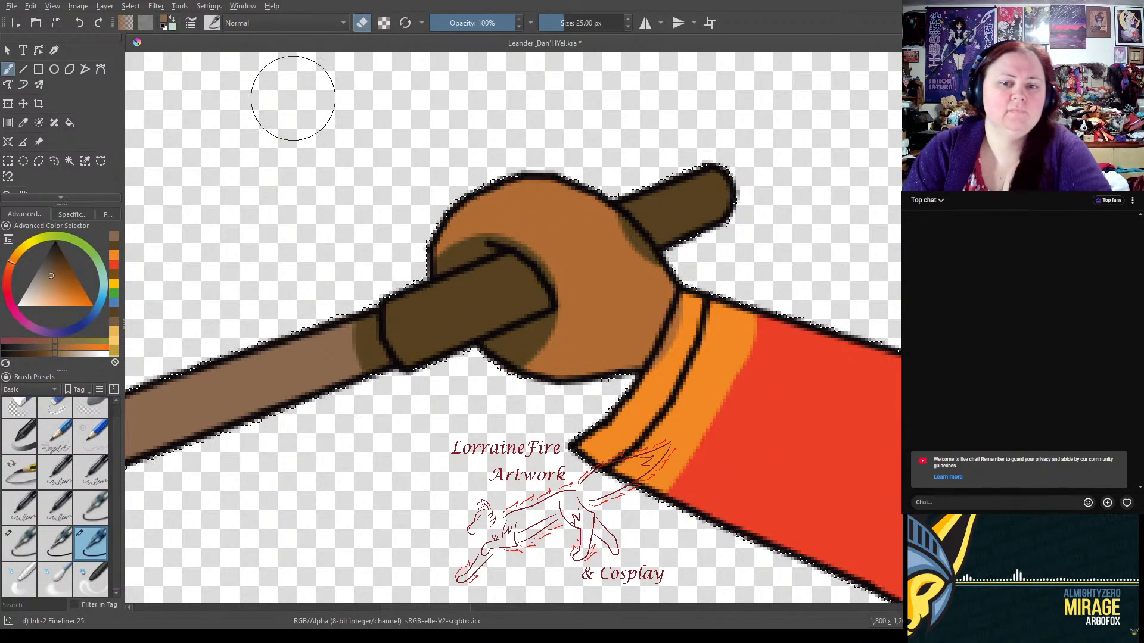
pyautogui.click(57, 554)
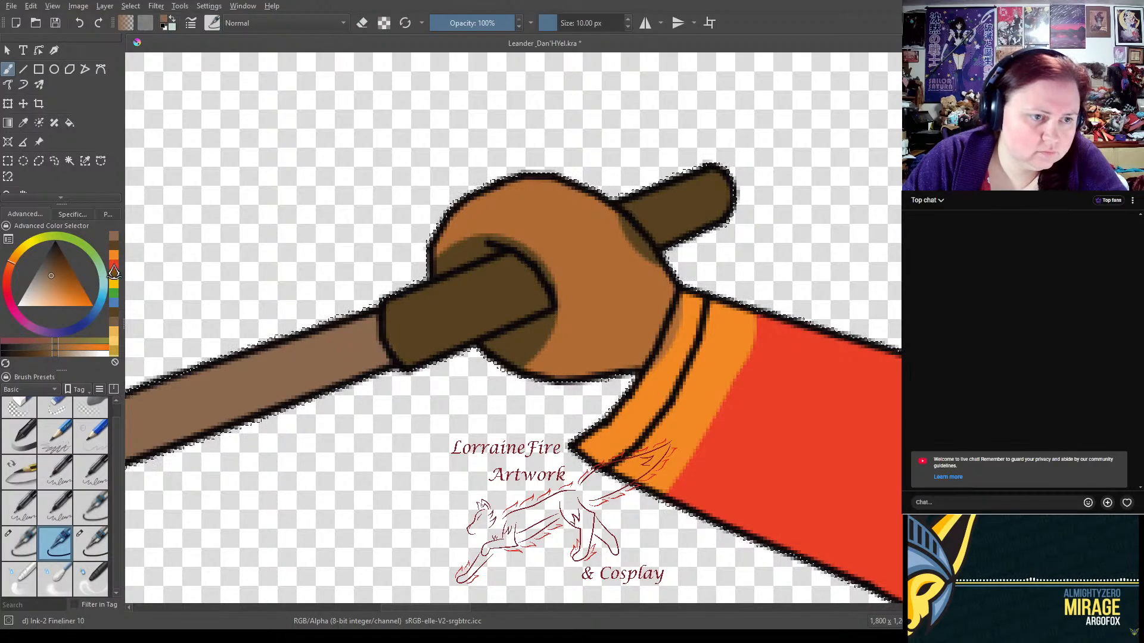
pyautogui.click(115, 283)
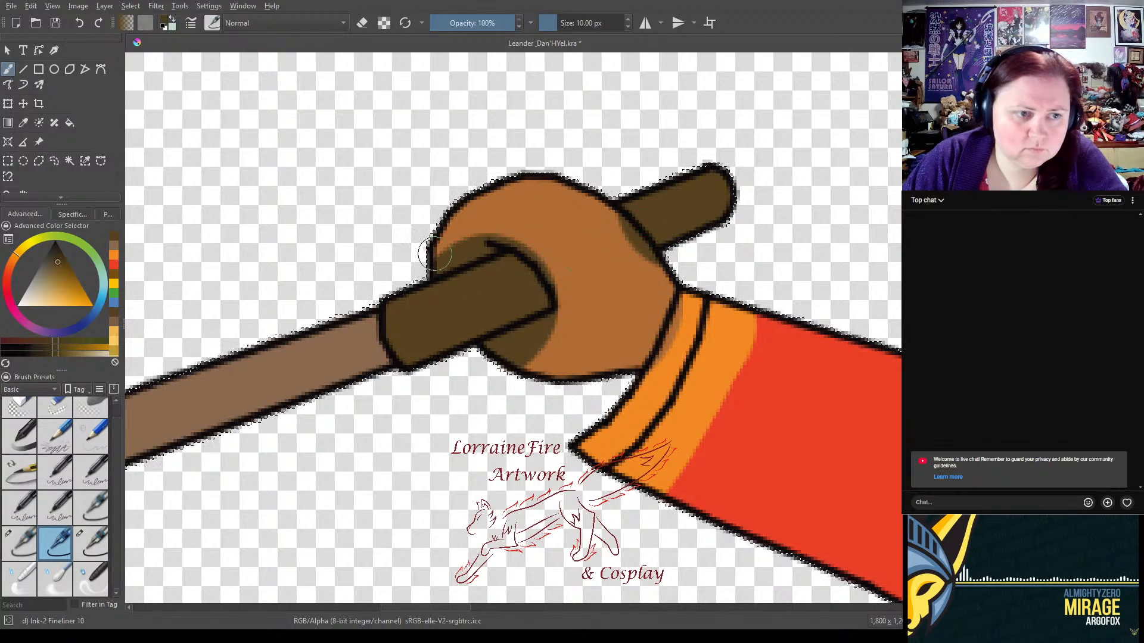
pyautogui.click(112, 277)
pyautogui.hotkey('ctrl', 'z')
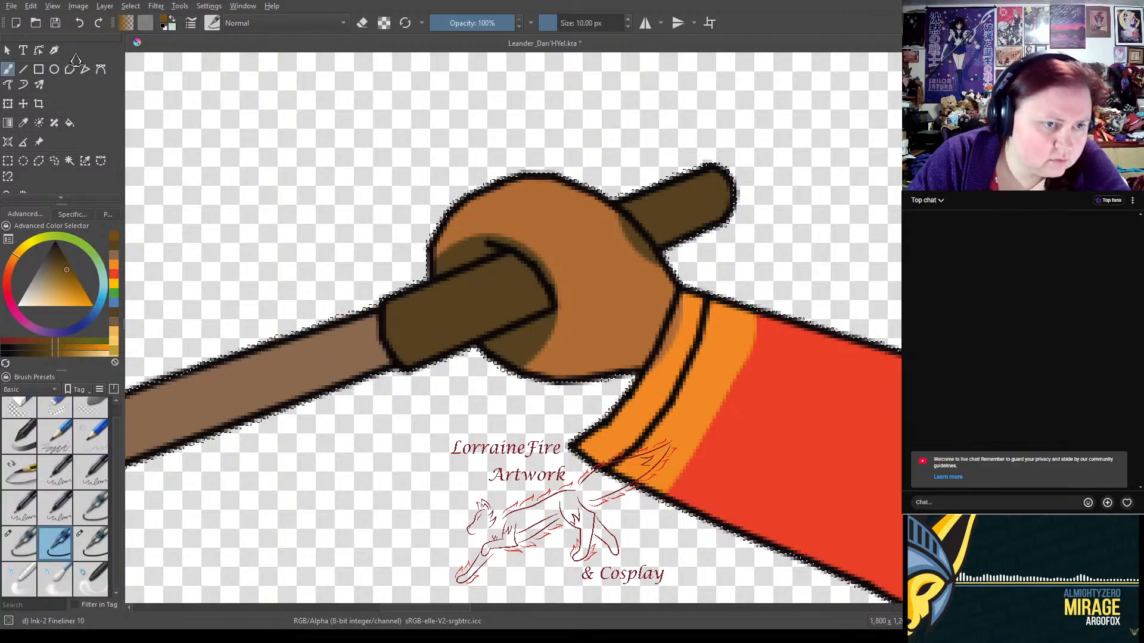
# - Sample the skin colour from the raised hand and paint it over the dark brown overspill around the whip handle
pyautogui.click(23, 123)
pyautogui.click(568, 237)
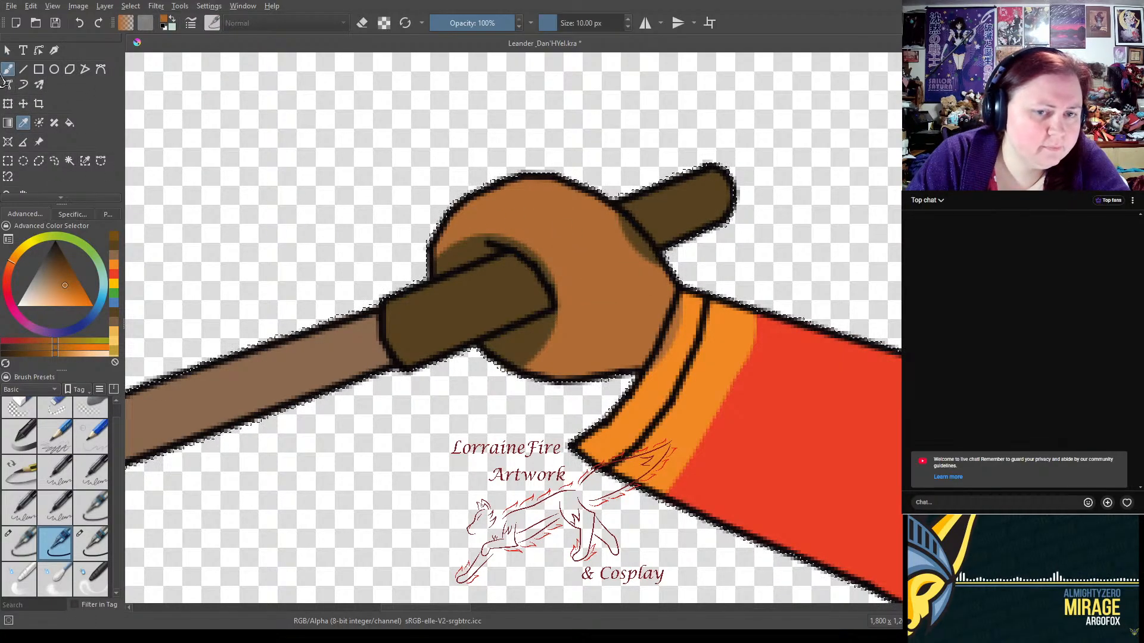
pyautogui.click(8, 69)
pyautogui.moveTo(440, 262); pyautogui.dragTo(498, 236)
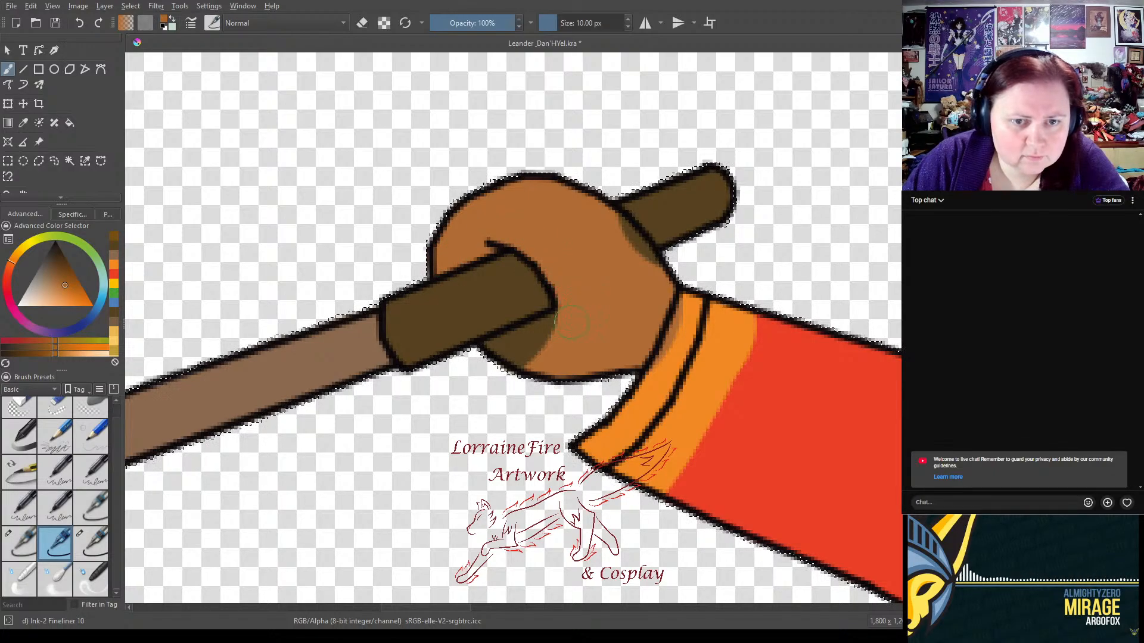
pyautogui.moveTo(575, 317); pyautogui.dragTo(532, 341)
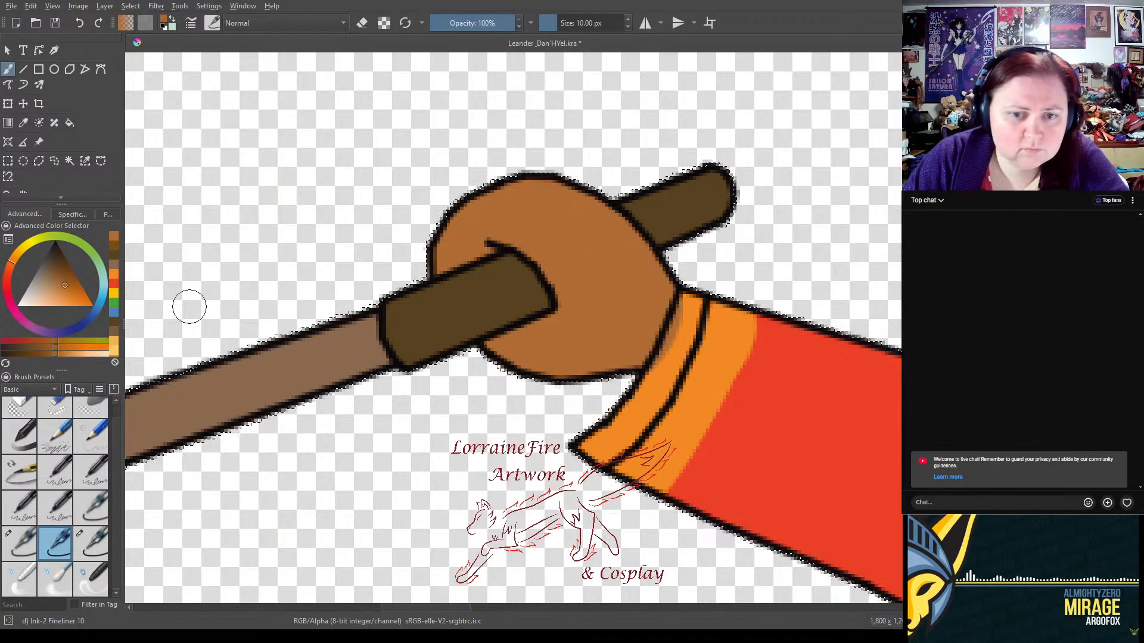
# - Cover the skin-coloured overspill on the raised sleeve's cuff with orange and the orange overspill beyond the cuff with coat red
pyautogui.click(80, 303)
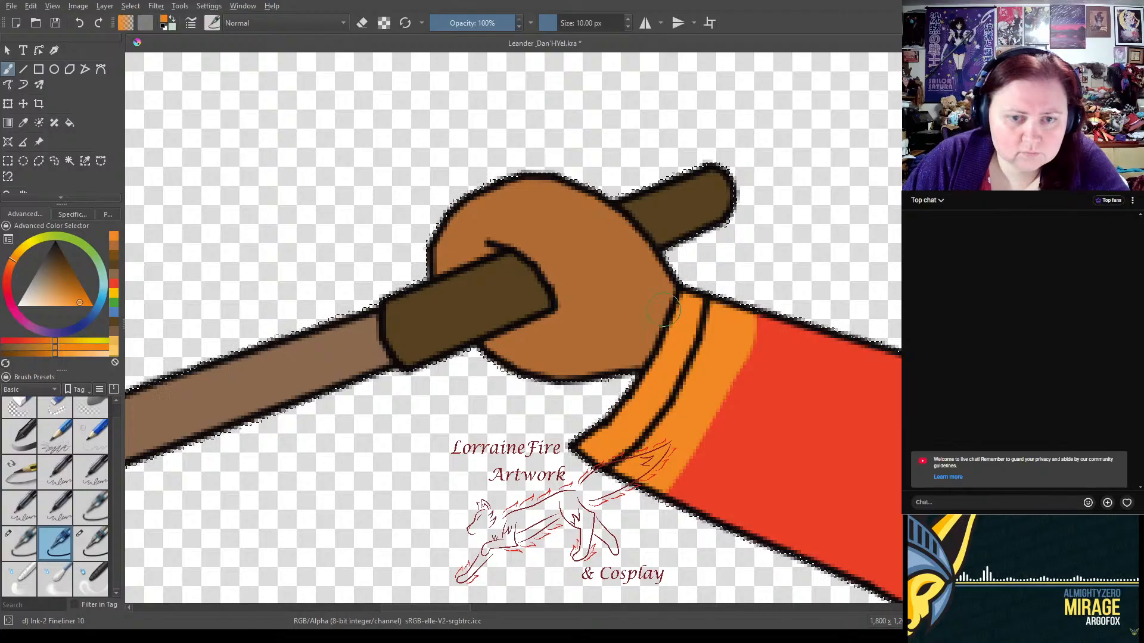
pyautogui.click(112, 287)
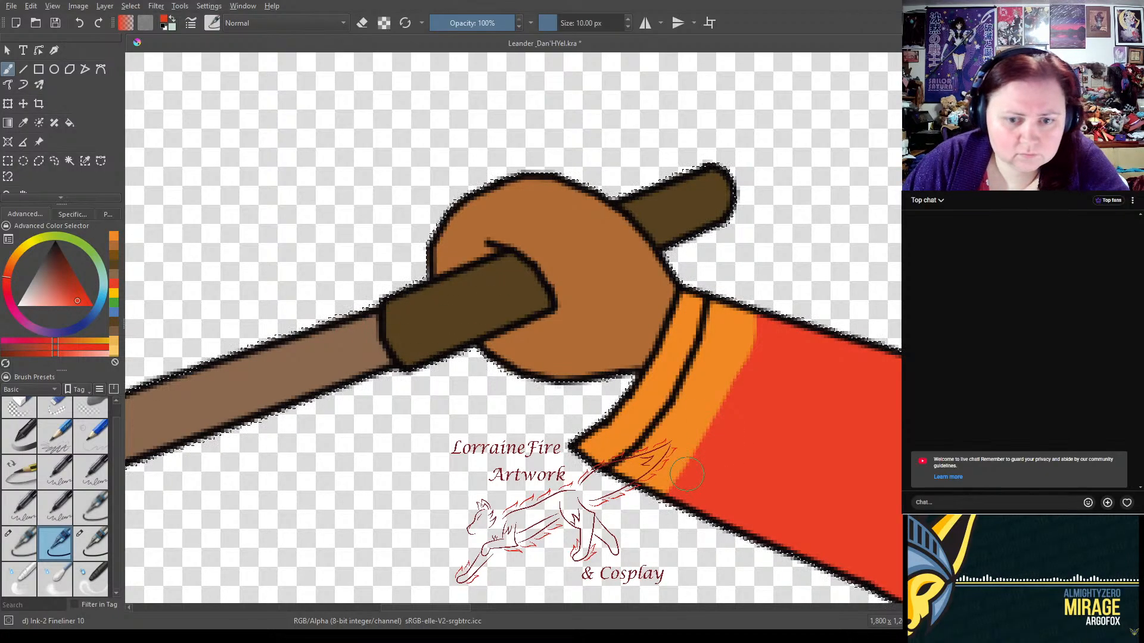
pyautogui.moveTo(657, 454)
pyautogui.mouseDown()
pyautogui.moveTo(699, 413)
pyautogui.moveTo(667, 443)
pyautogui.moveTo(706, 384)
pyautogui.mouseUp()
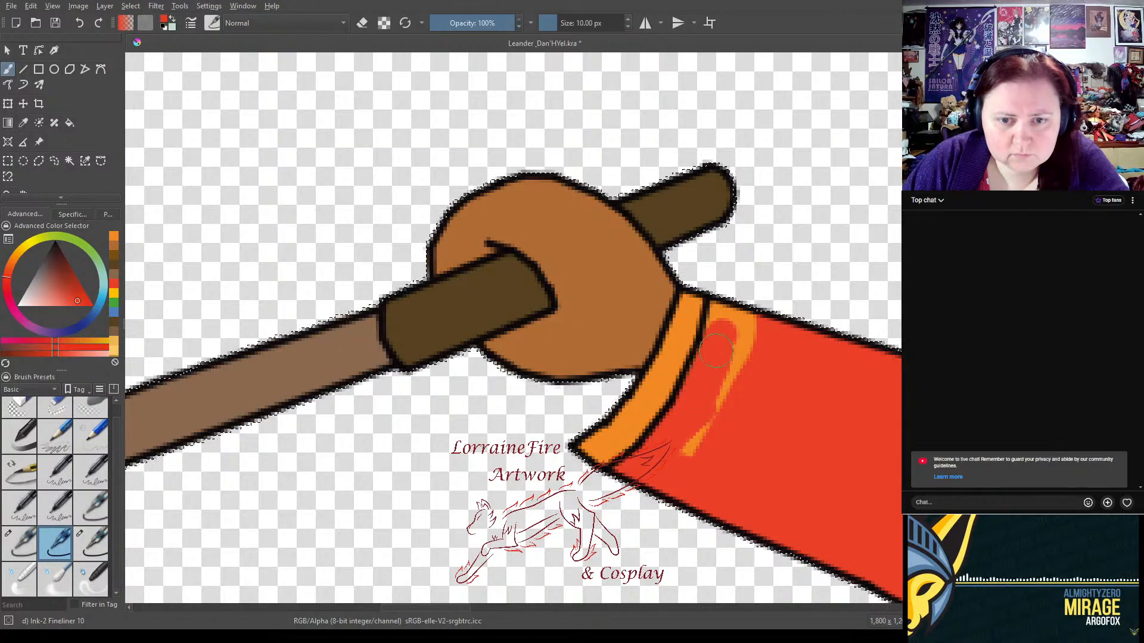
pyautogui.moveTo(746, 326); pyautogui.dragTo(713, 406)
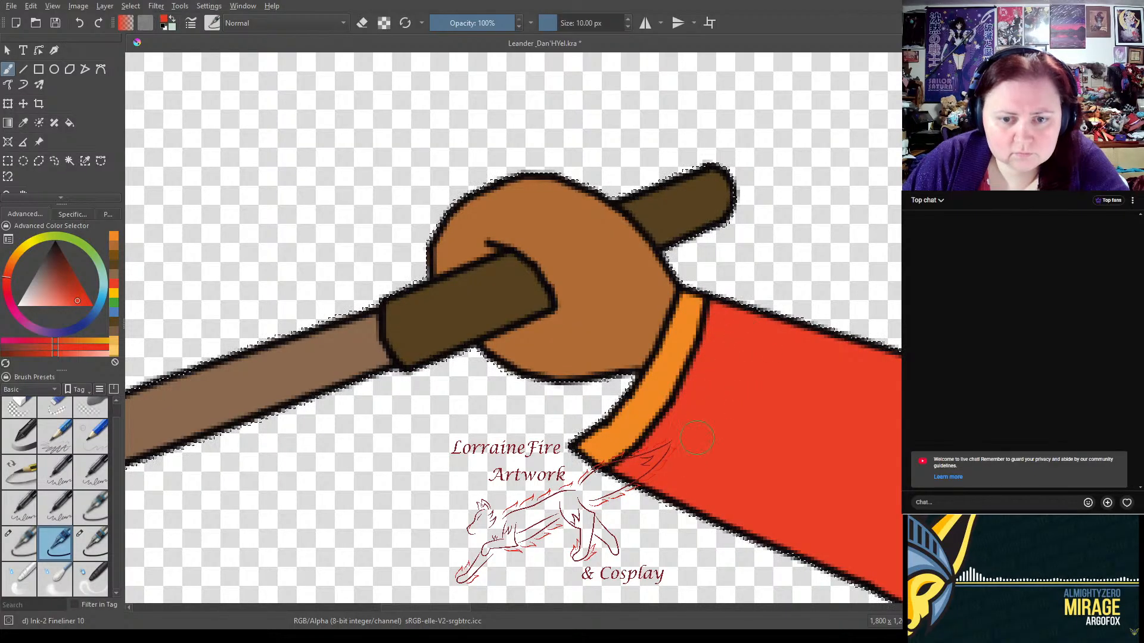
# - Paint the raised sleeve coat red up to the face outline, covering the hair, skin and eye-white overspill
pyautogui.moveTo(830, 378)
pyautogui.mouseDown()
pyautogui.moveTo(400, 205)
pyautogui.moveTo(363, 231)
pyautogui.mouseUp()
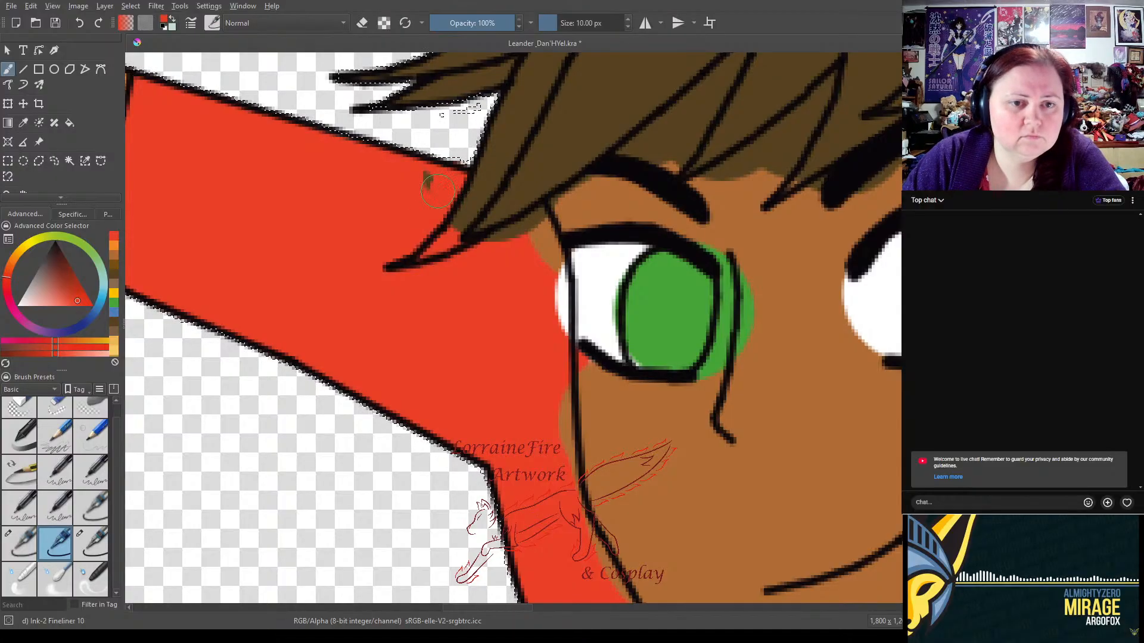
pyautogui.moveTo(533, 253)
pyautogui.mouseDown()
pyautogui.moveTo(488, 245)
pyautogui.moveTo(539, 234)
pyautogui.moveTo(541, 214)
pyautogui.moveTo(553, 434)
pyautogui.mouseUp()
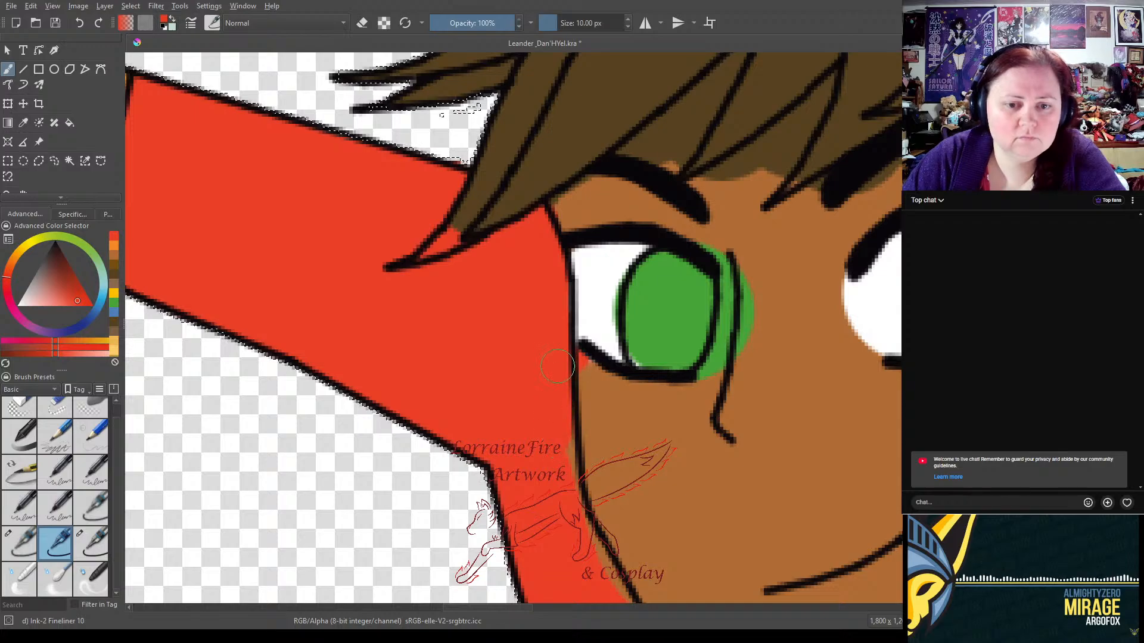
pyautogui.moveTo(560, 494); pyautogui.dragTo(560, 418)
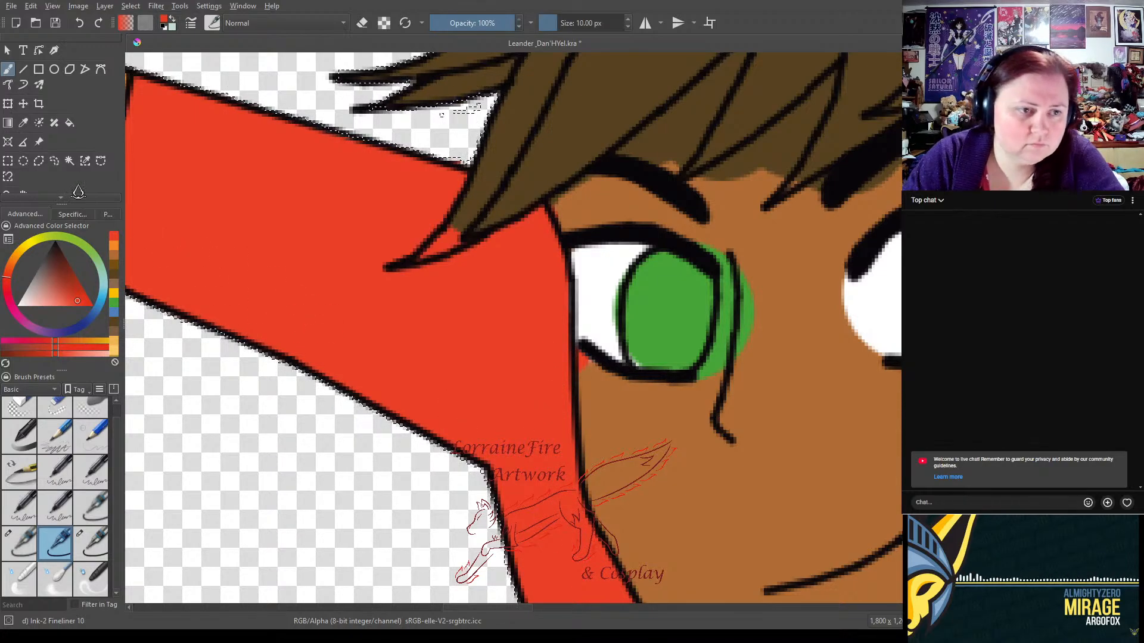
# - Paint skin brown over the red spot under the narrower eye's corner and the hair colour between the fringe locks
pyautogui.click(114, 267)
pyautogui.moveTo(582, 361); pyautogui.dragTo(587, 374)
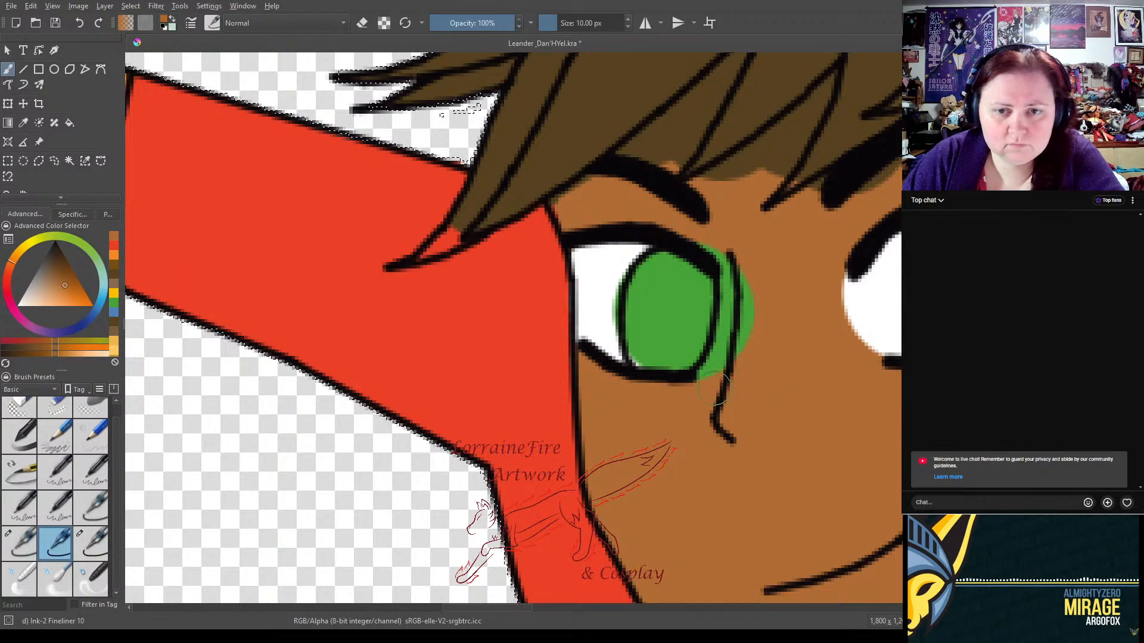
pyautogui.moveTo(589, 189)
pyautogui.mouseDown()
pyautogui.moveTo(681, 122)
pyautogui.moveTo(678, 149)
pyautogui.moveTo(719, 75)
pyautogui.mouseUp()
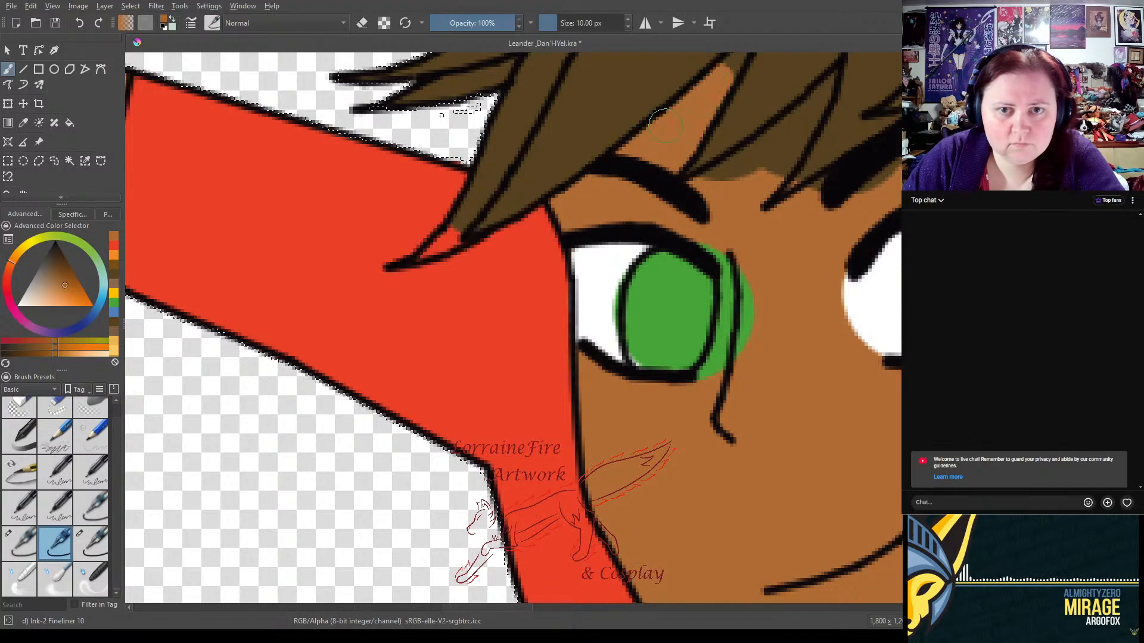
pyautogui.moveTo(694, 181)
pyautogui.mouseDown()
pyautogui.moveTo(787, 134)
pyautogui.moveTo(774, 146)
pyautogui.moveTo(812, 110)
pyautogui.moveTo(780, 159)
pyautogui.mouseUp()
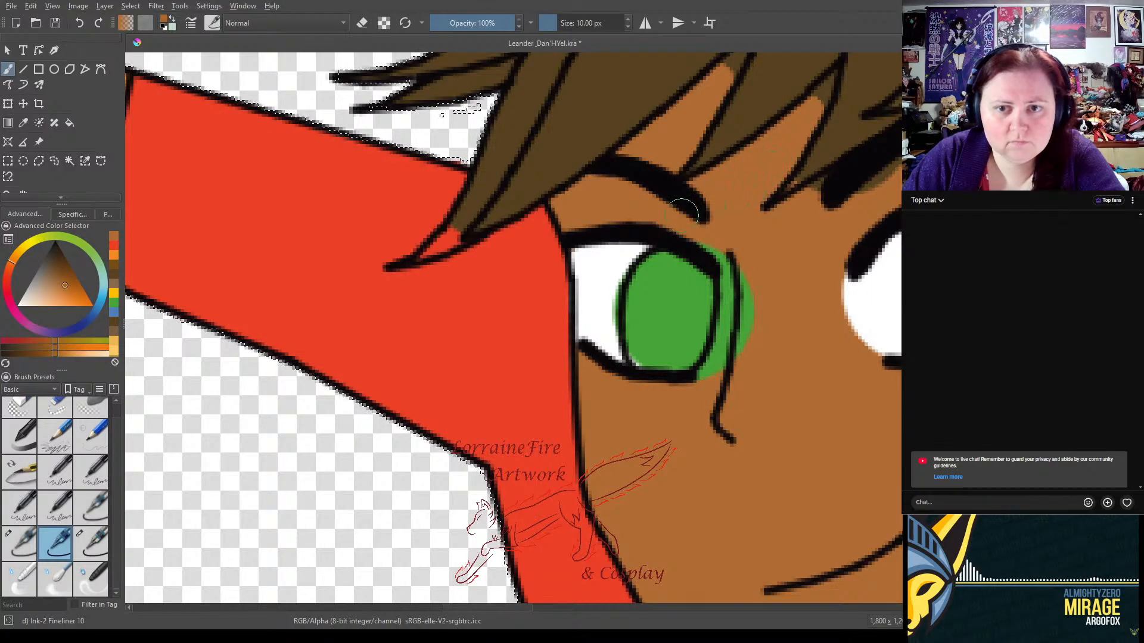
# - Fill the tips of the central fringe lock and the lock over the sleeve dark brown, then clean the sleeve edge with red
pyautogui.click(115, 272)
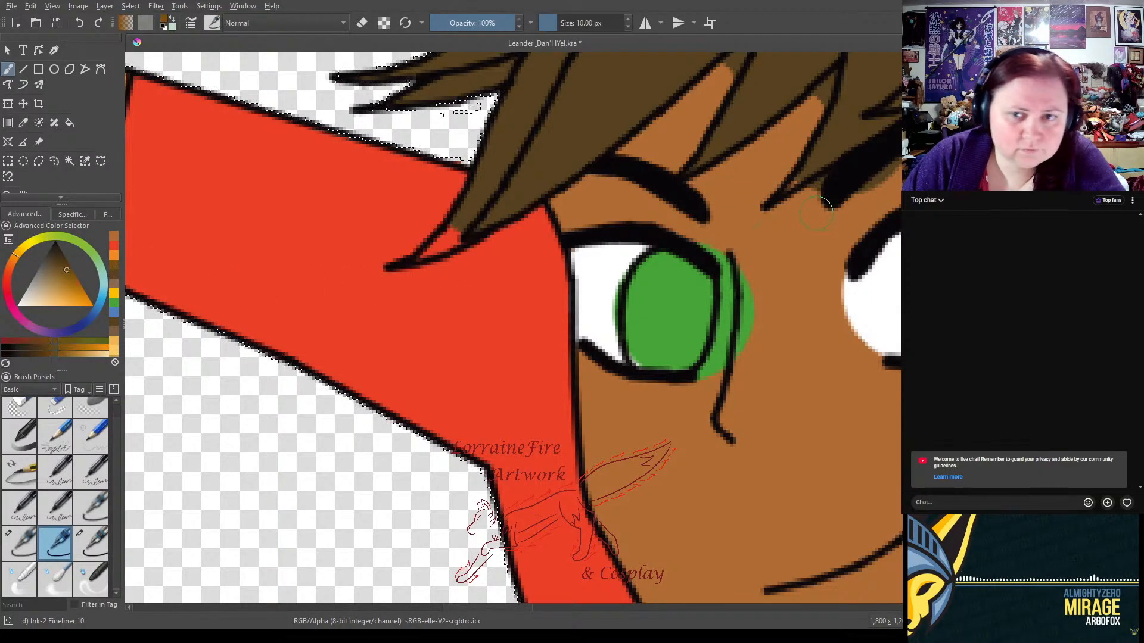
pyautogui.moveTo(778, 206); pyautogui.dragTo(819, 175)
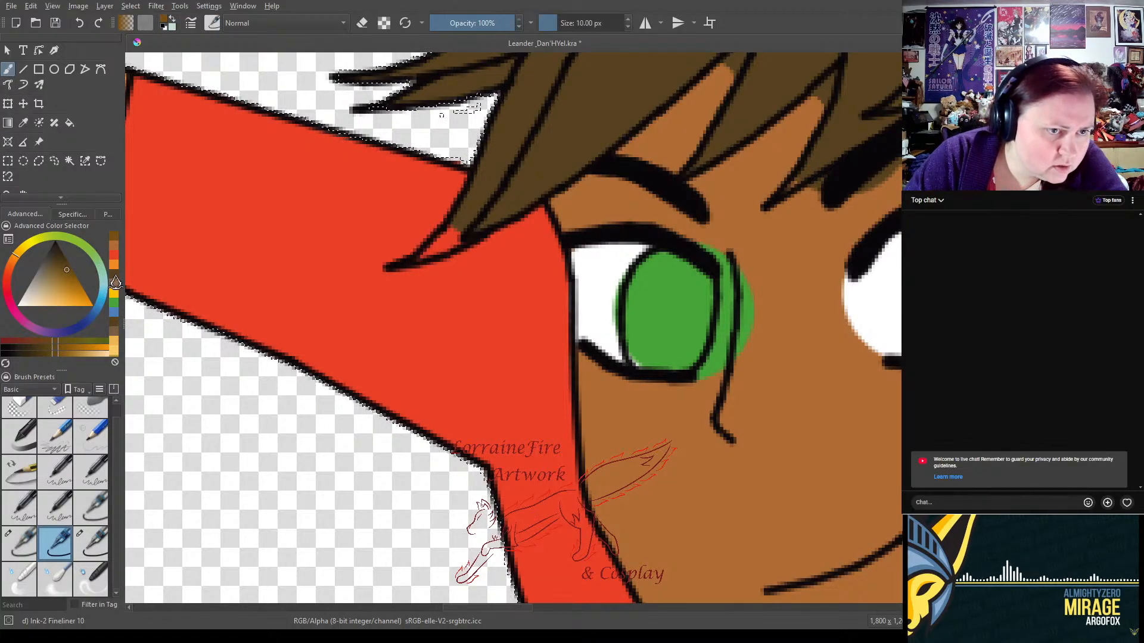
pyautogui.click(115, 281)
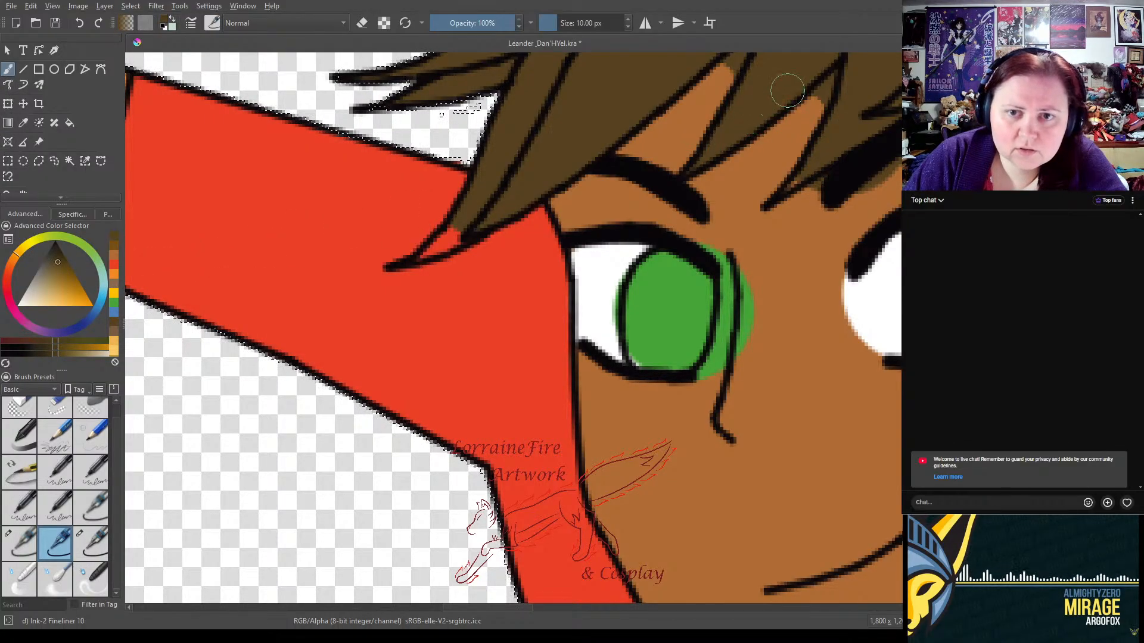
pyautogui.moveTo(806, 188); pyautogui.dragTo(789, 201)
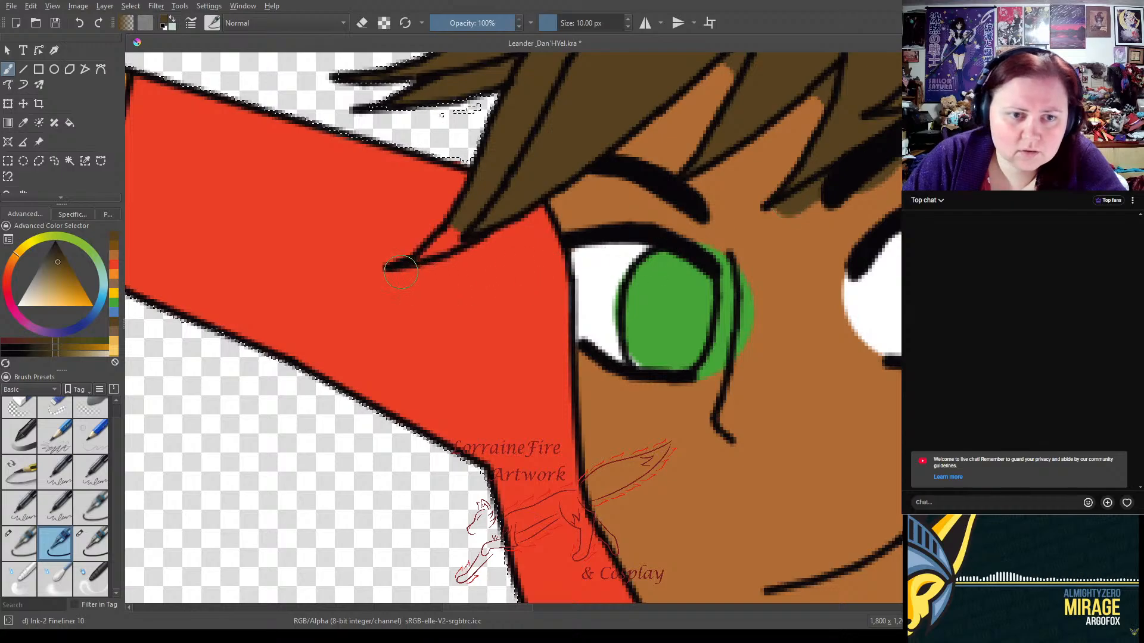
pyautogui.moveTo(427, 251); pyautogui.dragTo(480, 217)
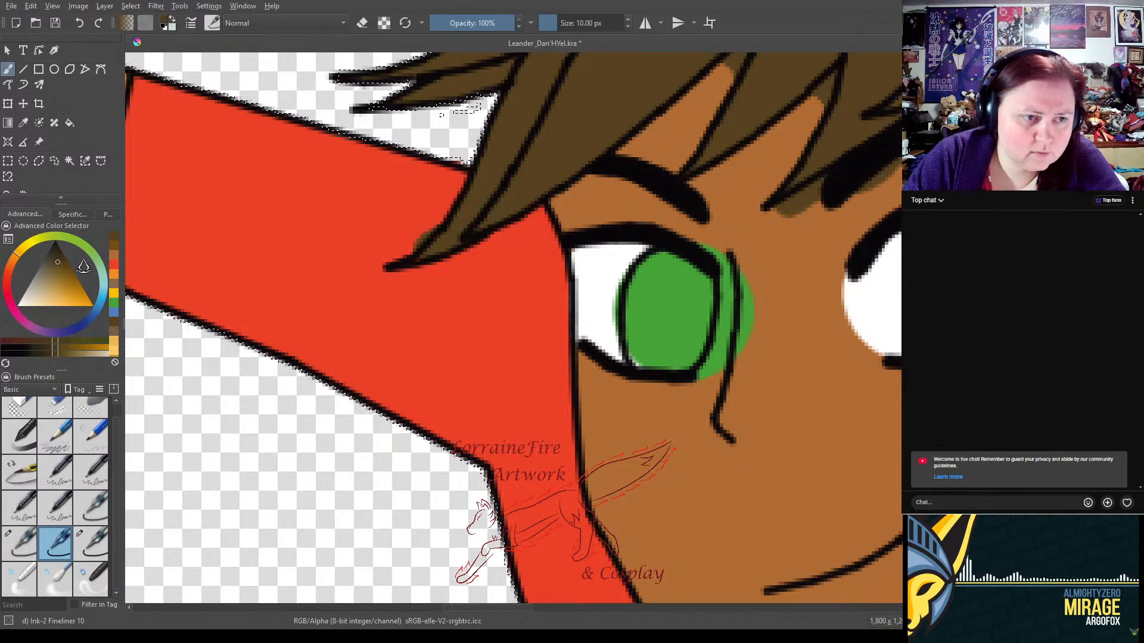
pyautogui.click(112, 272)
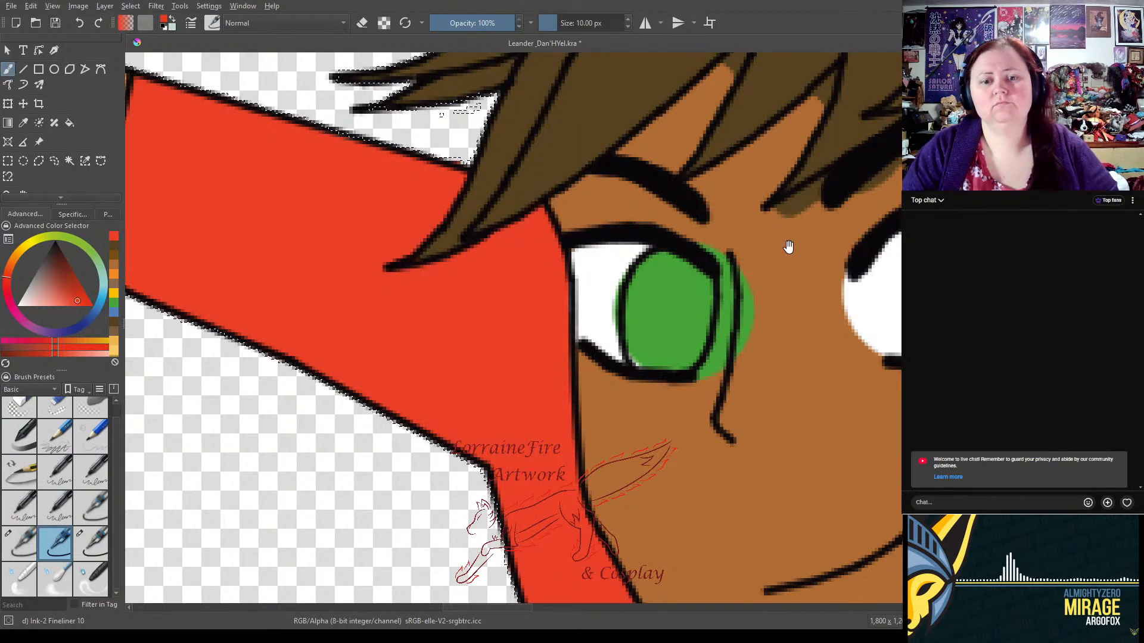
# - Paint white around the iris of the narrower eye out to the eye's outline
pyautogui.moveTo(788, 246); pyautogui.dragTo(626, 262)
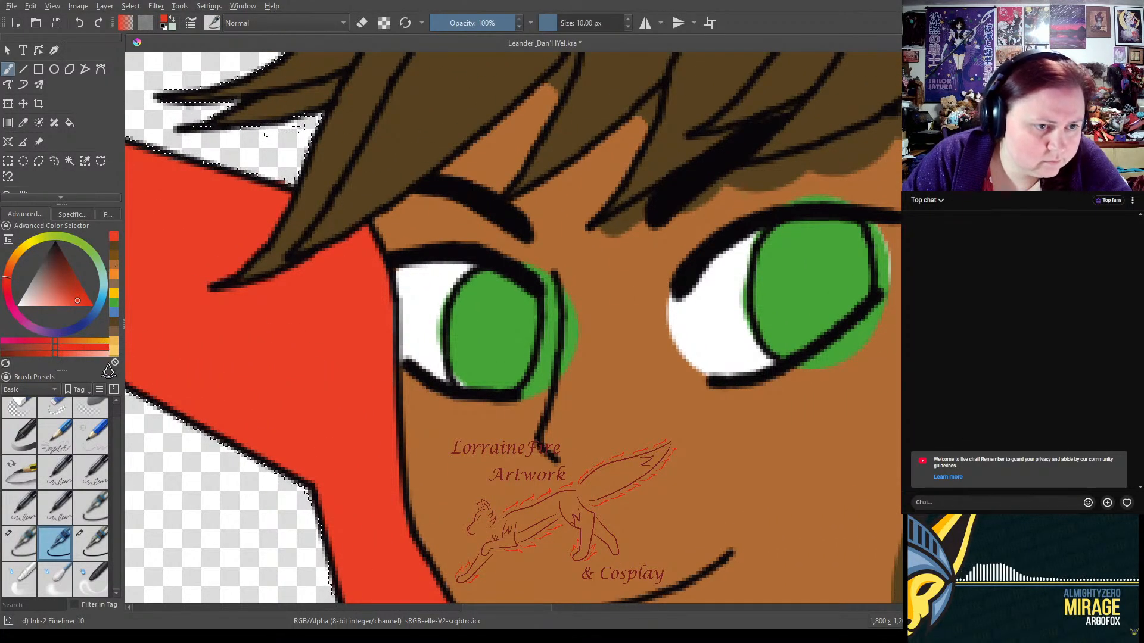
pyautogui.click(16, 305)
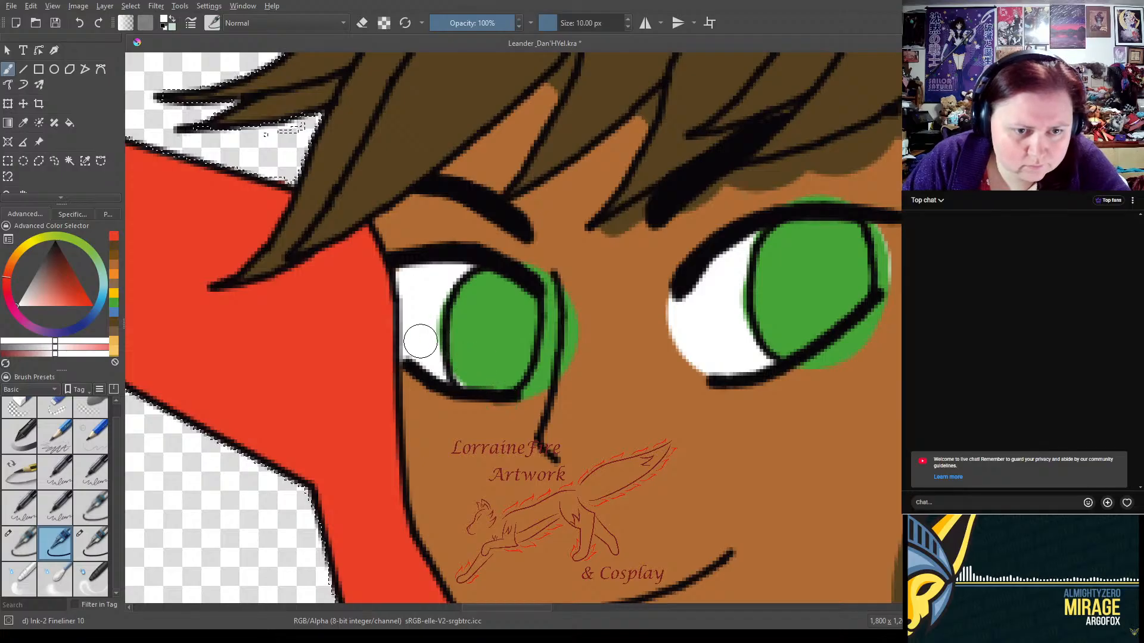
pyautogui.moveTo(408, 274)
pyautogui.mouseDown()
pyautogui.moveTo(468, 273)
pyautogui.moveTo(438, 304)
pyautogui.moveTo(446, 386)
pyautogui.moveTo(517, 384)
pyautogui.moveTo(537, 351)
pyautogui.moveTo(536, 283)
pyautogui.mouseUp()
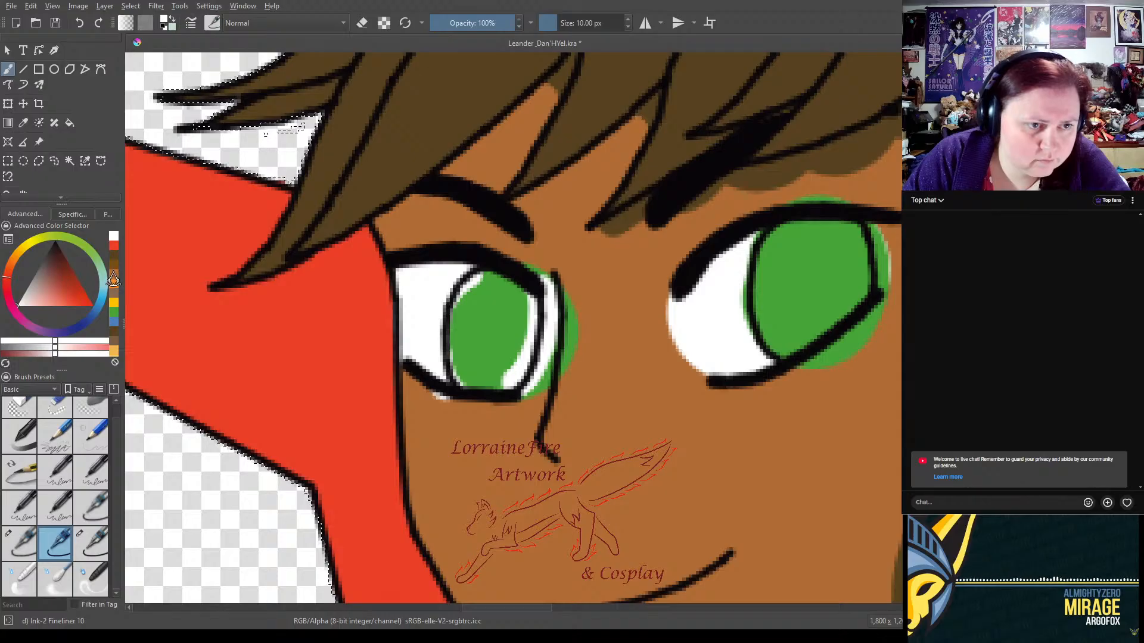
# - Cover the white and green overspill around the narrower eye with skin brown, and fill its iris green up to the line art
pyautogui.keyDown('ctrl'); pyautogui.click(427, 414); pyautogui.keyUp('ctrl')
pyautogui.moveTo(454, 403)
pyautogui.mouseDown()
pyautogui.moveTo(444, 411)
pyautogui.moveTo(458, 416)
pyautogui.mouseUp()
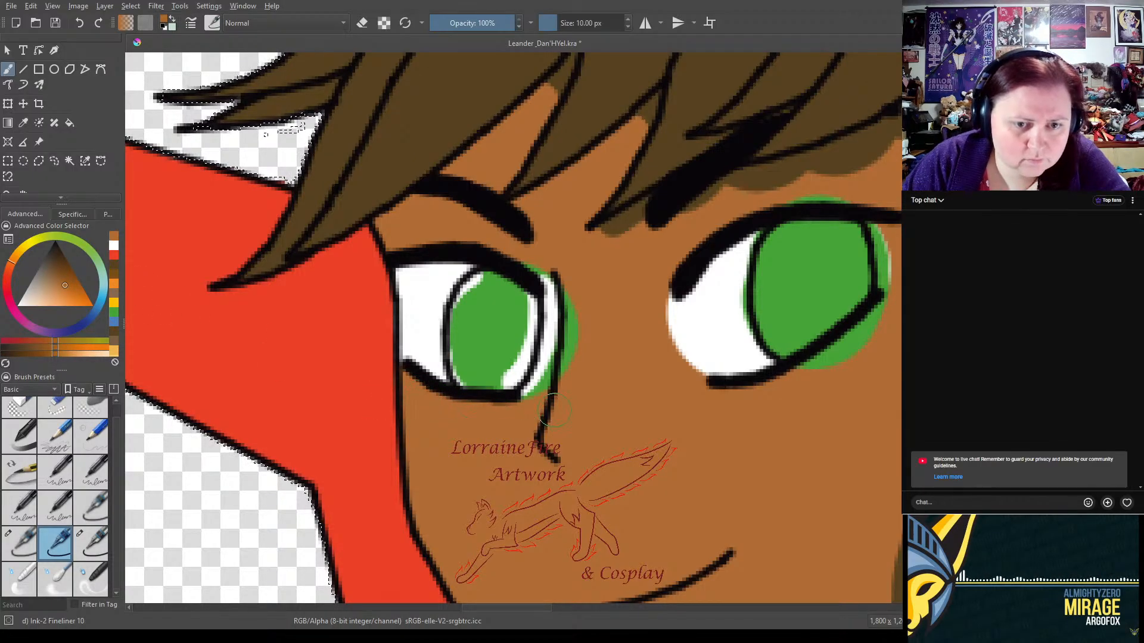
pyautogui.moveTo(534, 404)
pyautogui.mouseDown()
pyautogui.moveTo(561, 362)
pyautogui.moveTo(558, 305)
pyautogui.moveTo(555, 370)
pyautogui.mouseUp()
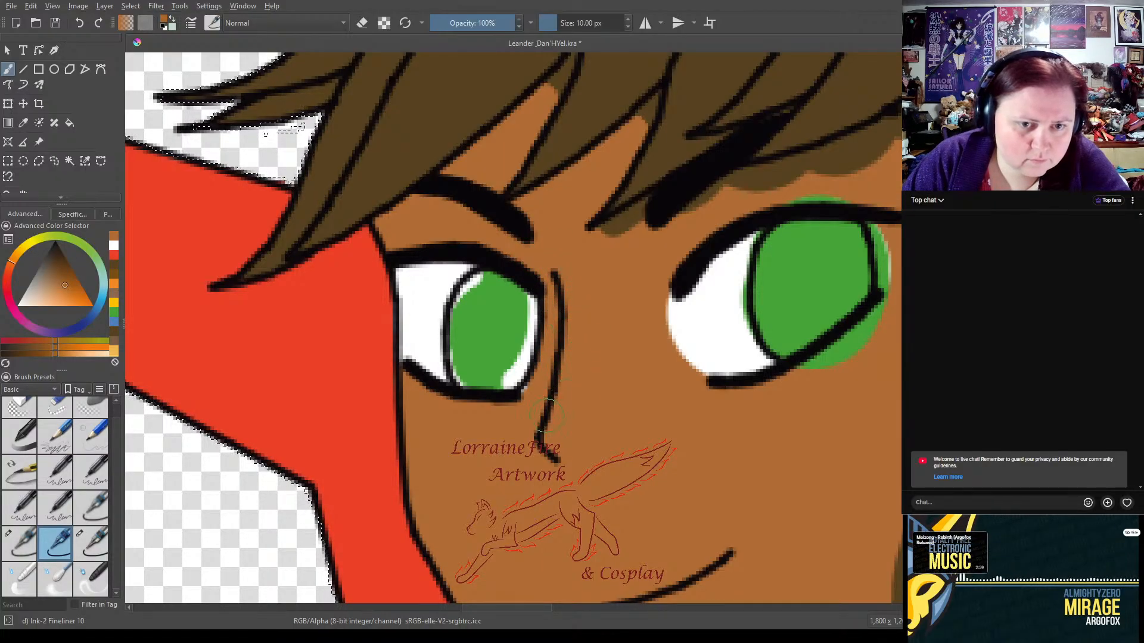
pyautogui.click(114, 318)
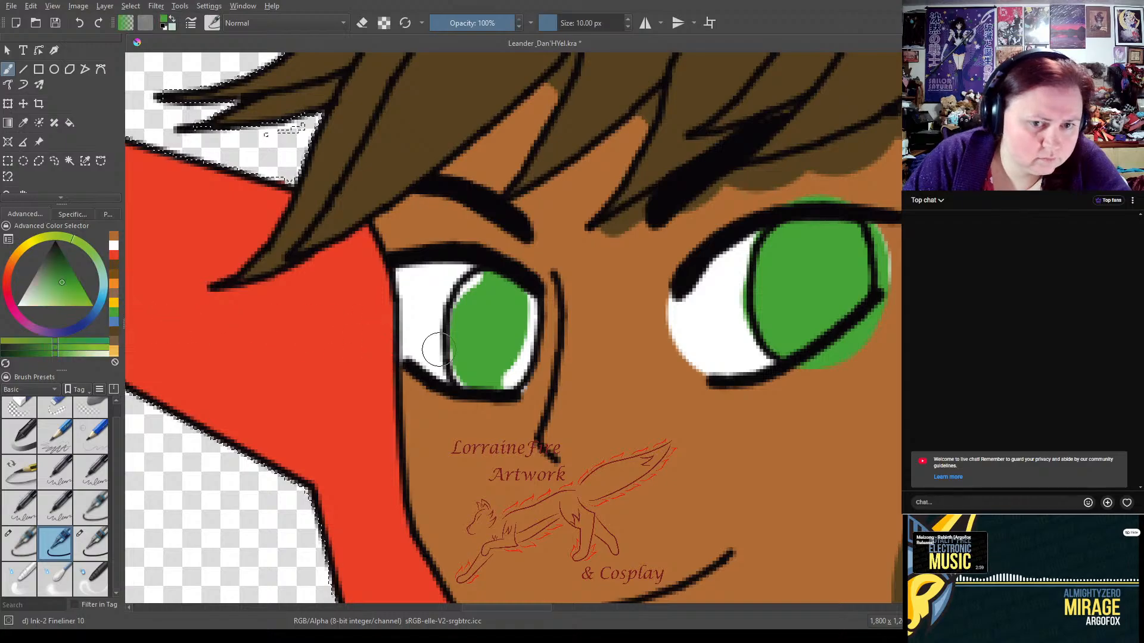
pyautogui.moveTo(483, 384)
pyautogui.mouseDown()
pyautogui.moveTo(527, 360)
pyautogui.moveTo(530, 340)
pyautogui.moveTo(523, 310)
pyautogui.moveTo(470, 279)
pyautogui.moveTo(456, 374)
pyautogui.moveTo(469, 379)
pyautogui.mouseUp()
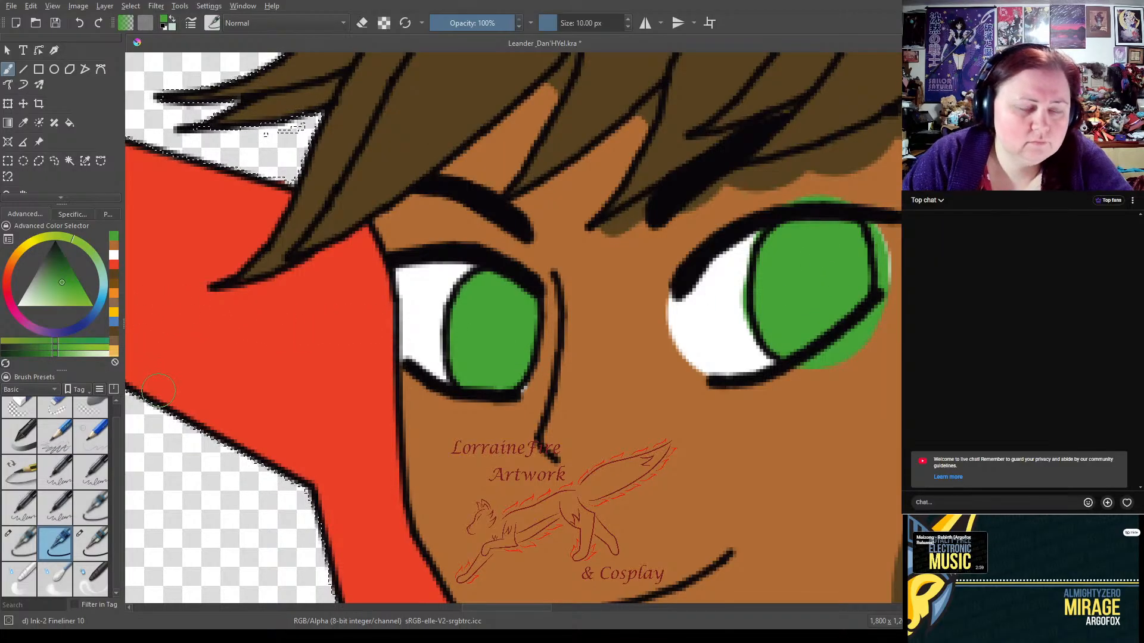
# - Fill the pointed gaps between the fringe locks and clean the central lock's tip in skin brown with the 5 px Ink-2 Fineliner
pyautogui.click(92, 548)
pyautogui.click(19, 539)
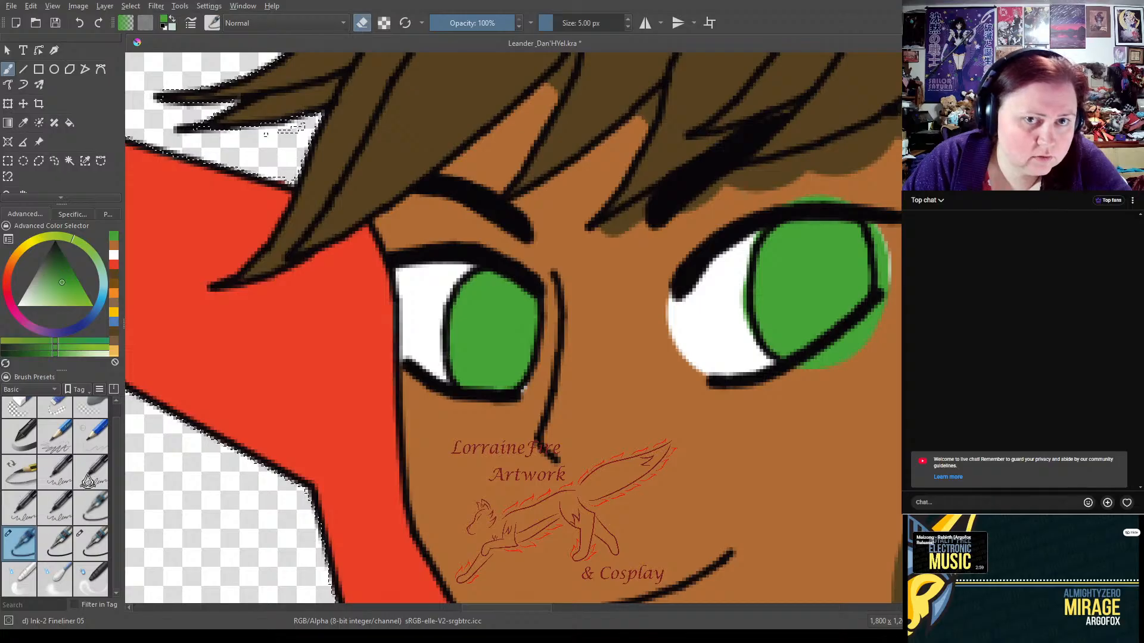
pyautogui.moveTo(842, 345)
pyautogui.mouseDown()
pyautogui.moveTo(685, 357)
pyautogui.moveTo(649, 459)
pyautogui.moveTo(618, 365)
pyautogui.mouseUp()
pyautogui.click(113, 246)
pyautogui.moveTo(360, 179); pyautogui.dragTo(345, 221)
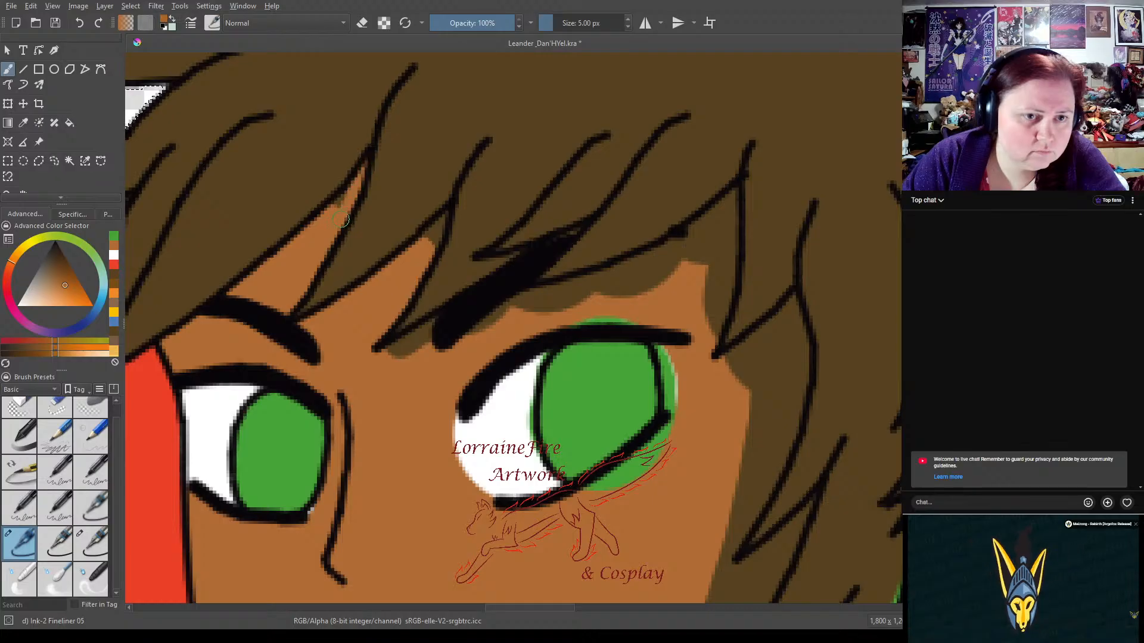
pyautogui.moveTo(446, 260)
pyautogui.mouseDown()
pyautogui.moveTo(430, 233)
pyautogui.moveTo(439, 238)
pyautogui.mouseUp()
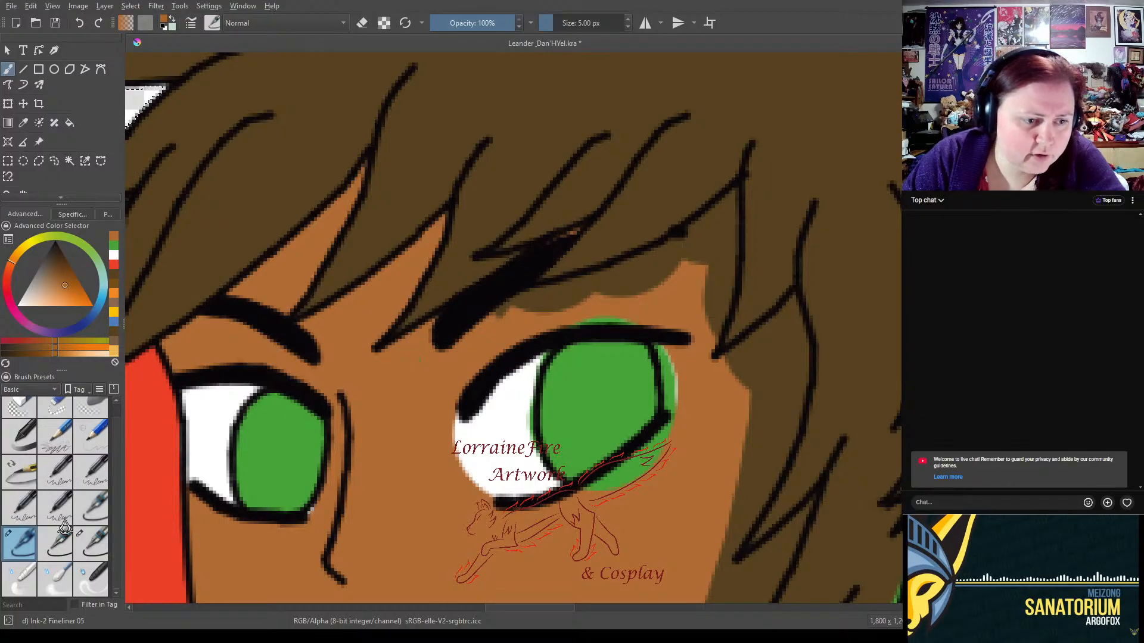
# - Cover the dark brown hair overspill above the wider eye and the green overspill below it with skin brown, using the 10 px Ink-2 Fineliner
pyautogui.click(56, 543)
pyautogui.moveTo(548, 299)
pyautogui.mouseDown()
pyautogui.moveTo(709, 228)
pyautogui.moveTo(709, 259)
pyautogui.moveTo(724, 213)
pyautogui.moveTo(714, 326)
pyautogui.mouseUp()
pyautogui.moveTo(701, 288)
pyautogui.mouseDown()
pyautogui.moveTo(606, 294)
pyautogui.moveTo(651, 293)
pyautogui.moveTo(523, 324)
pyautogui.mouseUp()
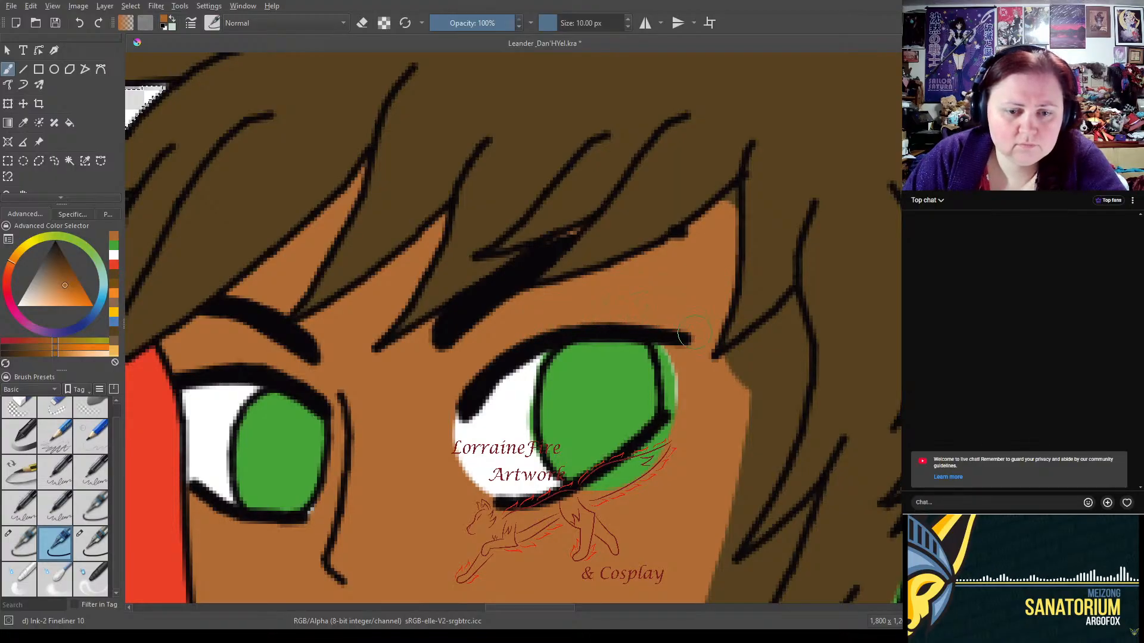
pyautogui.moveTo(593, 489)
pyautogui.mouseDown()
pyautogui.moveTo(649, 460)
pyautogui.moveTo(641, 452)
pyautogui.mouseUp()
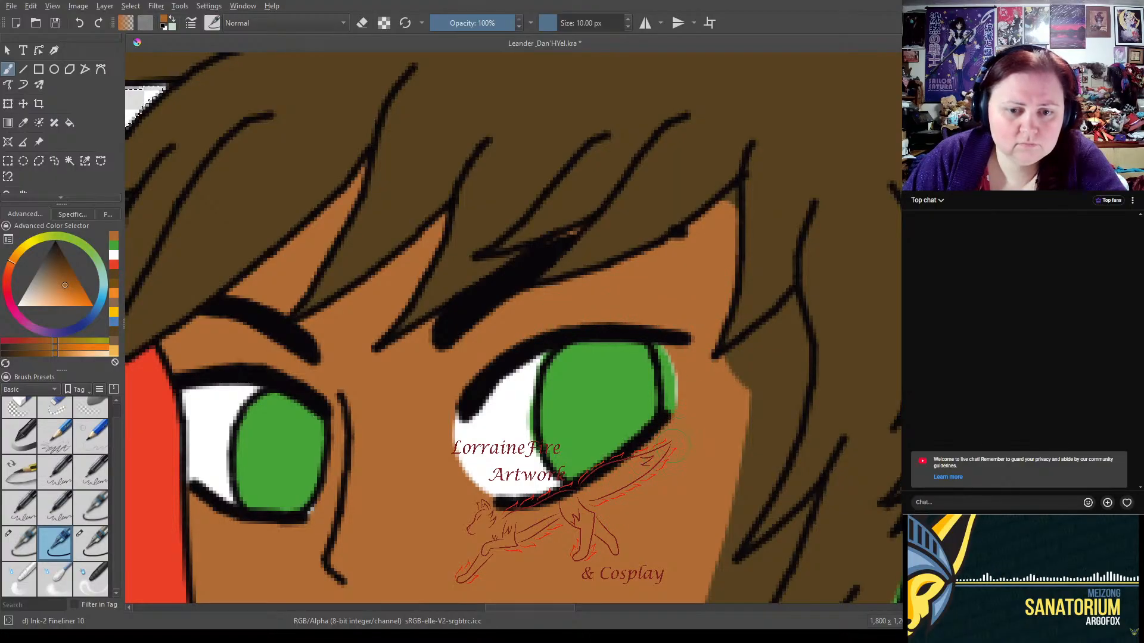
# - Paint white along both sides of the wider eye's iris, including the outer corner of the eye
pyautogui.click(113, 257)
pyautogui.moveTo(559, 350)
pyautogui.mouseDown()
pyautogui.moveTo(530, 404)
pyautogui.moveTo(544, 482)
pyautogui.moveTo(491, 483)
pyautogui.moveTo(478, 414)
pyautogui.mouseUp()
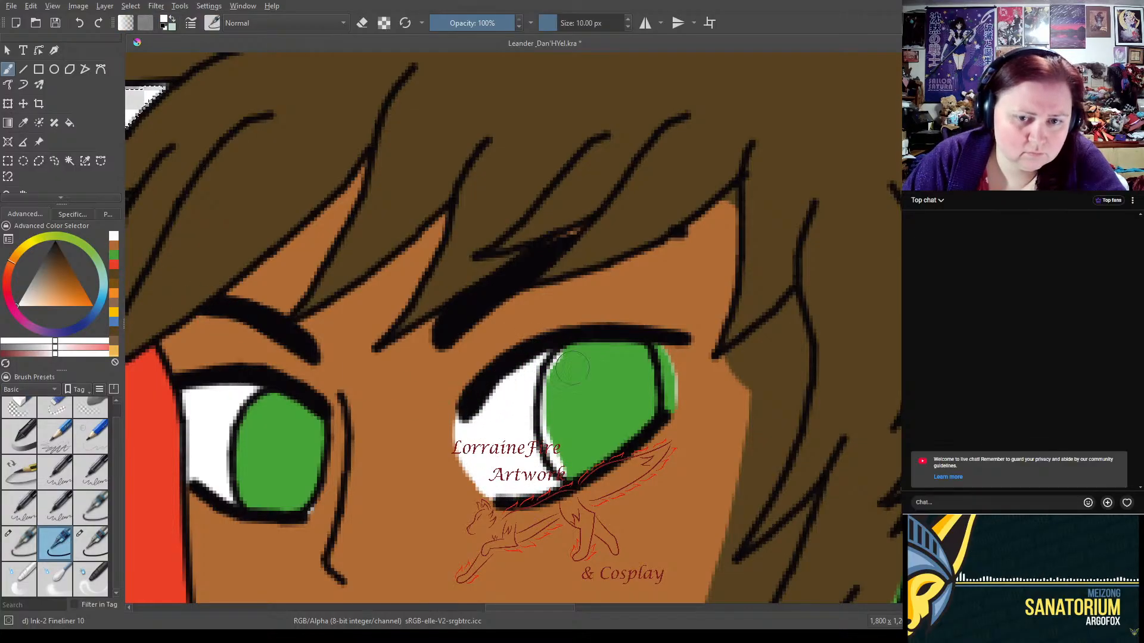
pyautogui.moveTo(666, 353)
pyautogui.mouseDown()
pyautogui.moveTo(658, 411)
pyautogui.moveTo(666, 400)
pyautogui.mouseUp()
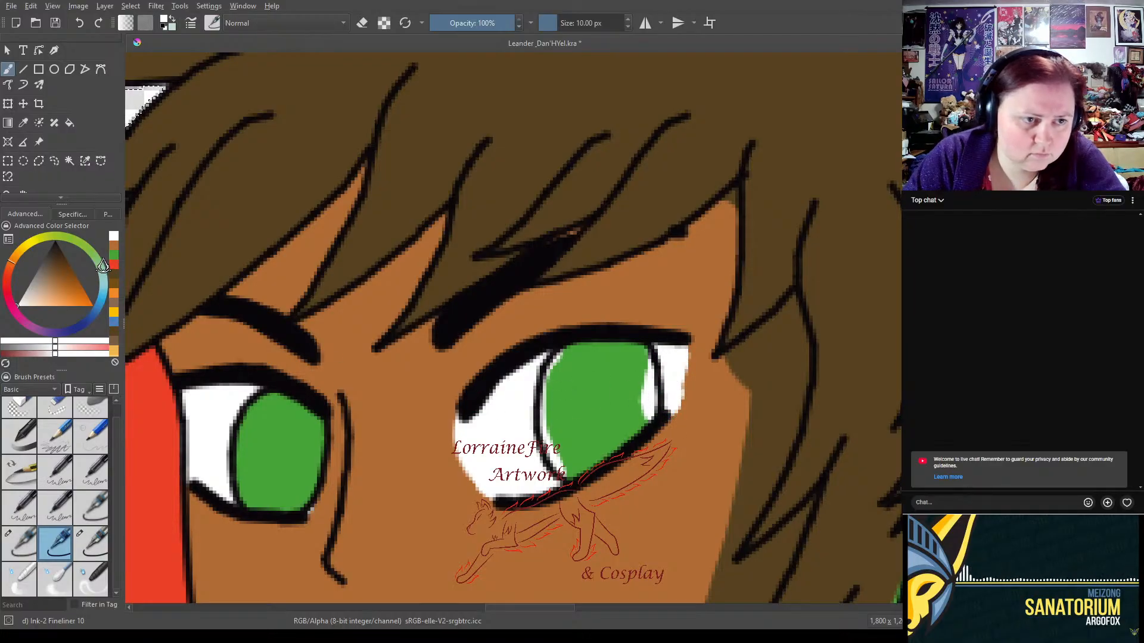
# - Trim the white overspill at both corners of the wider eye with skin brown, and fill its iris green up to the line art
pyautogui.click(115, 251)
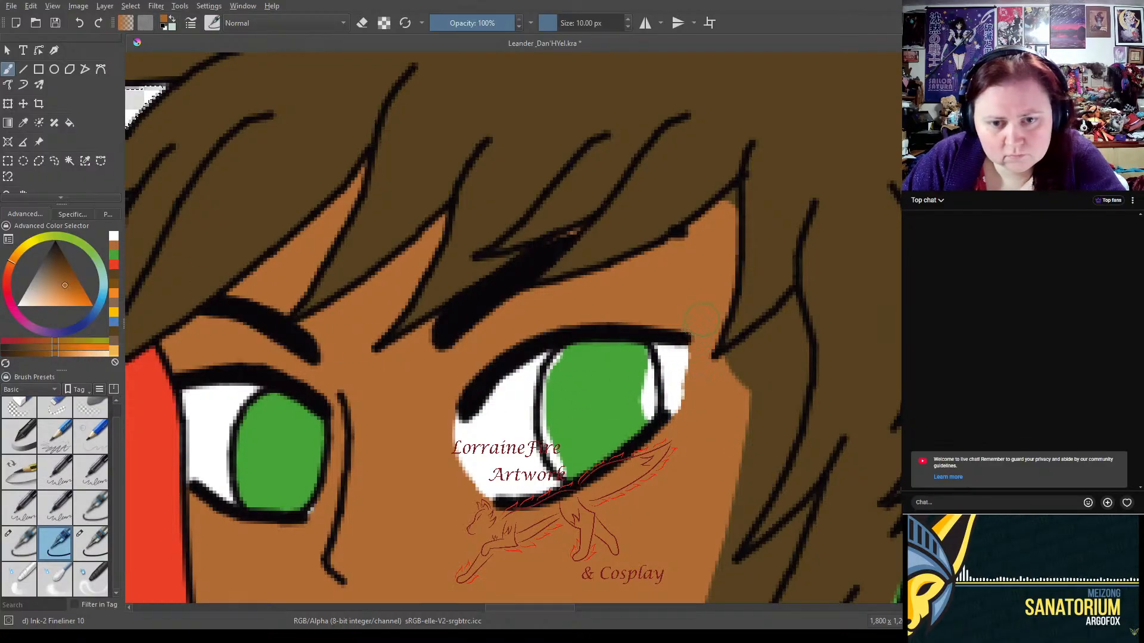
pyautogui.moveTo(701, 351); pyautogui.dragTo(688, 406)
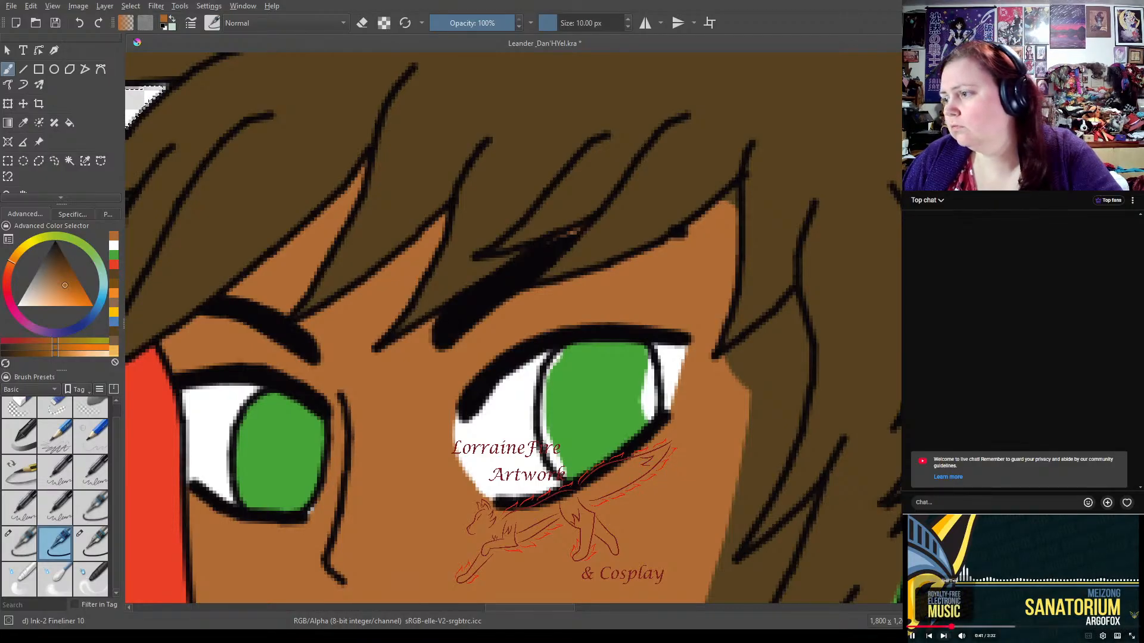
pyautogui.click(943, 636)
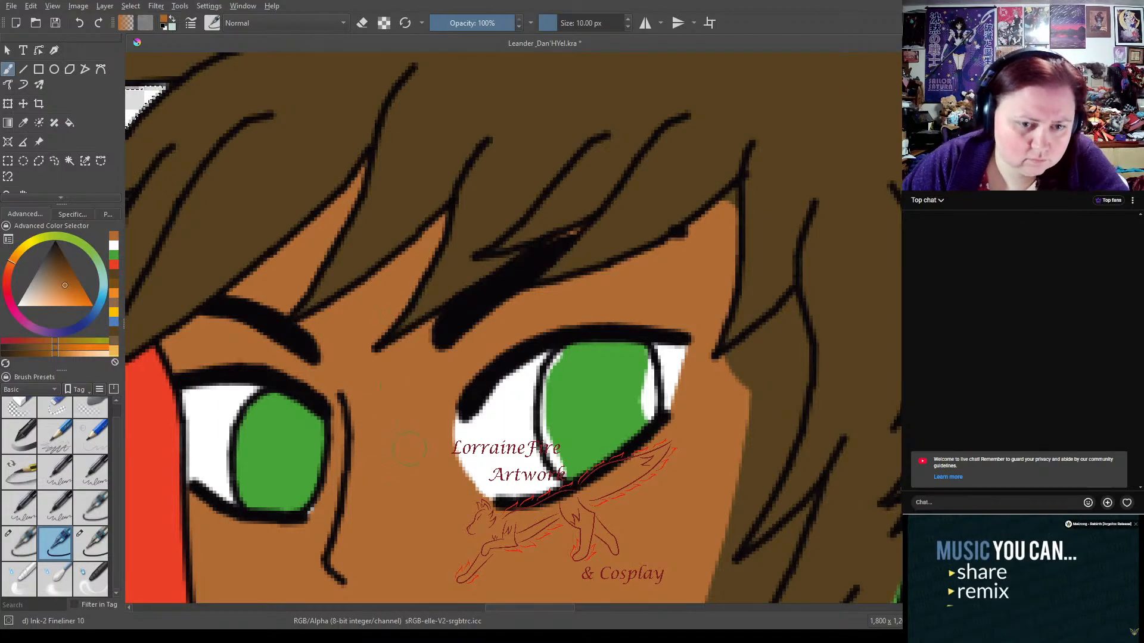
pyautogui.moveTo(450, 410); pyautogui.dragTo(467, 491)
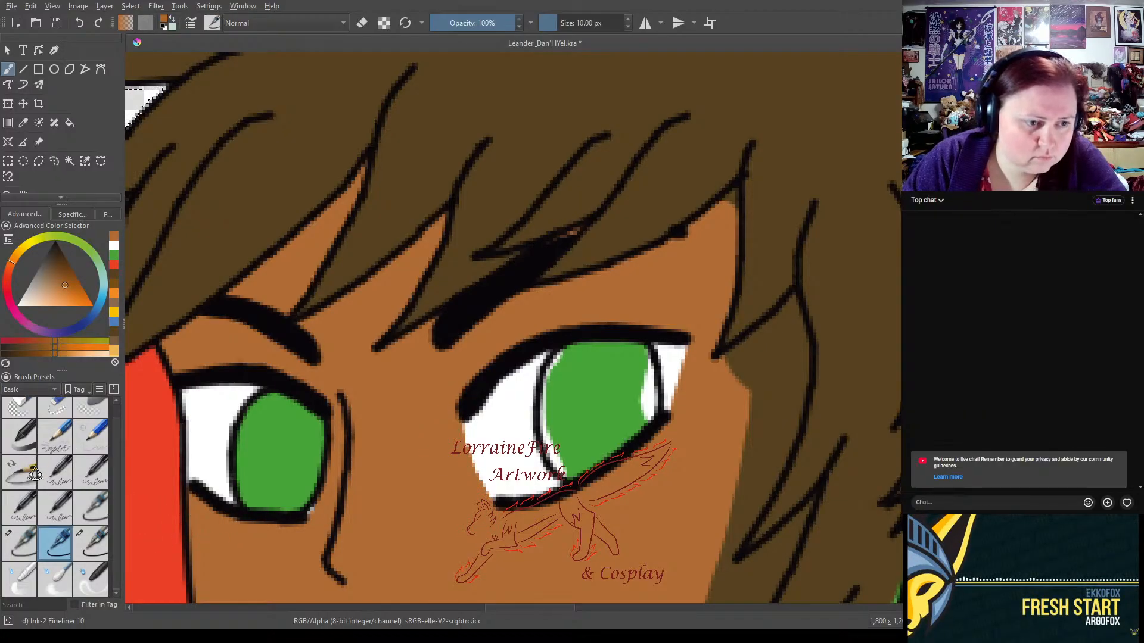
pyautogui.click(113, 258)
pyautogui.moveTo(584, 361)
pyautogui.mouseDown()
pyautogui.moveTo(551, 376)
pyautogui.moveTo(543, 411)
pyautogui.moveTo(565, 461)
pyautogui.moveTo(647, 411)
pyautogui.moveTo(638, 360)
pyautogui.mouseUp()
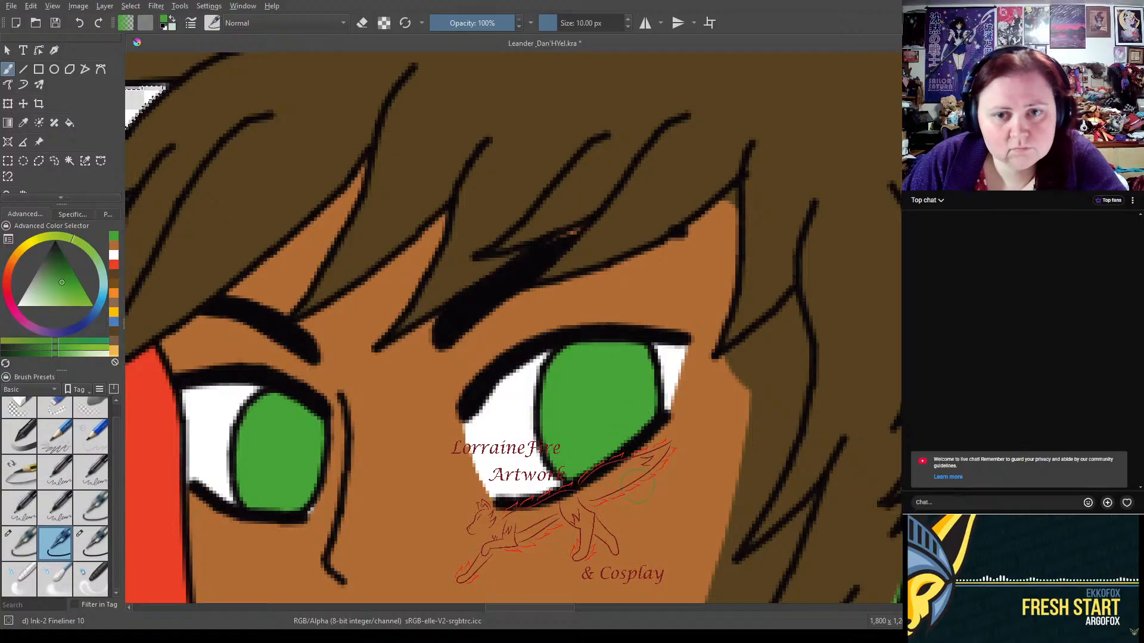
# - Fill the pointed gap above the wider eye's outer corner and the upper cheek beside it with skin brown up to the hair lines
pyautogui.click(19, 544)
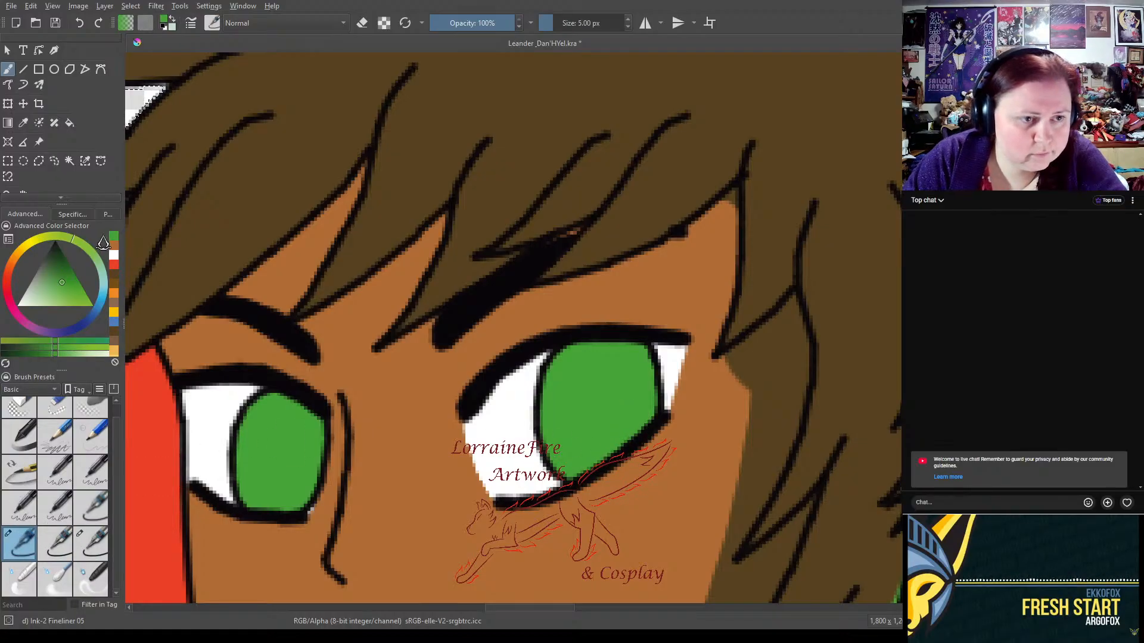
pyautogui.keyDown('ctrl'); pyautogui.click(714, 244); pyautogui.keyUp('ctrl')
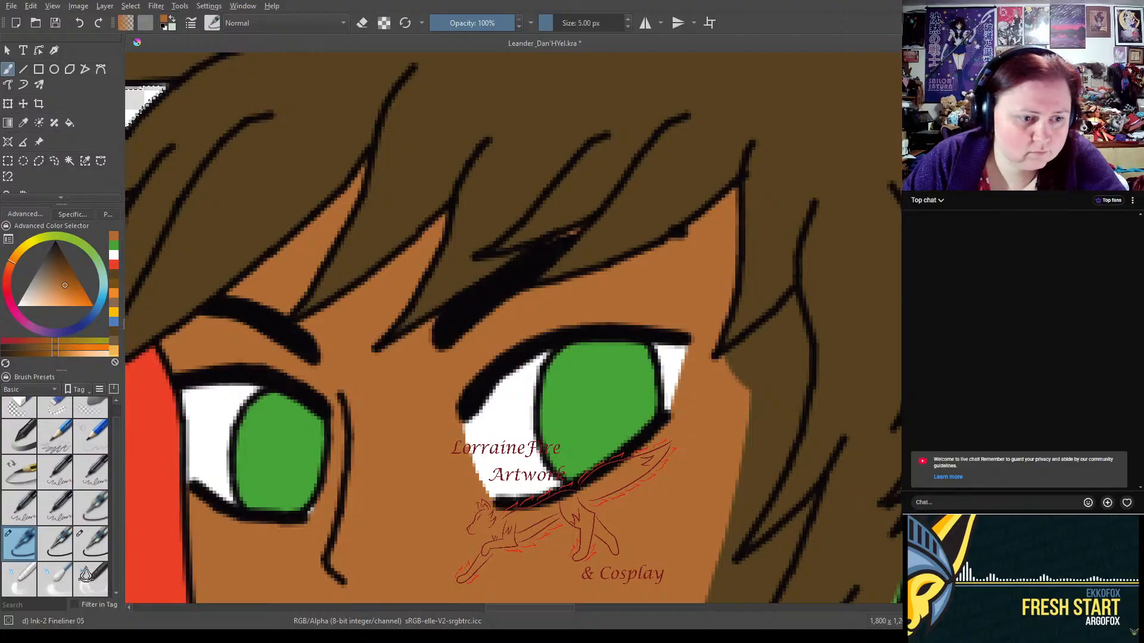
pyautogui.click(55, 543)
pyautogui.moveTo(770, 348)
pyautogui.mouseDown()
pyautogui.moveTo(745, 356)
pyautogui.moveTo(787, 317)
pyautogui.moveTo(792, 409)
pyautogui.moveTo(768, 479)
pyautogui.moveTo(716, 557)
pyautogui.moveTo(761, 392)
pyautogui.moveTo(753, 366)
pyautogui.moveTo(766, 377)
pyautogui.moveTo(759, 434)
pyautogui.mouseUp()
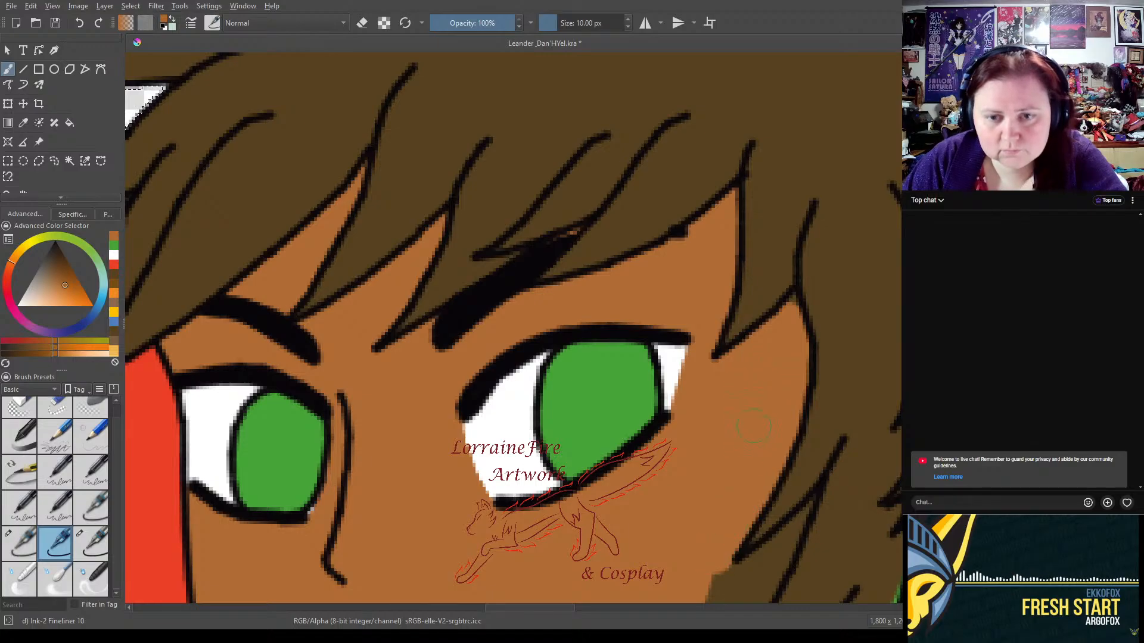
pyautogui.click(18, 551)
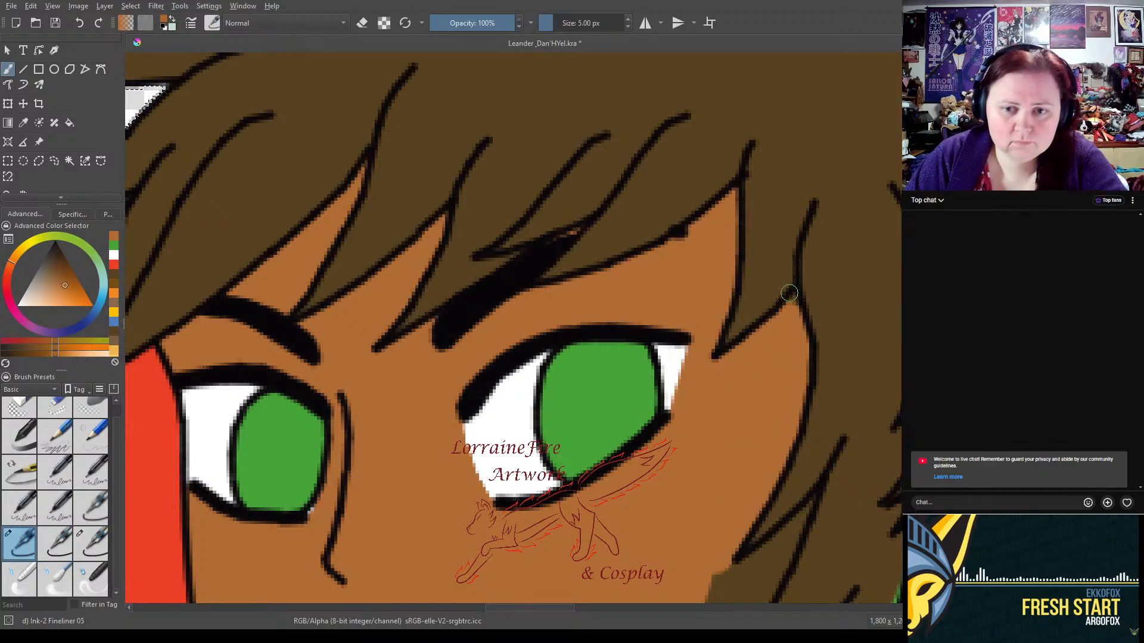
pyautogui.moveTo(730, 480)
pyautogui.mouseDown()
pyautogui.moveTo(659, 141)
pyautogui.moveTo(717, 186)
pyautogui.moveTo(753, 184)
pyautogui.mouseUp()
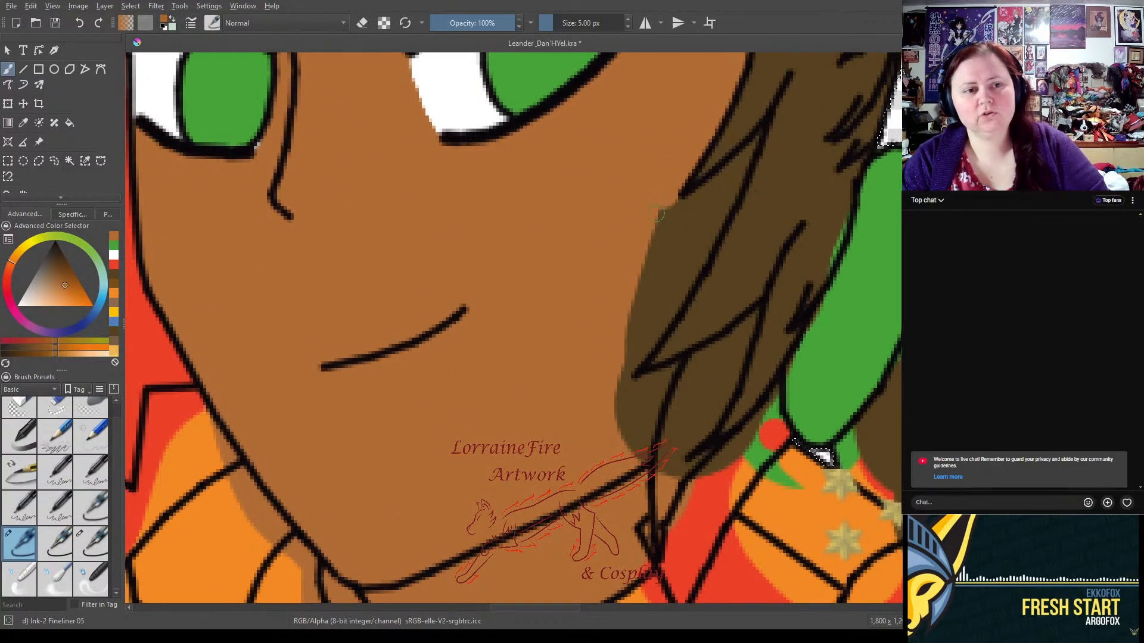
# - Fill the tip of the hair lock beside the jaw with dark brown using the 10 px Ink-2 Fineliner
pyautogui.click(64, 534)
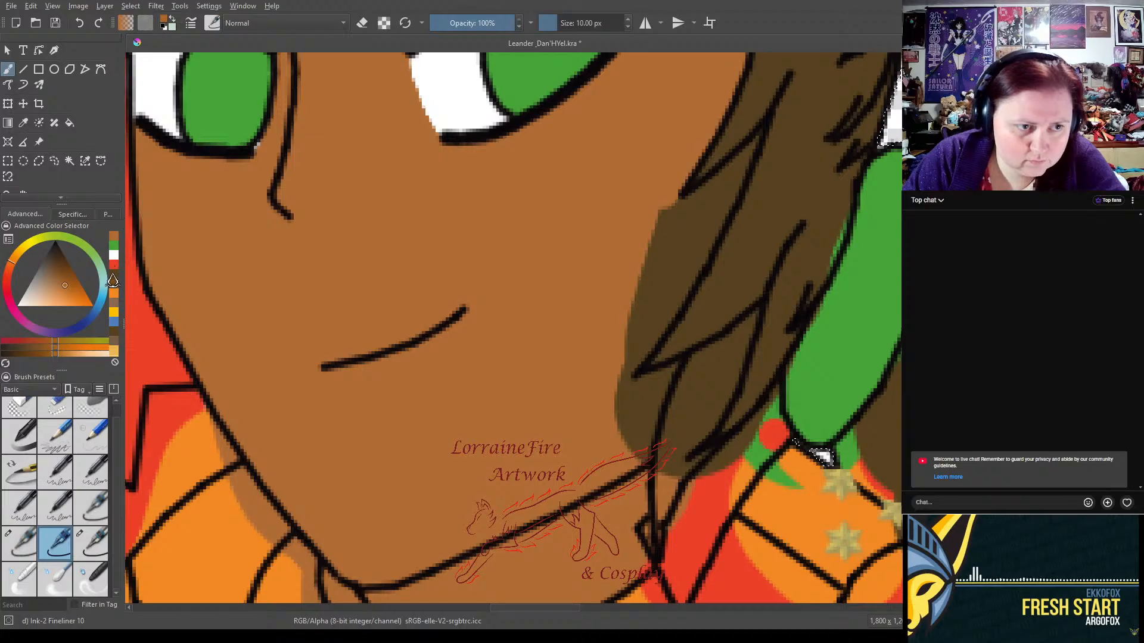
pyautogui.click(113, 280)
pyautogui.moveTo(675, 446)
pyautogui.mouseDown()
pyautogui.moveTo(648, 533)
pyautogui.moveTo(655, 483)
pyautogui.moveTo(712, 432)
pyautogui.mouseUp()
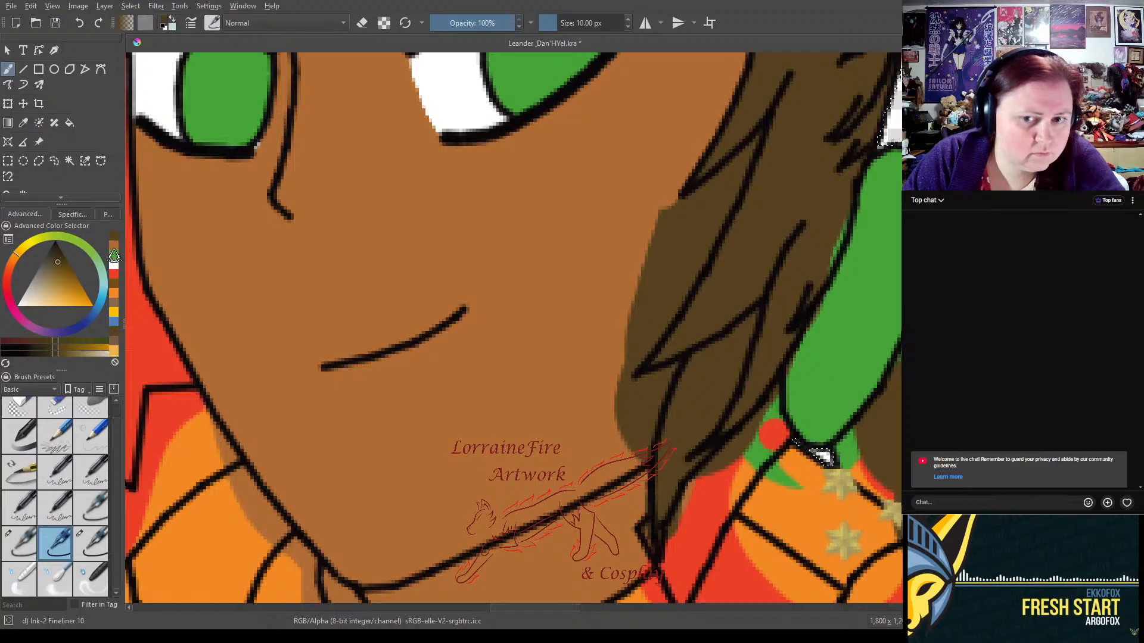
# - Cover the hair overspill on the lower cheek with skin brown at 10 px, and clean the pointed gap between the side locks at 5 px
pyautogui.click(113, 253)
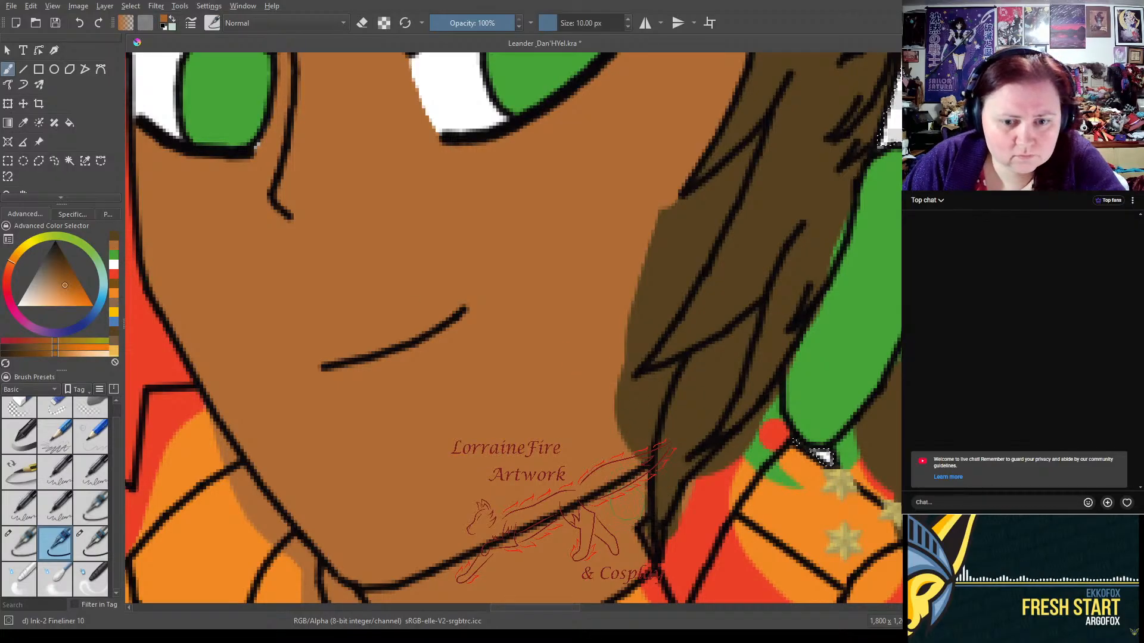
pyautogui.moveTo(636, 493)
pyautogui.mouseDown()
pyautogui.moveTo(652, 392)
pyautogui.moveTo(625, 377)
pyautogui.moveTo(616, 445)
pyautogui.moveTo(632, 330)
pyautogui.moveTo(652, 313)
pyautogui.moveTo(636, 345)
pyautogui.moveTo(729, 179)
pyautogui.moveTo(655, 239)
pyautogui.mouseUp()
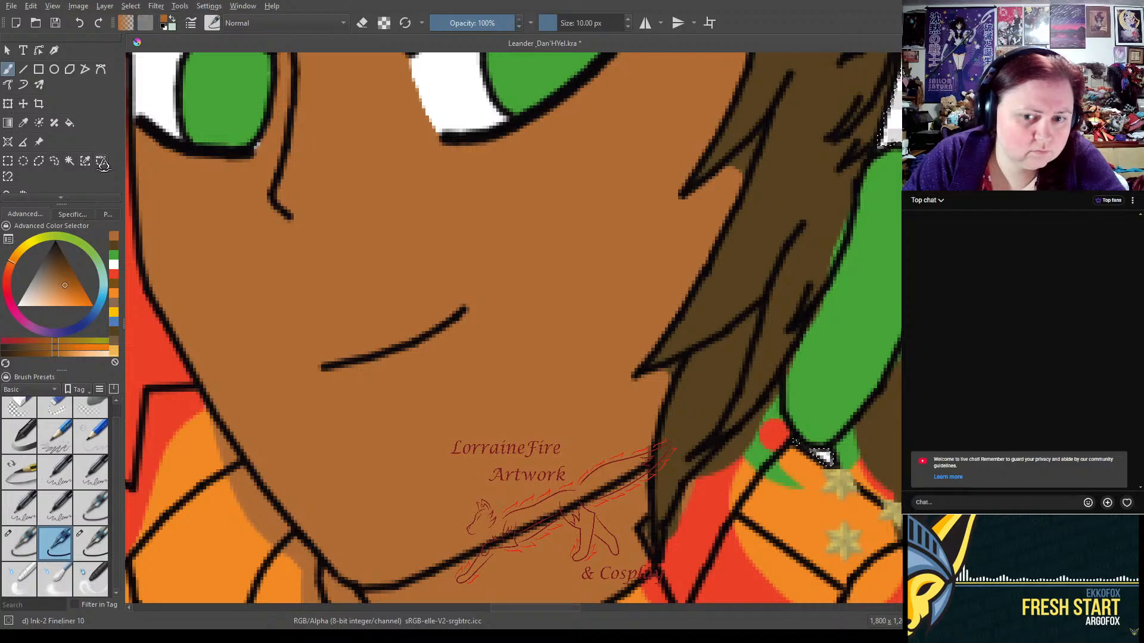
pyautogui.click(19, 543)
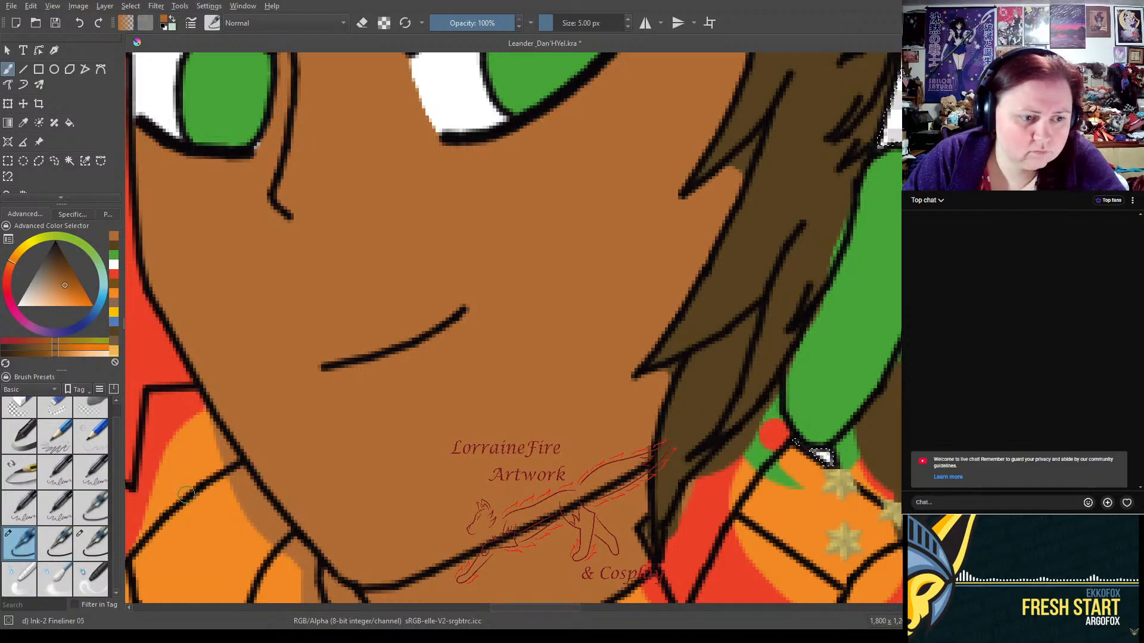
pyautogui.moveTo(756, 138); pyautogui.dragTo(731, 177)
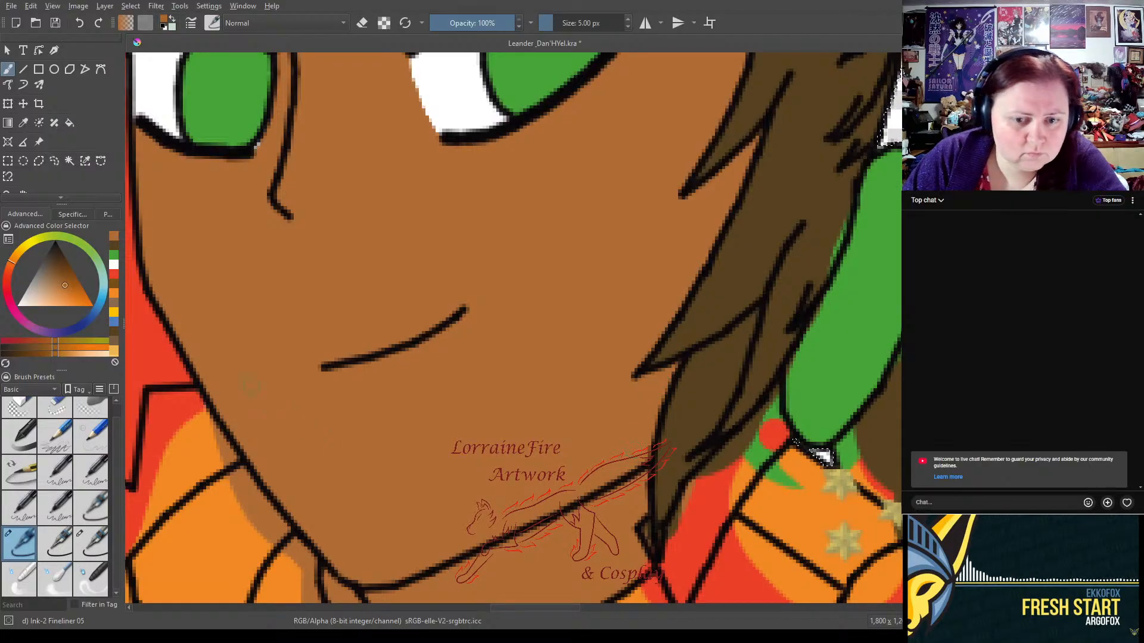
# - Fill the collar strip beside the side locks with red, and cover the green leaf overspill on the orange garment with orange
pyautogui.click(113, 276)
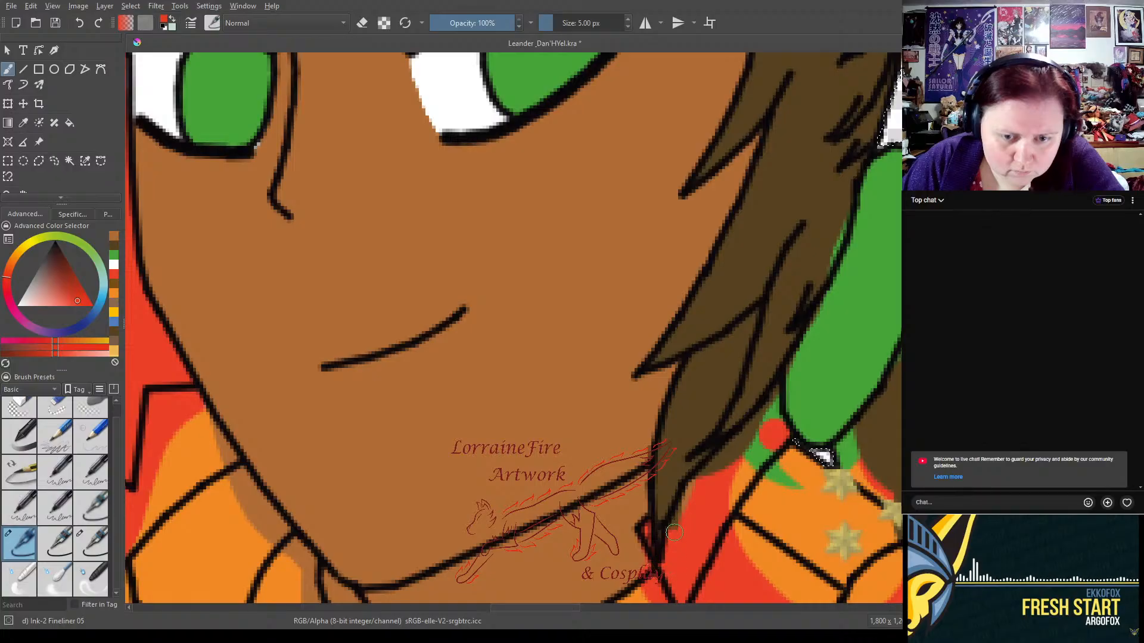
pyautogui.moveTo(685, 507)
pyautogui.mouseDown()
pyautogui.moveTo(779, 387)
pyautogui.moveTo(775, 434)
pyautogui.moveTo(786, 430)
pyautogui.moveTo(748, 477)
pyautogui.moveTo(757, 443)
pyautogui.mouseUp()
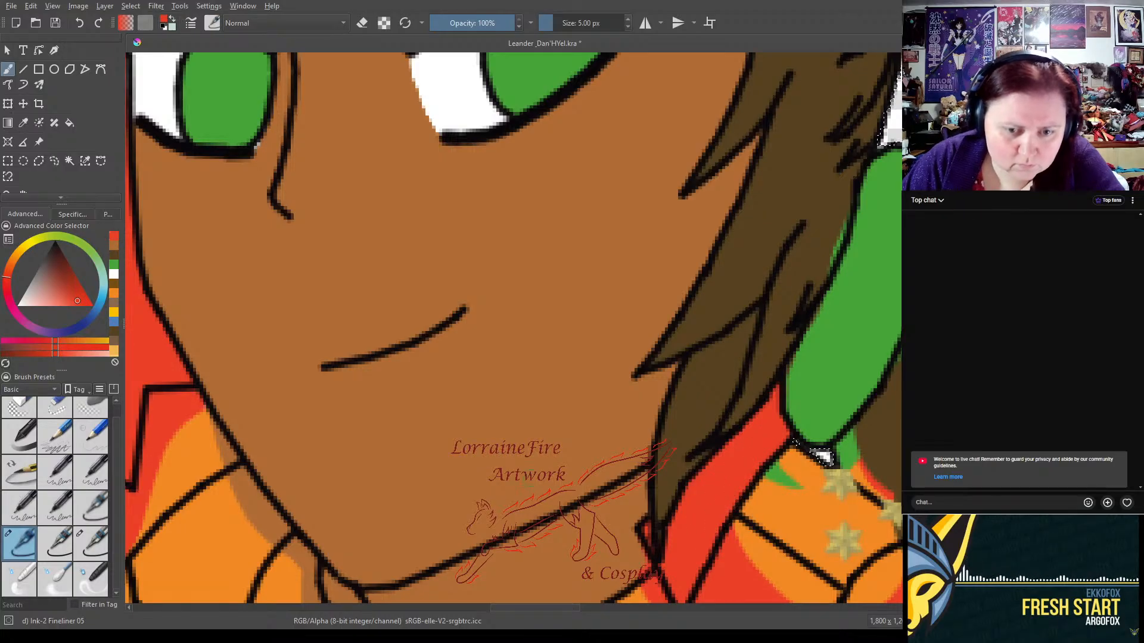
pyautogui.click(113, 244)
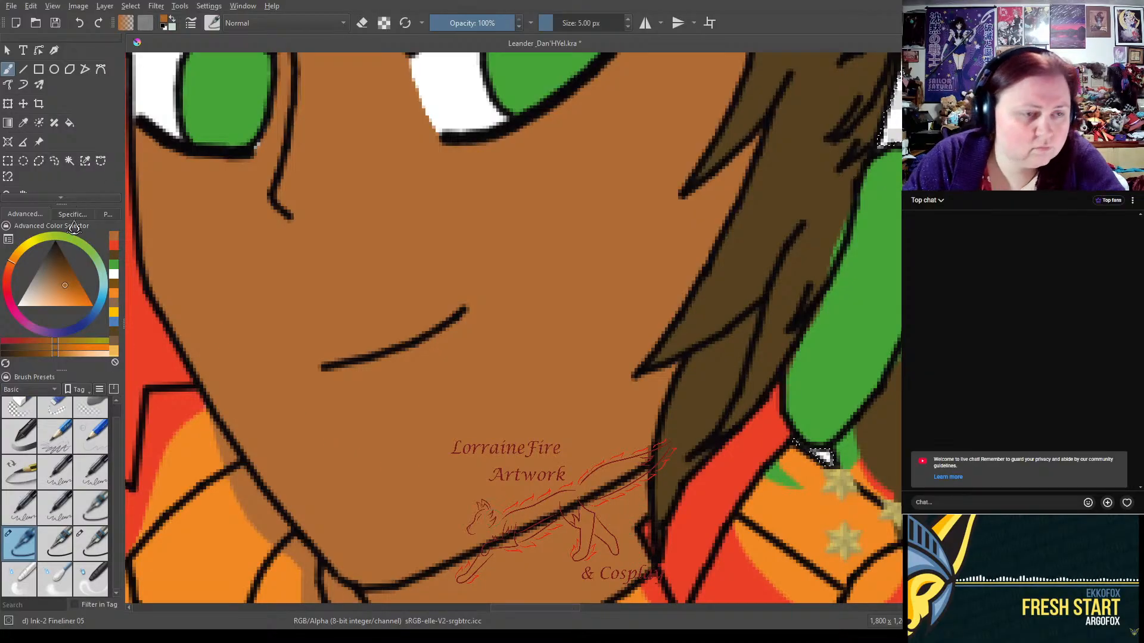
pyautogui.click(114, 296)
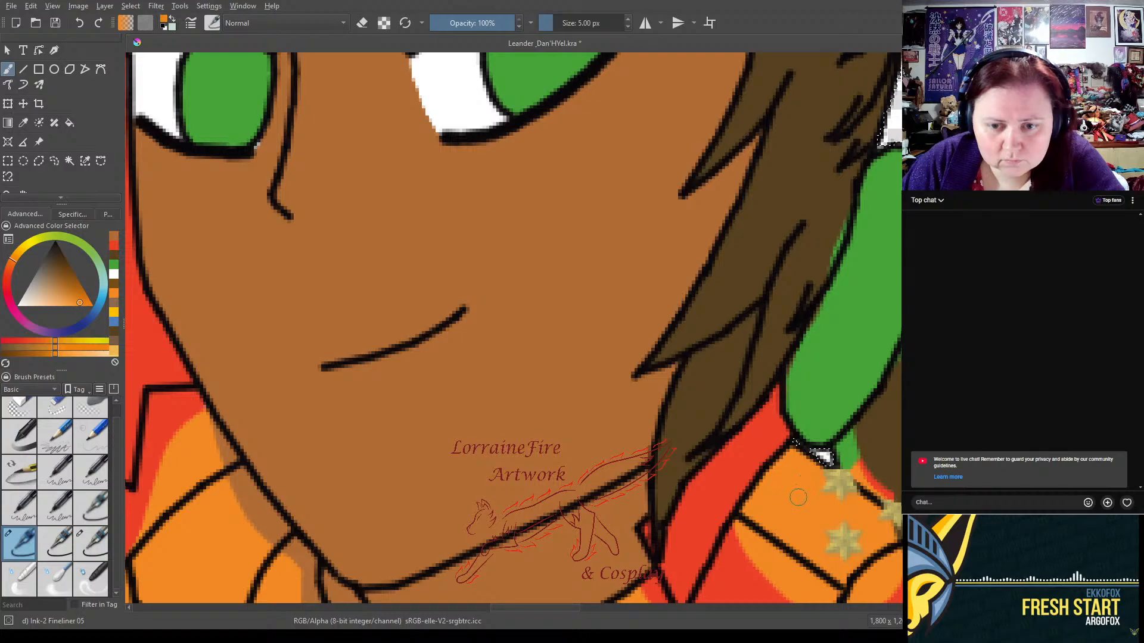
pyautogui.click(797, 499)
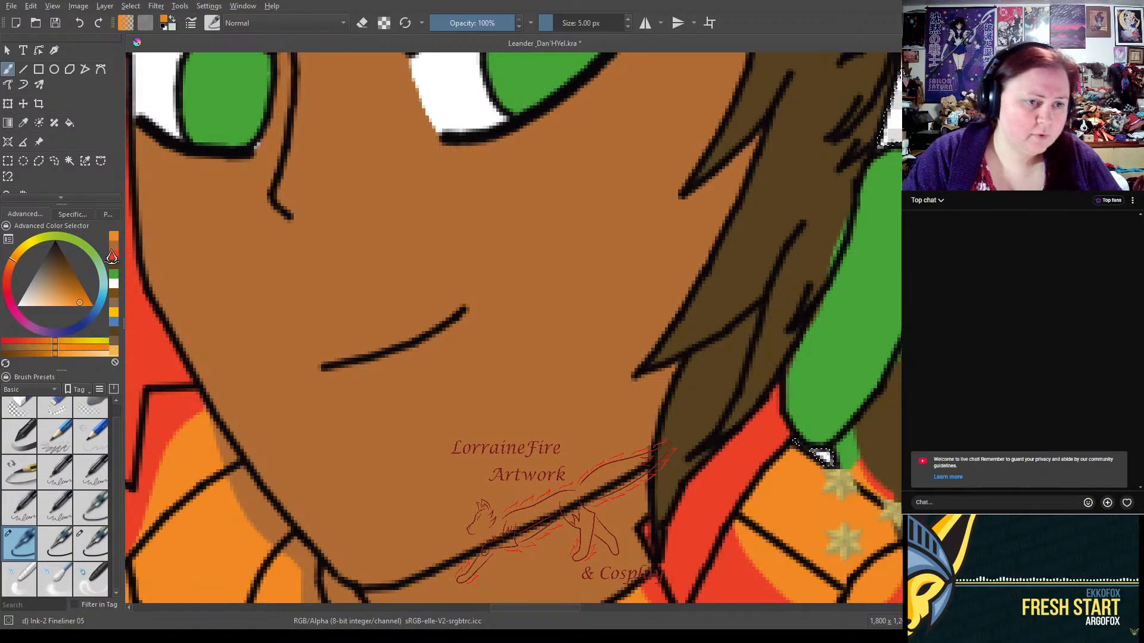
# - Sample the smaller ear's light orange and fill that ear up to the hair line art, including the small gap between the locks below it
pyautogui.click(113, 267)
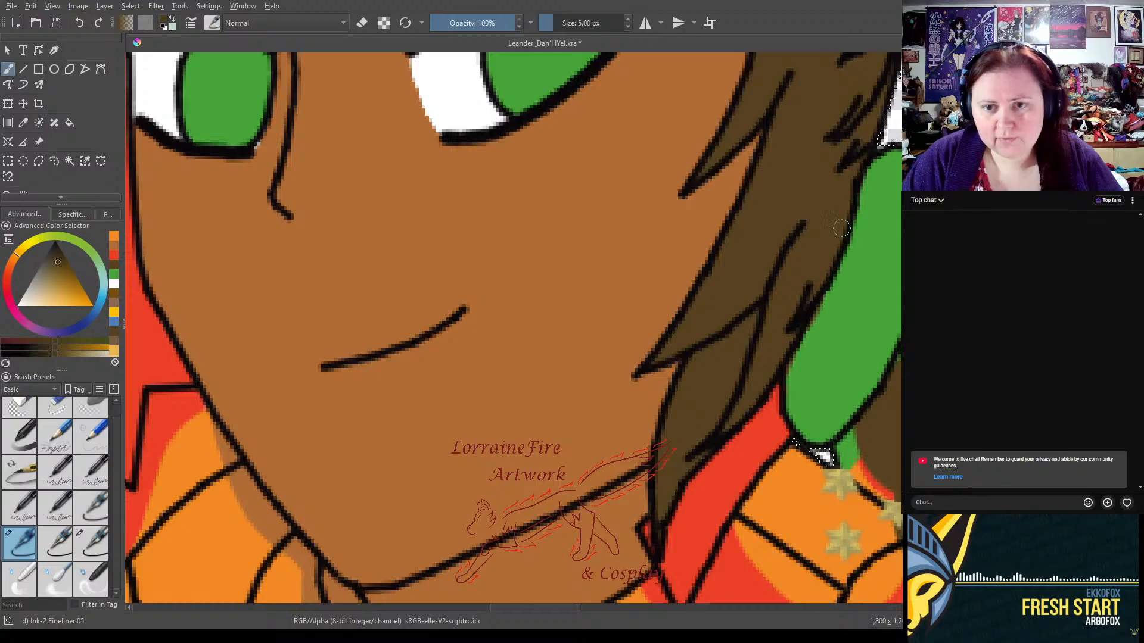
pyautogui.scroll(15, 664, 191)
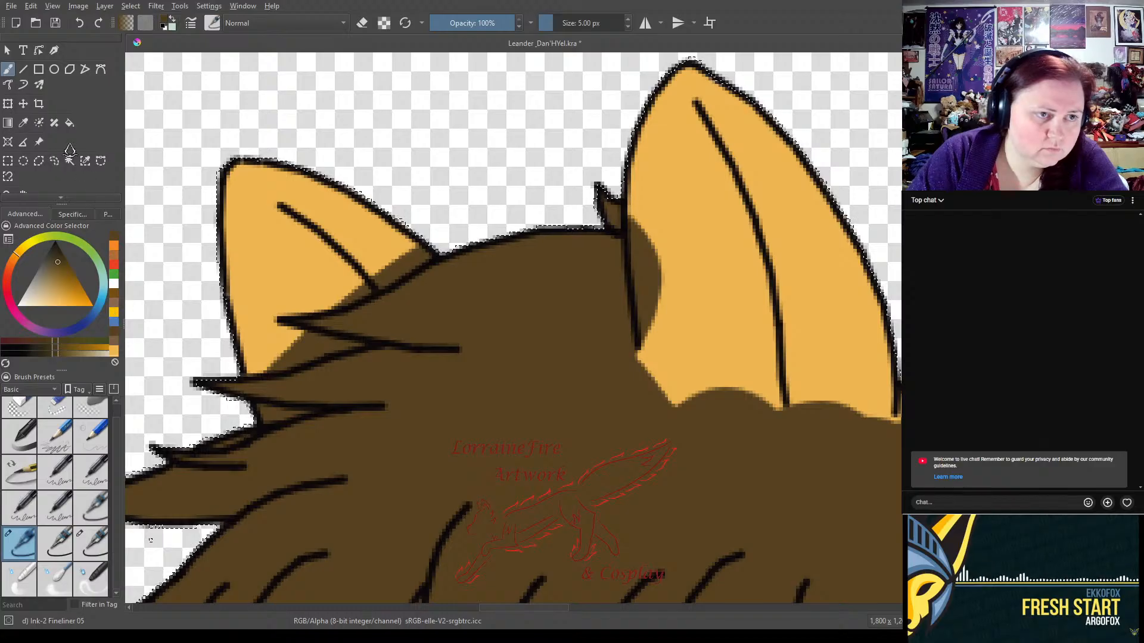
pyautogui.click(23, 123)
pyautogui.click(281, 217)
pyautogui.click(8, 69)
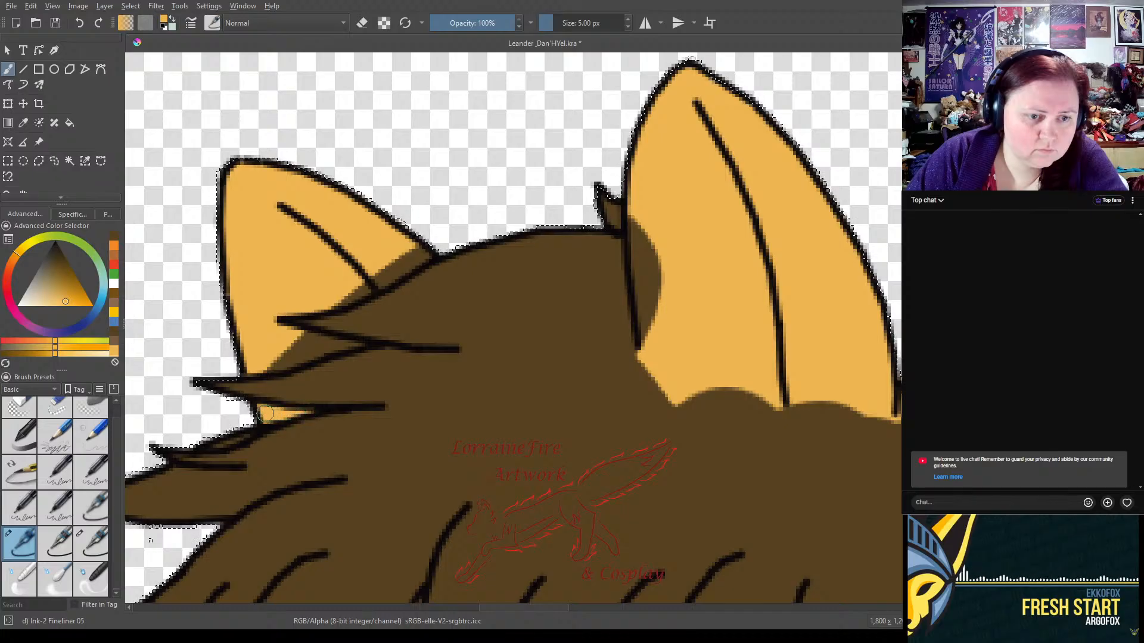
pyautogui.moveTo(309, 412); pyautogui.dragTo(312, 411)
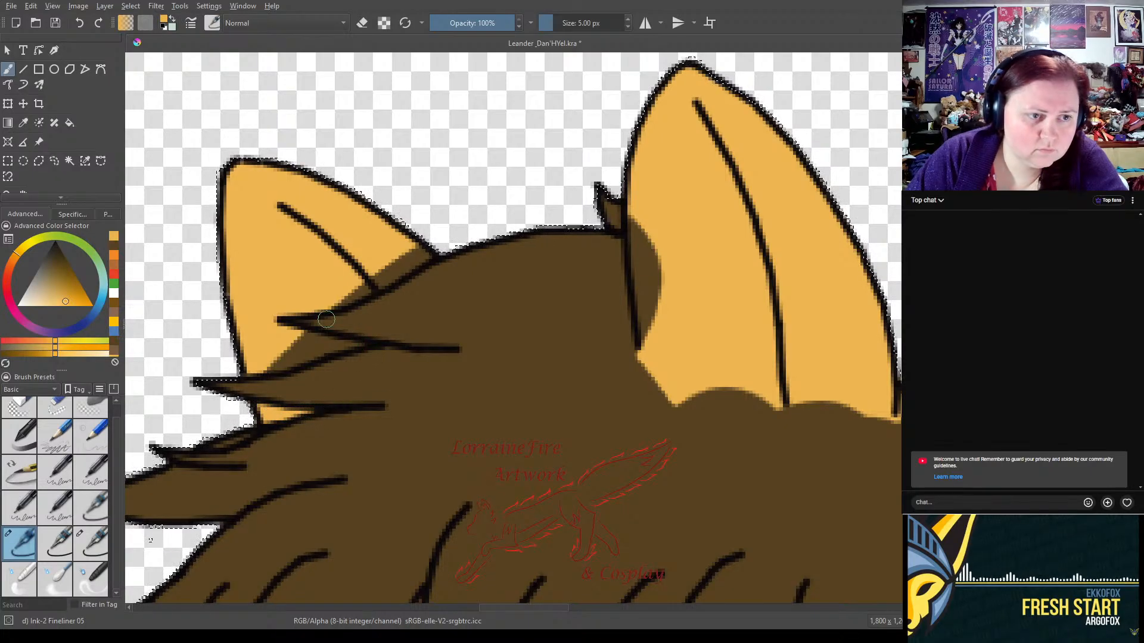
pyautogui.moveTo(285, 361)
pyautogui.mouseDown()
pyautogui.moveTo(358, 347)
pyautogui.moveTo(298, 335)
pyautogui.moveTo(327, 343)
pyautogui.moveTo(280, 352)
pyautogui.moveTo(307, 352)
pyautogui.moveTo(327, 292)
pyautogui.moveTo(315, 307)
pyautogui.moveTo(395, 271)
pyautogui.mouseUp()
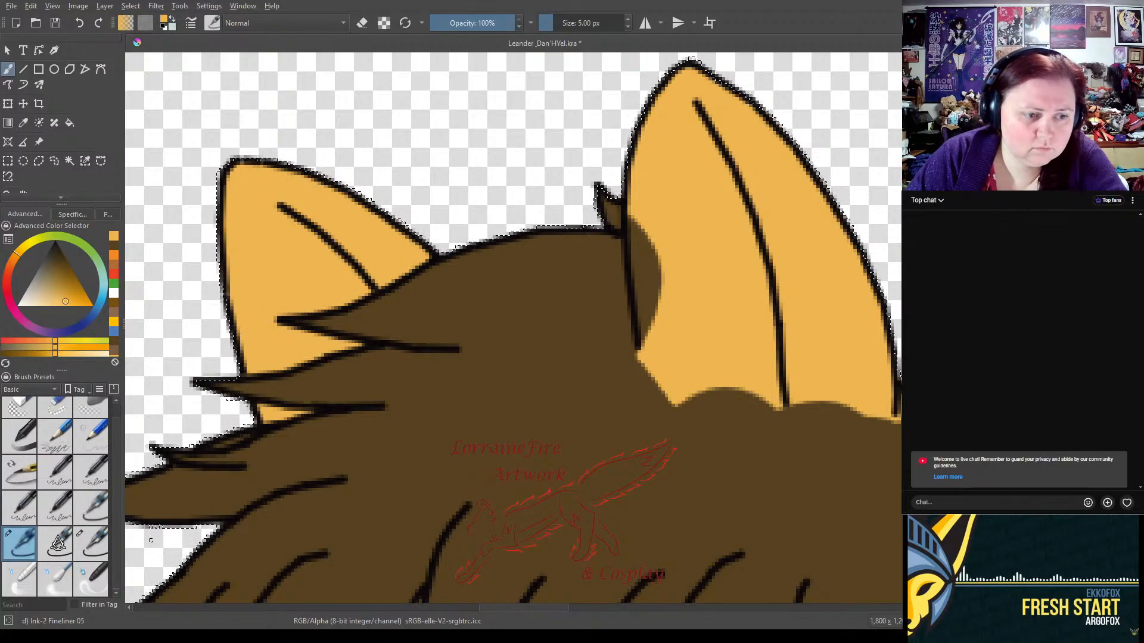
# - Cover the brown overspill in the larger ear with light orange at 10 px, and reshape the hair edge along its base in dark brown
pyautogui.click(56, 544)
pyautogui.moveTo(646, 244)
pyautogui.mouseDown()
pyautogui.moveTo(657, 346)
pyautogui.moveTo(718, 390)
pyautogui.moveTo(880, 403)
pyautogui.mouseUp()
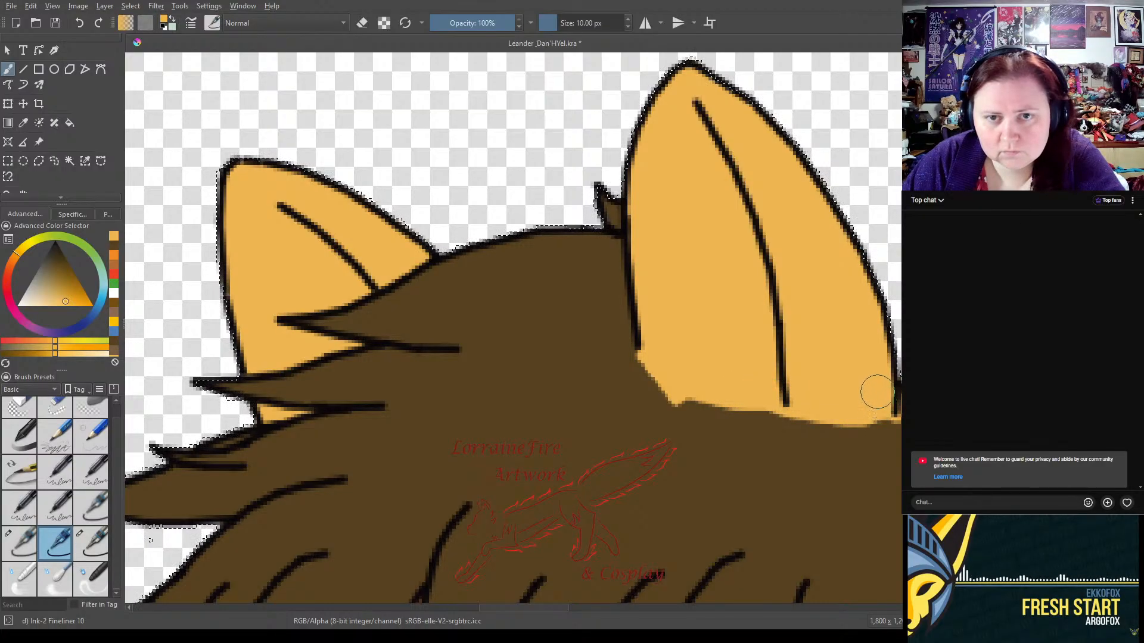
pyautogui.click(113, 247)
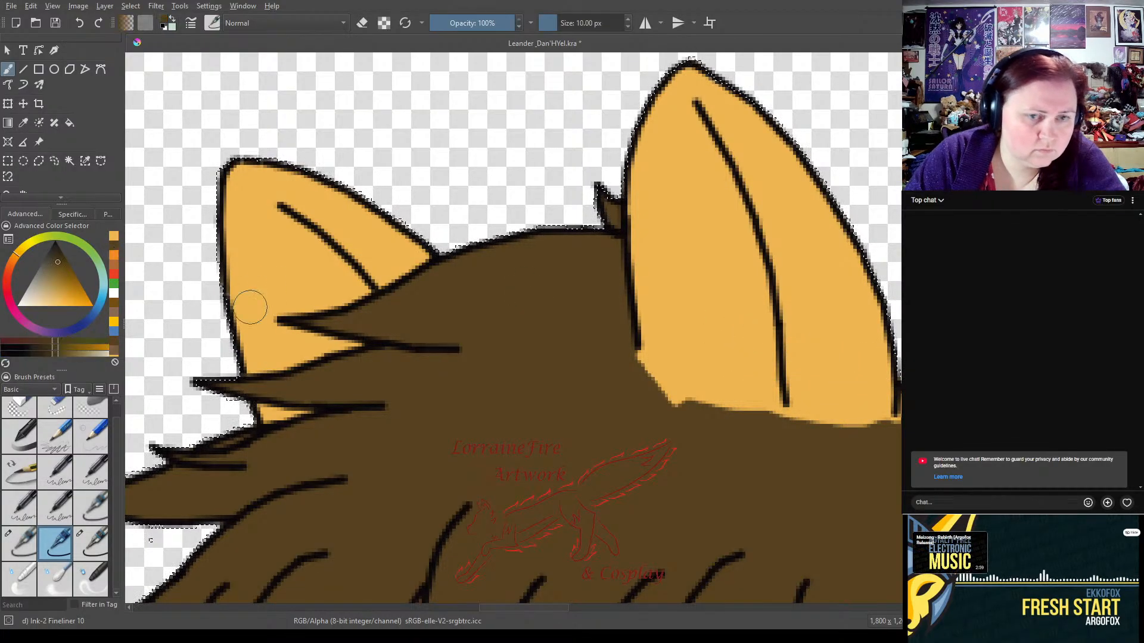
pyautogui.moveTo(621, 365)
pyautogui.mouseDown()
pyautogui.moveTo(728, 374)
pyautogui.moveTo(640, 368)
pyautogui.moveTo(730, 385)
pyautogui.moveTo(780, 426)
pyautogui.moveTo(754, 385)
pyautogui.moveTo(713, 369)
pyautogui.moveTo(657, 369)
pyautogui.moveTo(674, 396)
pyautogui.moveTo(629, 396)
pyautogui.mouseUp()
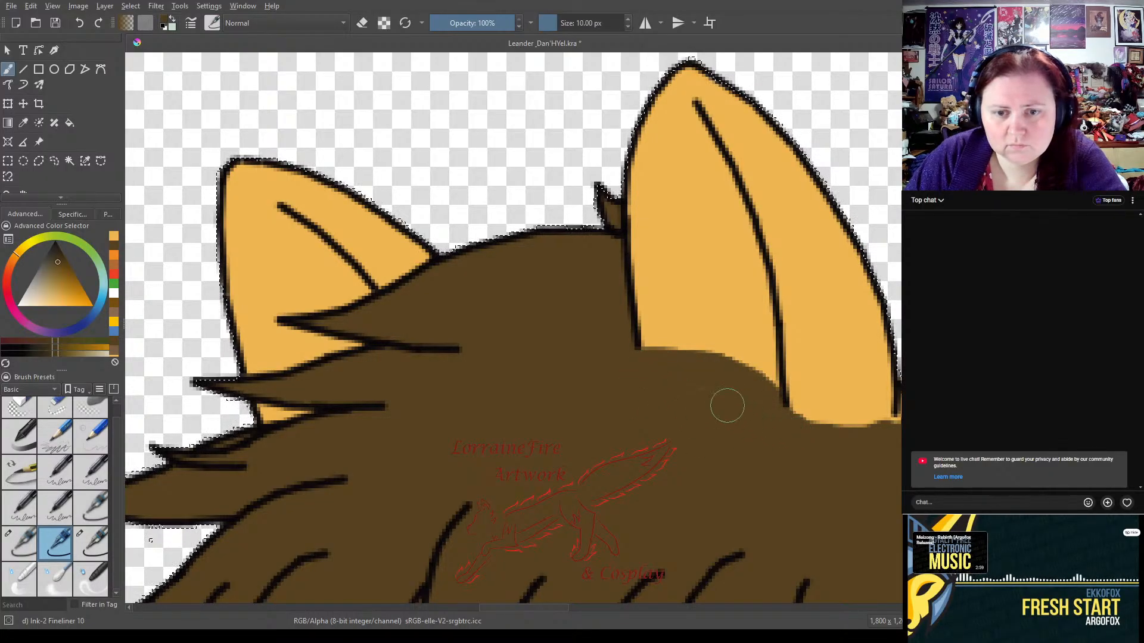
pyautogui.click(115, 254)
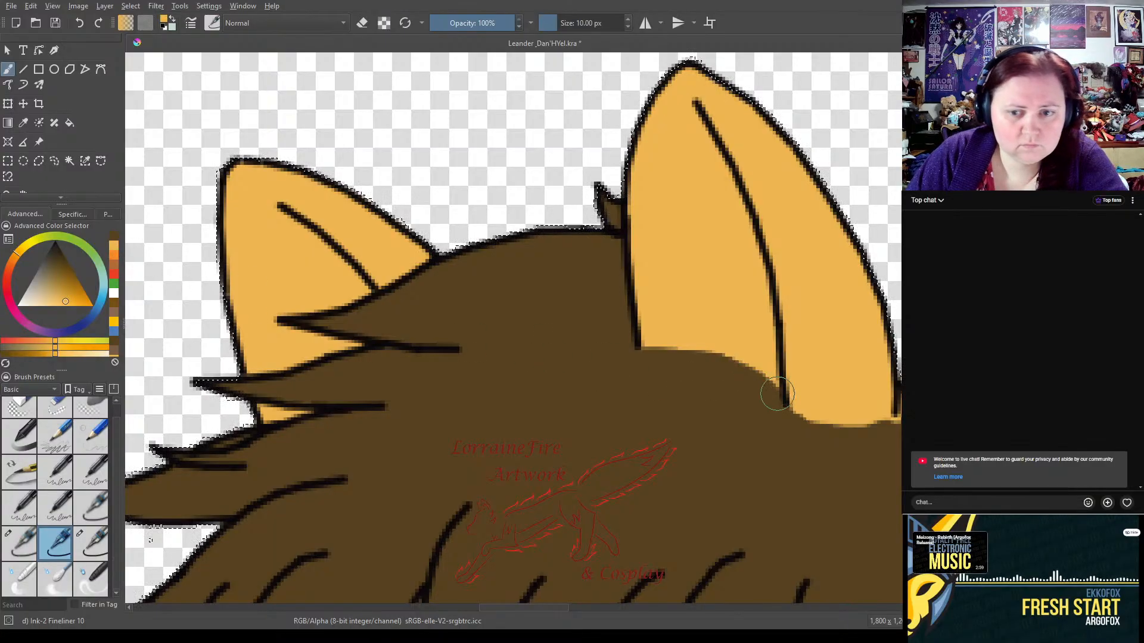
pyautogui.moveTo(804, 396); pyautogui.dragTo(735, 351)
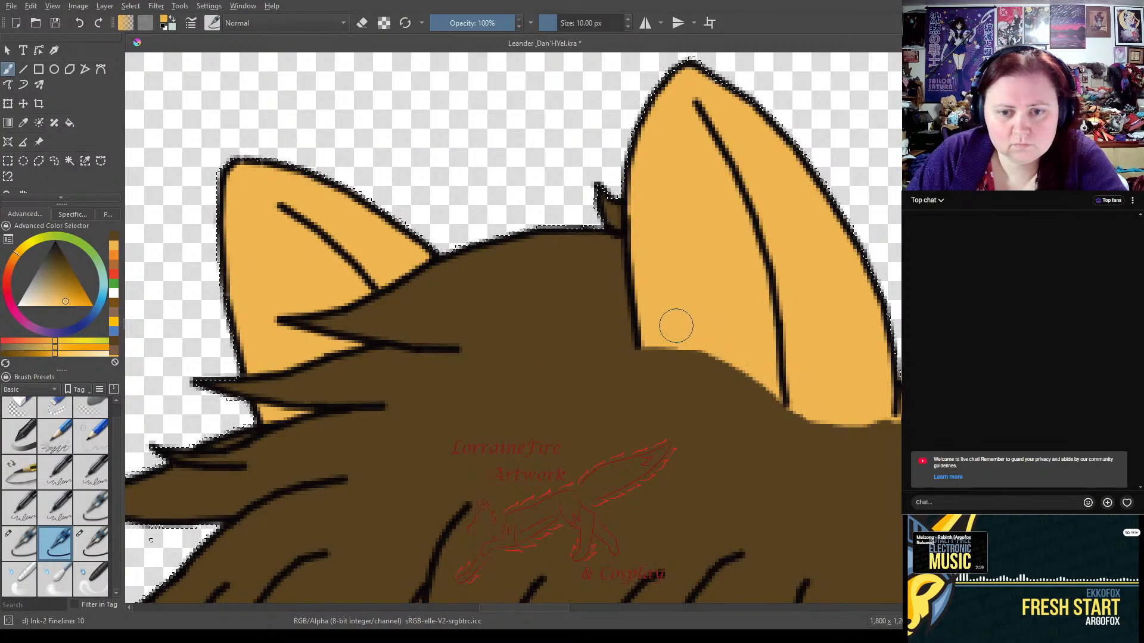
# - Even out the hair edge beneath the larger ear in dark brown, and cover the green and red overspill on the hair below the green band
pyautogui.click(114, 246)
pyautogui.moveTo(791, 427)
pyautogui.mouseDown()
pyautogui.moveTo(781, 415)
pyautogui.moveTo(889, 438)
pyautogui.mouseUp()
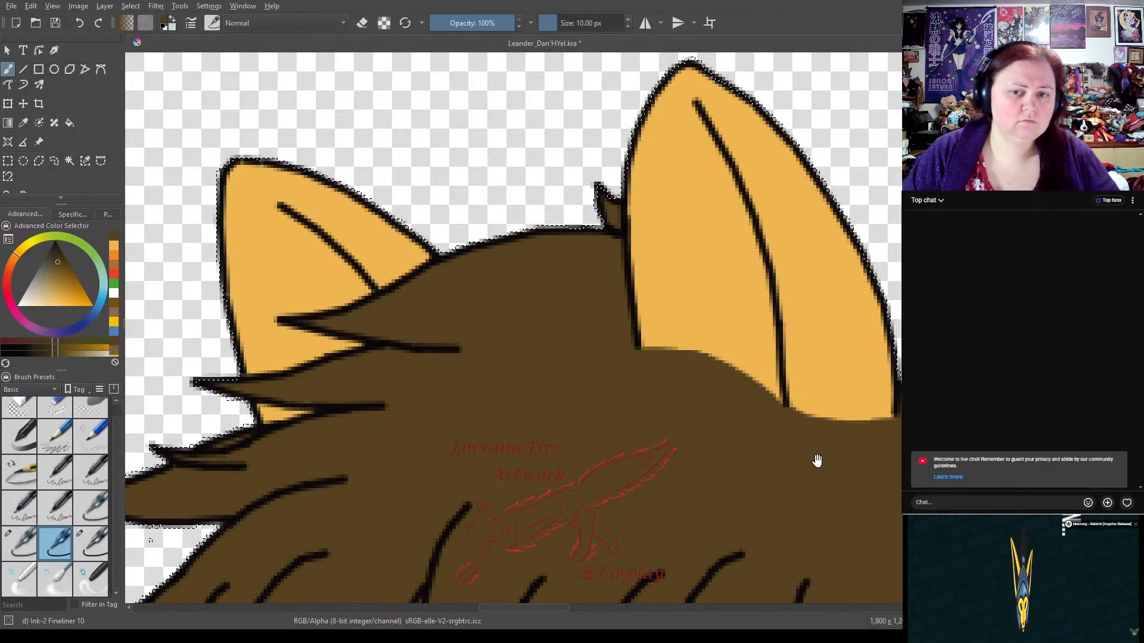
pyautogui.moveTo(817, 461); pyautogui.dragTo(335, 202)
pyautogui.moveTo(518, 439); pyautogui.dragTo(597, 191)
pyautogui.moveTo(554, 436); pyautogui.dragTo(459, 159)
pyautogui.moveTo(525, 413)
pyautogui.mouseDown()
pyautogui.moveTo(513, 292)
pyautogui.moveTo(522, 310)
pyautogui.mouseUp()
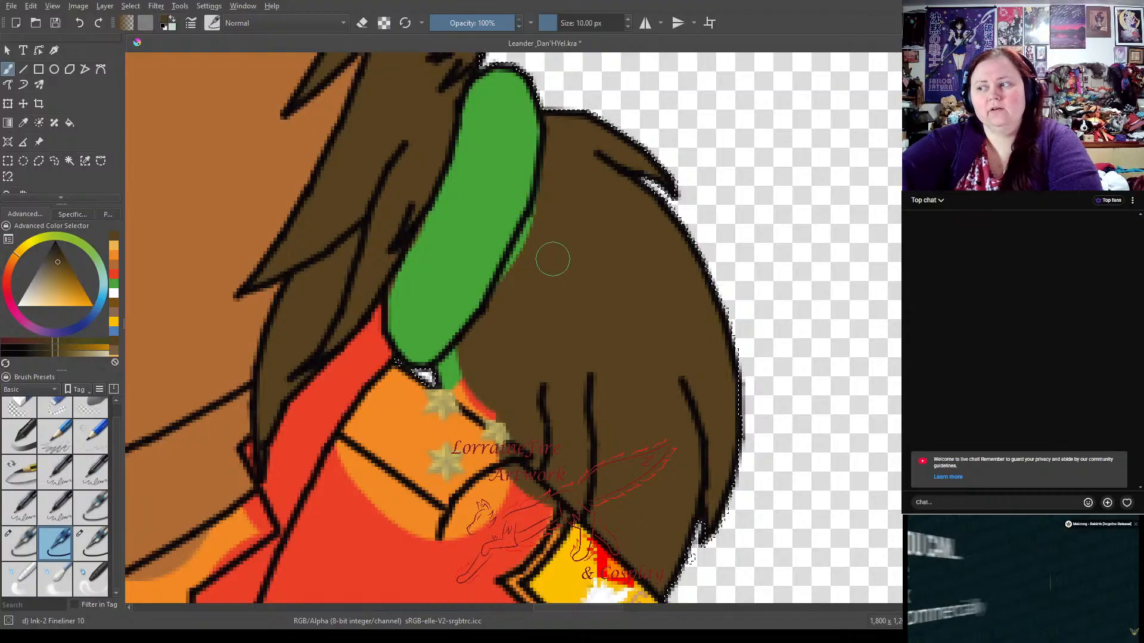
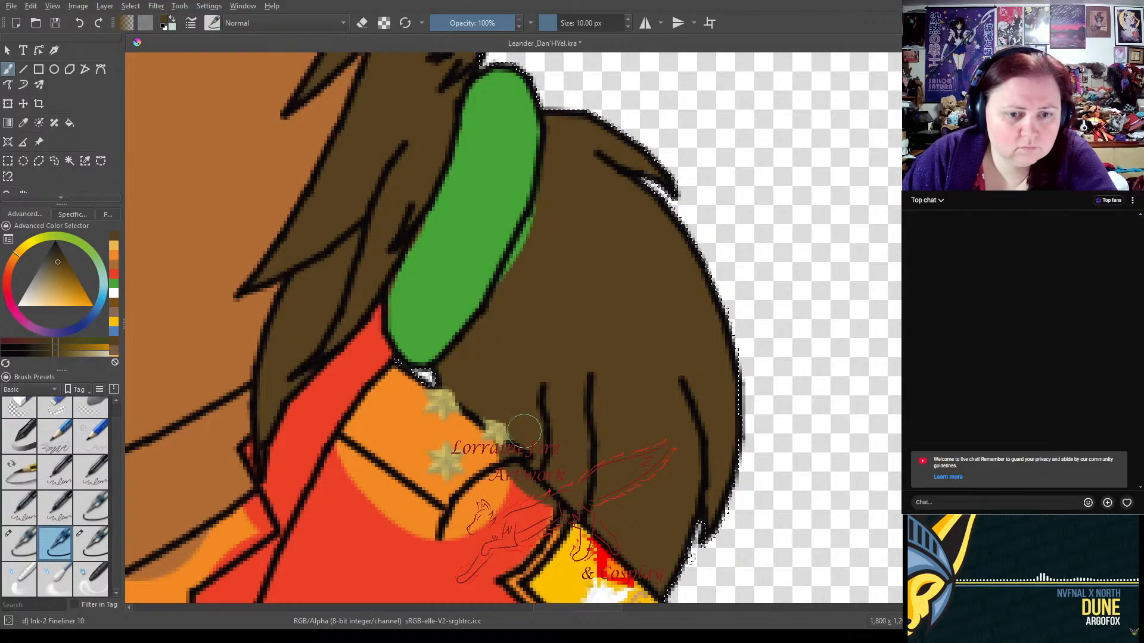
pyautogui.moveTo(510, 300); pyautogui.dragTo(546, 214)
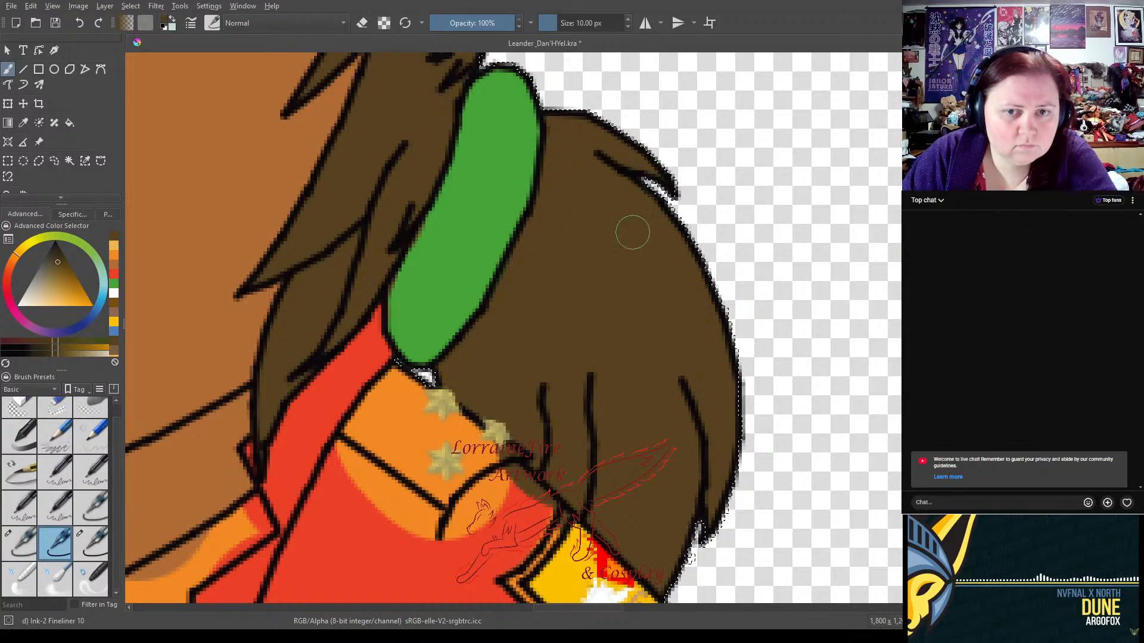
# - Cover the orange overspill on the red jacket's collar, lapel and front with red at 10 px
pyautogui.moveTo(515, 461); pyautogui.dragTo(631, 198)
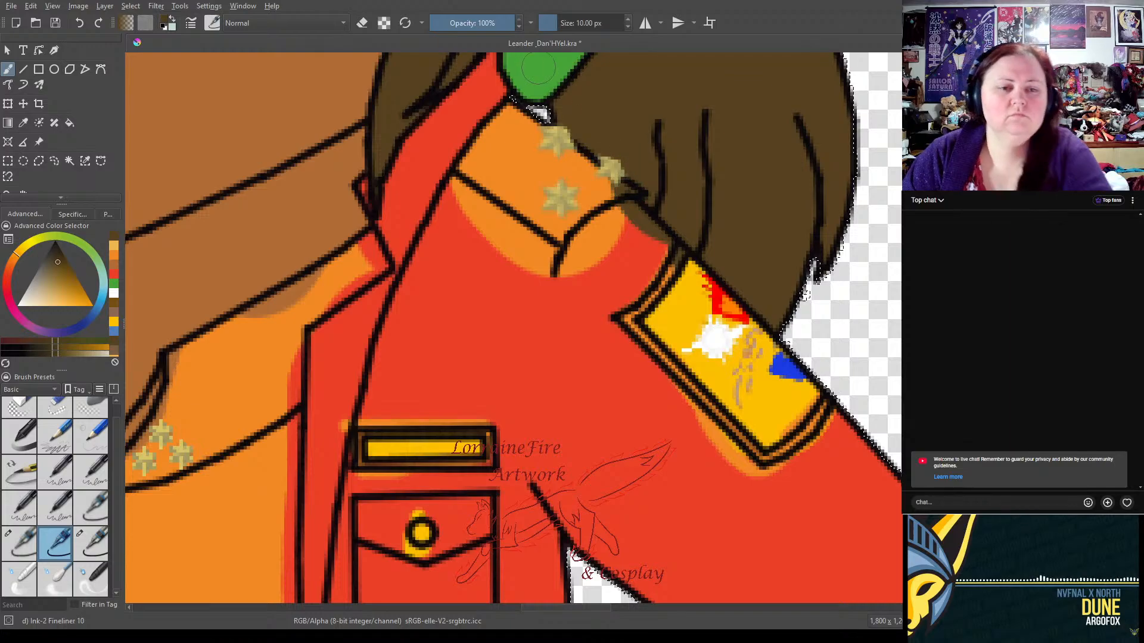
pyautogui.moveTo(359, 181); pyautogui.dragTo(352, 248)
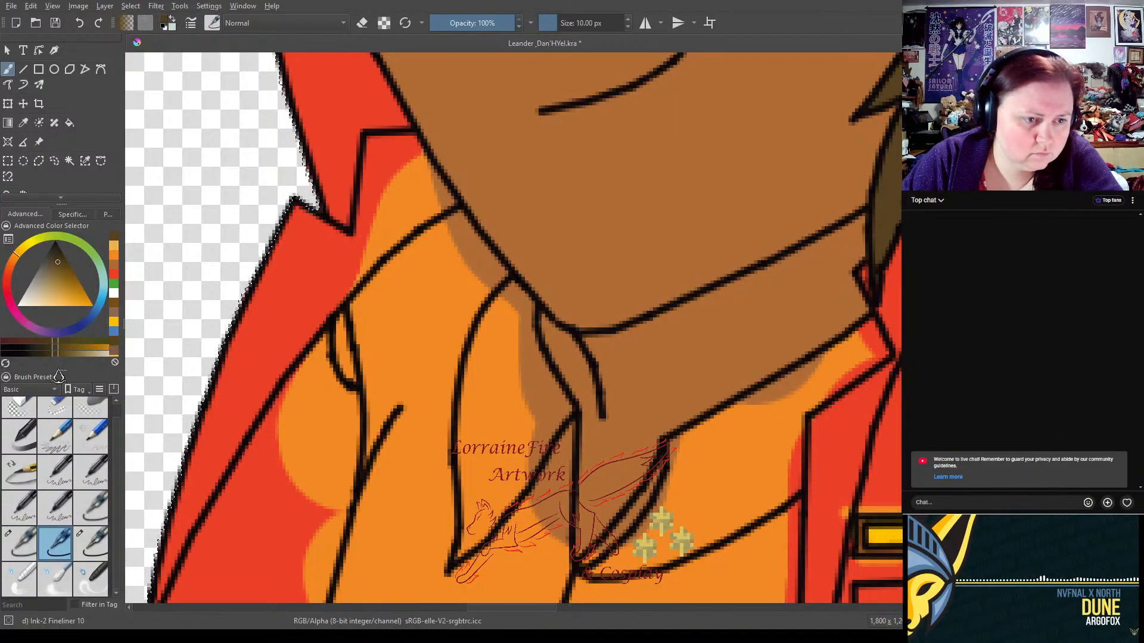
pyautogui.click(33, 539)
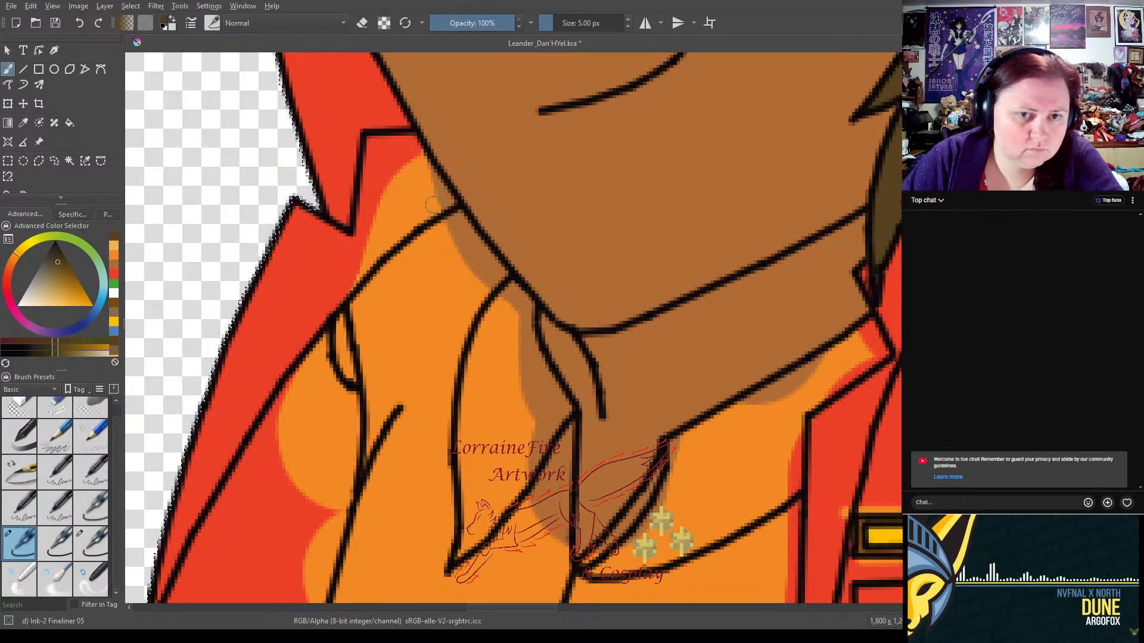
pyautogui.click(48, 540)
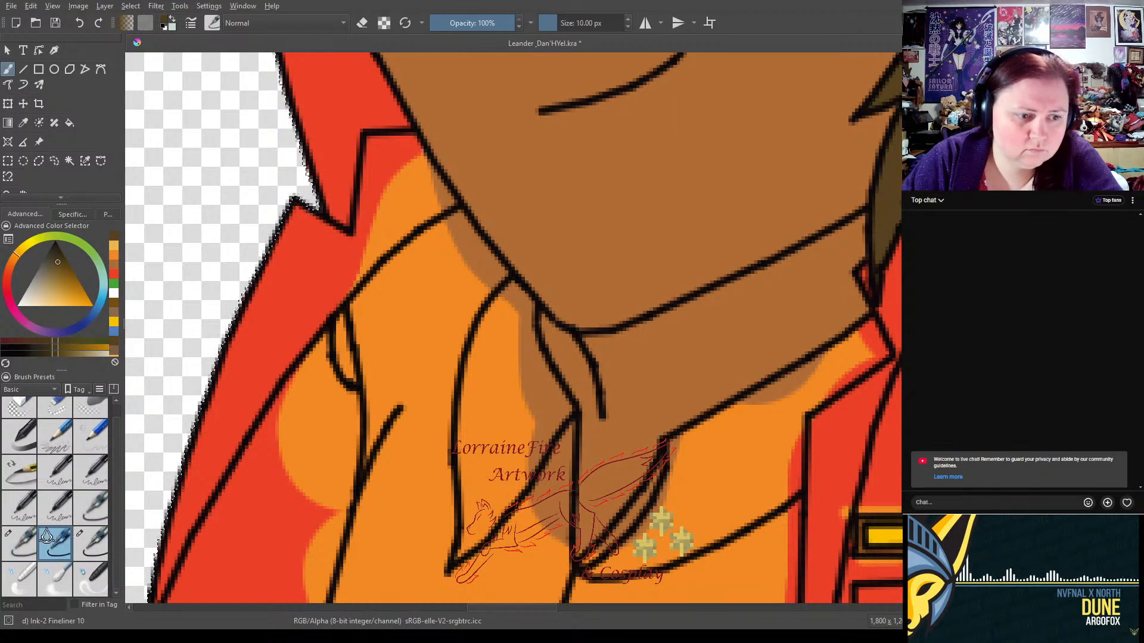
pyautogui.click(114, 275)
pyautogui.moveTo(348, 291)
pyautogui.mouseDown()
pyautogui.moveTo(375, 243)
pyautogui.moveTo(369, 255)
pyautogui.moveTo(441, 196)
pyautogui.moveTo(424, 170)
pyautogui.moveTo(405, 182)
pyautogui.moveTo(352, 279)
pyautogui.mouseUp()
pyautogui.moveTo(320, 320)
pyautogui.mouseDown()
pyautogui.moveTo(325, 349)
pyautogui.moveTo(330, 315)
pyautogui.moveTo(344, 415)
pyautogui.moveTo(334, 531)
pyautogui.moveTo(313, 581)
pyautogui.mouseUp()
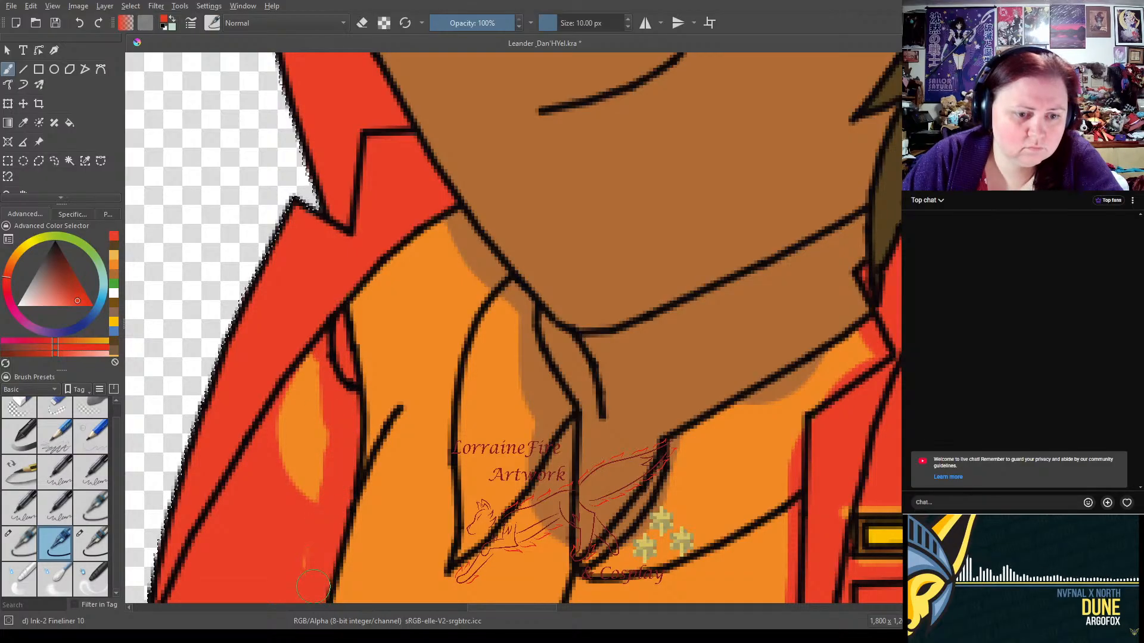
pyautogui.moveTo(307, 531)
pyautogui.mouseDown()
pyautogui.moveTo(308, 365)
pyautogui.moveTo(295, 399)
pyautogui.moveTo(310, 459)
pyautogui.mouseUp()
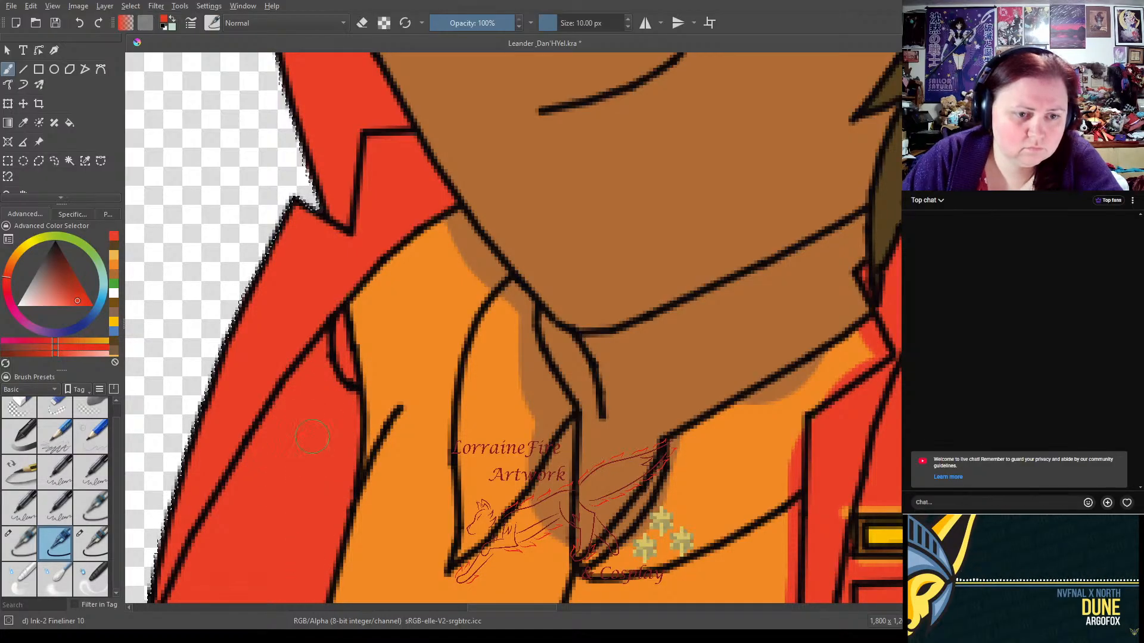
# - Cover the brown skin overspill and the red strip on the shirt collar with orange, up to the neck line art
pyautogui.click(113, 263)
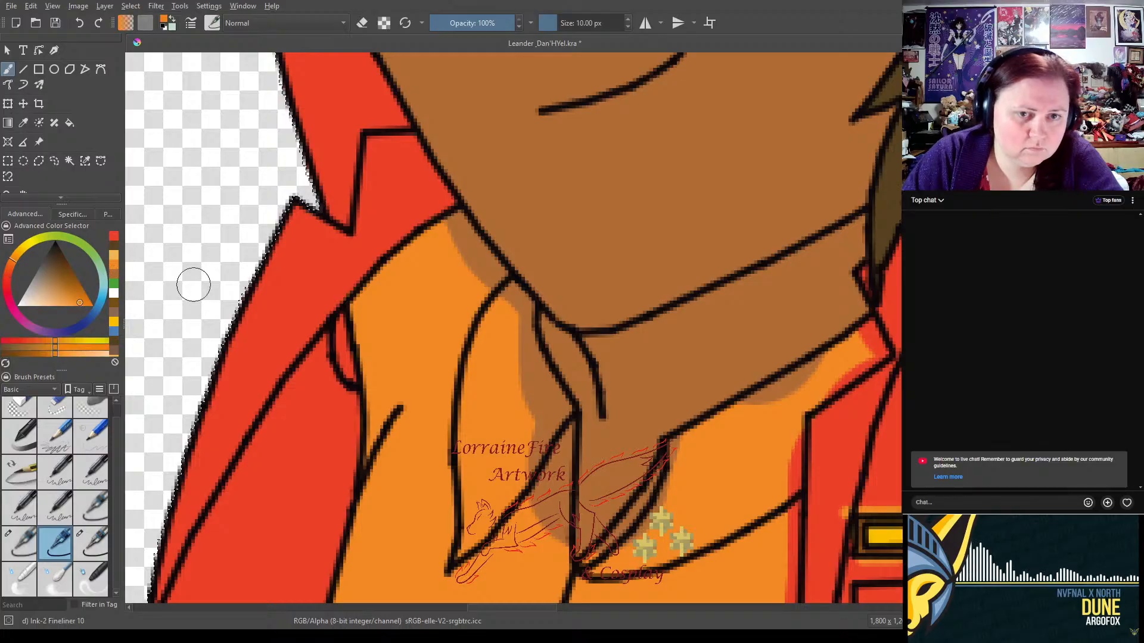
pyautogui.moveTo(458, 225)
pyautogui.mouseDown()
pyautogui.moveTo(475, 271)
pyautogui.moveTo(488, 262)
pyautogui.moveTo(505, 296)
pyautogui.mouseUp()
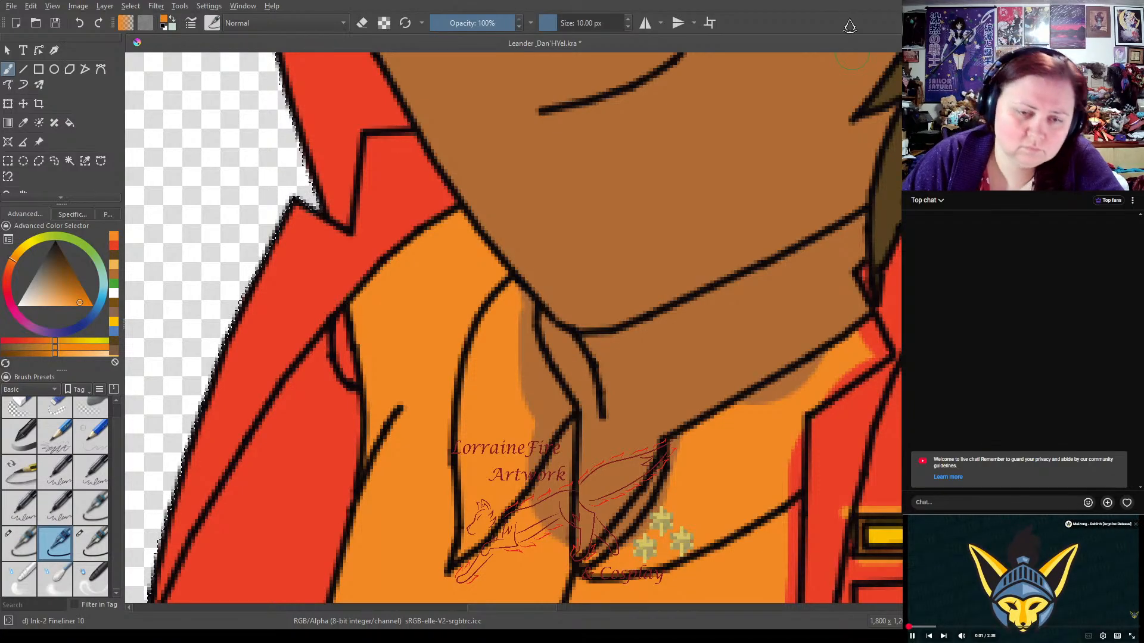
pyautogui.moveTo(515, 301)
pyautogui.mouseDown()
pyautogui.moveTo(516, 376)
pyautogui.moveTo(522, 331)
pyautogui.moveTo(557, 410)
pyautogui.moveTo(555, 550)
pyautogui.moveTo(533, 486)
pyautogui.moveTo(536, 429)
pyautogui.mouseUp()
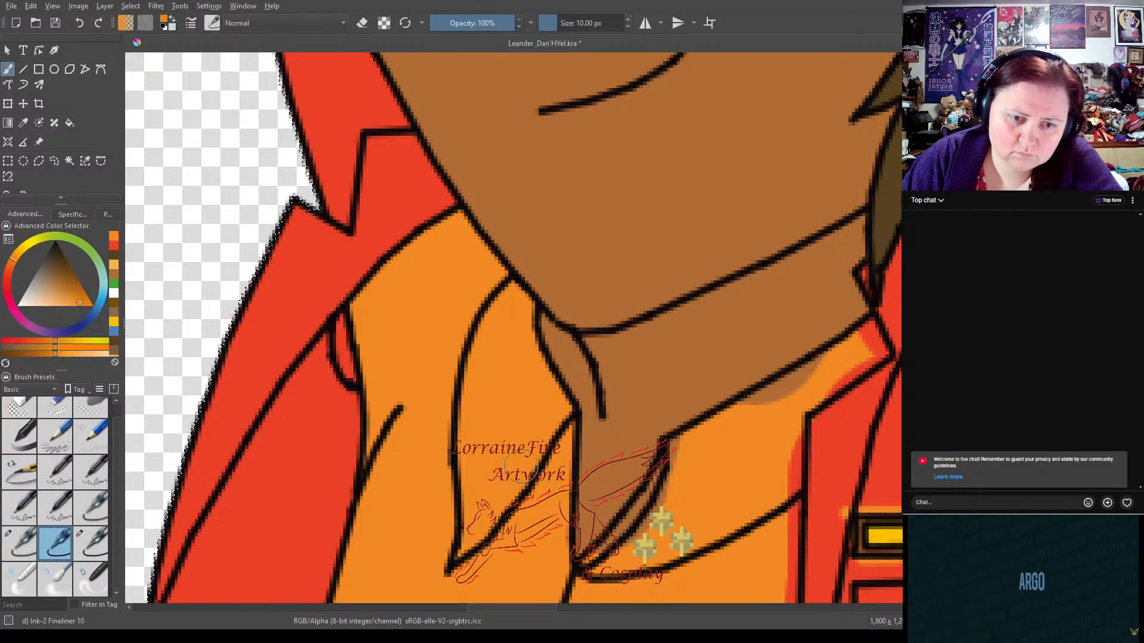
pyautogui.moveTo(643, 536)
pyautogui.mouseDown()
pyautogui.moveTo(614, 554)
pyautogui.moveTo(670, 492)
pyautogui.moveTo(685, 450)
pyautogui.moveTo(750, 401)
pyautogui.moveTo(864, 354)
pyautogui.moveTo(873, 335)
pyautogui.moveTo(861, 347)
pyautogui.moveTo(871, 352)
pyautogui.moveTo(852, 363)
pyautogui.moveTo(867, 338)
pyautogui.moveTo(834, 378)
pyautogui.mouseUp()
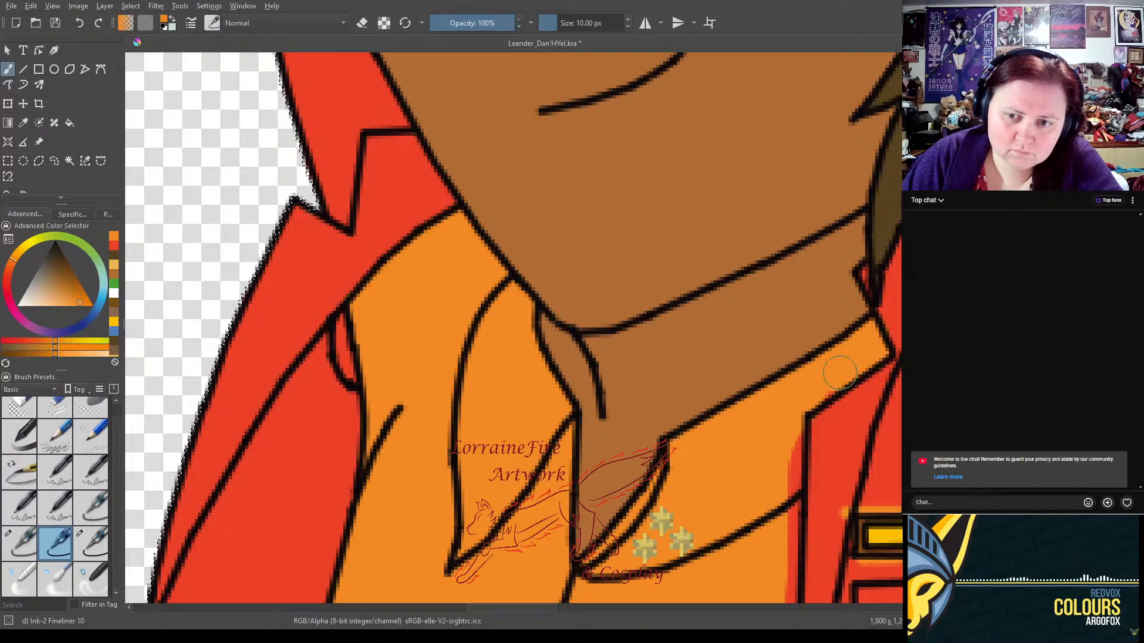
# - Touch up the pointed bottom of the neck opening with skin brown at 10 px
pyautogui.click(113, 251)
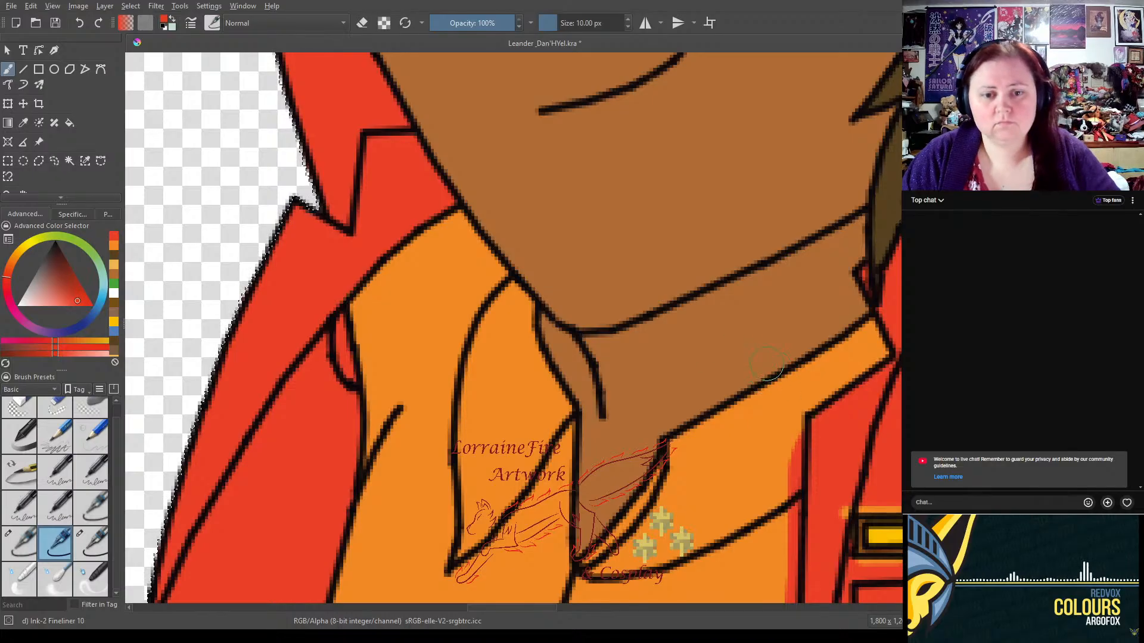
pyautogui.click(17, 541)
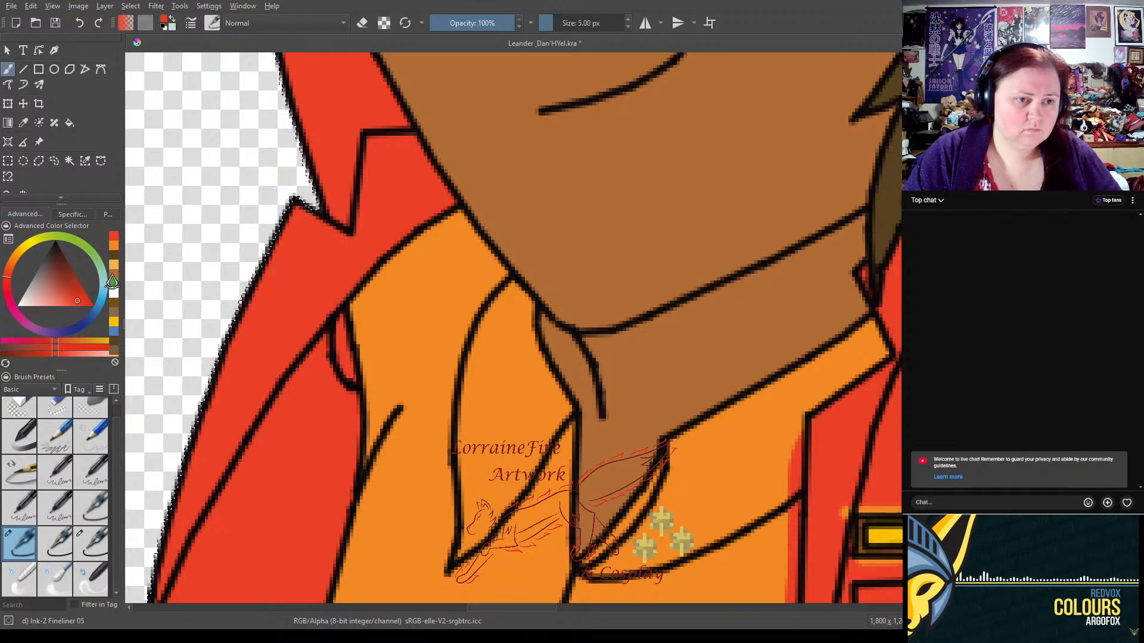
pyautogui.click(112, 282)
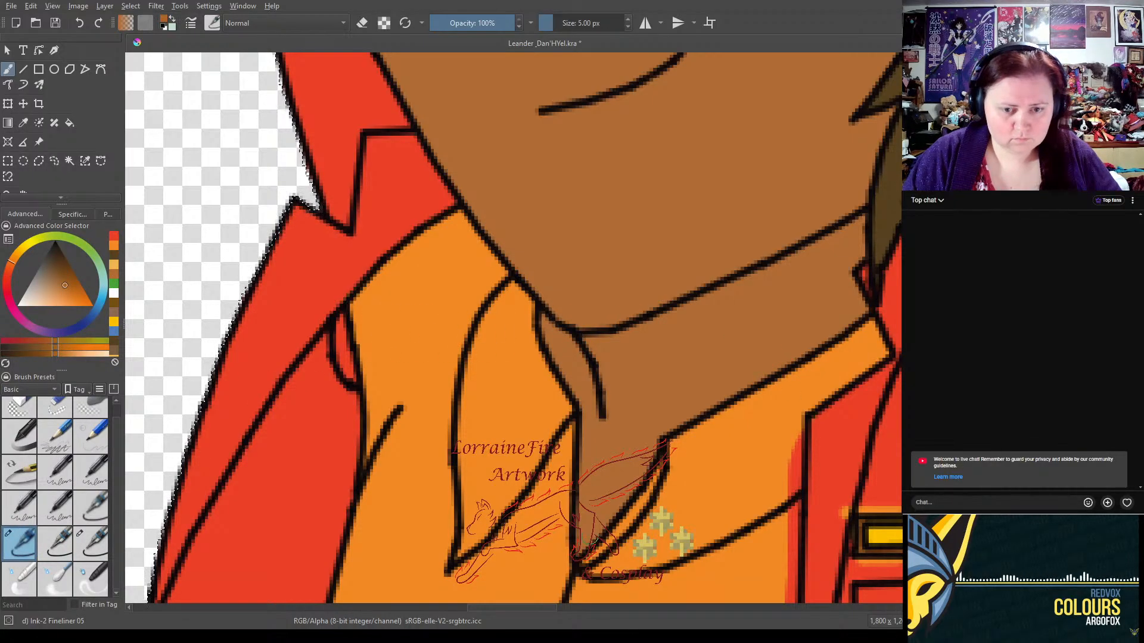
pyautogui.click(63, 533)
pyautogui.moveTo(737, 449)
pyautogui.mouseDown()
pyautogui.moveTo(605, 225)
pyautogui.moveTo(685, 196)
pyautogui.mouseUp()
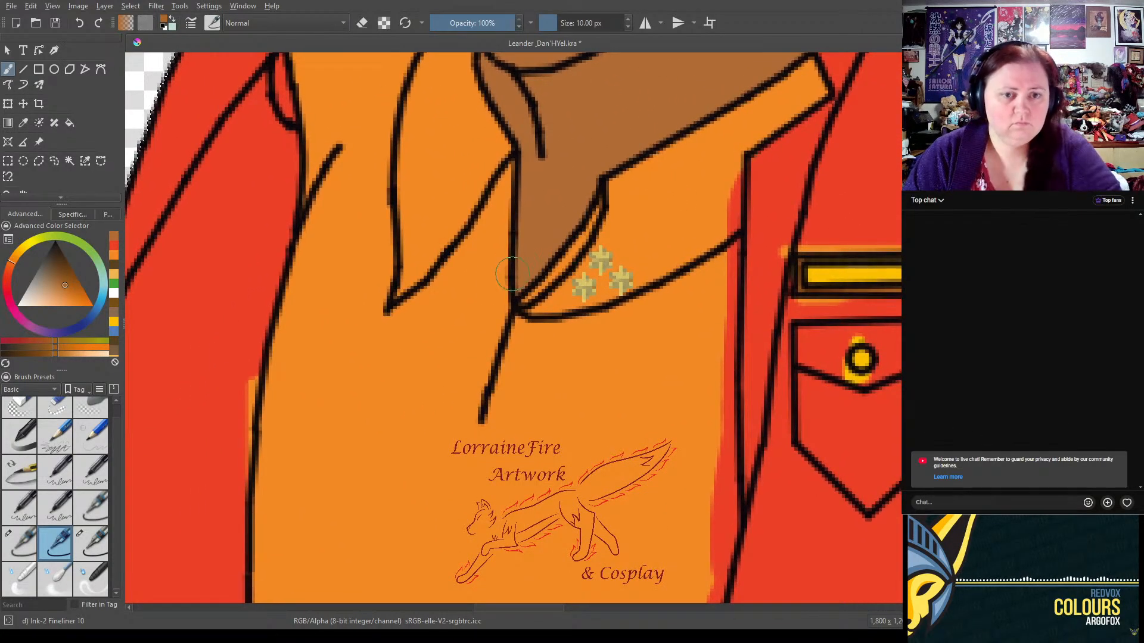
# - Cover the orange overspill along the jacket's front edge and around the badge bar above the pocket with red
pyautogui.click(113, 253)
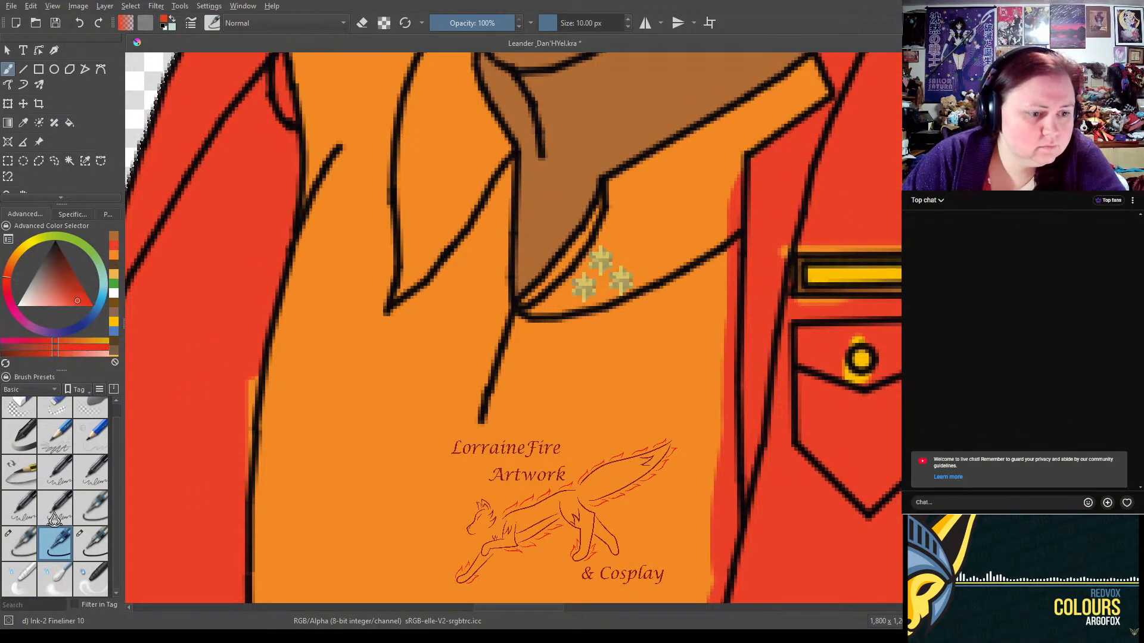
pyautogui.moveTo(244, 366); pyautogui.dragTo(237, 472)
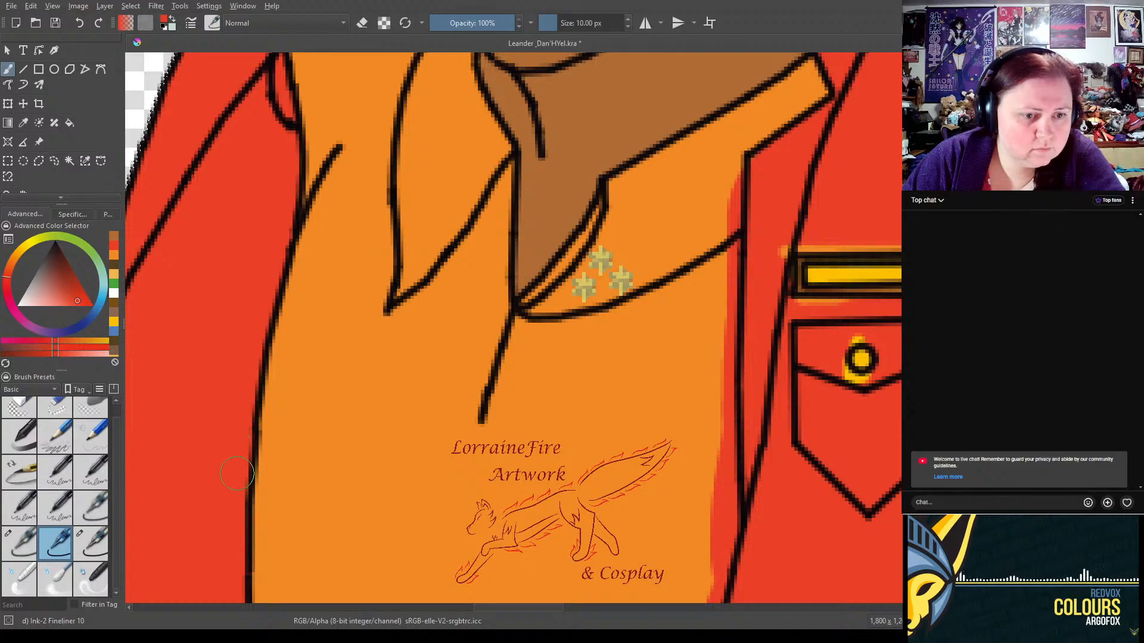
pyautogui.moveTo(232, 520); pyautogui.dragTo(241, 547)
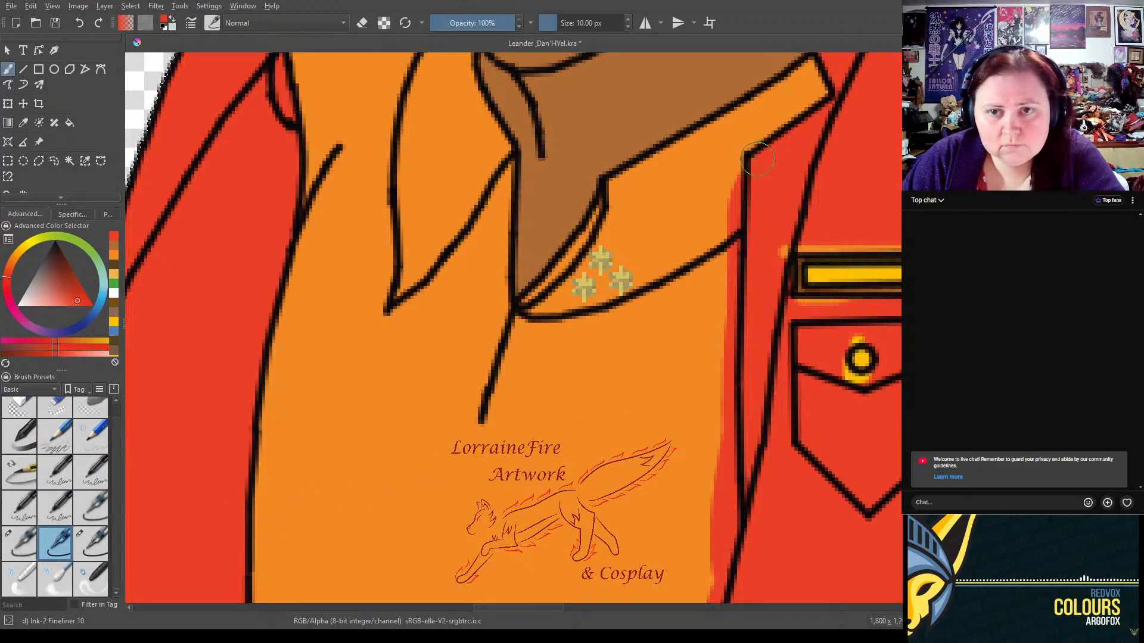
pyautogui.moveTo(779, 249); pyautogui.dragTo(881, 237)
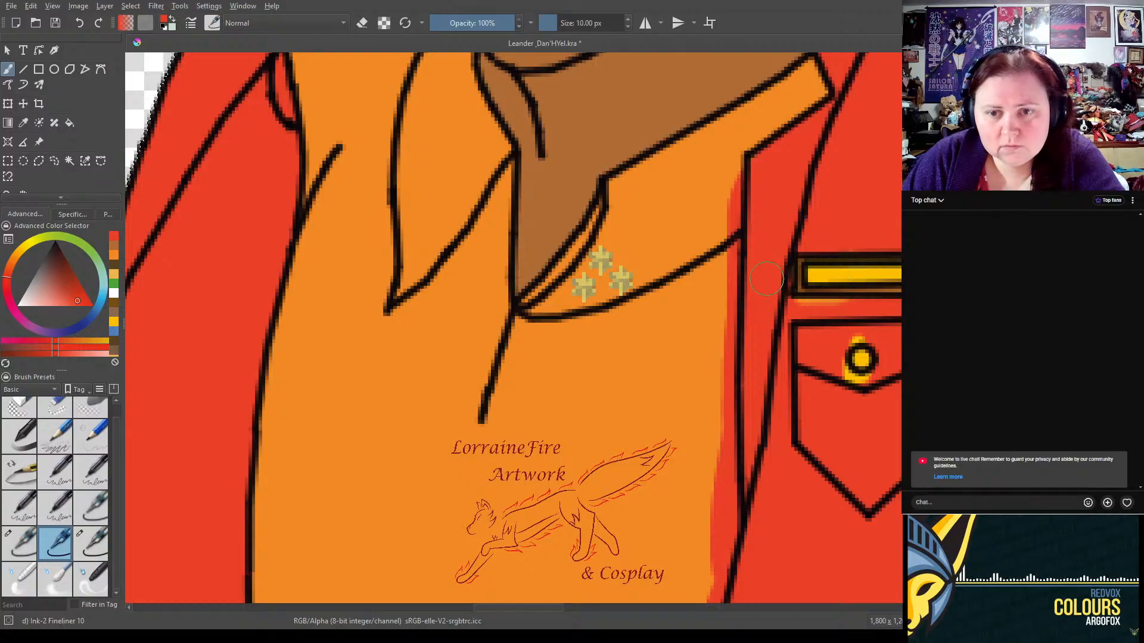
pyautogui.moveTo(770, 300); pyautogui.dragTo(864, 318)
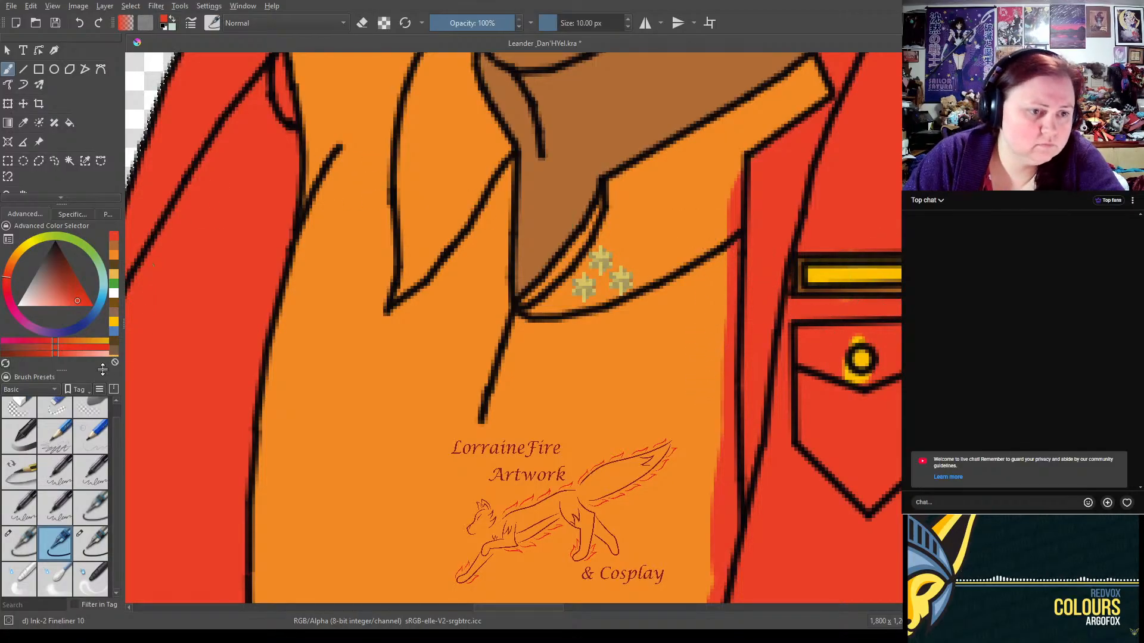
# - Touch up the badge bar above the pocket, using the armband's sampled yellow inside at 5 px and orange on its frame at 3 px
pyautogui.click(25, 127)
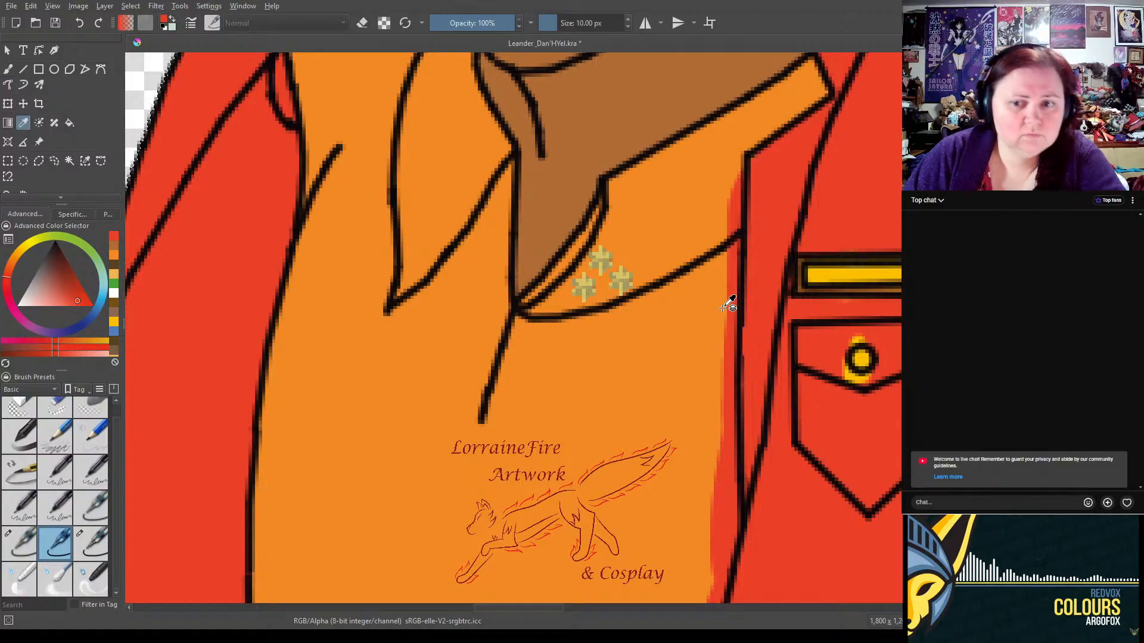
pyautogui.moveTo(884, 338)
pyautogui.mouseDown()
pyautogui.moveTo(345, 399)
pyautogui.moveTo(330, 430)
pyautogui.mouseUp()
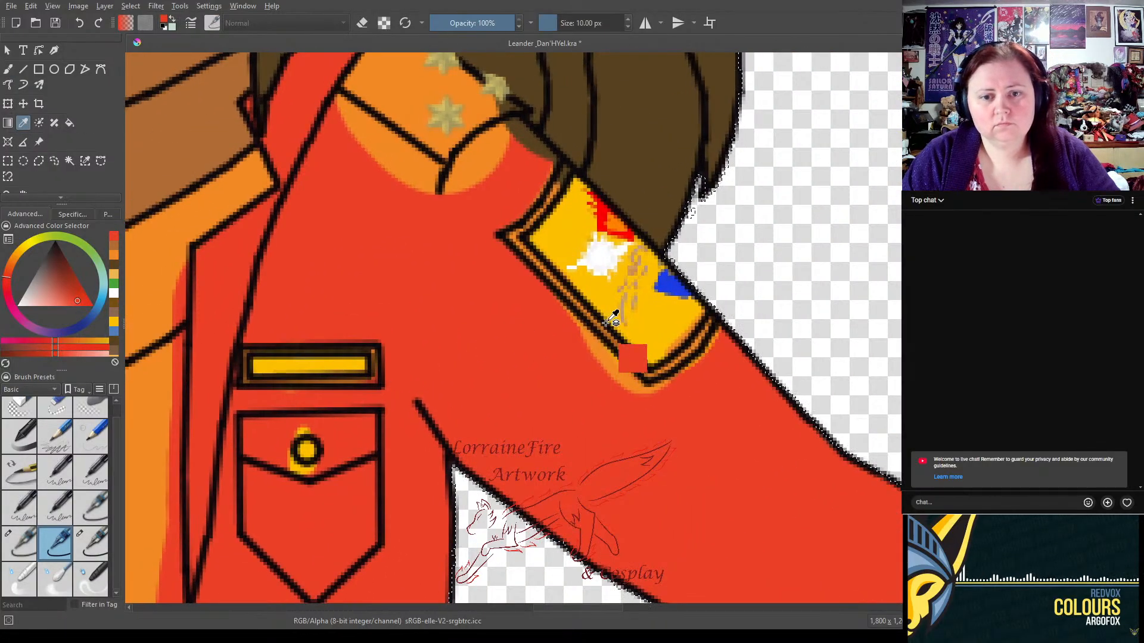
pyautogui.click(662, 305)
pyautogui.moveTo(296, 368); pyautogui.dragTo(576, 304)
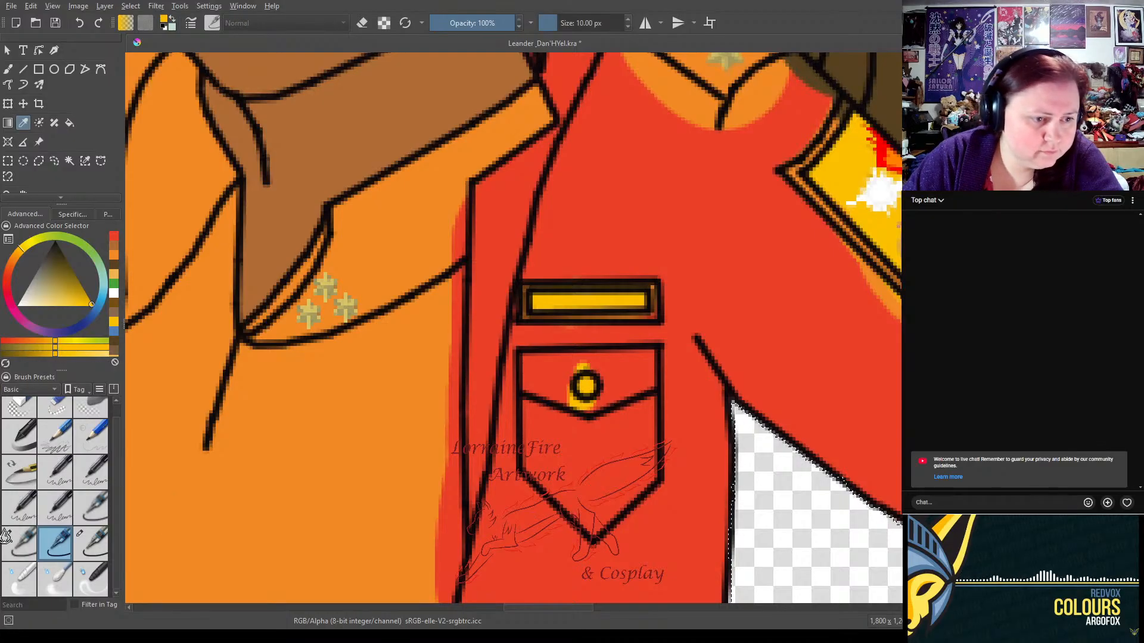
pyautogui.click(19, 543)
pyautogui.click(7, 70)
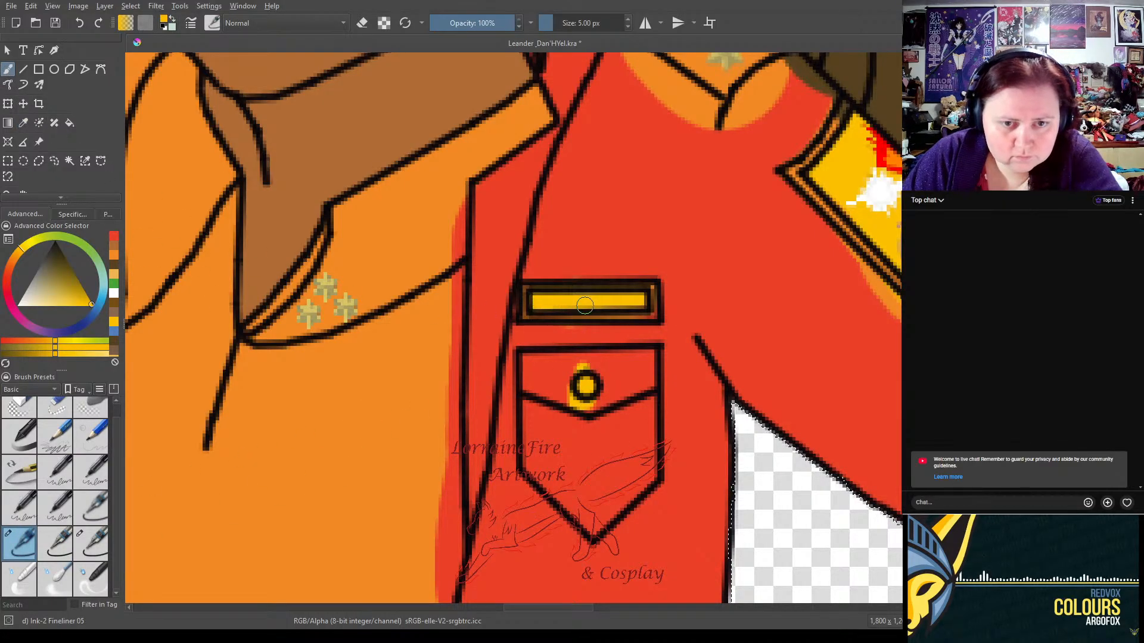
pyautogui.click(558, 303)
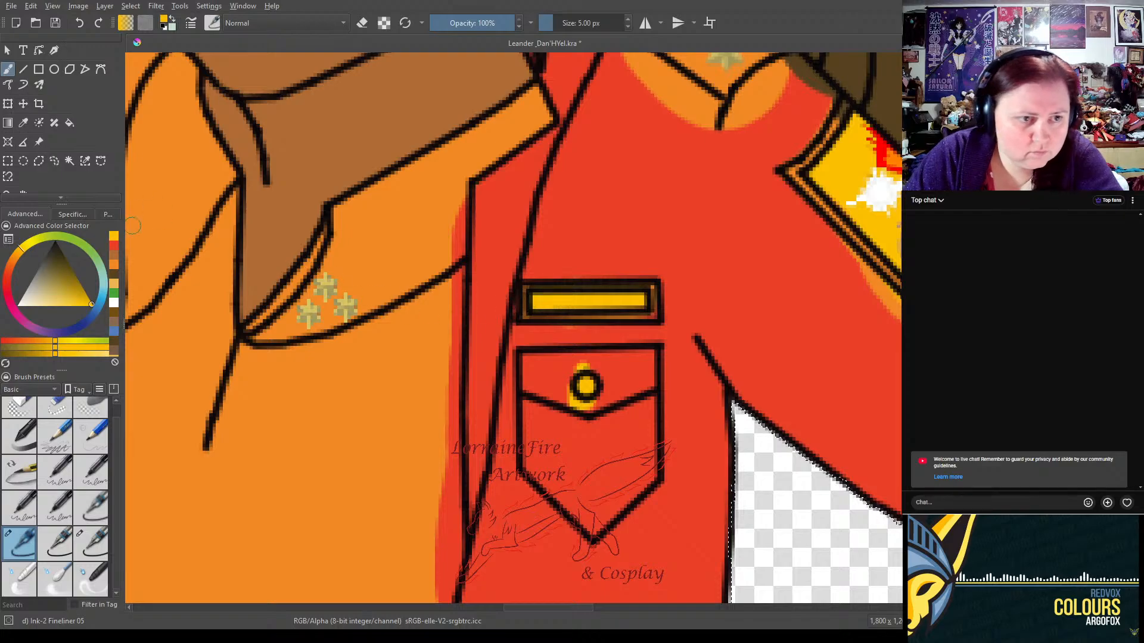
pyautogui.click(112, 273)
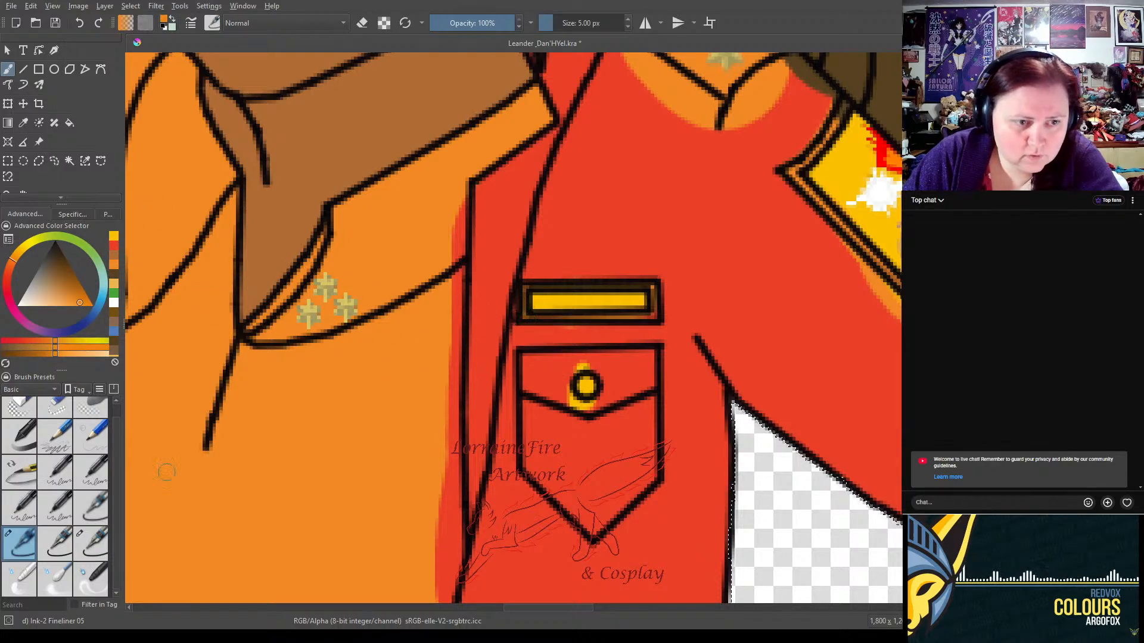
pyautogui.click(87, 520)
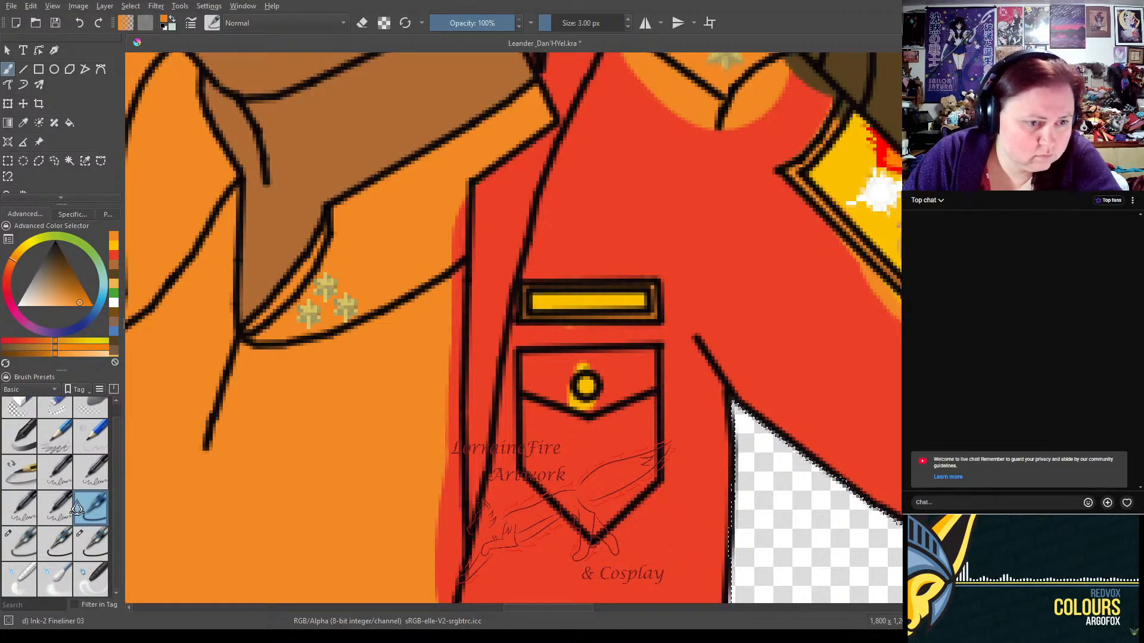
# - Cover the yellow overspill around the pocket button with red at 5 px
pyautogui.click(21, 551)
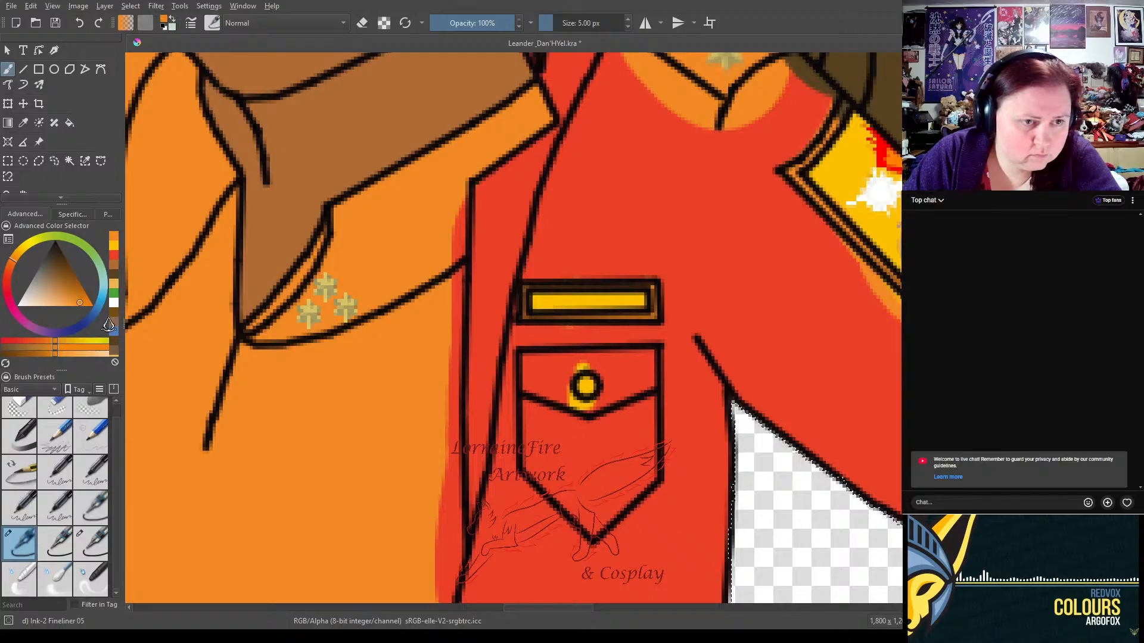
pyautogui.click(114, 256)
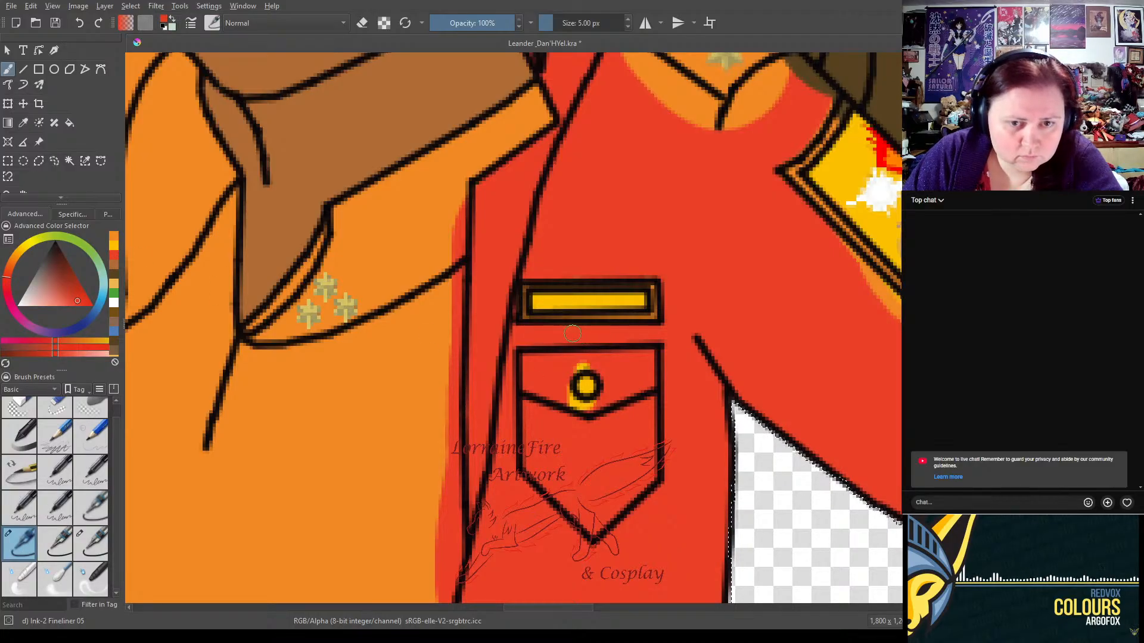
pyautogui.moveTo(595, 375); pyautogui.dragTo(598, 378)
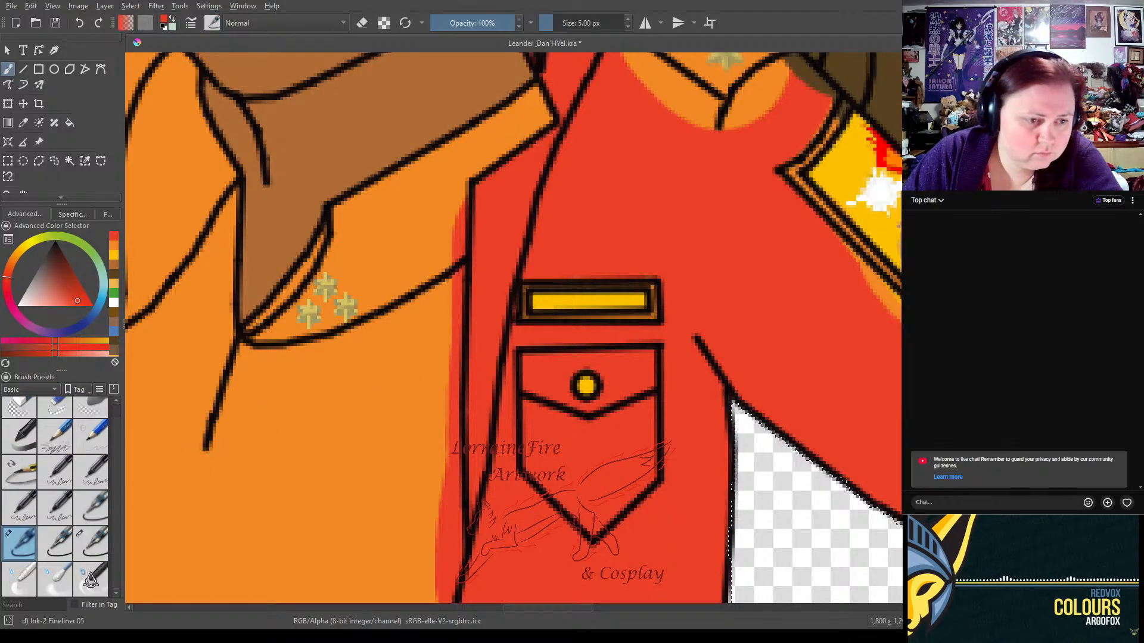
# - Cover the red overspill along the orange shirt's edge beside the jacket opening with orange at 10 px
pyautogui.click(60, 545)
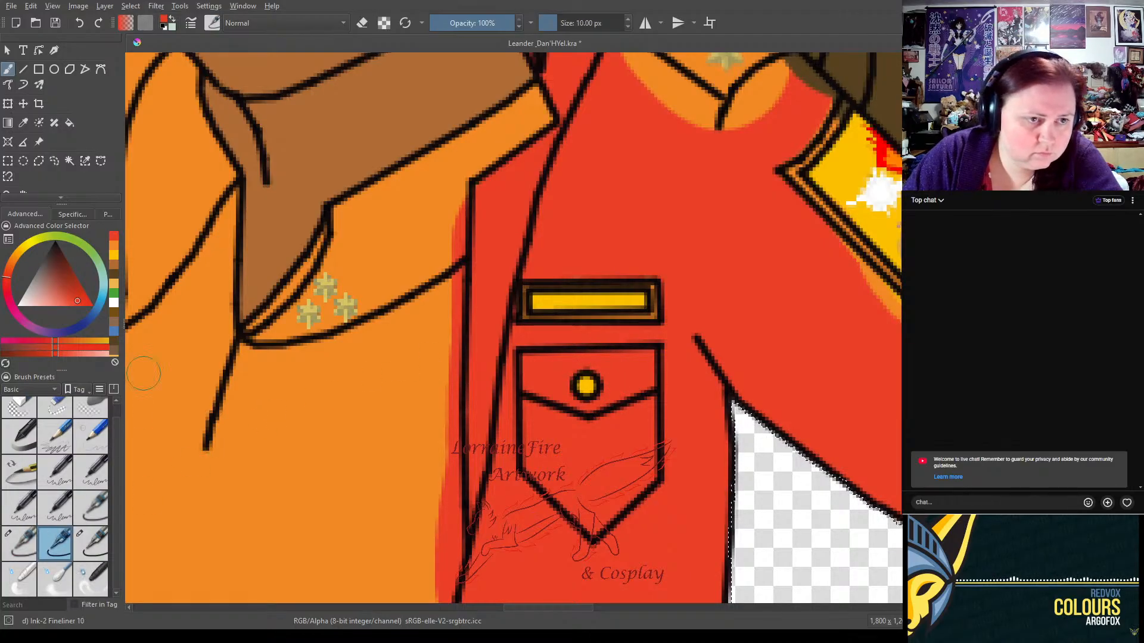
pyautogui.click(113, 253)
pyautogui.moveTo(446, 208)
pyautogui.mouseDown()
pyautogui.moveTo(447, 231)
pyautogui.moveTo(454, 191)
pyautogui.moveTo(444, 548)
pyautogui.moveTo(449, 537)
pyautogui.moveTo(432, 602)
pyautogui.mouseUp()
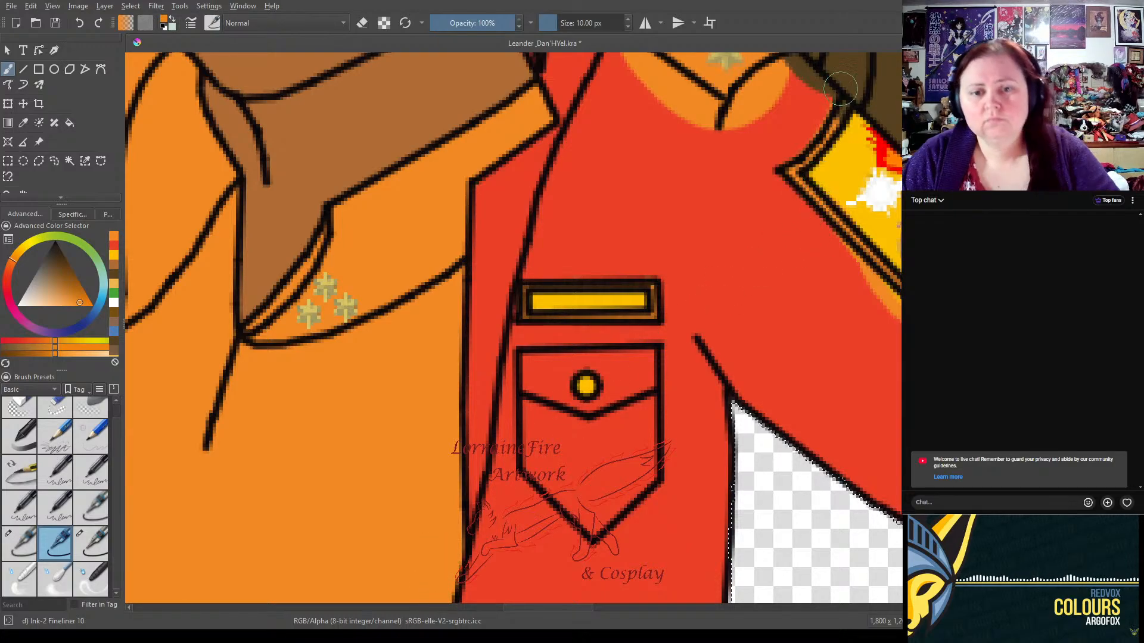
# - Cover the orange and brown overspill below the shoulder epaulette and the orange overspill beside the armband with red at 10 px
pyautogui.moveTo(792, 302)
pyautogui.mouseDown()
pyautogui.moveTo(542, 388)
pyautogui.moveTo(435, 513)
pyautogui.mouseUp()
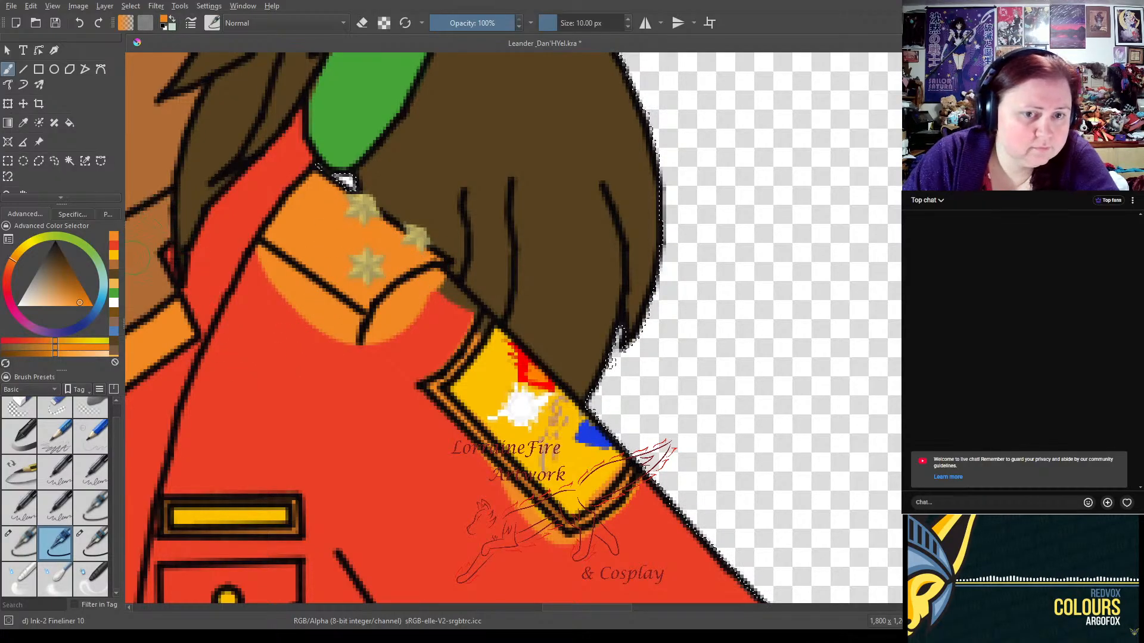
pyautogui.click(113, 246)
pyautogui.moveTo(253, 263)
pyautogui.mouseDown()
pyautogui.moveTo(362, 332)
pyautogui.moveTo(369, 341)
pyautogui.moveTo(303, 315)
pyautogui.moveTo(356, 347)
pyautogui.moveTo(393, 331)
pyautogui.moveTo(385, 319)
pyautogui.moveTo(436, 281)
pyautogui.moveTo(466, 311)
pyautogui.moveTo(420, 346)
pyautogui.mouseUp()
pyautogui.moveTo(478, 468)
pyautogui.mouseDown()
pyautogui.moveTo(562, 553)
pyautogui.moveTo(538, 536)
pyautogui.moveTo(586, 547)
pyautogui.mouseUp()
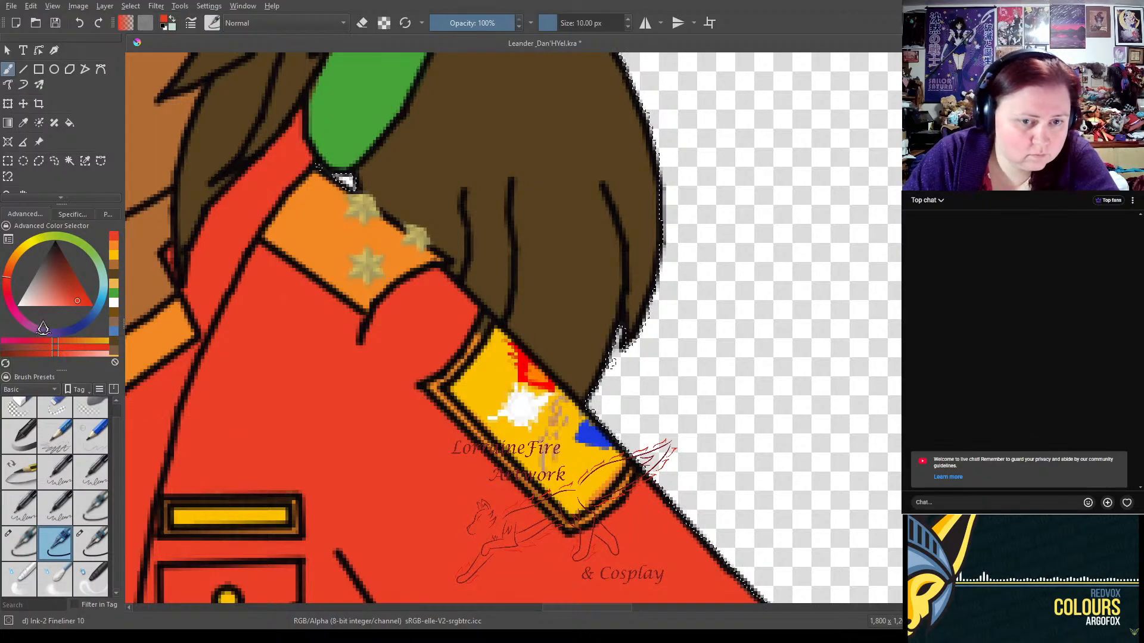
# - Touch up the armband at 5 px with orange on its frame, yellow inside and red around it, and the epaulette's corner with orange
pyautogui.click(19, 543)
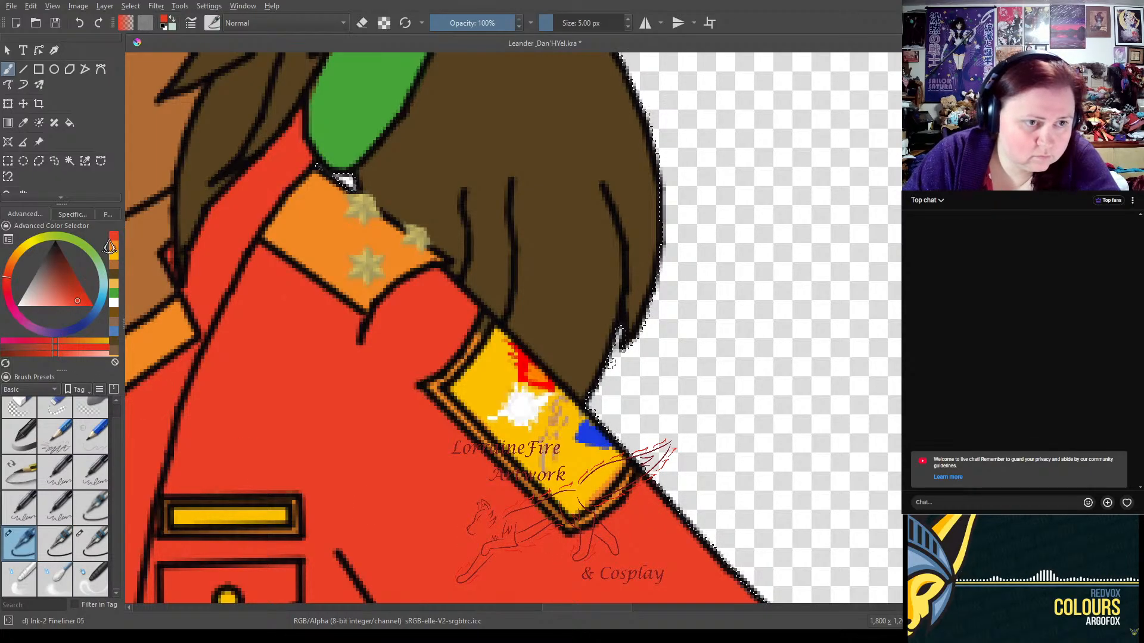
pyautogui.click(115, 253)
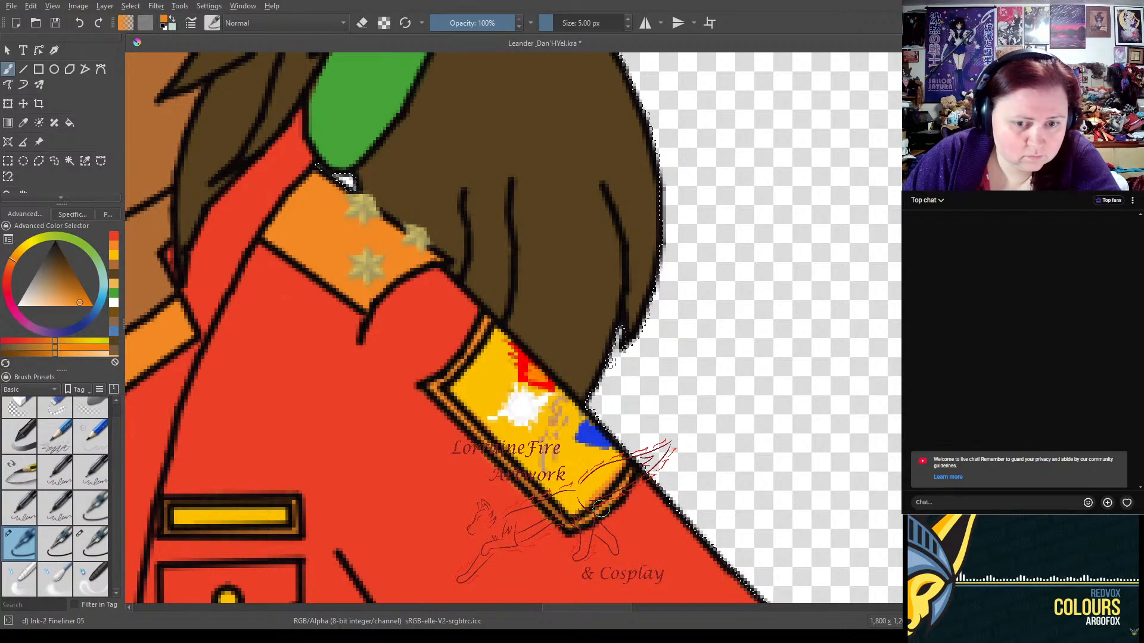
pyautogui.click(113, 255)
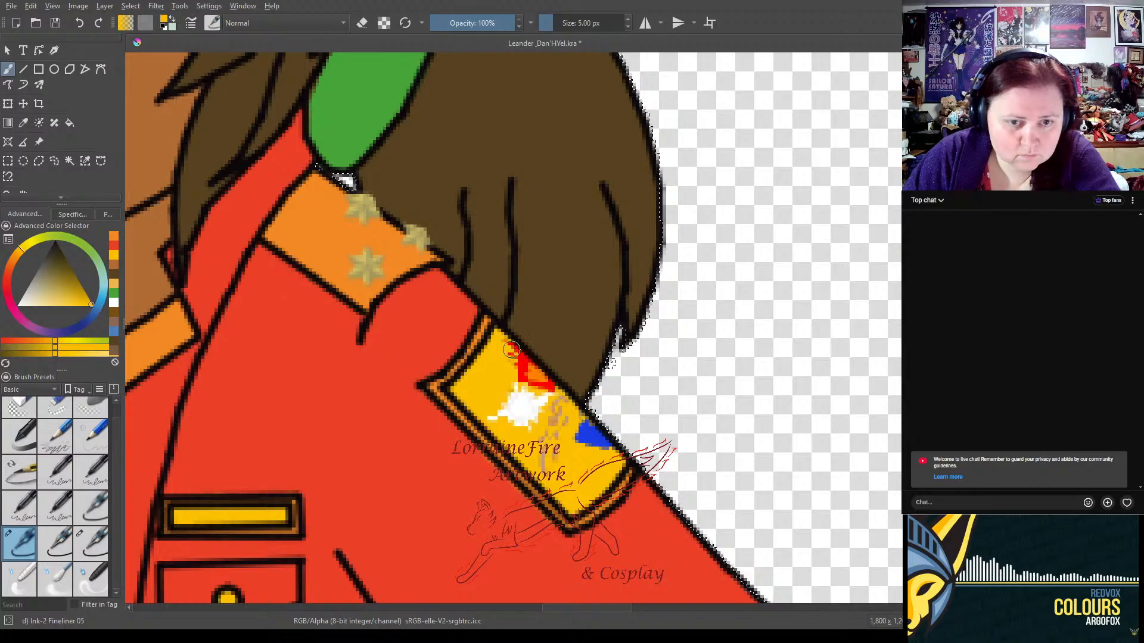
pyautogui.moveTo(470, 393); pyautogui.dragTo(527, 434)
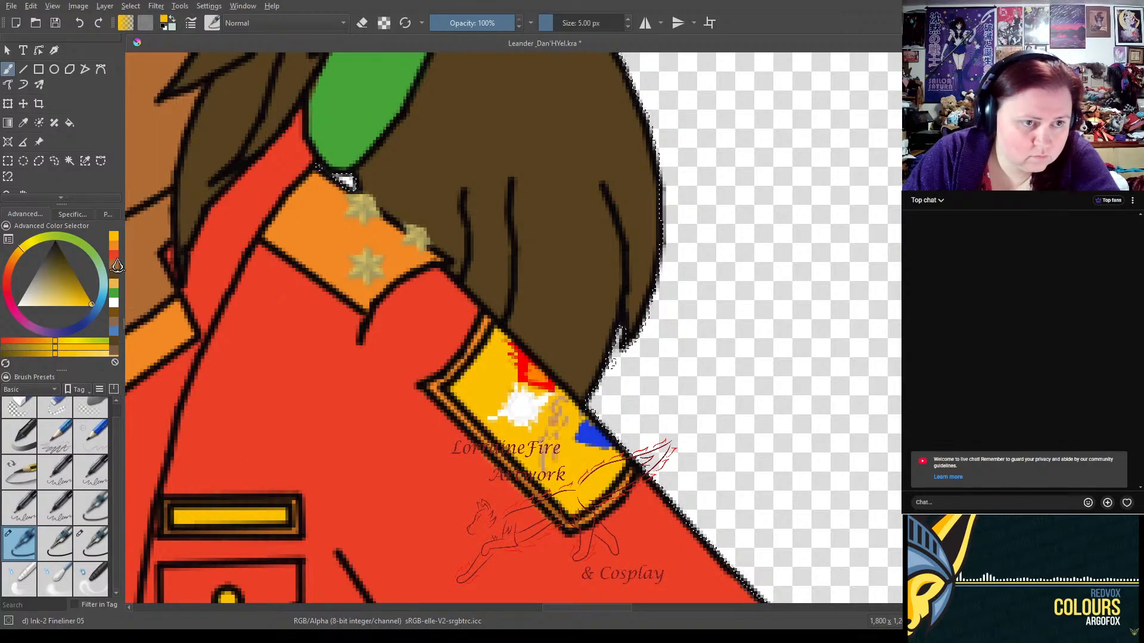
pyautogui.click(114, 264)
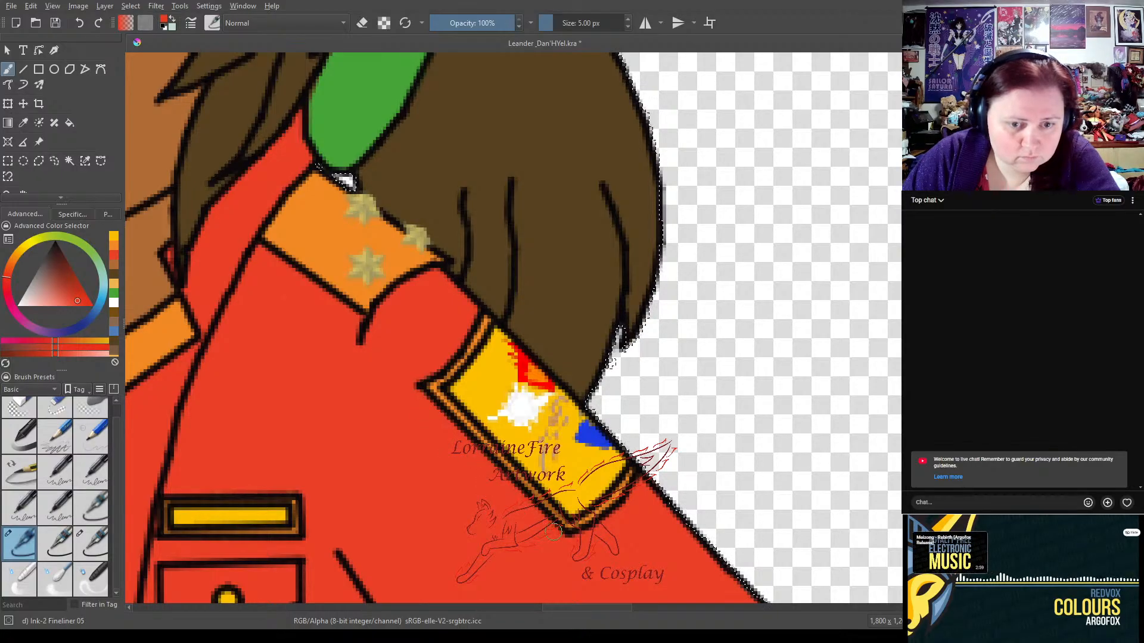
pyautogui.click(576, 553)
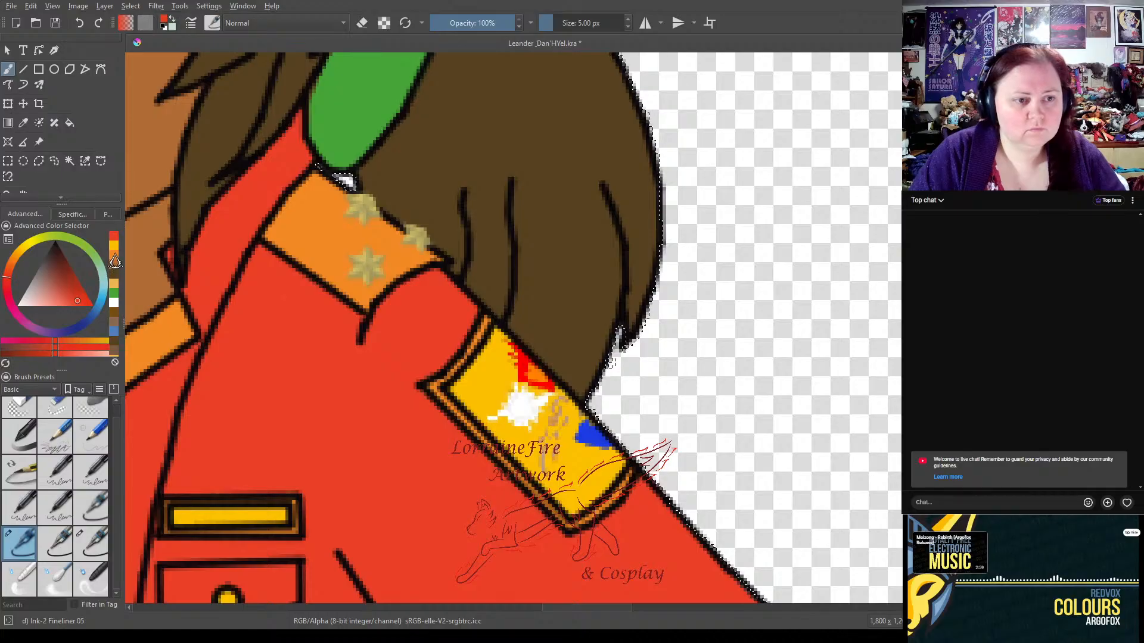
pyautogui.click(114, 261)
pyautogui.click(434, 259)
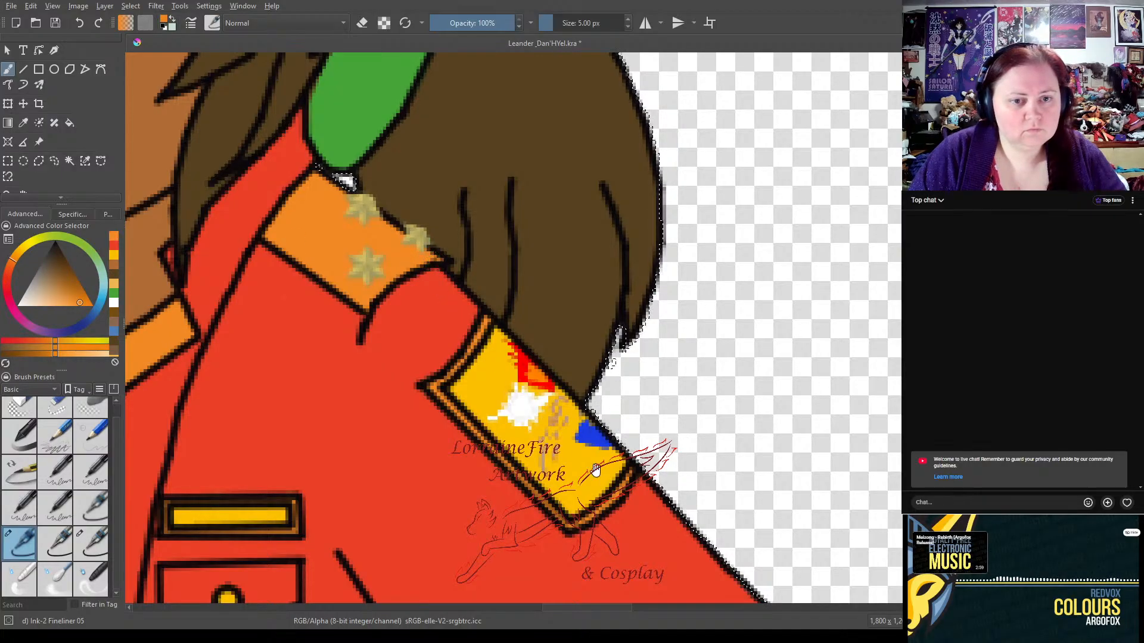
# - Cover the red overspill on the hand's thumb and inner edge with the skin brown at 10 px
pyautogui.moveTo(674, 503); pyautogui.dragTo(465, 199)
pyautogui.moveTo(635, 358); pyautogui.dragTo(521, 286)
pyautogui.moveTo(569, 413)
pyautogui.mouseDown()
pyautogui.moveTo(522, 314)
pyautogui.moveTo(340, 201)
pyautogui.mouseUp()
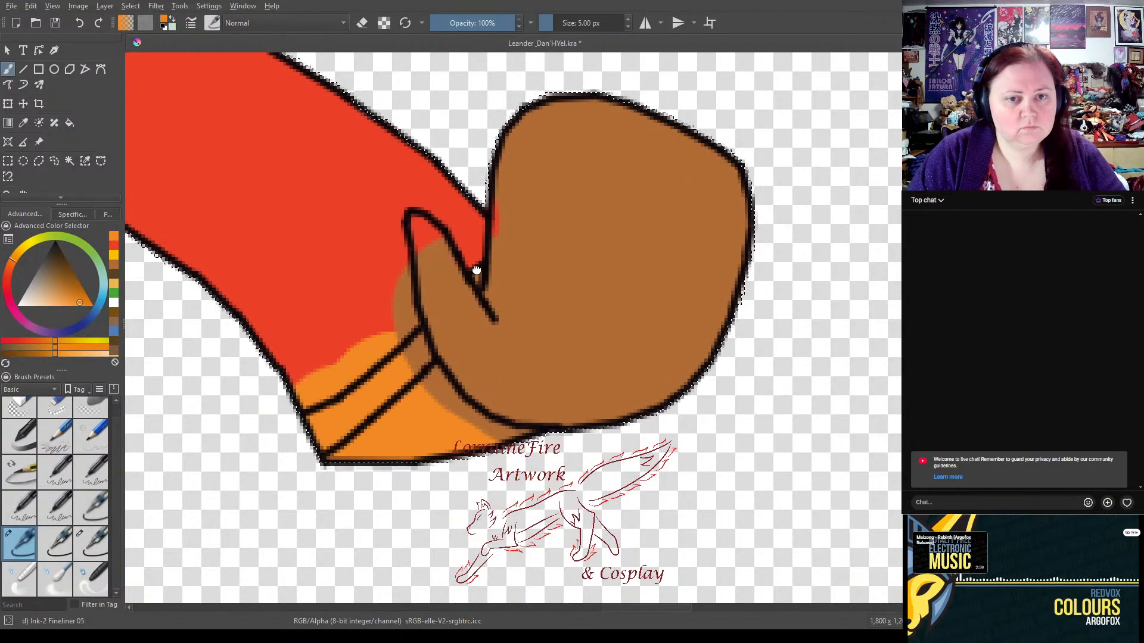
pyautogui.click(55, 544)
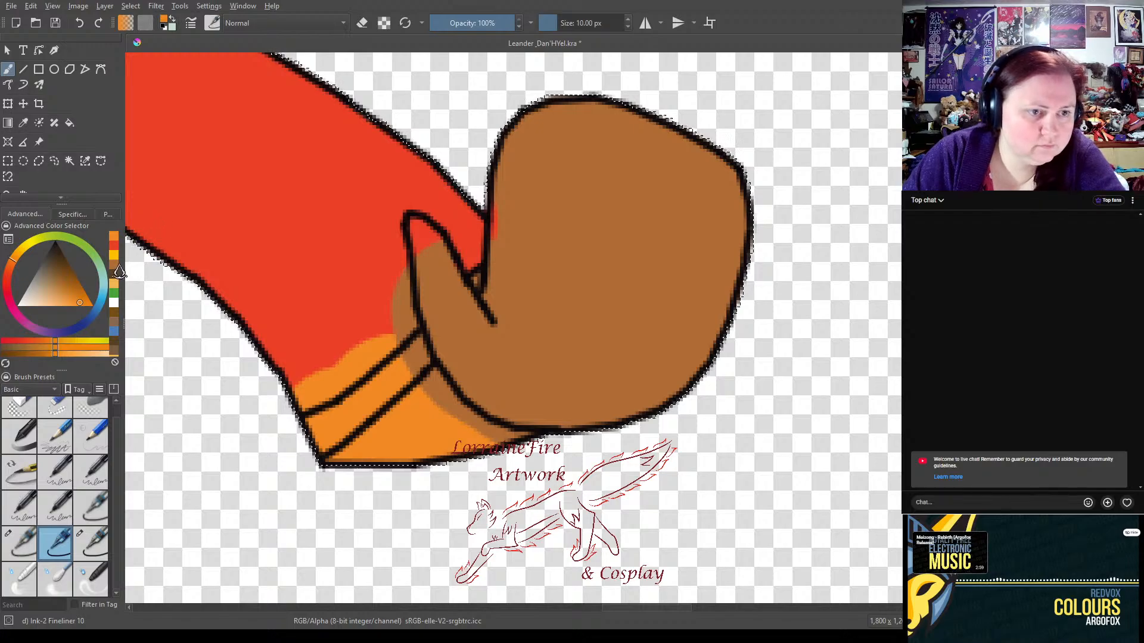
pyautogui.click(117, 269)
pyautogui.moveTo(419, 232); pyautogui.dragTo(418, 250)
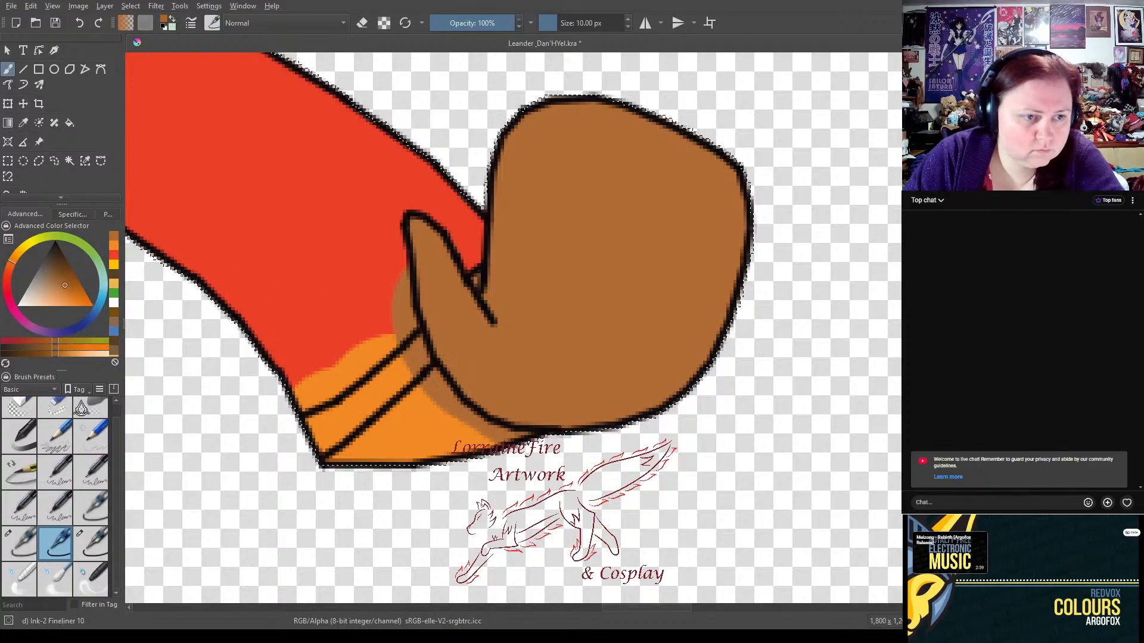
# - Cover the brown and orange overspill on the sleeve beside the thumb and above the cuff with red at 5 px
pyautogui.click(20, 541)
pyautogui.click(113, 255)
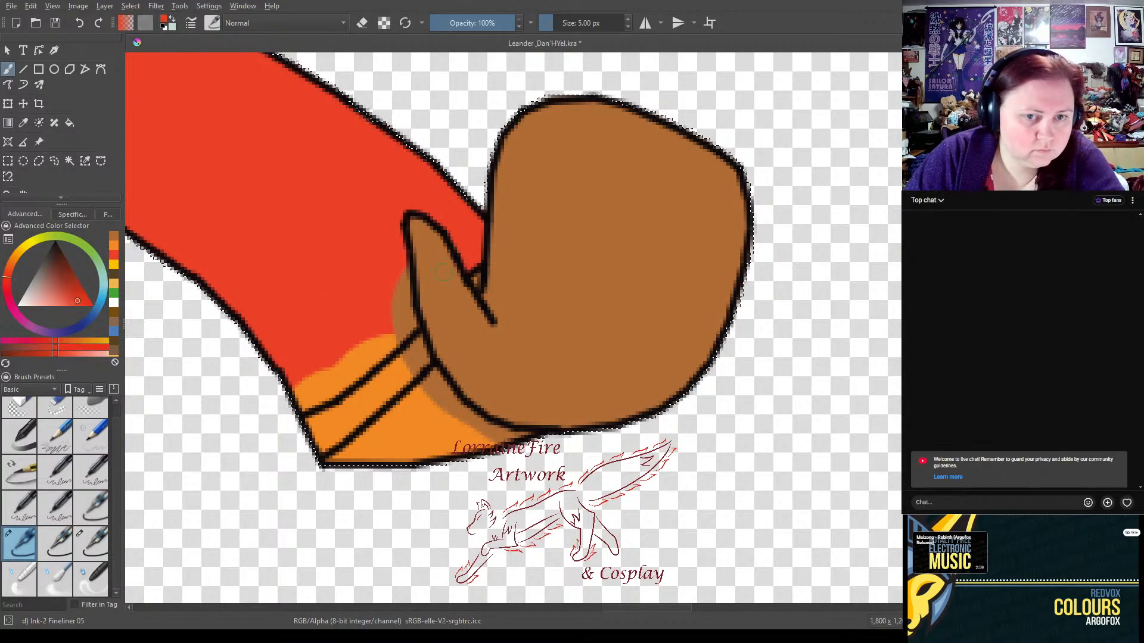
pyautogui.moveTo(396, 264)
pyautogui.mouseDown()
pyautogui.moveTo(406, 333)
pyautogui.moveTo(382, 352)
pyautogui.moveTo(407, 332)
pyautogui.moveTo(386, 336)
pyautogui.moveTo(395, 325)
pyautogui.moveTo(380, 315)
pyautogui.moveTo(383, 332)
pyautogui.moveTo(323, 389)
pyautogui.moveTo(372, 361)
pyautogui.moveTo(314, 397)
pyautogui.mouseUp()
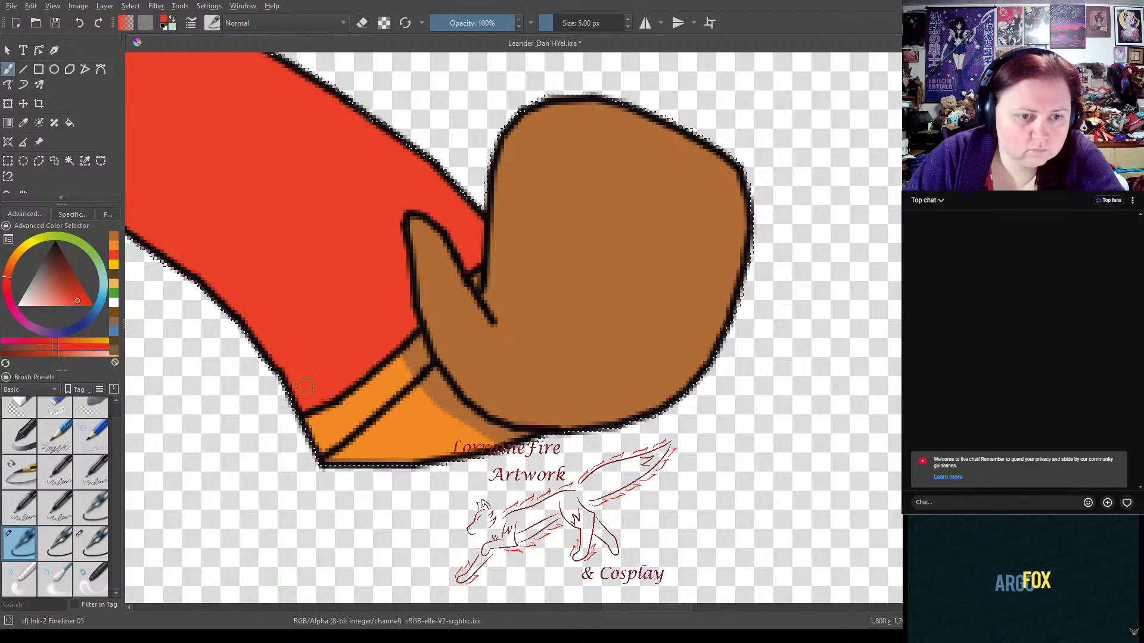
# - Cover the brown overspill on the cuff and the small gap beside the thumb with orange at 5 px
pyautogui.click(114, 265)
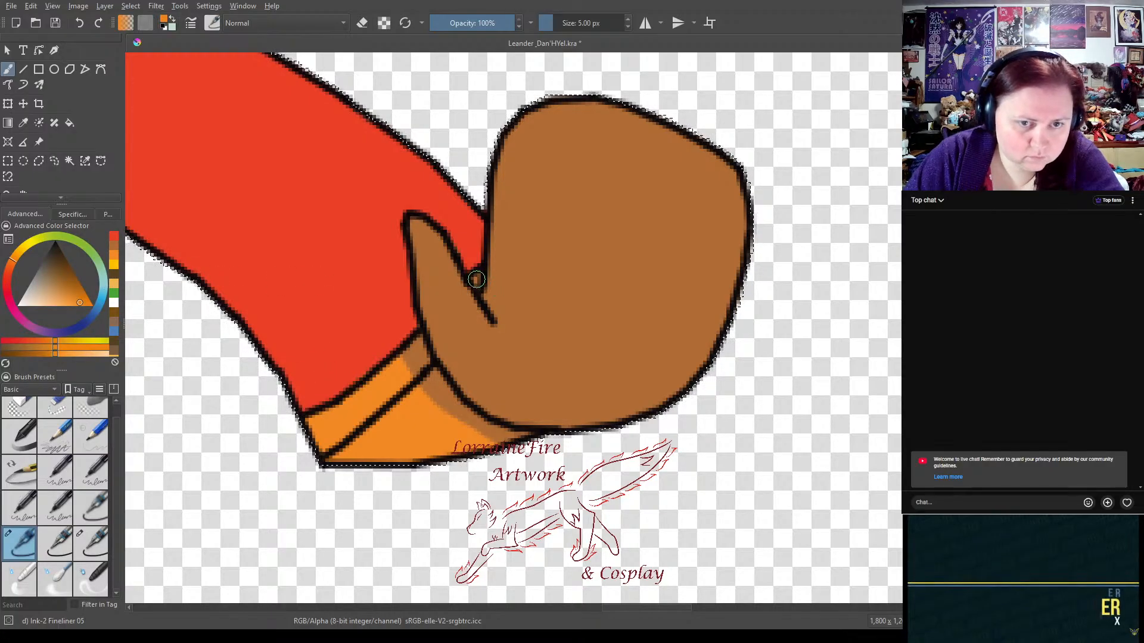
pyautogui.click(475, 280)
pyautogui.moveTo(422, 344)
pyautogui.mouseDown()
pyautogui.moveTo(423, 367)
pyautogui.moveTo(420, 348)
pyautogui.moveTo(391, 367)
pyautogui.moveTo(413, 351)
pyautogui.moveTo(418, 365)
pyautogui.moveTo(422, 340)
pyautogui.moveTo(432, 400)
pyautogui.moveTo(469, 428)
pyautogui.moveTo(434, 372)
pyautogui.mouseUp()
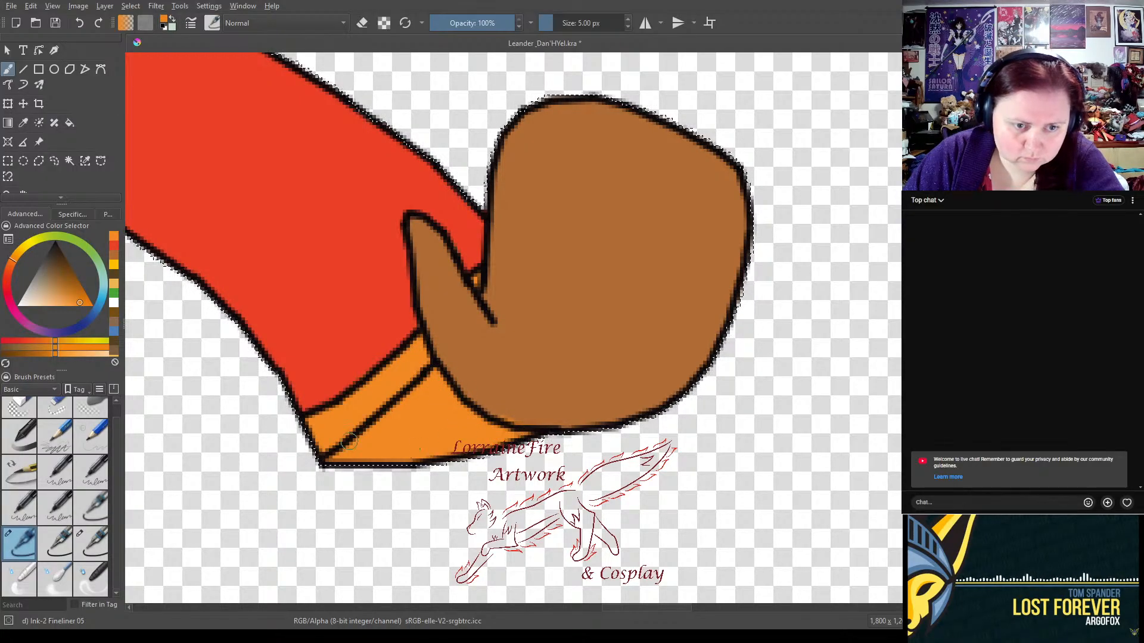
pyautogui.click(114, 255)
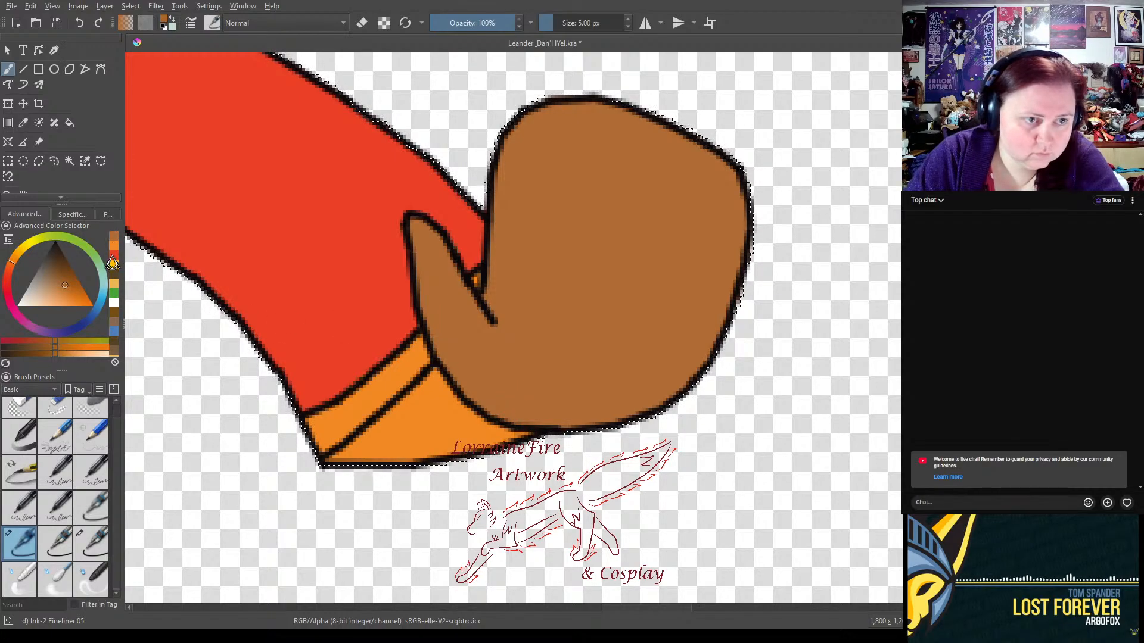
pyautogui.click(113, 257)
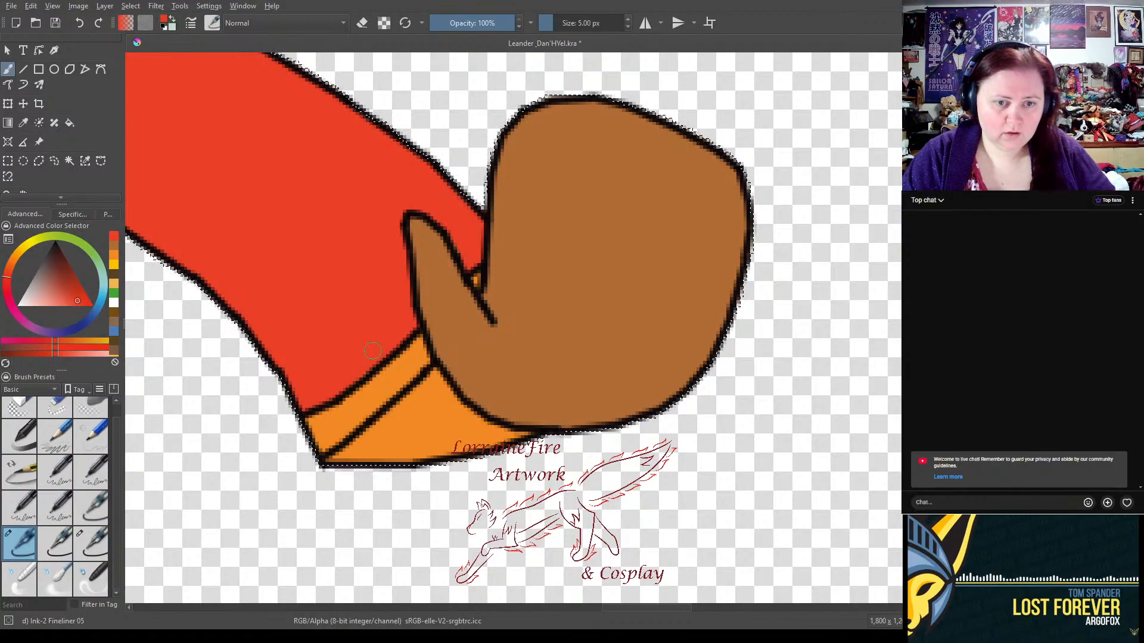
# - Cover the overspill on the orange shirt above the brown belt and in the strip just below it with orange at 10 px
pyautogui.moveTo(329, 293); pyautogui.dragTo(733, 357)
pyautogui.moveTo(309, 441); pyautogui.dragTo(684, 383)
pyautogui.moveTo(518, 316); pyautogui.dragTo(699, 352)
pyautogui.moveTo(748, 293)
pyautogui.mouseDown()
pyautogui.moveTo(794, 464)
pyautogui.moveTo(816, 337)
pyautogui.moveTo(695, 373)
pyautogui.moveTo(591, 366)
pyautogui.moveTo(646, 269)
pyautogui.mouseUp()
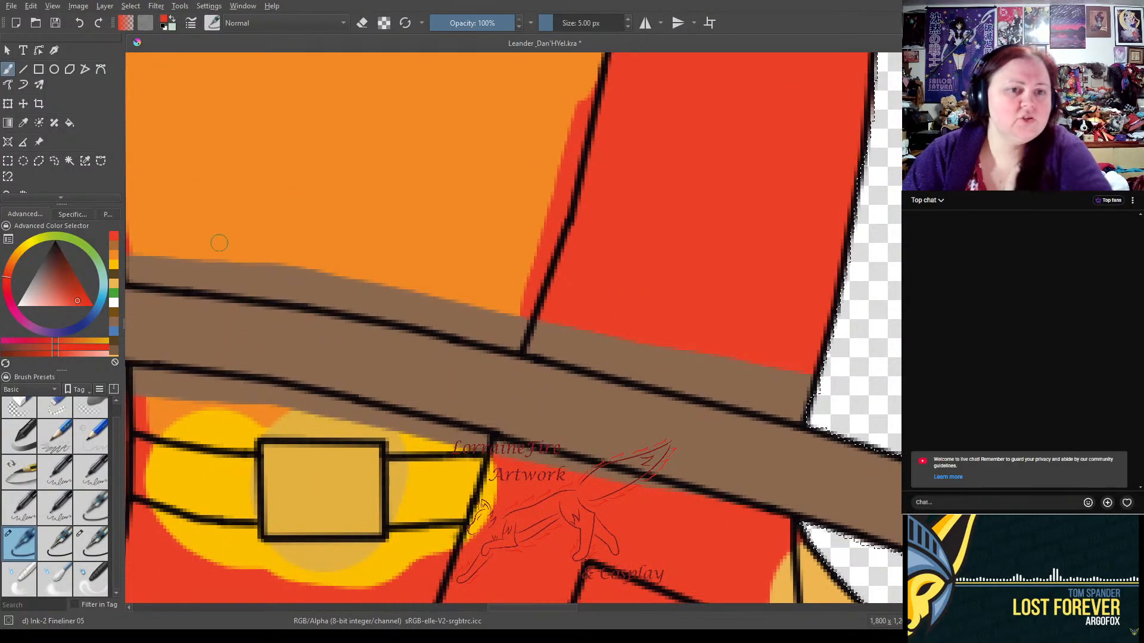
pyautogui.click(55, 539)
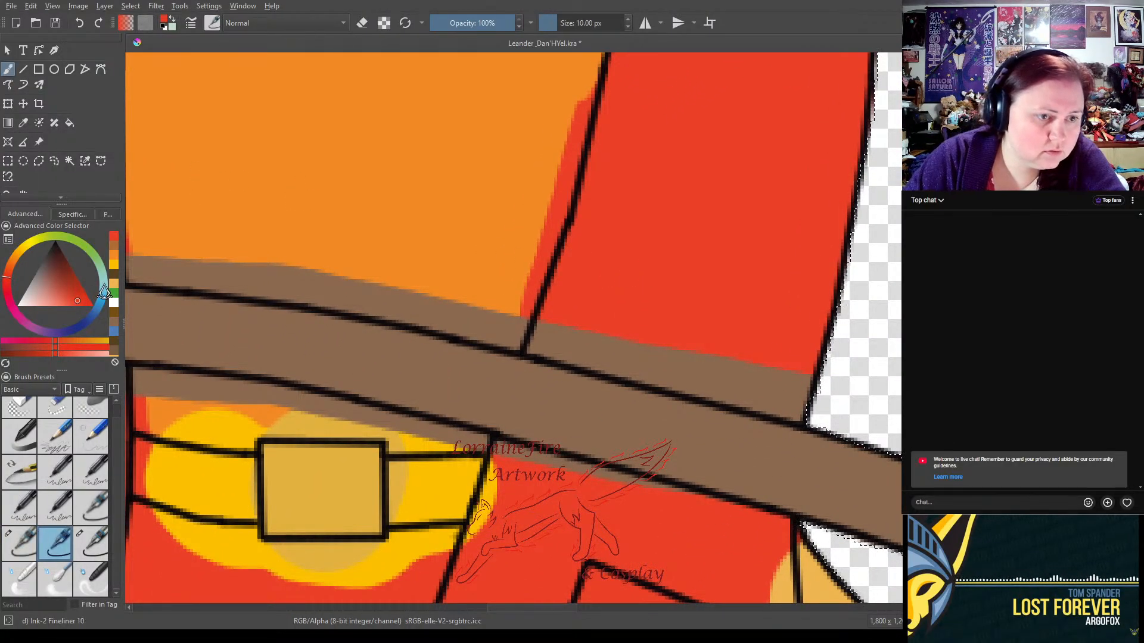
pyautogui.click(114, 257)
pyautogui.moveTo(229, 274)
pyautogui.mouseDown()
pyautogui.moveTo(196, 275)
pyautogui.moveTo(357, 298)
pyautogui.moveTo(228, 257)
pyautogui.moveTo(503, 327)
pyautogui.moveTo(518, 324)
pyautogui.moveTo(527, 298)
pyautogui.mouseUp()
pyautogui.moveTo(434, 276)
pyautogui.mouseDown()
pyautogui.moveTo(515, 292)
pyautogui.moveTo(521, 308)
pyautogui.moveTo(562, 174)
pyautogui.mouseUp()
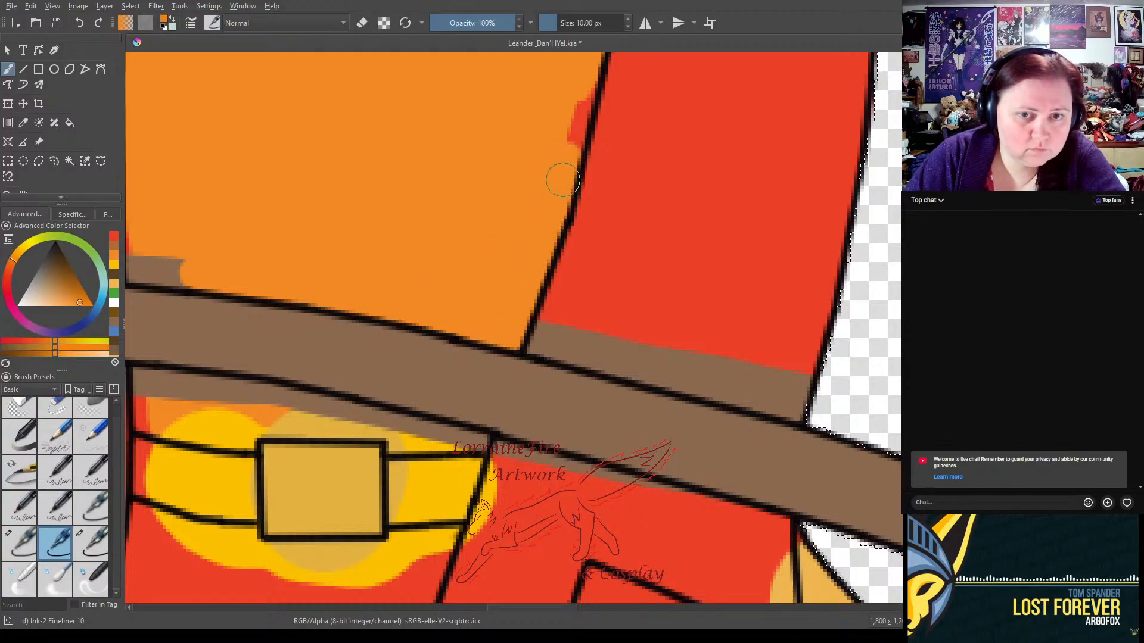
pyautogui.moveTo(557, 217)
pyautogui.mouseDown()
pyautogui.moveTo(571, 105)
pyautogui.moveTo(573, 133)
pyautogui.moveTo(582, 82)
pyautogui.mouseUp()
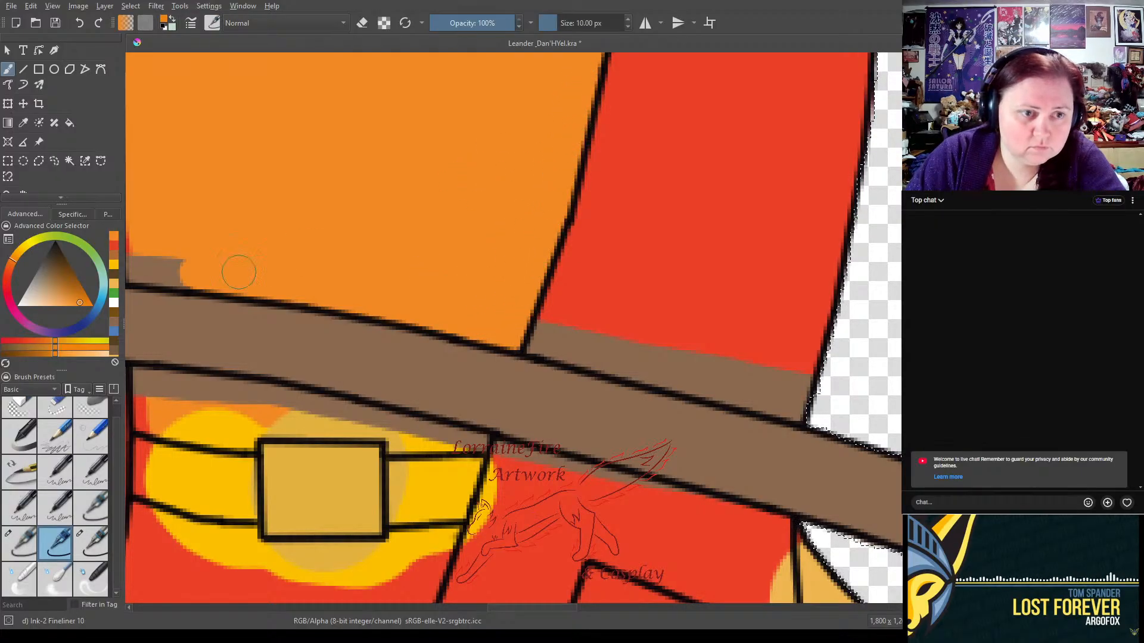
pyautogui.moveTo(143, 235)
pyautogui.mouseDown()
pyautogui.moveTo(149, 262)
pyautogui.moveTo(173, 268)
pyautogui.moveTo(149, 265)
pyautogui.mouseUp()
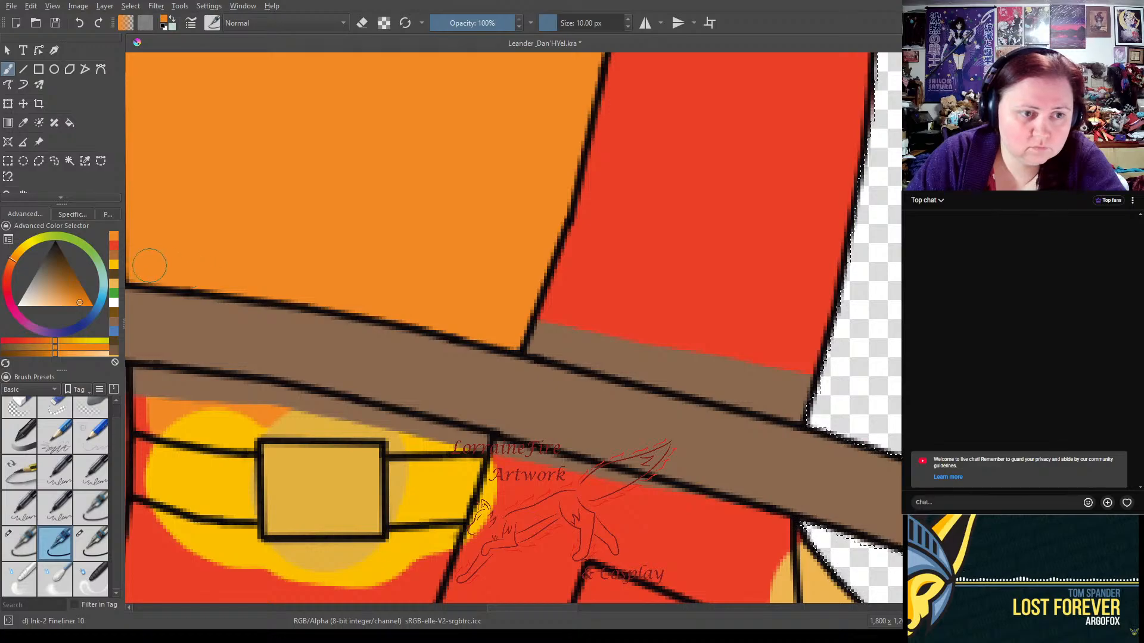
pyautogui.moveTo(144, 381)
pyautogui.mouseDown()
pyautogui.moveTo(146, 415)
pyautogui.moveTo(158, 422)
pyautogui.moveTo(256, 434)
pyautogui.moveTo(191, 430)
pyautogui.moveTo(241, 431)
pyautogui.moveTo(185, 411)
pyautogui.moveTo(235, 403)
pyautogui.moveTo(151, 380)
pyautogui.moveTo(479, 442)
pyautogui.moveTo(401, 446)
pyautogui.moveTo(259, 420)
pyautogui.mouseUp()
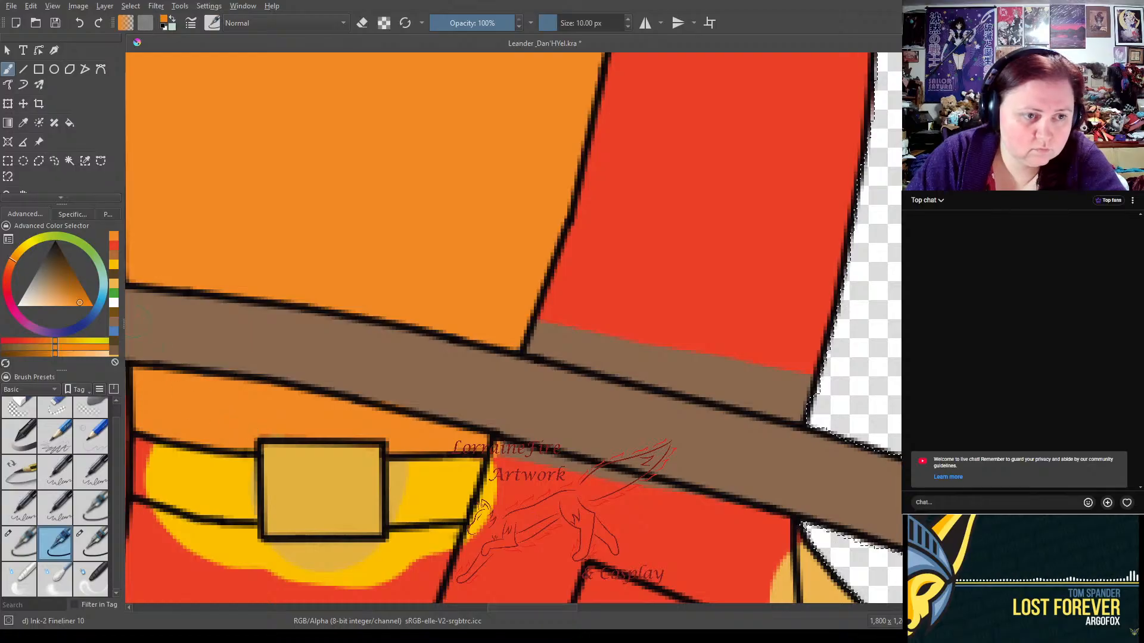
# - Touch up the brown belt's lower edge with brown and repaint the buckle below it with tan at 10 px
pyautogui.click(51, 276)
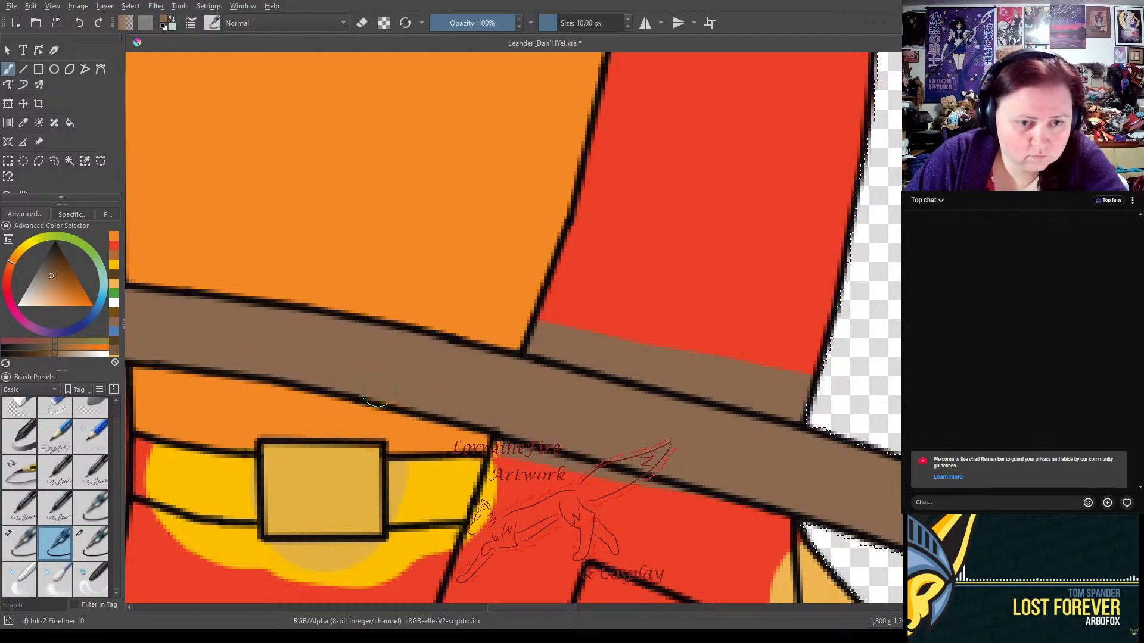
pyautogui.moveTo(411, 398); pyautogui.dragTo(324, 367)
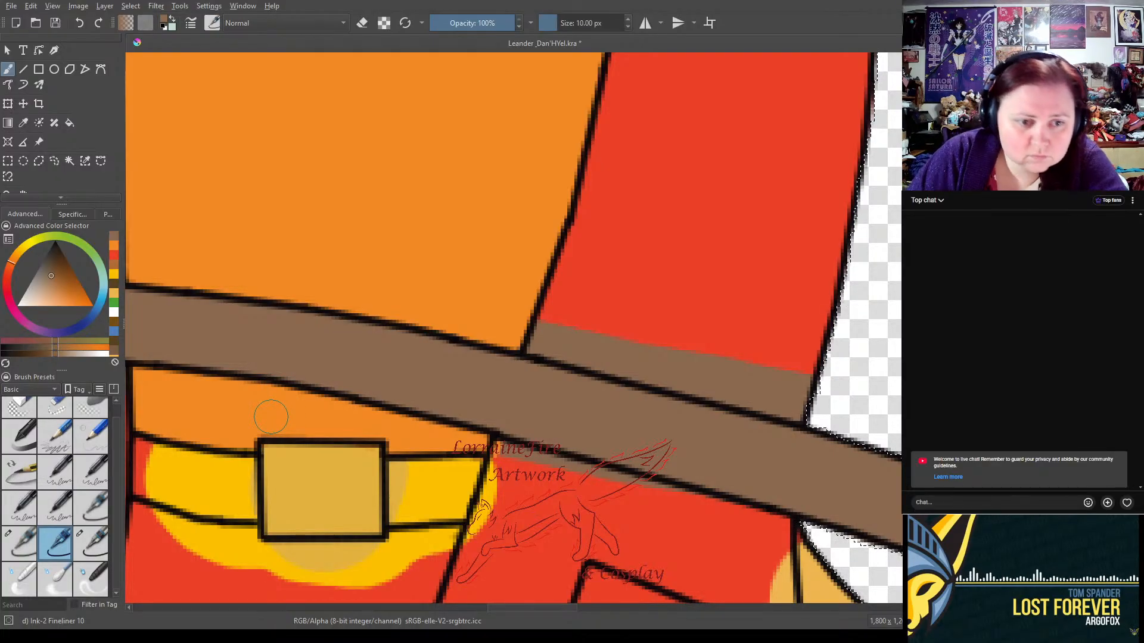
pyautogui.click(113, 301)
pyautogui.moveTo(325, 478); pyautogui.dragTo(342, 494)
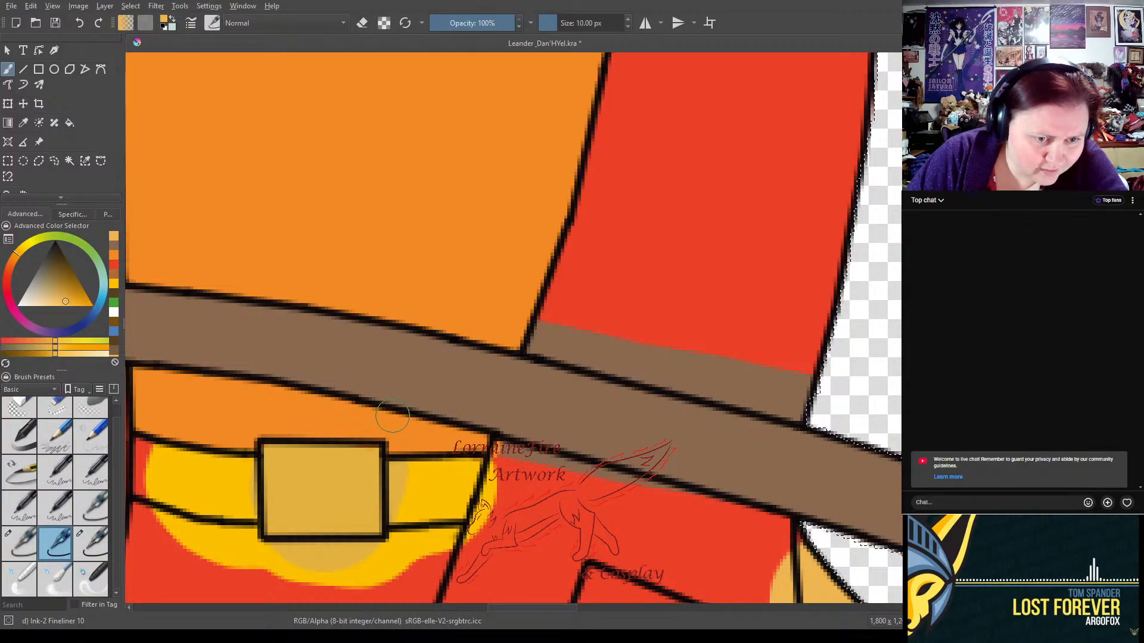
pyautogui.moveTo(295, 454)
pyautogui.mouseDown()
pyautogui.moveTo(274, 470)
pyautogui.moveTo(271, 501)
pyautogui.moveTo(289, 491)
pyautogui.moveTo(365, 516)
pyautogui.mouseUp()
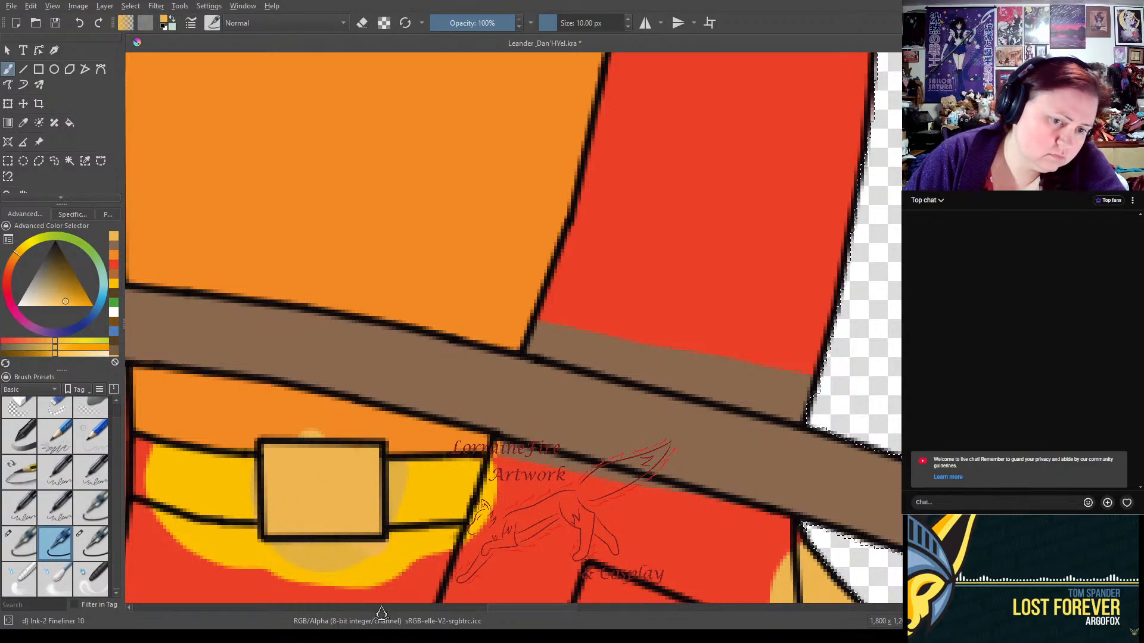
pyautogui.click(91, 409)
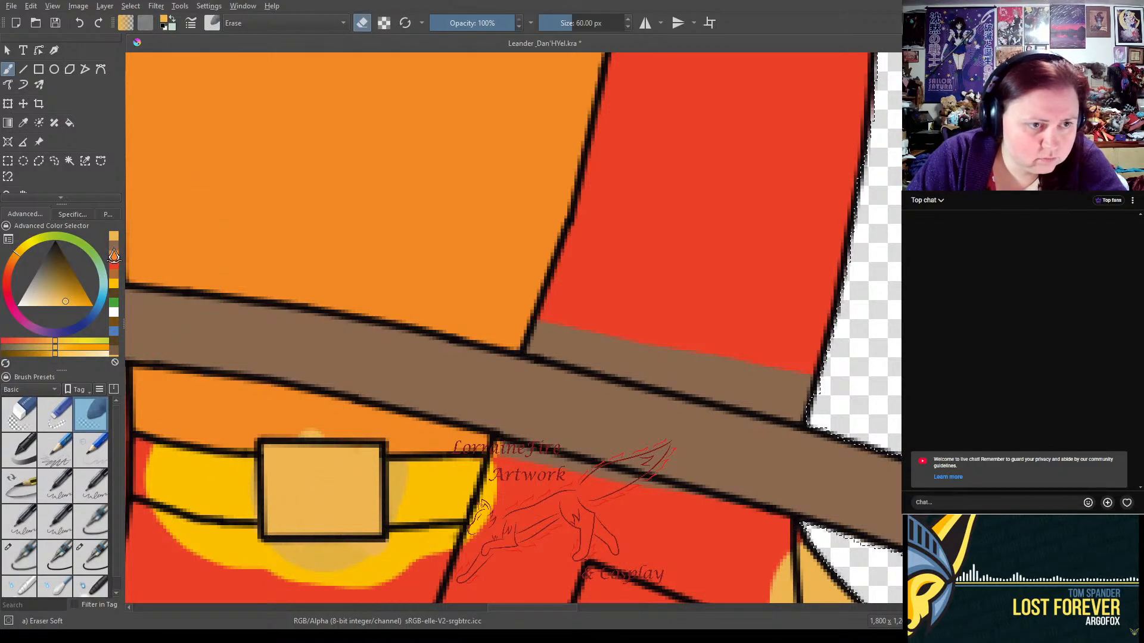
pyautogui.press('d')
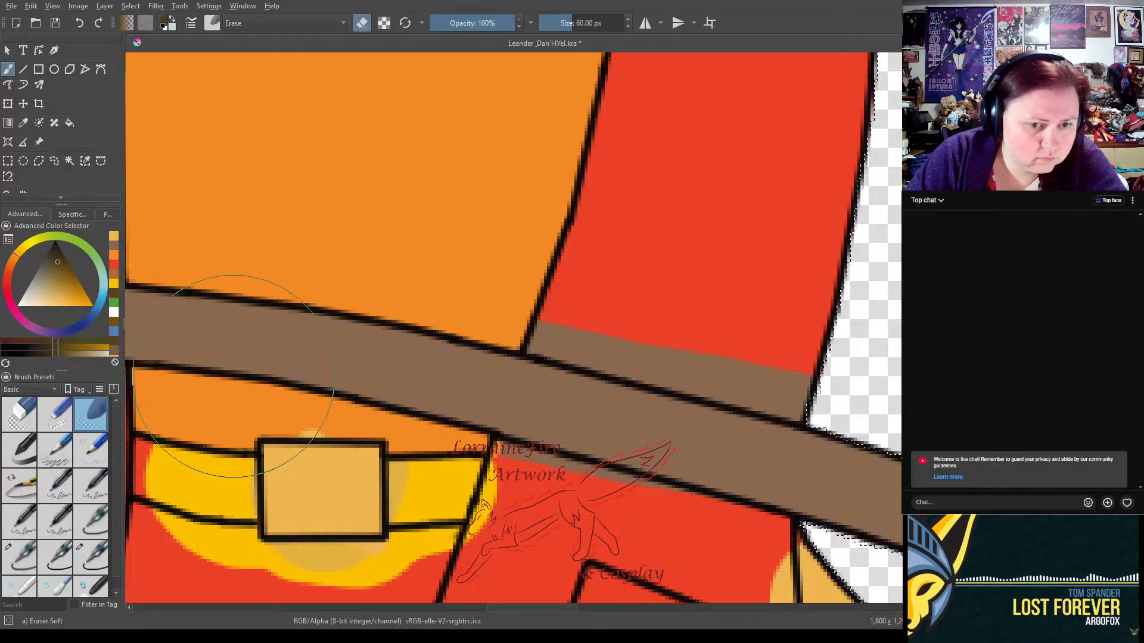
pyautogui.click(59, 569)
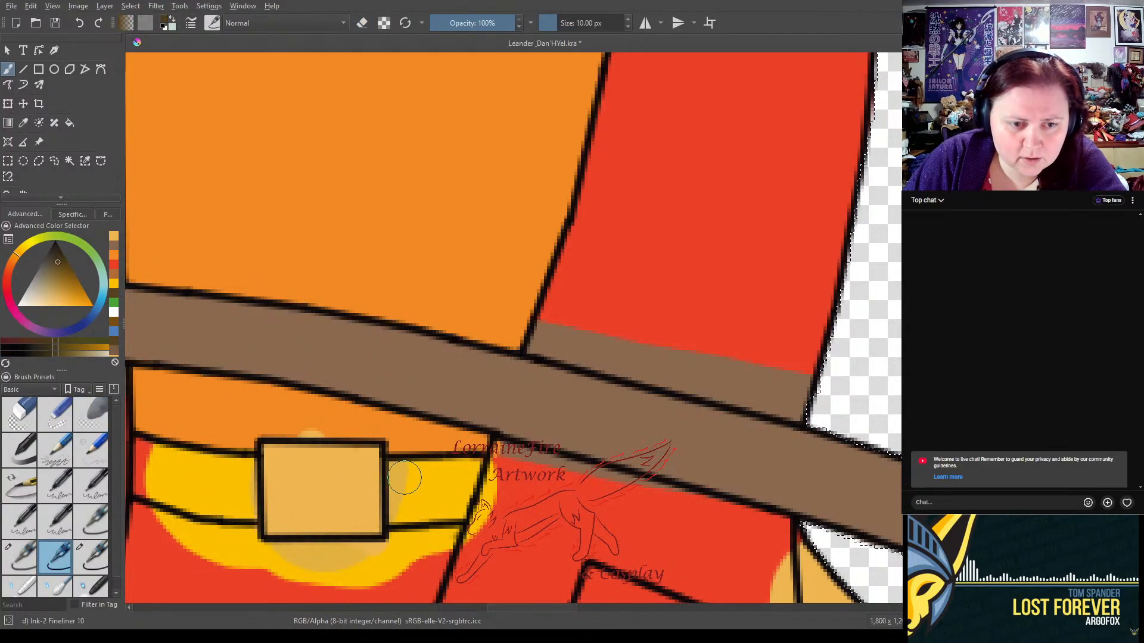
pyautogui.moveTo(408, 473); pyautogui.dragTo(399, 478)
pyautogui.hotkey('ctrl', 'z')
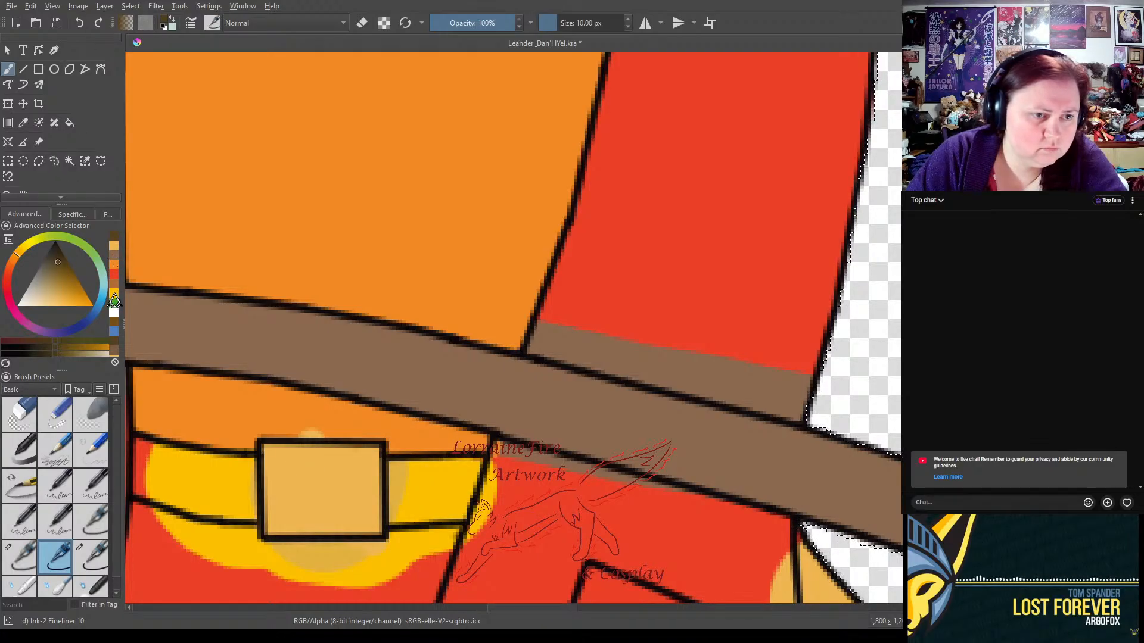
# - Cover the tan and red overspill on the yellow belt on both sides of the buckle with yellow at 10 px
pyautogui.click(91, 305)
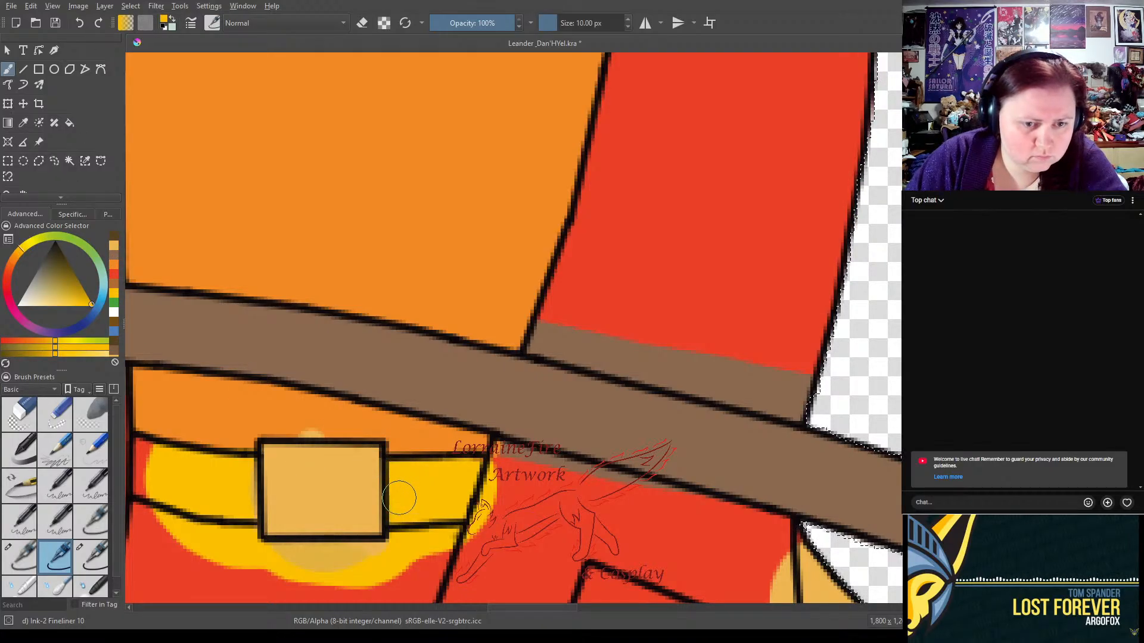
pyautogui.moveTo(434, 486)
pyautogui.mouseDown()
pyautogui.moveTo(474, 467)
pyautogui.moveTo(451, 508)
pyautogui.mouseUp()
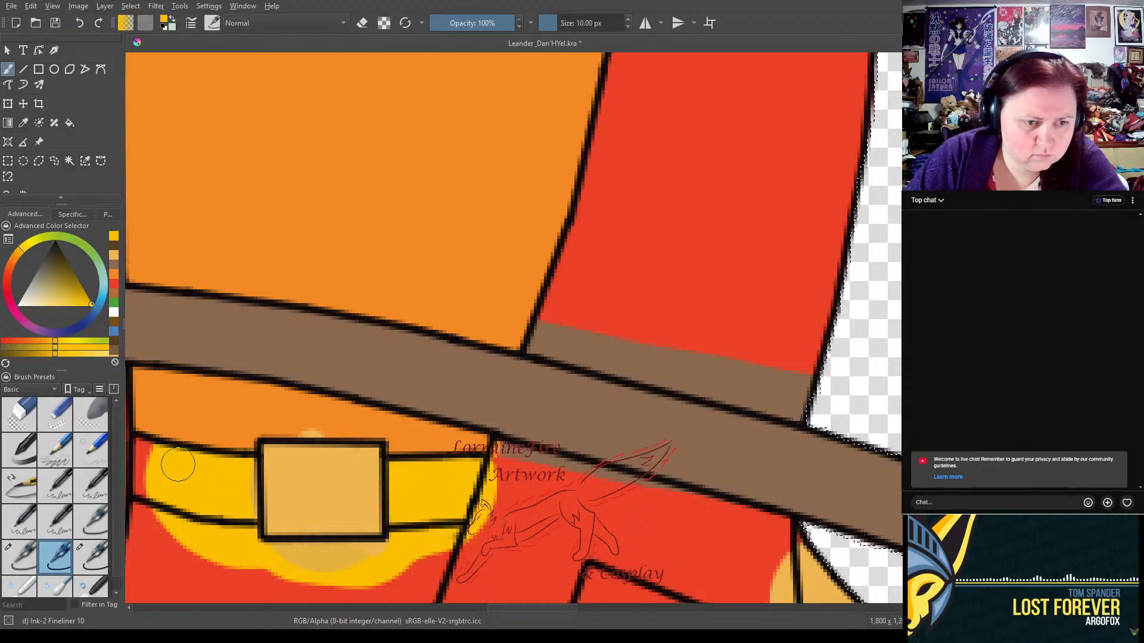
pyautogui.moveTo(148, 454); pyautogui.dragTo(161, 487)
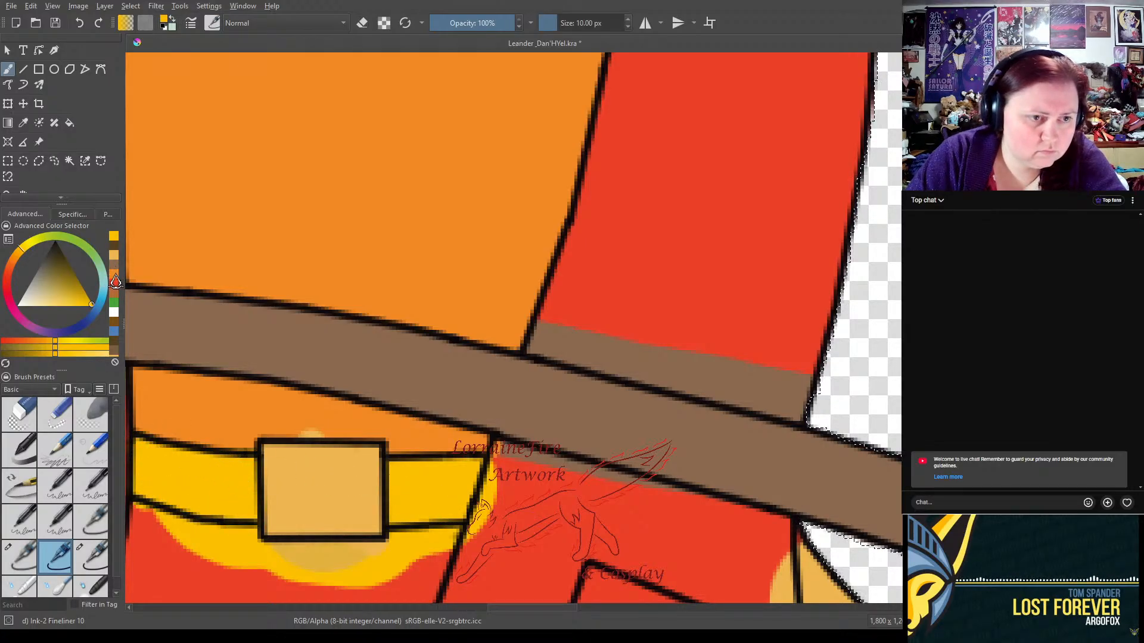
# - Cover the brown overspill above the brown belt and the yellow and tan overspill beside the yellow belt and tail with red at 10 px
pyautogui.click(114, 280)
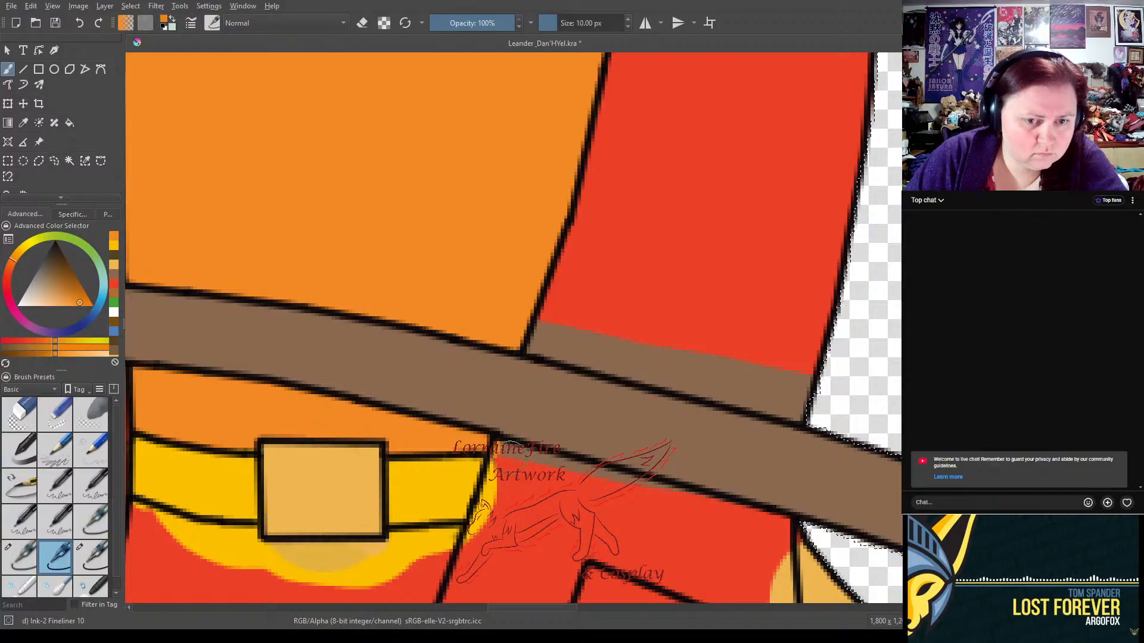
pyautogui.click(113, 284)
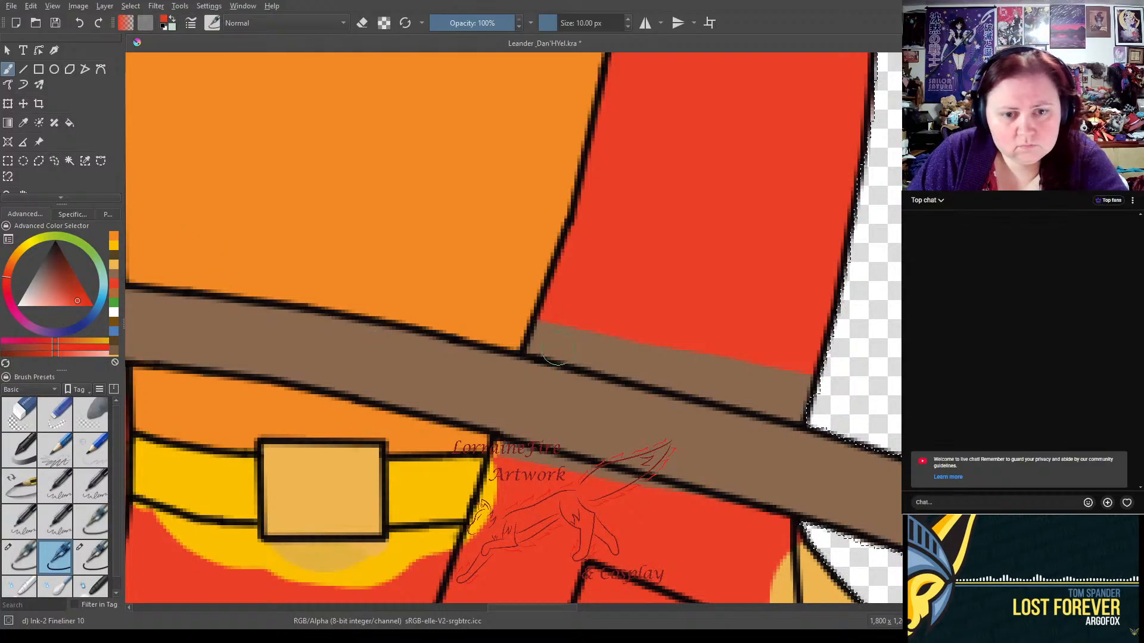
pyautogui.moveTo(533, 350)
pyautogui.mouseDown()
pyautogui.moveTo(799, 410)
pyautogui.moveTo(803, 392)
pyautogui.moveTo(790, 398)
pyautogui.moveTo(715, 361)
pyautogui.moveTo(577, 333)
pyautogui.mouseUp()
pyautogui.moveTo(505, 444); pyautogui.dragTo(473, 556)
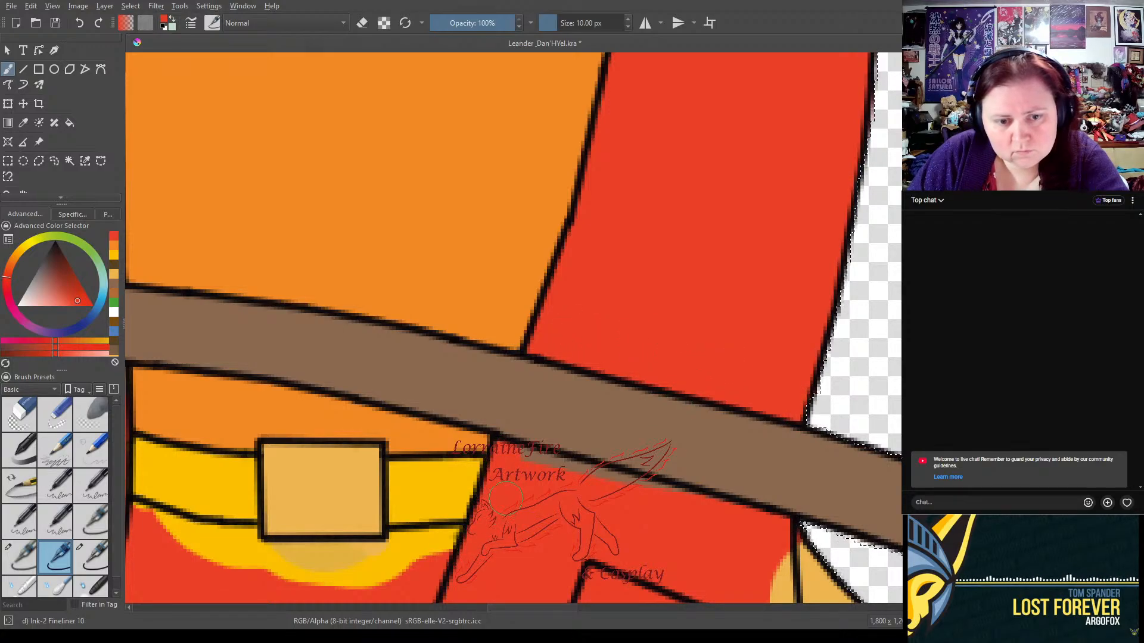
pyautogui.moveTo(514, 453); pyautogui.dragTo(745, 519)
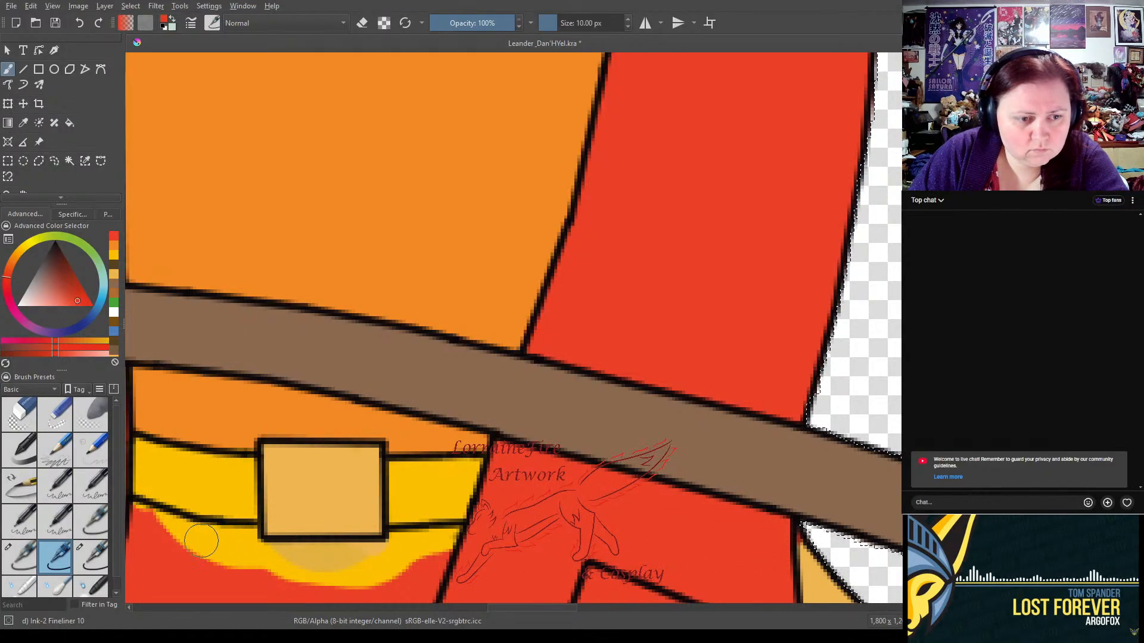
pyautogui.moveTo(137, 518); pyautogui.dragTo(197, 545)
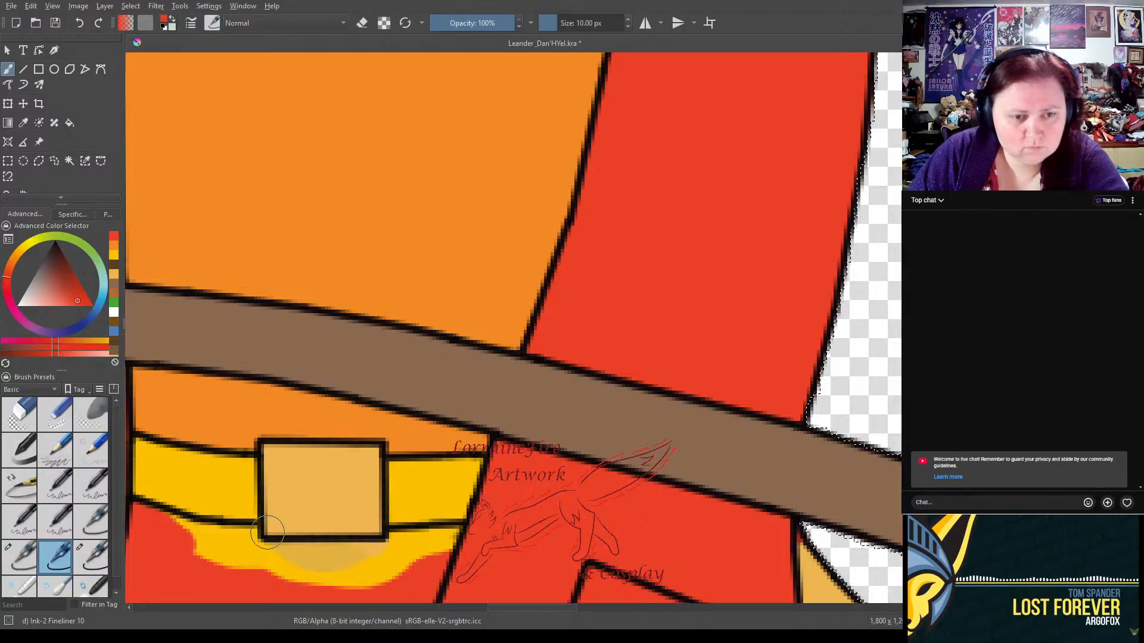
# - Cover the yellow overspill around the pocket button and the remaining tan overspill beside the tail with red at 10 px
pyautogui.moveTo(757, 425); pyautogui.dragTo(659, 181)
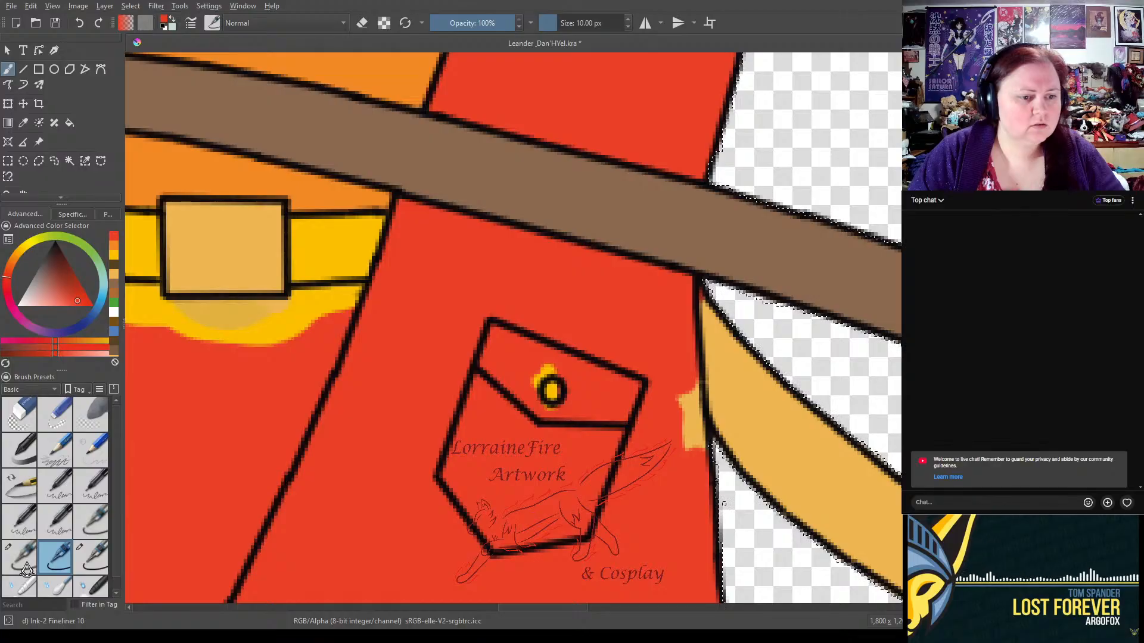
pyautogui.keyDown('ctrl'); pyautogui.click(177, 296); pyautogui.keyUp('ctrl')
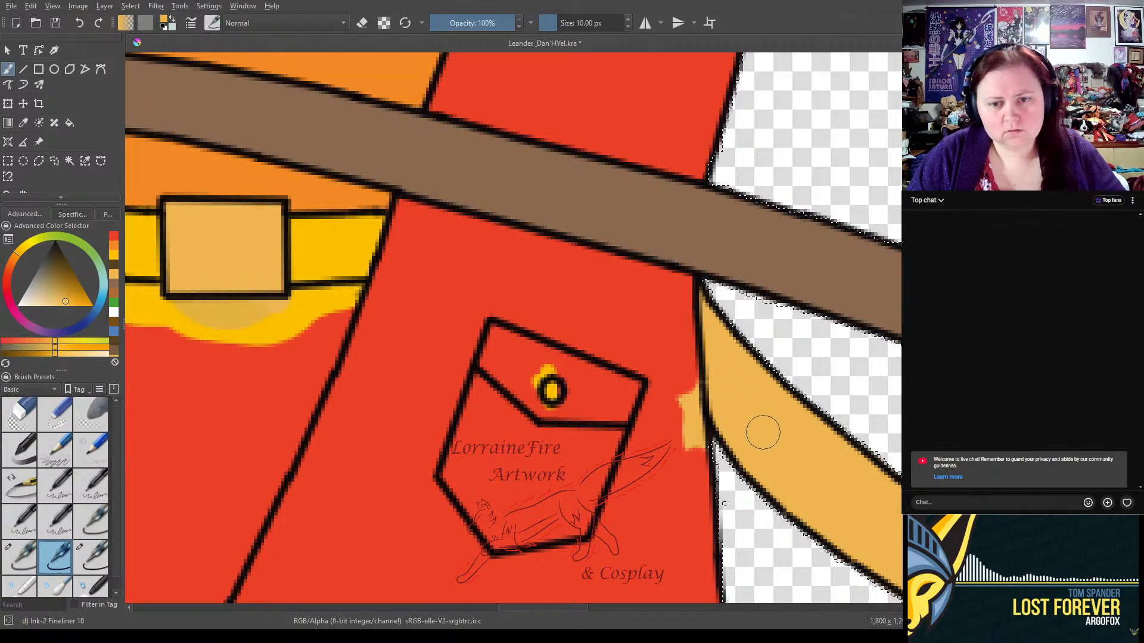
pyautogui.moveTo(517, 364); pyautogui.dragTo(500, 403)
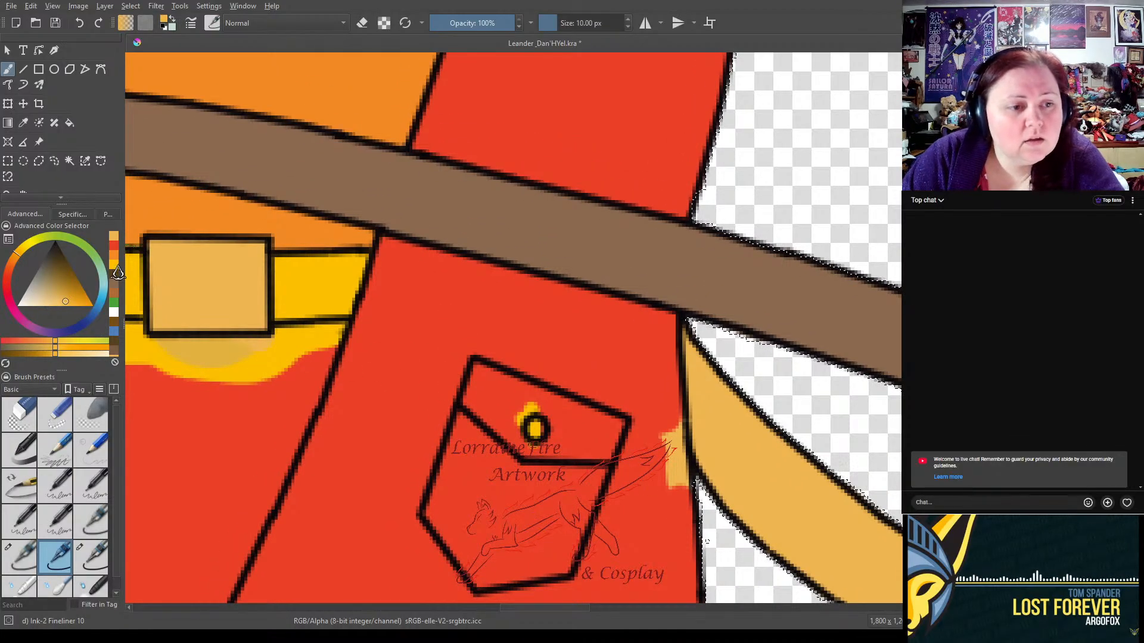
pyautogui.click(91, 304)
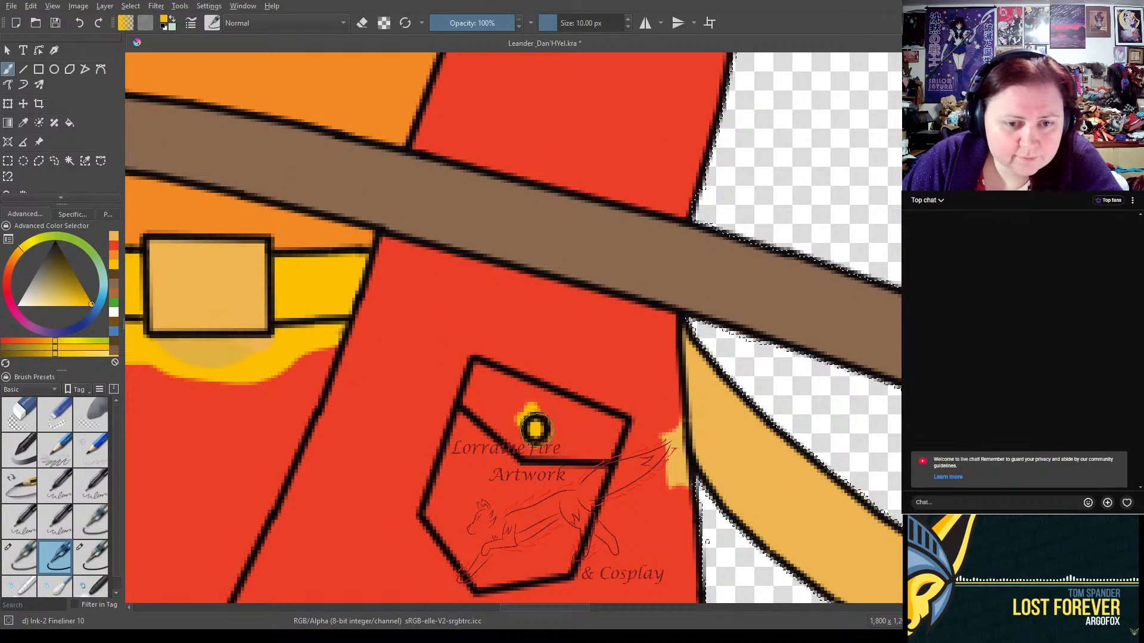
pyautogui.click(112, 256)
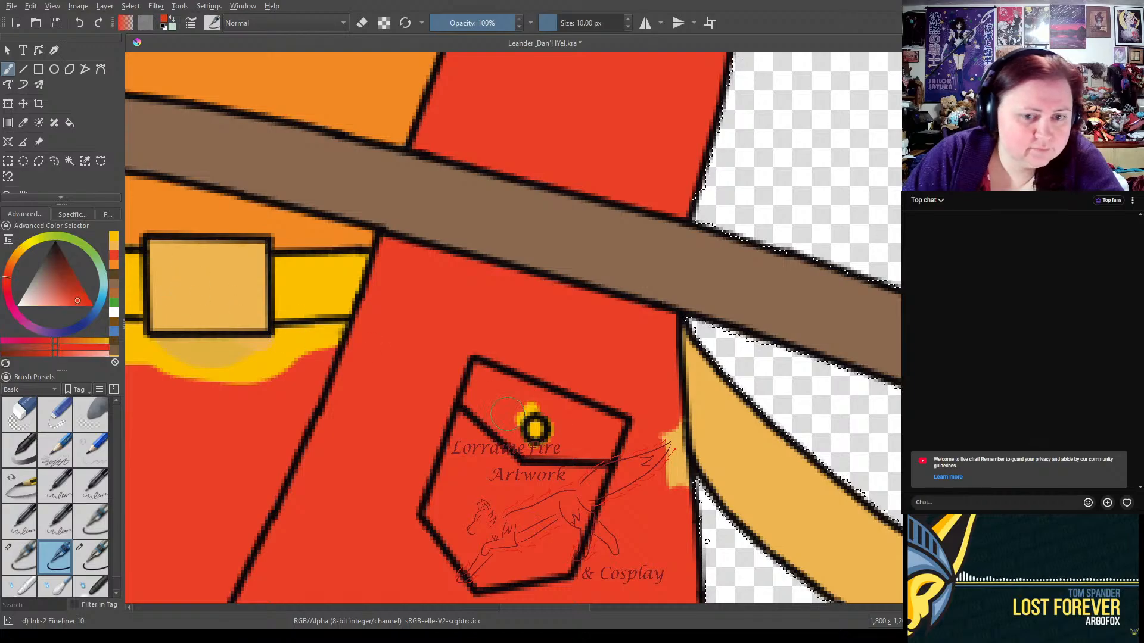
pyautogui.moveTo(513, 420)
pyautogui.mouseDown()
pyautogui.moveTo(556, 406)
pyautogui.moveTo(568, 428)
pyautogui.mouseUp()
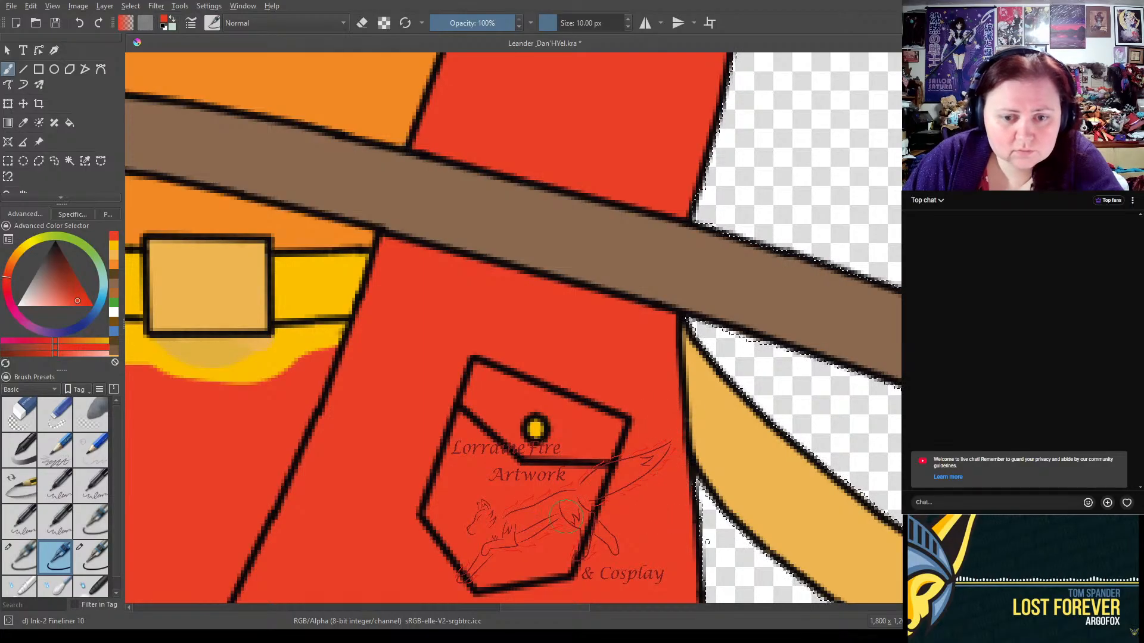
# - Cover the yellow and tan overspill below the yellow belt and the nearby brown overspill under the brown belt with red at 10 px
pyautogui.click(18, 563)
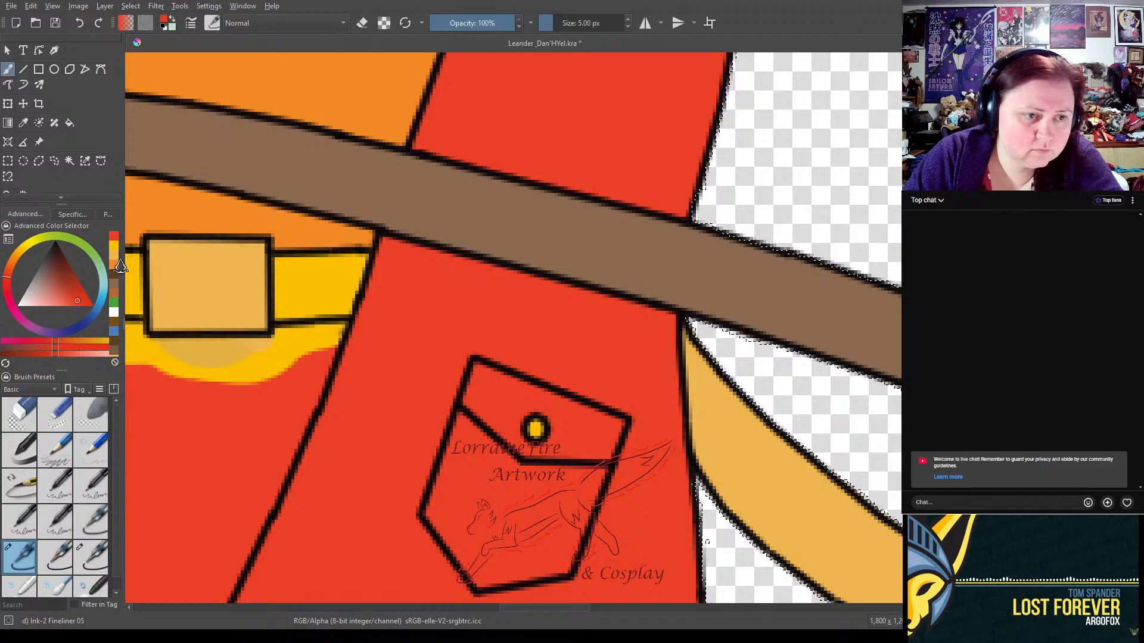
pyautogui.keyDown('ctrl'); pyautogui.click(401, 143); pyautogui.keyUp('ctrl')
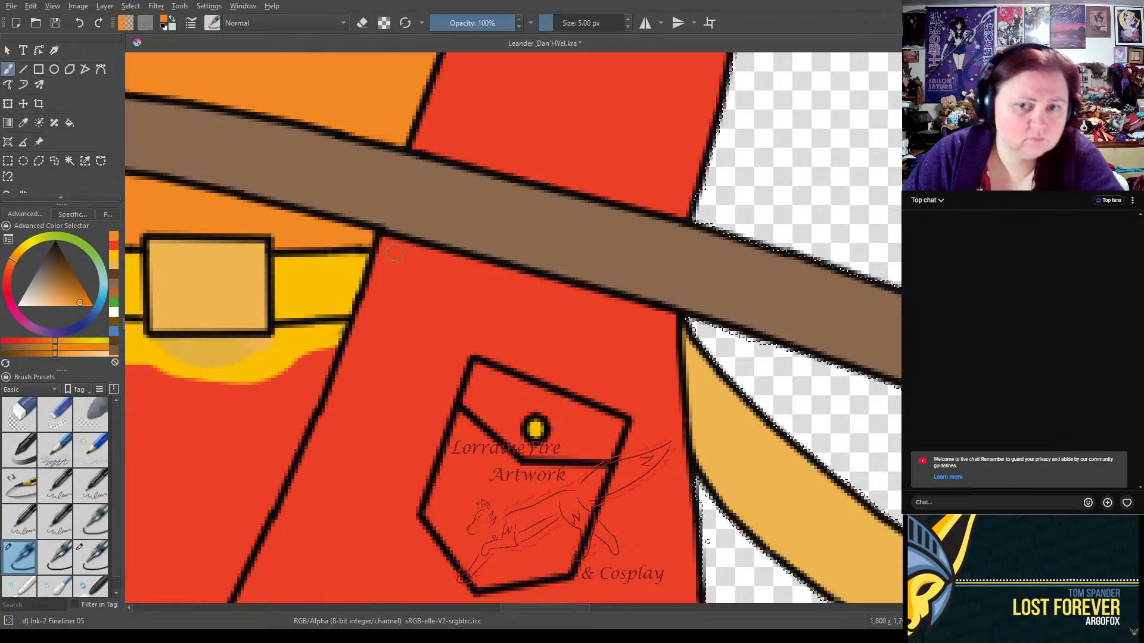
pyautogui.moveTo(441, 338); pyautogui.dragTo(725, 308)
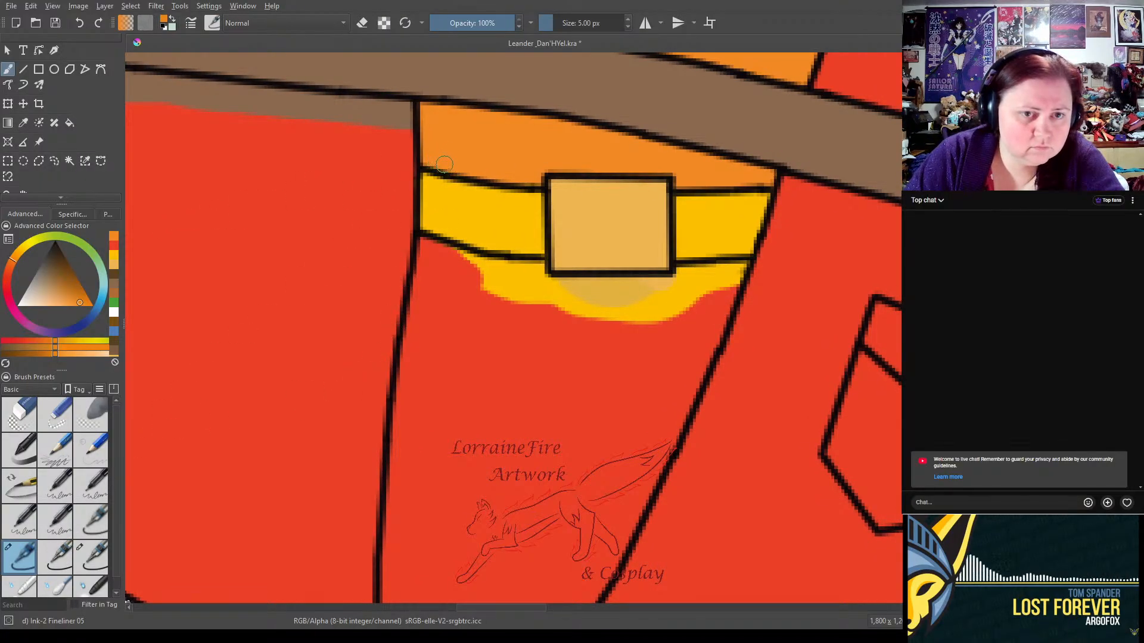
pyautogui.click(55, 557)
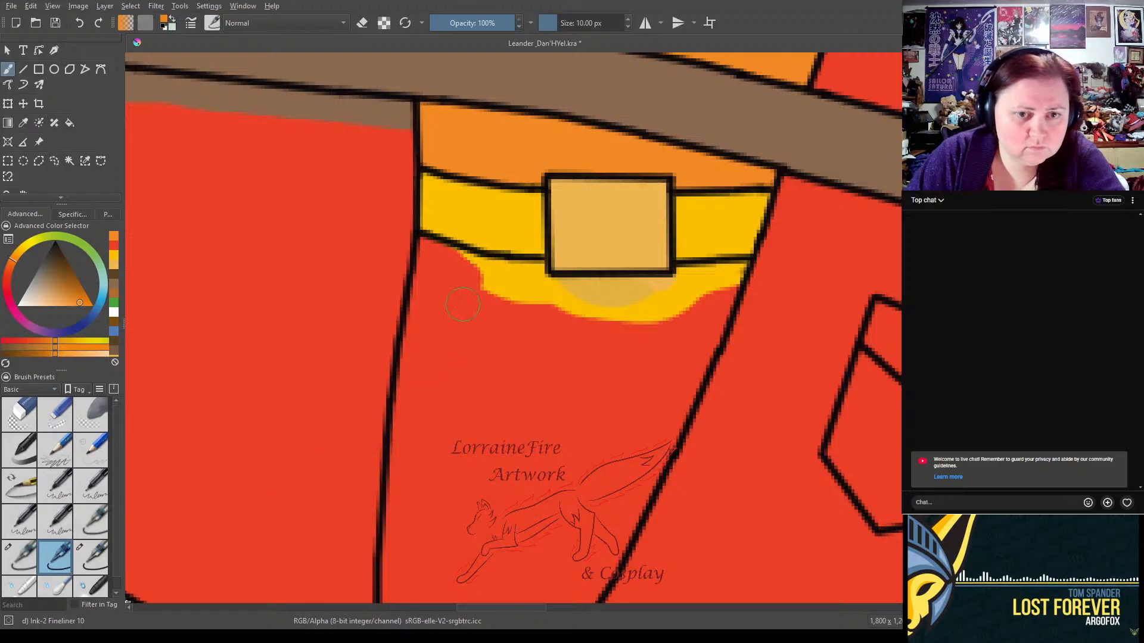
pyautogui.click(113, 245)
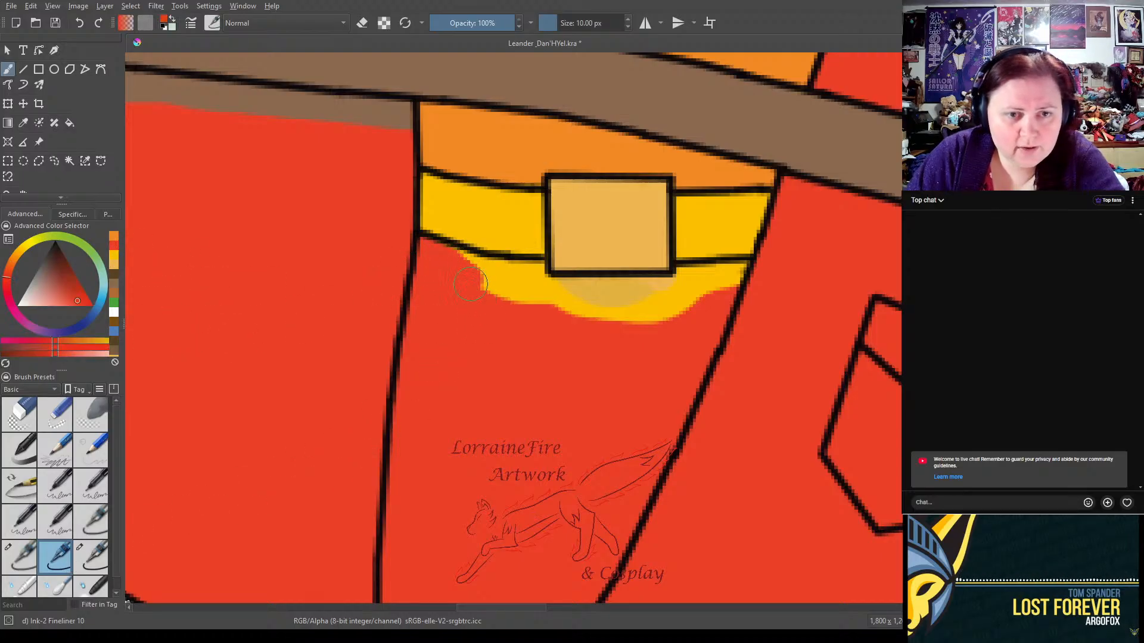
pyautogui.moveTo(459, 268)
pyautogui.mouseDown()
pyautogui.moveTo(535, 277)
pyautogui.moveTo(498, 295)
pyautogui.moveTo(522, 298)
pyautogui.moveTo(511, 276)
pyautogui.moveTo(479, 272)
pyautogui.moveTo(538, 290)
pyautogui.moveTo(695, 287)
pyautogui.moveTo(579, 309)
pyautogui.moveTo(720, 310)
pyautogui.moveTo(677, 305)
pyautogui.moveTo(676, 284)
pyautogui.moveTo(717, 278)
pyautogui.moveTo(615, 292)
pyautogui.mouseUp()
pyautogui.moveTo(432, 149)
pyautogui.mouseDown()
pyautogui.moveTo(405, 118)
pyautogui.moveTo(273, 109)
pyautogui.moveTo(396, 113)
pyautogui.moveTo(257, 103)
pyautogui.mouseUp()
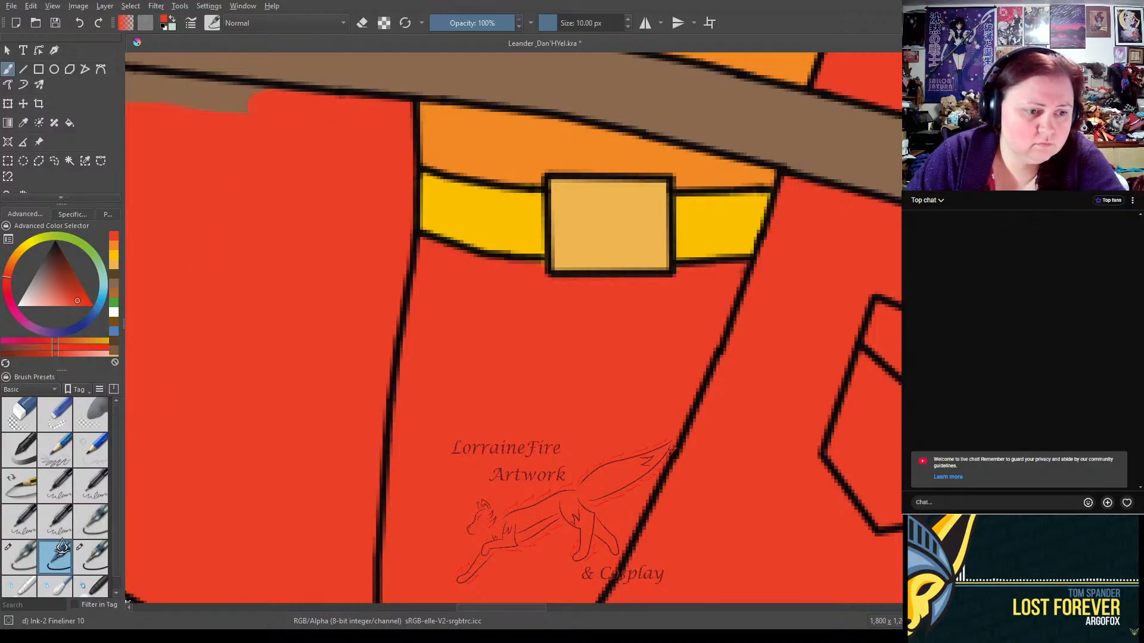
# - Cover the brown overspill on the coat above and below the brown belt with red, using 5 px beside the orange shirt and 10 px elsewhere
pyautogui.click(20, 557)
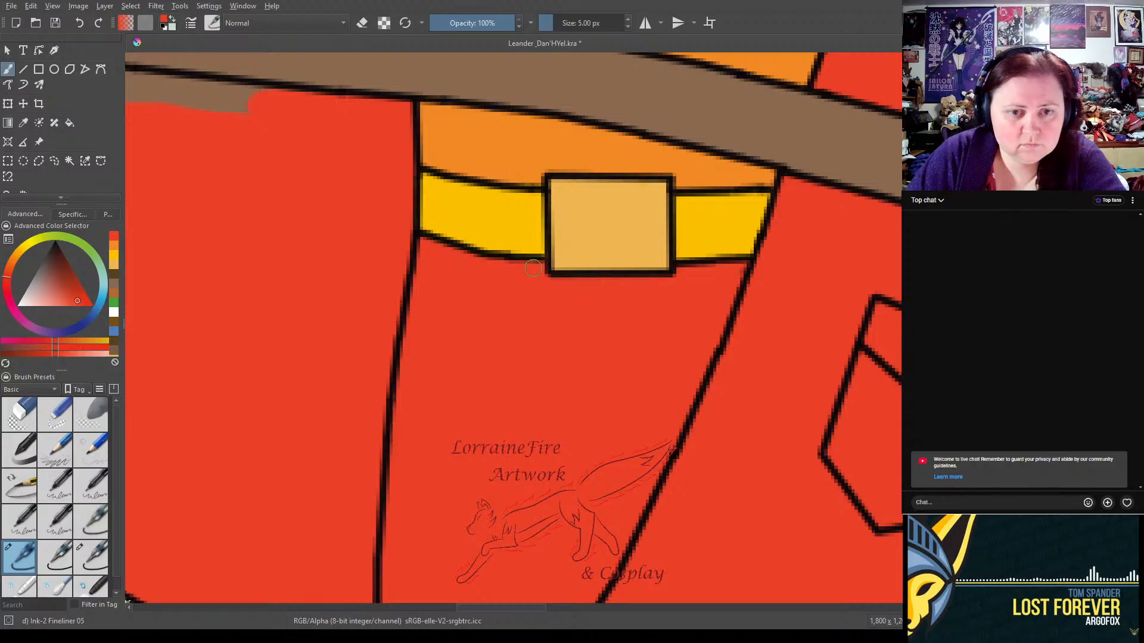
pyautogui.moveTo(291, 268)
pyautogui.mouseDown()
pyautogui.moveTo(600, 311)
pyautogui.moveTo(582, 365)
pyautogui.mouseUp()
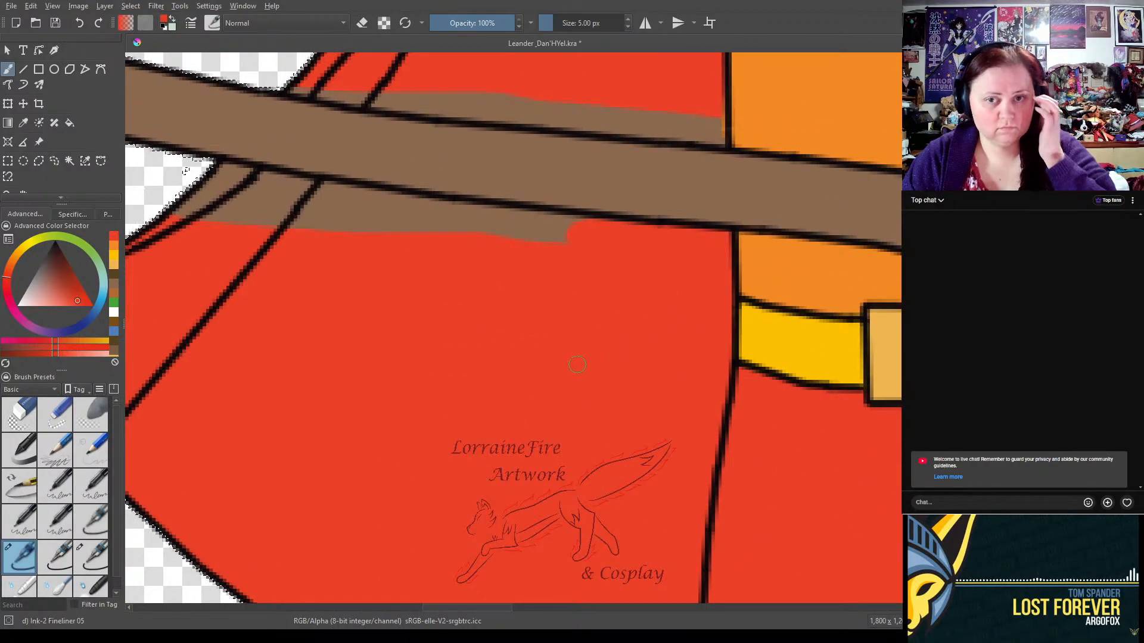
pyautogui.moveTo(683, 274); pyautogui.dragTo(692, 381)
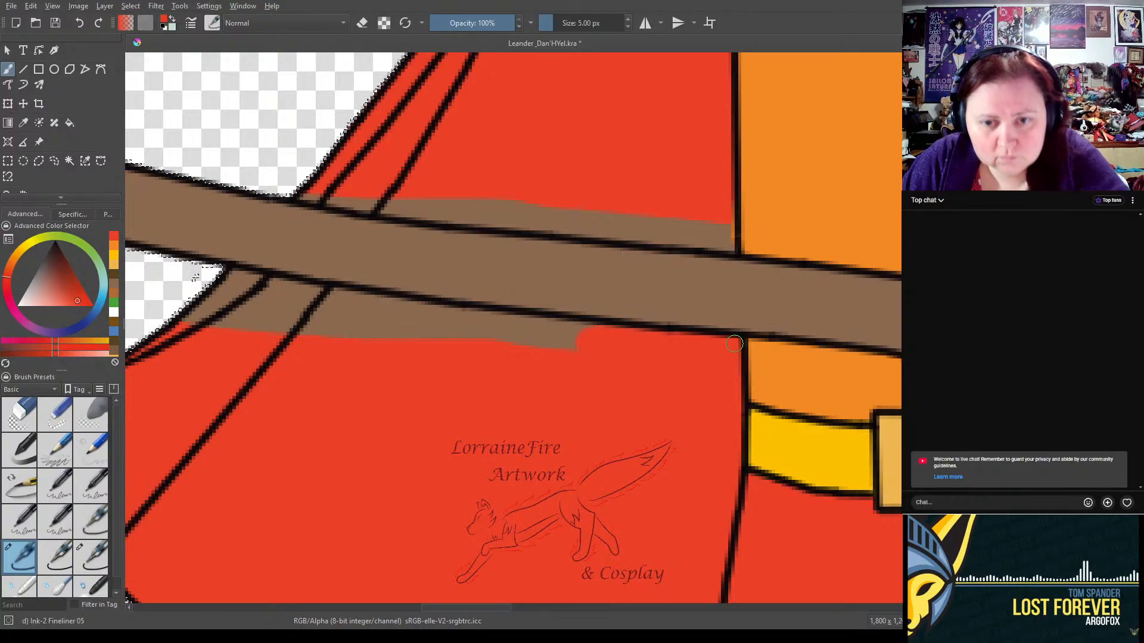
pyautogui.moveTo(724, 247); pyautogui.dragTo(719, 247)
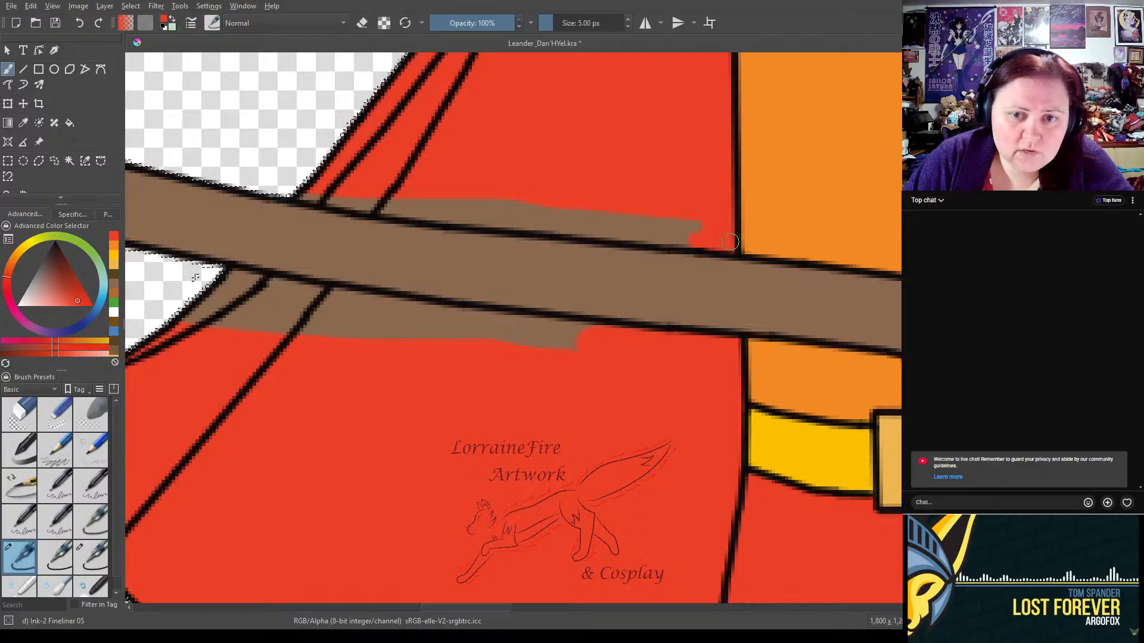
pyautogui.click(55, 557)
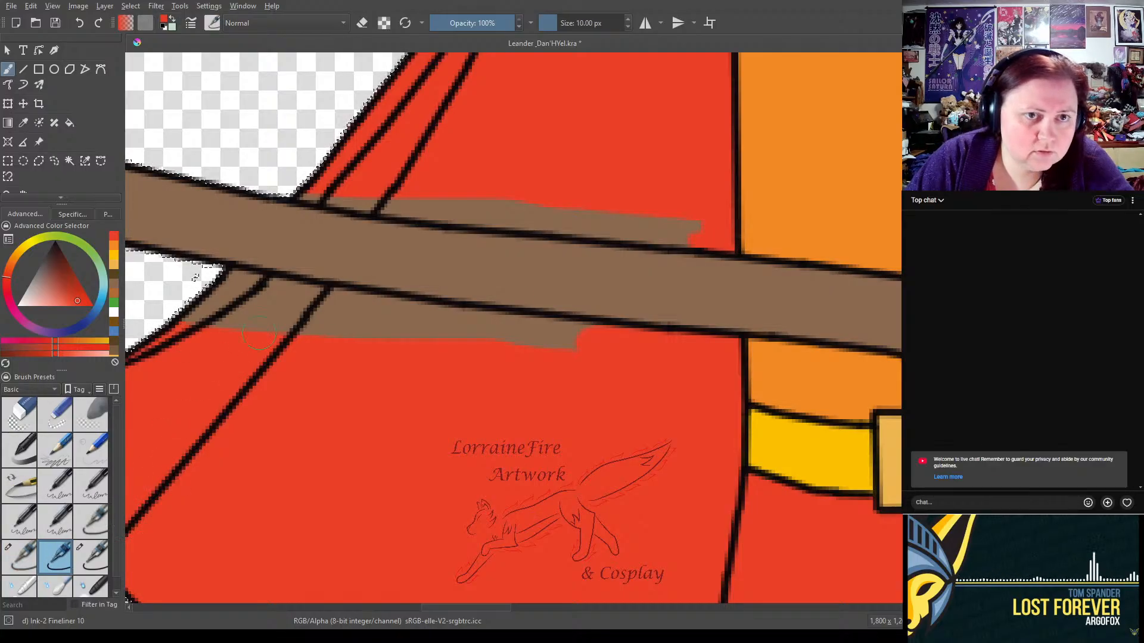
pyautogui.moveTo(267, 325)
pyautogui.mouseDown()
pyautogui.moveTo(240, 300)
pyautogui.moveTo(316, 300)
pyautogui.moveTo(357, 339)
pyautogui.moveTo(417, 332)
pyautogui.moveTo(352, 297)
pyautogui.moveTo(593, 345)
pyautogui.moveTo(533, 352)
pyautogui.mouseUp()
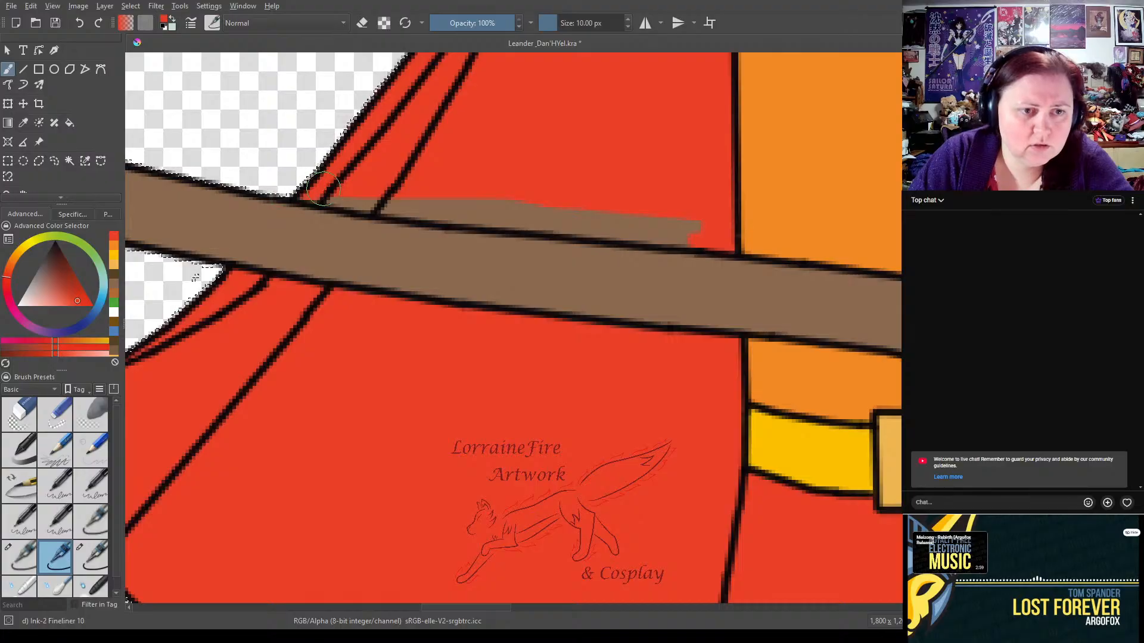
pyautogui.moveTo(346, 194)
pyautogui.mouseDown()
pyautogui.moveTo(685, 234)
pyautogui.moveTo(631, 205)
pyautogui.mouseUp()
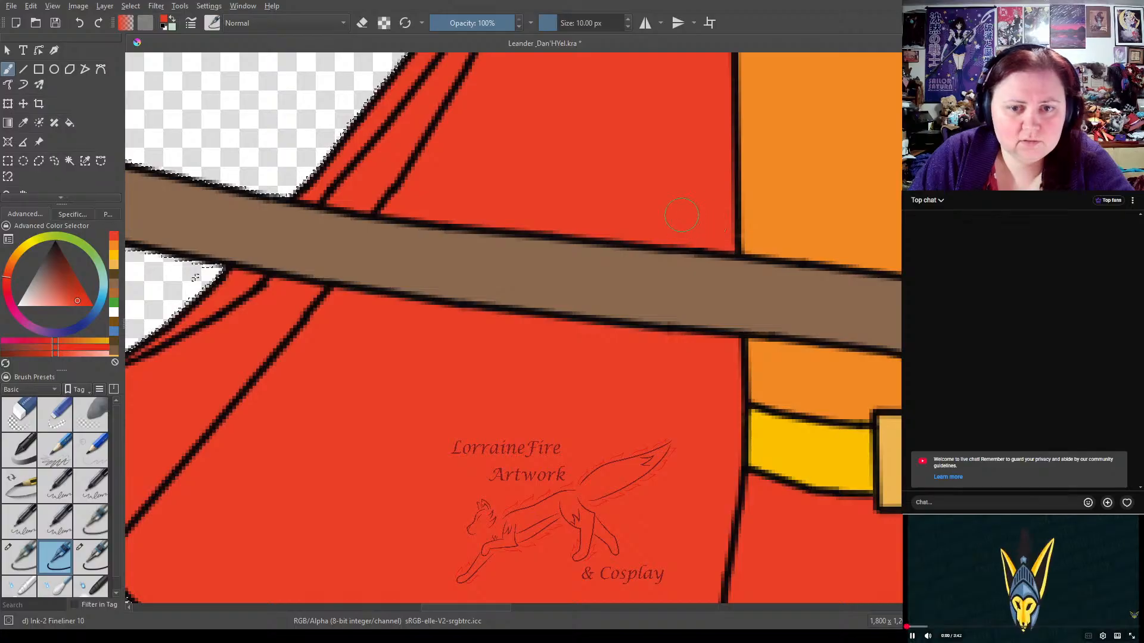
# - Cover the orange overspill on the red trouser leg above the side-facing boot's cuff and laces with red at 10 px
pyautogui.moveTo(398, 445); pyautogui.dragTo(769, 227)
pyautogui.moveTo(853, 311); pyautogui.dragTo(716, 189)
pyautogui.moveTo(605, 408)
pyautogui.mouseDown()
pyautogui.moveTo(732, 235)
pyautogui.moveTo(710, 262)
pyautogui.mouseUp()
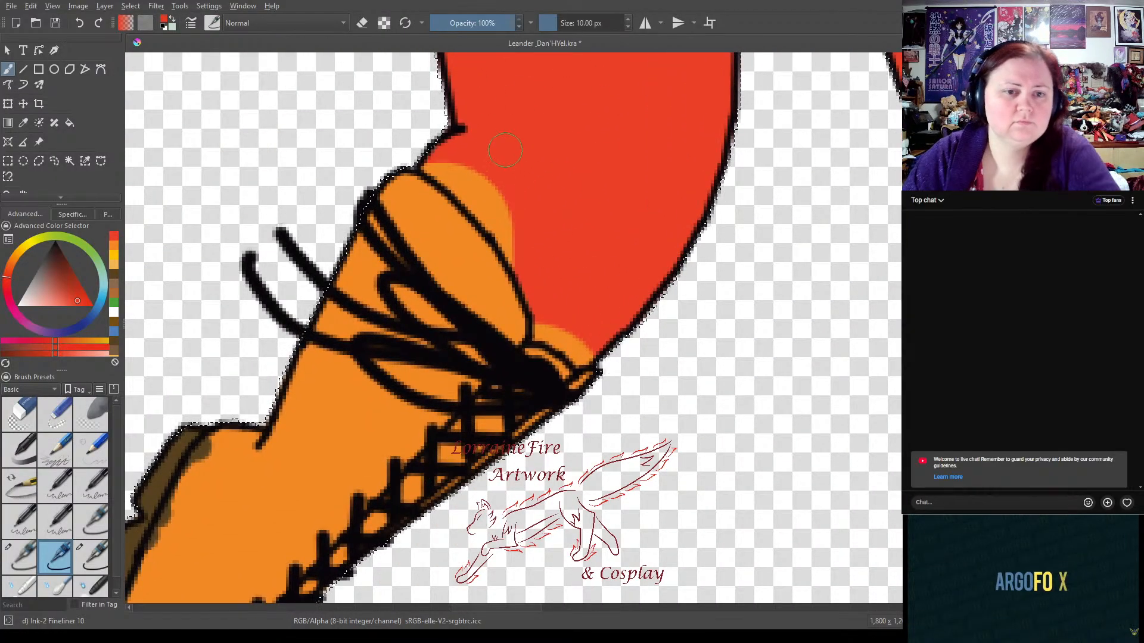
pyautogui.moveTo(451, 173); pyautogui.dragTo(530, 263)
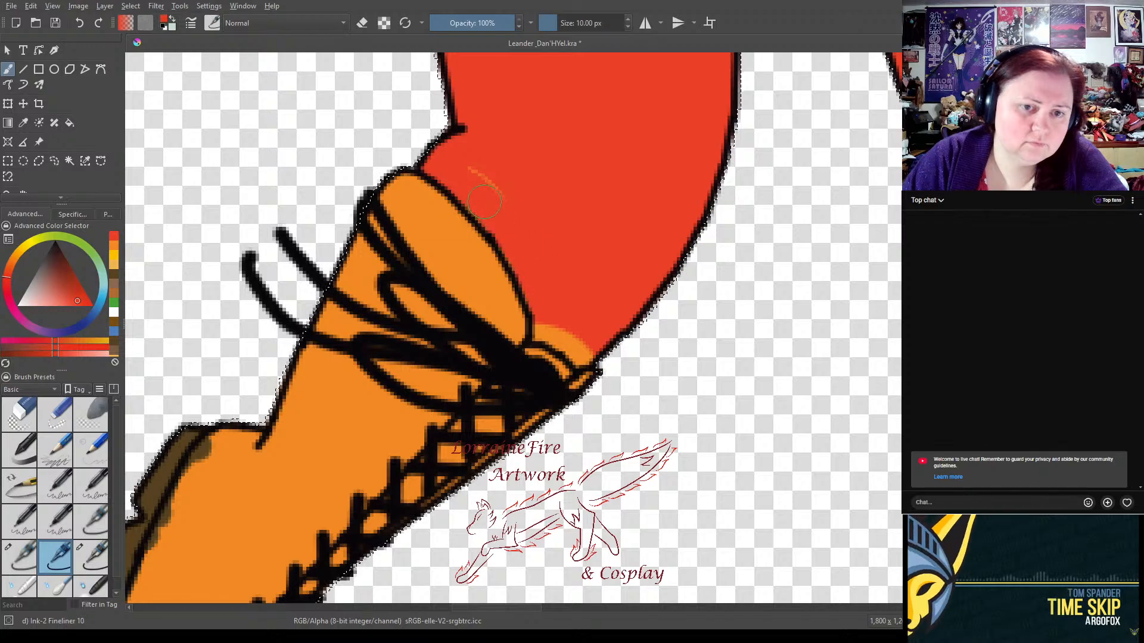
pyautogui.moveTo(534, 301)
pyautogui.mouseDown()
pyautogui.moveTo(546, 332)
pyautogui.moveTo(557, 326)
pyautogui.moveTo(565, 342)
pyautogui.mouseUp()
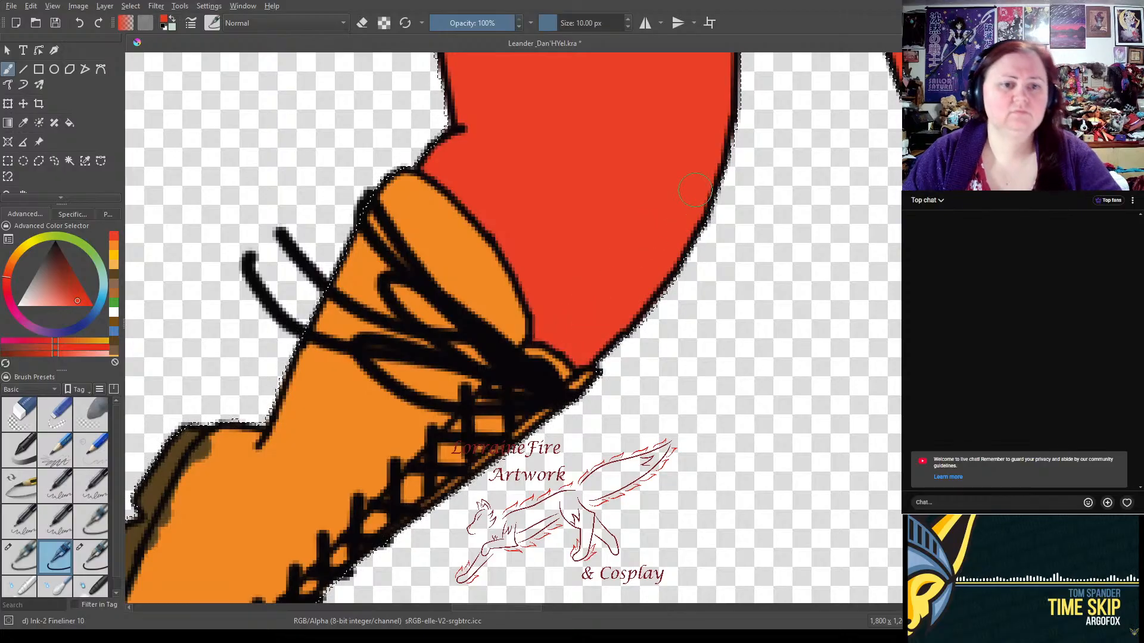
# - Cover the dark brown sole overspill along the side-facing boot with orange at 10 px
pyautogui.moveTo(417, 420); pyautogui.dragTo(703, 184)
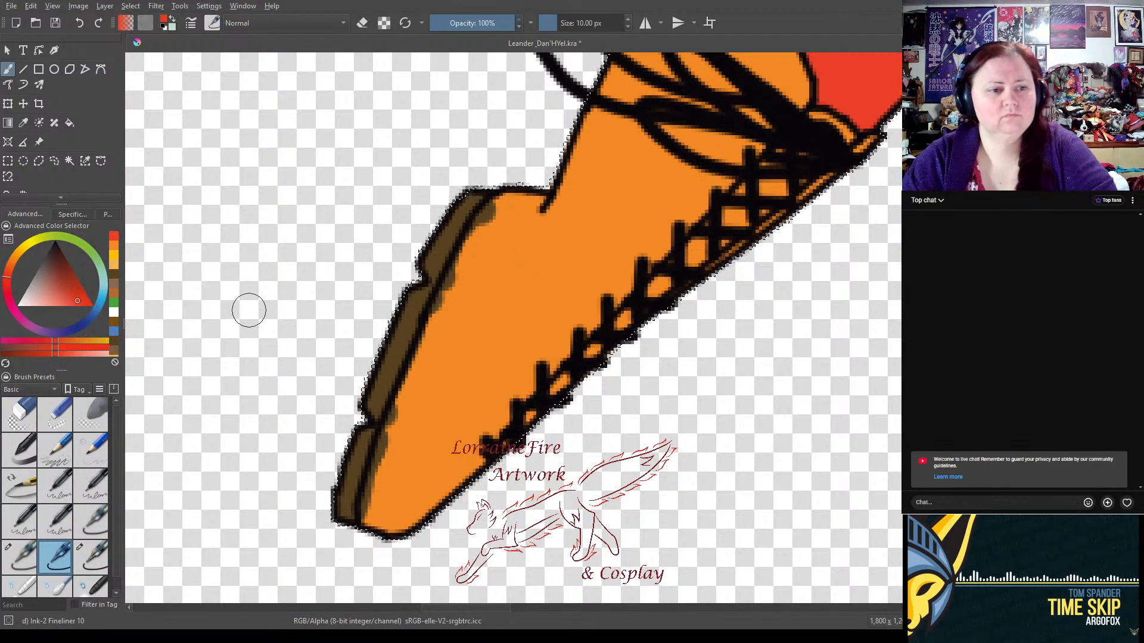
pyautogui.click(113, 256)
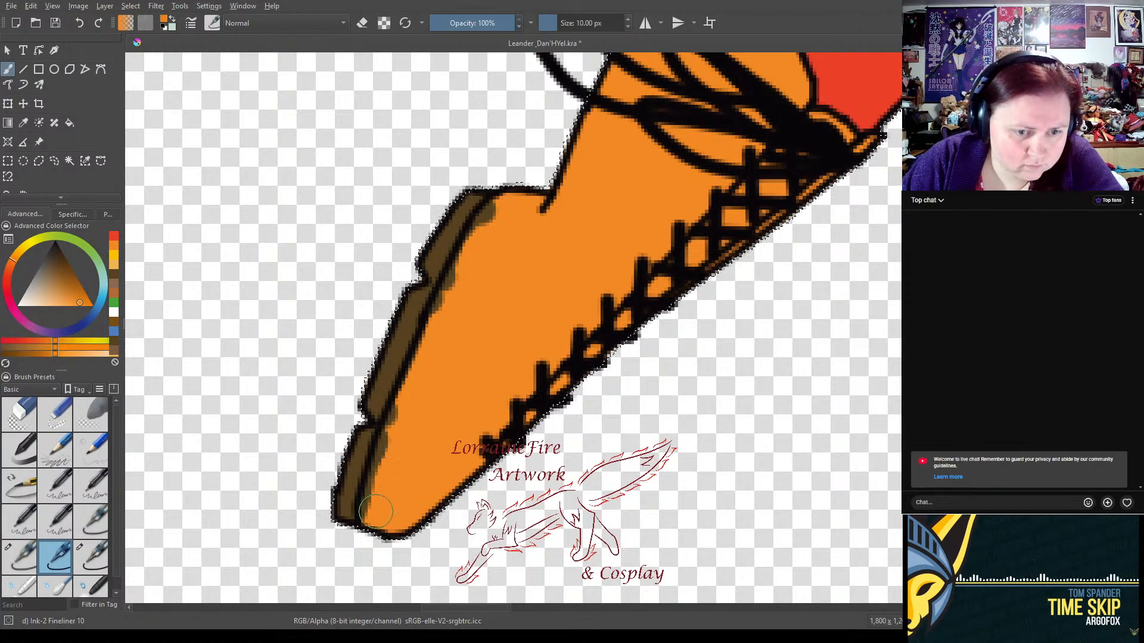
pyautogui.moveTo(375, 505)
pyautogui.mouseDown()
pyautogui.moveTo(483, 237)
pyautogui.moveTo(477, 245)
pyautogui.moveTo(509, 210)
pyautogui.moveTo(545, 215)
pyautogui.mouseUp()
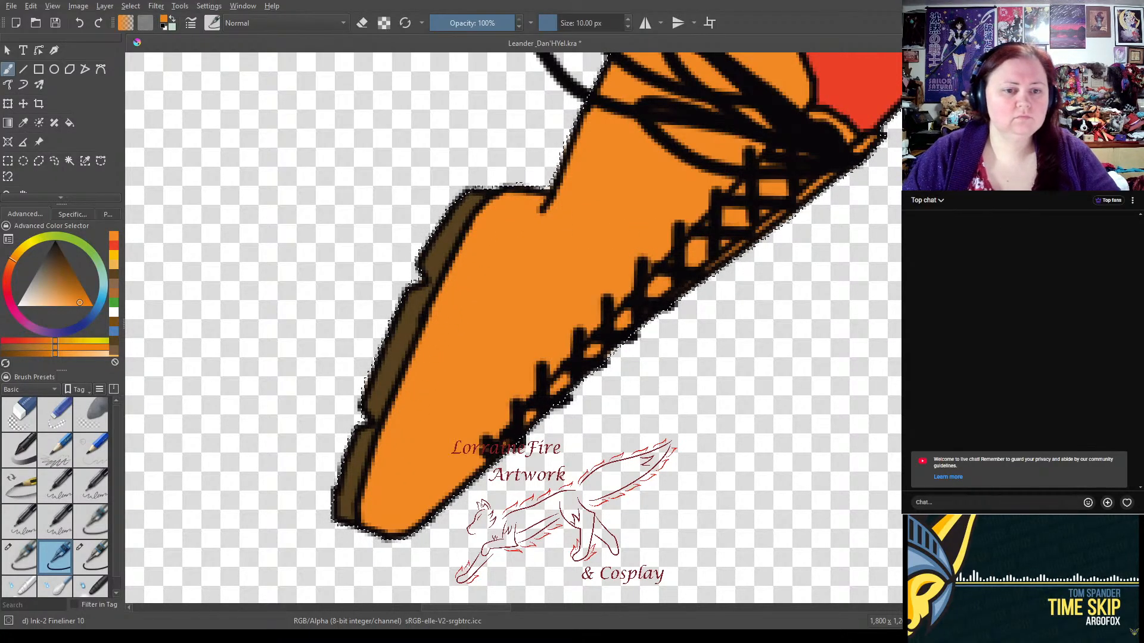
# - Cover the orange overspill on the other trouser leg just above the front-facing boot's cuff with red at 10 px
pyautogui.moveTo(834, 366); pyautogui.dragTo(413, 334)
pyautogui.moveTo(890, 339); pyautogui.dragTo(384, 176)
pyautogui.moveTo(526, 429); pyautogui.dragTo(464, 286)
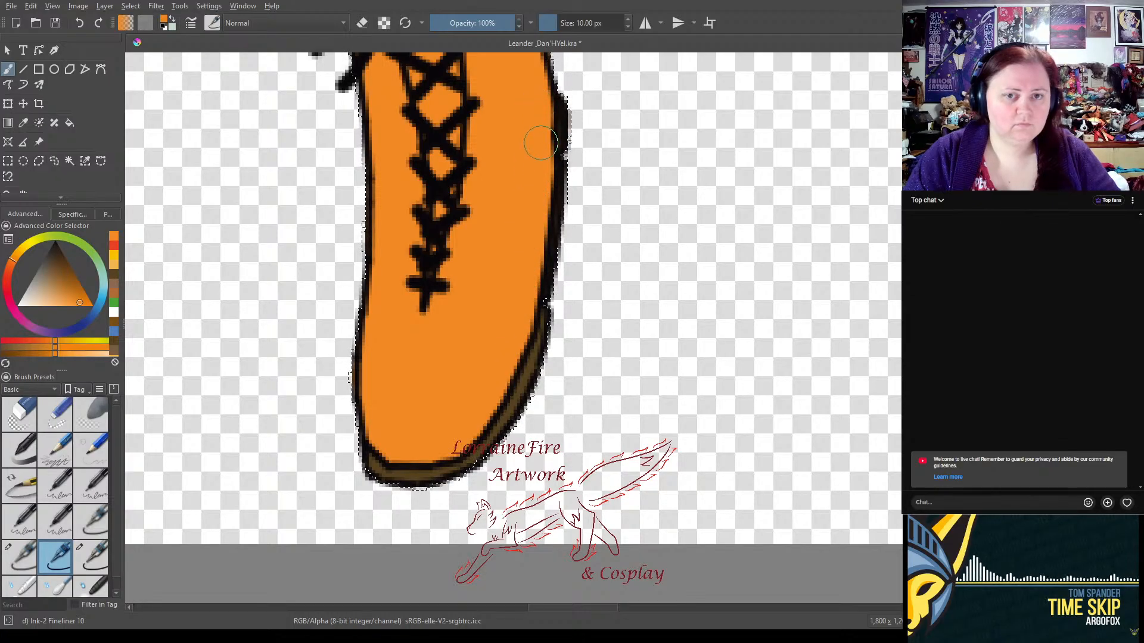
pyautogui.scroll(10, 514, 213)
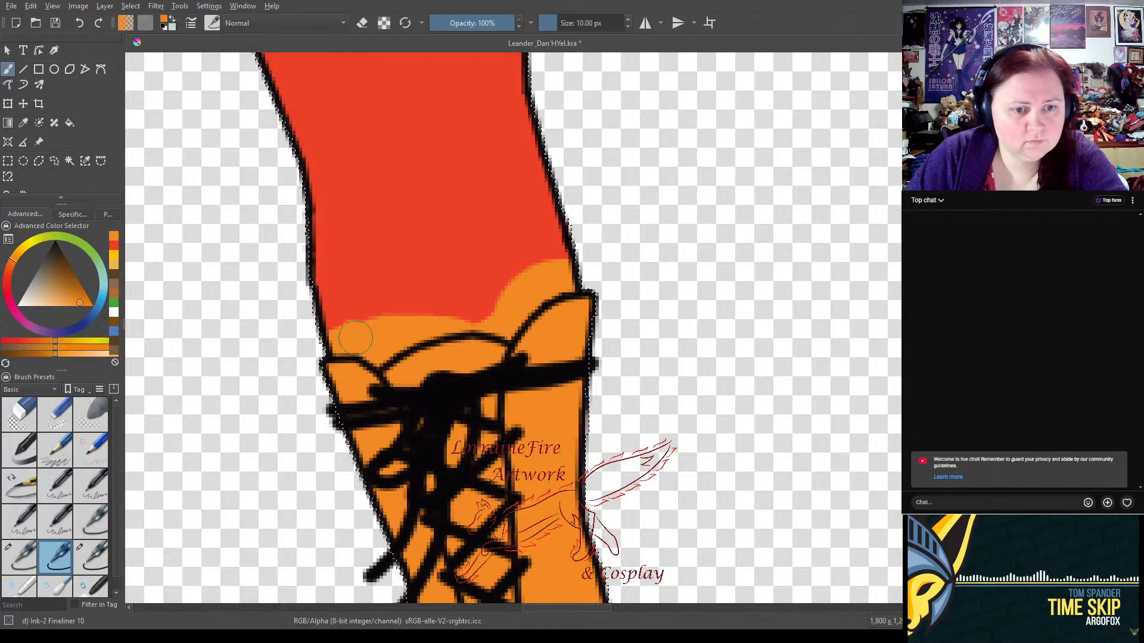
pyautogui.keyDown('ctrl'); pyautogui.click(325, 313); pyautogui.keyUp('ctrl')
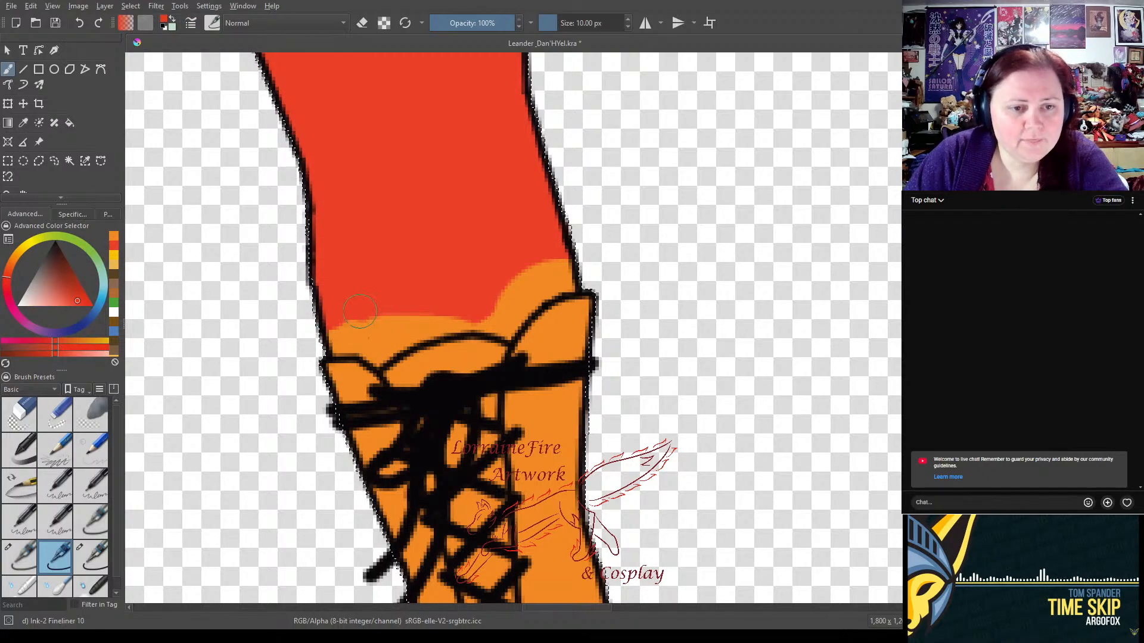
pyautogui.moveTo(339, 330)
pyautogui.mouseDown()
pyautogui.moveTo(378, 352)
pyautogui.moveTo(390, 330)
pyautogui.moveTo(430, 322)
pyautogui.moveTo(375, 321)
pyautogui.moveTo(474, 314)
pyautogui.moveTo(448, 312)
pyautogui.moveTo(422, 326)
pyautogui.moveTo(503, 325)
pyautogui.moveTo(530, 288)
pyautogui.mouseUp()
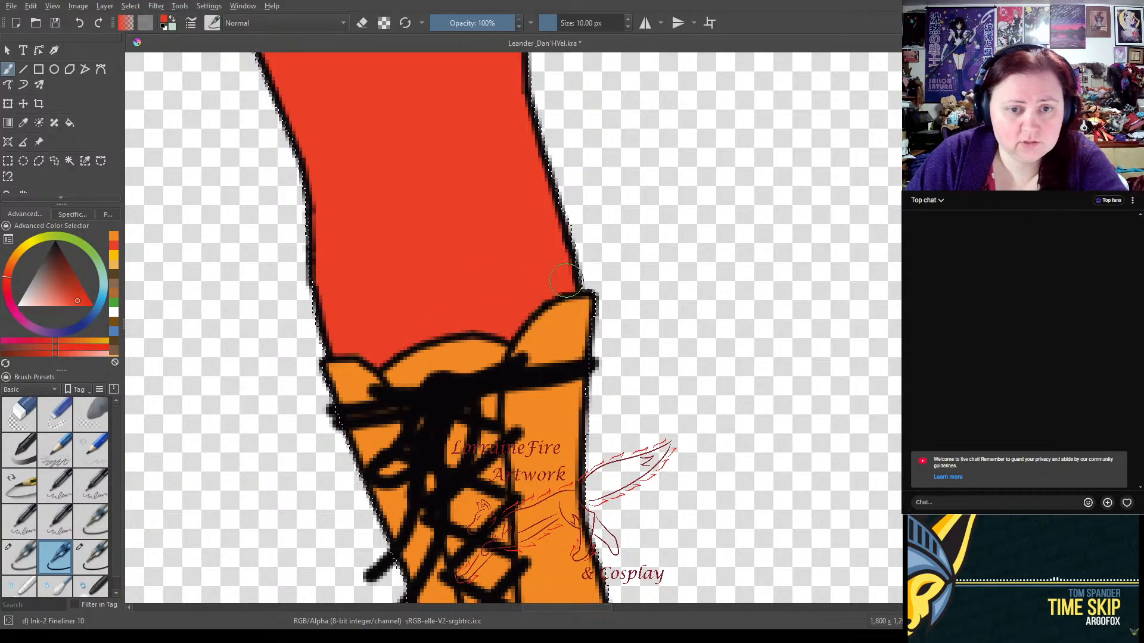
# - Cover the dark brown overspill on the tail just above its tuft with golden yellow at 10 px
pyautogui.moveTo(536, 174); pyautogui.dragTo(585, 172)
pyautogui.click(114, 266)
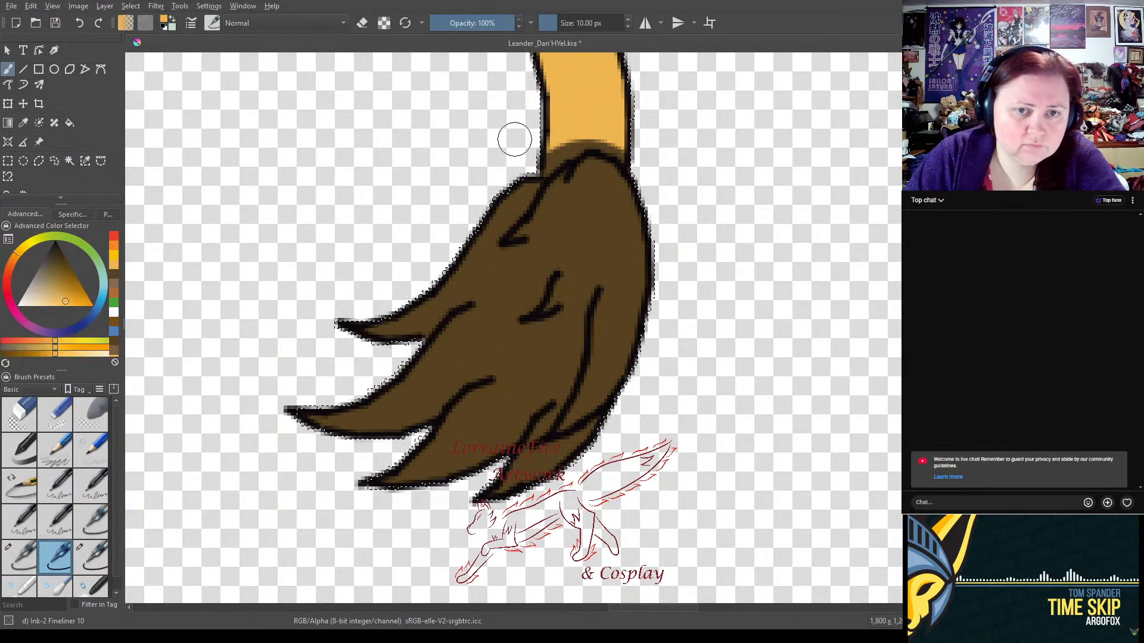
pyautogui.moveTo(584, 139)
pyautogui.mouseDown()
pyautogui.moveTo(604, 136)
pyautogui.moveTo(625, 158)
pyautogui.mouseUp()
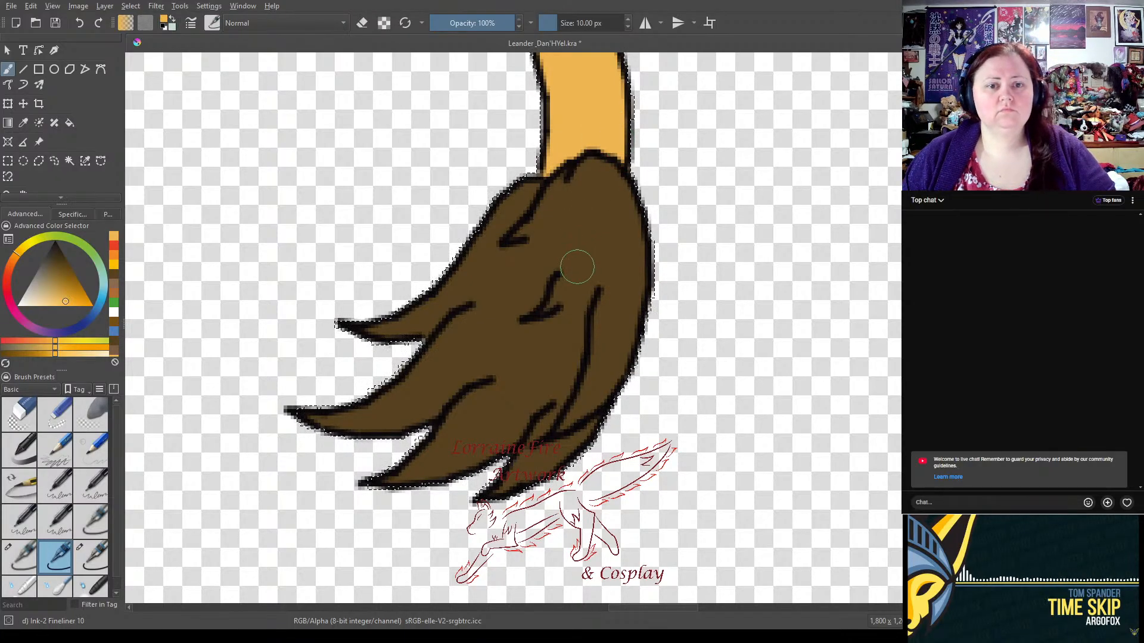
pyautogui.scroll(-4, 577, 265)
pyautogui.scroll(3, 457, 250)
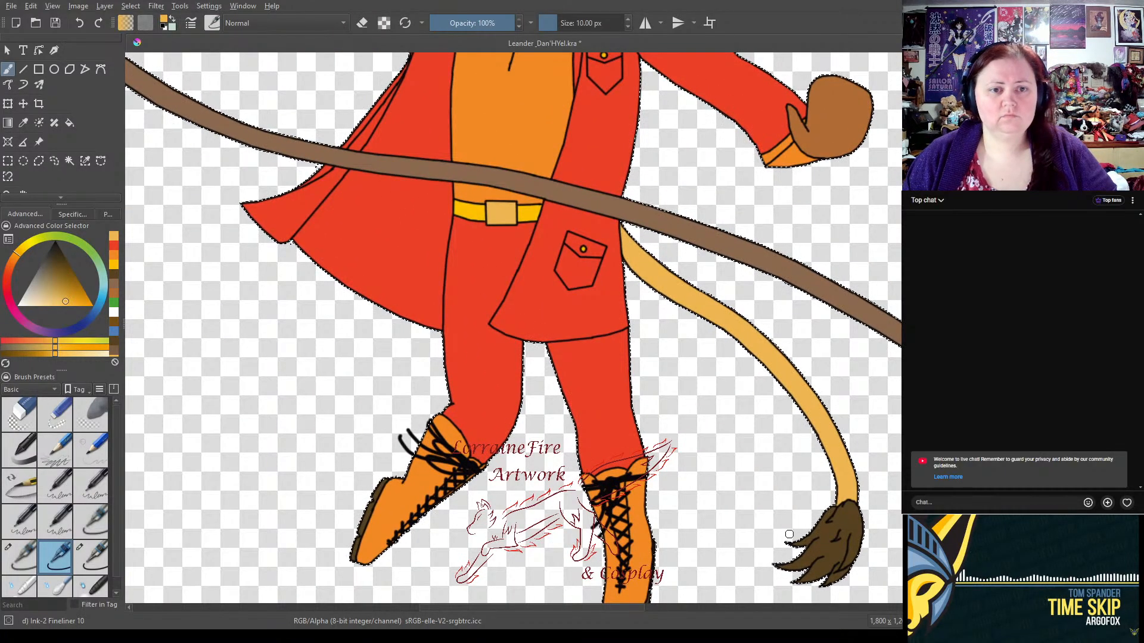
pyautogui.scroll(-3, 790, 534)
pyautogui.scroll(2, 764, 346)
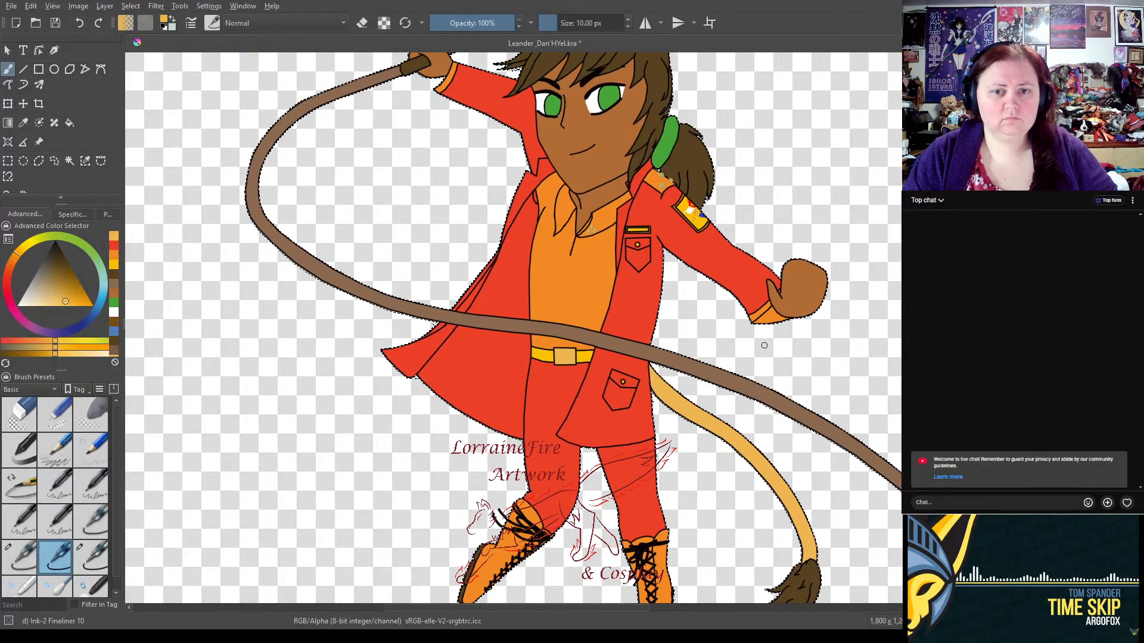
pyautogui.scroll(-2, 764, 345)
pyautogui.moveTo(639, 302); pyautogui.dragTo(608, 324)
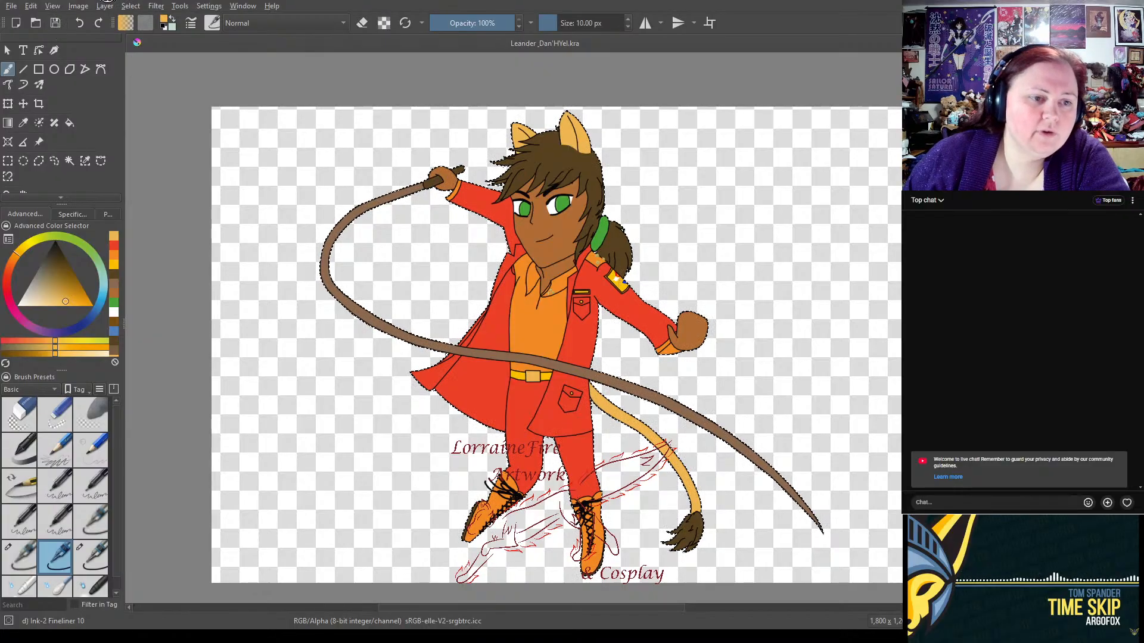
# - Shift the dark brown hair colour to a slightly redder hue and fill the character's hair with it
pyautogui.click(113, 280)
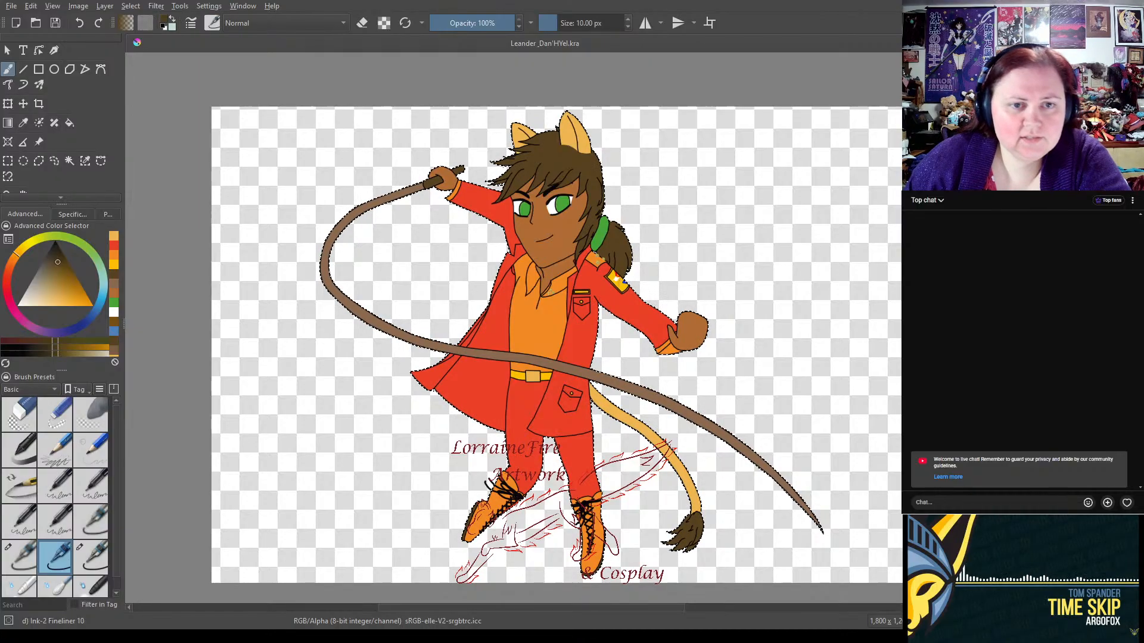
pyautogui.scroll(5, 560, 153)
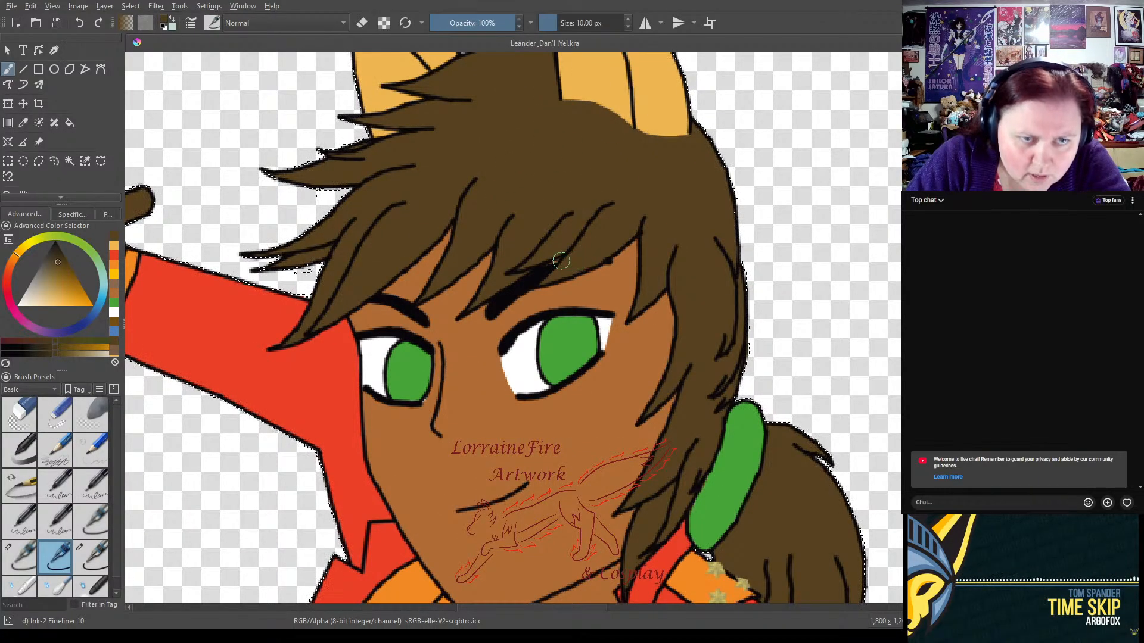
pyautogui.moveTo(388, 307); pyautogui.dragTo(382, 302)
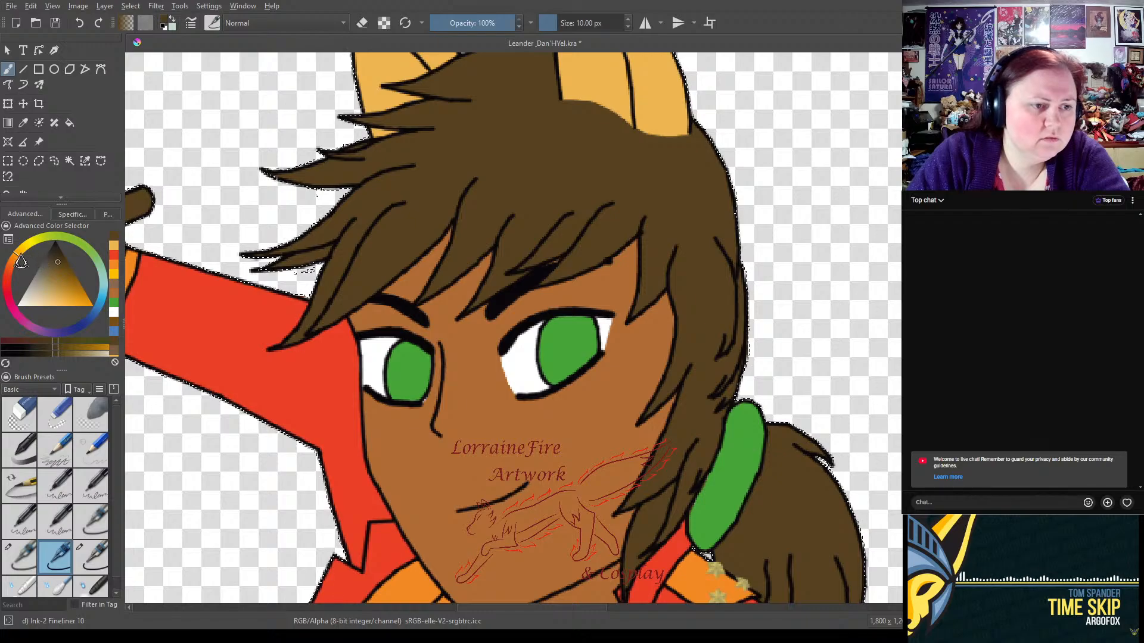
pyautogui.moveTo(15, 264); pyautogui.dragTo(13, 270)
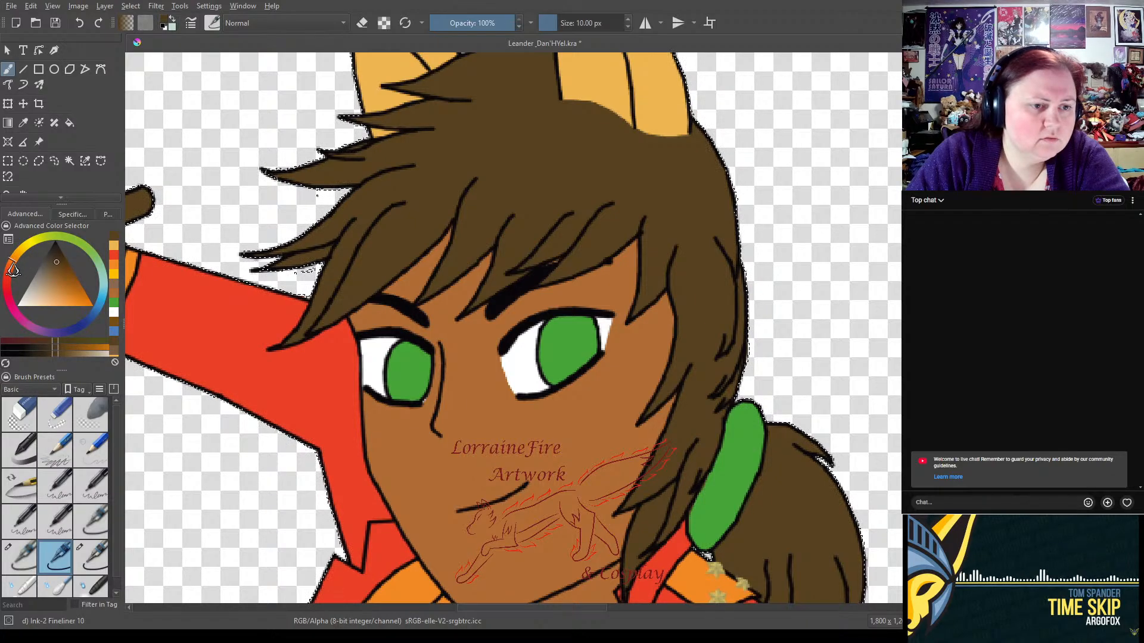
pyautogui.click(57, 276)
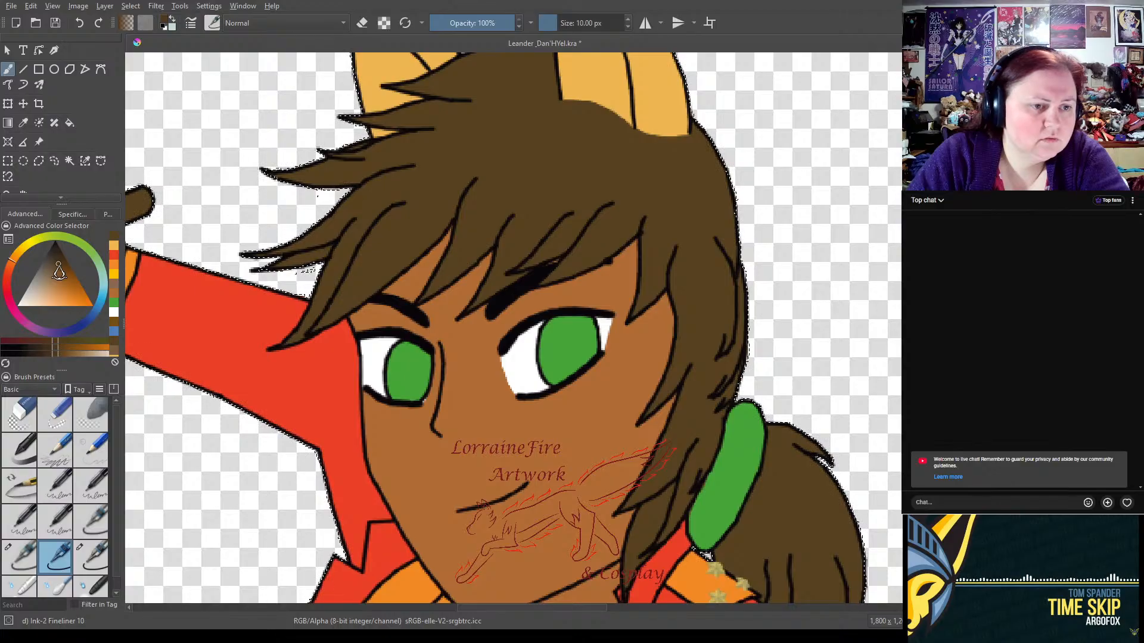
pyautogui.click(69, 123)
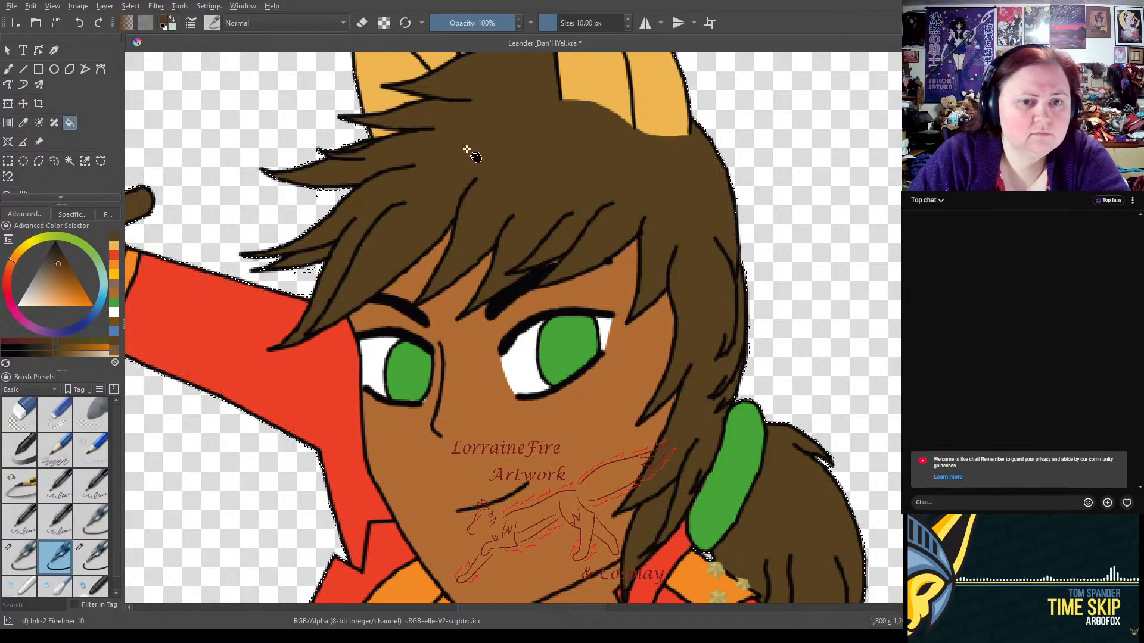
pyautogui.click(453, 164)
# - Examine the recoloured hair against the rest of the figure, from the head down to the boots and tail tuft
pyautogui.scroll(-1, 452, 169)
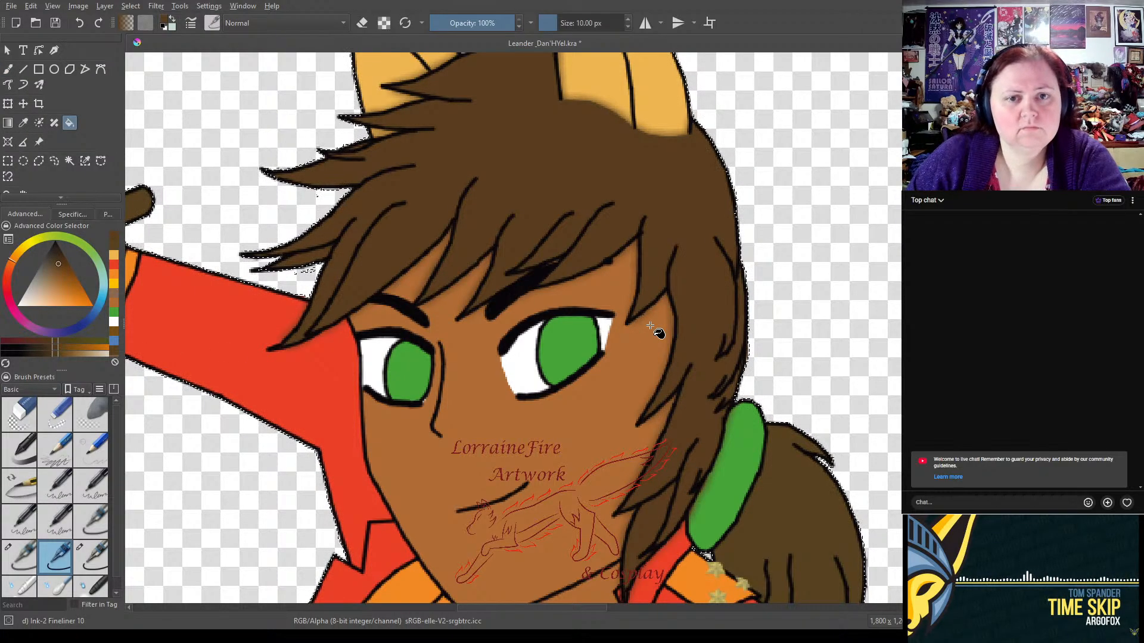
pyautogui.scroll(-1, 631, 298)
pyautogui.scroll(-1, 631, 298)
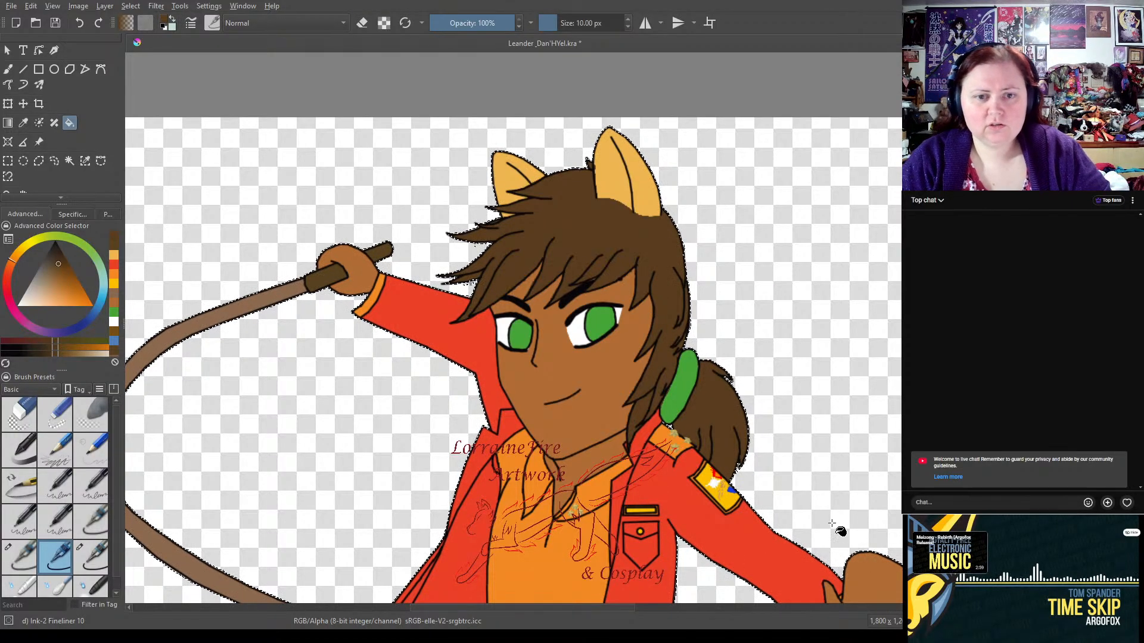
pyautogui.scroll(-10, 775, 506)
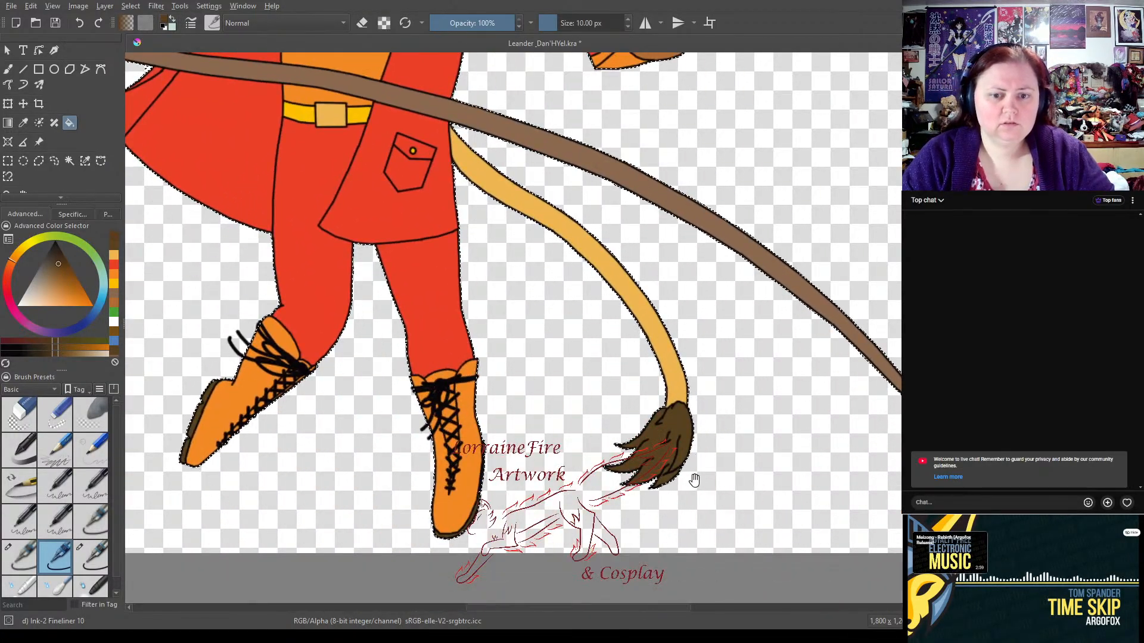
pyautogui.moveTo(492, 173); pyautogui.dragTo(668, 345)
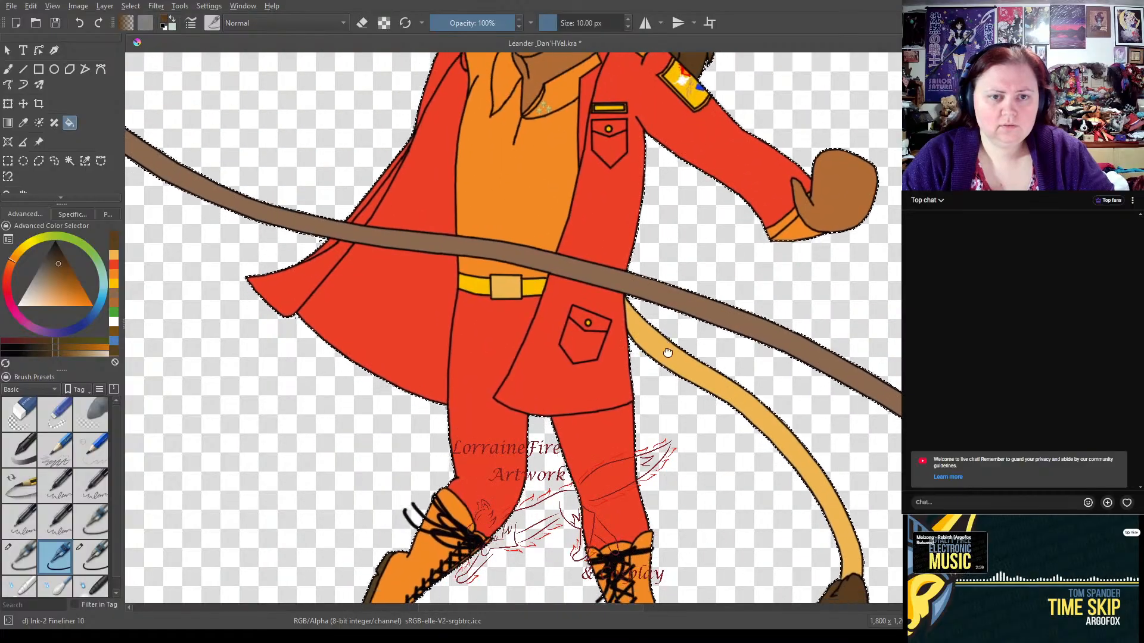
pyautogui.scroll(6, 668, 345)
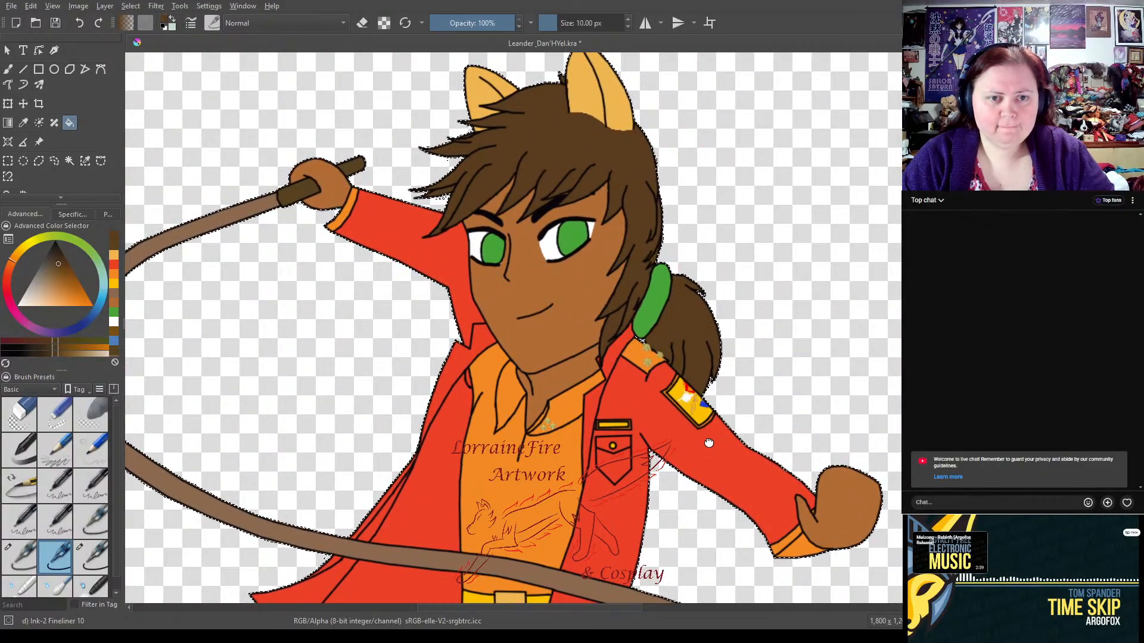
pyautogui.moveTo(709, 444); pyautogui.dragTo(795, 489)
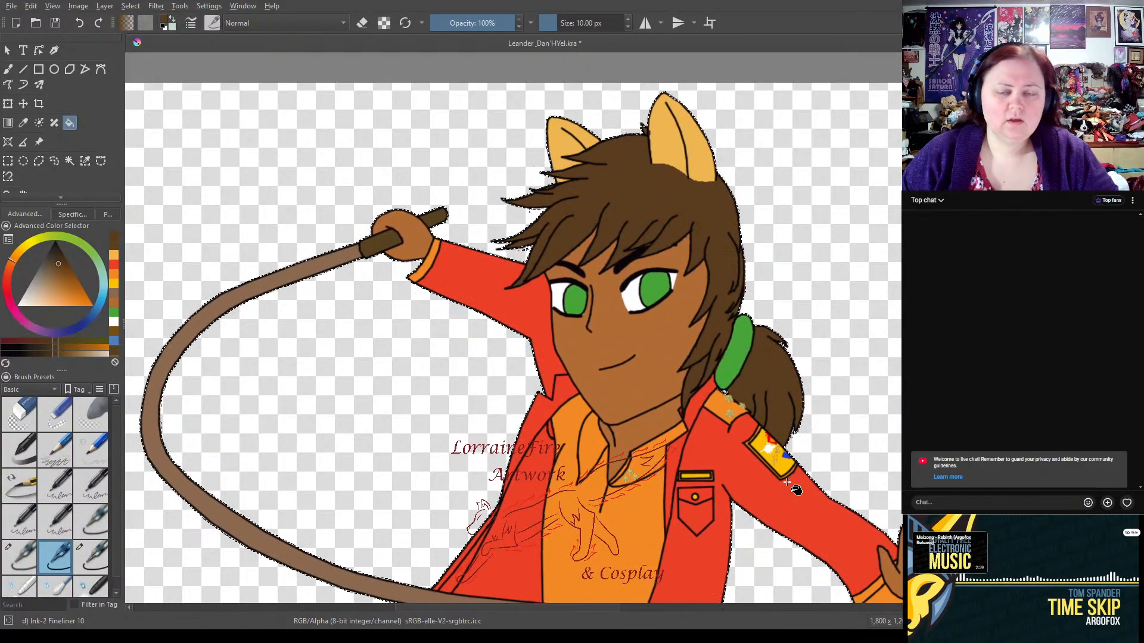
# - Turn off erase mode and paint the hair's new brown over the jagged base of the ponytail-side ear at 25 px
pyautogui.scroll(5, 663, 258)
pyautogui.moveTo(495, 186); pyautogui.dragTo(527, 539)
pyautogui.moveTo(712, 67); pyautogui.dragTo(591, 254)
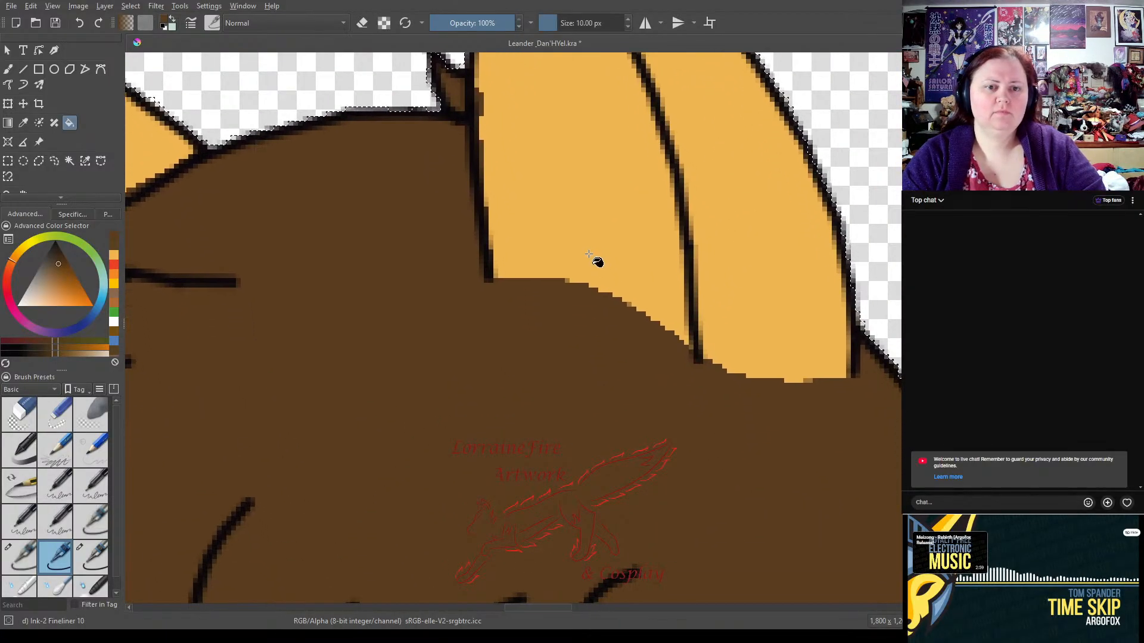
pyautogui.click(88, 563)
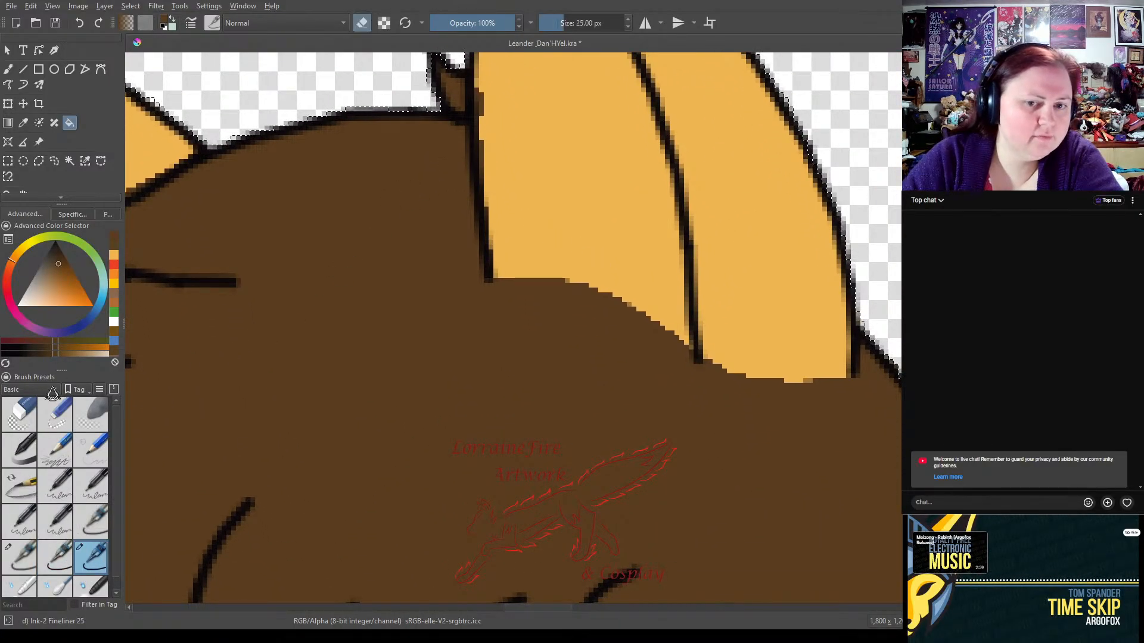
pyautogui.click(7, 69)
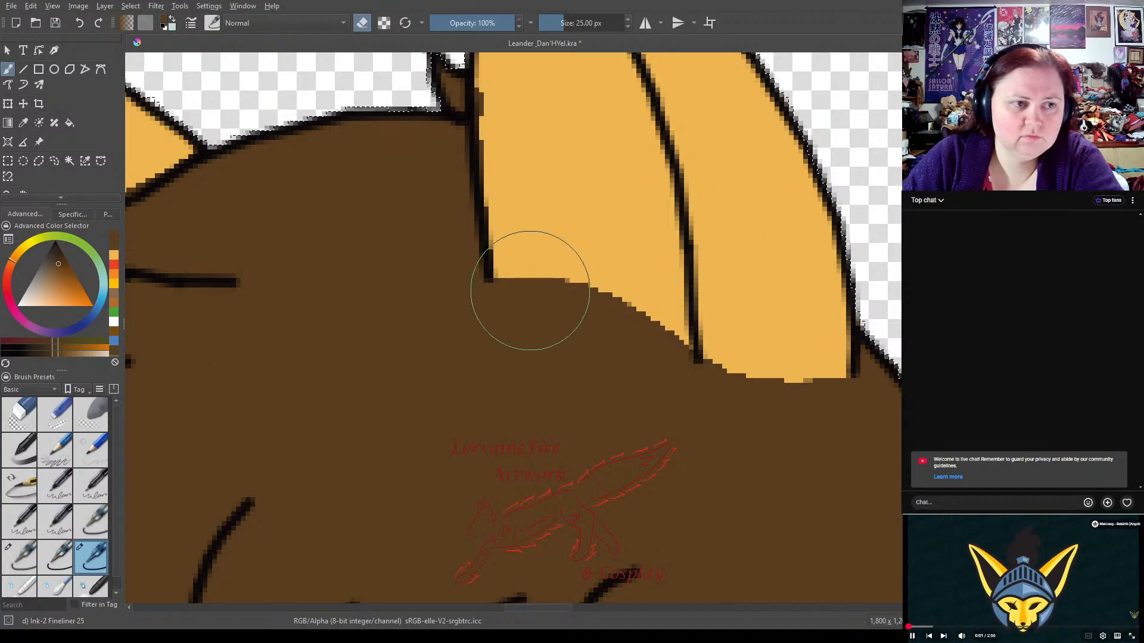
pyautogui.moveTo(530, 298)
pyautogui.mouseDown()
pyautogui.moveTo(676, 345)
pyautogui.moveTo(682, 361)
pyautogui.mouseUp()
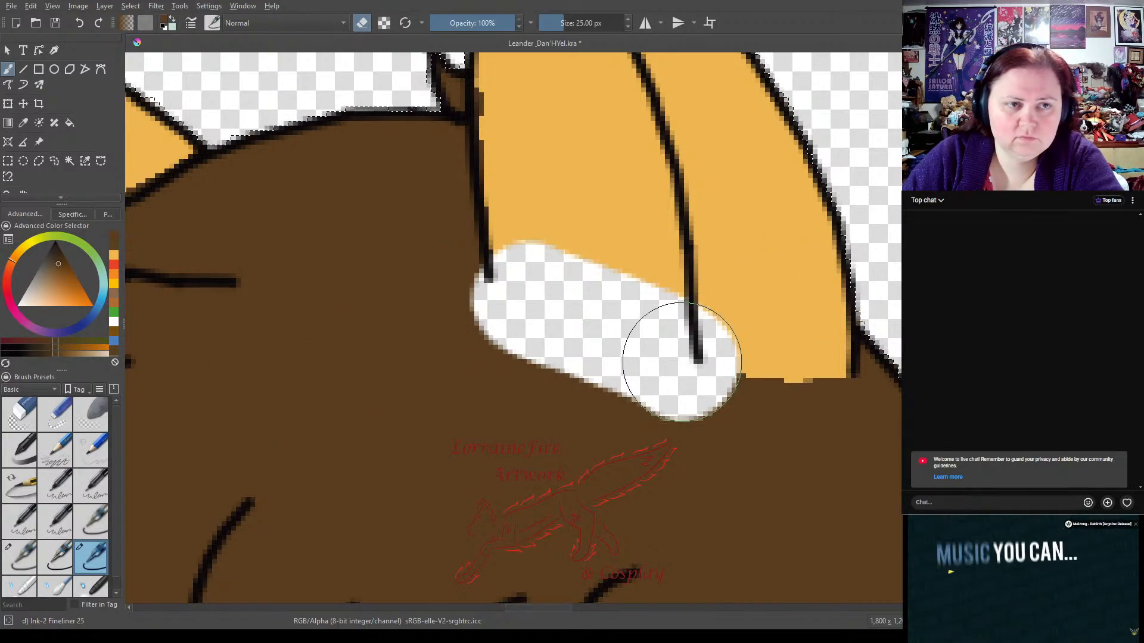
pyautogui.hotkey('ctrl', 'z')
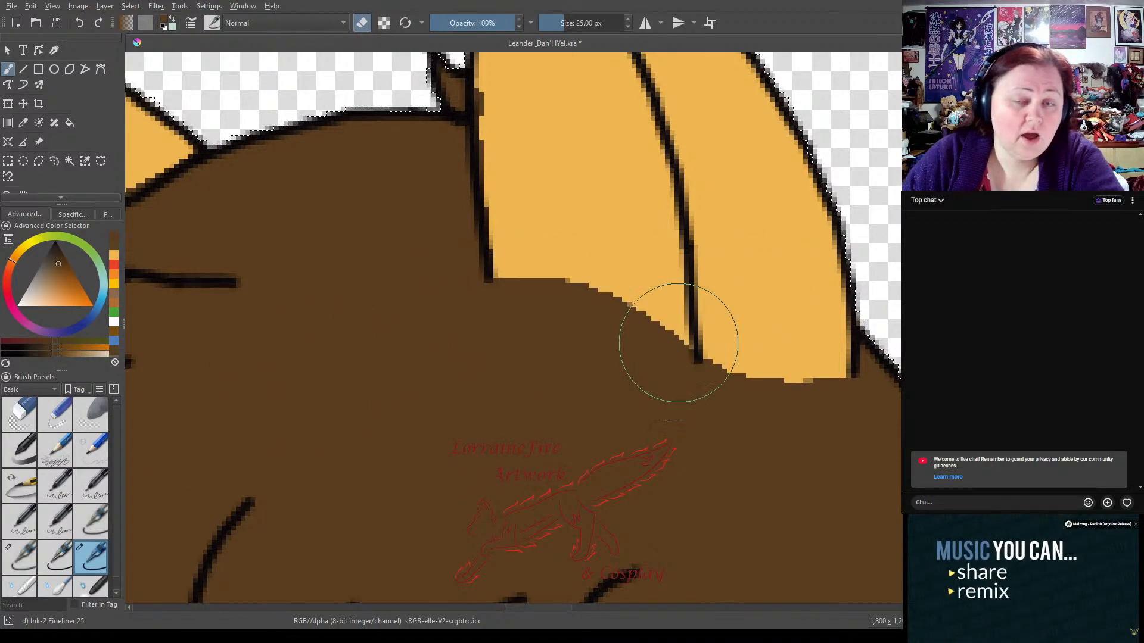
pyautogui.click(363, 25)
pyautogui.moveTo(512, 250)
pyautogui.mouseDown()
pyautogui.moveTo(552, 296)
pyautogui.moveTo(784, 409)
pyautogui.moveTo(829, 392)
pyautogui.mouseUp()
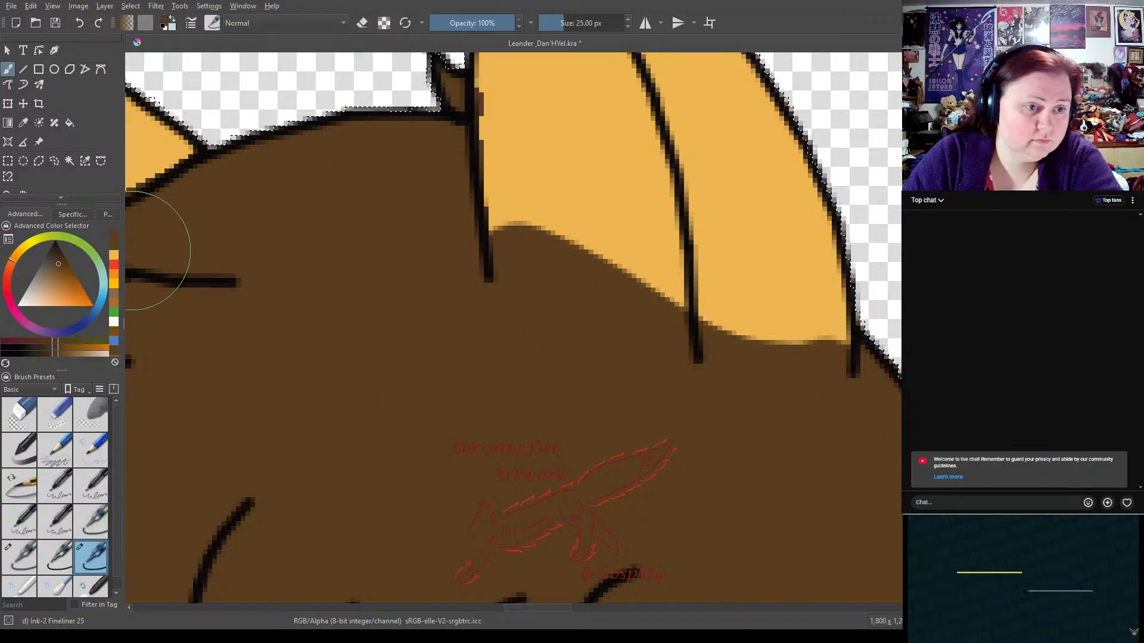
# - Reshape the base of the ponytail-side ear with golden yellow at 25 px, trimming with brown and touching up with golden yellow at 10 px
pyautogui.click(113, 271)
pyautogui.moveTo(476, 250)
pyautogui.mouseDown()
pyautogui.moveTo(614, 262)
pyautogui.moveTo(704, 306)
pyautogui.moveTo(812, 332)
pyautogui.mouseUp()
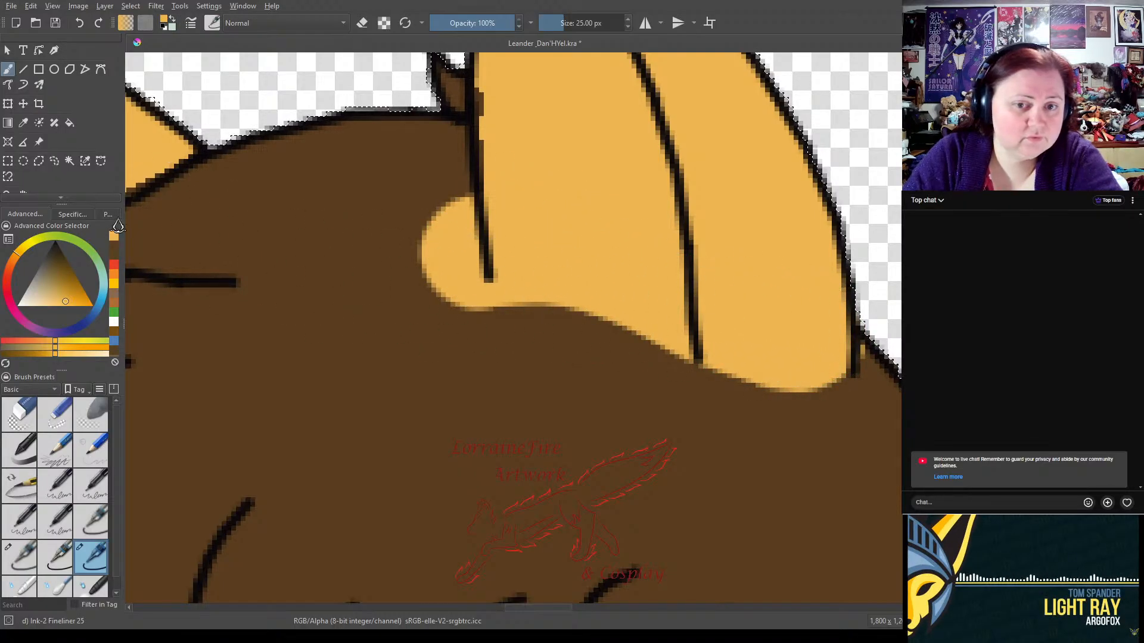
pyautogui.click(55, 557)
pyautogui.click(113, 251)
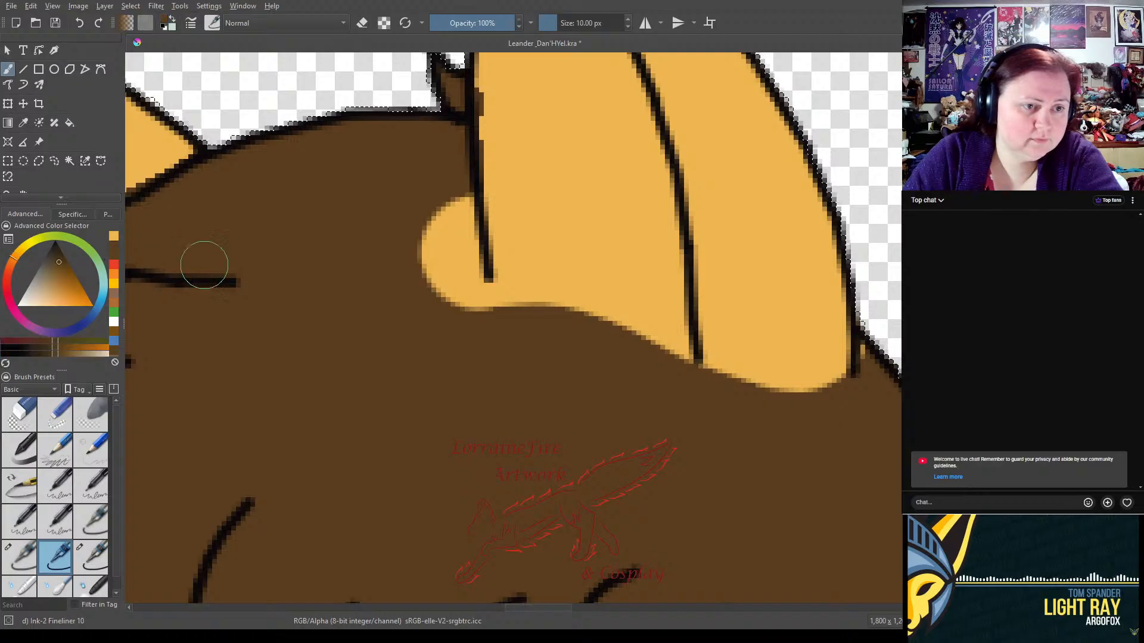
pyautogui.moveTo(432, 204)
pyautogui.mouseDown()
pyautogui.moveTo(463, 258)
pyautogui.moveTo(460, 221)
pyautogui.moveTo(432, 328)
pyautogui.moveTo(414, 248)
pyautogui.moveTo(475, 318)
pyautogui.moveTo(478, 304)
pyautogui.moveTo(532, 302)
pyautogui.moveTo(488, 300)
pyautogui.moveTo(581, 308)
pyautogui.moveTo(725, 400)
pyautogui.moveTo(827, 409)
pyautogui.moveTo(760, 409)
pyautogui.moveTo(694, 391)
pyautogui.moveTo(811, 405)
pyautogui.mouseUp()
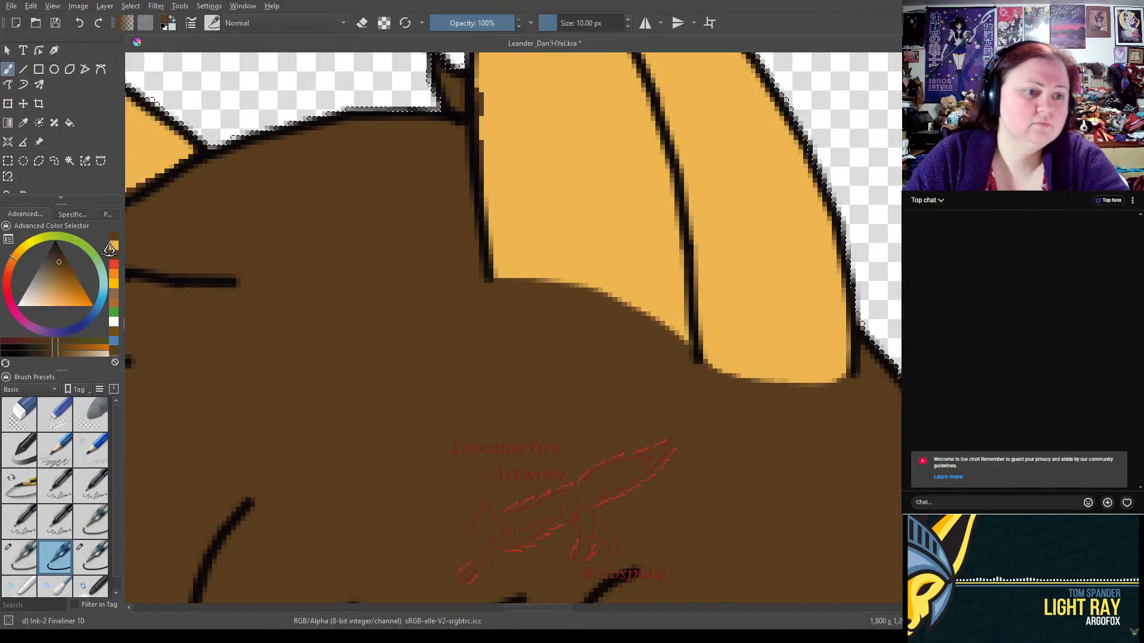
pyautogui.click(111, 246)
pyautogui.moveTo(719, 349); pyautogui.dragTo(824, 360)
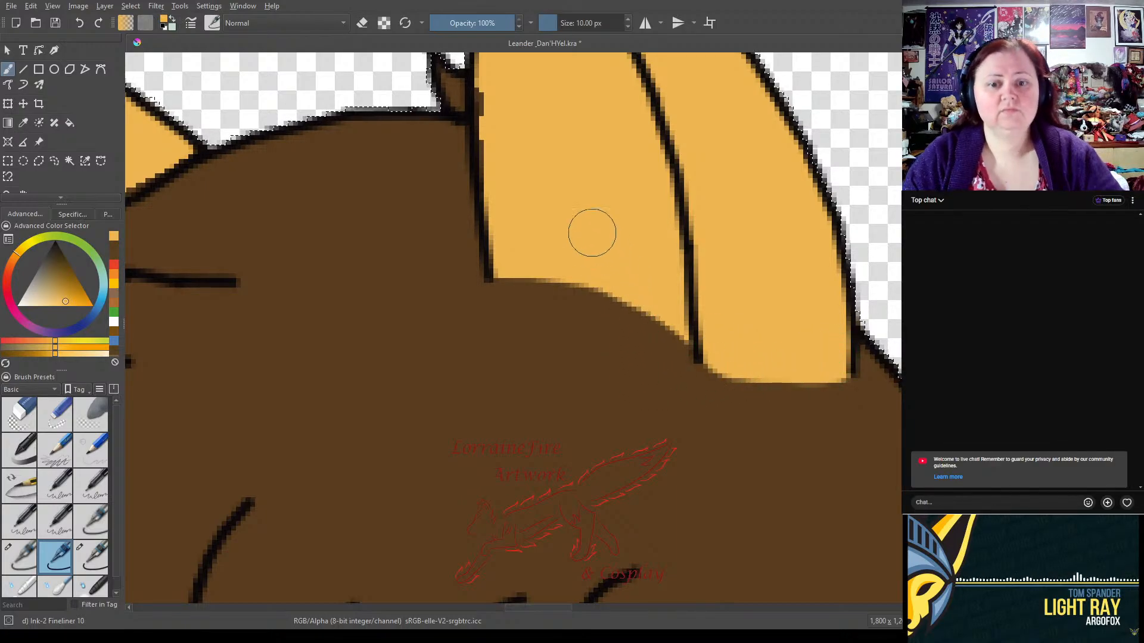
# - Cover the brown overspill on the other ear along the overlapping hair strands with golden yellow at 5 px
pyautogui.moveTo(496, 252)
pyautogui.mouseDown()
pyautogui.moveTo(582, 340)
pyautogui.moveTo(743, 383)
pyautogui.moveTo(613, 304)
pyautogui.mouseUp()
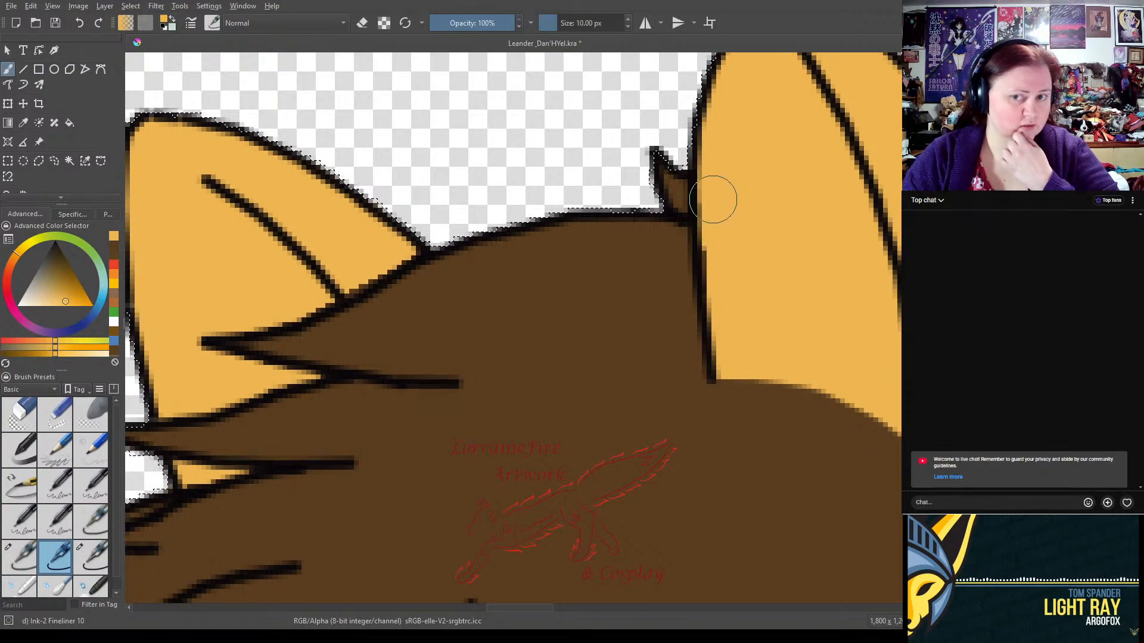
pyautogui.moveTo(409, 381); pyautogui.dragTo(659, 296)
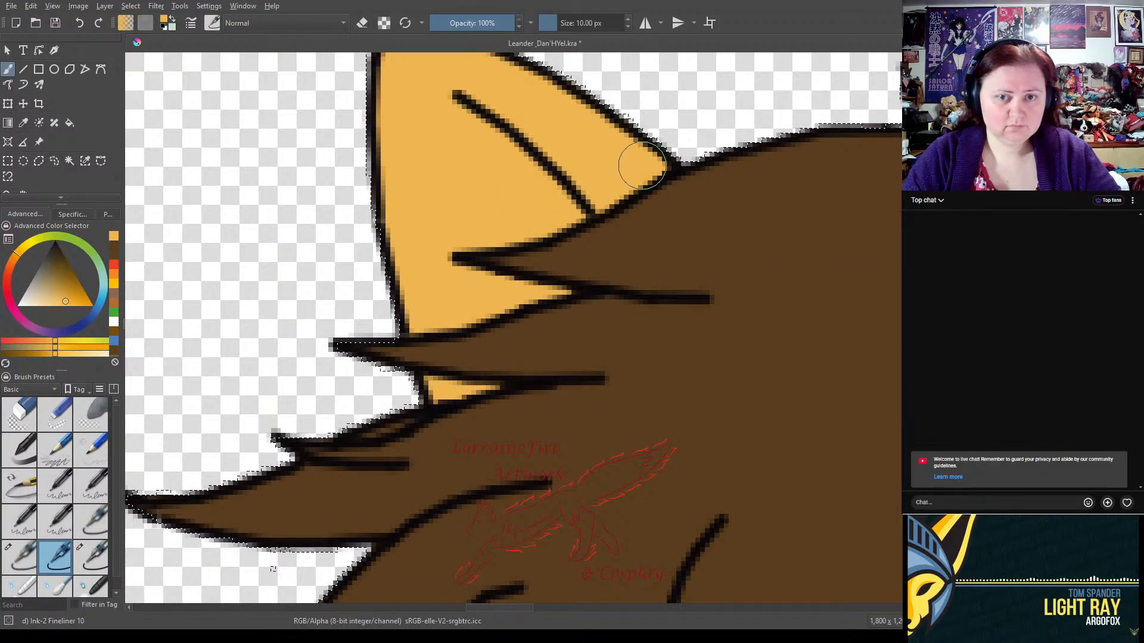
pyautogui.scroll(-2, 543, 273)
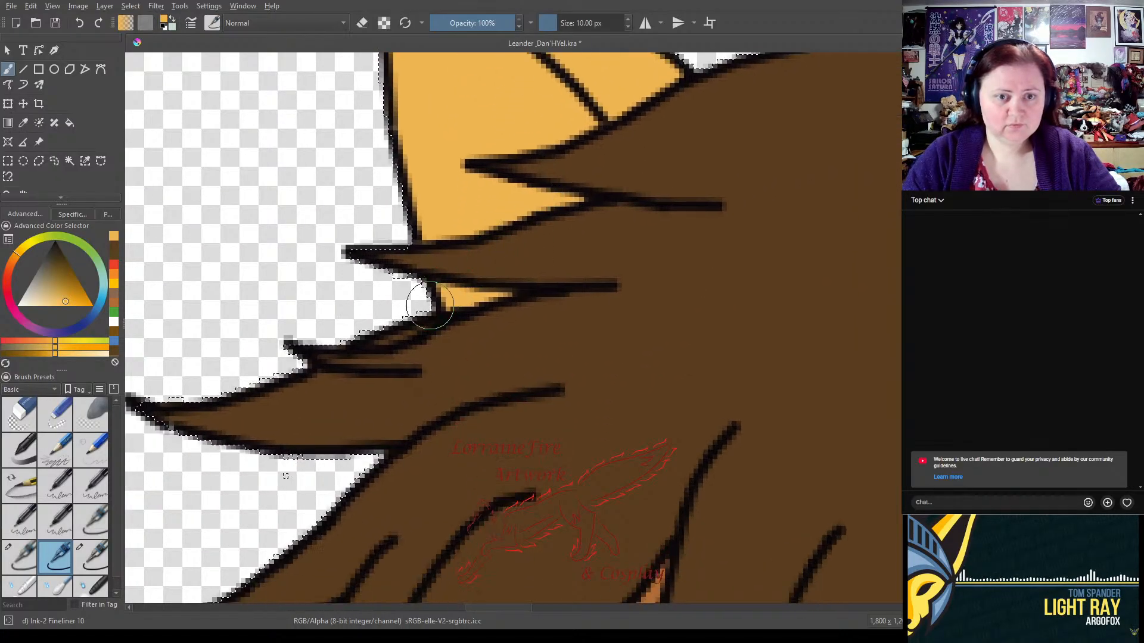
pyautogui.click(20, 557)
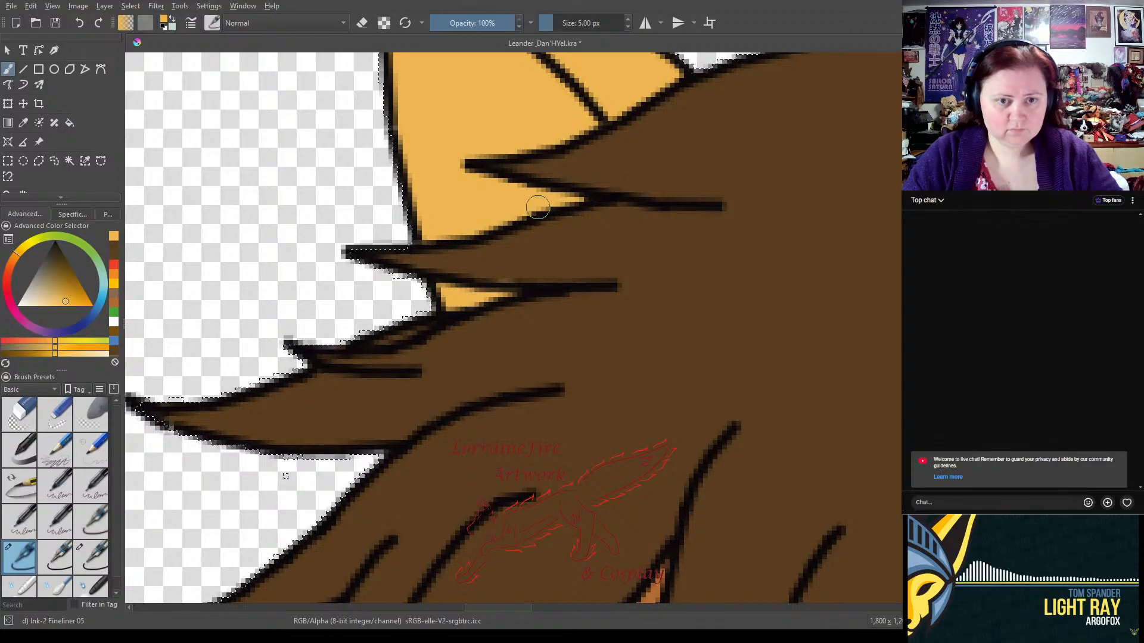
pyautogui.moveTo(423, 237)
pyautogui.mouseDown()
pyautogui.moveTo(582, 200)
pyautogui.moveTo(470, 172)
pyautogui.mouseUp()
pyautogui.moveTo(561, 233); pyautogui.dragTo(493, 231)
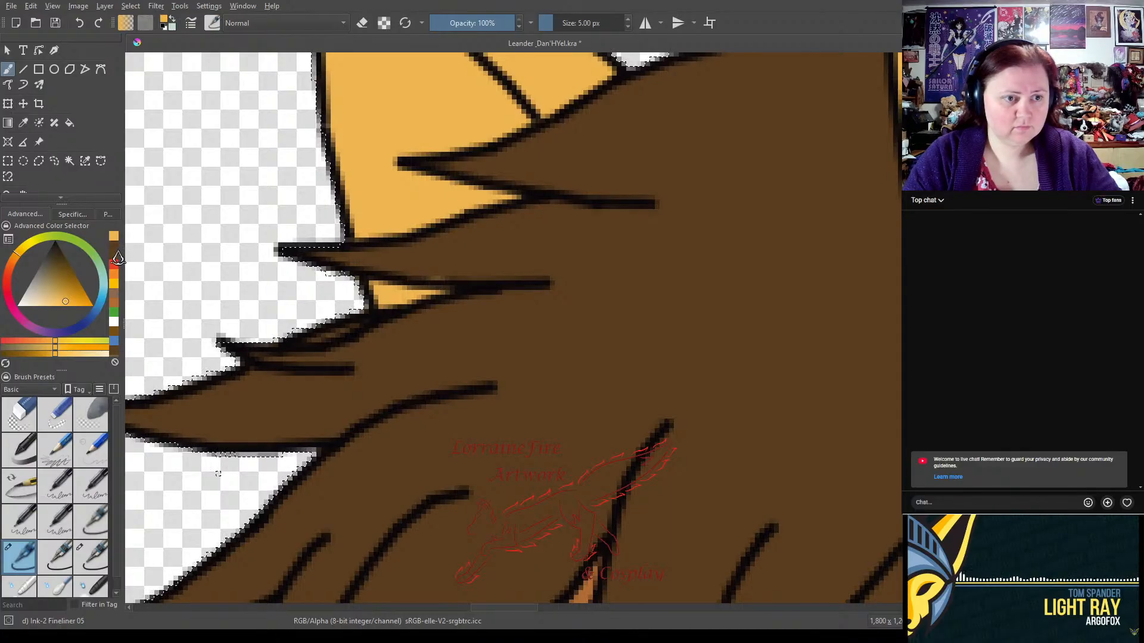
# - Cover the brown overspill on the raised red sleeve beside the long pointed hair lock with red at 5 px
pyautogui.click(115, 256)
pyautogui.moveTo(799, 379)
pyautogui.mouseDown()
pyautogui.moveTo(670, 179)
pyautogui.moveTo(670, 153)
pyautogui.mouseUp()
pyautogui.moveTo(485, 379)
pyautogui.mouseDown()
pyautogui.moveTo(713, 286)
pyautogui.moveTo(700, 275)
pyautogui.mouseUp()
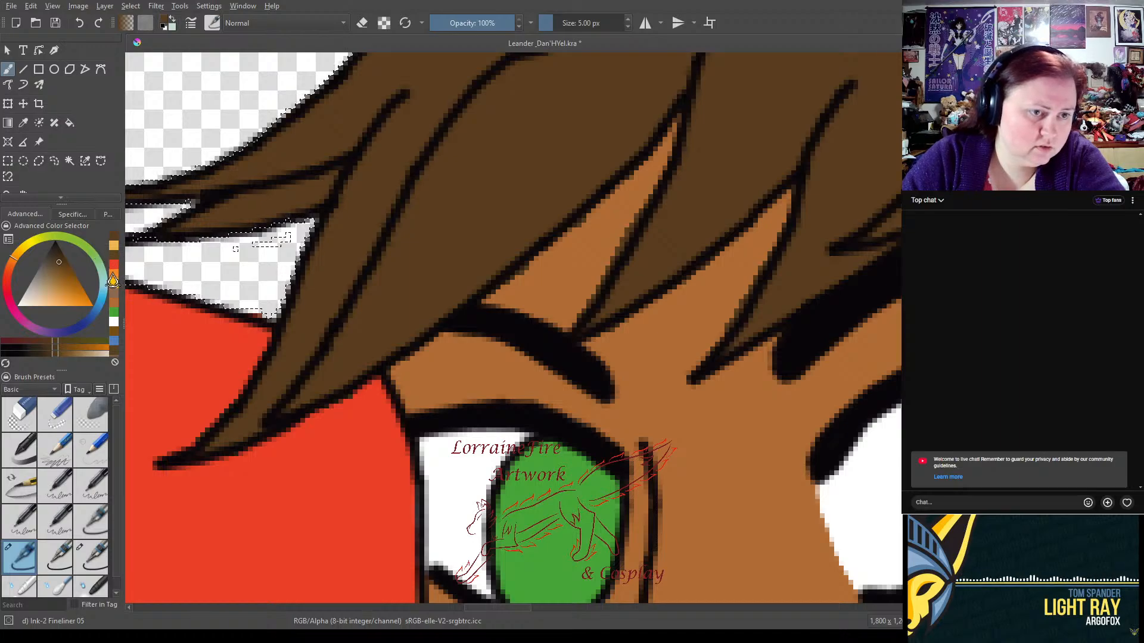
pyautogui.click(113, 264)
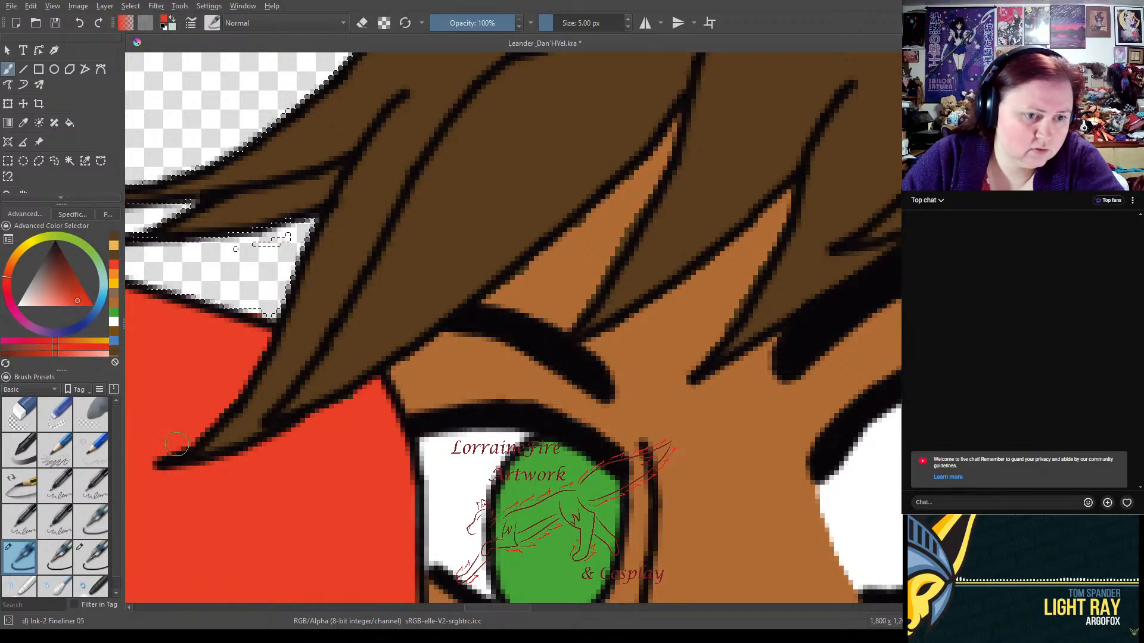
pyautogui.moveTo(261, 343)
pyautogui.mouseDown()
pyautogui.moveTo(229, 415)
pyautogui.moveTo(156, 498)
pyautogui.mouseUp()
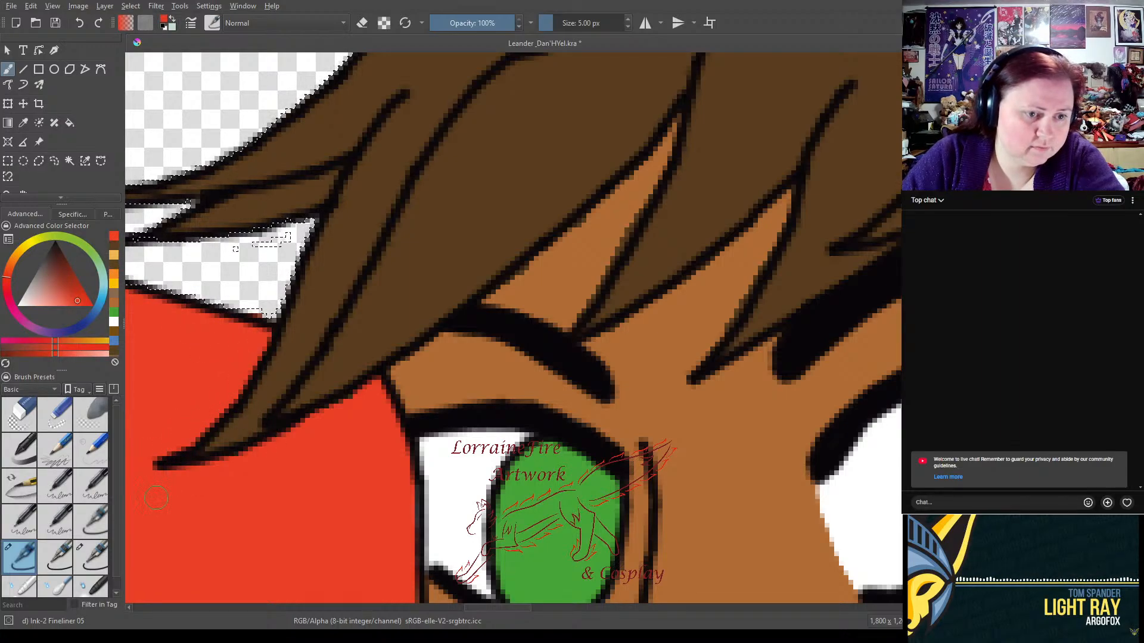
# - Cover the brown overspill on the forehead in the gaps between the fringe strands with the skin tone at 5 px
pyautogui.click(113, 304)
pyautogui.moveTo(391, 378); pyautogui.dragTo(575, 234)
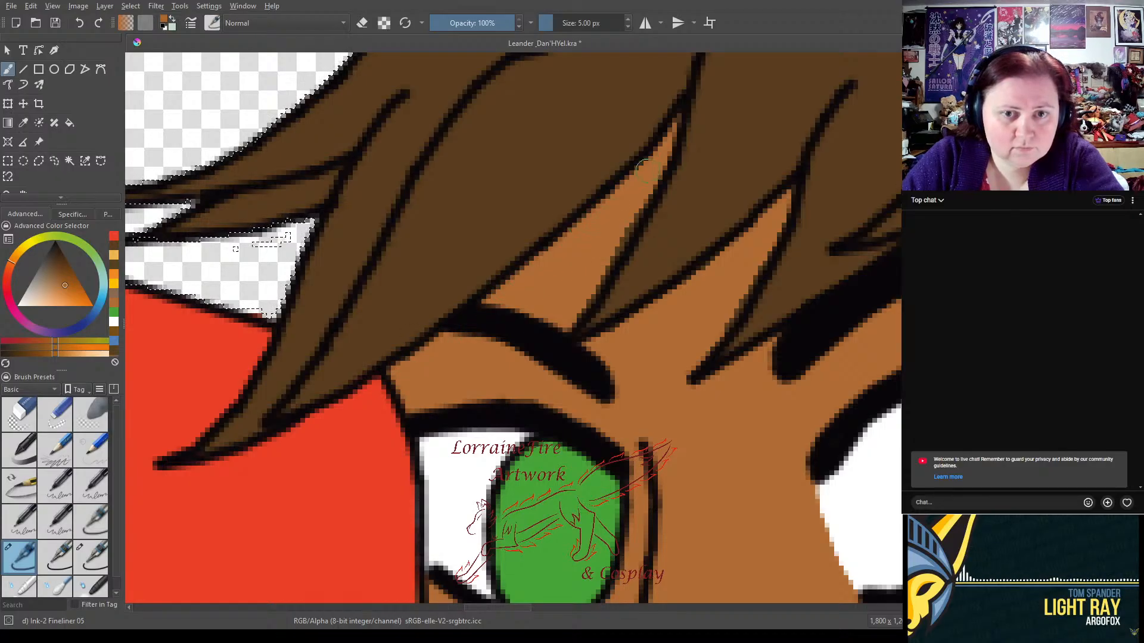
pyautogui.moveTo(677, 115)
pyautogui.mouseDown()
pyautogui.moveTo(649, 197)
pyautogui.moveTo(574, 318)
pyautogui.mouseUp()
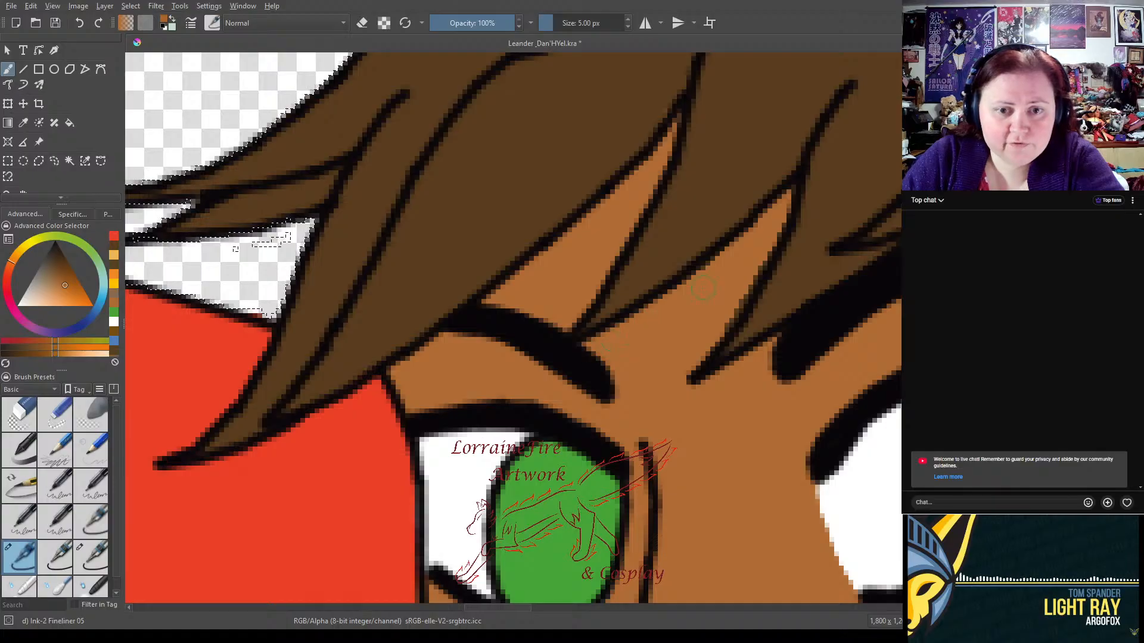
pyautogui.moveTo(787, 195); pyautogui.dragTo(756, 265)
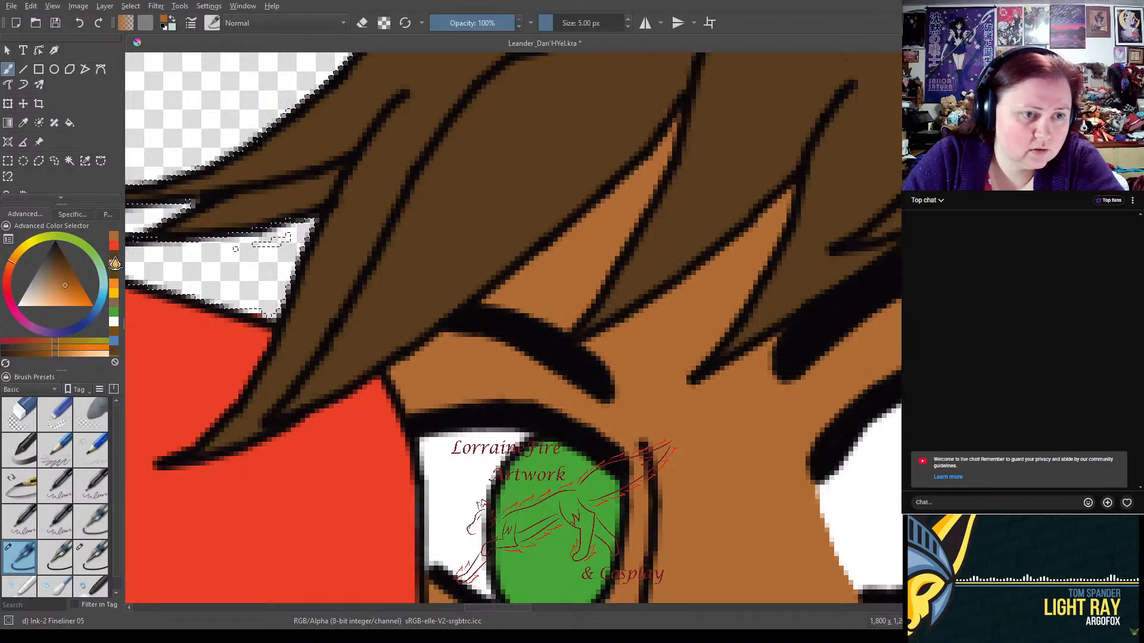
# - Touch up the fringe edge with the hair's brown and the adjoining face skin with the skin tone at 5 px
pyautogui.click(115, 262)
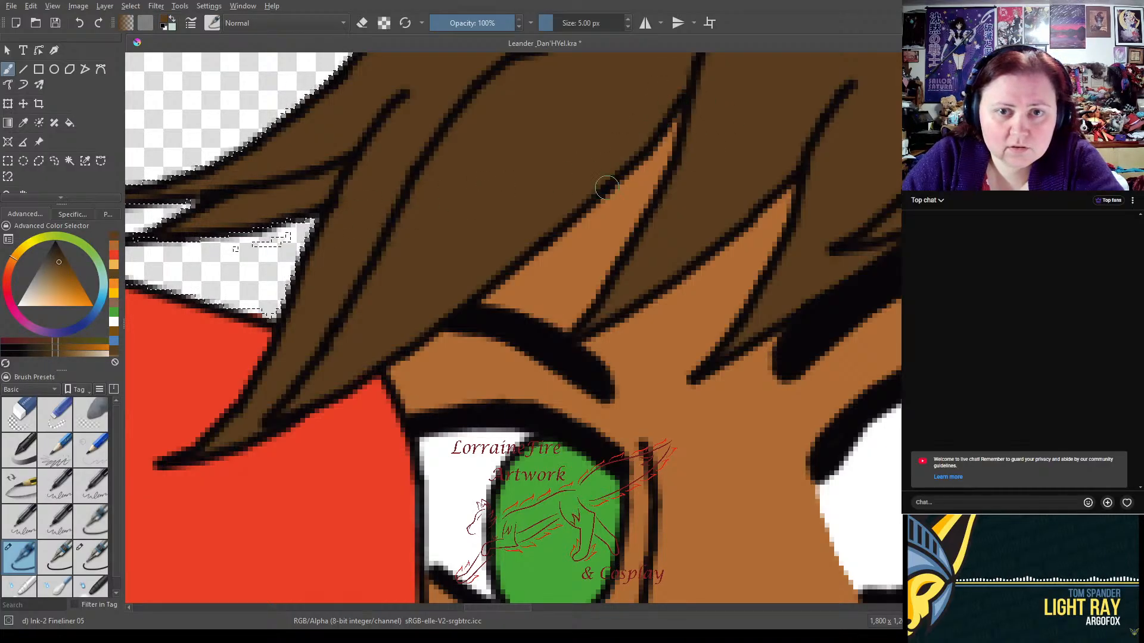
pyautogui.moveTo(840, 397)
pyautogui.mouseDown()
pyautogui.moveTo(419, 365)
pyautogui.moveTo(386, 391)
pyautogui.mouseUp()
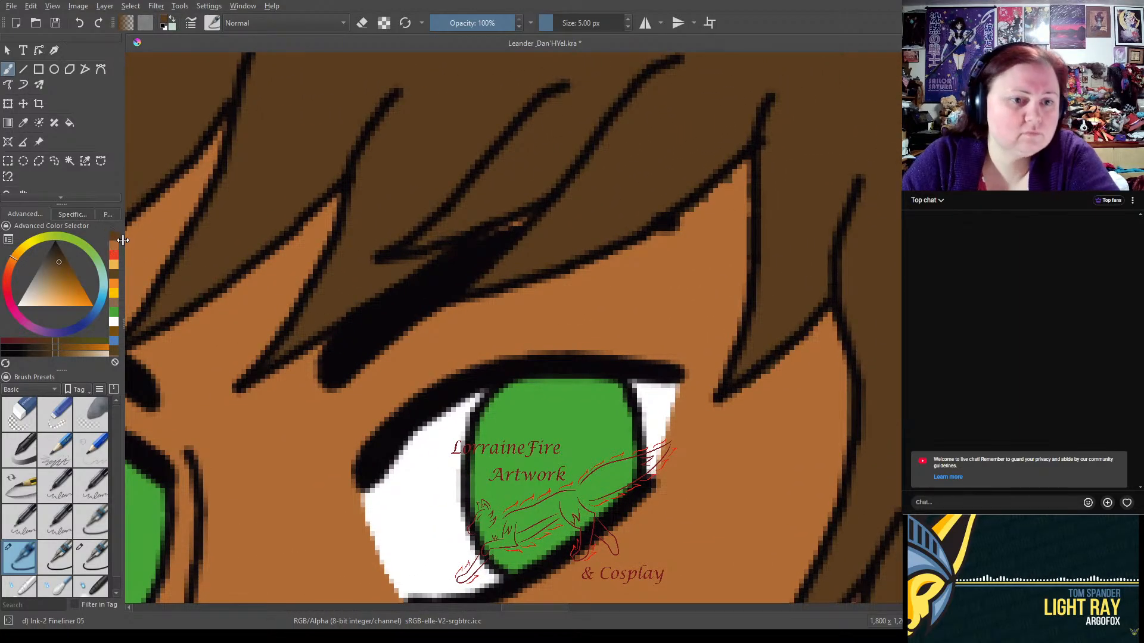
pyautogui.press('x')
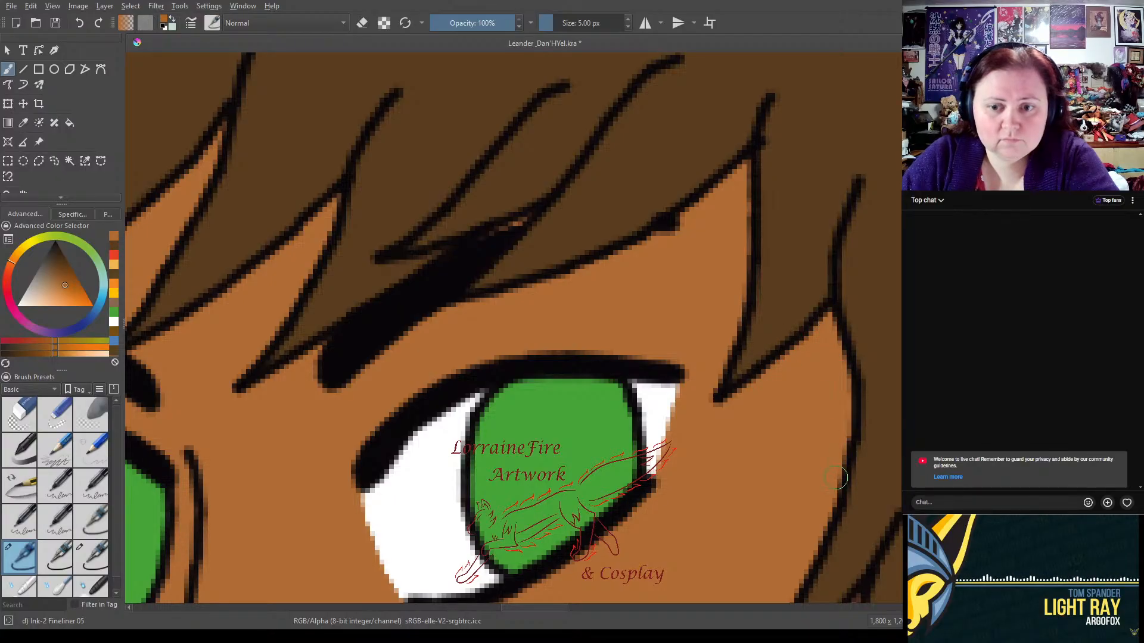
pyautogui.scroll(-2, 741, 260)
pyautogui.scroll(3, 605, 168)
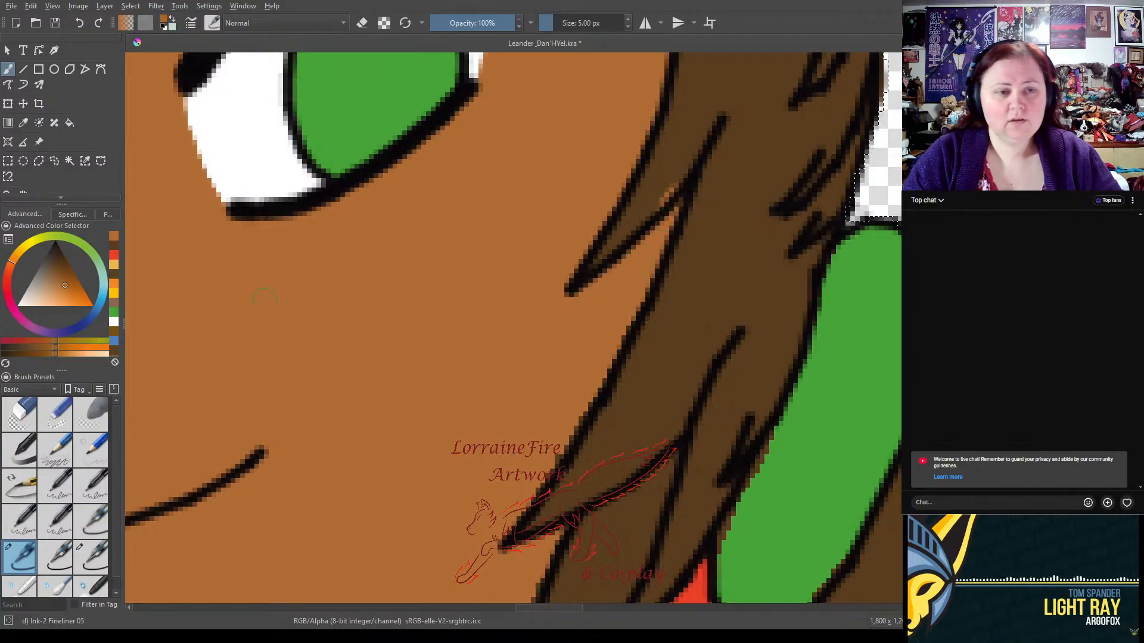
# - Fix the stray skin-coloured spot on the side hair lock with brown and clean the cheek along that lock with the skin tone
pyautogui.click(119, 246)
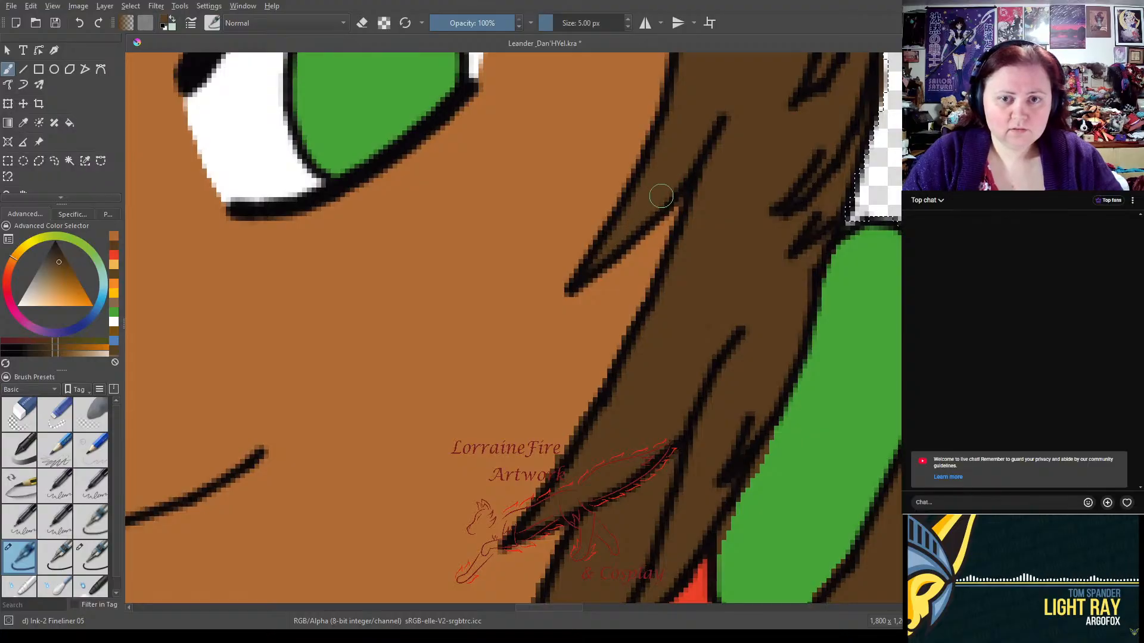
pyautogui.click(113, 257)
pyautogui.moveTo(593, 396); pyautogui.dragTo(516, 324)
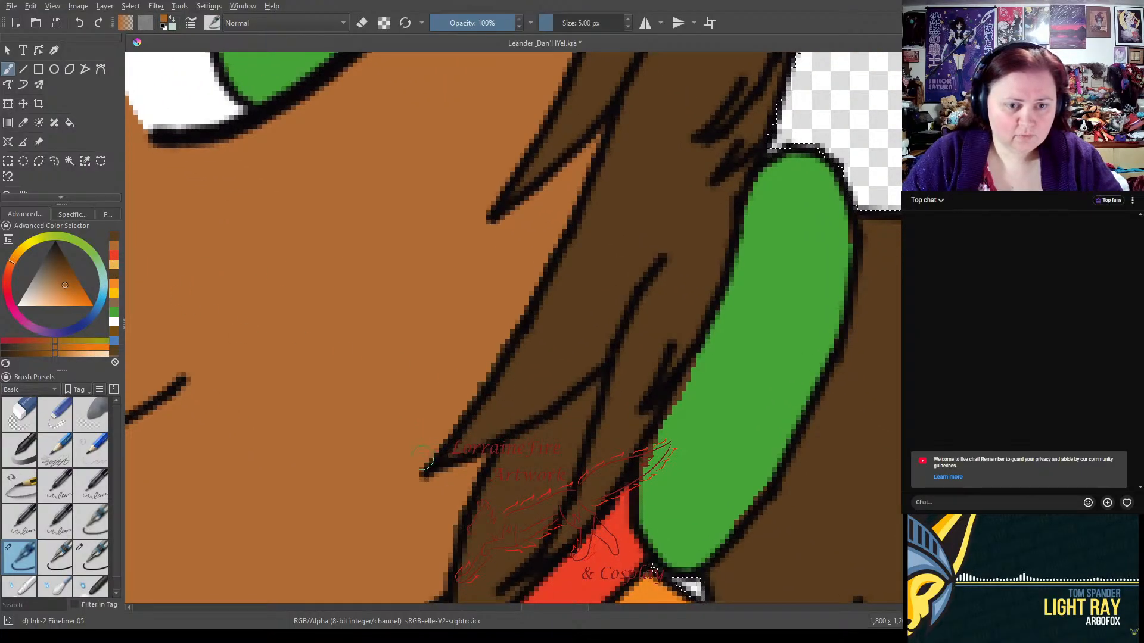
pyautogui.moveTo(453, 417); pyautogui.dragTo(532, 294)
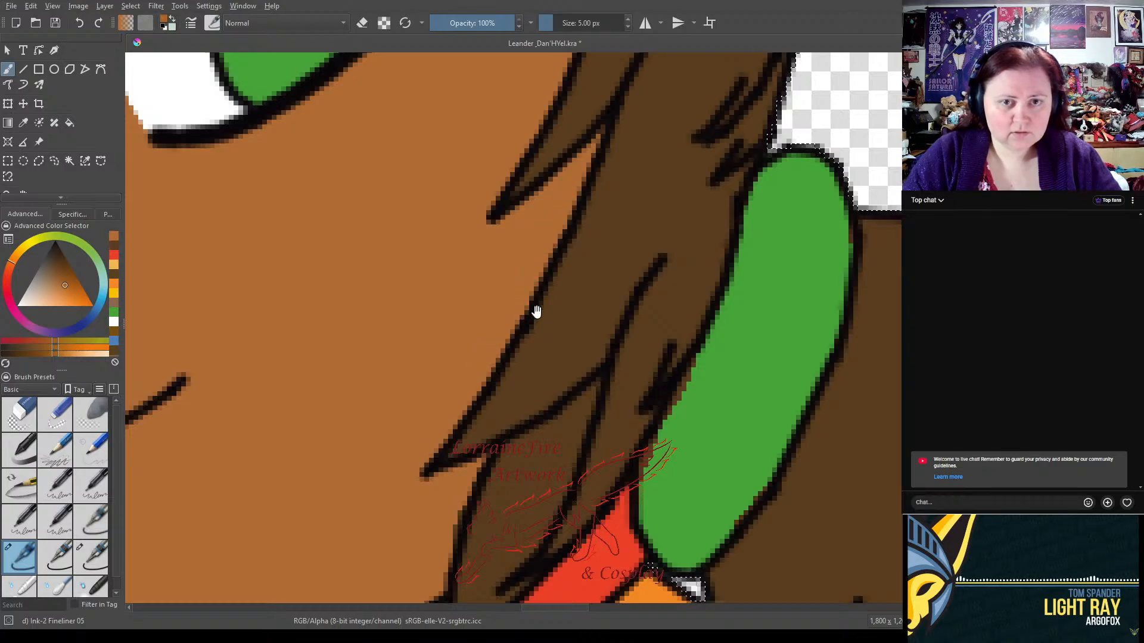
# - Clean the collar area beneath the side hair lock with red and the adjoining neck edge with the skin tone at 5 px
pyautogui.moveTo(479, 440); pyautogui.dragTo(551, 204)
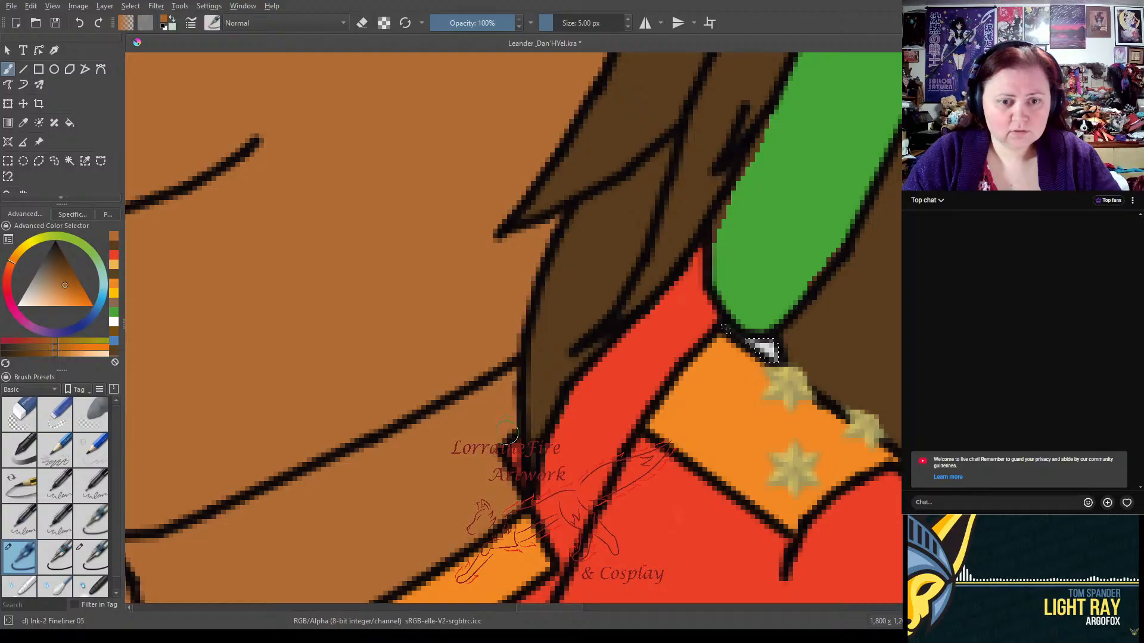
pyautogui.click(114, 255)
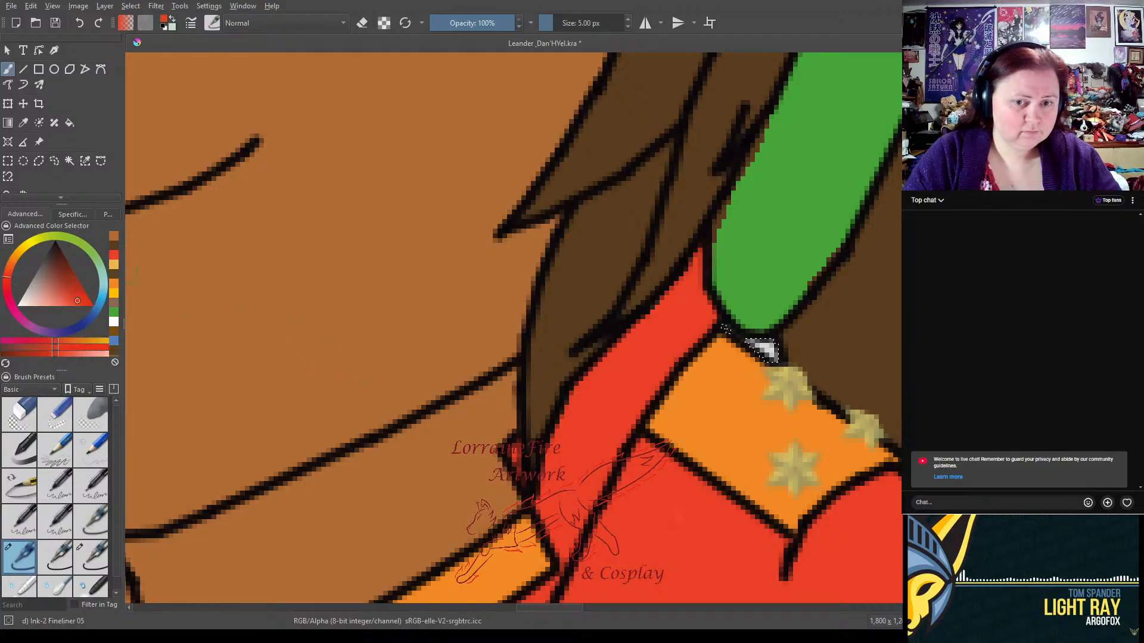
pyautogui.moveTo(514, 454); pyautogui.dragTo(518, 479)
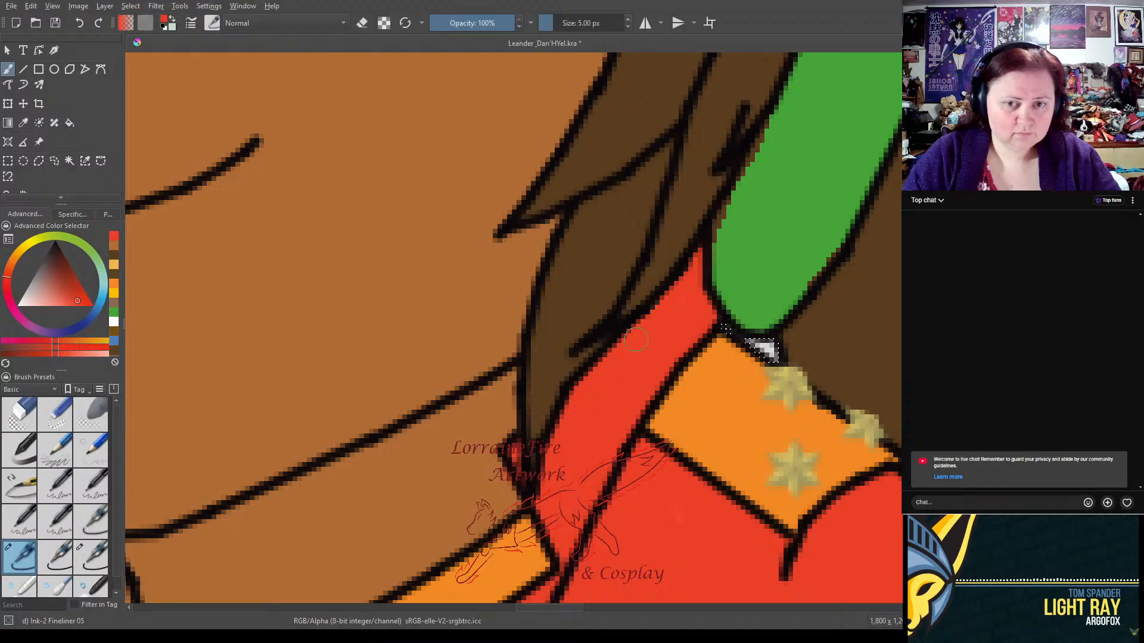
pyautogui.click(708, 246)
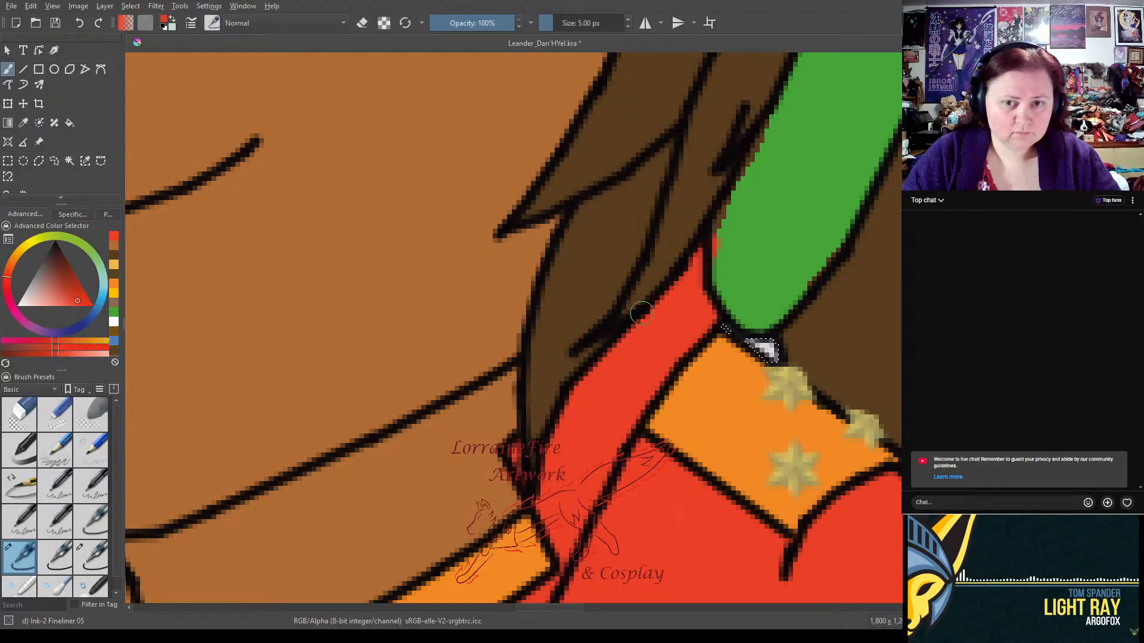
pyautogui.click(114, 249)
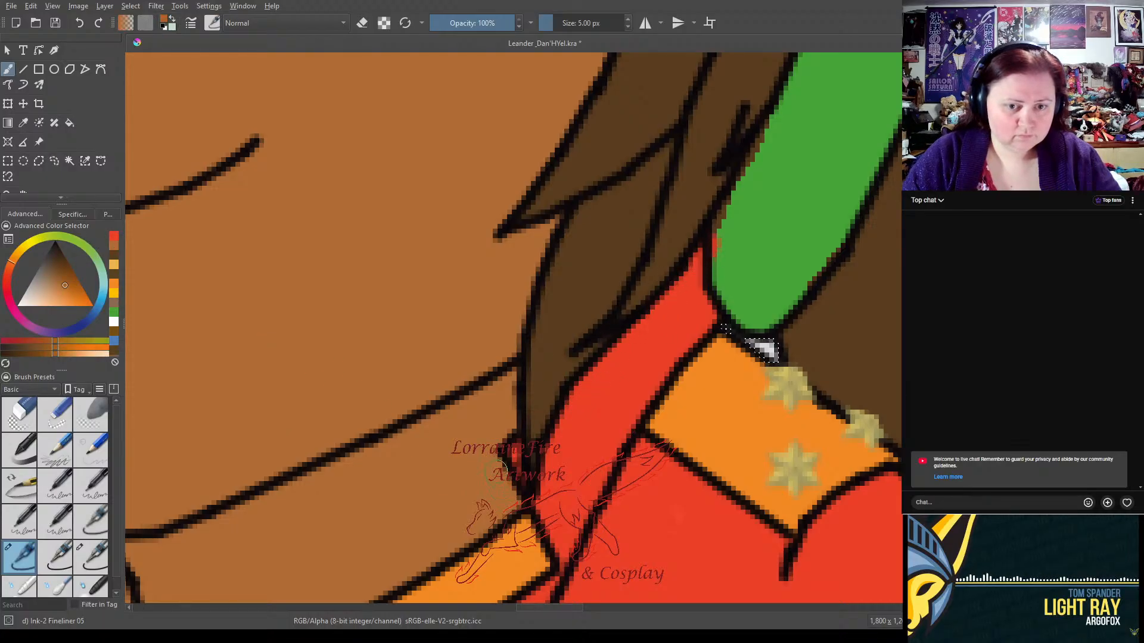
# - Cover the brown overspill along both edges of the ponytail's hair tie with green at 5 px
pyautogui.click(113, 312)
pyautogui.moveTo(897, 200)
pyautogui.mouseDown()
pyautogui.moveTo(515, 403)
pyautogui.moveTo(460, 358)
pyautogui.moveTo(473, 326)
pyautogui.mouseUp()
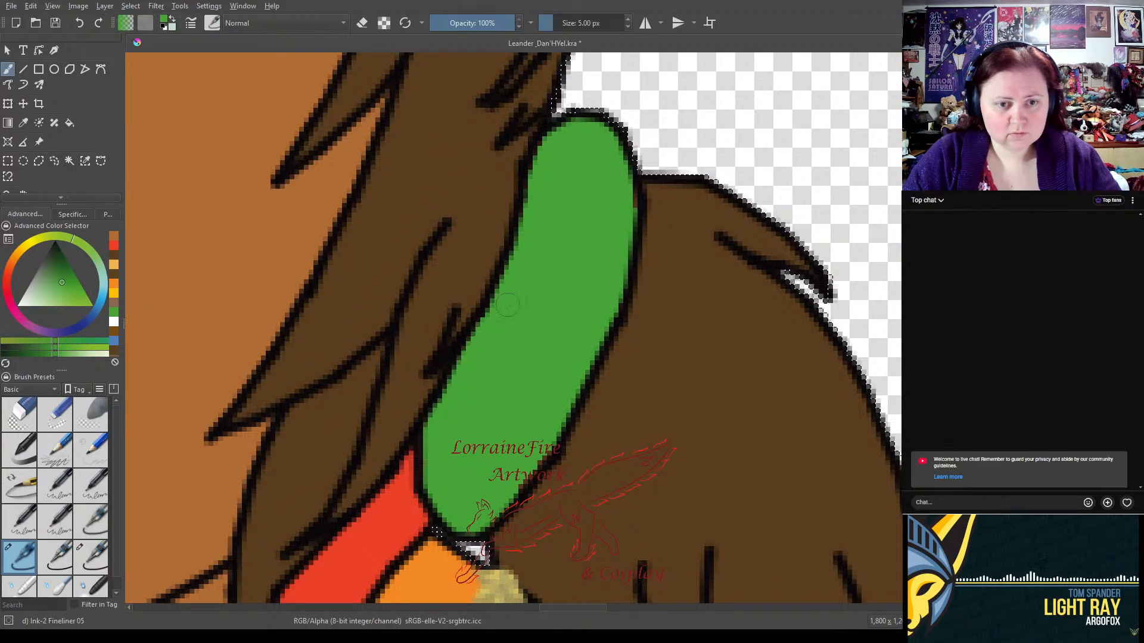
pyautogui.click(538, 184)
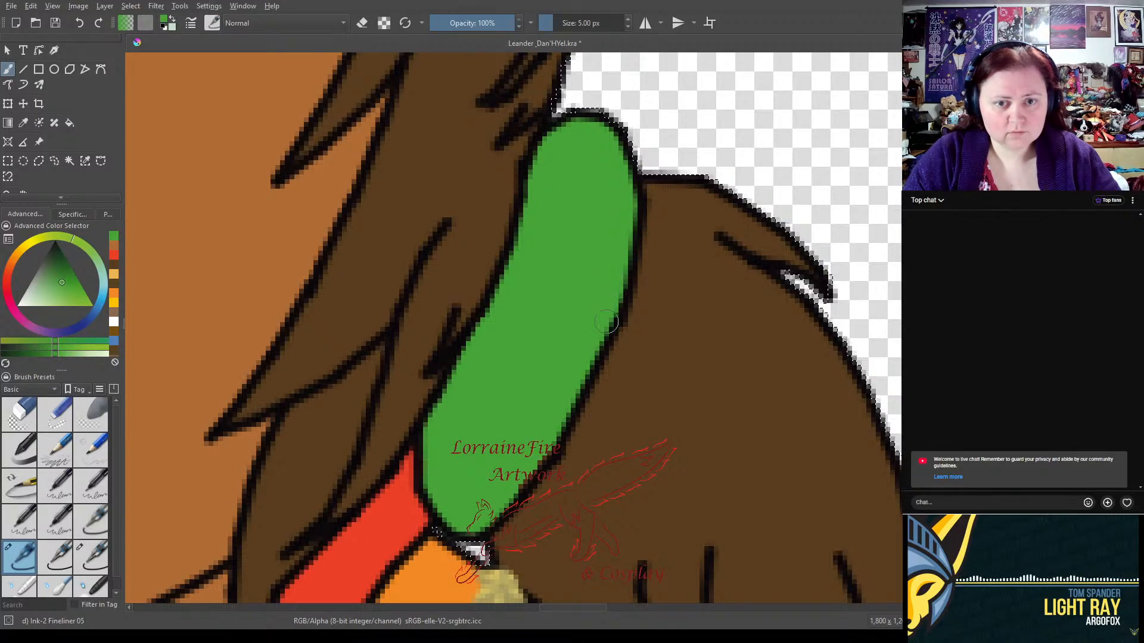
# - Clean the jacket's shoulder edge along the ponytail, using orange on the shoulder strap, red on the sleeve and yellow on the patch
pyautogui.moveTo(671, 492); pyautogui.dragTo(456, 123)
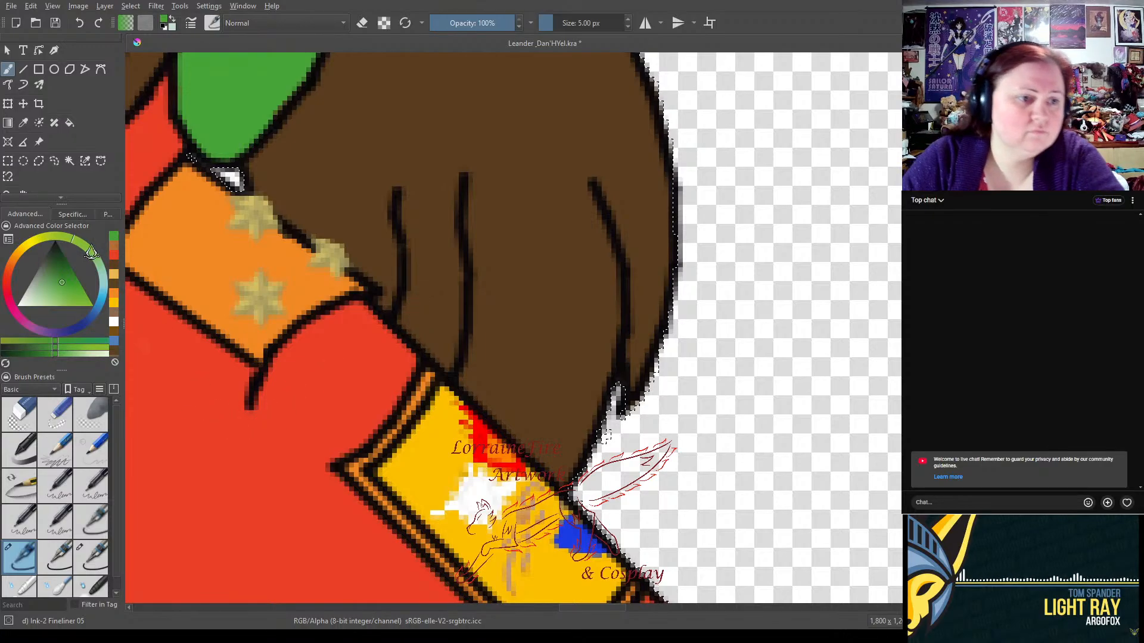
pyautogui.click(115, 303)
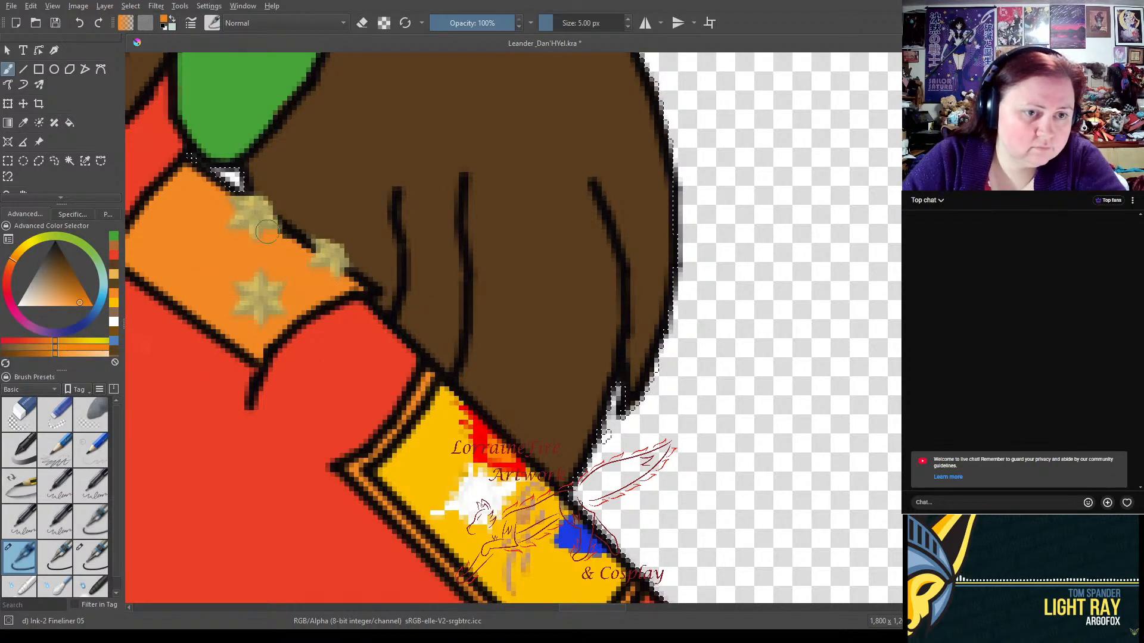
pyautogui.moveTo(297, 247); pyautogui.dragTo(351, 290)
pyautogui.click(114, 264)
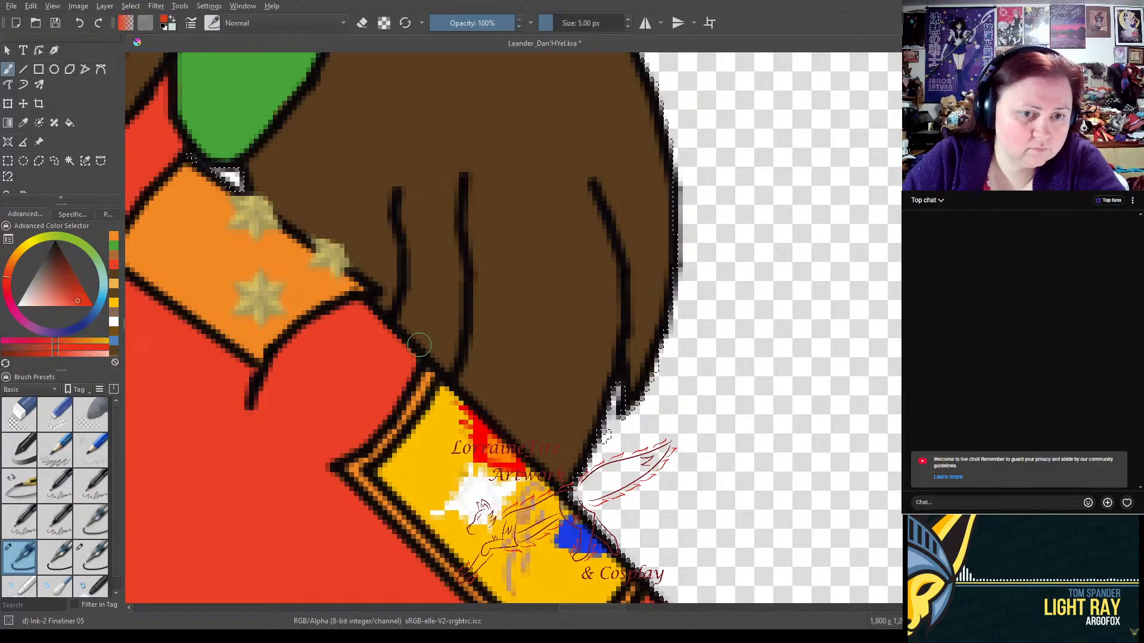
pyautogui.moveTo(402, 347); pyautogui.dragTo(420, 367)
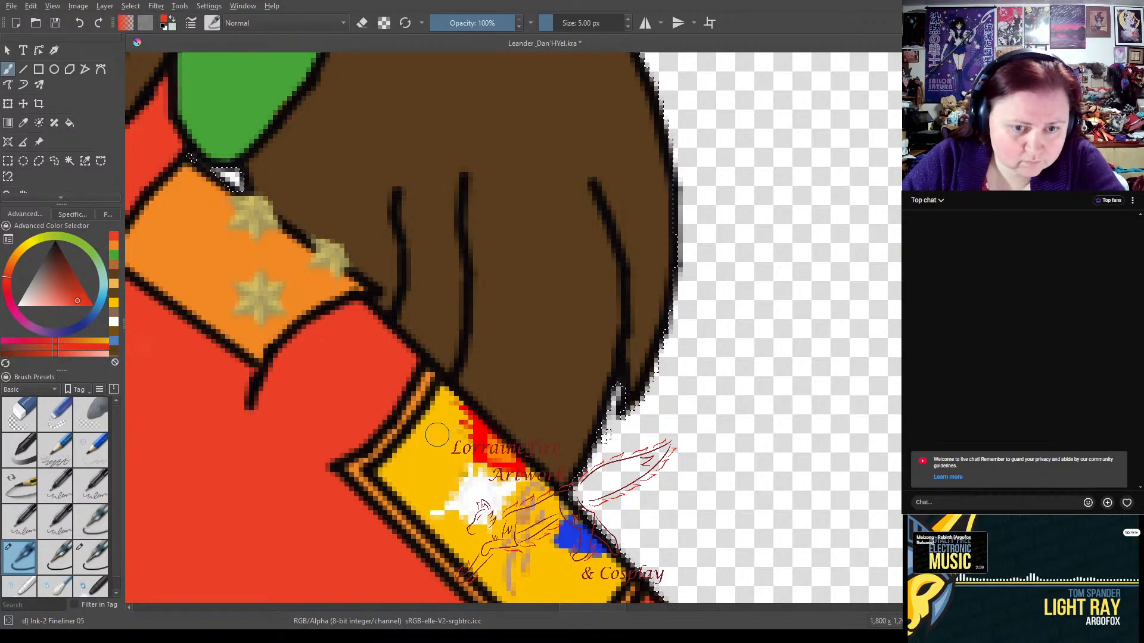
pyautogui.click(114, 302)
pyautogui.moveTo(453, 402); pyautogui.dragTo(494, 444)
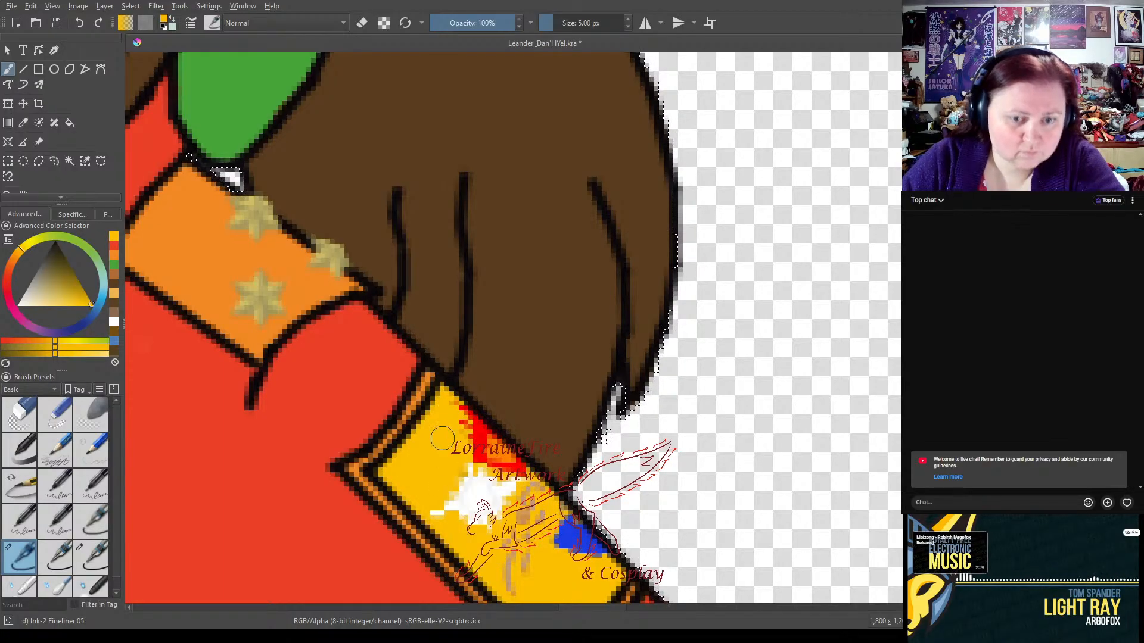
# - Clean the tail where it meets the tuft with golden yellow and touch up the tuft with brown at 5 px
pyautogui.moveTo(594, 576); pyautogui.dragTo(577, 194)
pyautogui.moveTo(530, 506); pyautogui.dragTo(476, 96)
pyautogui.moveTo(457, 435); pyautogui.dragTo(459, 149)
pyautogui.moveTo(533, 464); pyautogui.dragTo(405, 102)
pyautogui.moveTo(851, 500); pyautogui.dragTo(554, 202)
pyautogui.moveTo(554, 381); pyautogui.dragTo(358, 90)
pyautogui.moveTo(441, 423); pyautogui.dragTo(304, 69)
pyautogui.moveTo(444, 483); pyautogui.dragTo(499, 244)
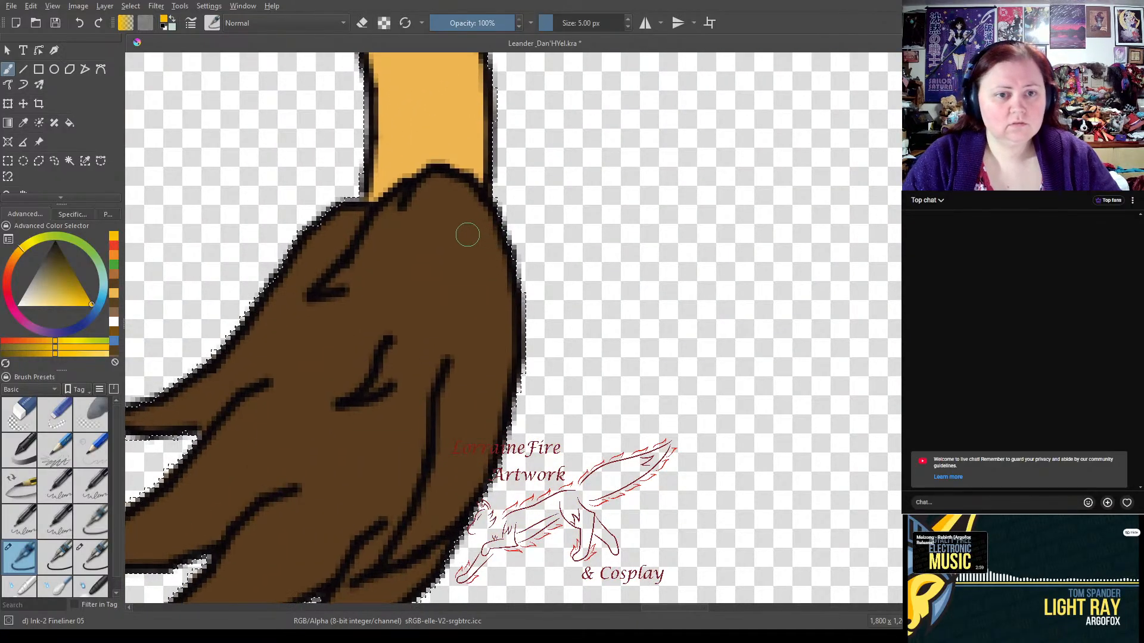
pyautogui.click(113, 298)
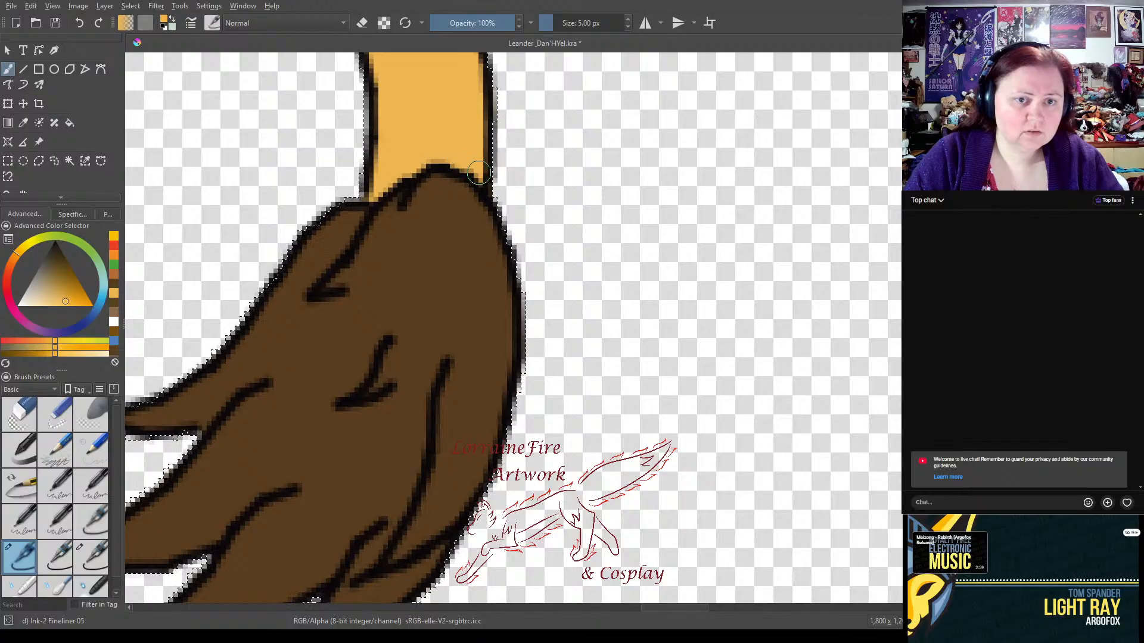
pyautogui.moveTo(472, 191); pyautogui.dragTo(815, 183)
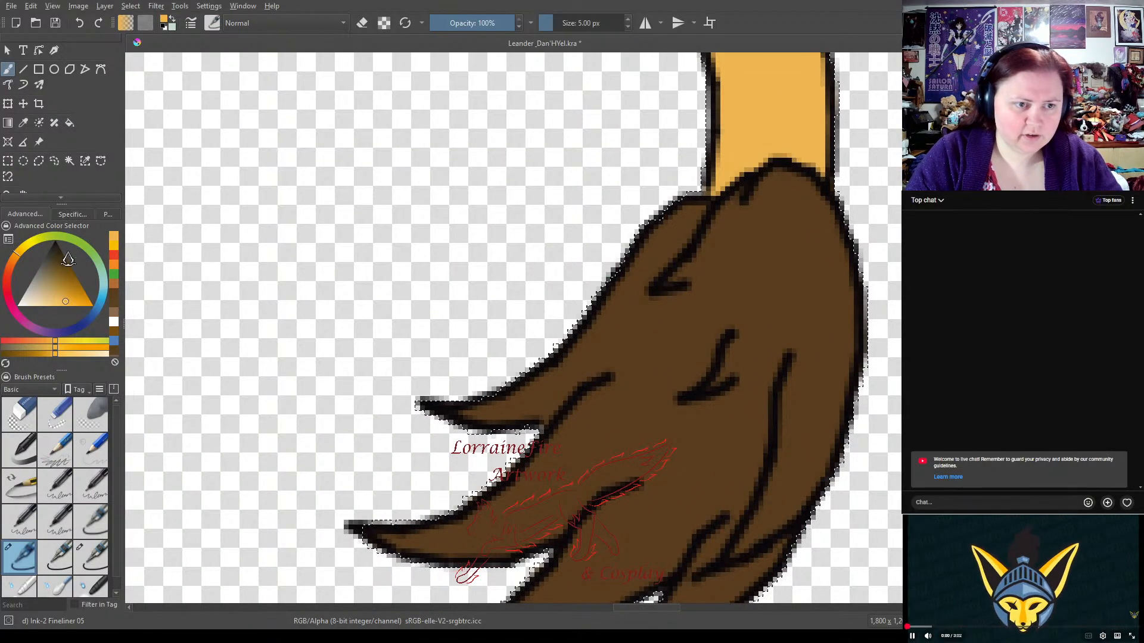
pyautogui.click(114, 304)
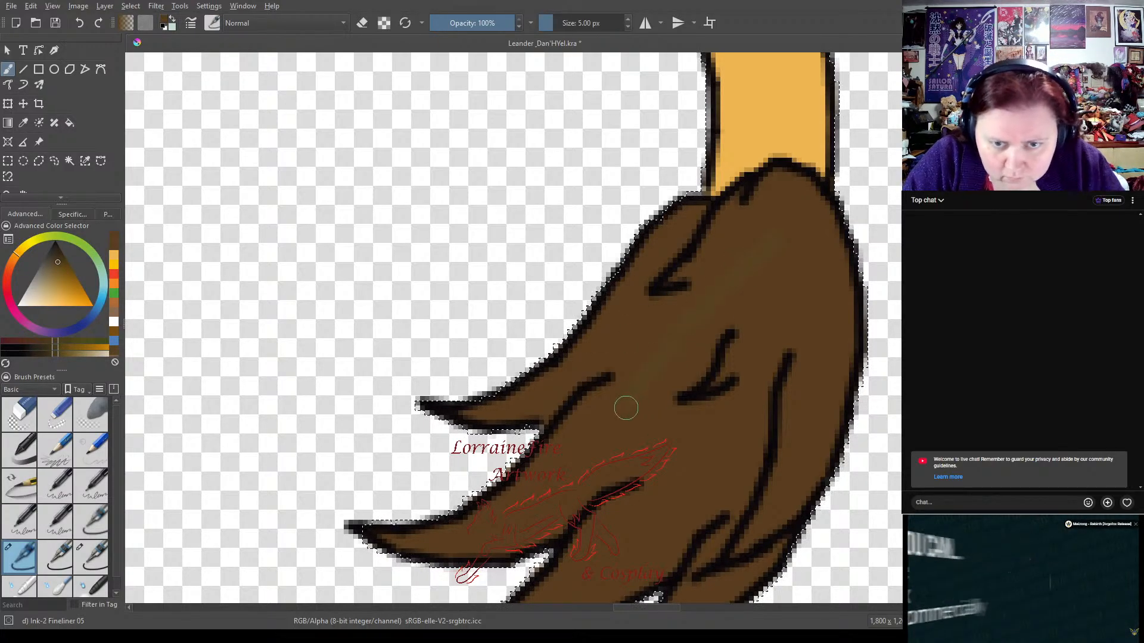
# - Check the whole figure and save the drawing
pyautogui.scroll(-5, 695, 233)
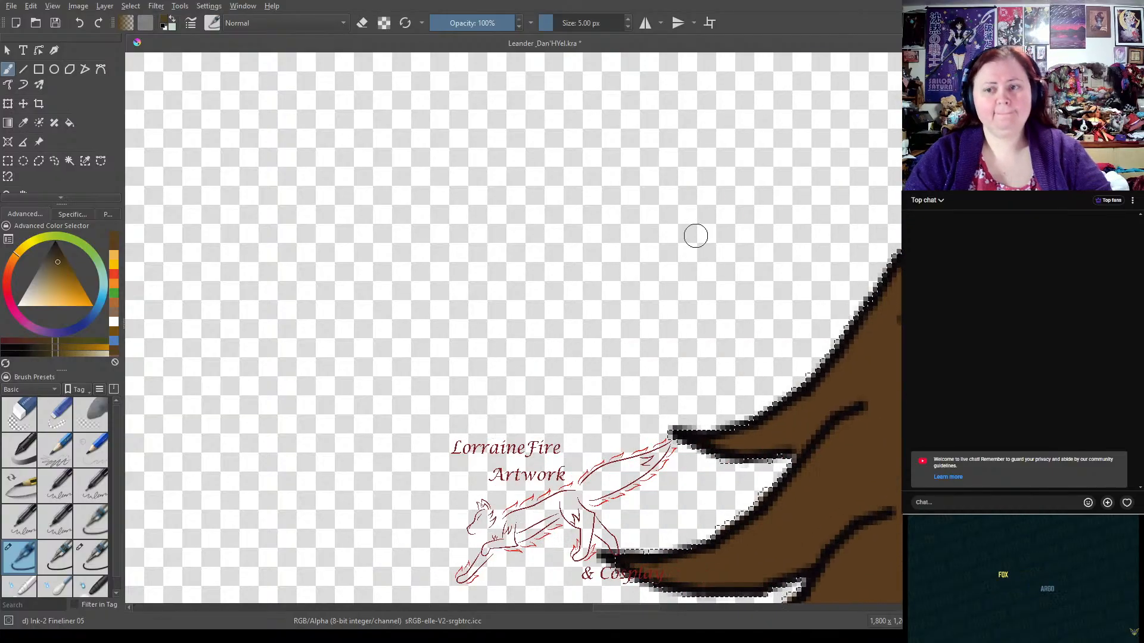
pyautogui.scroll(-3, 694, 233)
pyautogui.moveTo(579, 152); pyautogui.dragTo(562, 473)
pyautogui.moveTo(544, 108); pyautogui.dragTo(613, 393)
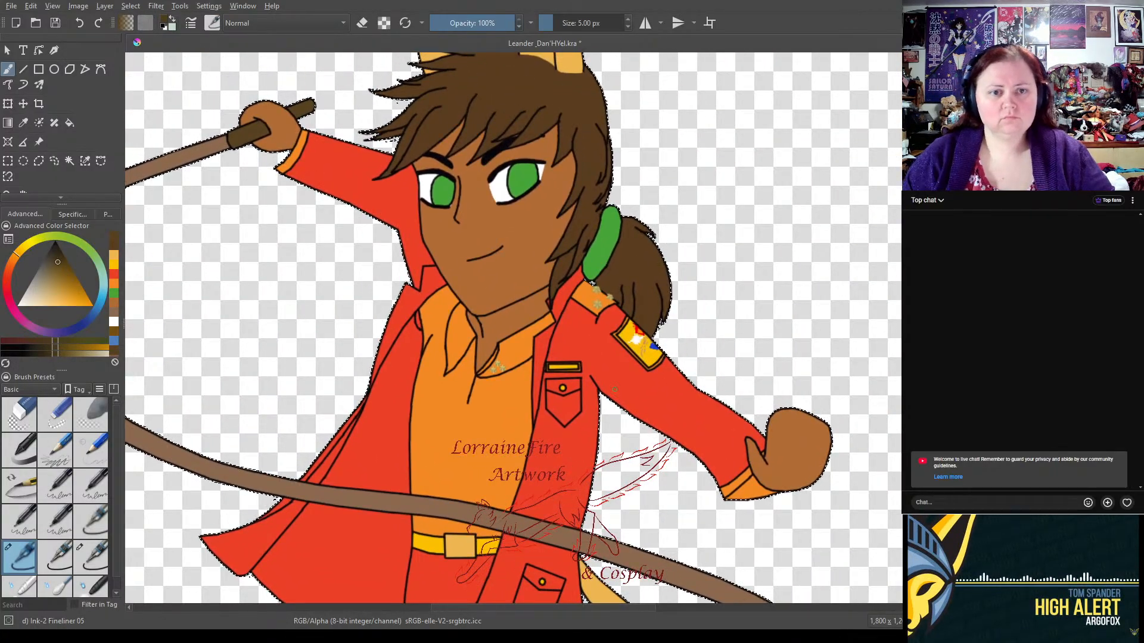
pyautogui.scroll(-2, 613, 393)
pyautogui.scroll(-2, 613, 394)
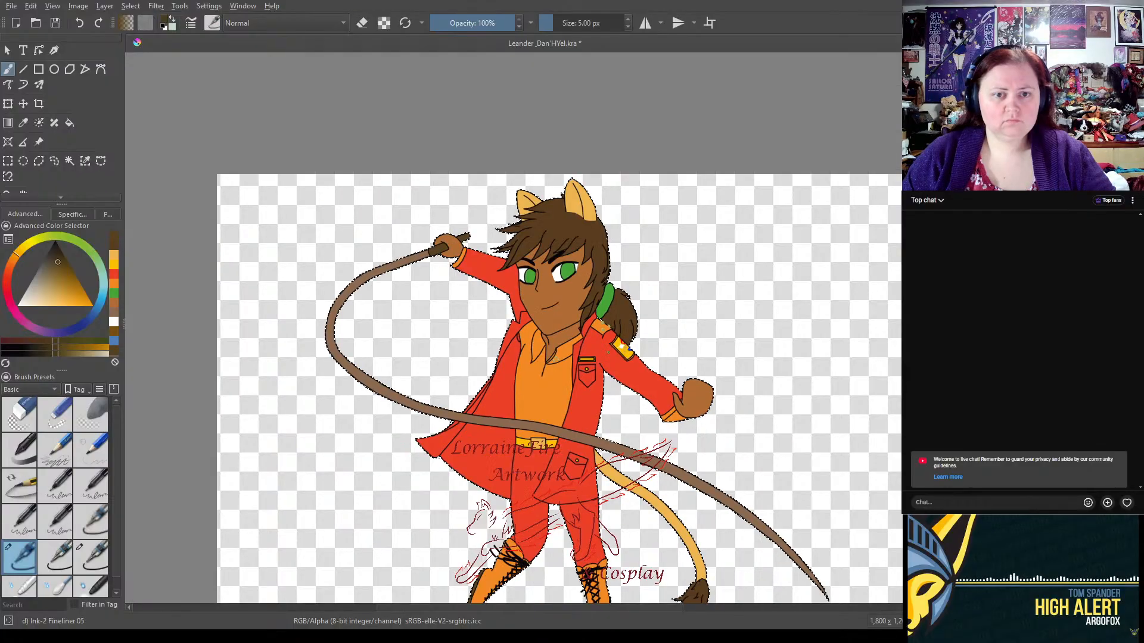
pyautogui.moveTo(603, 360); pyautogui.dragTo(591, 270)
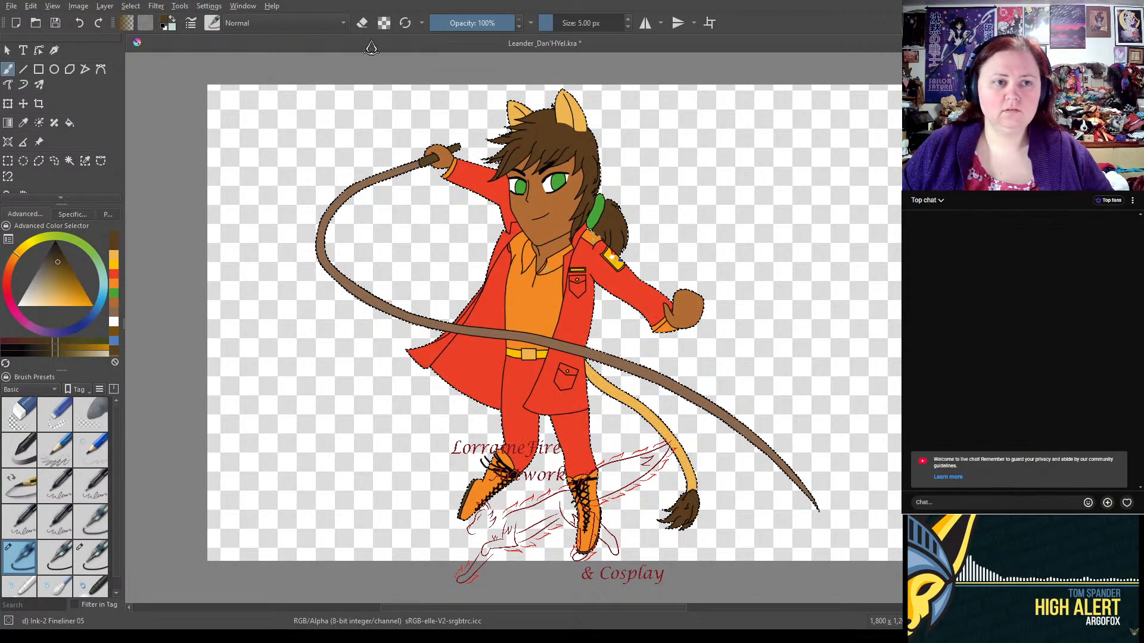
pyautogui.click(57, 24)
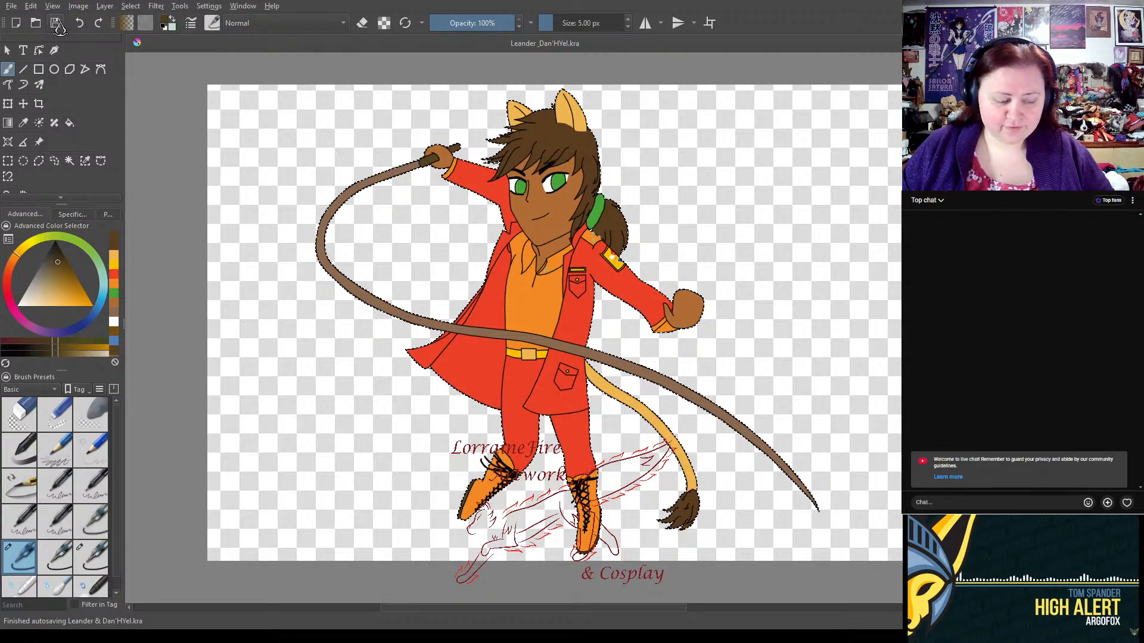